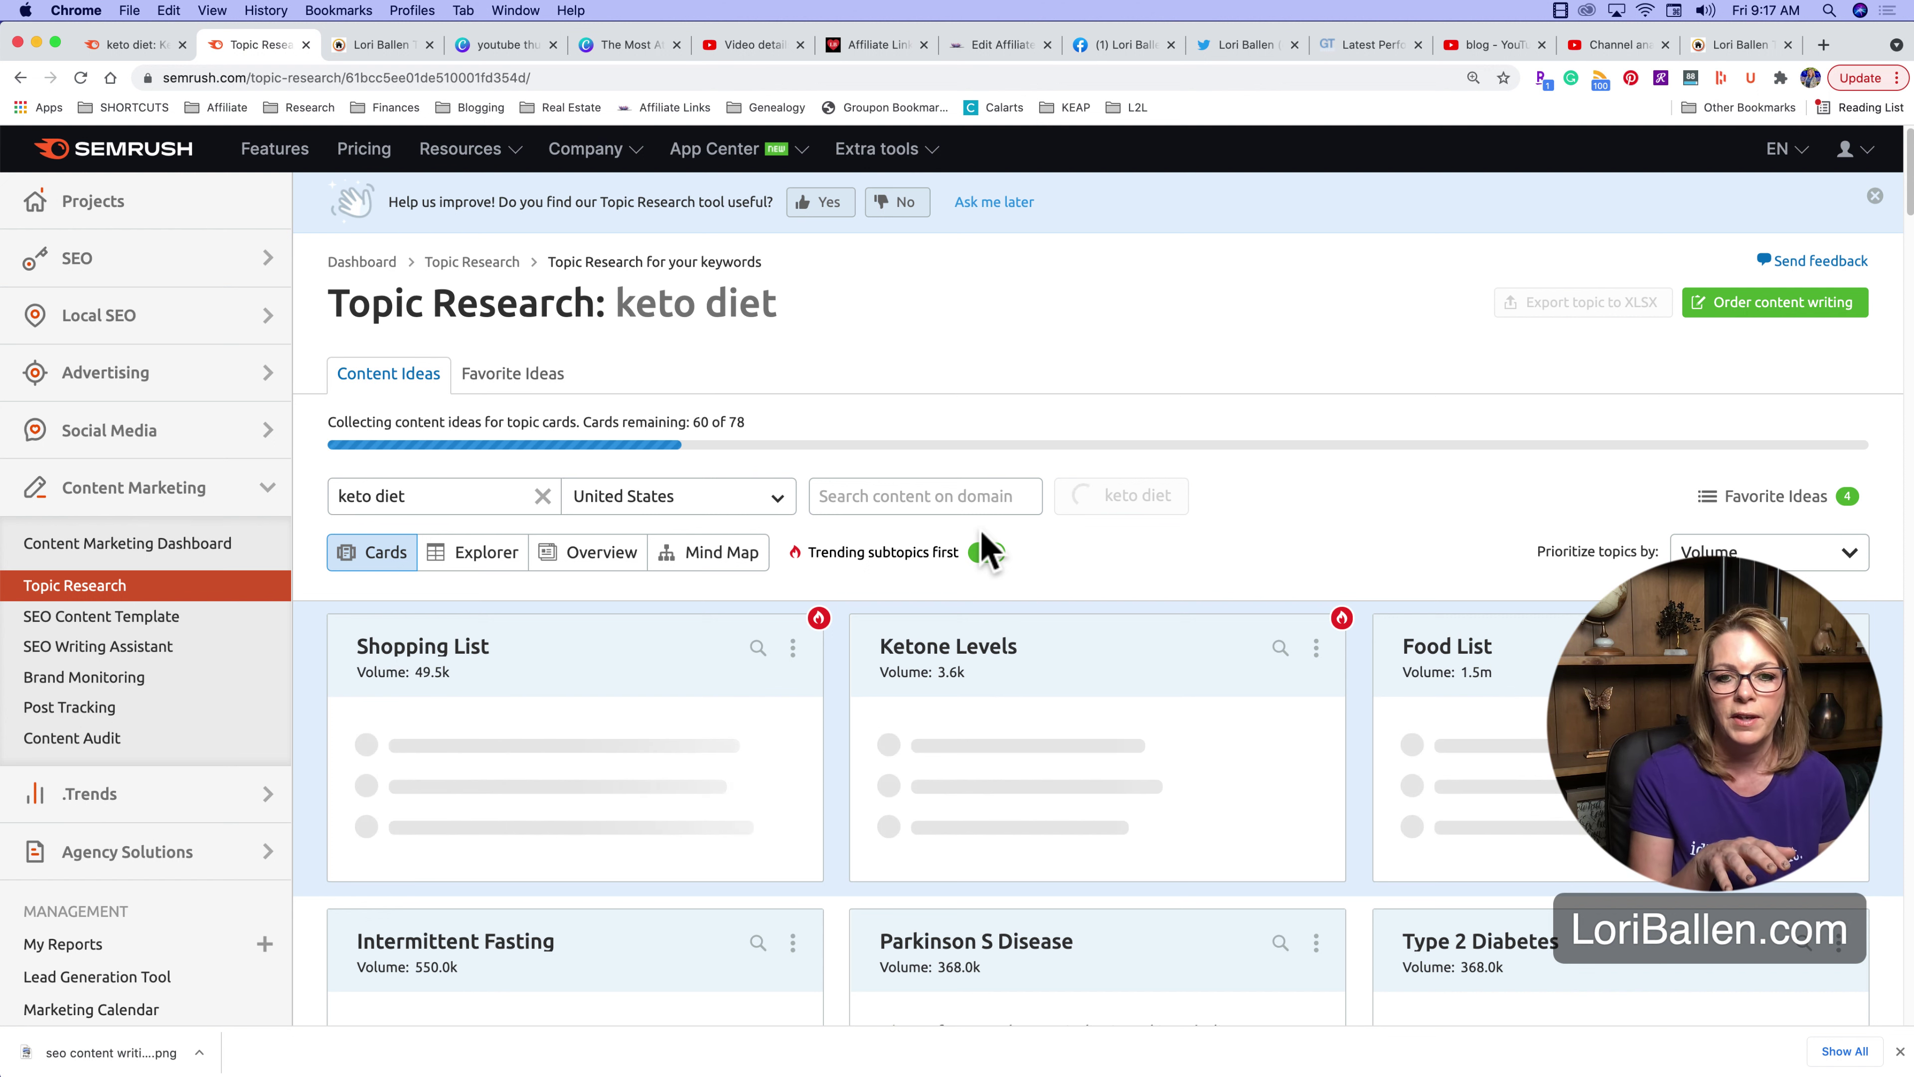
Expand the Ketone Levels topic card in the keto diet research and review its headlines, questions and related searches
{"action": "scroll", "coordinate": [1394, 641], "scroll_direction": "down", "scroll_amount": 3}
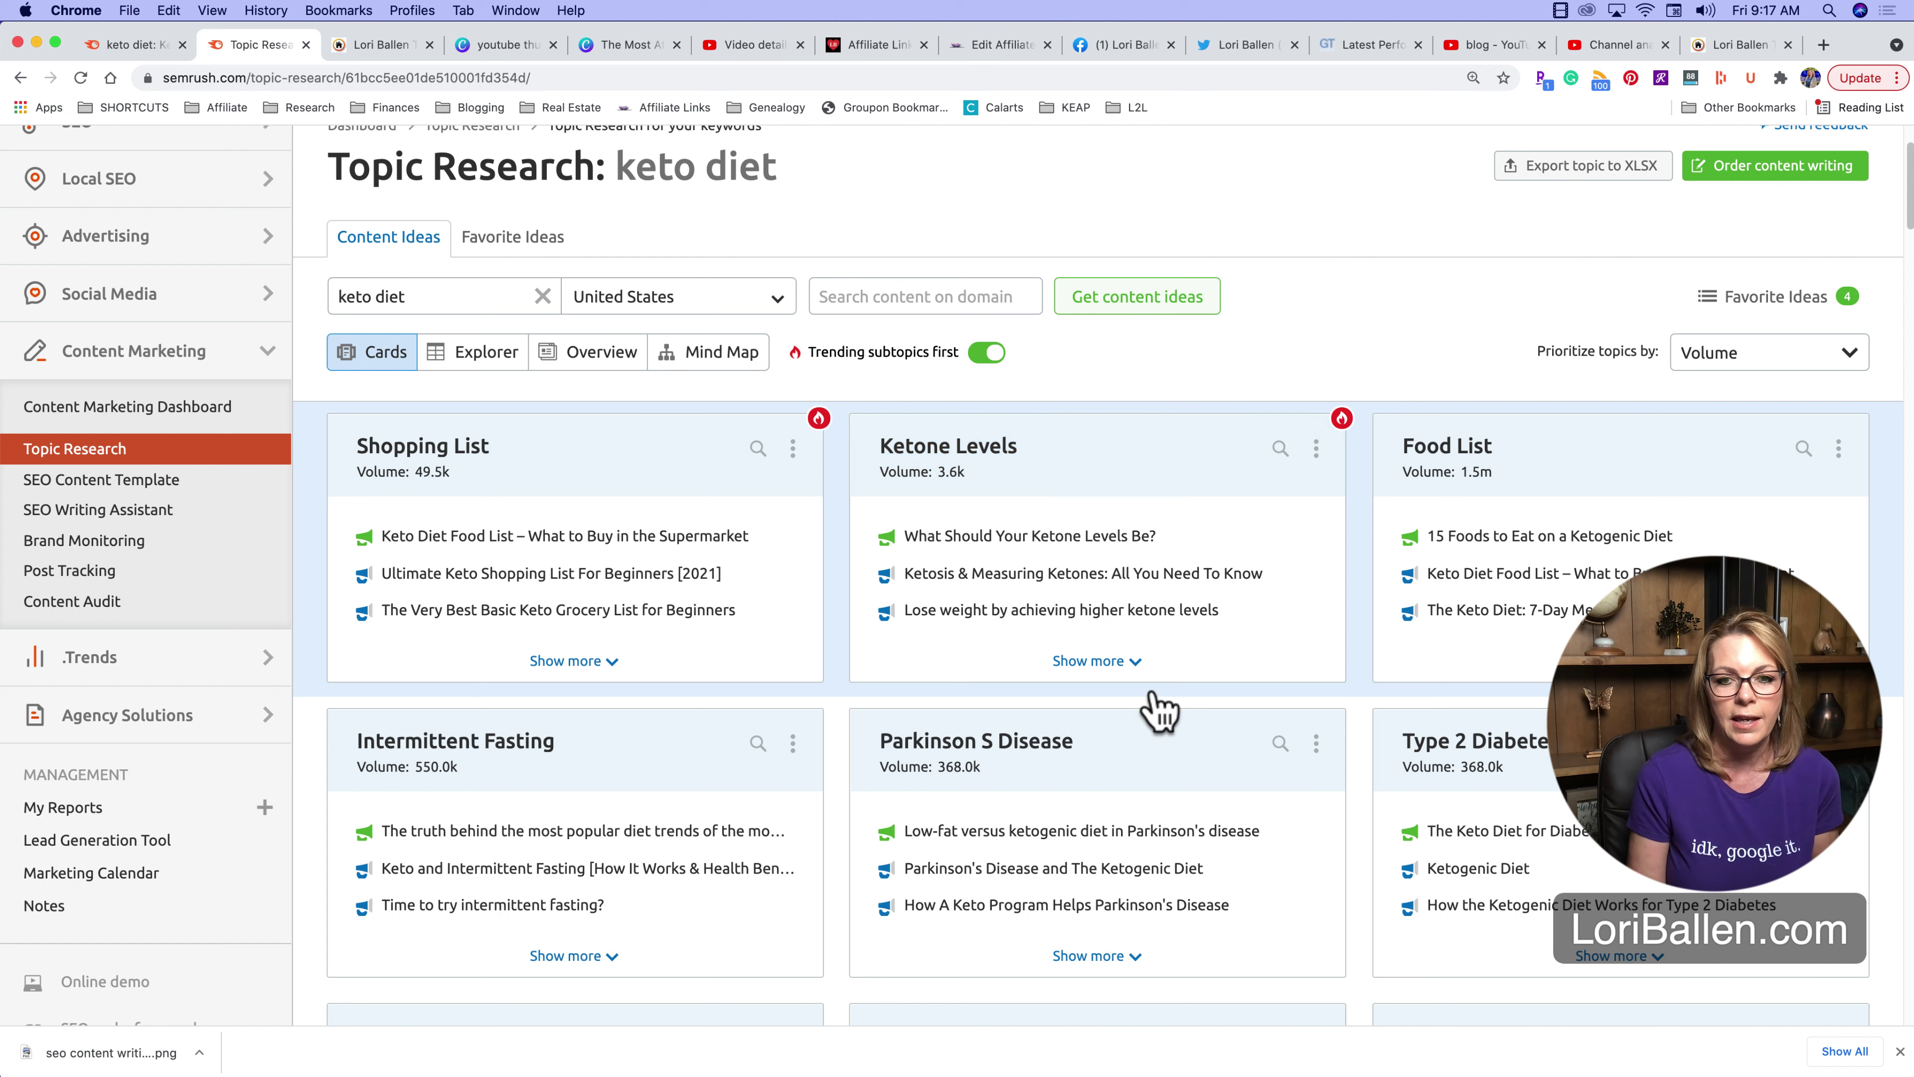
{"action": "scroll", "coordinate": [984, 656], "scroll_direction": "down", "scroll_amount": 2}
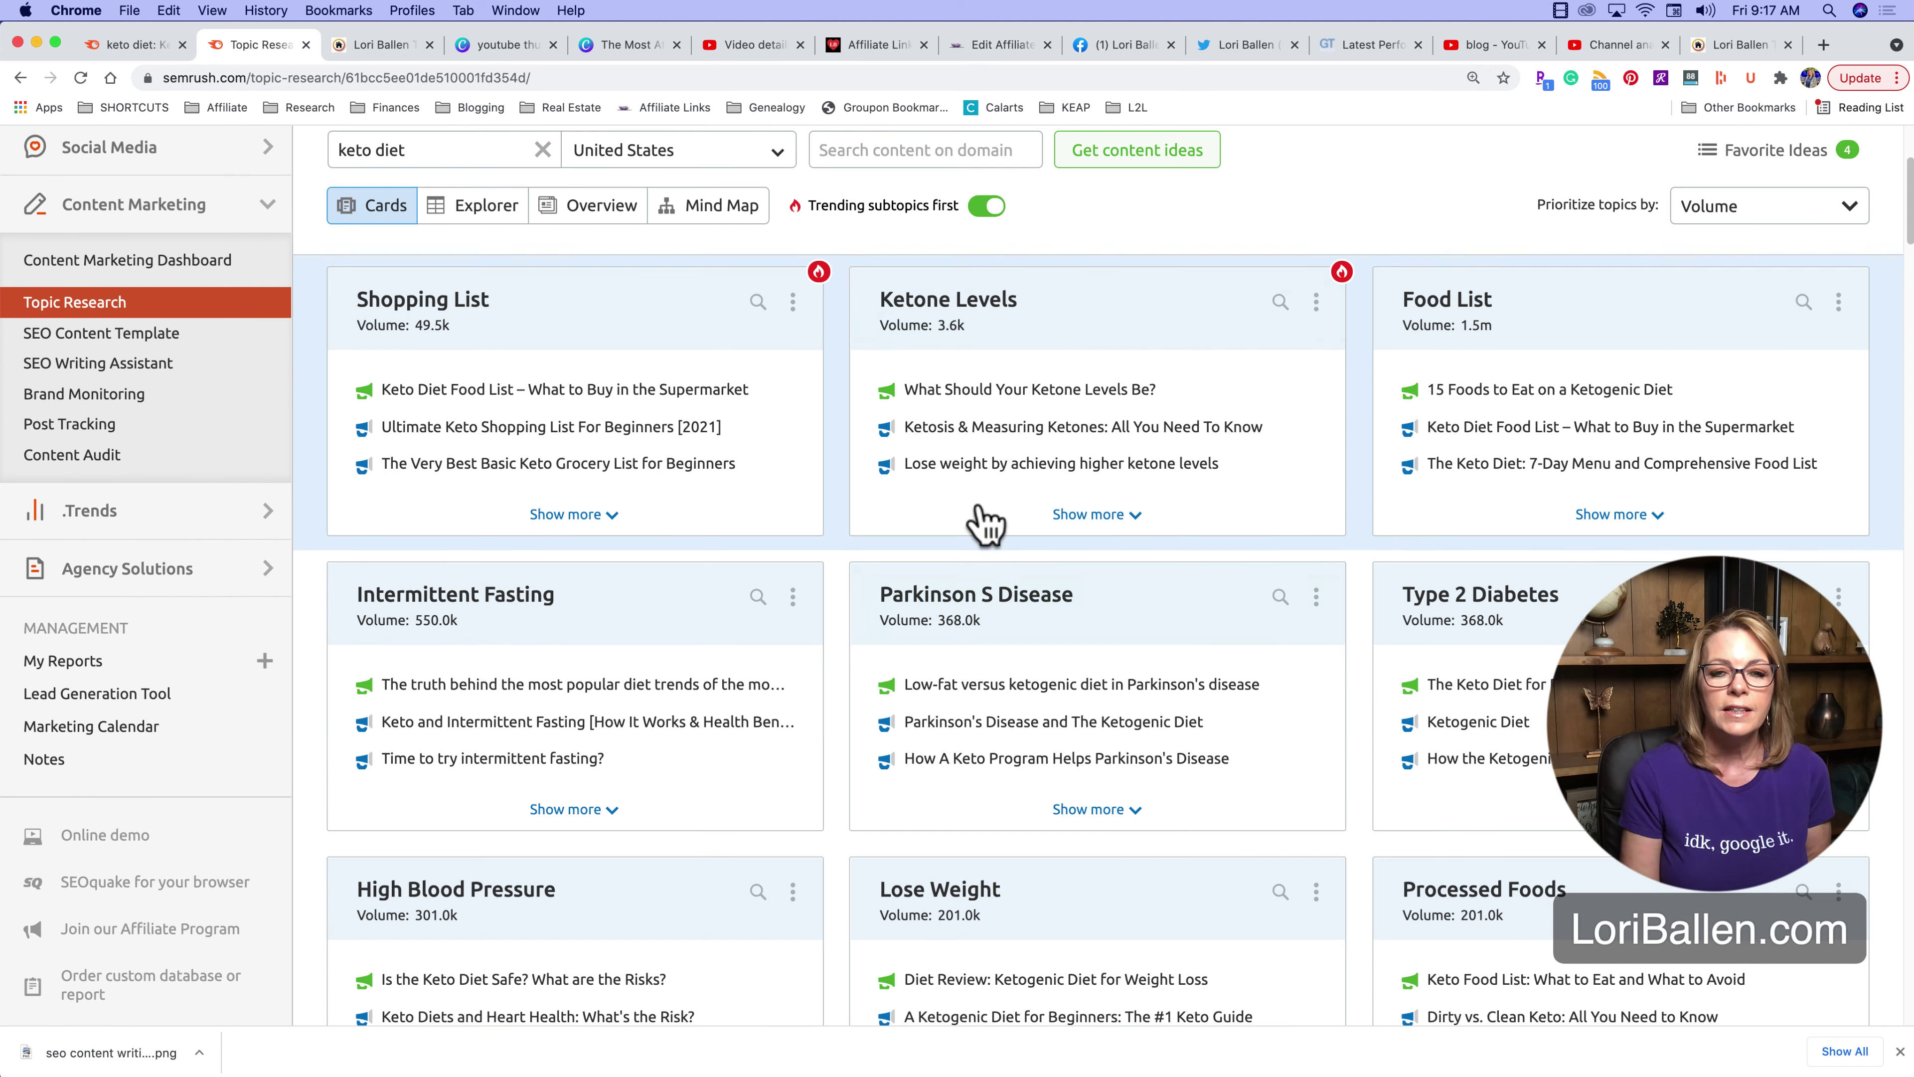
{"action": "left_click", "coordinate": [1123, 519]}
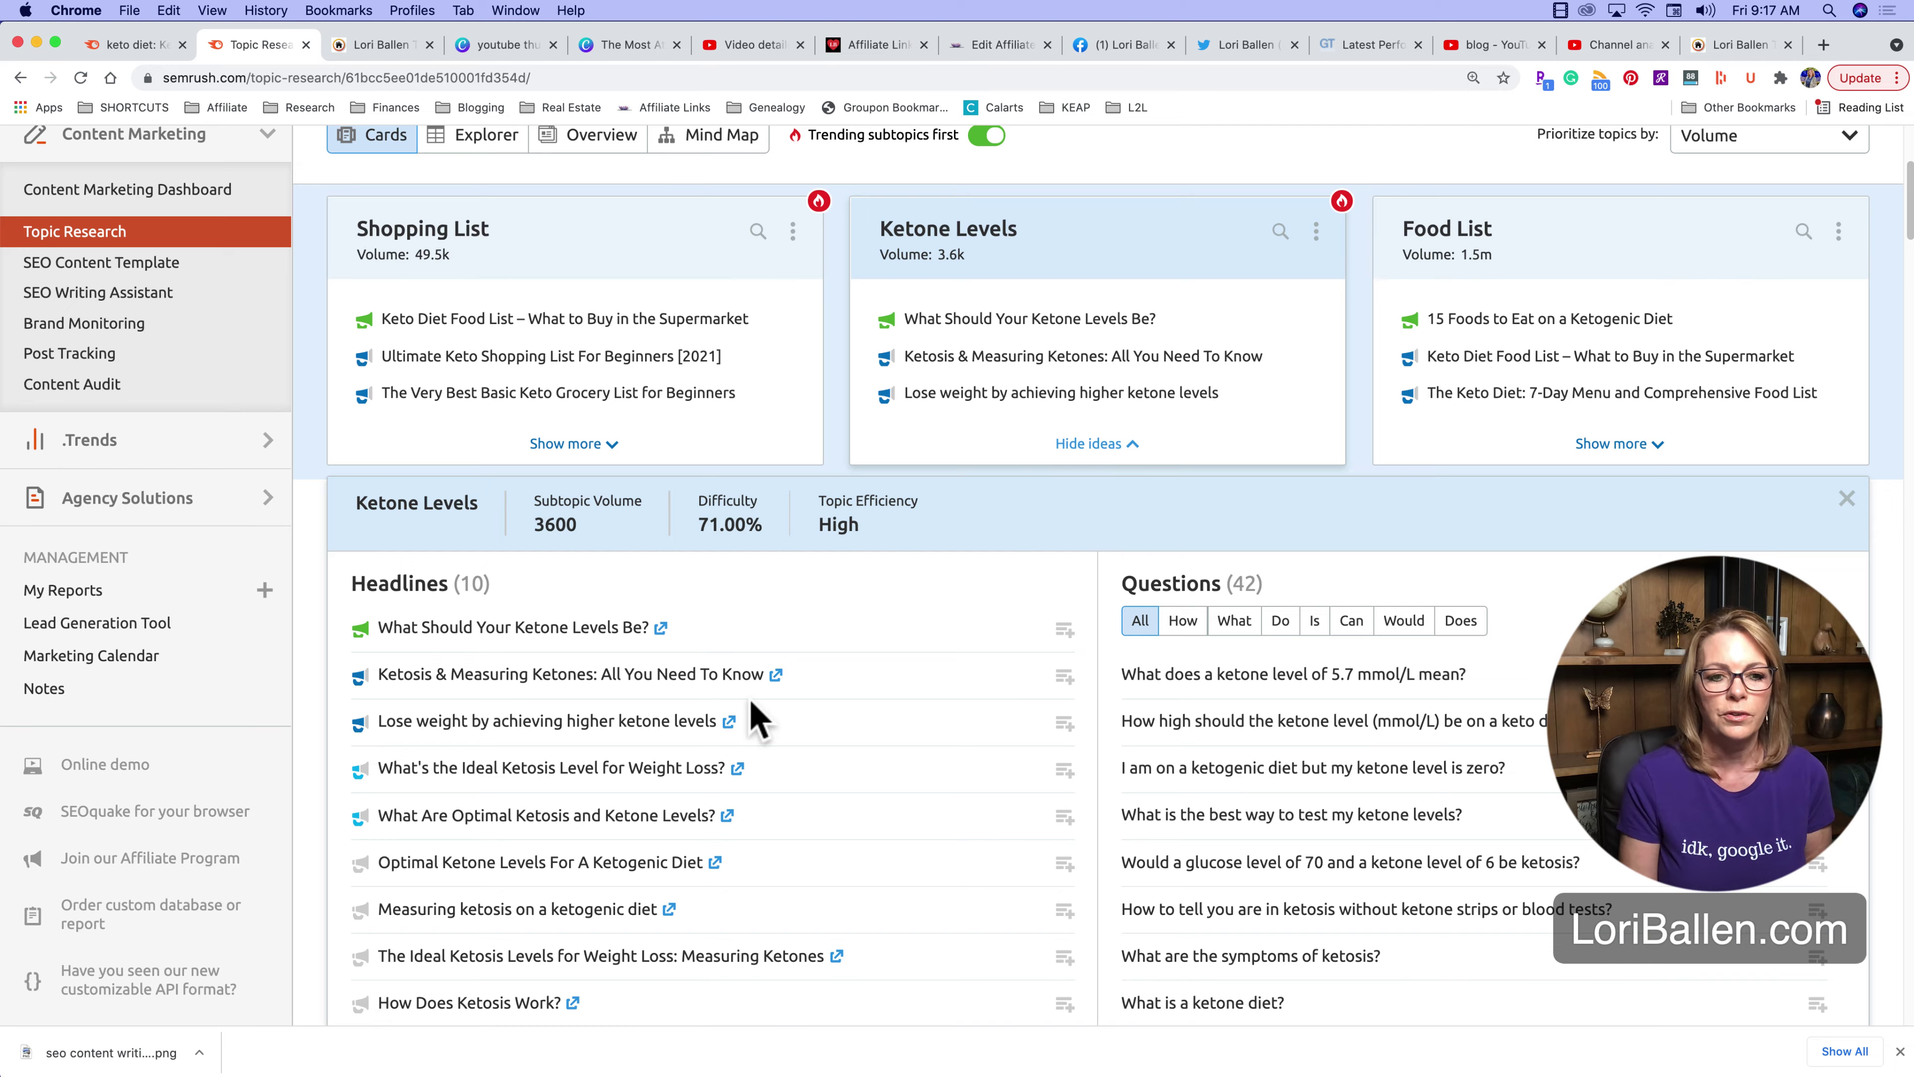
{"action": "scroll", "coordinate": [754, 717], "scroll_direction": "down", "scroll_amount": 3}
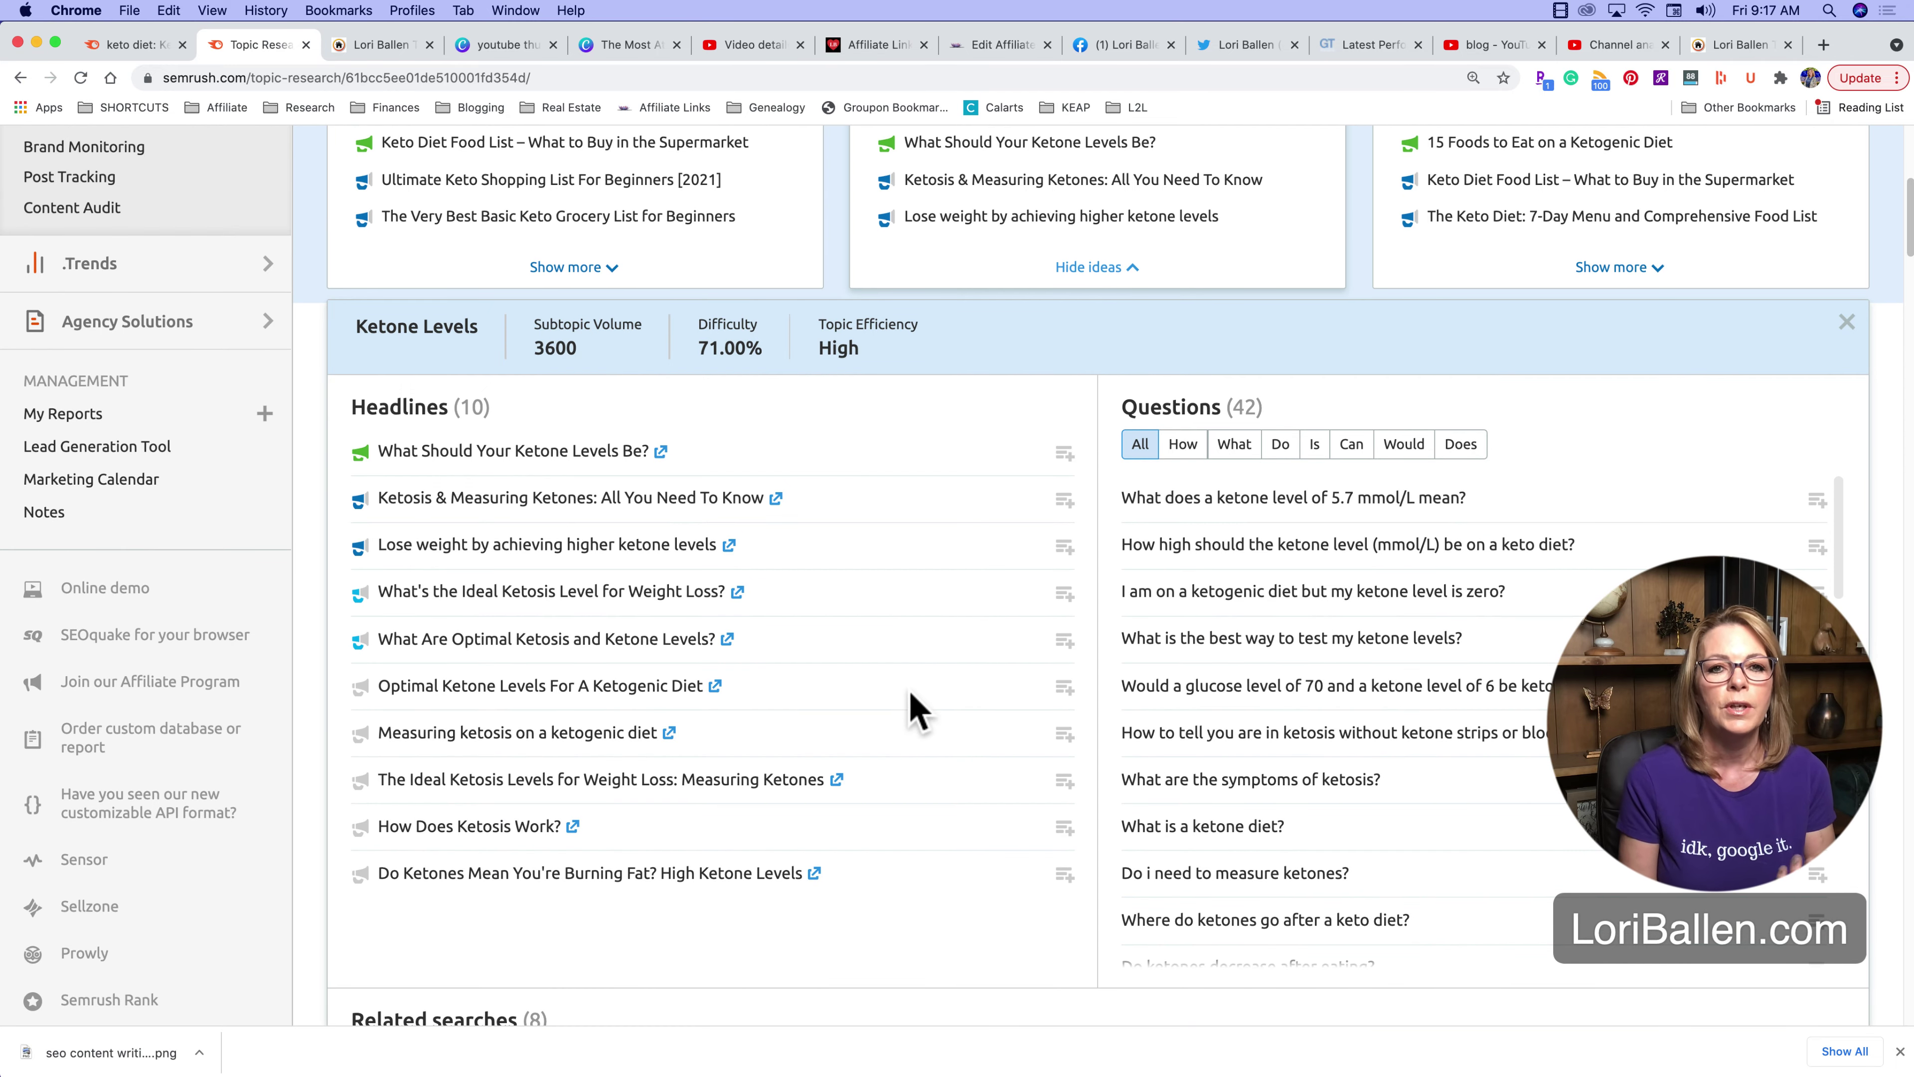
{"action": "scroll", "coordinate": [912, 709], "scroll_direction": "down", "scroll_amount": 1}
{"action": "scroll", "coordinate": [916, 712], "scroll_direction": "down", "scroll_amount": 1}
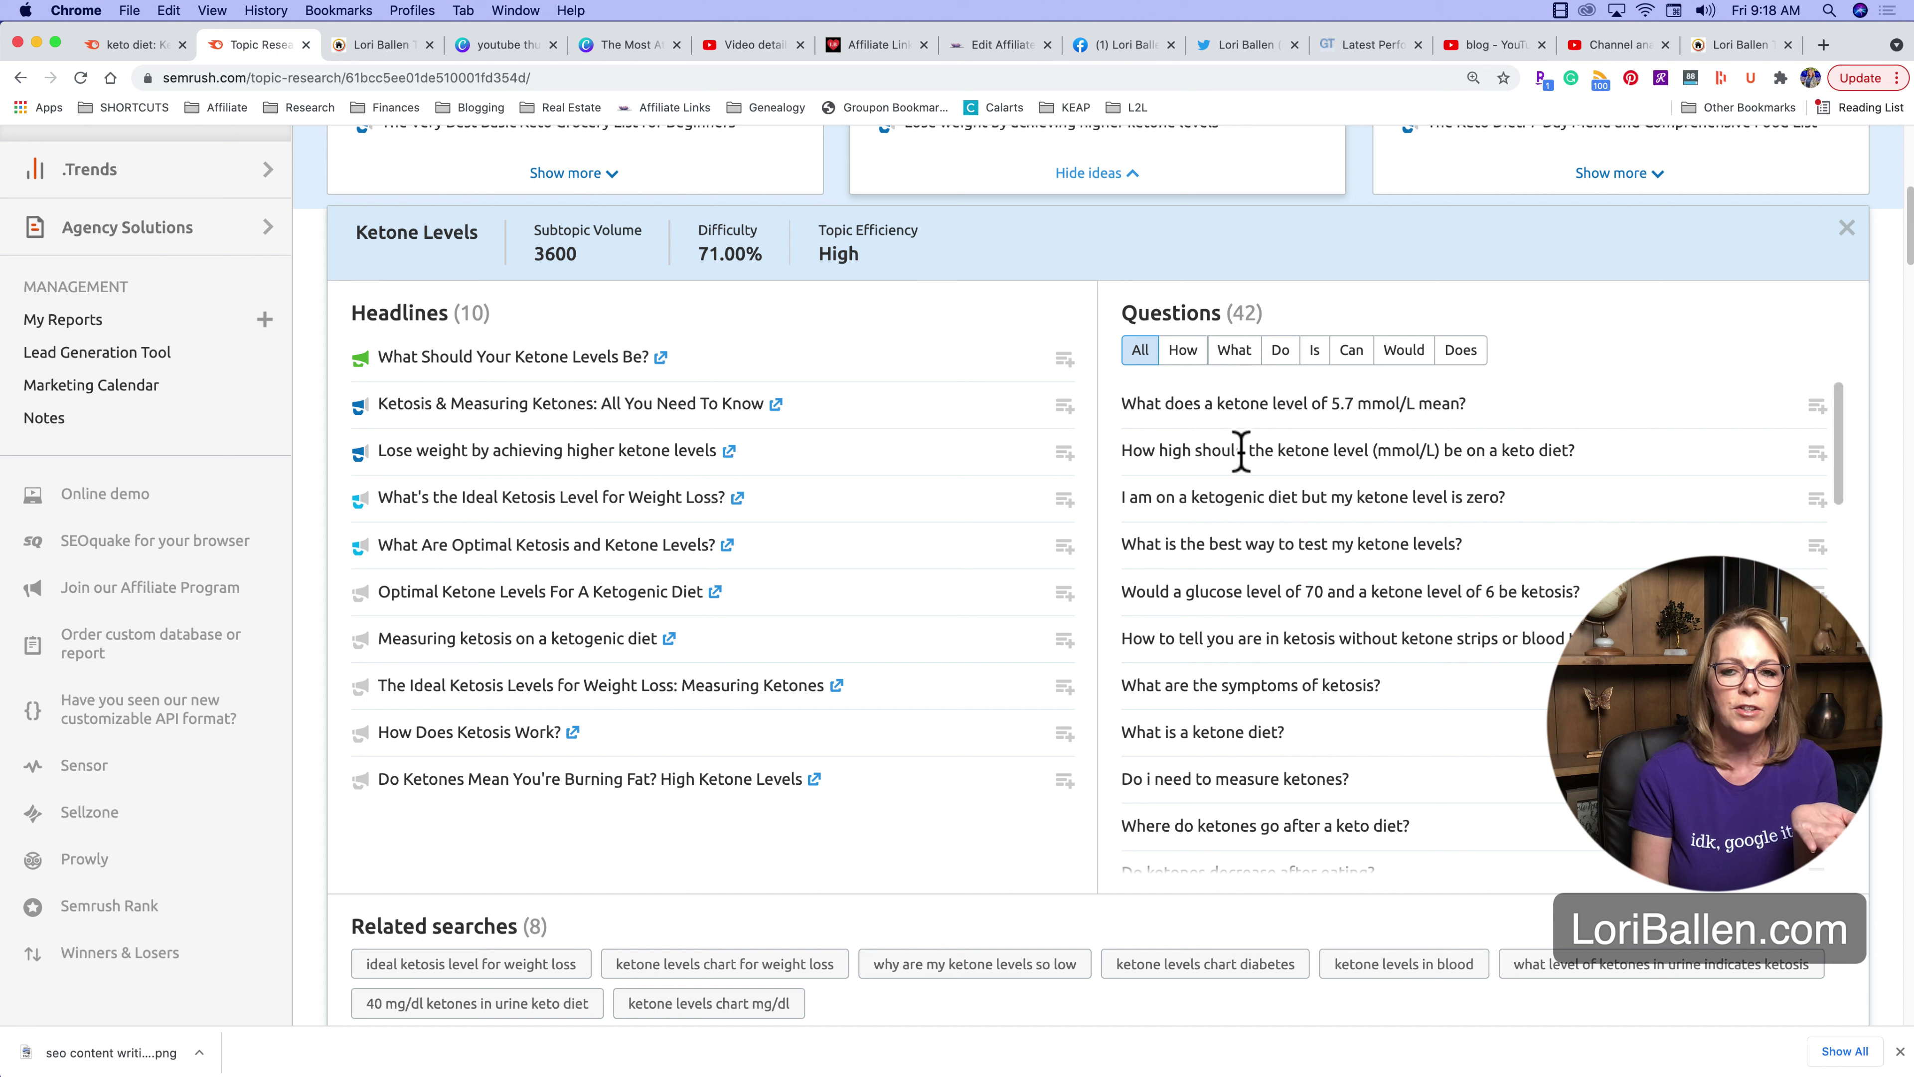
{"action": "scroll", "coordinate": [1268, 830], "scroll_direction": "down", "scroll_amount": 1}
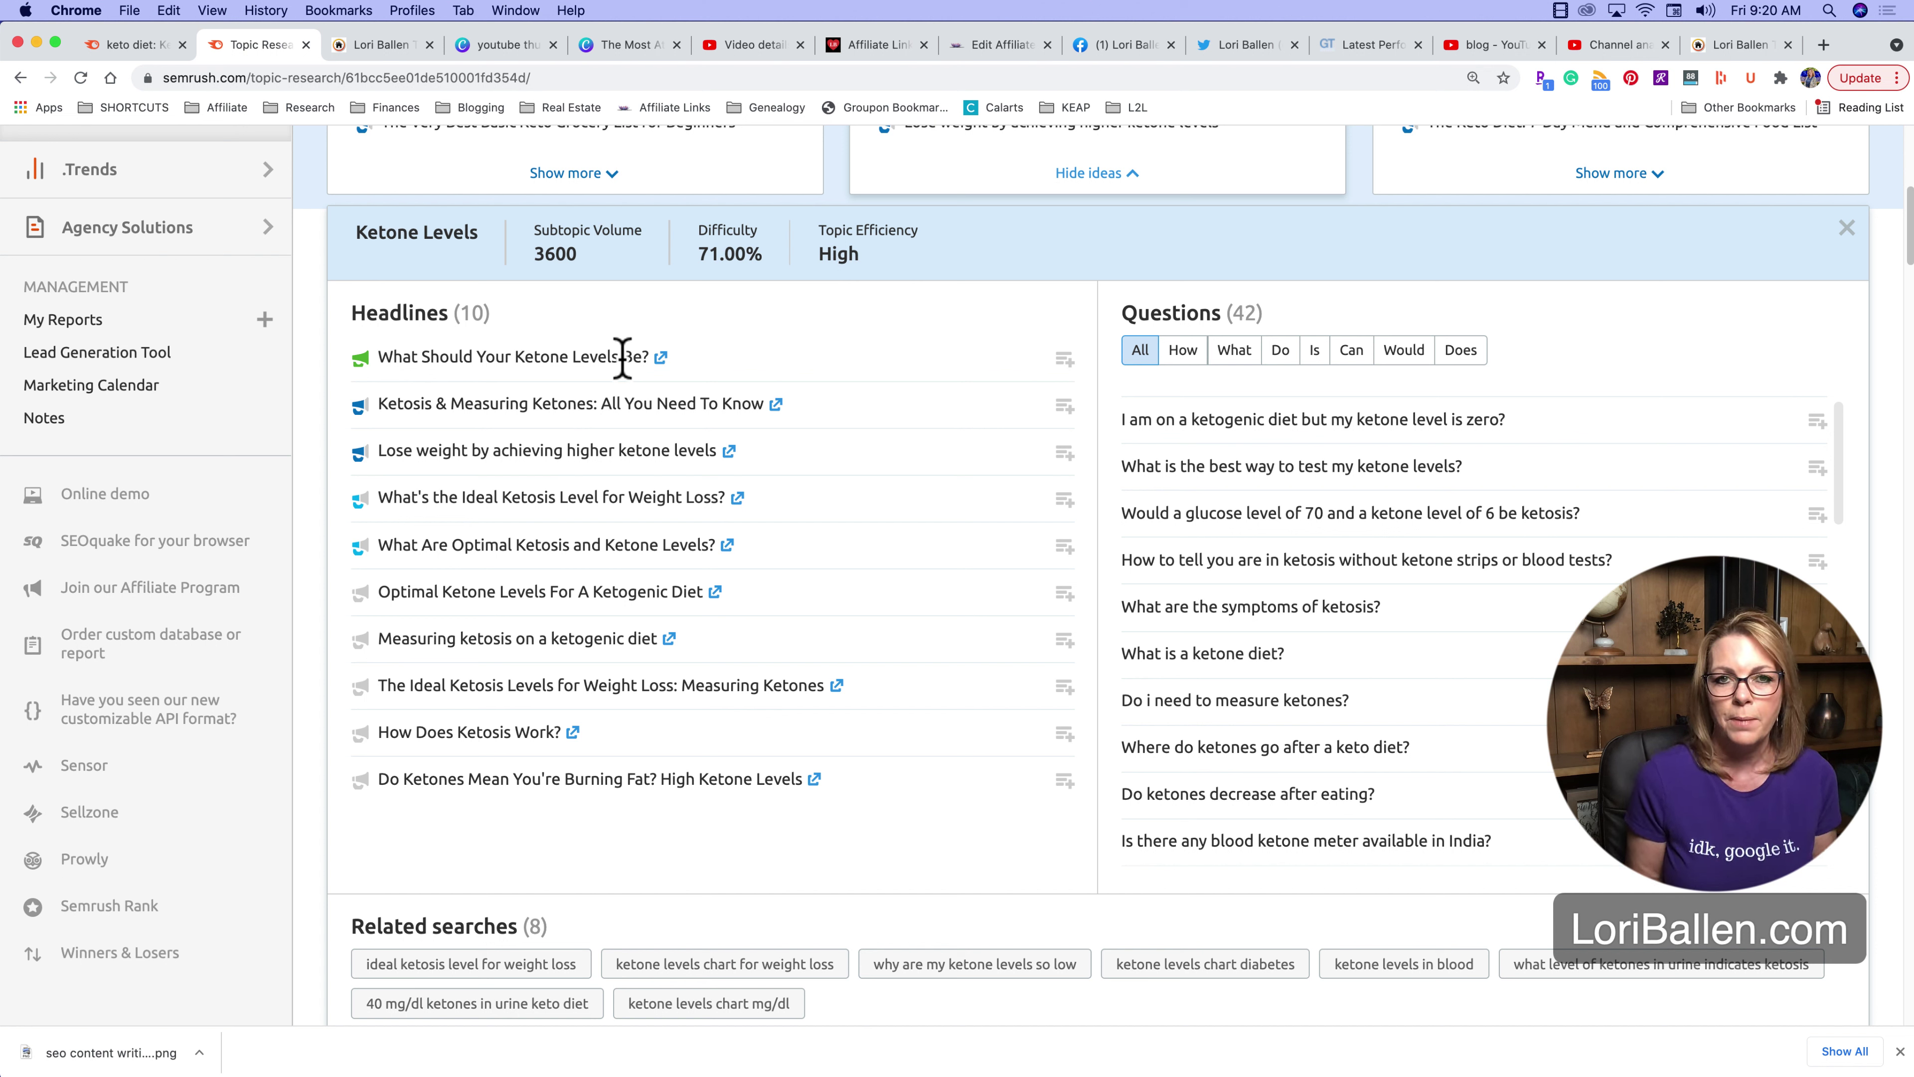
Switch to the ballenvegas.com website and look through the homepage's featured listings and client reviews
{"action": "left_click", "coordinate": [386, 47]}
{"action": "scroll", "coordinate": [716, 712], "scroll_direction": "down", "scroll_amount": 7}
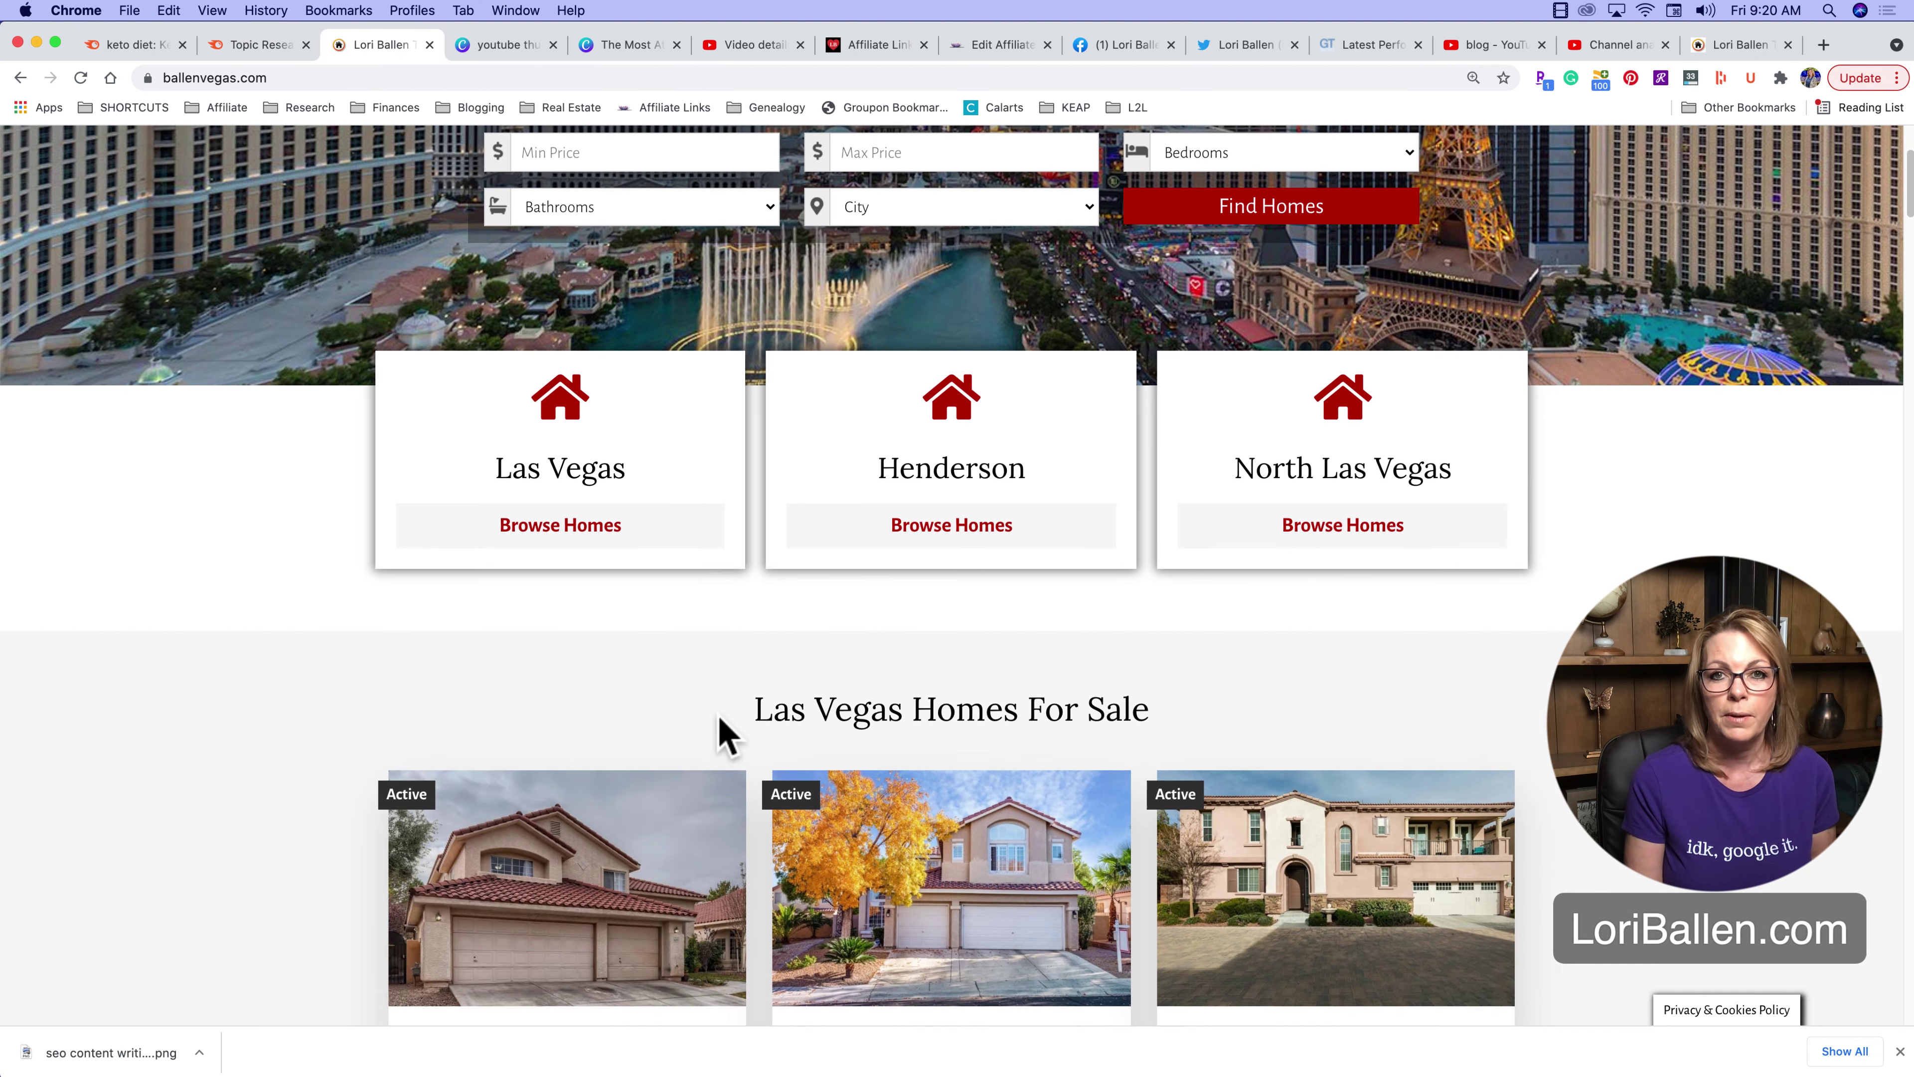
{"action": "scroll", "coordinate": [725, 738], "scroll_direction": "down", "scroll_amount": 2}
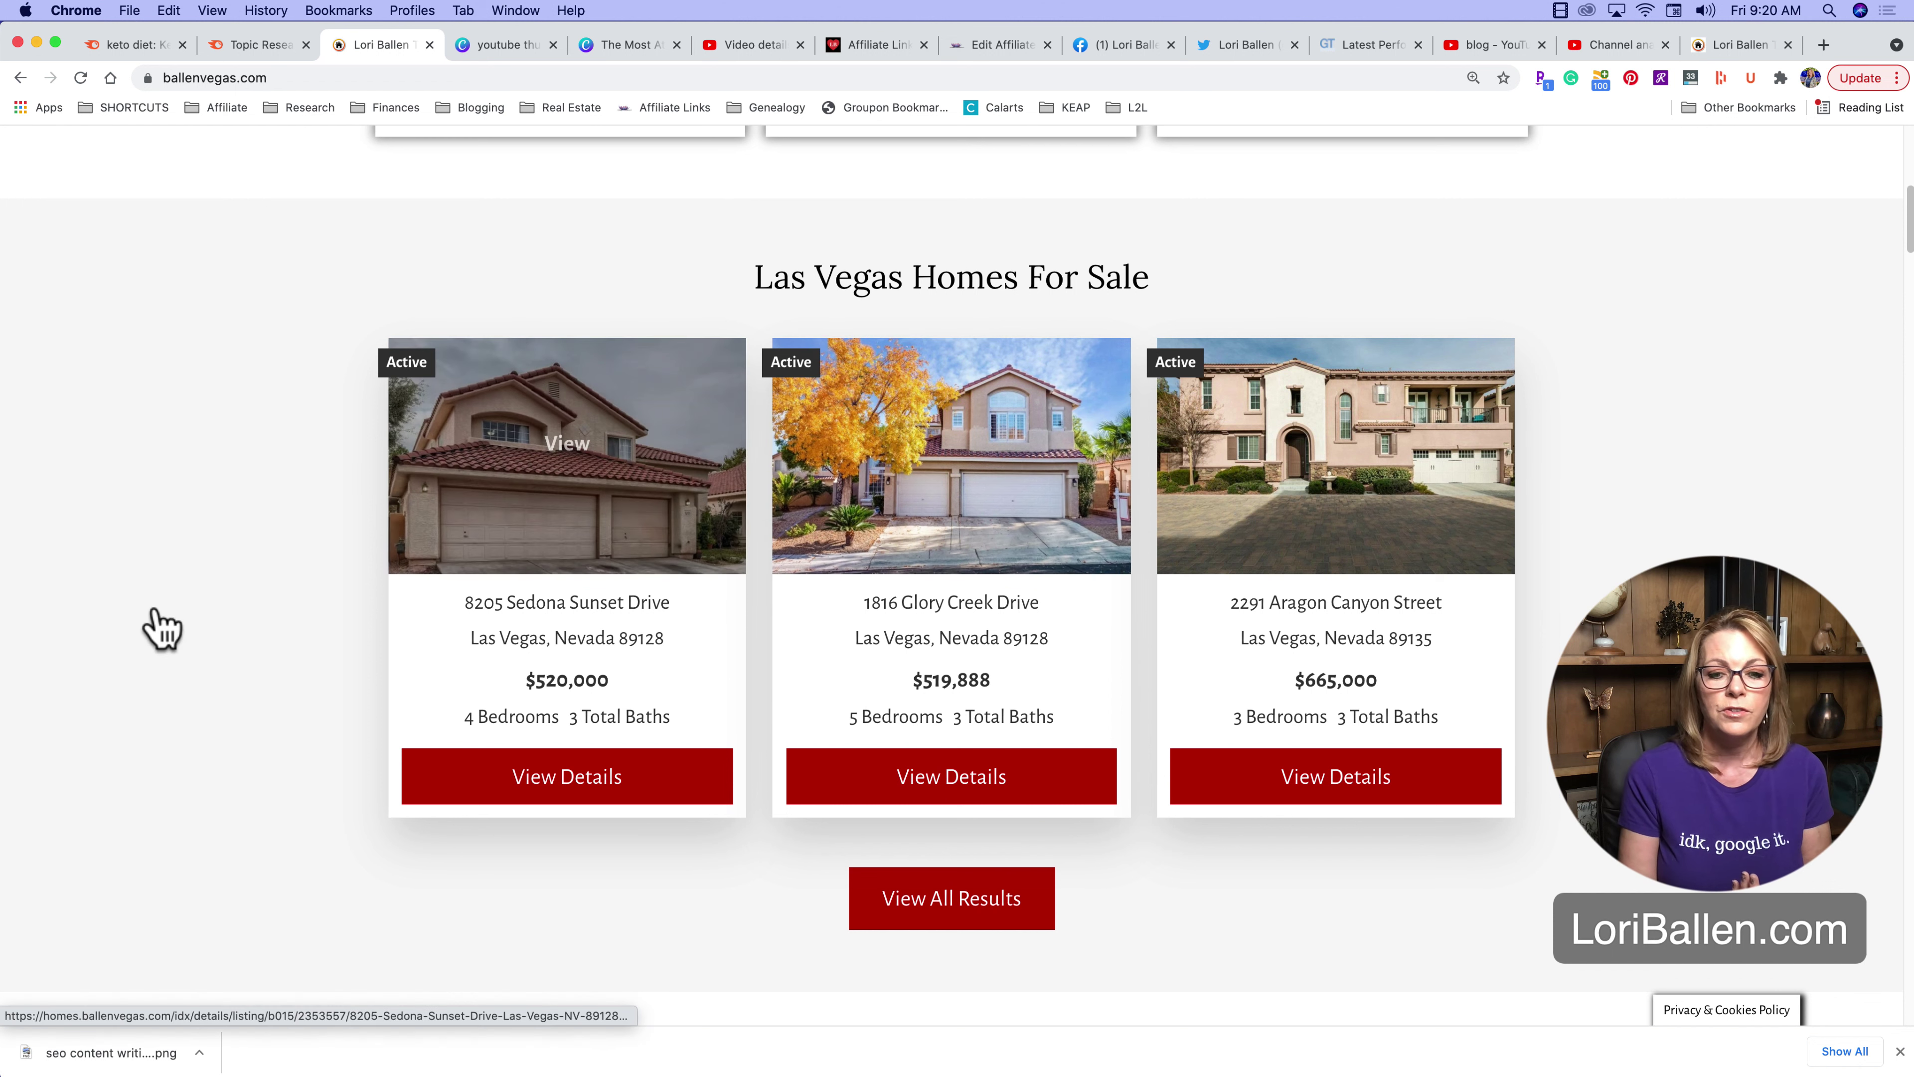
{"action": "scroll", "coordinate": [162, 637], "scroll_direction": "down", "scroll_amount": 7}
{"action": "scroll", "coordinate": [181, 637], "scroll_direction": "down", "scroll_amount": 4}
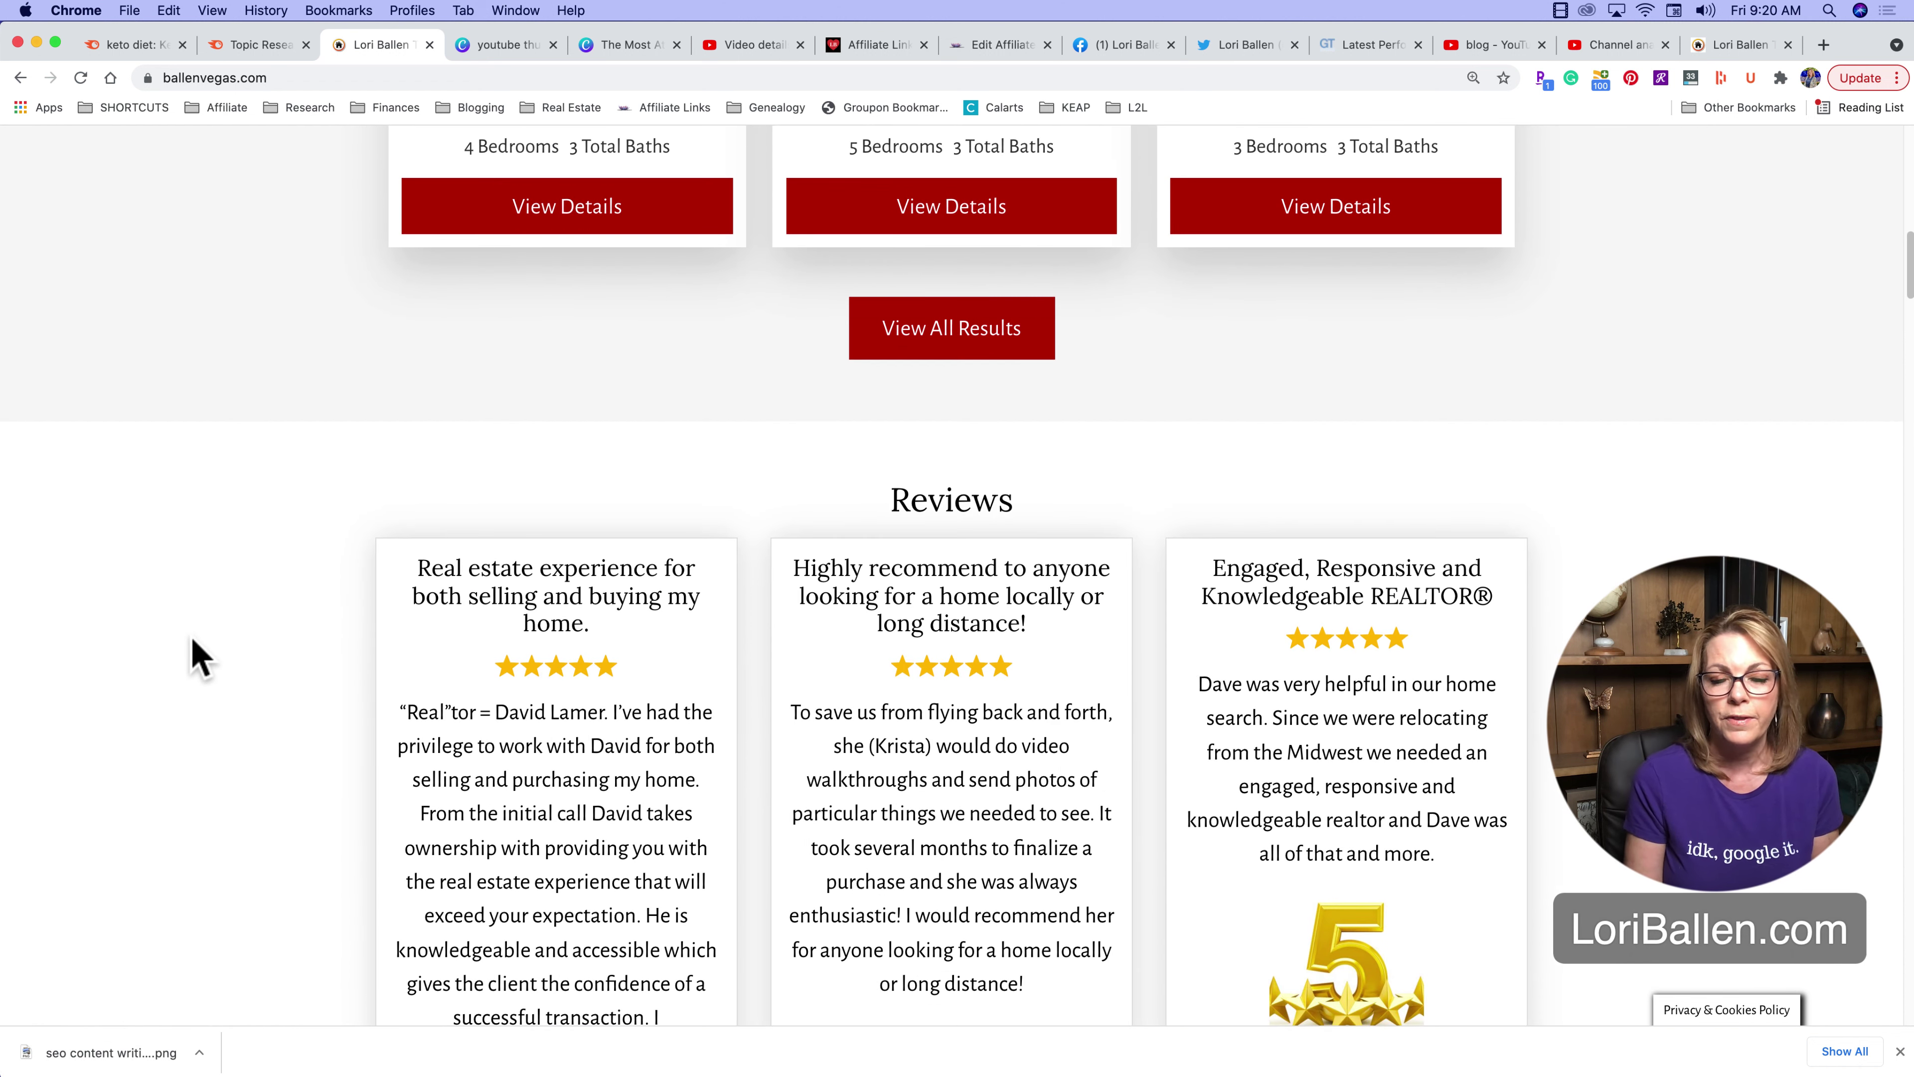
{"action": "scroll", "coordinate": [197, 654], "scroll_direction": "down", "scroll_amount": 7}
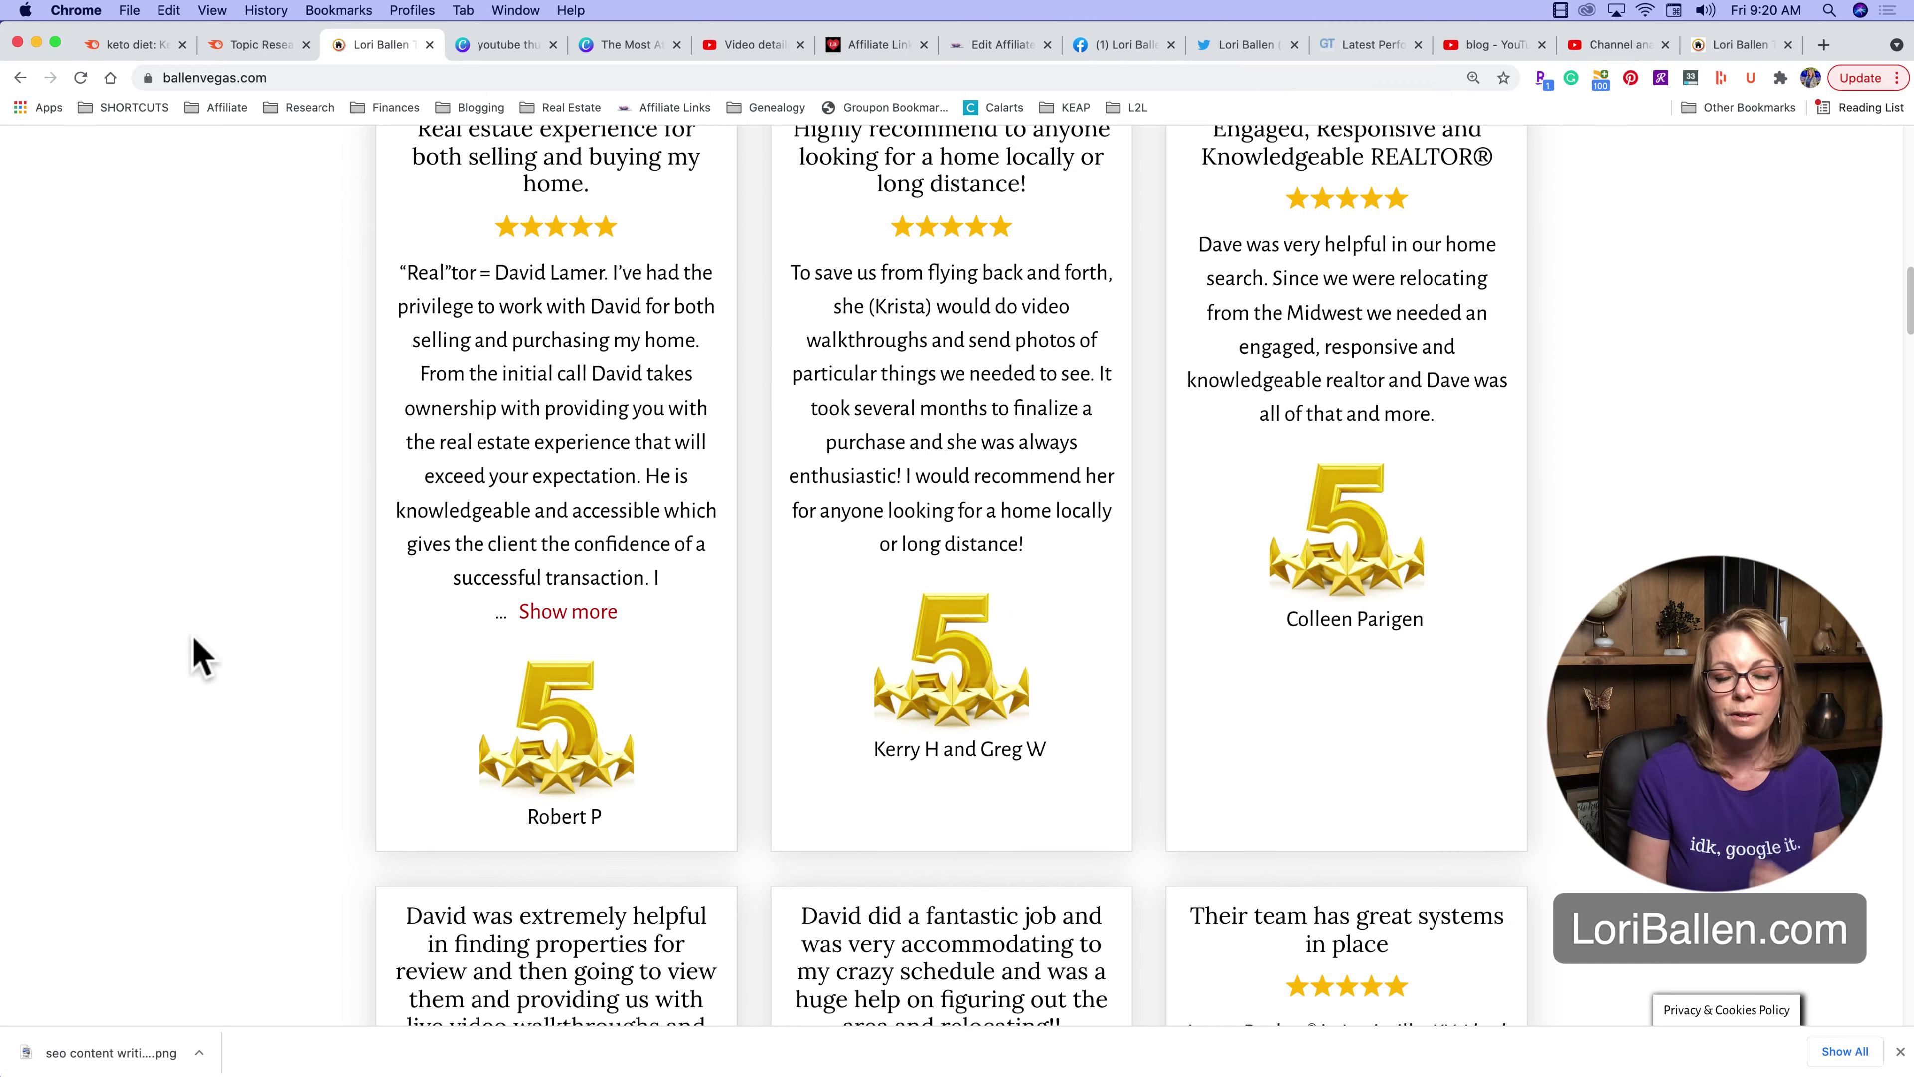
{"action": "scroll", "coordinate": [201, 656], "scroll_direction": "up", "scroll_amount": 10}
{"action": "scroll", "coordinate": [198, 658], "scroll_direction": "up", "scroll_amount": 15}
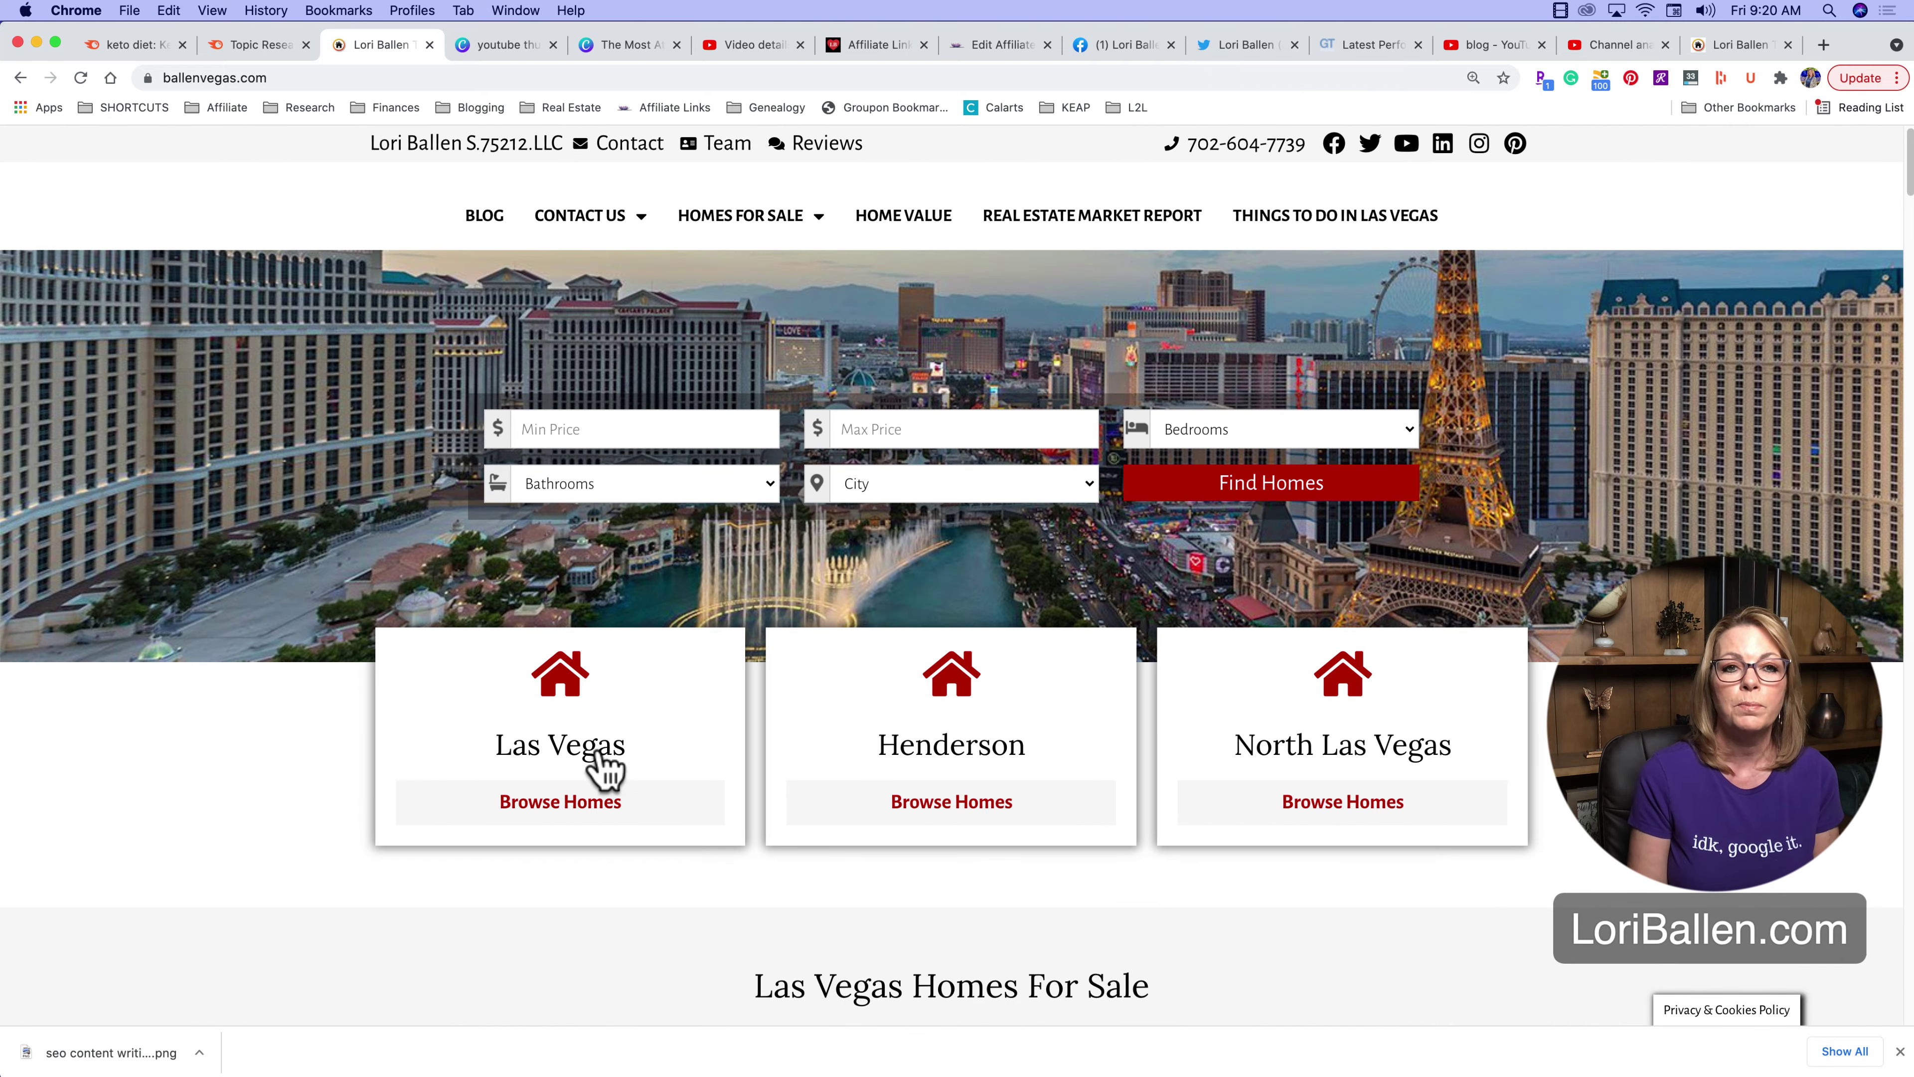
Open the Las Vegas homes for sale page and review its Browse By Price categories
{"action": "left_click", "coordinate": [588, 815]}
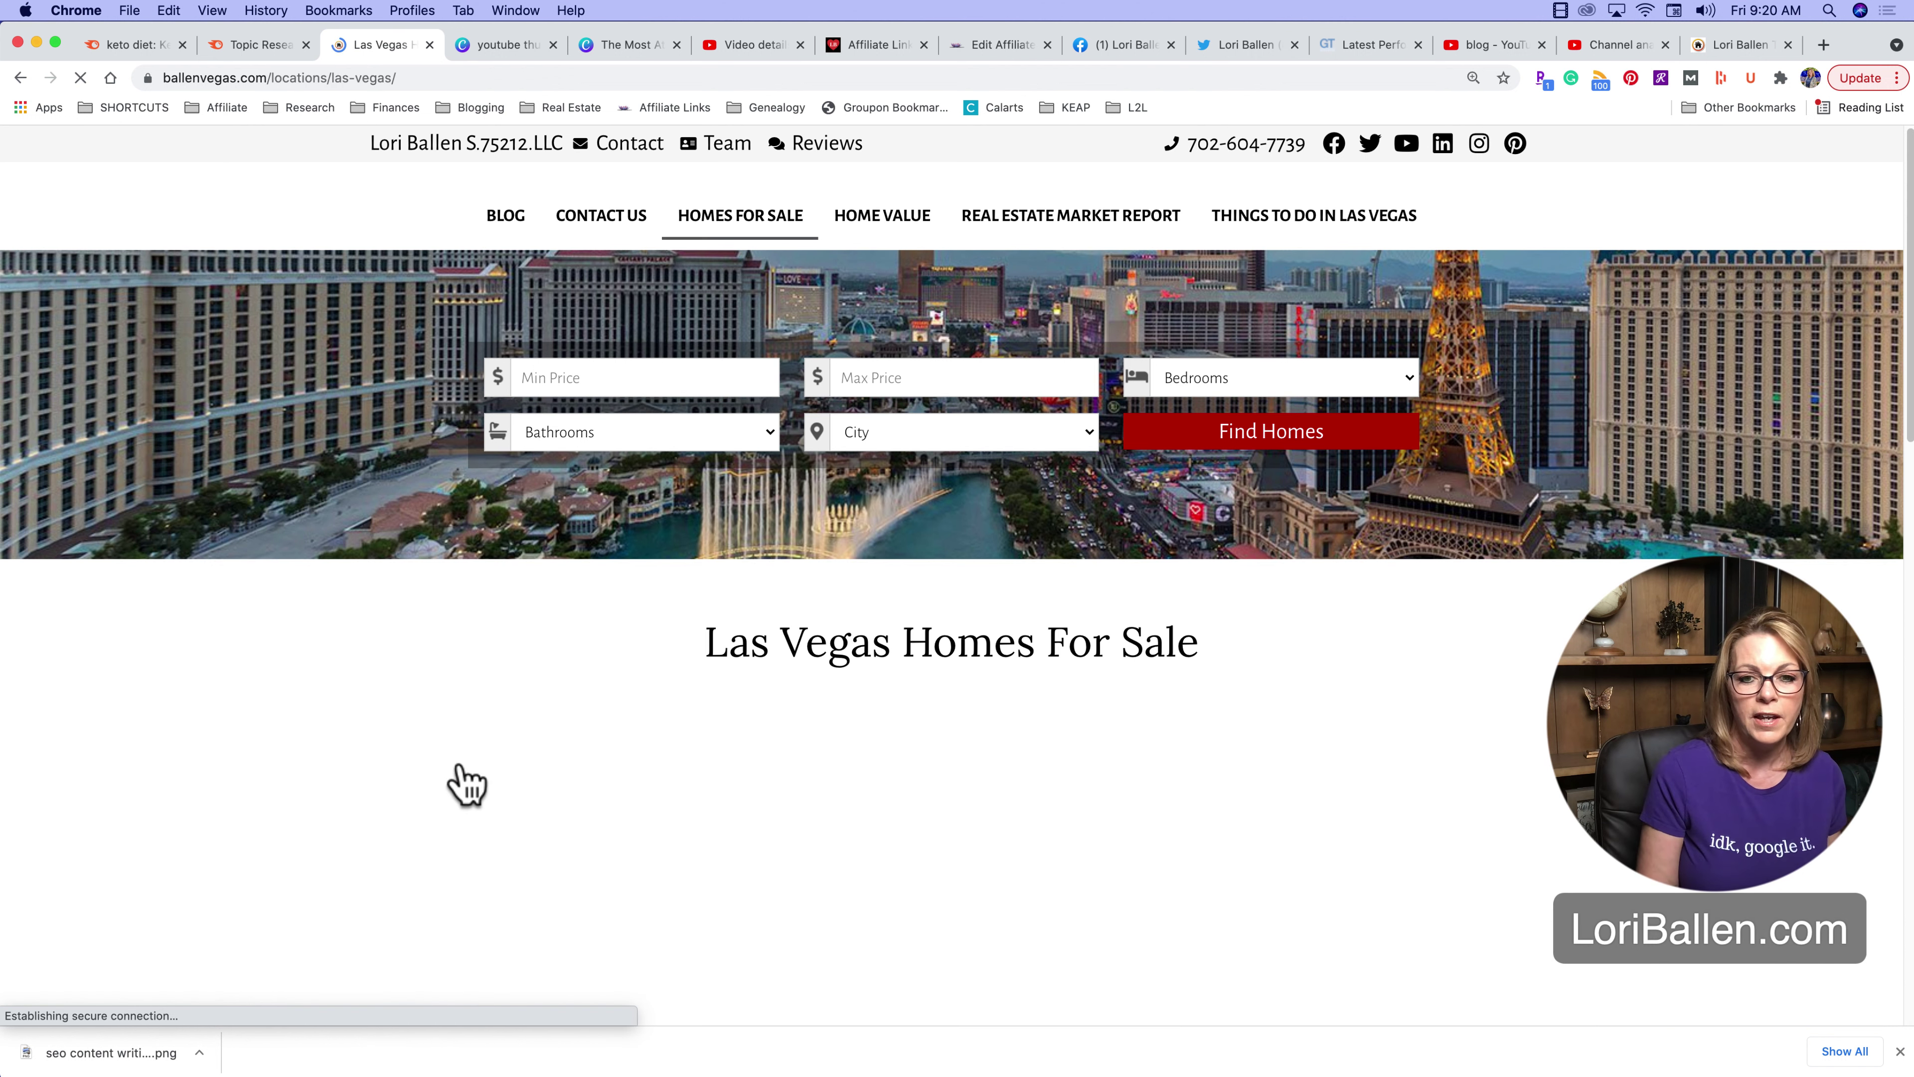
{"action": "scroll", "coordinate": [428, 726], "scroll_direction": "down", "scroll_amount": 6}
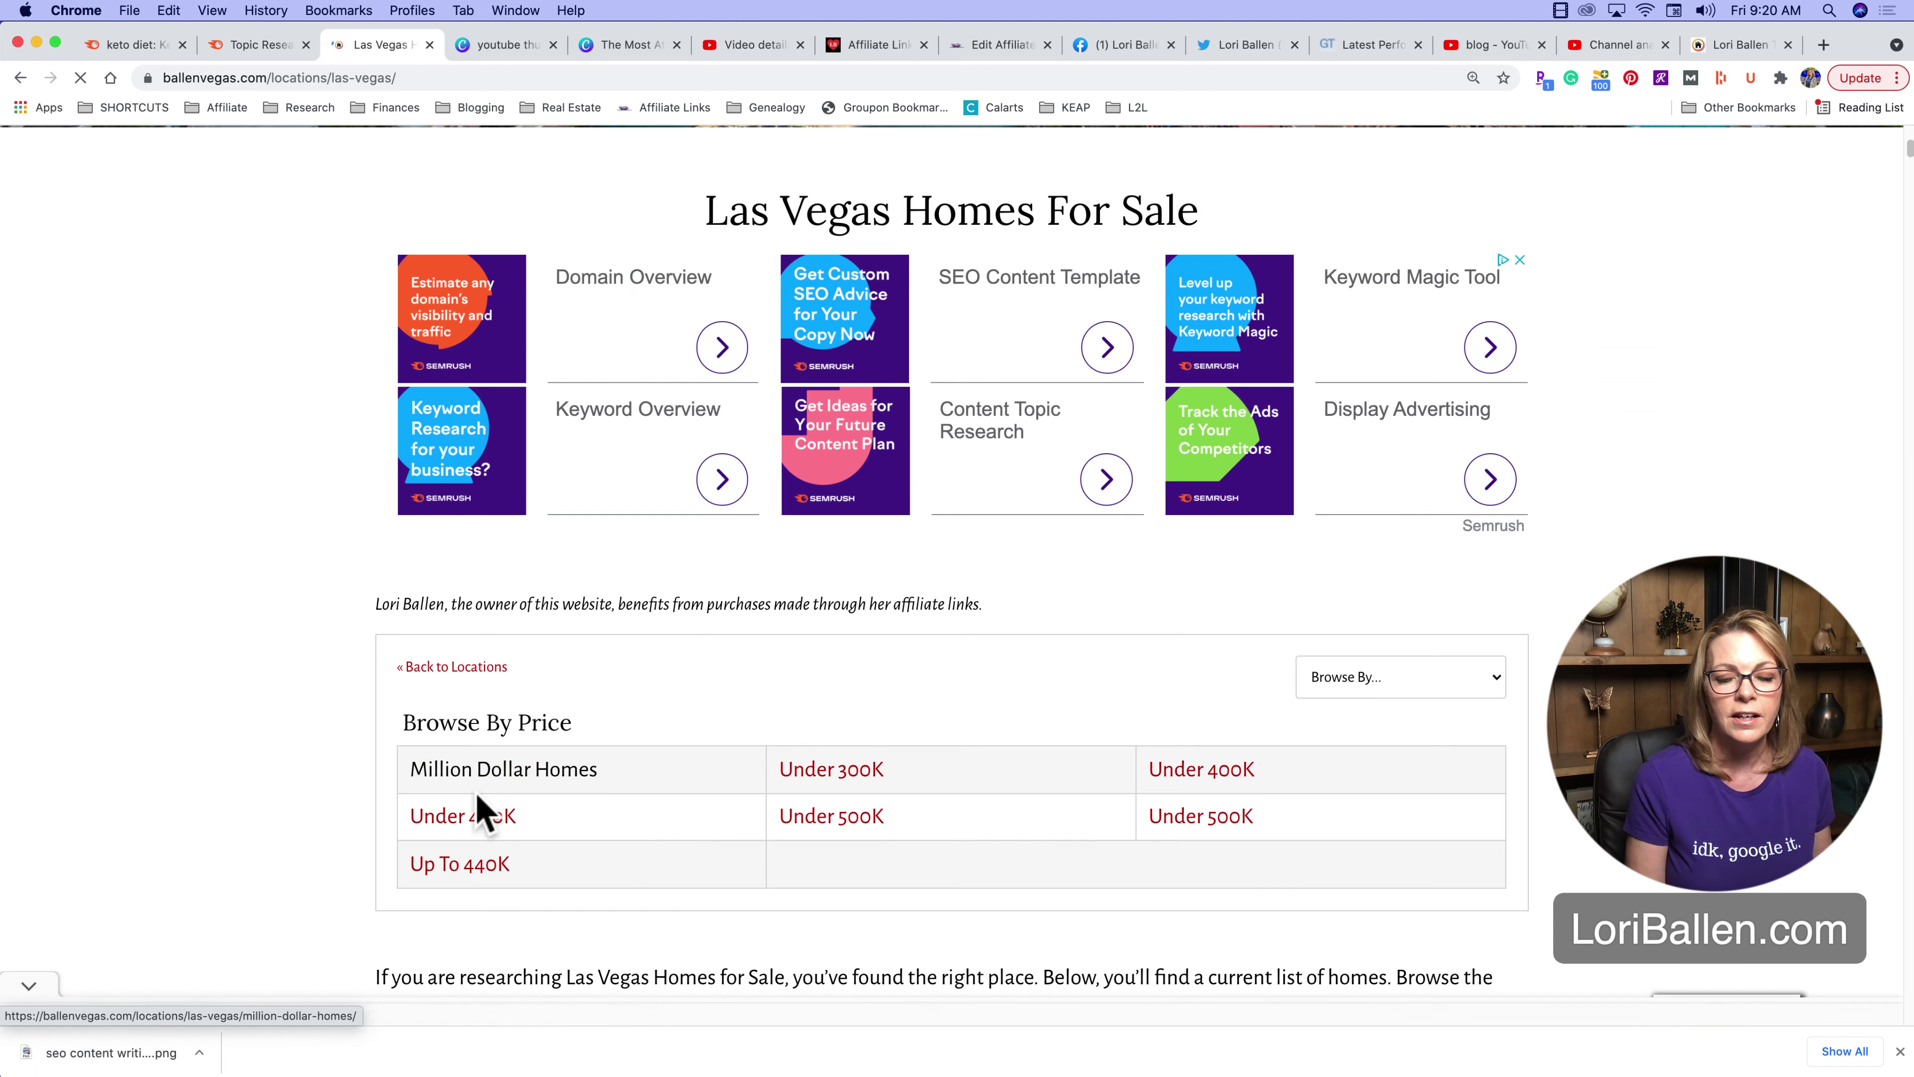
{"action": "scroll", "coordinate": [667, 806], "scroll_direction": "down", "scroll_amount": 3}
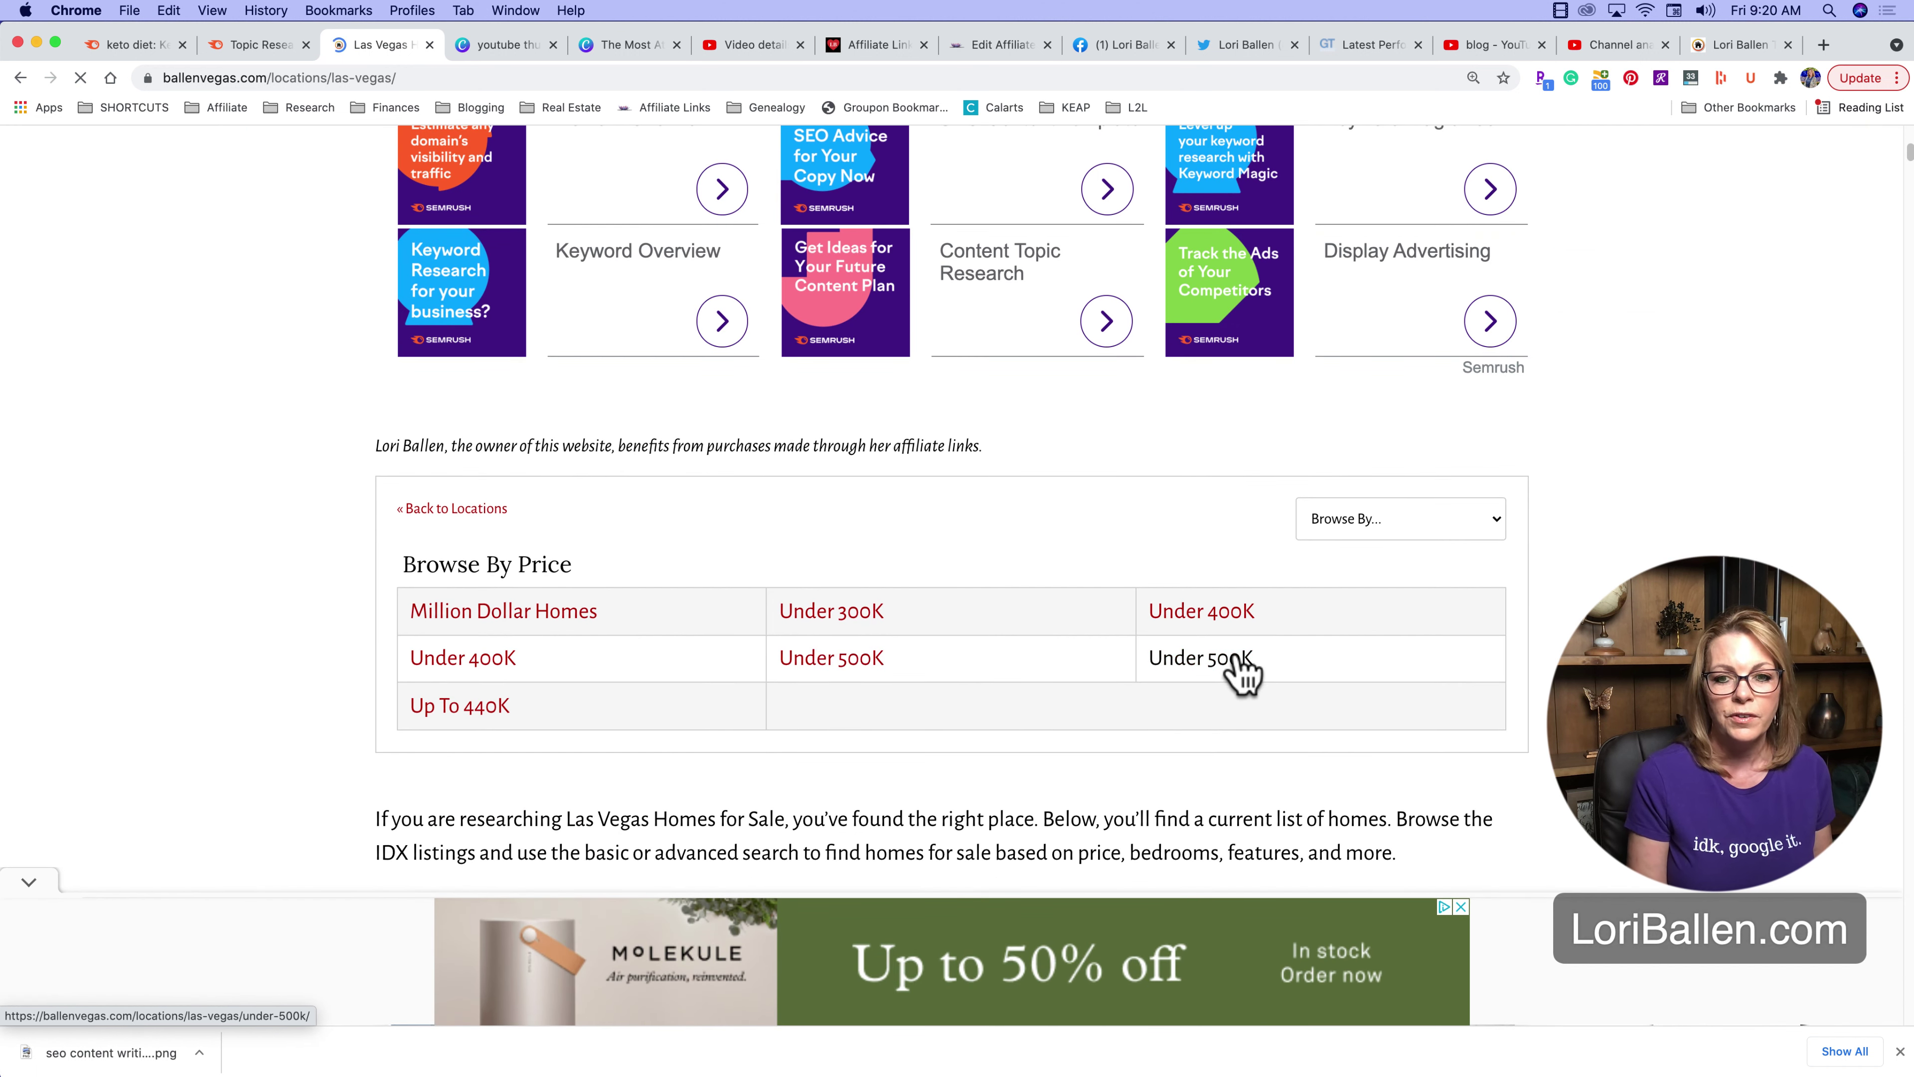
Open the Million Dollar Homes category for Las Vegas and look through its listings
{"action": "left_click", "coordinate": [495, 632]}
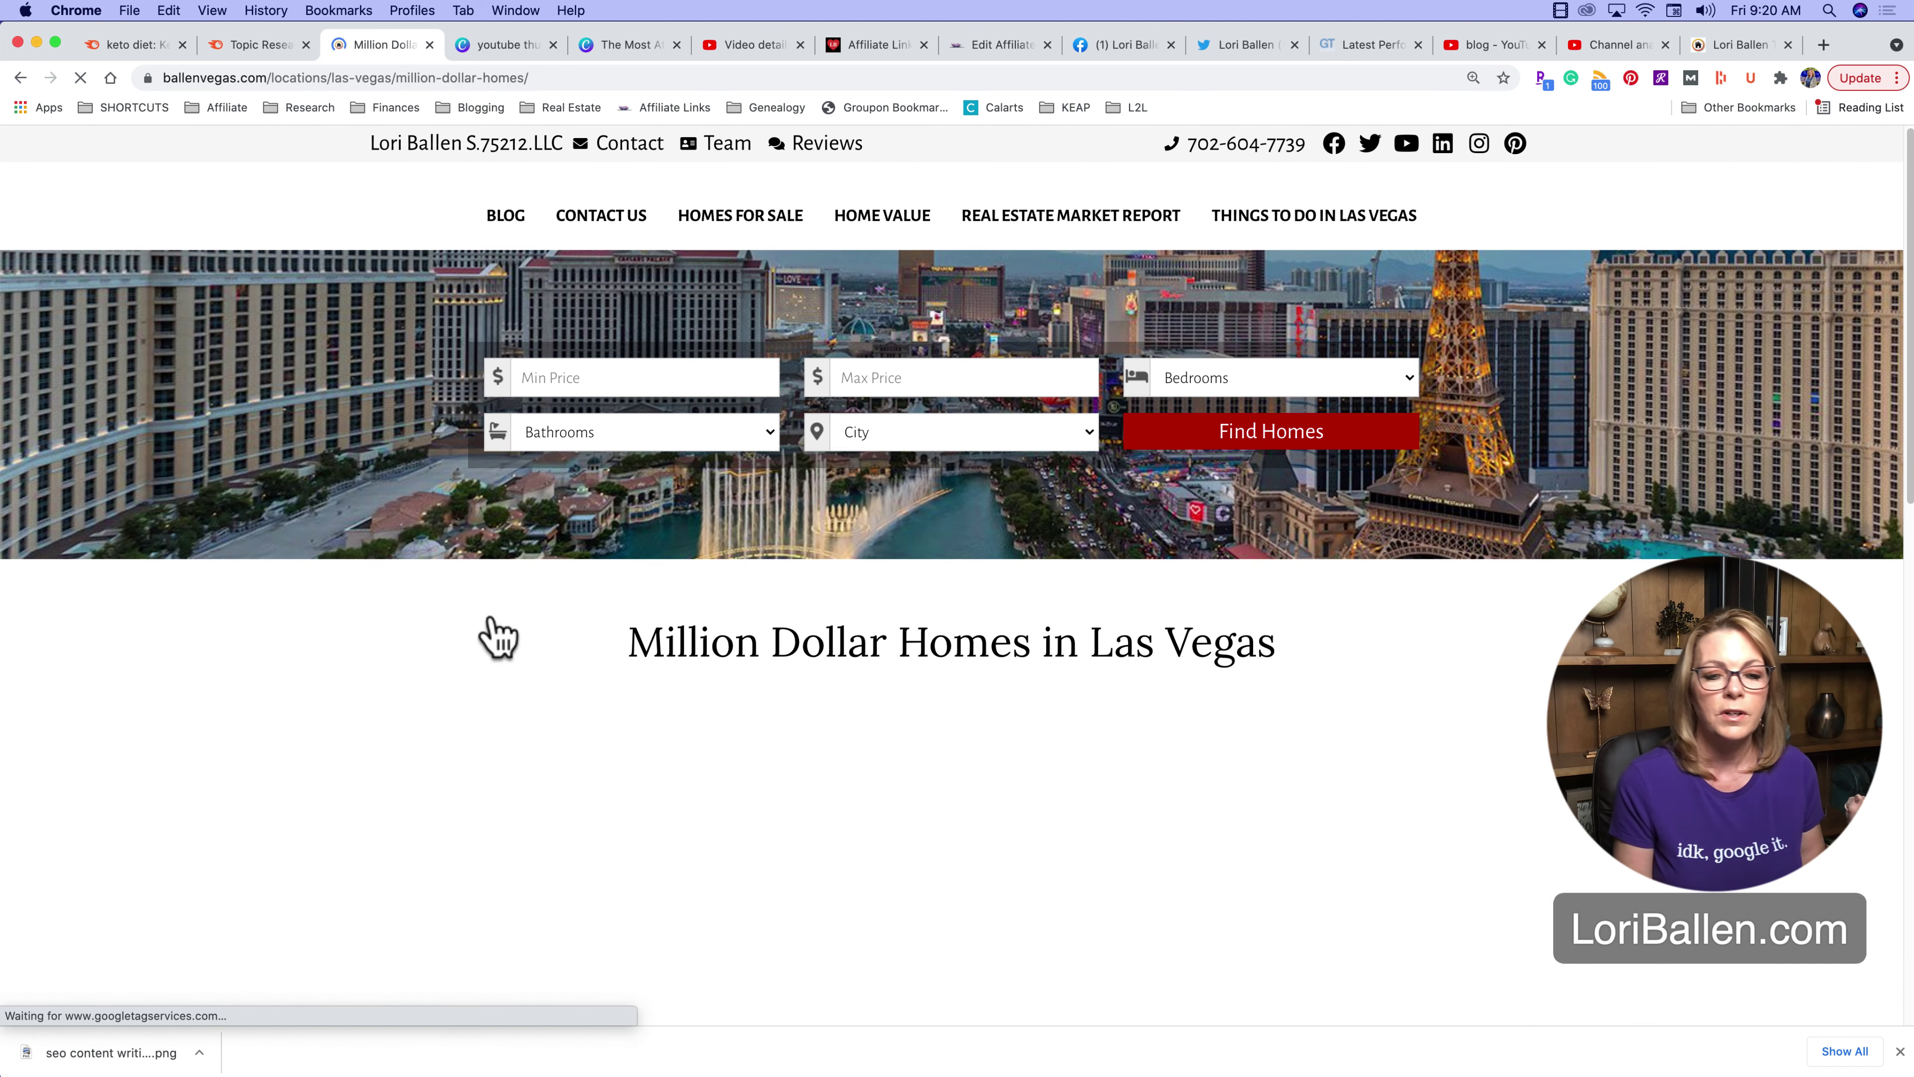
{"action": "scroll", "coordinate": [299, 717], "scroll_direction": "down", "scroll_amount": 10}
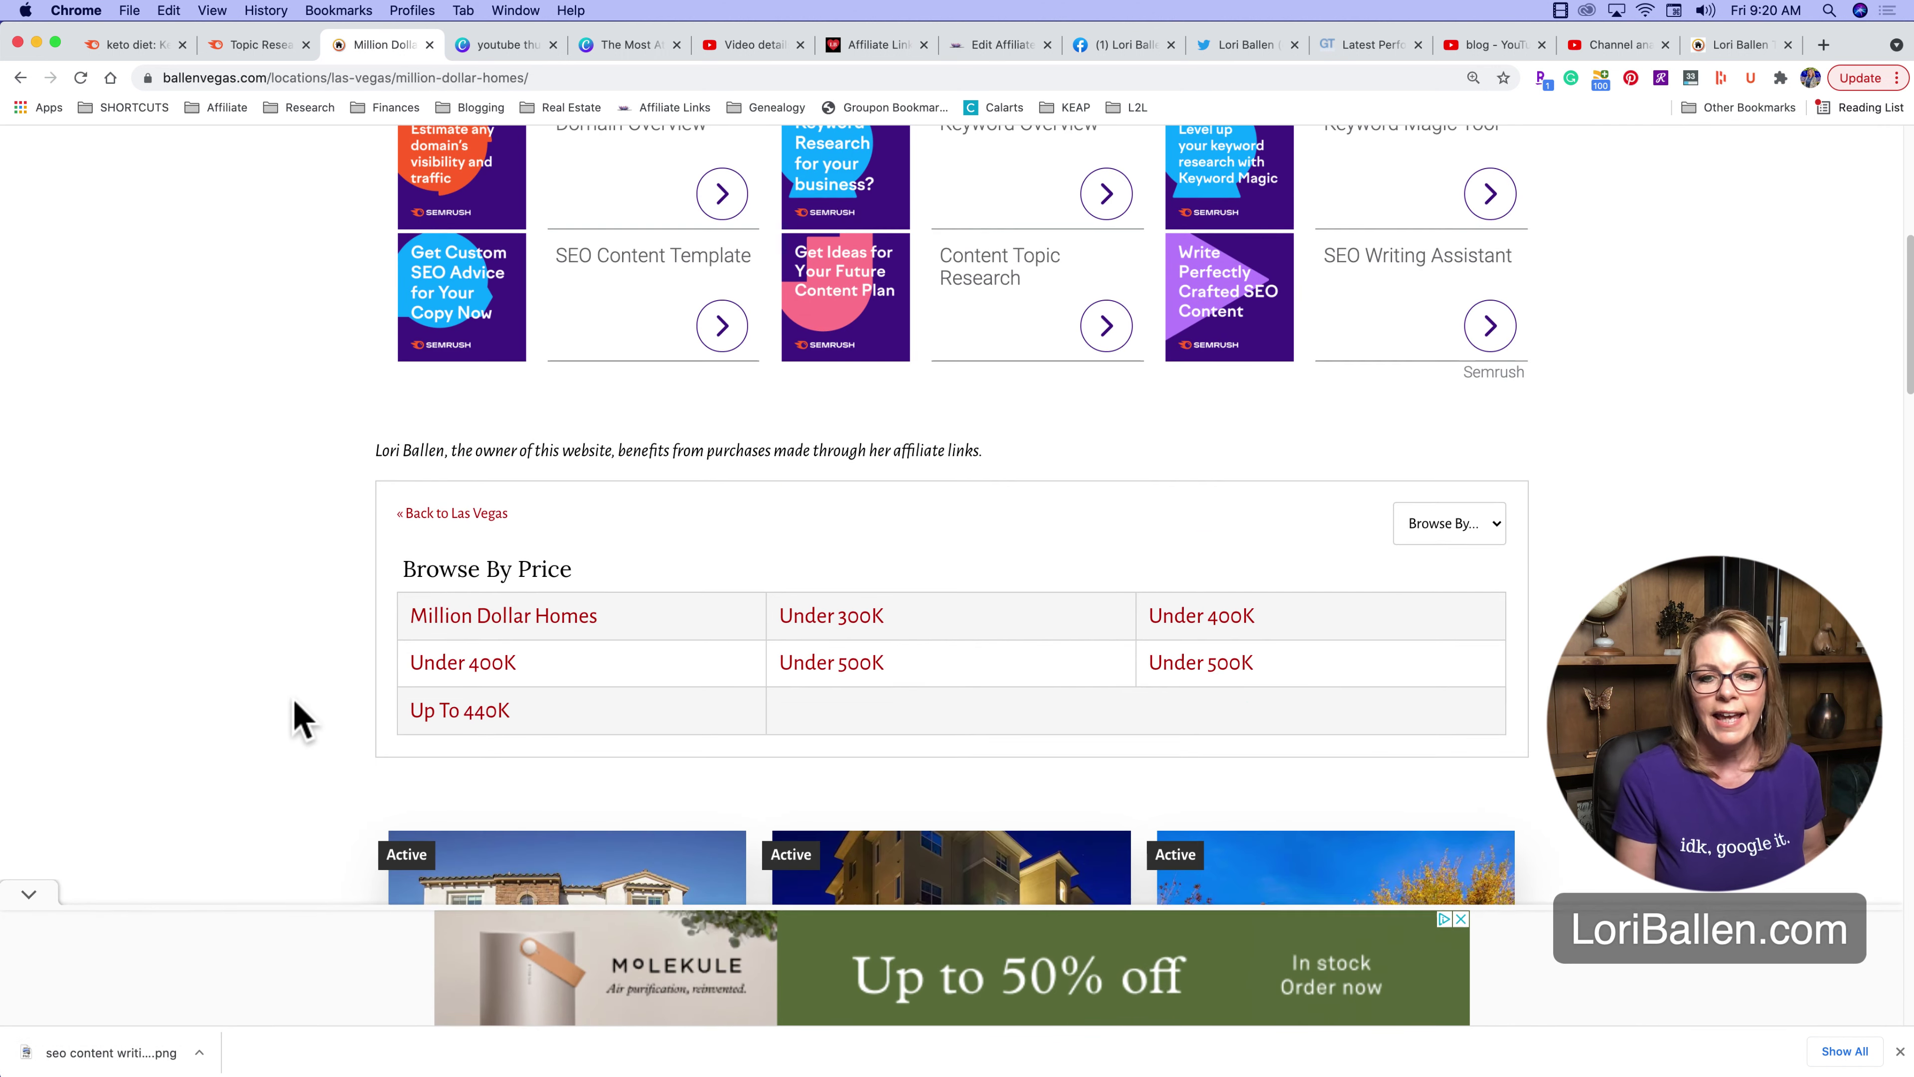
{"action": "scroll", "coordinate": [297, 712], "scroll_direction": "down", "scroll_amount": 5}
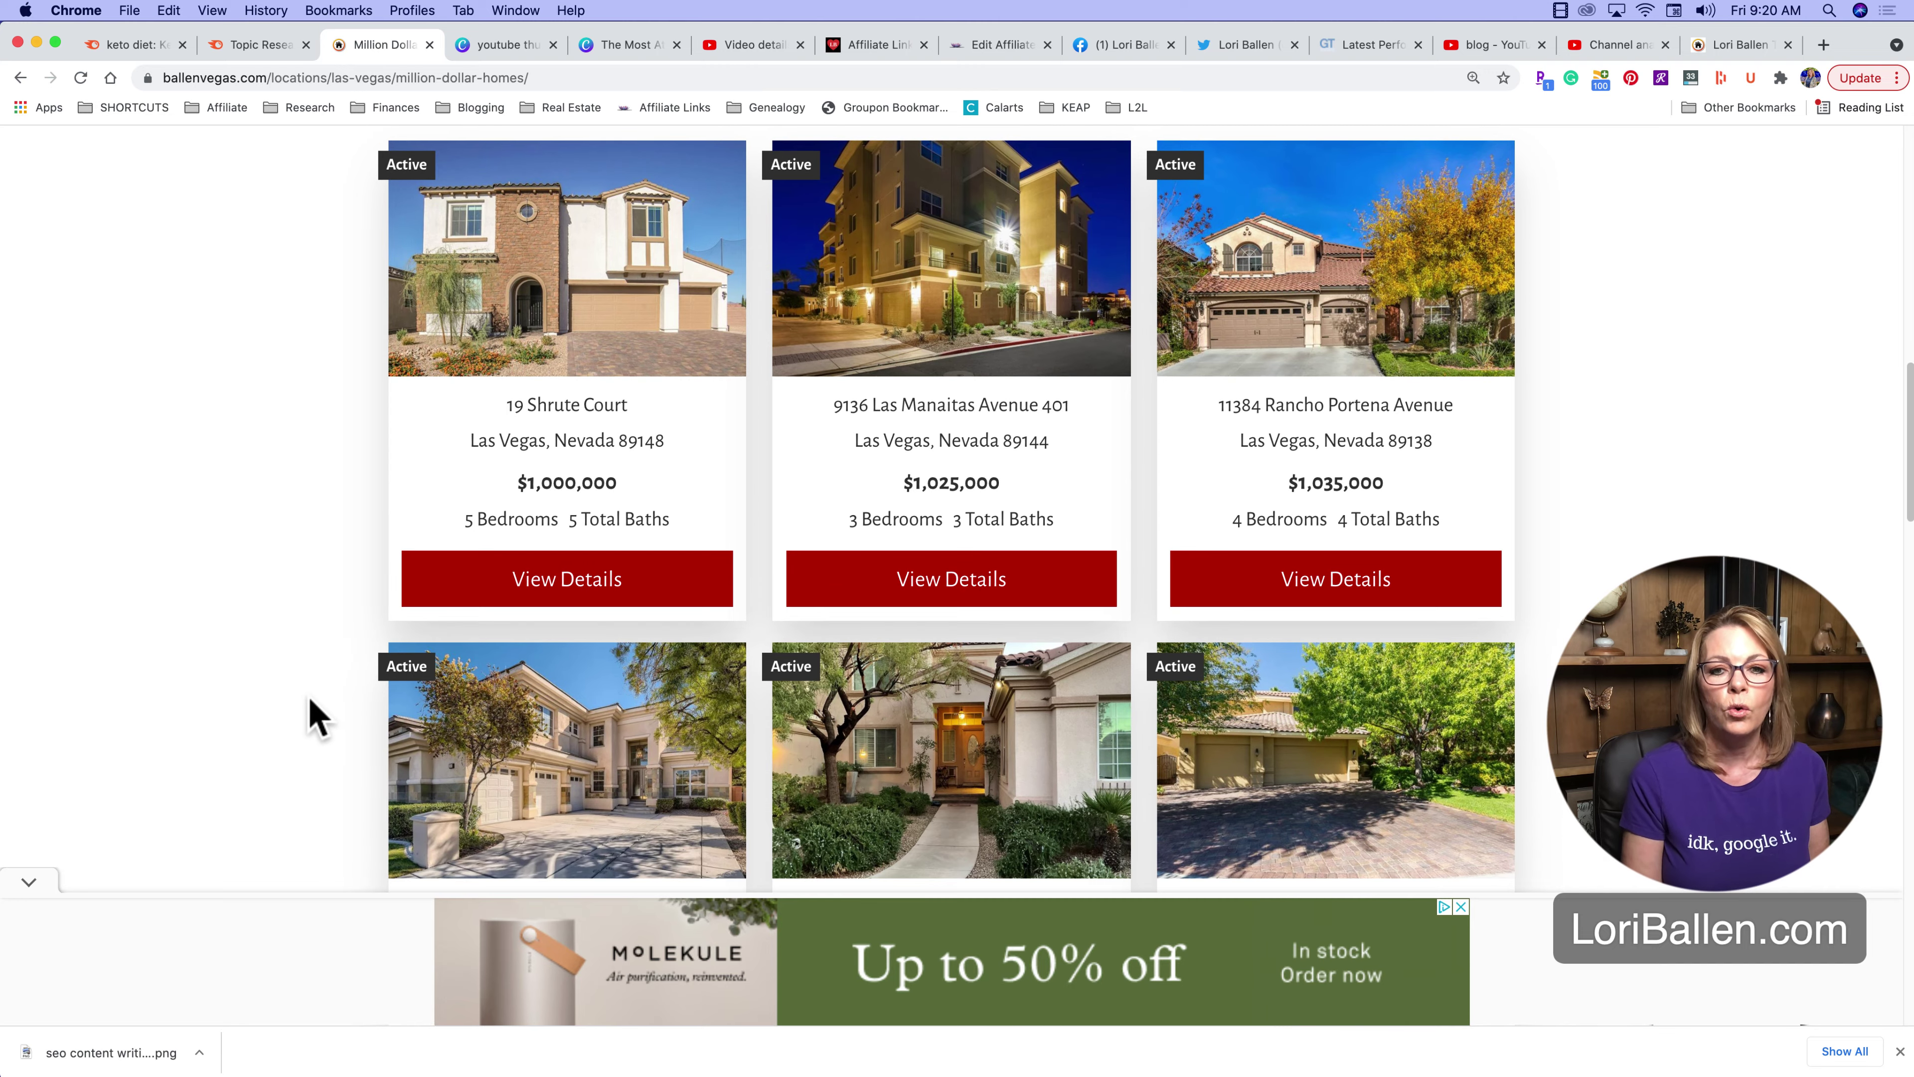
{"action": "scroll", "coordinate": [317, 721], "scroll_direction": "down", "scroll_amount": 10}
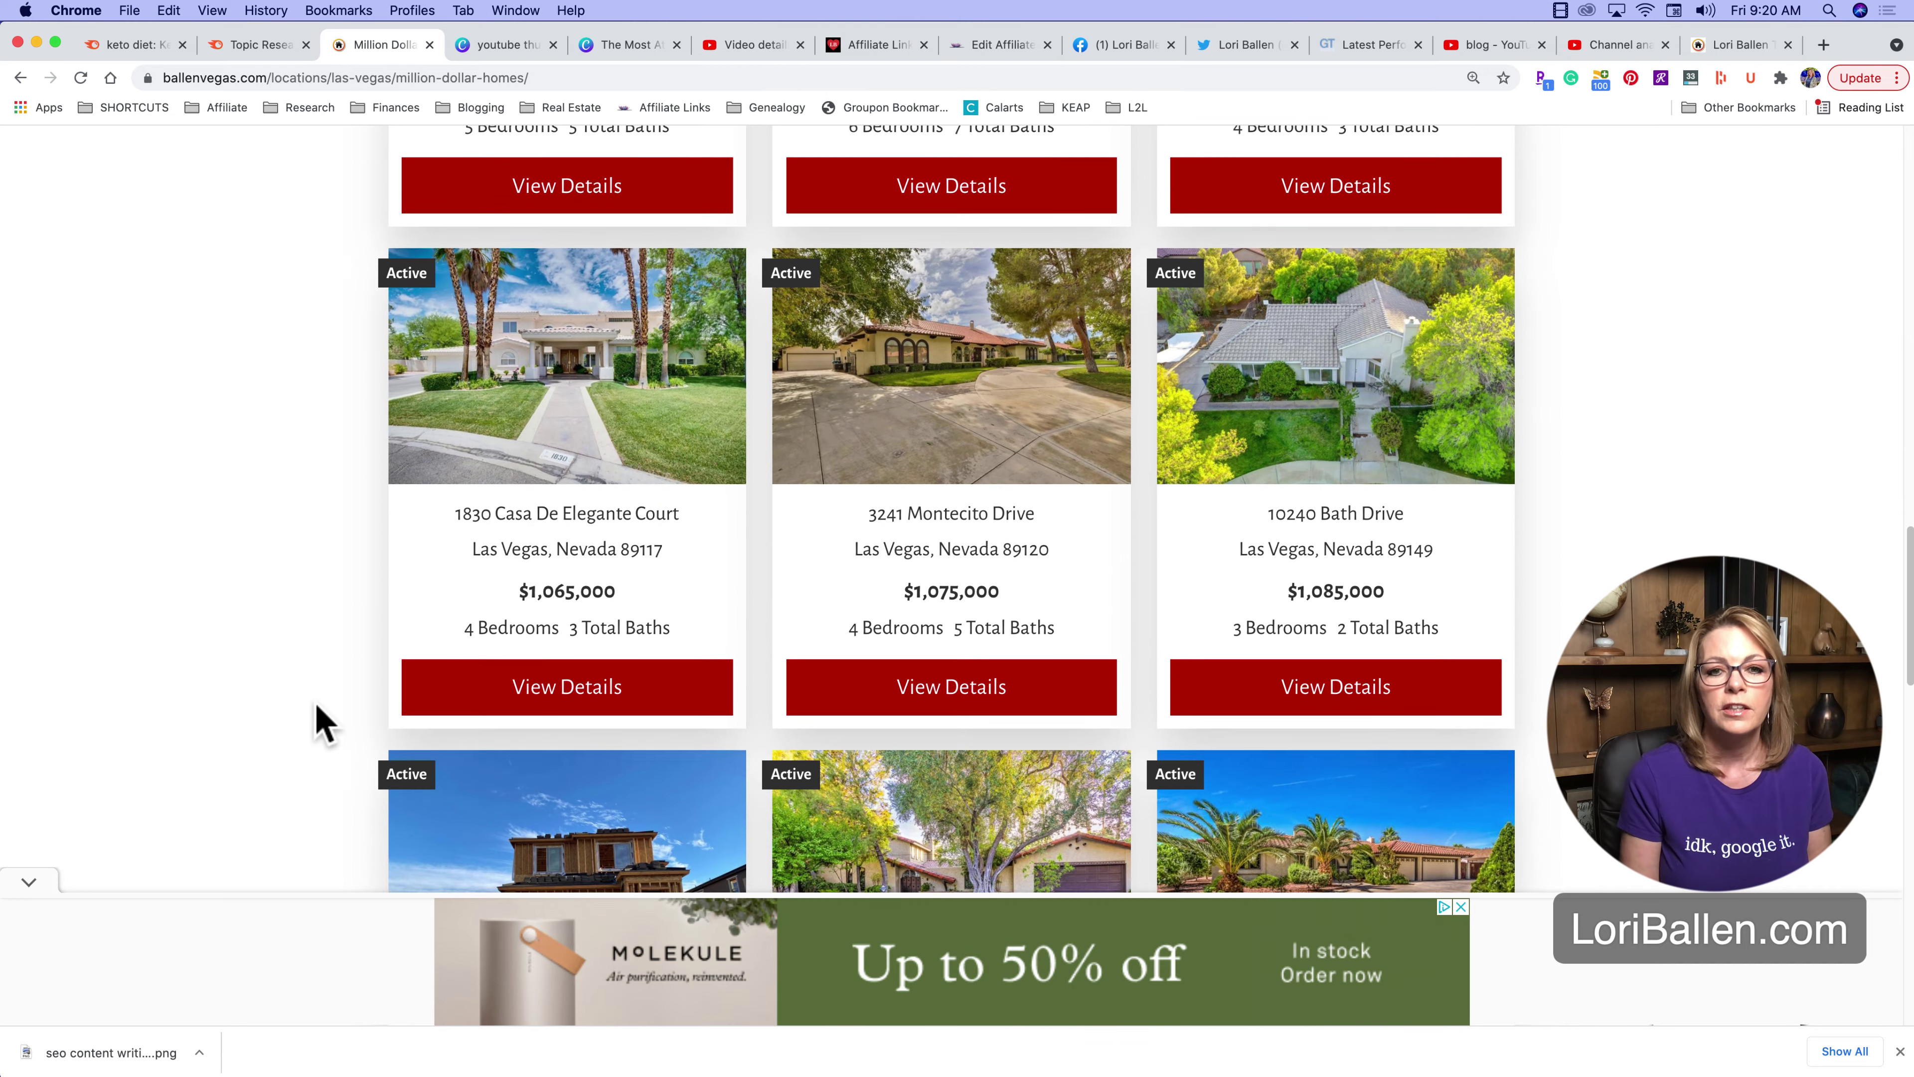
{"action": "scroll", "coordinate": [324, 724], "scroll_direction": "down", "scroll_amount": 15}
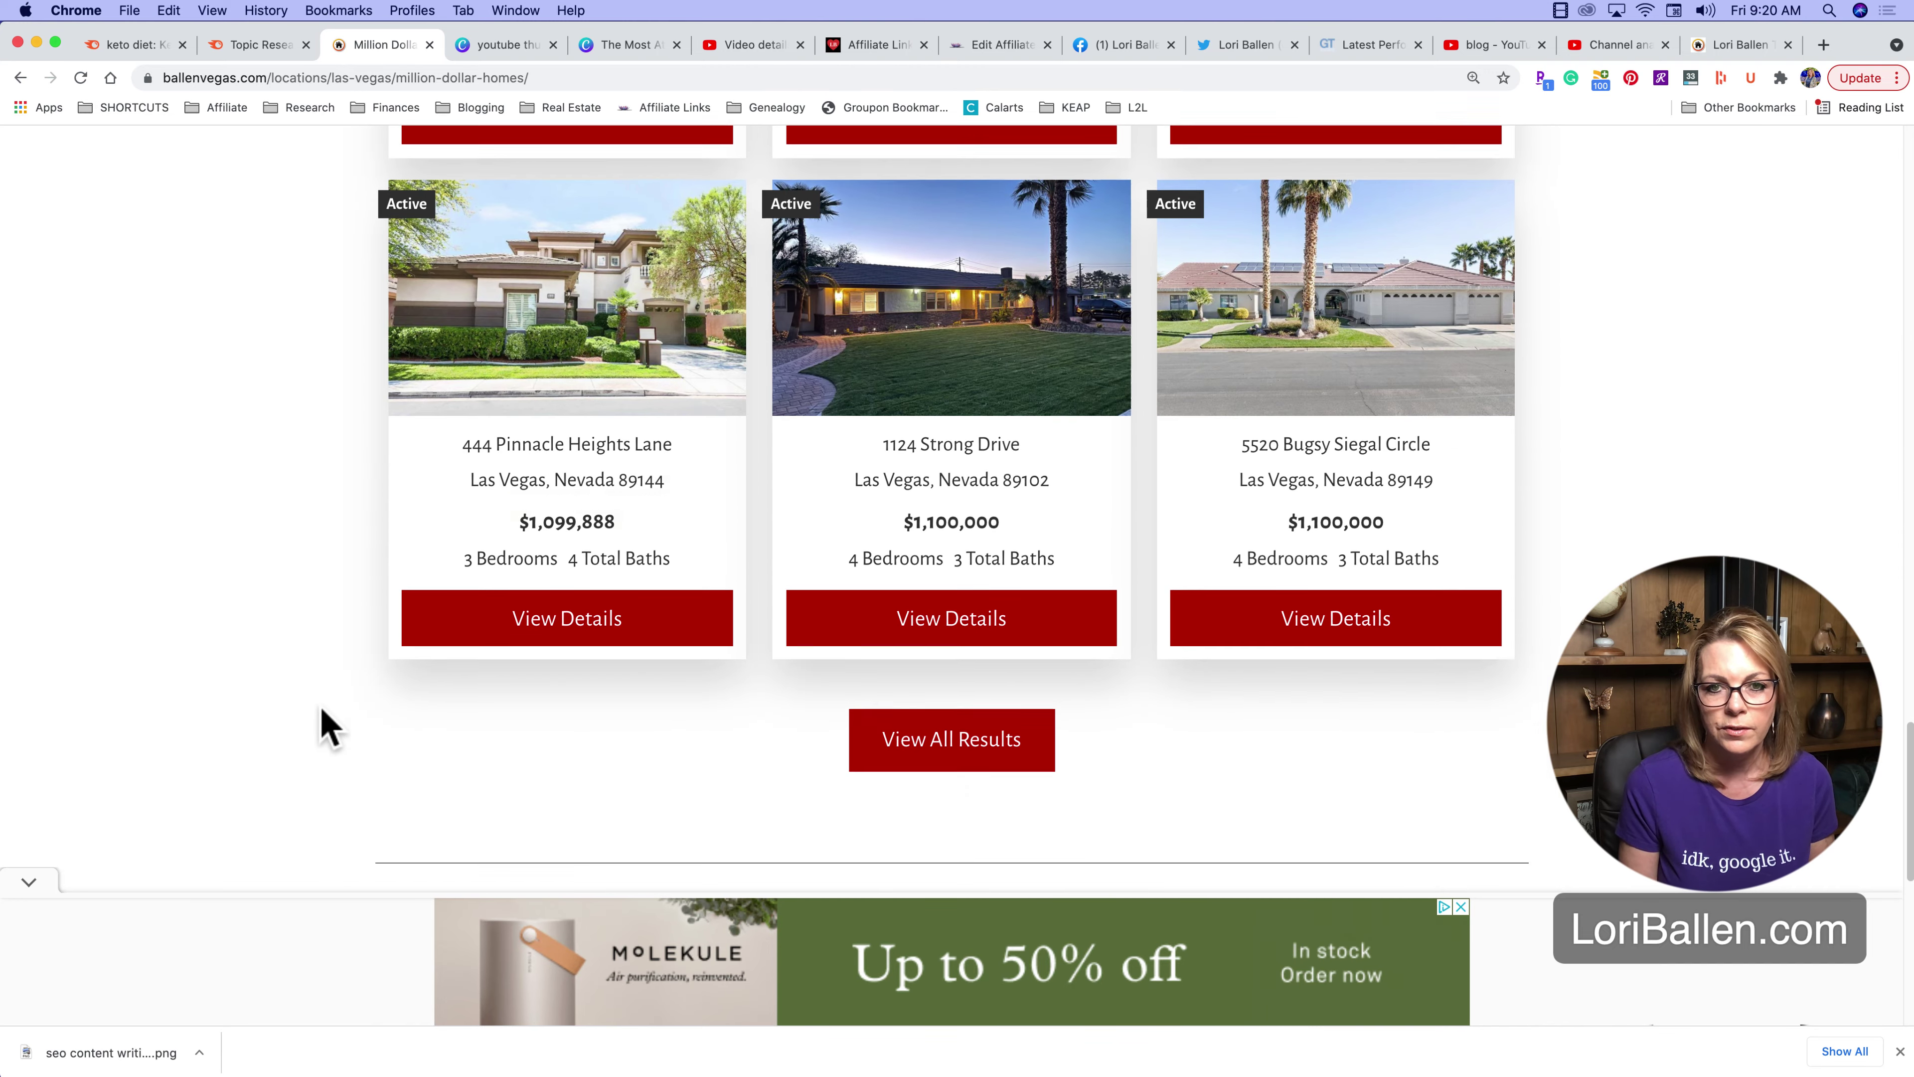
{"action": "scroll", "coordinate": [328, 728], "scroll_direction": "up", "scroll_amount": 7}
{"action": "scroll", "coordinate": [332, 731], "scroll_direction": "down", "scroll_amount": 2}
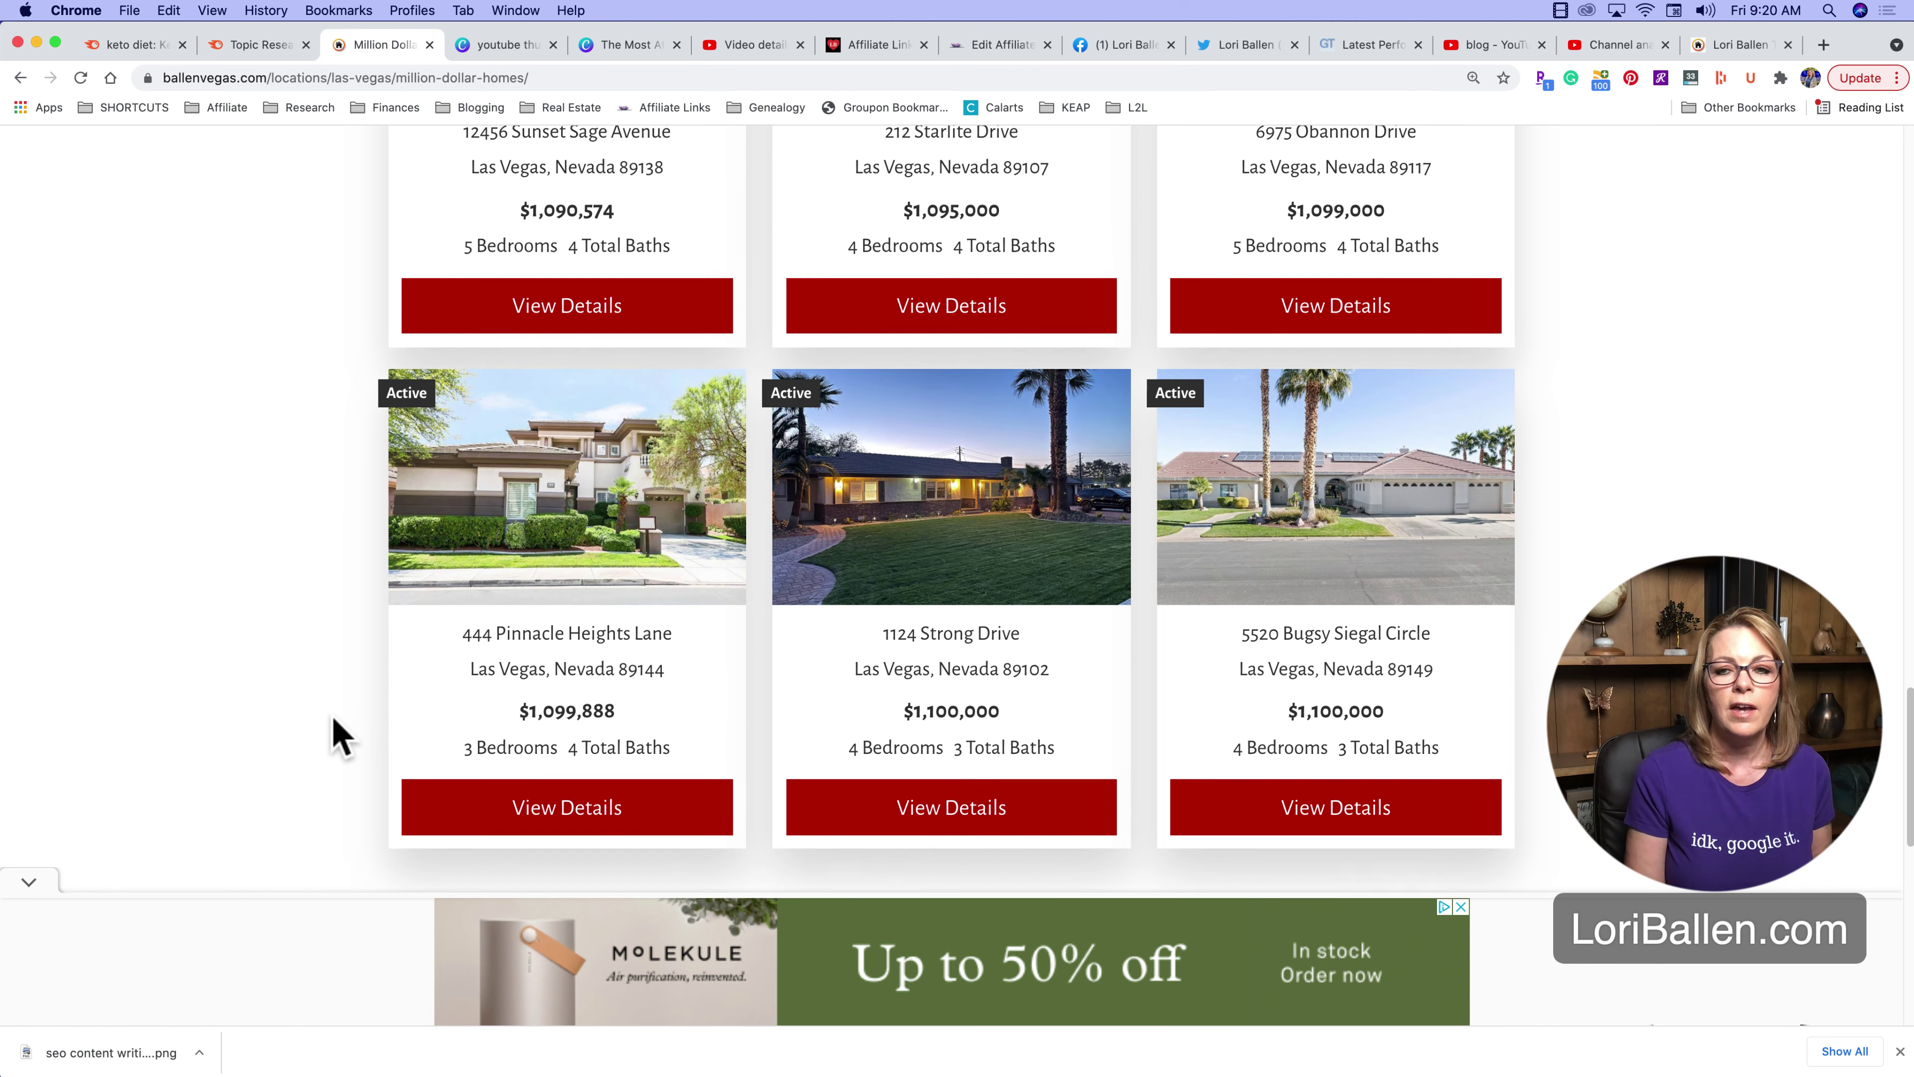
{"action": "scroll", "coordinate": [337, 743], "scroll_direction": "up", "scroll_amount": 2}
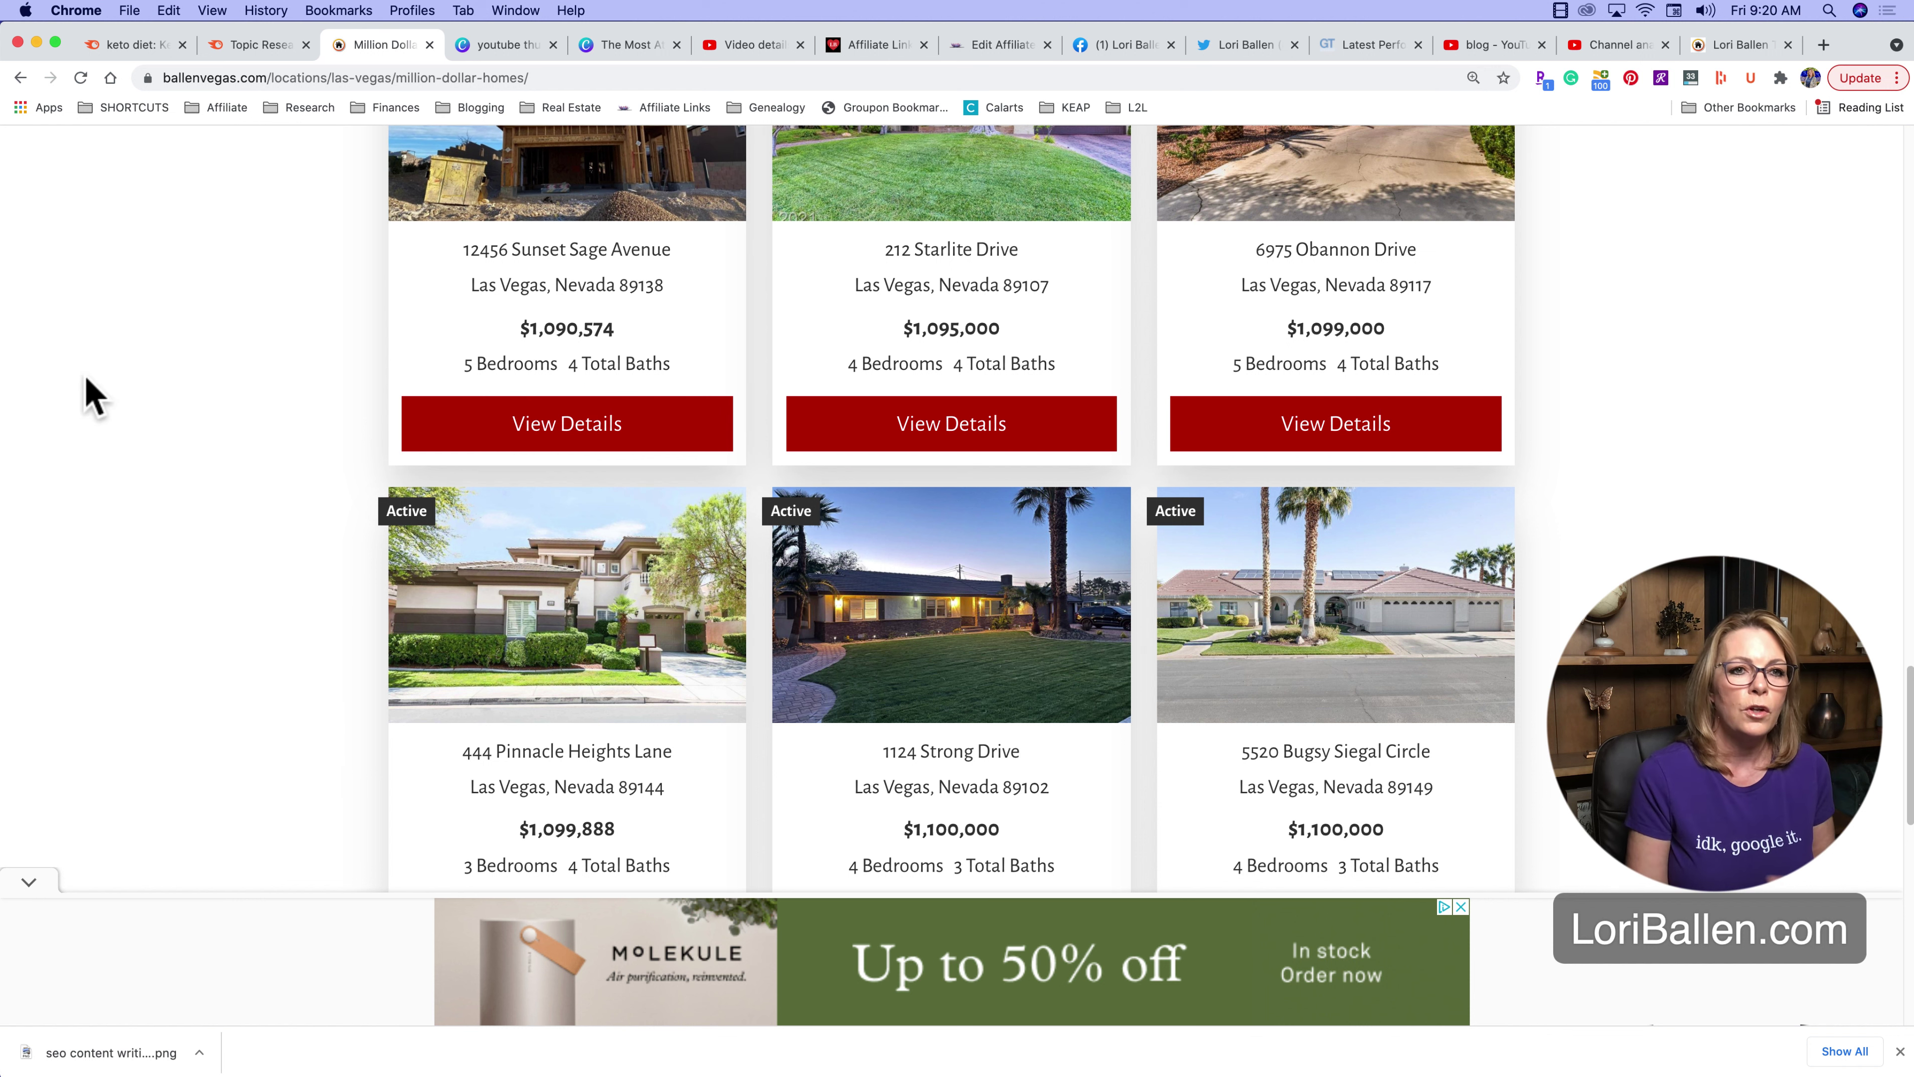
Return to Semrush's Topic Research and research the related search "ideal ketosis level for weight loss" from the Ketone Levels card
{"action": "left_click", "coordinate": [242, 47]}
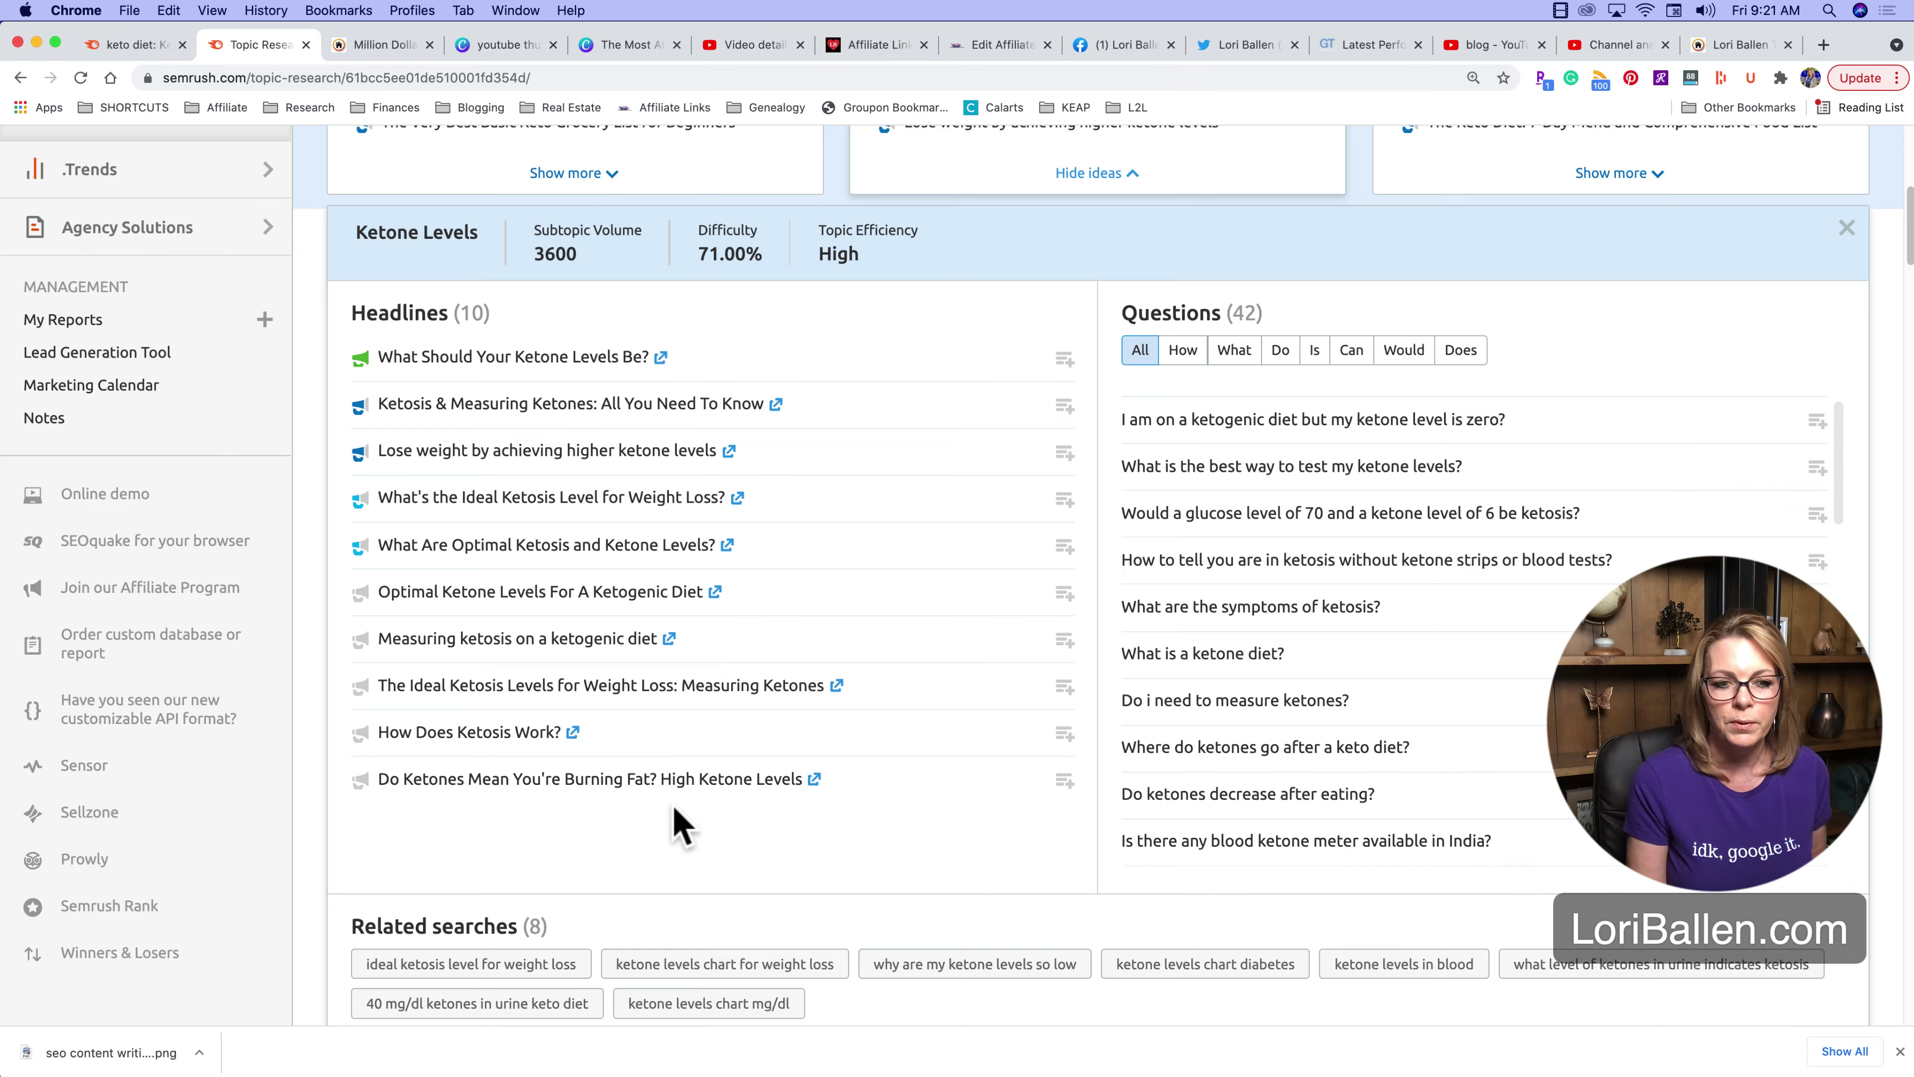
{"action": "scroll", "coordinate": [673, 822], "scroll_direction": "down", "scroll_amount": 5}
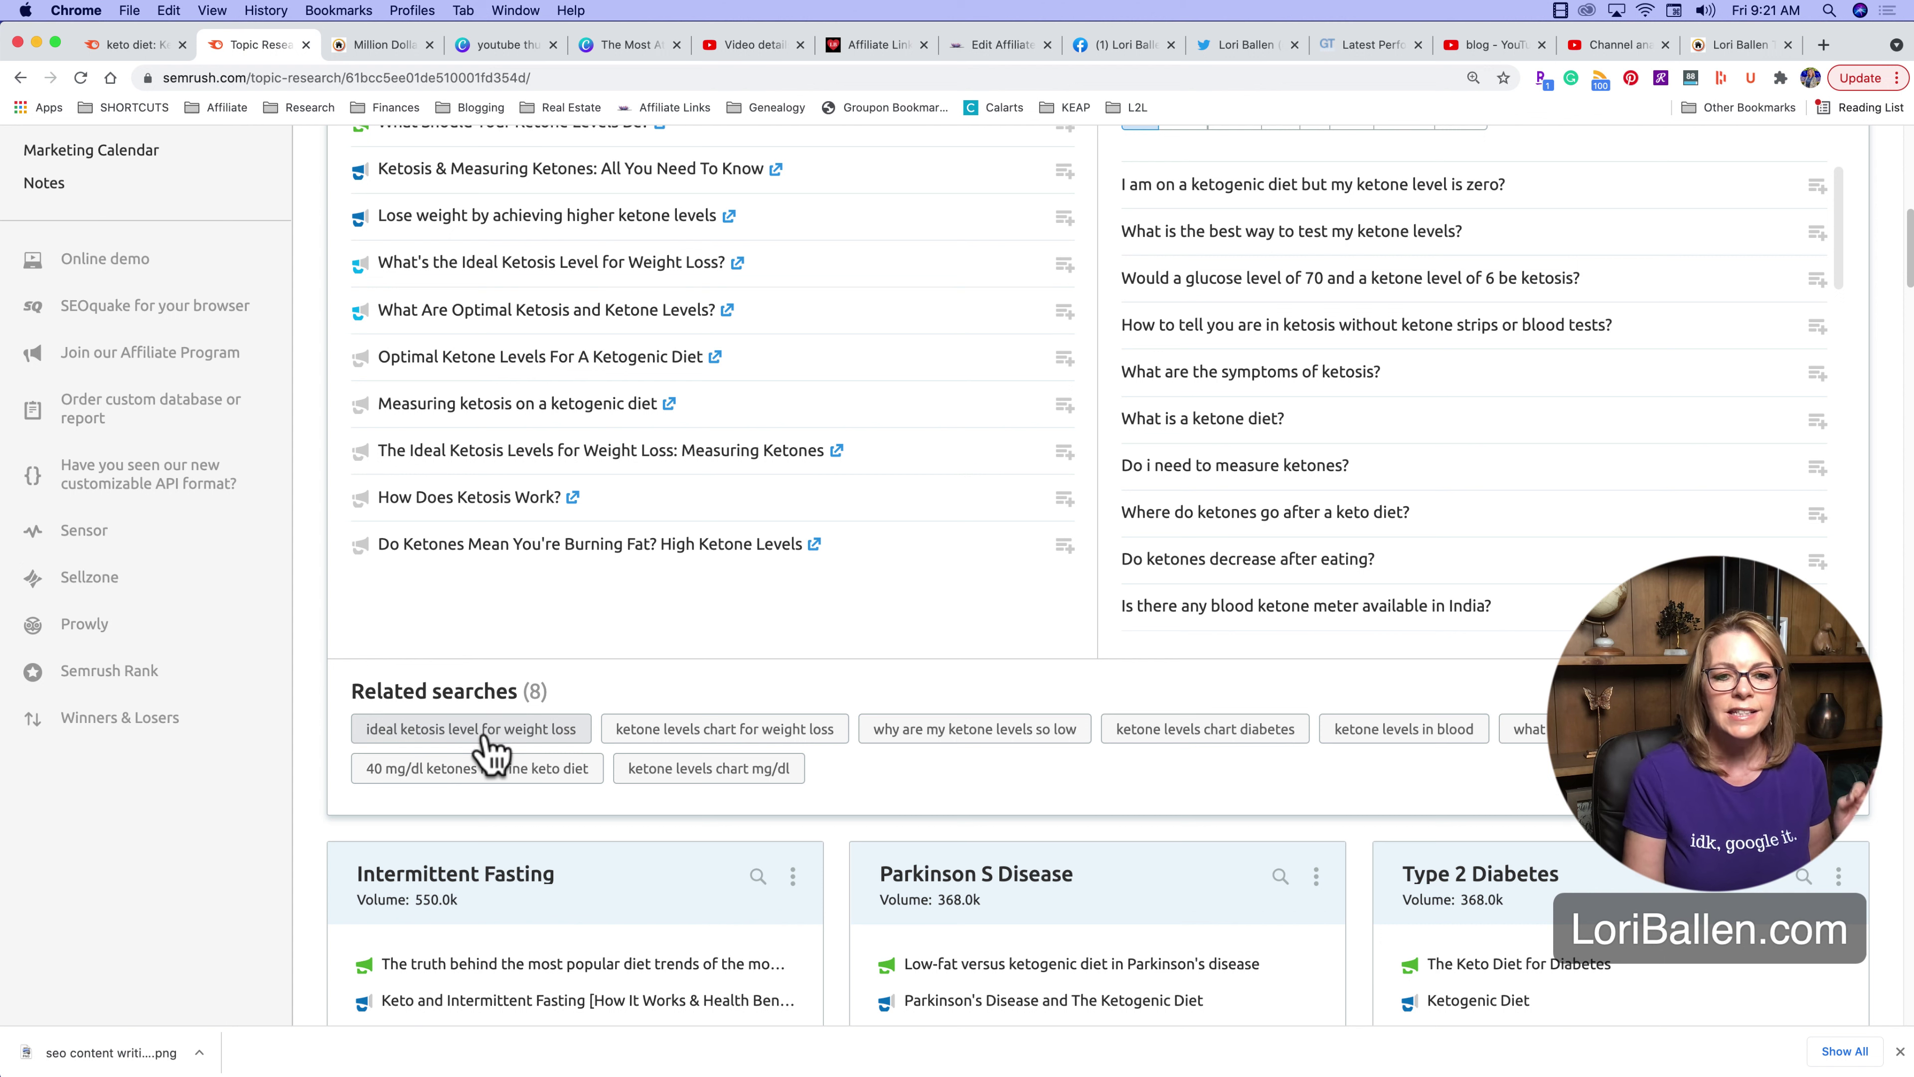
{"action": "scroll", "coordinate": [486, 739], "scroll_direction": "down", "scroll_amount": 15}
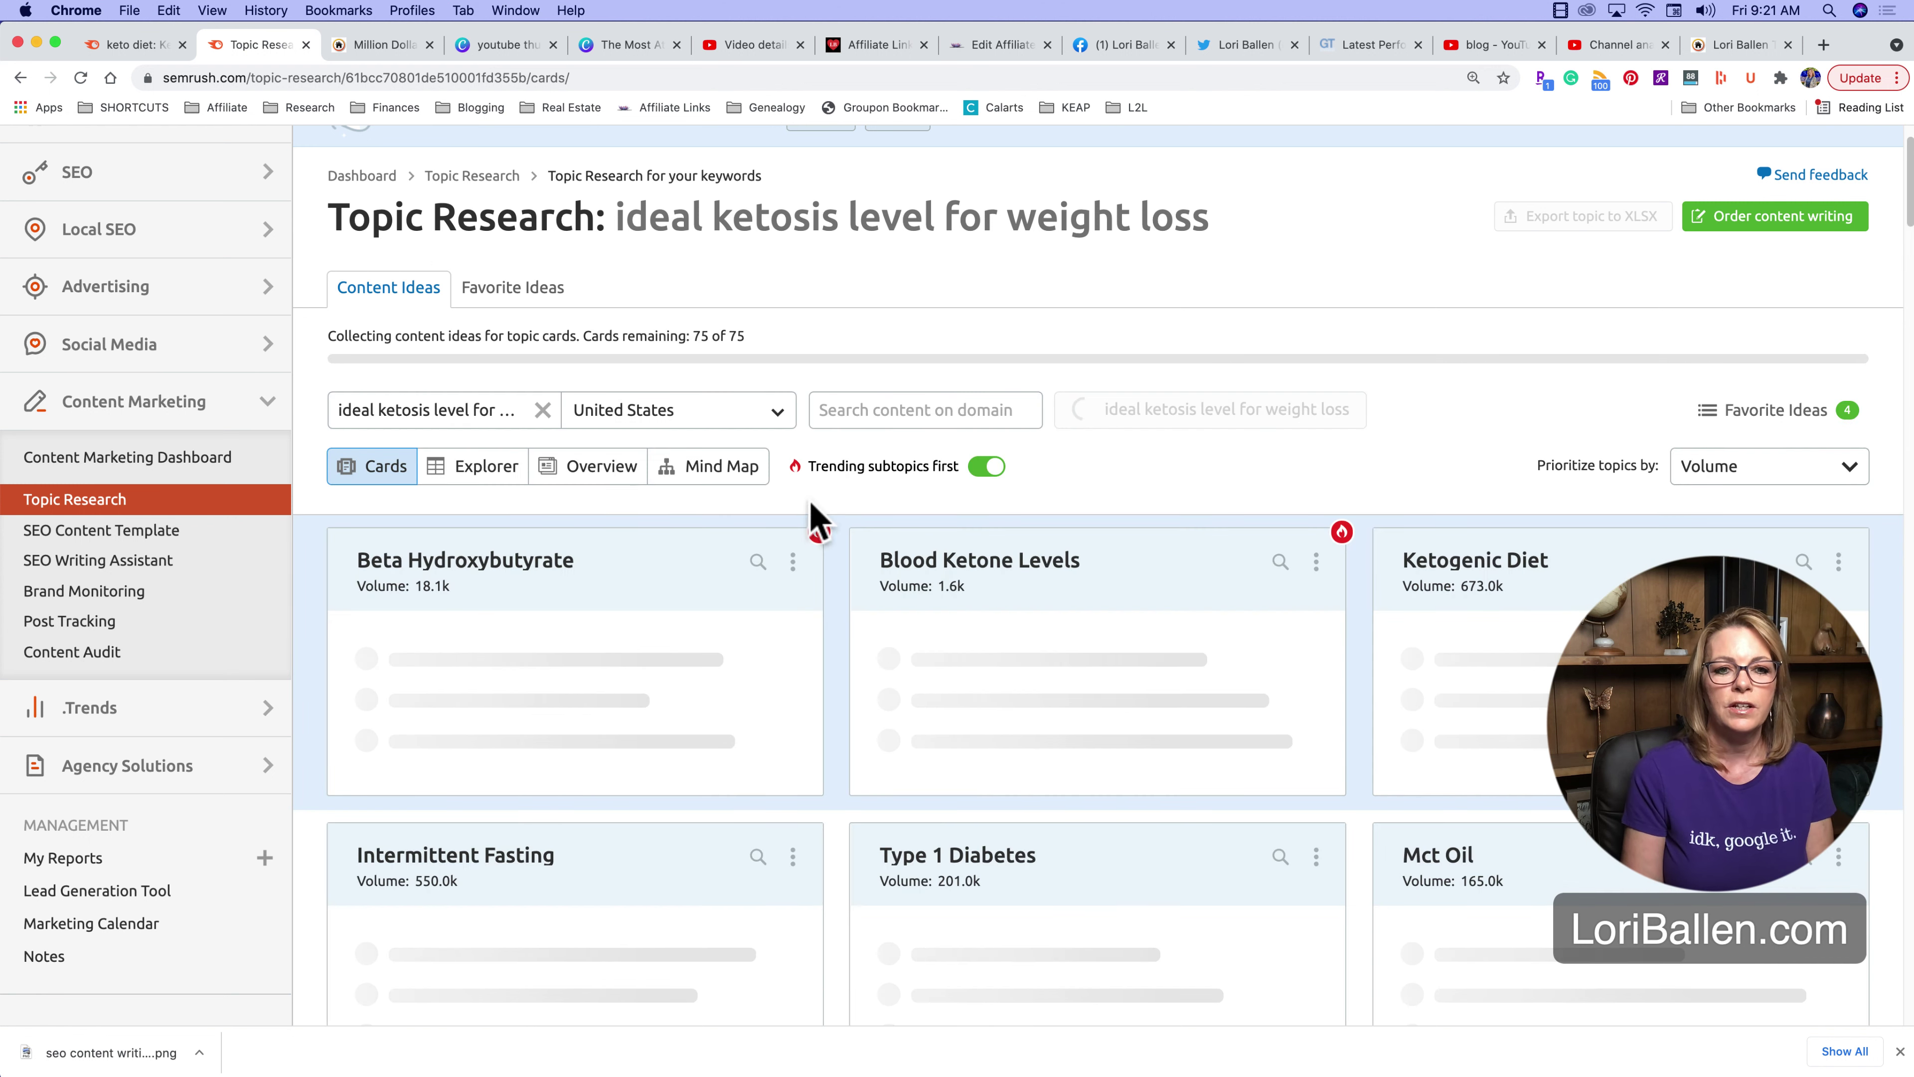
{"action": "scroll", "coordinate": [686, 660], "scroll_direction": "down", "scroll_amount": 1}
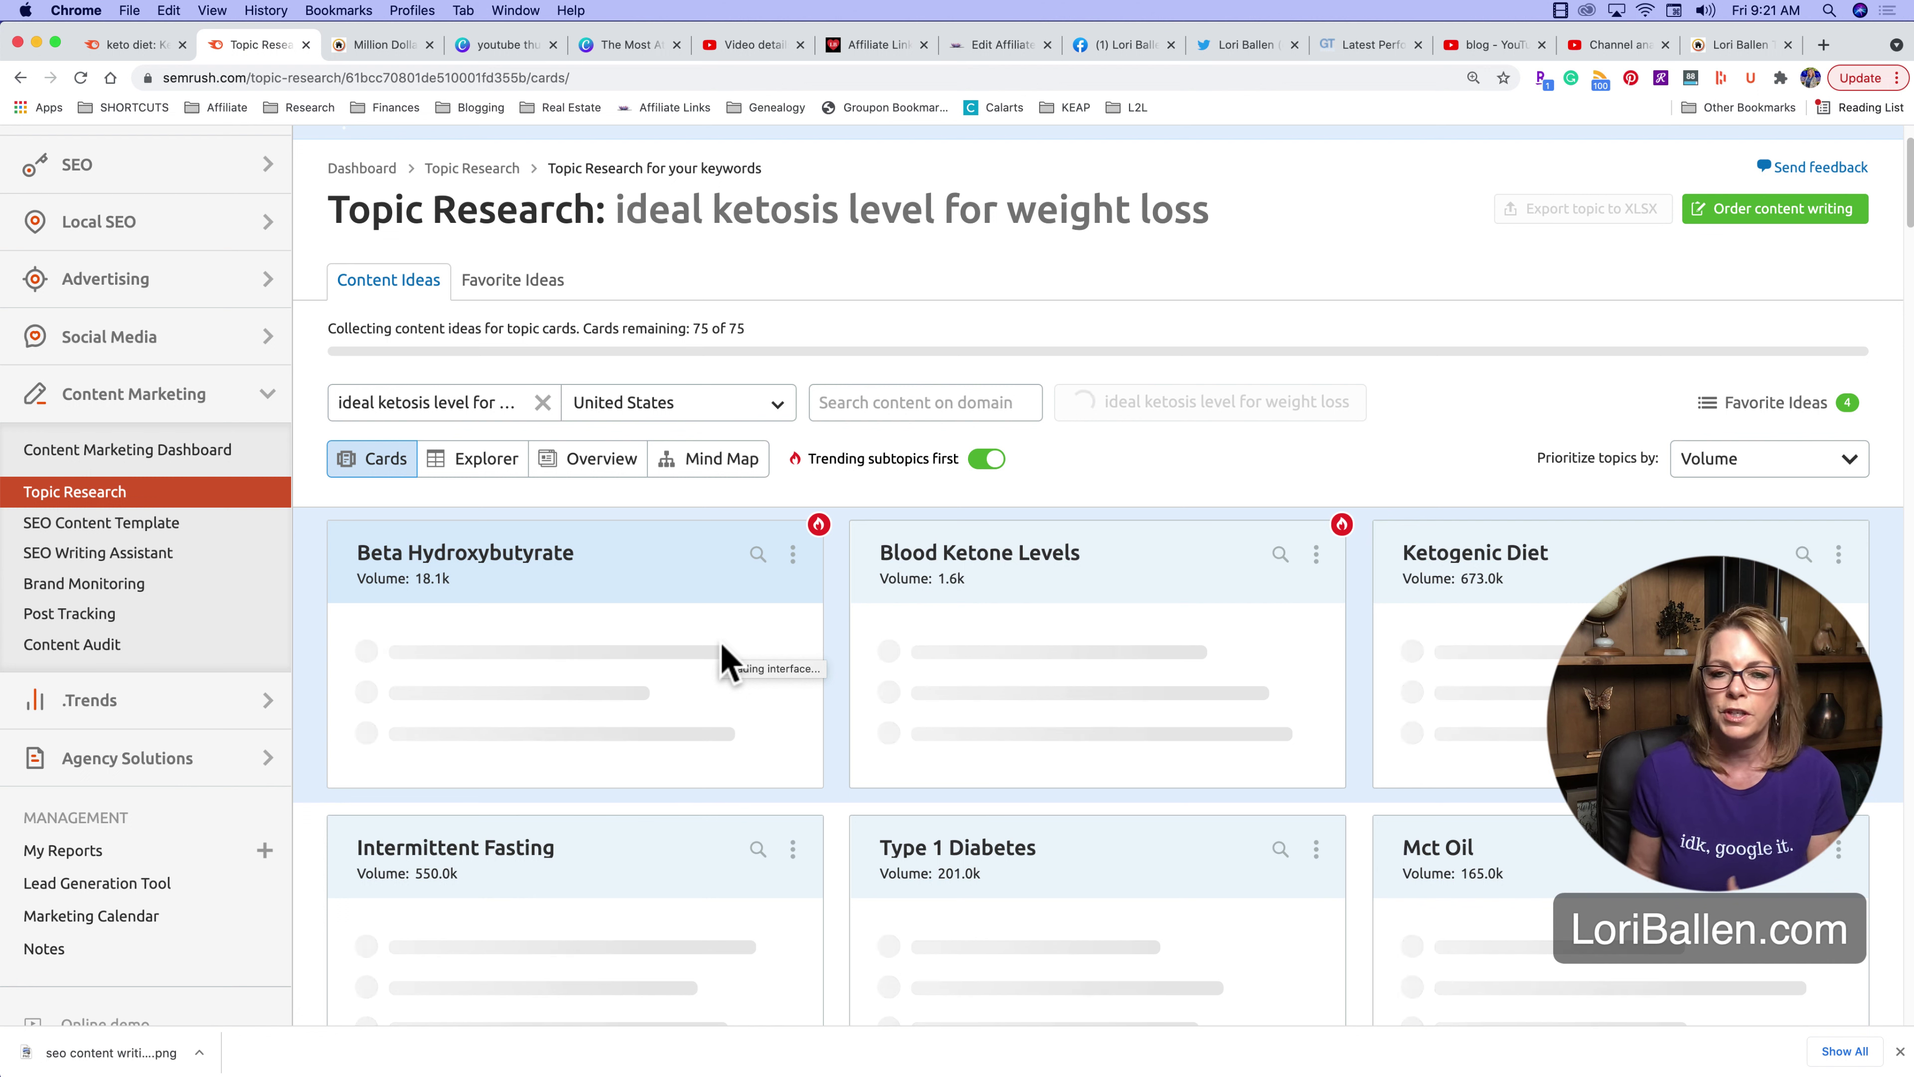
{"action": "scroll", "coordinate": [208, 365], "scroll_direction": "up", "scroll_amount": 2}
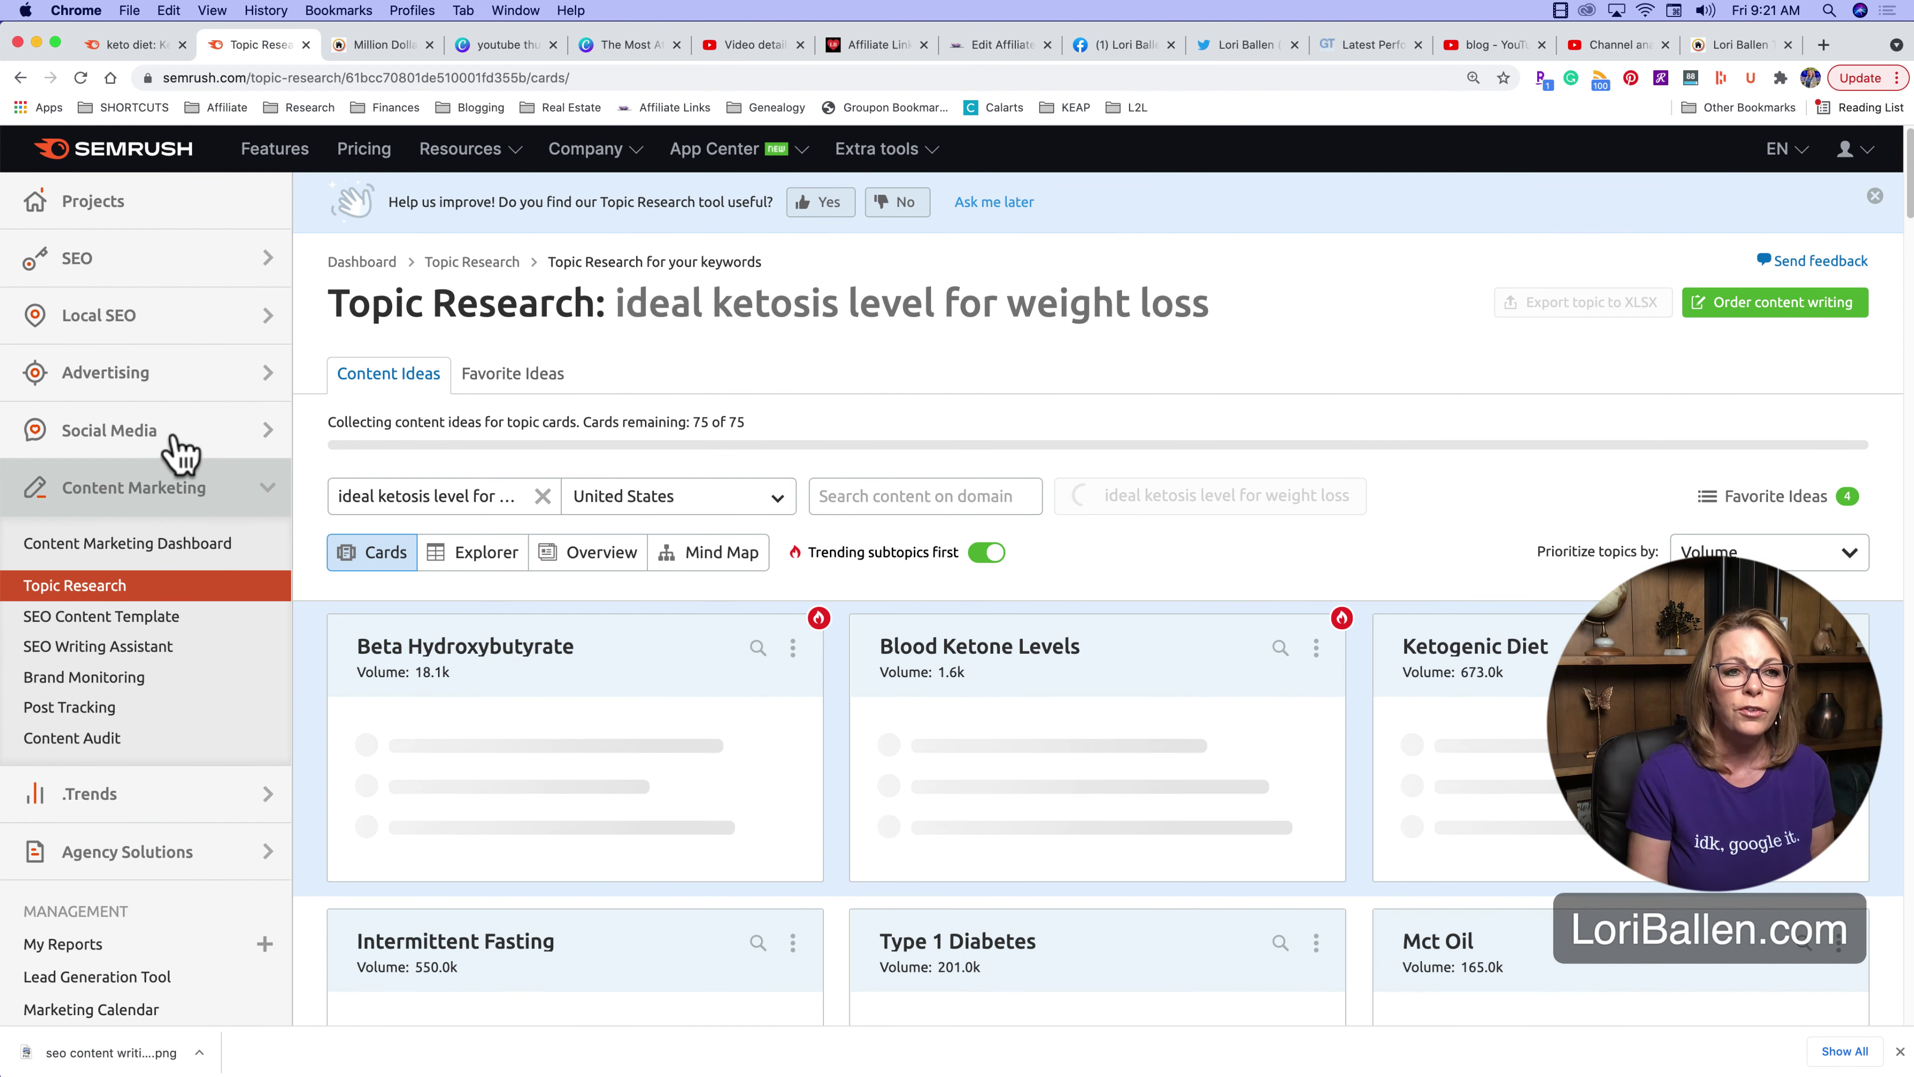
Return to the Semrush projects page and run a keyword overview for "cost of living"
{"action": "left_click", "coordinate": [149, 160]}
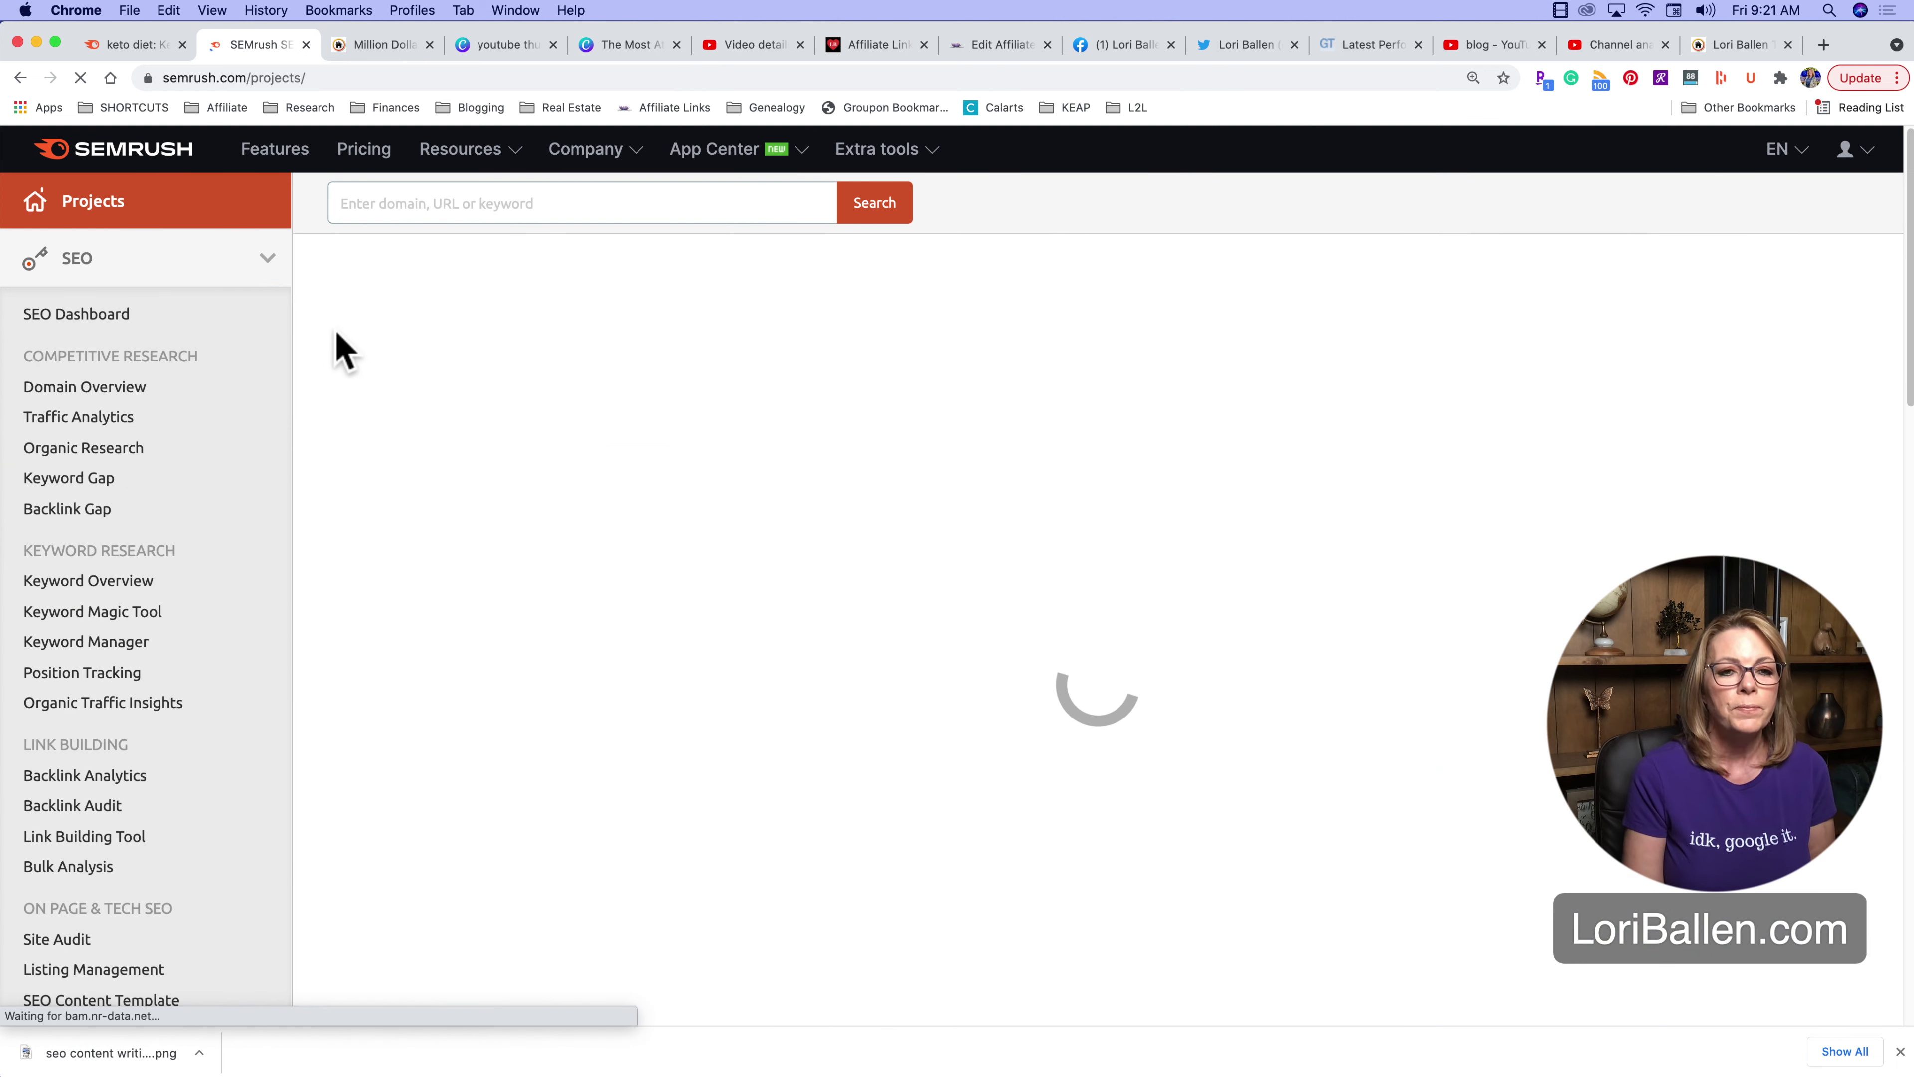
{"action": "left_click", "coordinate": [516, 215]}
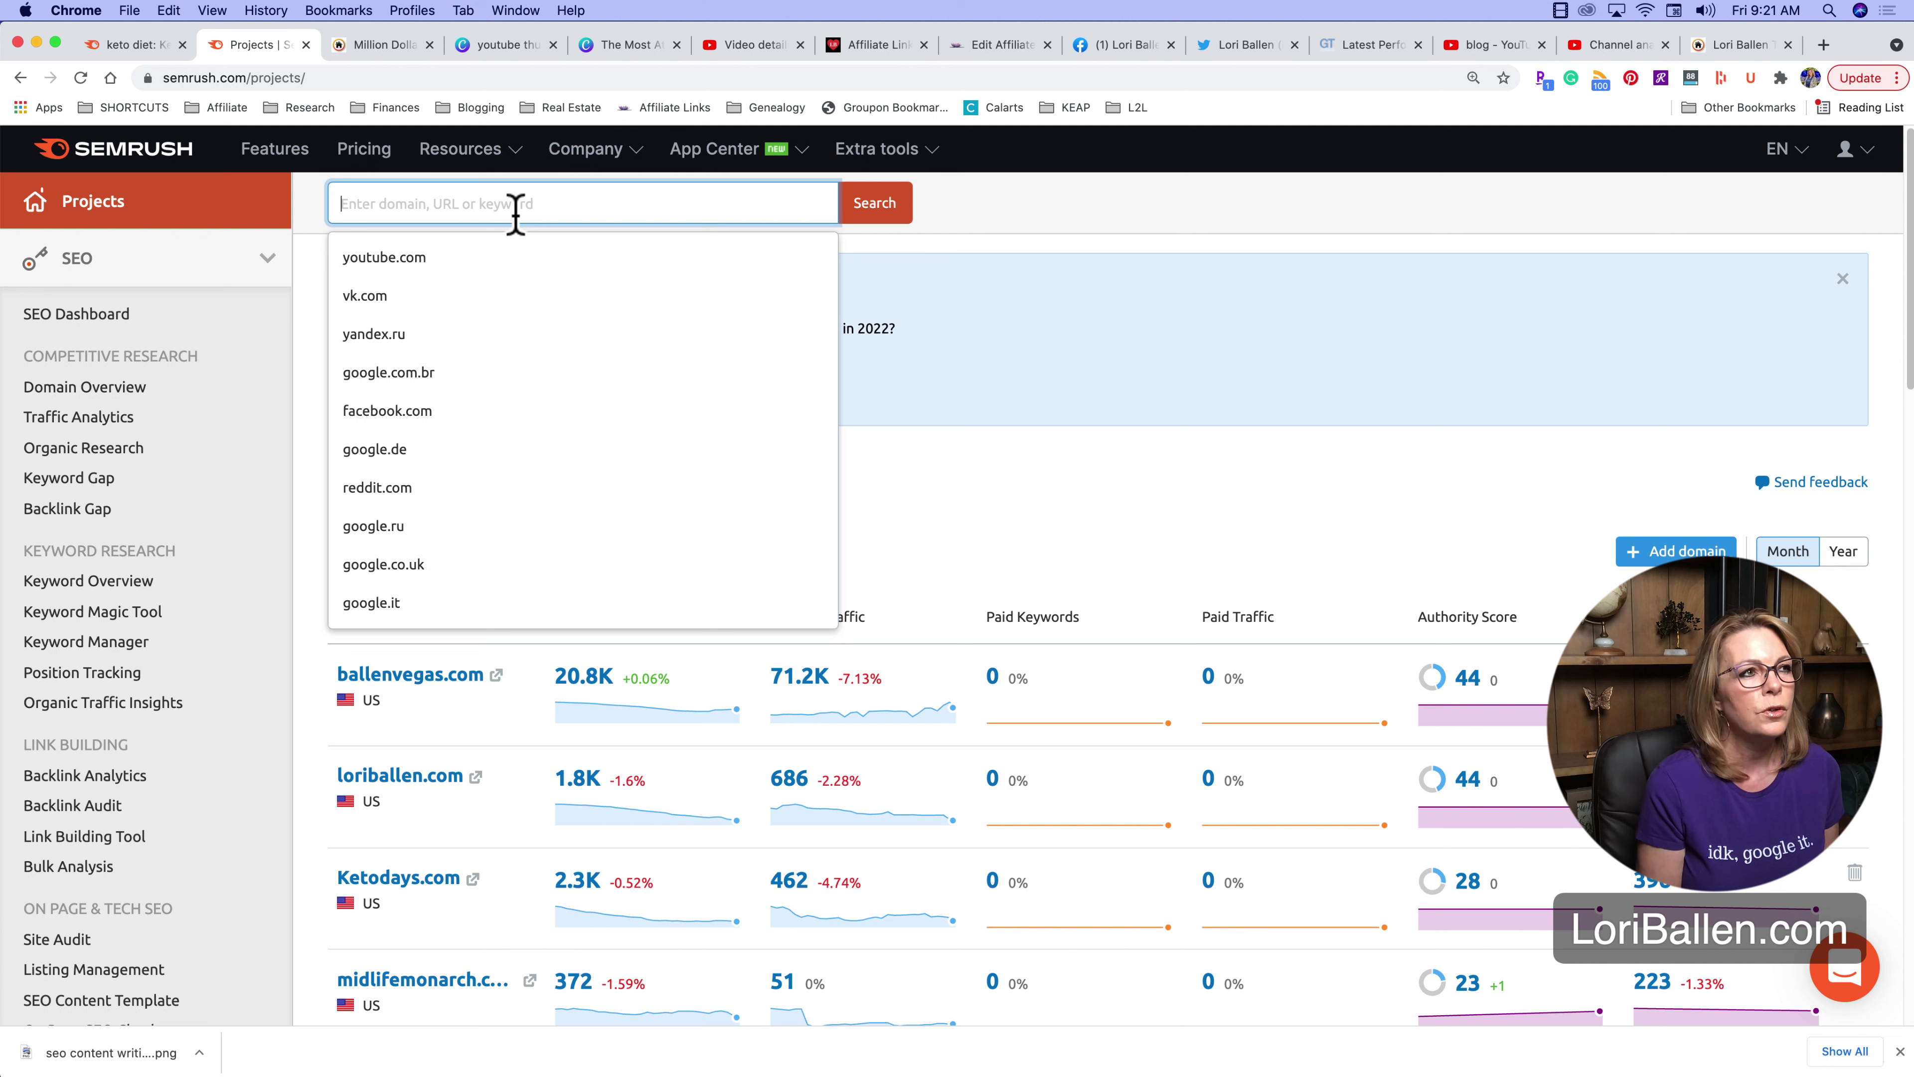
{"action": "type", "text": "d"}
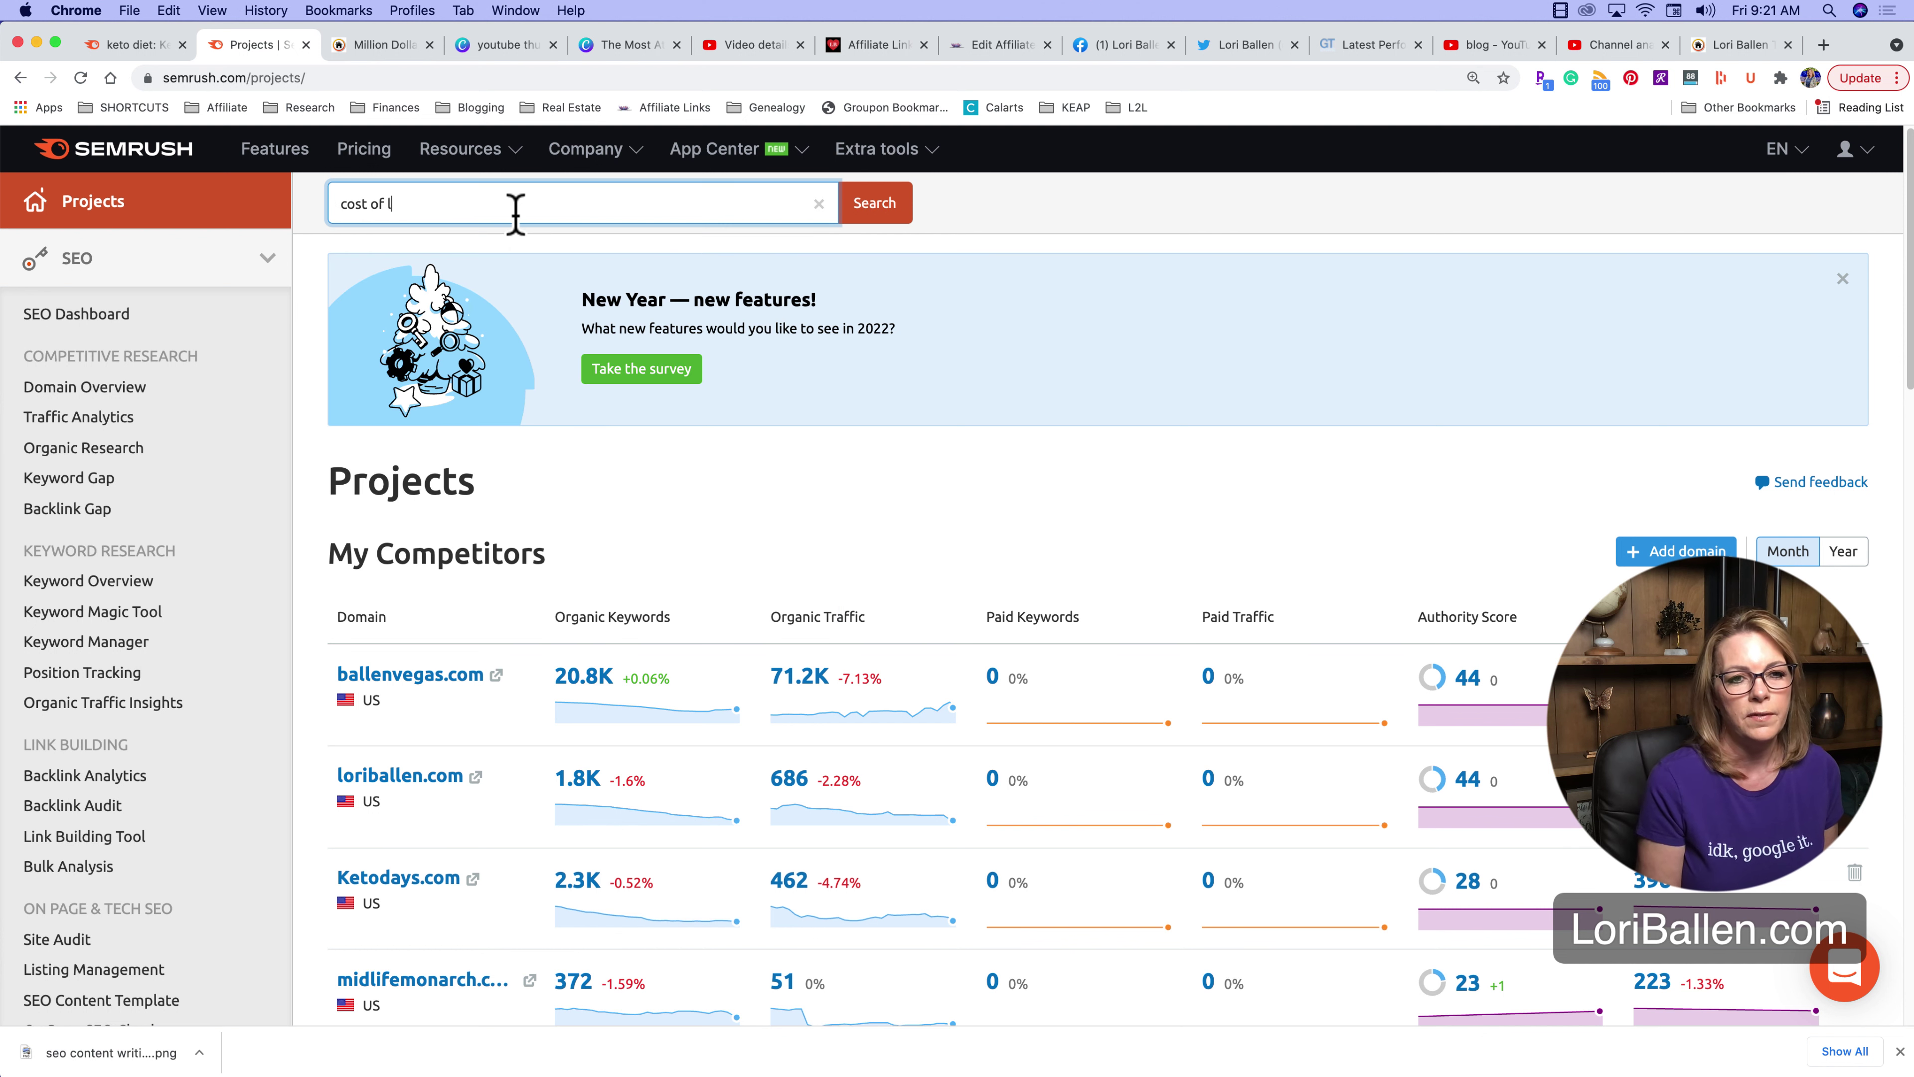
{"action": "key", "text": "Return"}
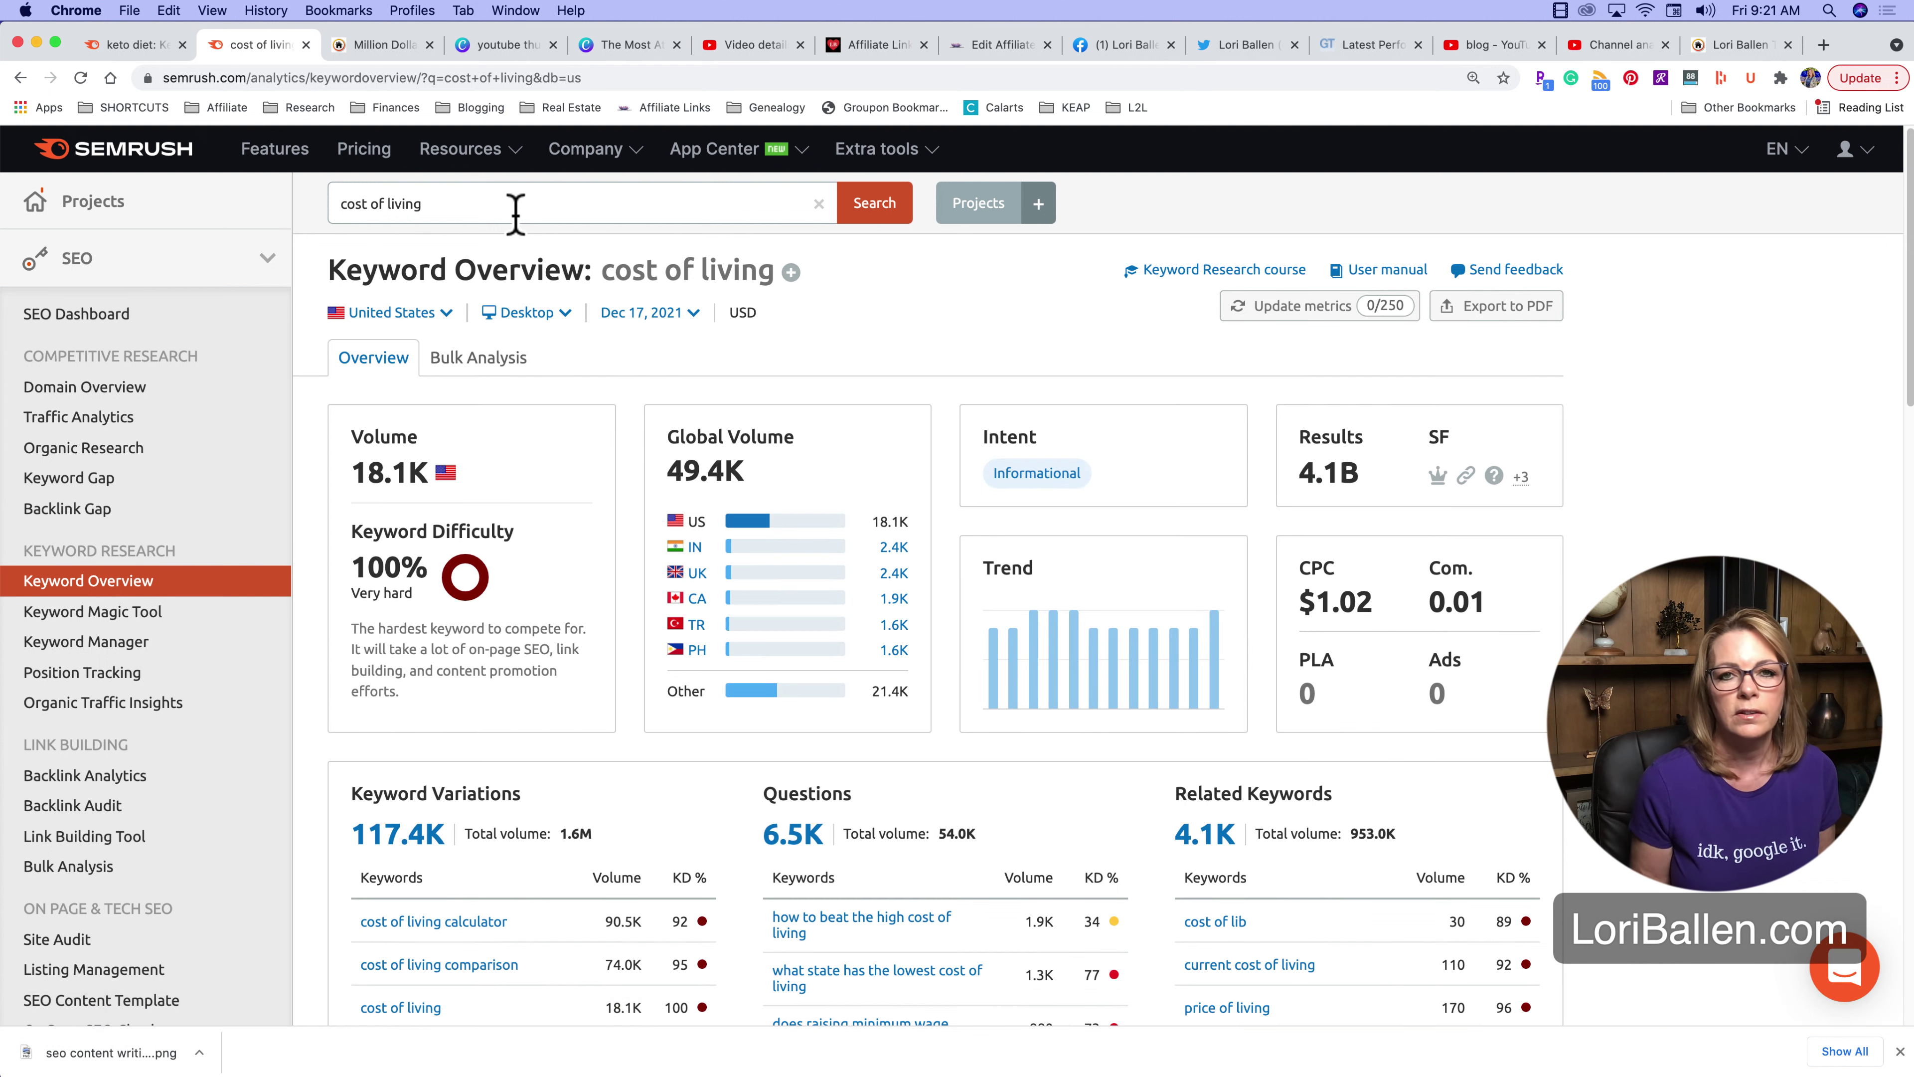
Review the keyword ideas for "cost of living", then narrow the keyword overview to "cost of living las vegas"
{"action": "scroll", "coordinate": [746, 543], "scroll_direction": "down", "scroll_amount": 5}
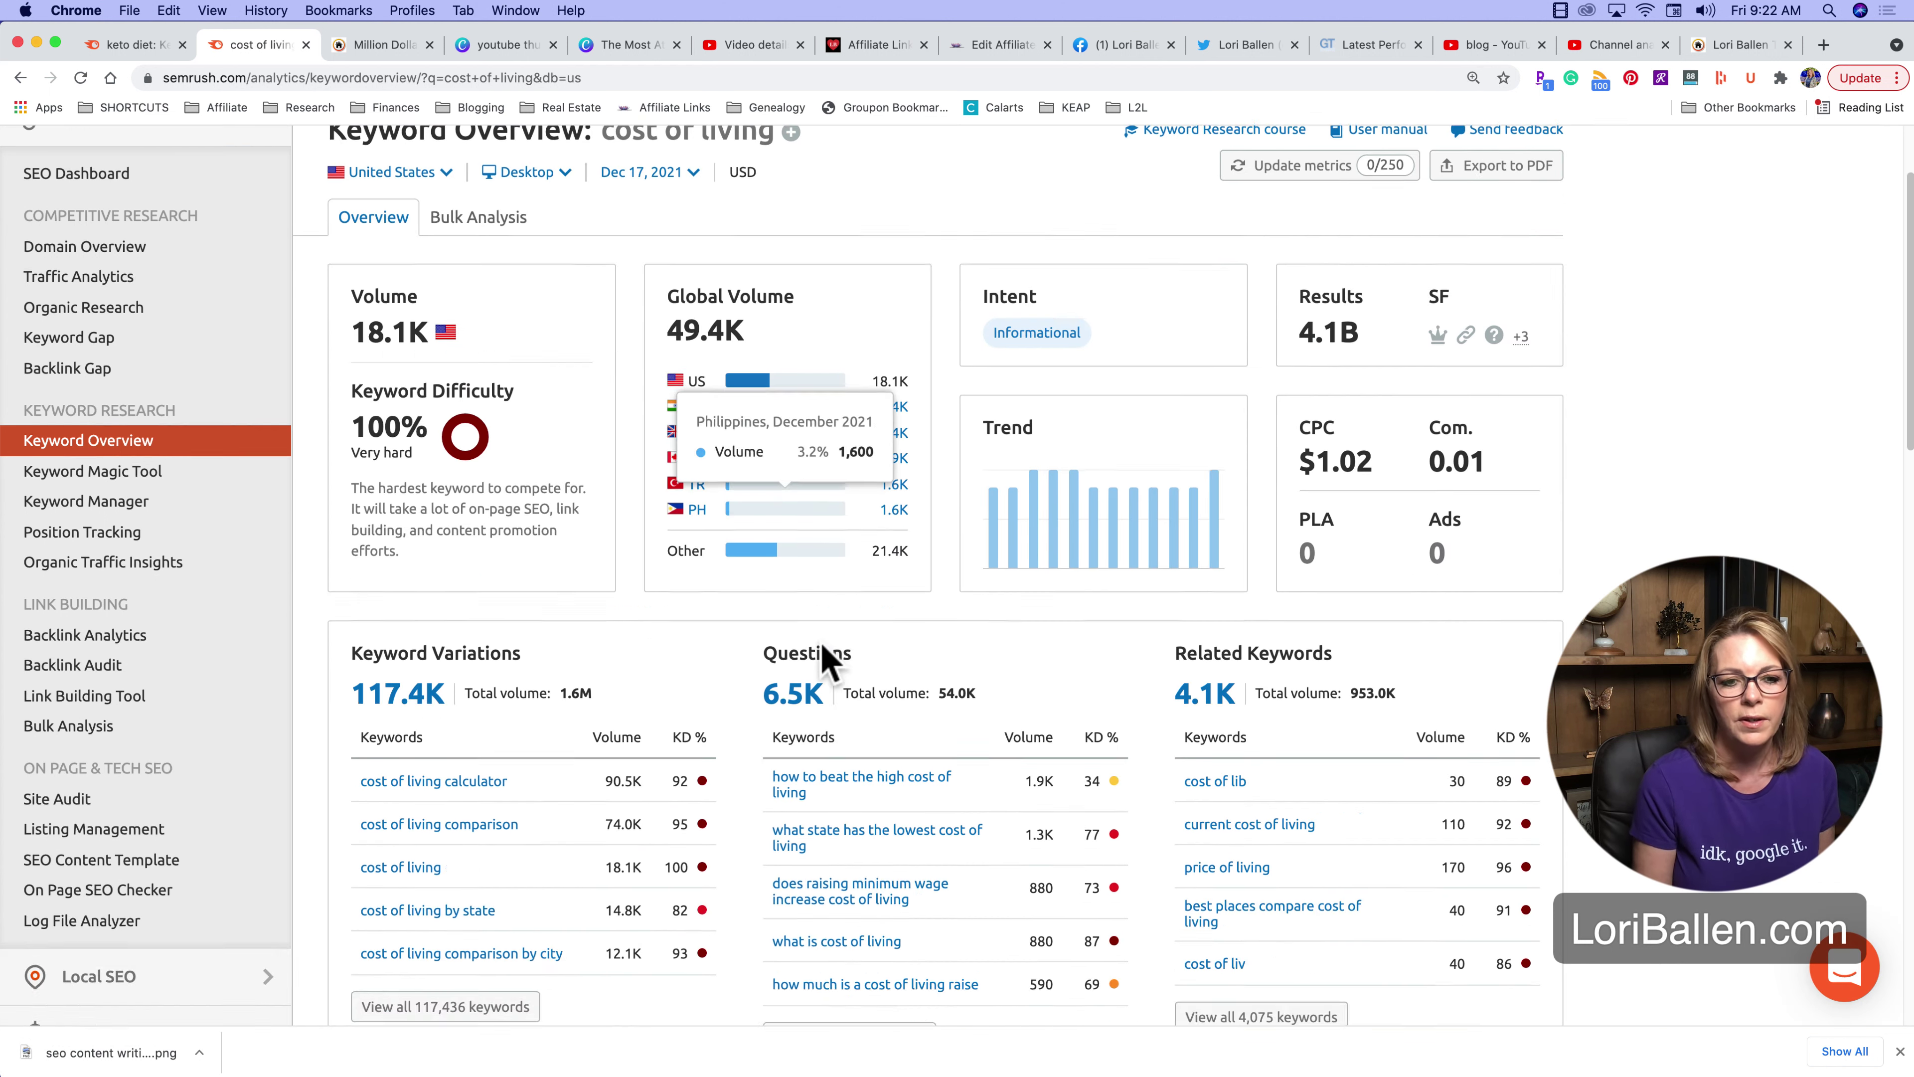
{"action": "scroll", "coordinate": [459, 301], "scroll_direction": "up", "scroll_amount": 5}
{"action": "left_click", "coordinate": [467, 203]}
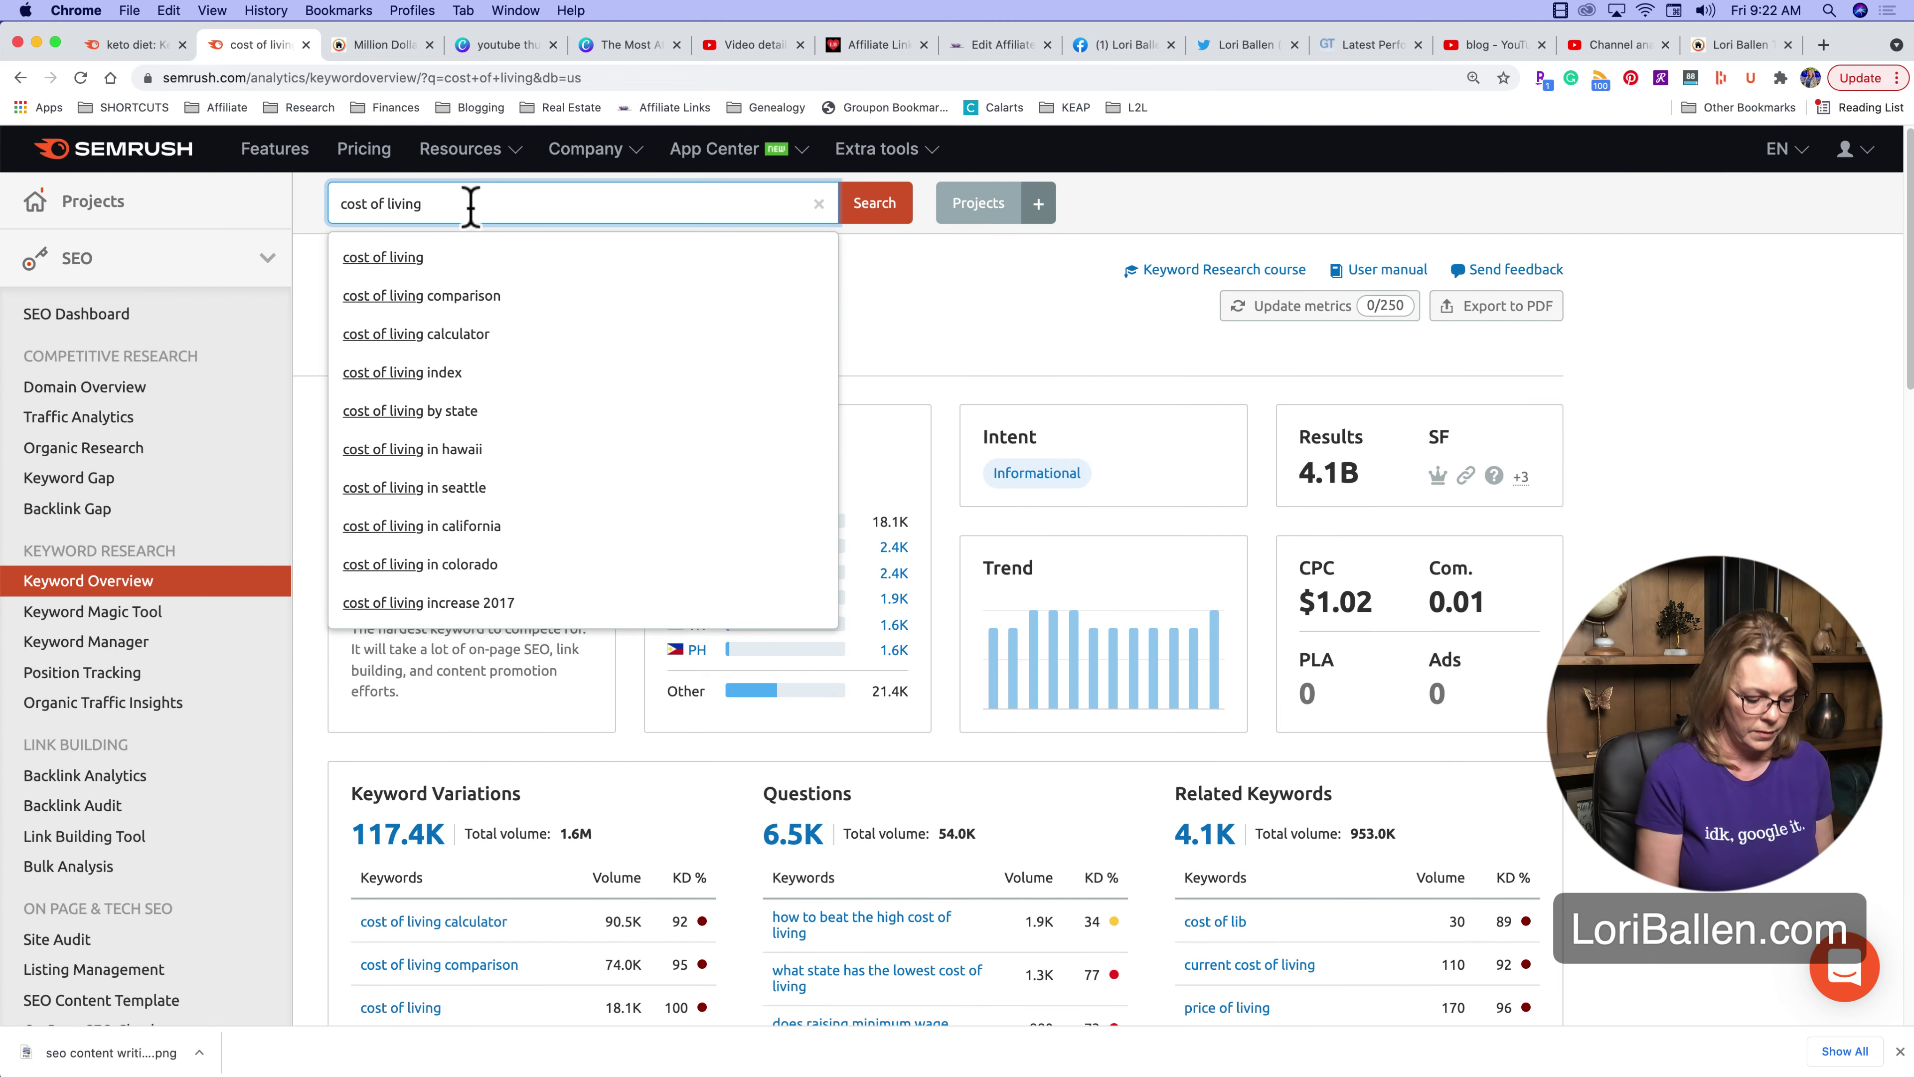
{"action": "type", "text": "las vegas"}
{"action": "key", "text": "Return"}
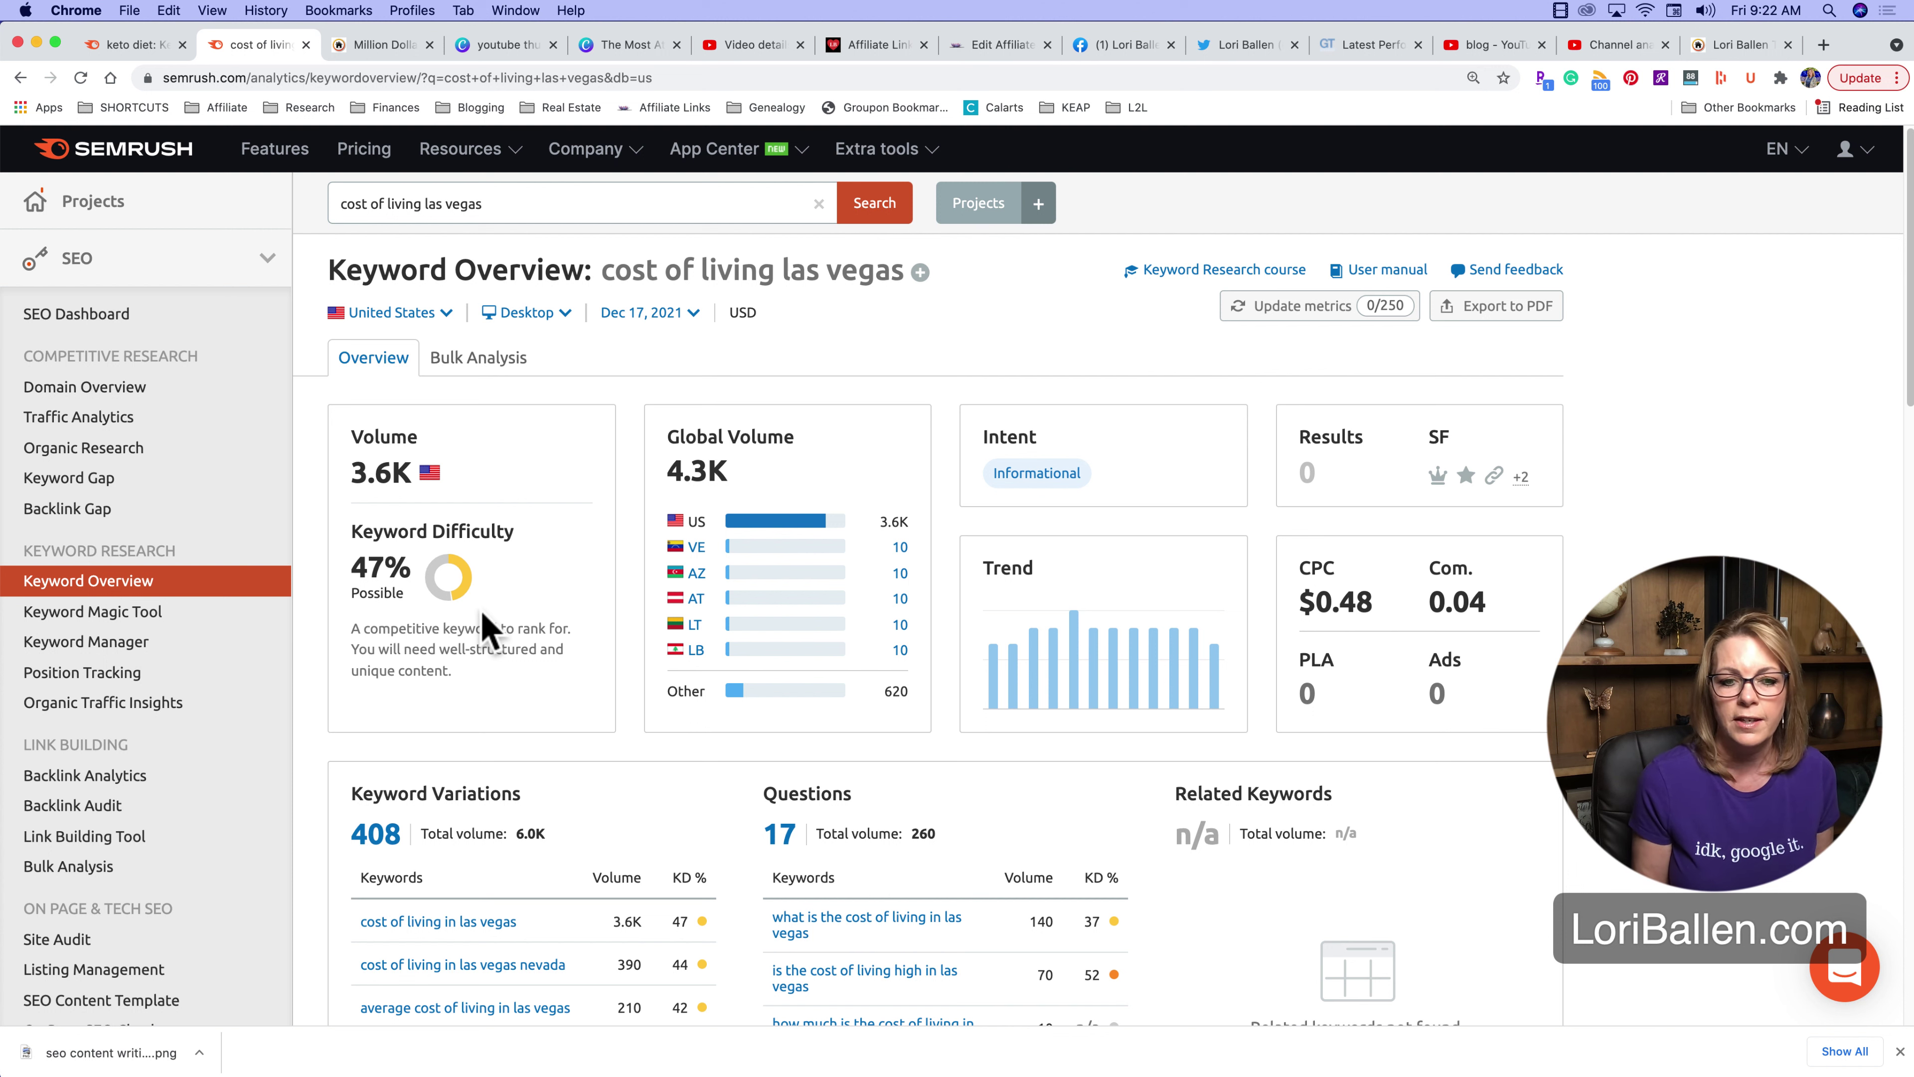
Review the Las Vegas keyword's difficulty and ideas, and open its full list of keyword variations
{"action": "scroll", "coordinate": [475, 630], "scroll_direction": "down", "scroll_amount": 3}
{"action": "scroll", "coordinate": [474, 637], "scroll_direction": "up", "scroll_amount": 1}
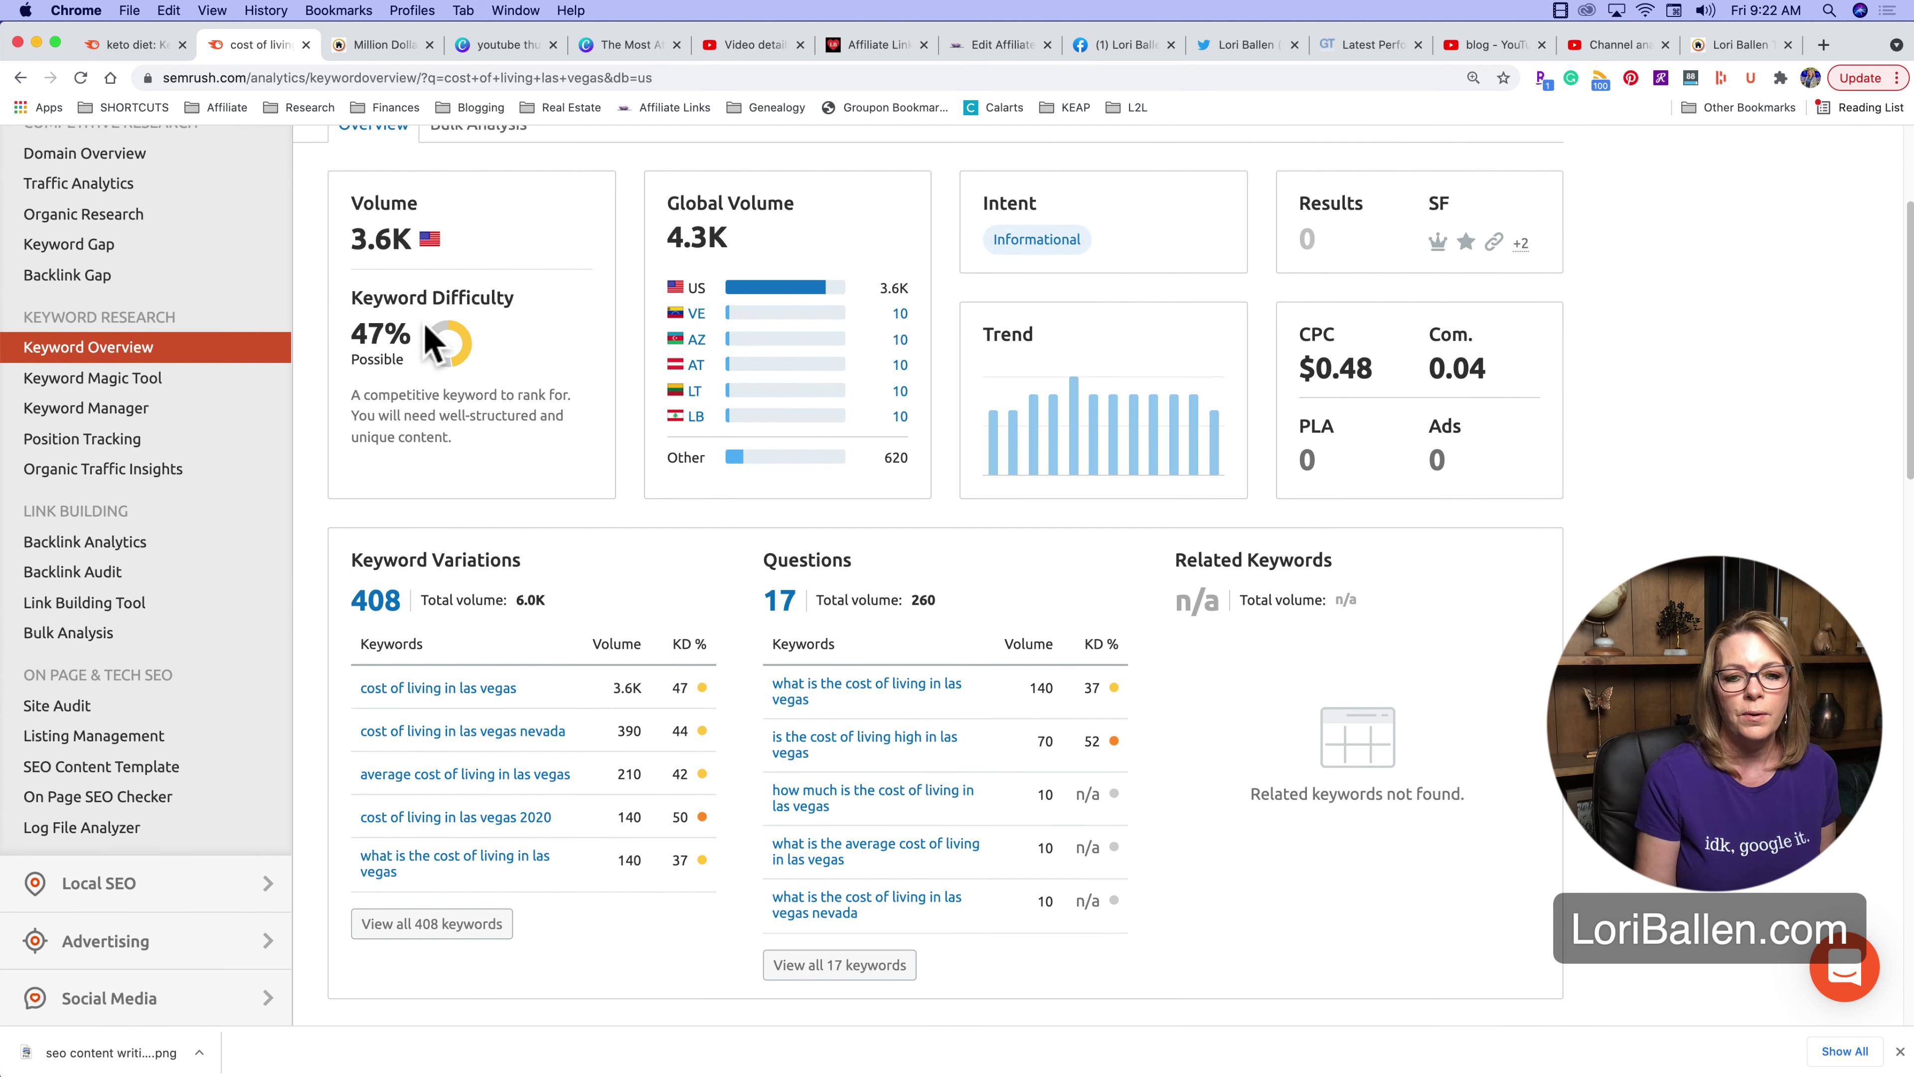
{"action": "scroll", "coordinate": [416, 912], "scroll_direction": "down", "scroll_amount": 5}
{"action": "left_click", "coordinate": [442, 755]}
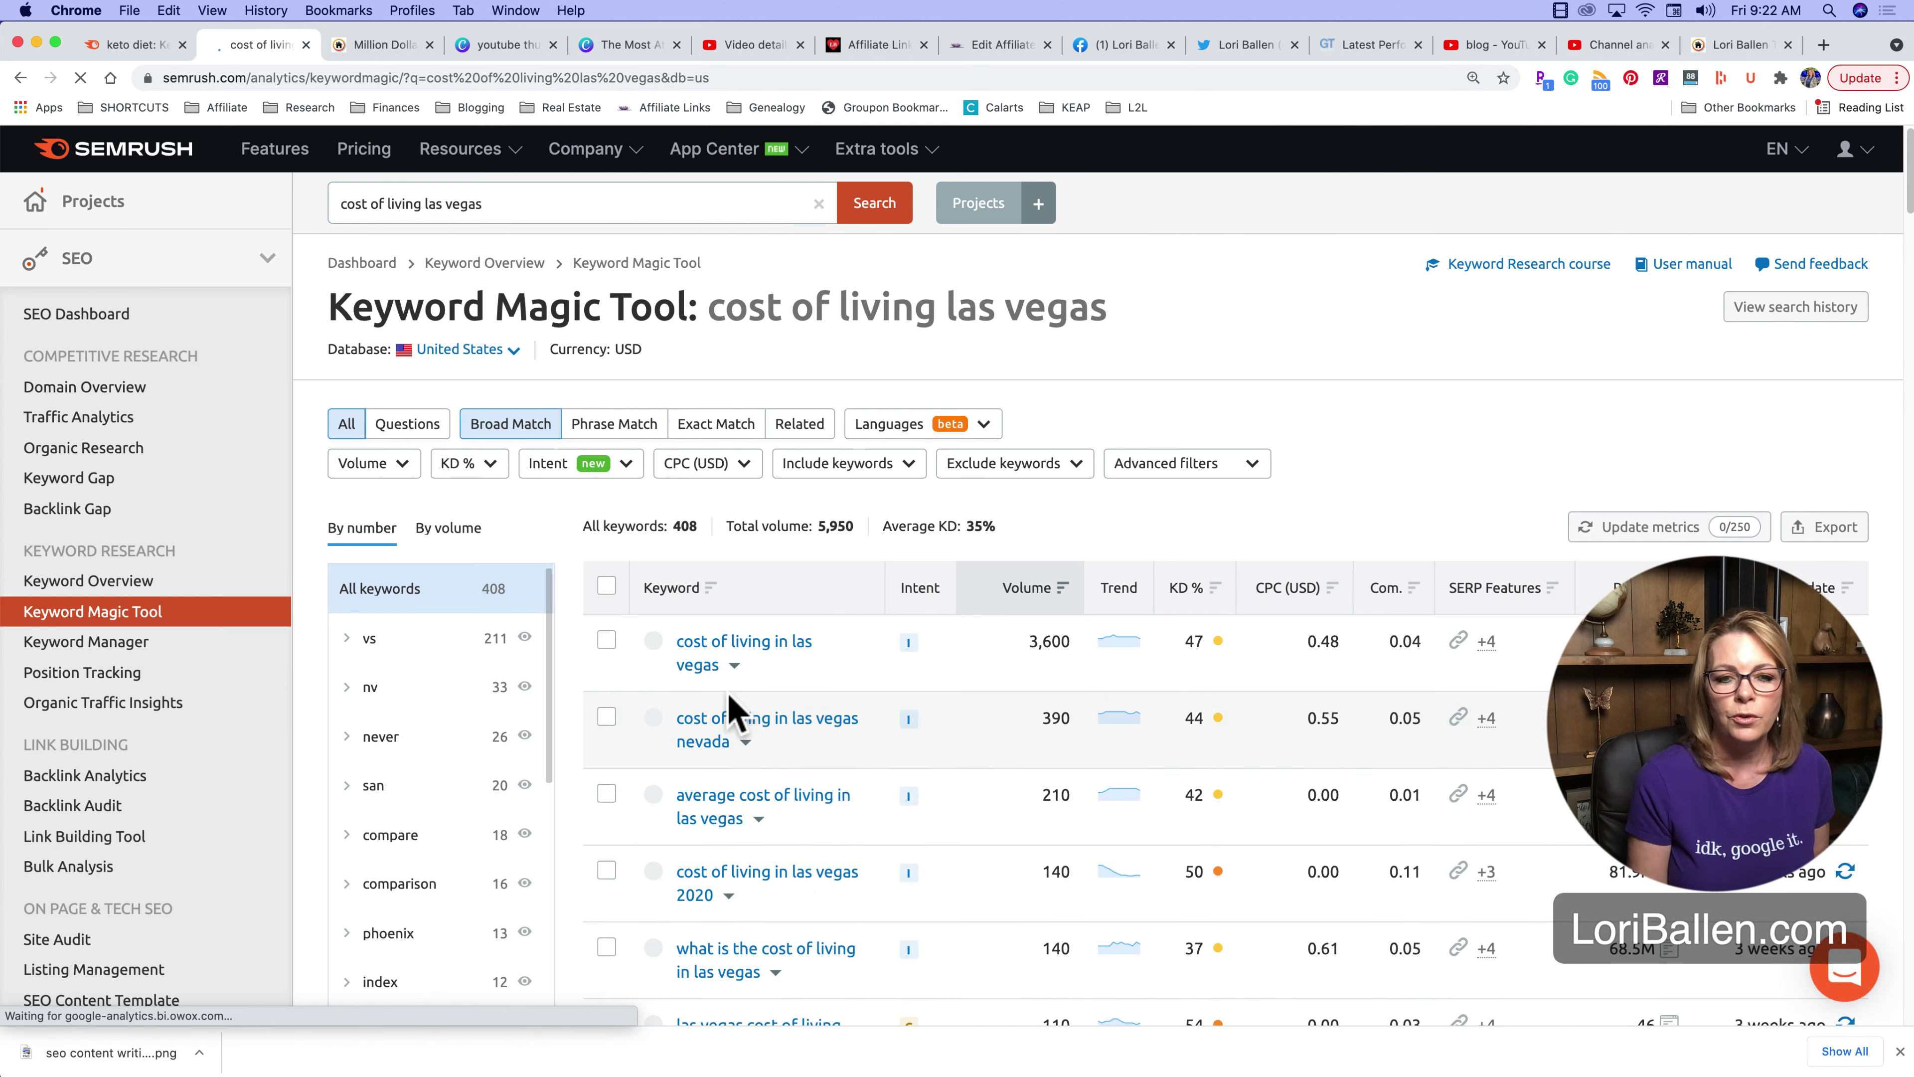
Go through the "cost of living las vegas" keyword variations and add "cost of living calculator las vegas" to the BB TD keyword list
{"action": "scroll", "coordinate": [731, 709], "scroll_direction": "down", "scroll_amount": 1}
{"action": "scroll", "coordinate": [731, 709], "scroll_direction": "down", "scroll_amount": 2}
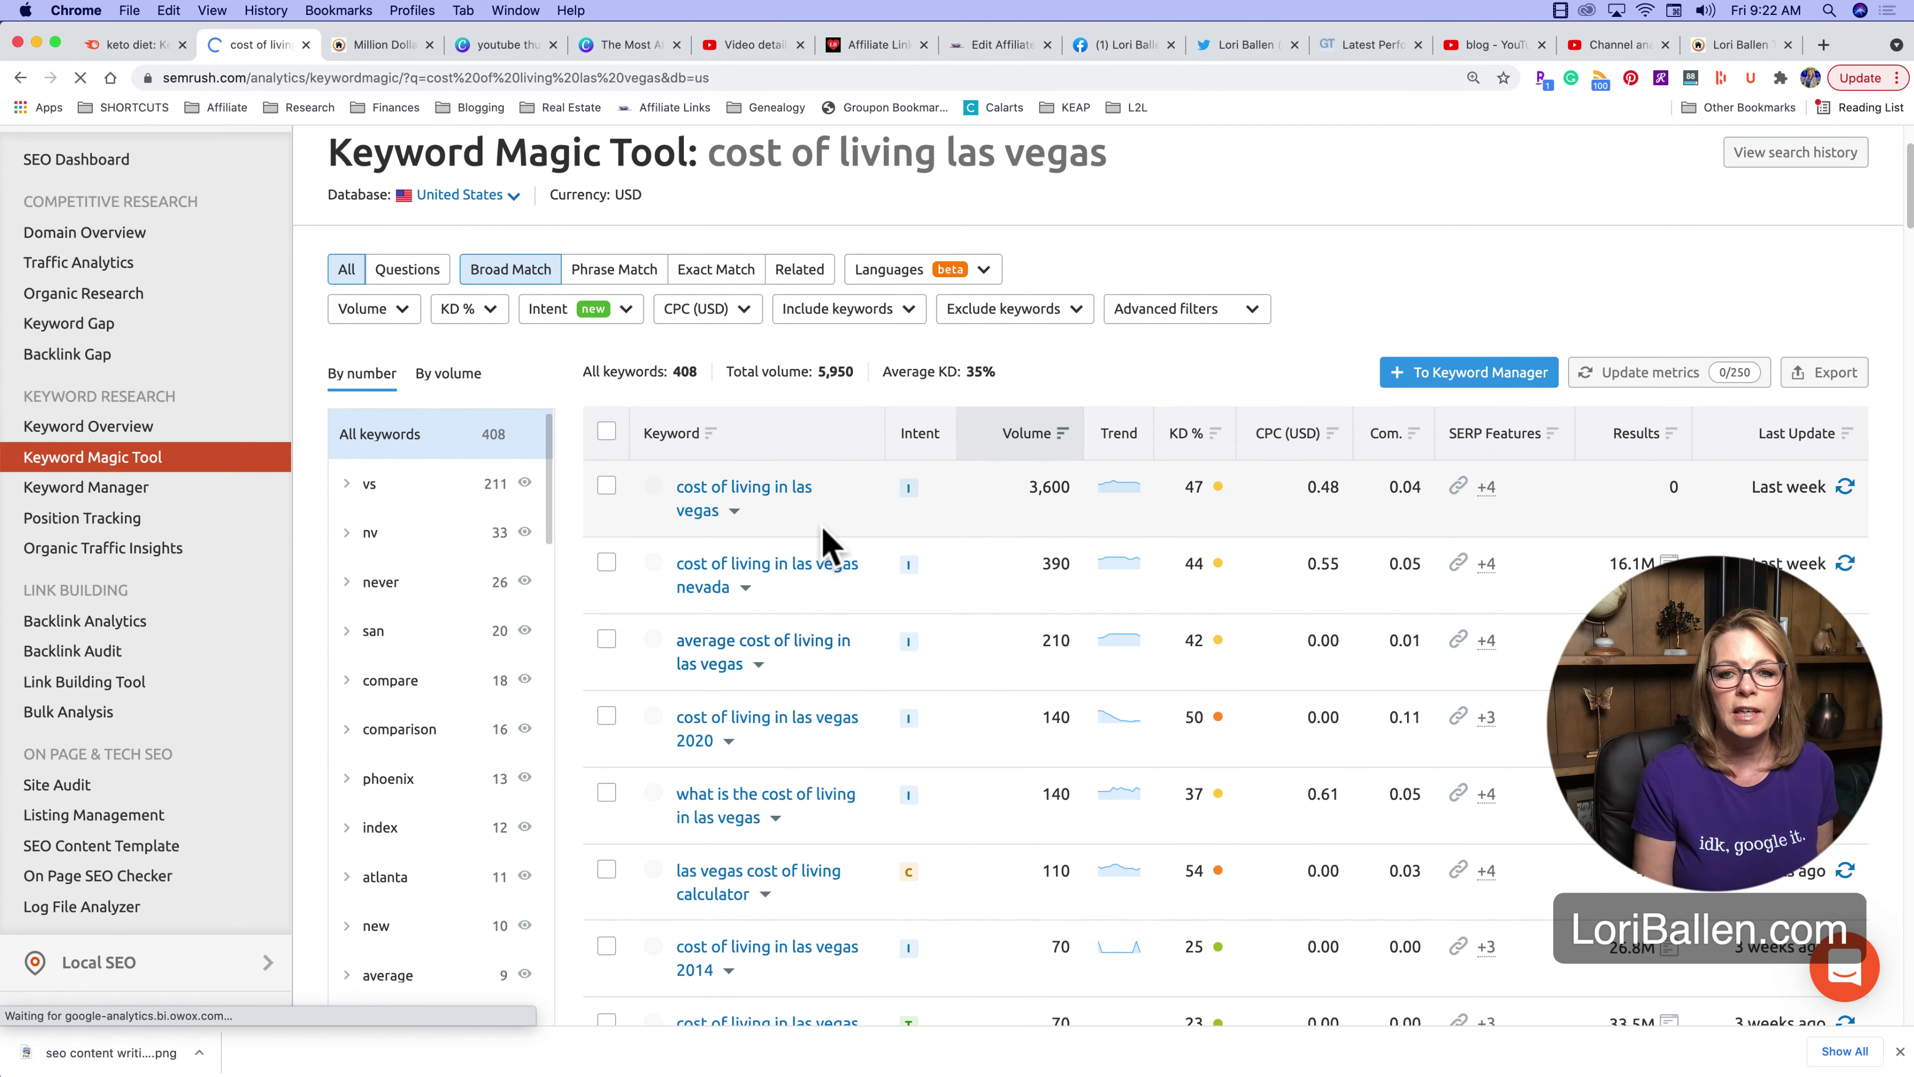
{"action": "scroll", "coordinate": [851, 642], "scroll_direction": "down", "scroll_amount": 1}
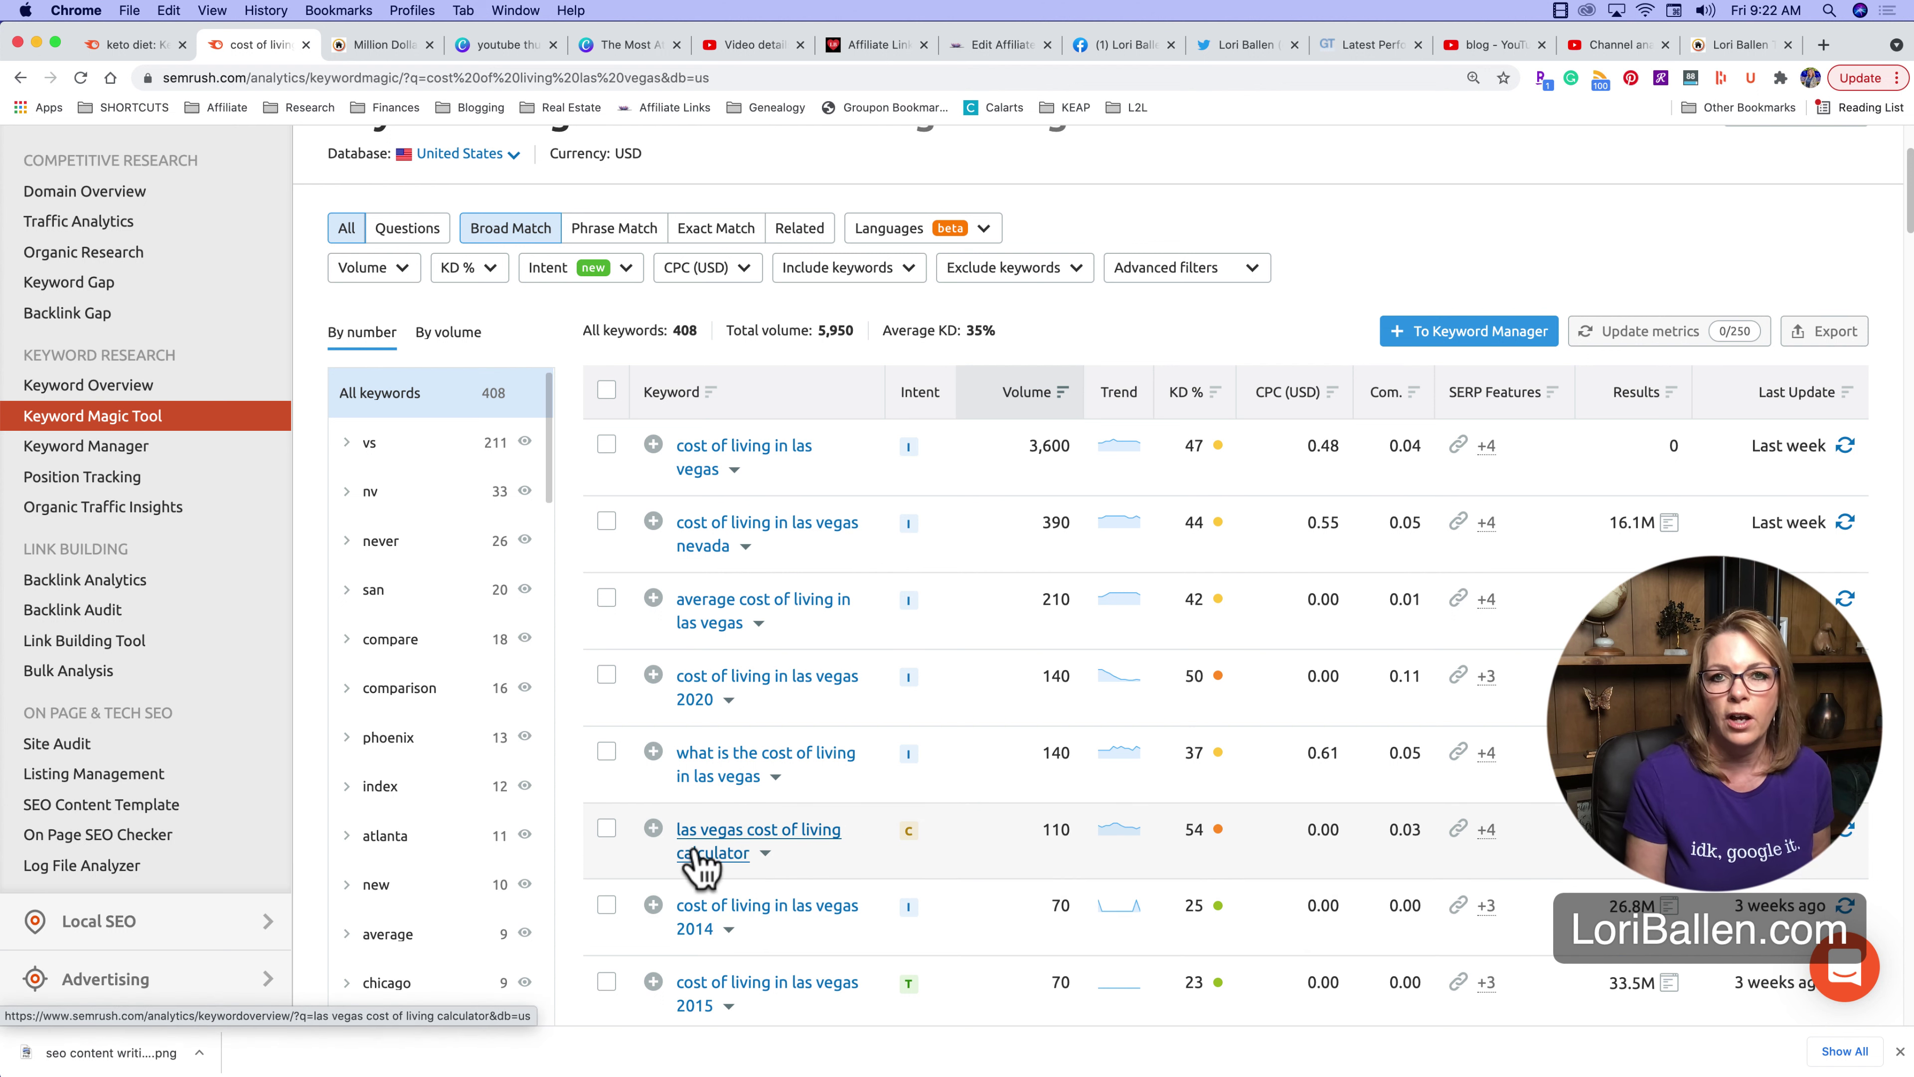
{"action": "scroll", "coordinate": [708, 728], "scroll_direction": "down", "scroll_amount": 1}
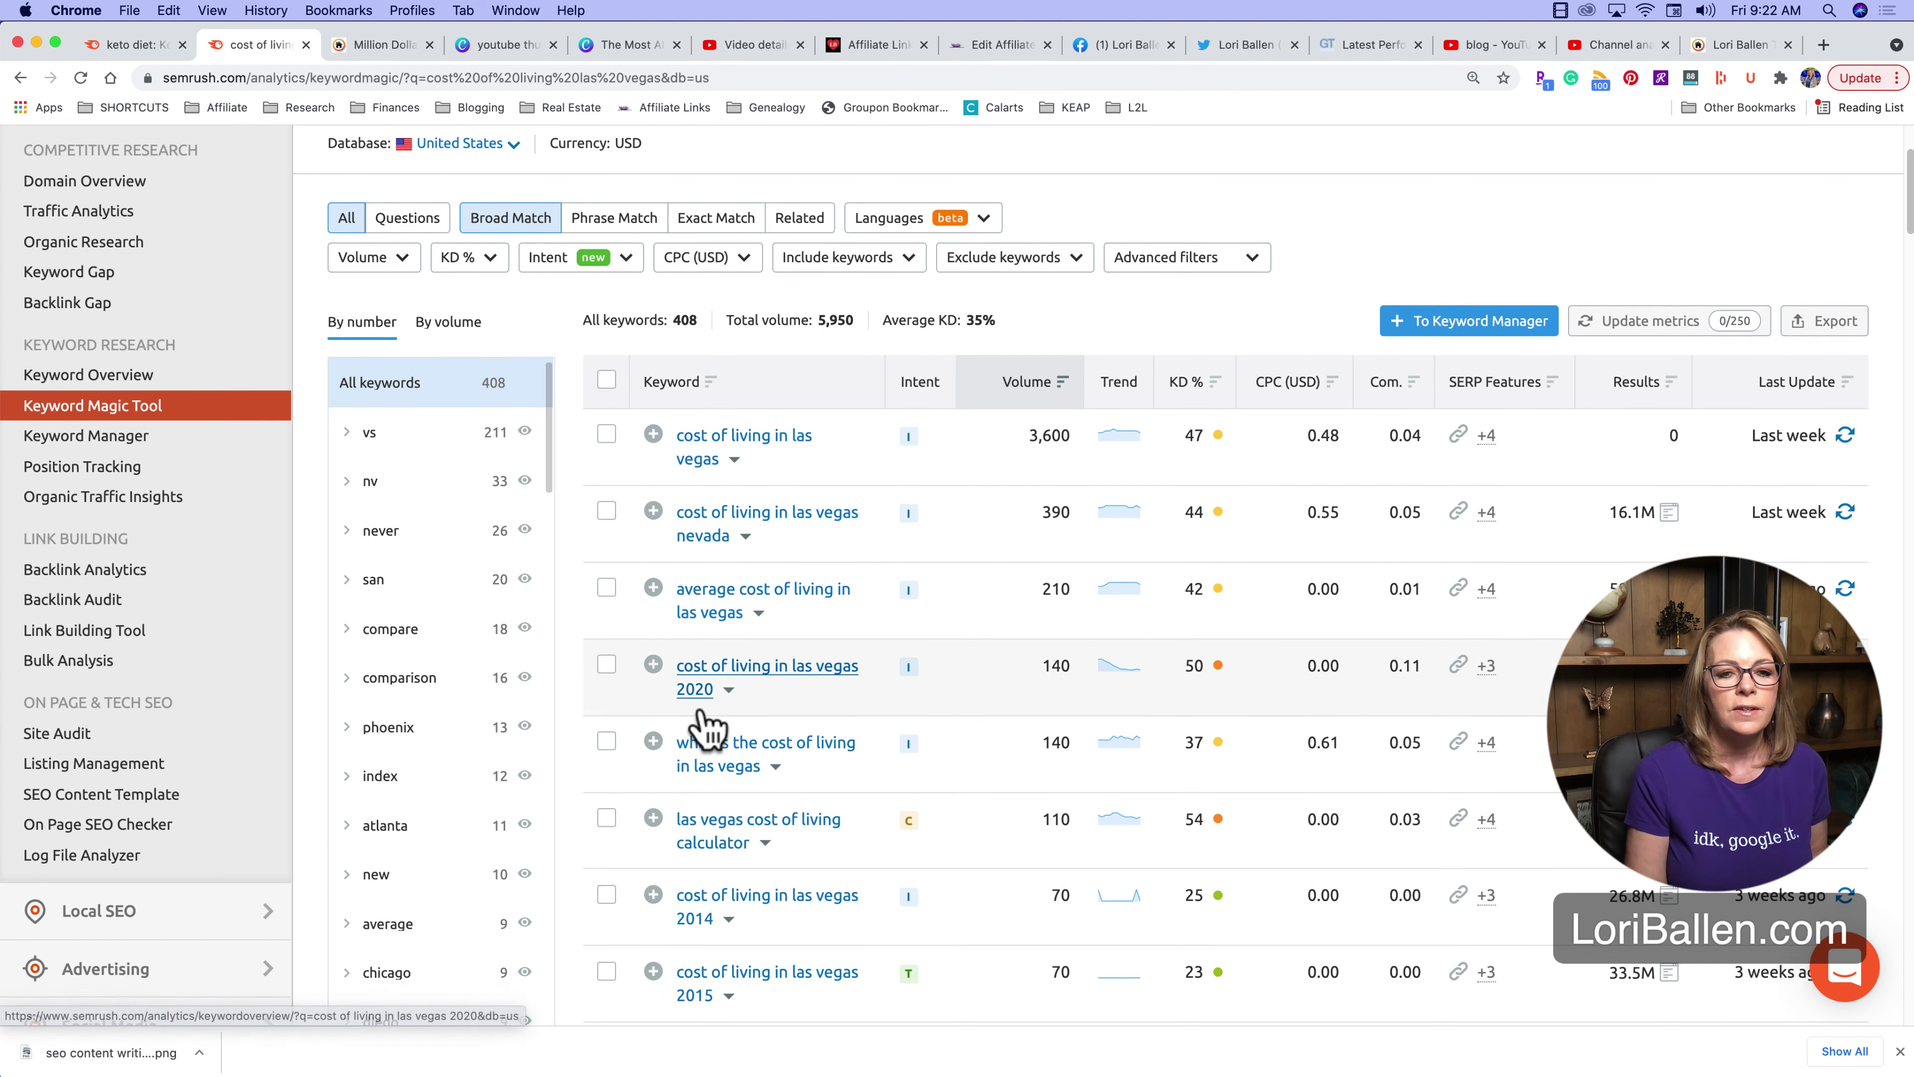
{"action": "scroll", "coordinate": [679, 709], "scroll_direction": "down", "scroll_amount": 3}
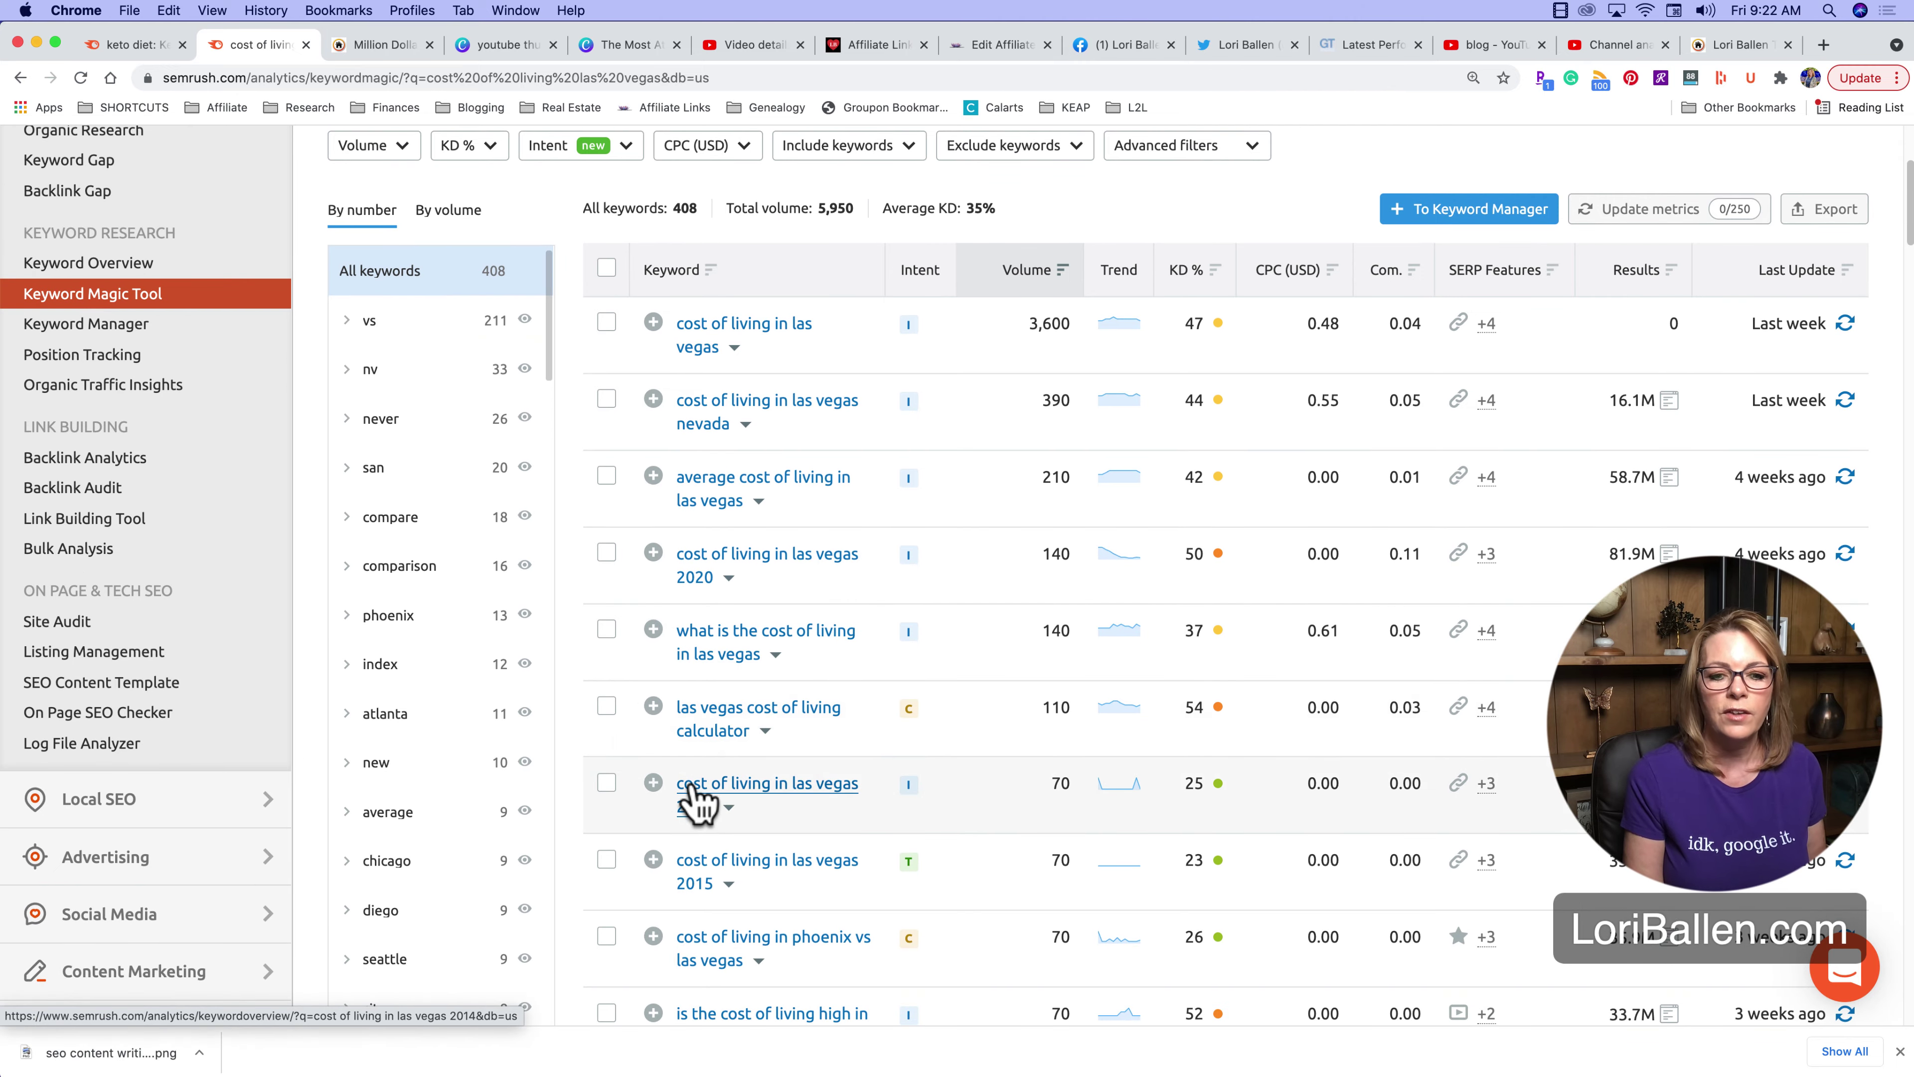
{"action": "scroll", "coordinate": [697, 800], "scroll_direction": "down", "scroll_amount": 15}
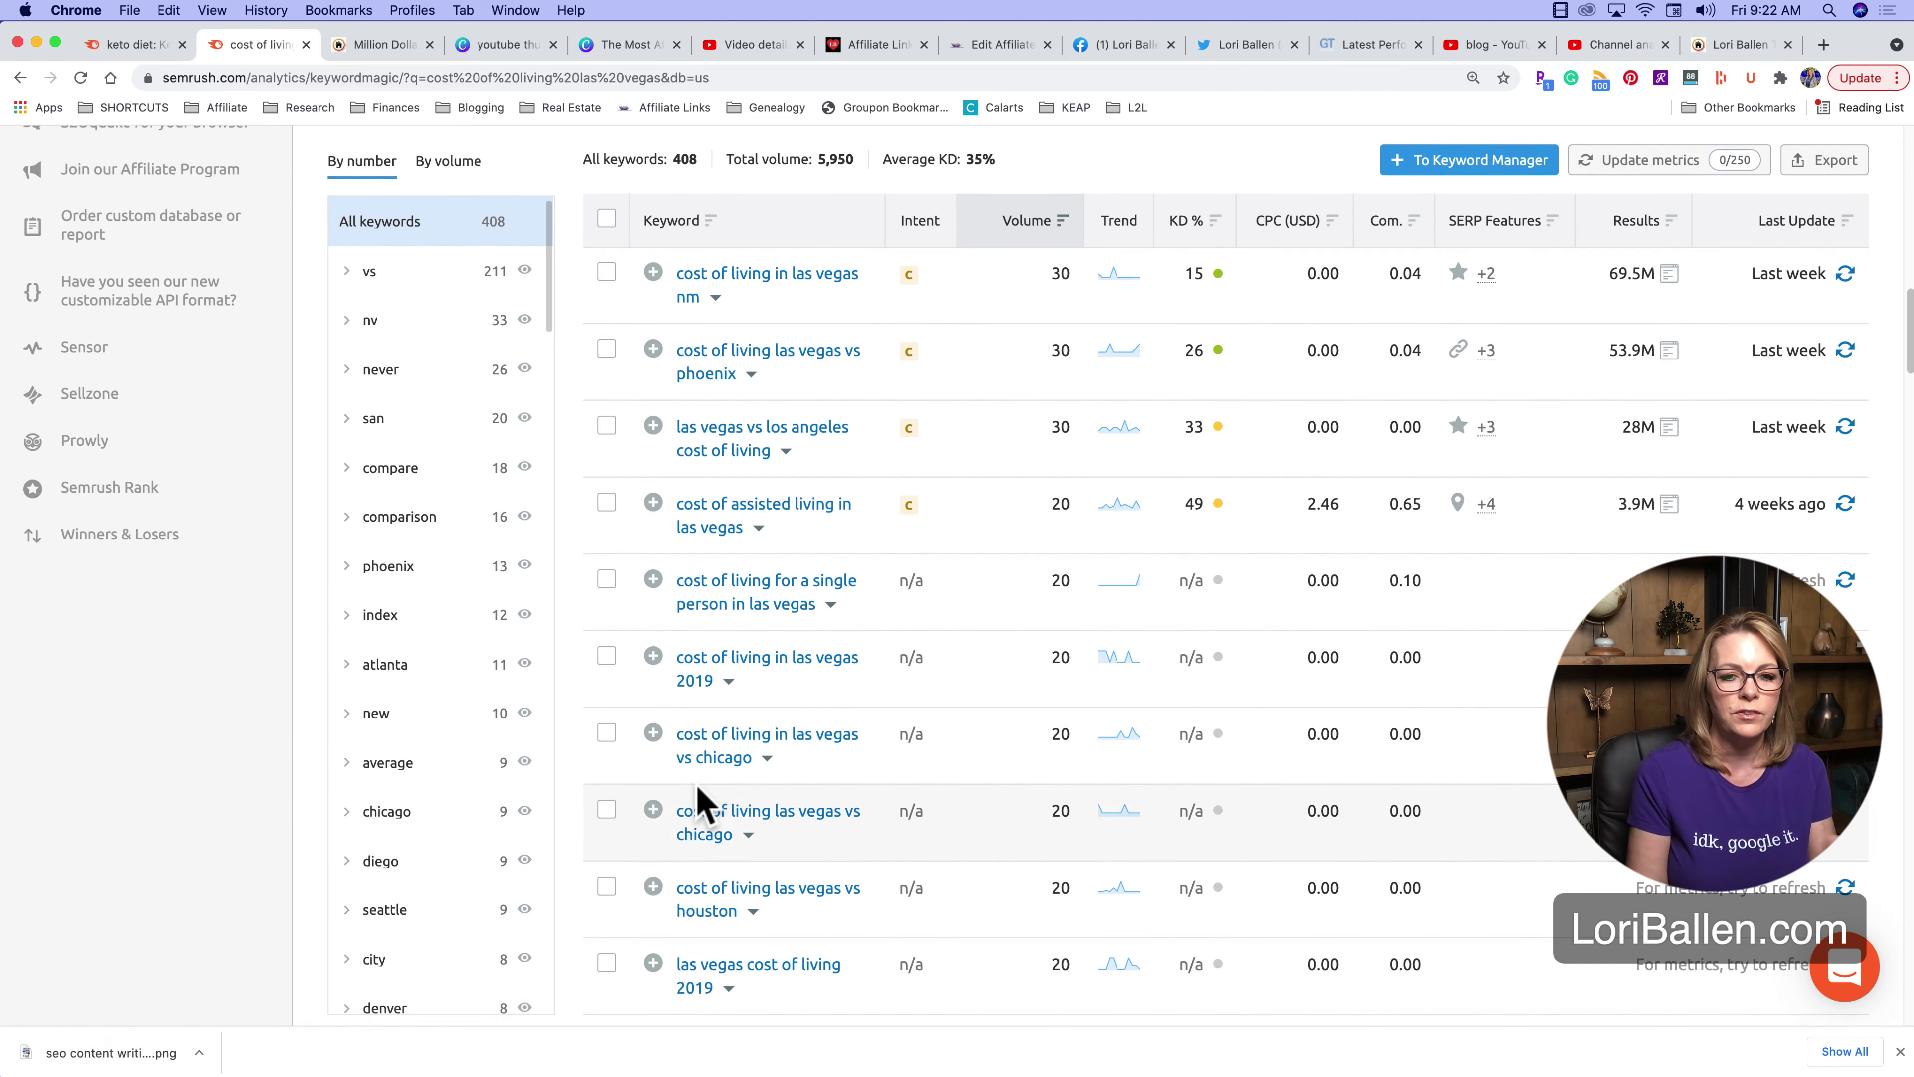
{"action": "scroll", "coordinate": [701, 803], "scroll_direction": "down", "scroll_amount": 8}
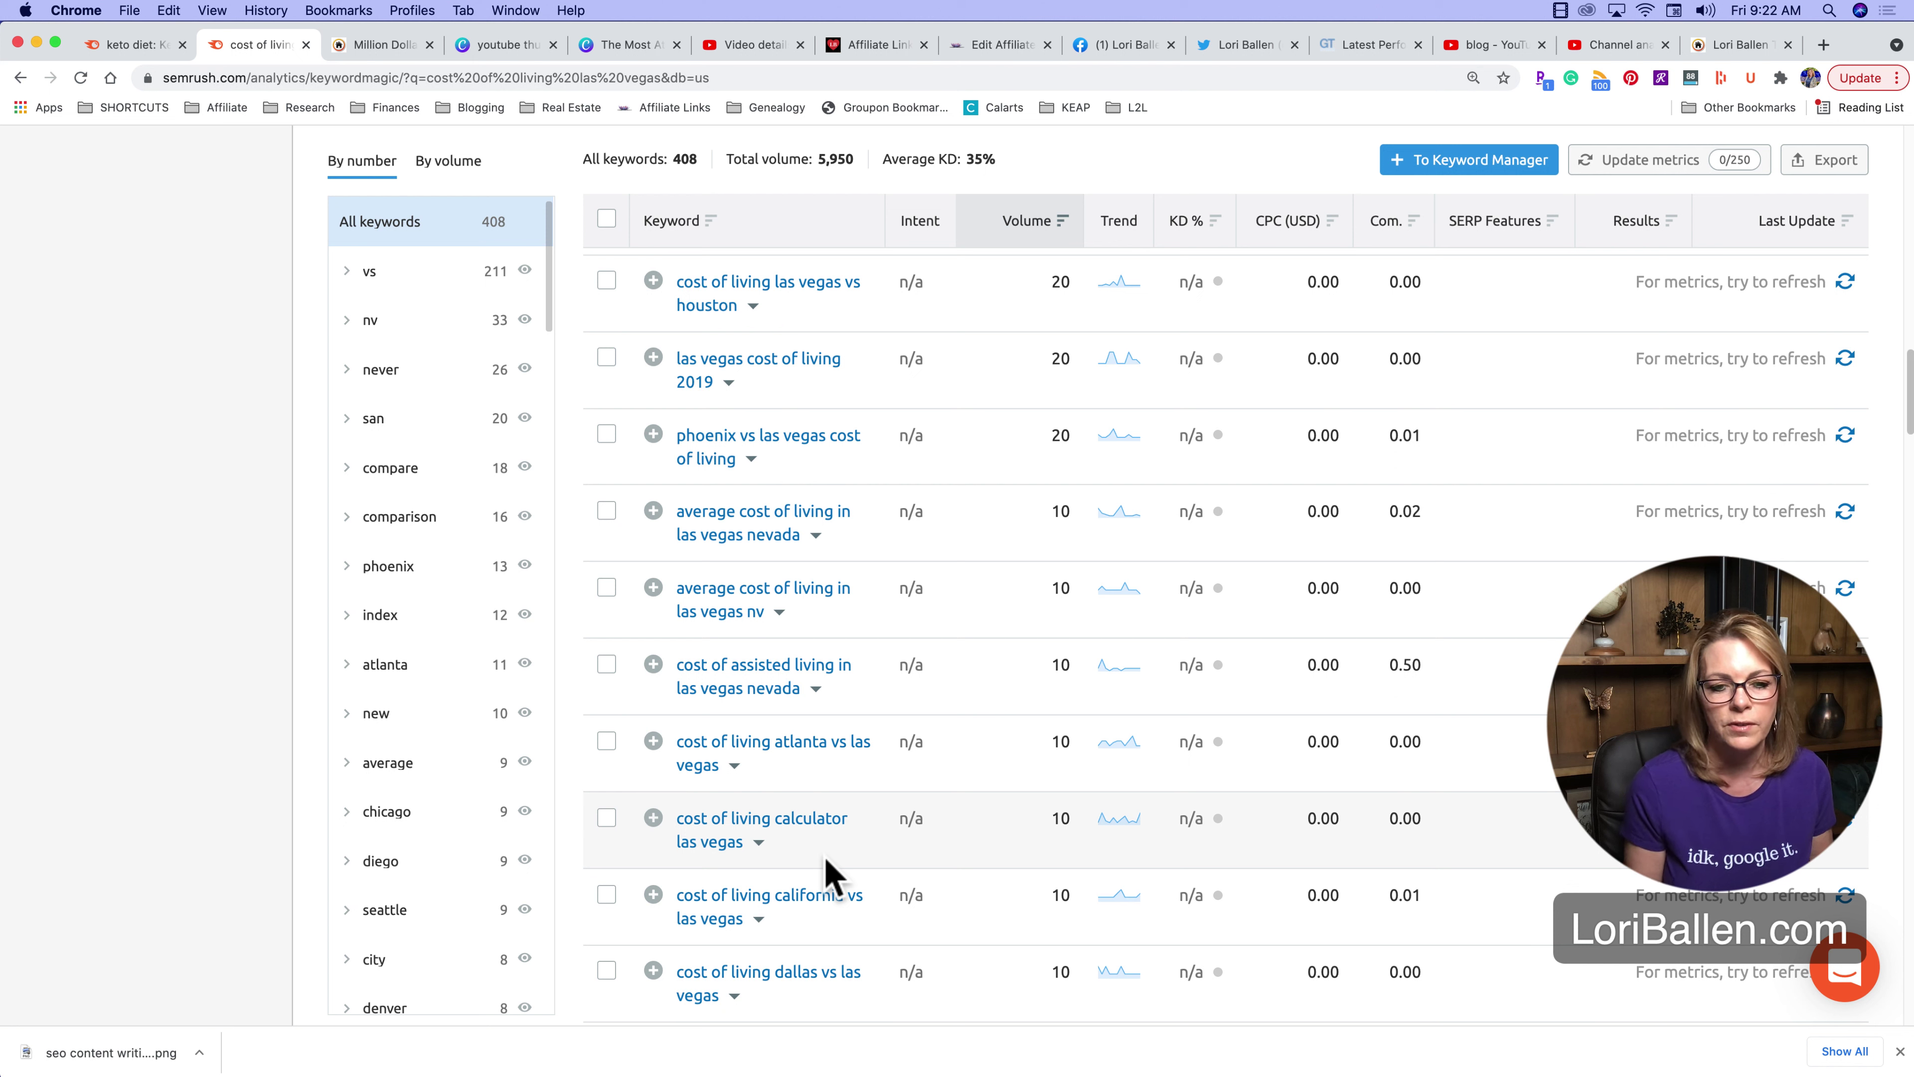
{"action": "left_click", "coordinate": [654, 818]}
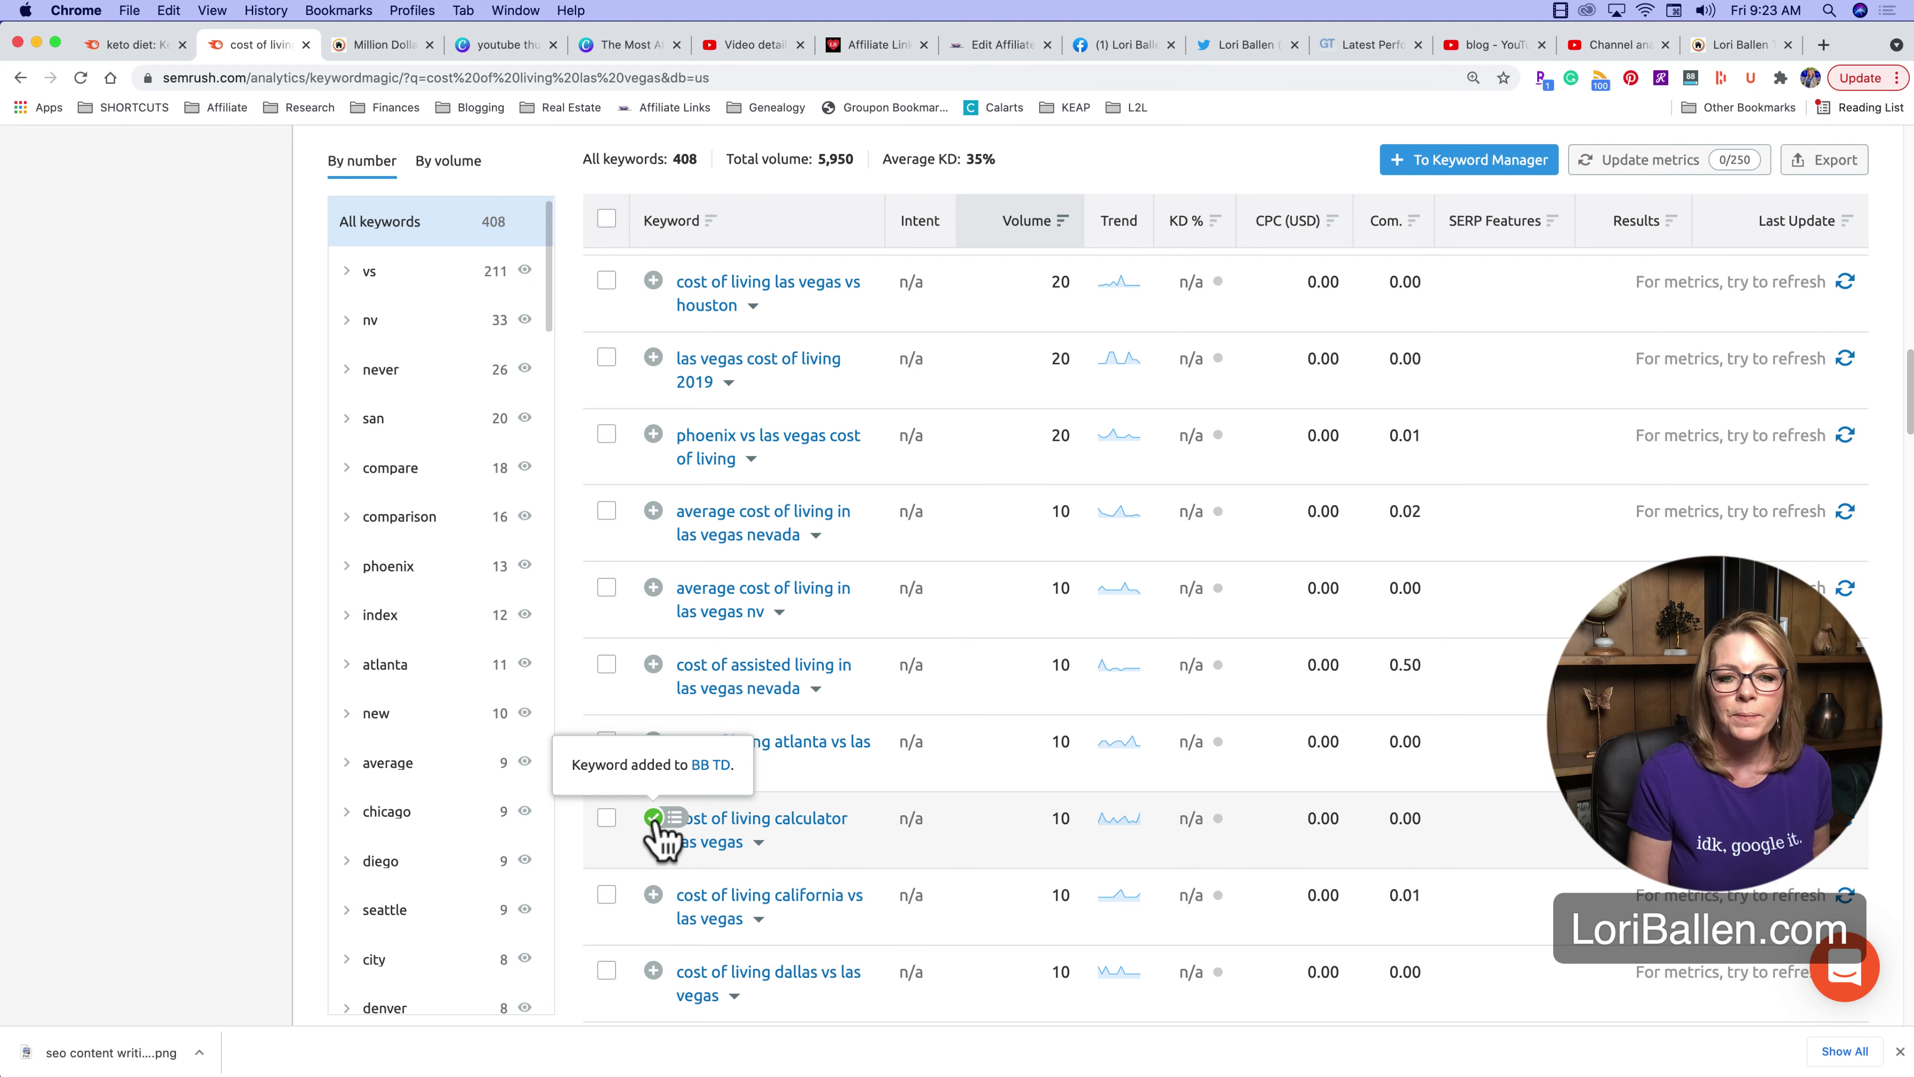
Open the BB TD list in Keyword Manager and look through its saved keywords
{"action": "left_click", "coordinate": [709, 767]}
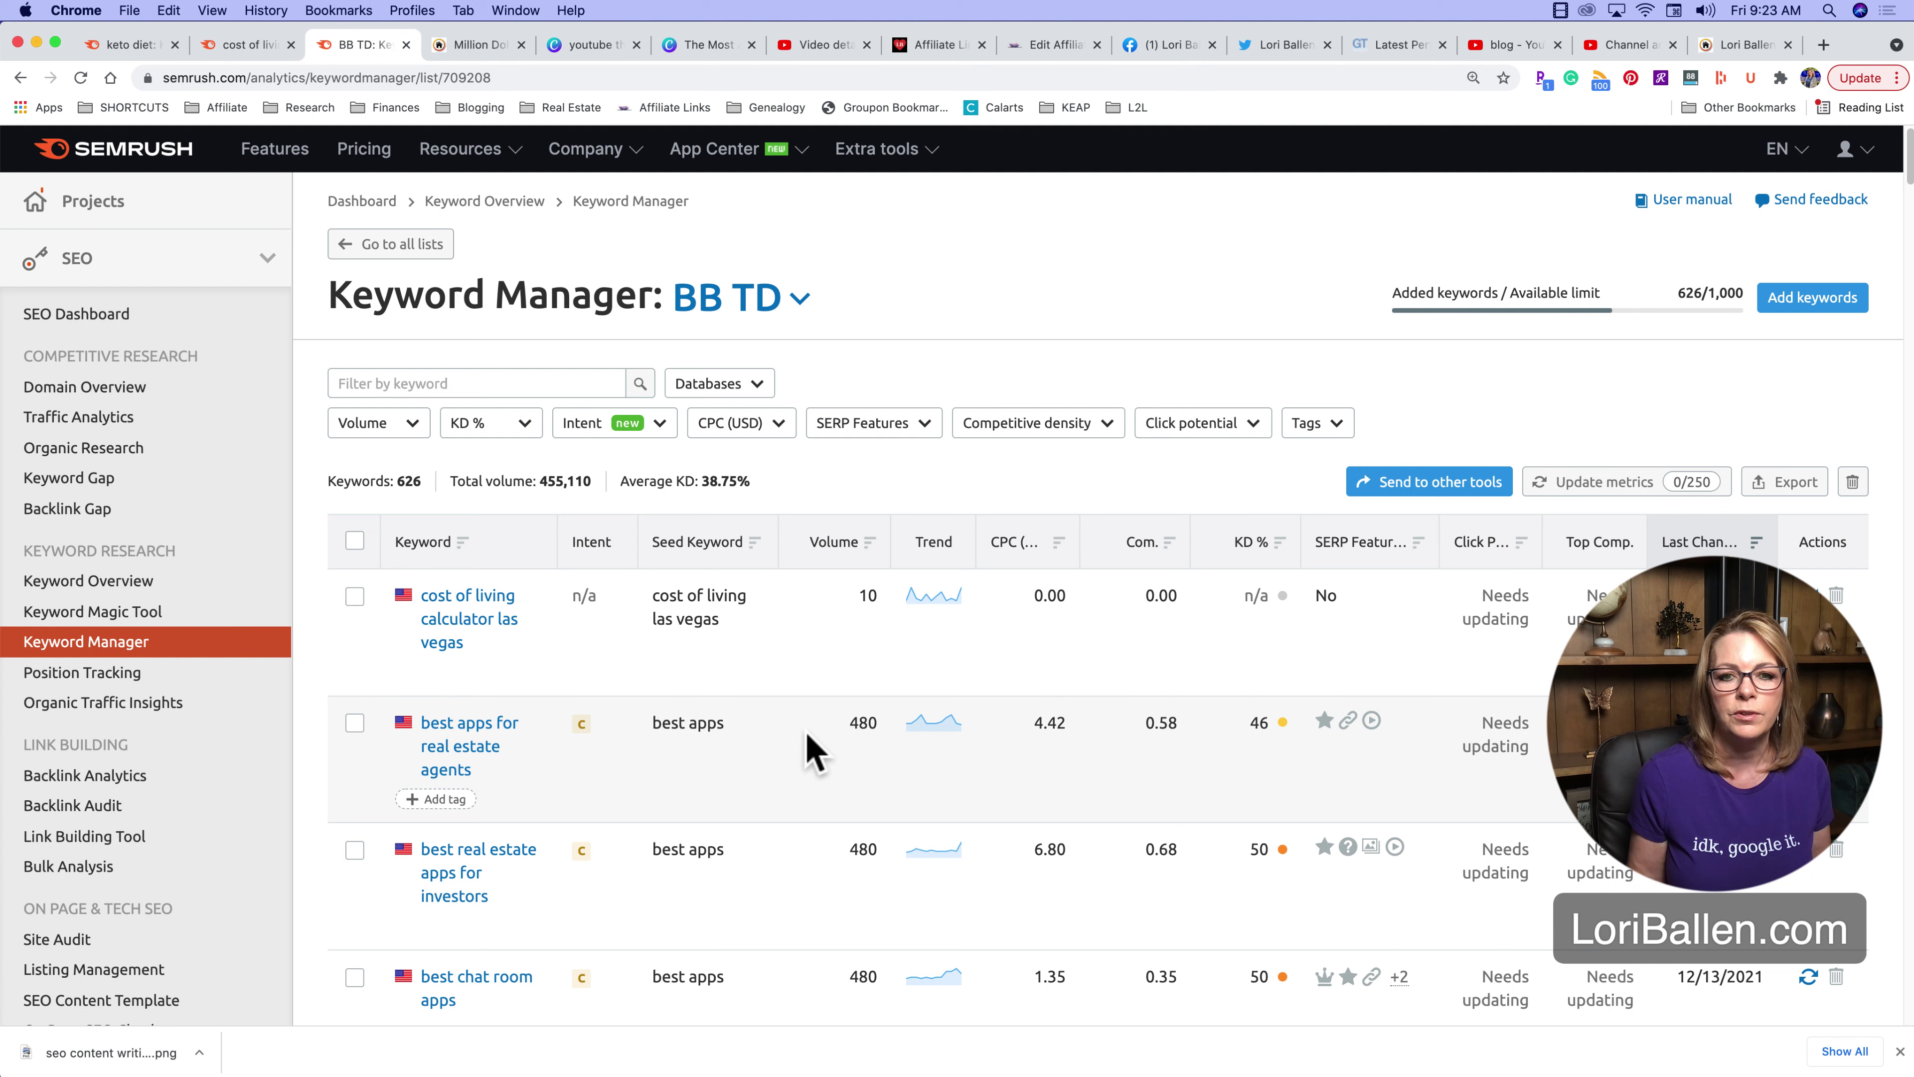
{"action": "scroll", "coordinate": [814, 751], "scroll_direction": "down", "scroll_amount": 10}
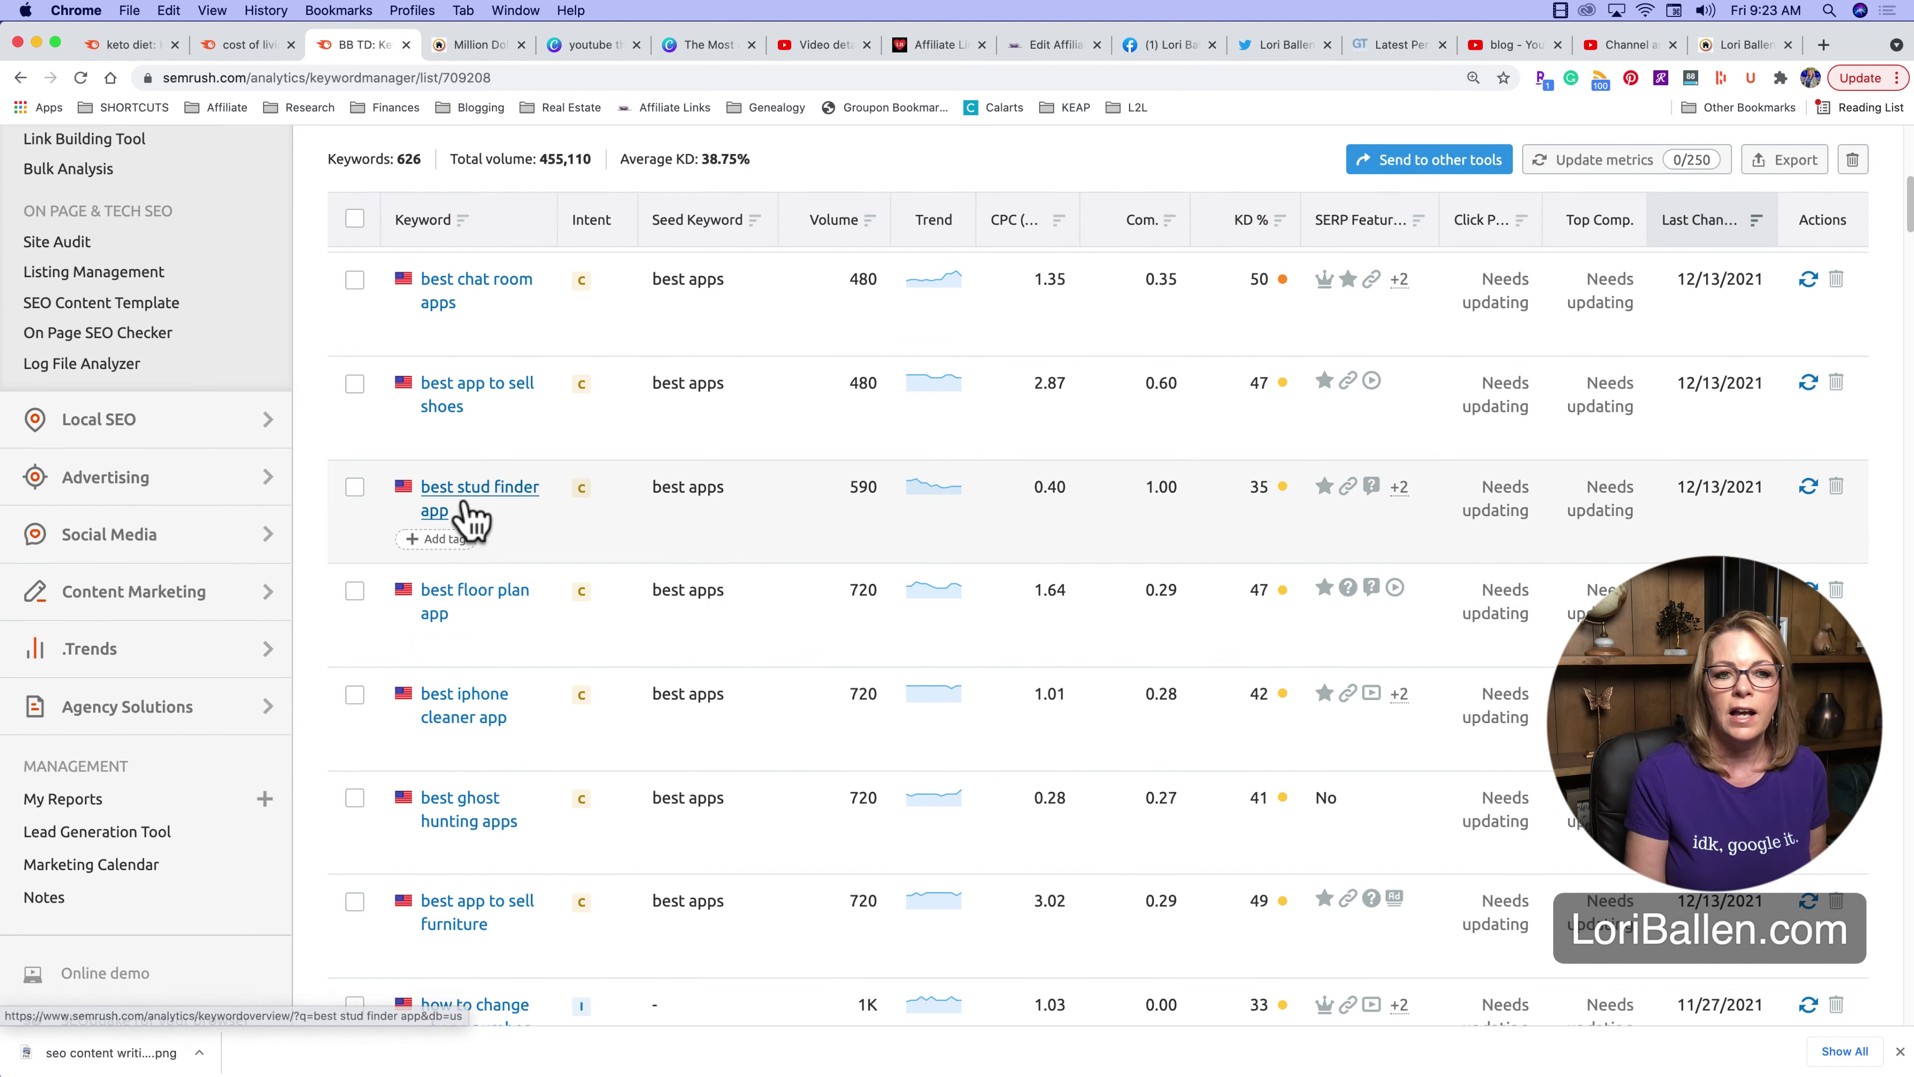
{"action": "left_click", "coordinate": [355, 487]}
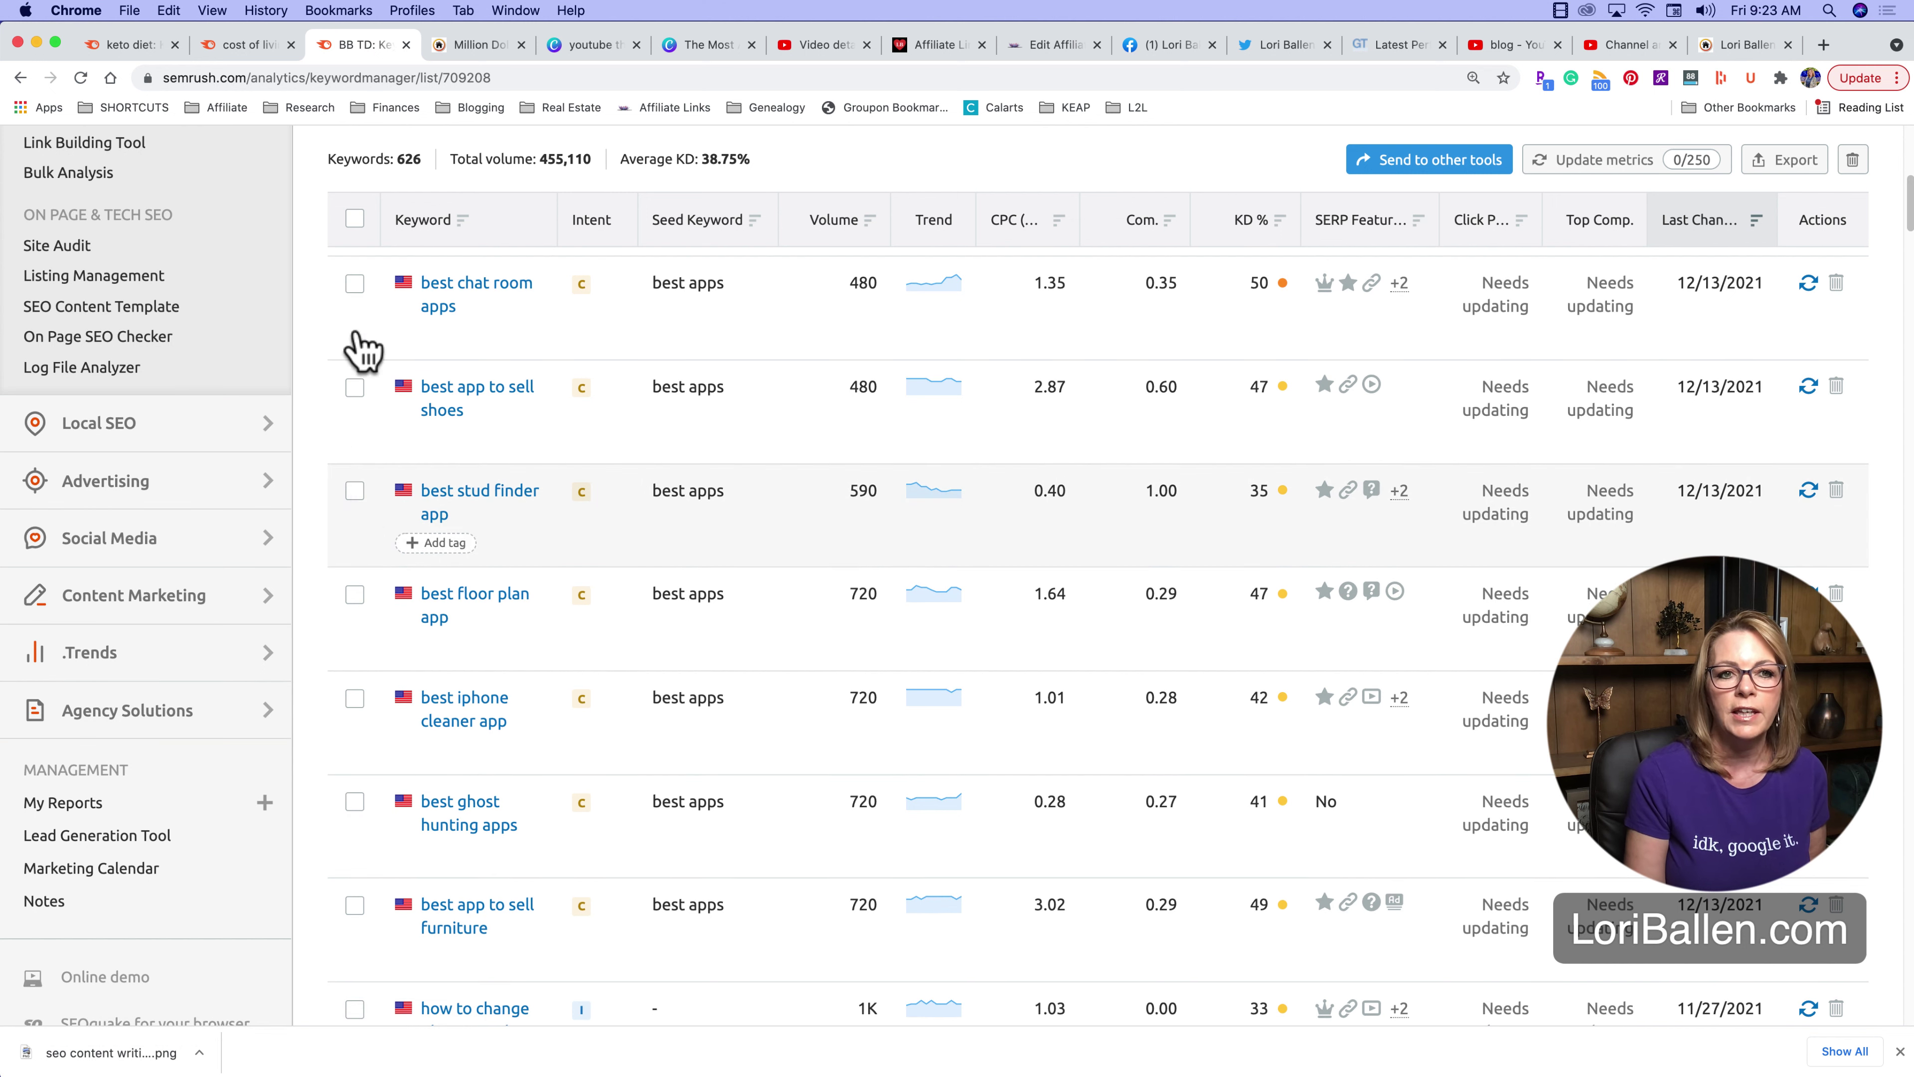
{"action": "left_click", "coordinate": [355, 492]}
{"action": "scroll", "coordinate": [1021, 667], "scroll_direction": "up", "scroll_amount": 8}
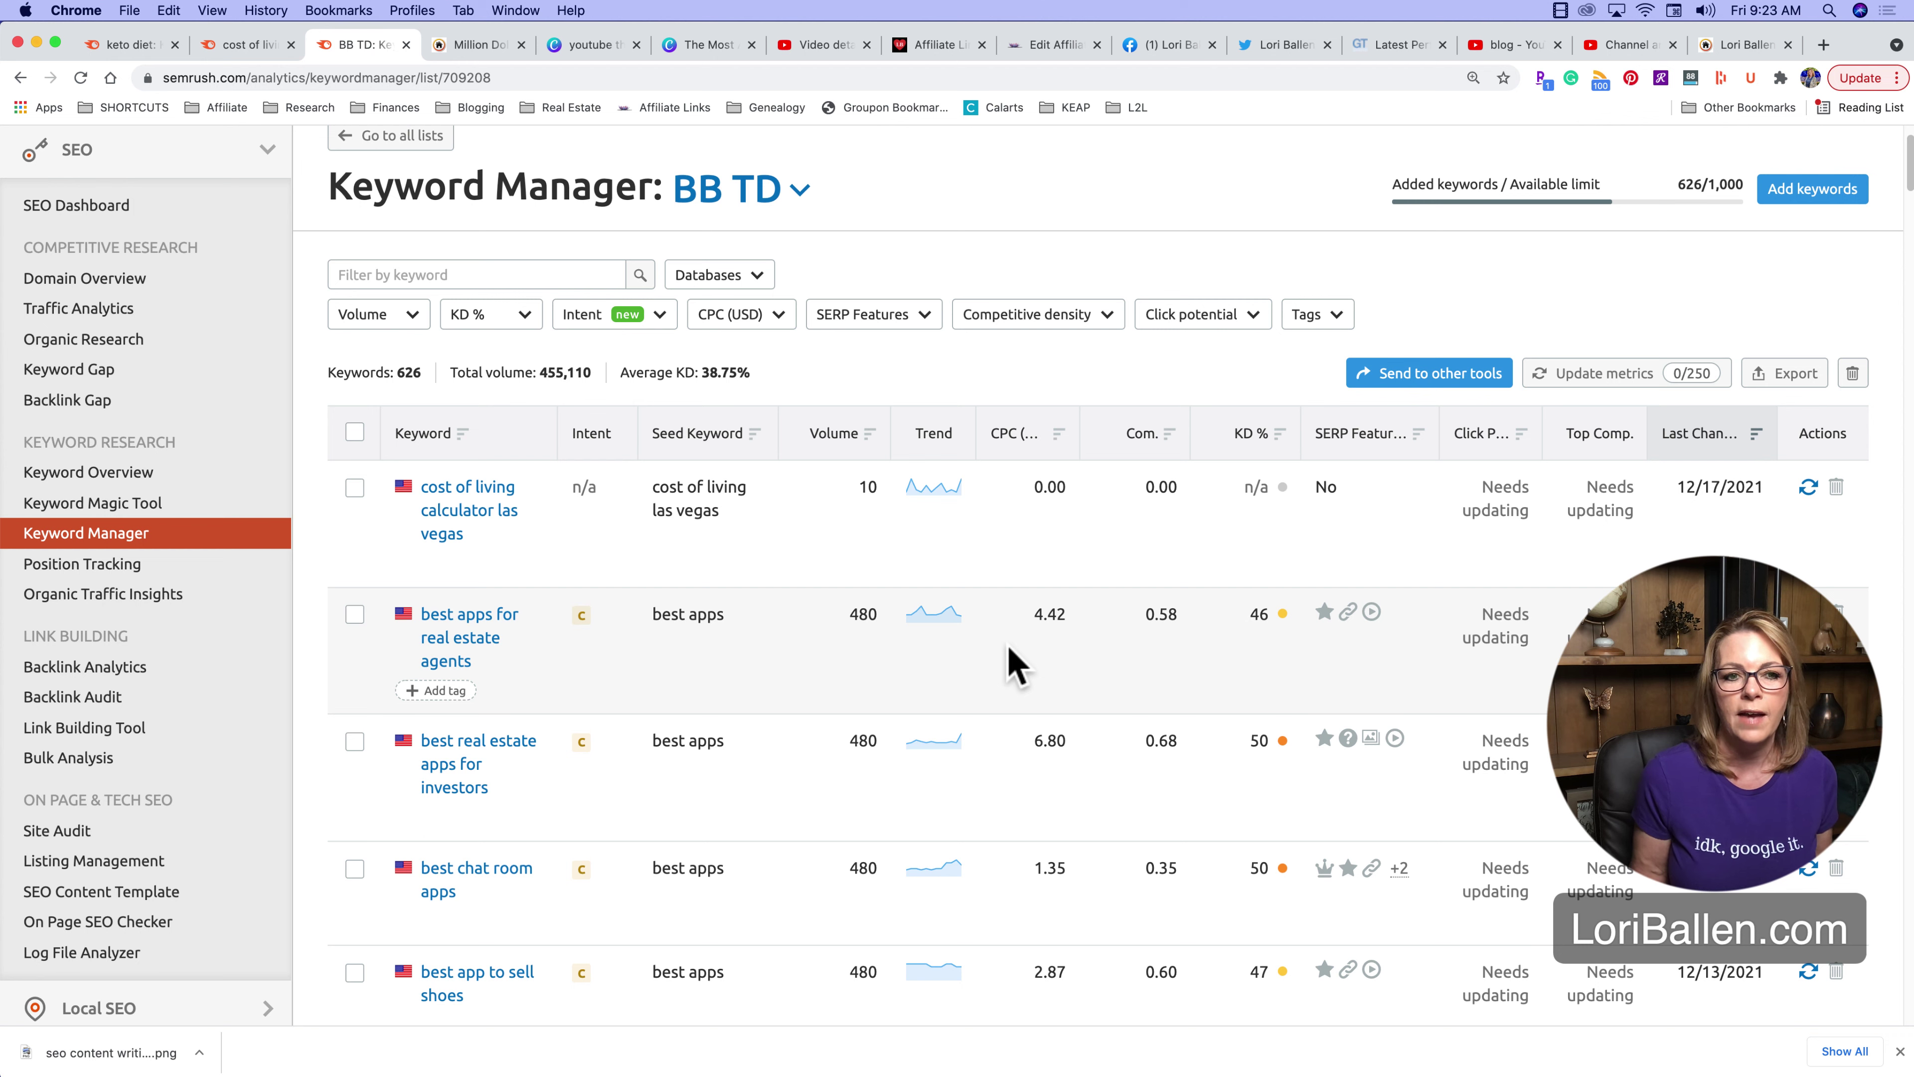
{"action": "scroll", "coordinate": [1014, 664], "scroll_direction": "up", "scroll_amount": 2}
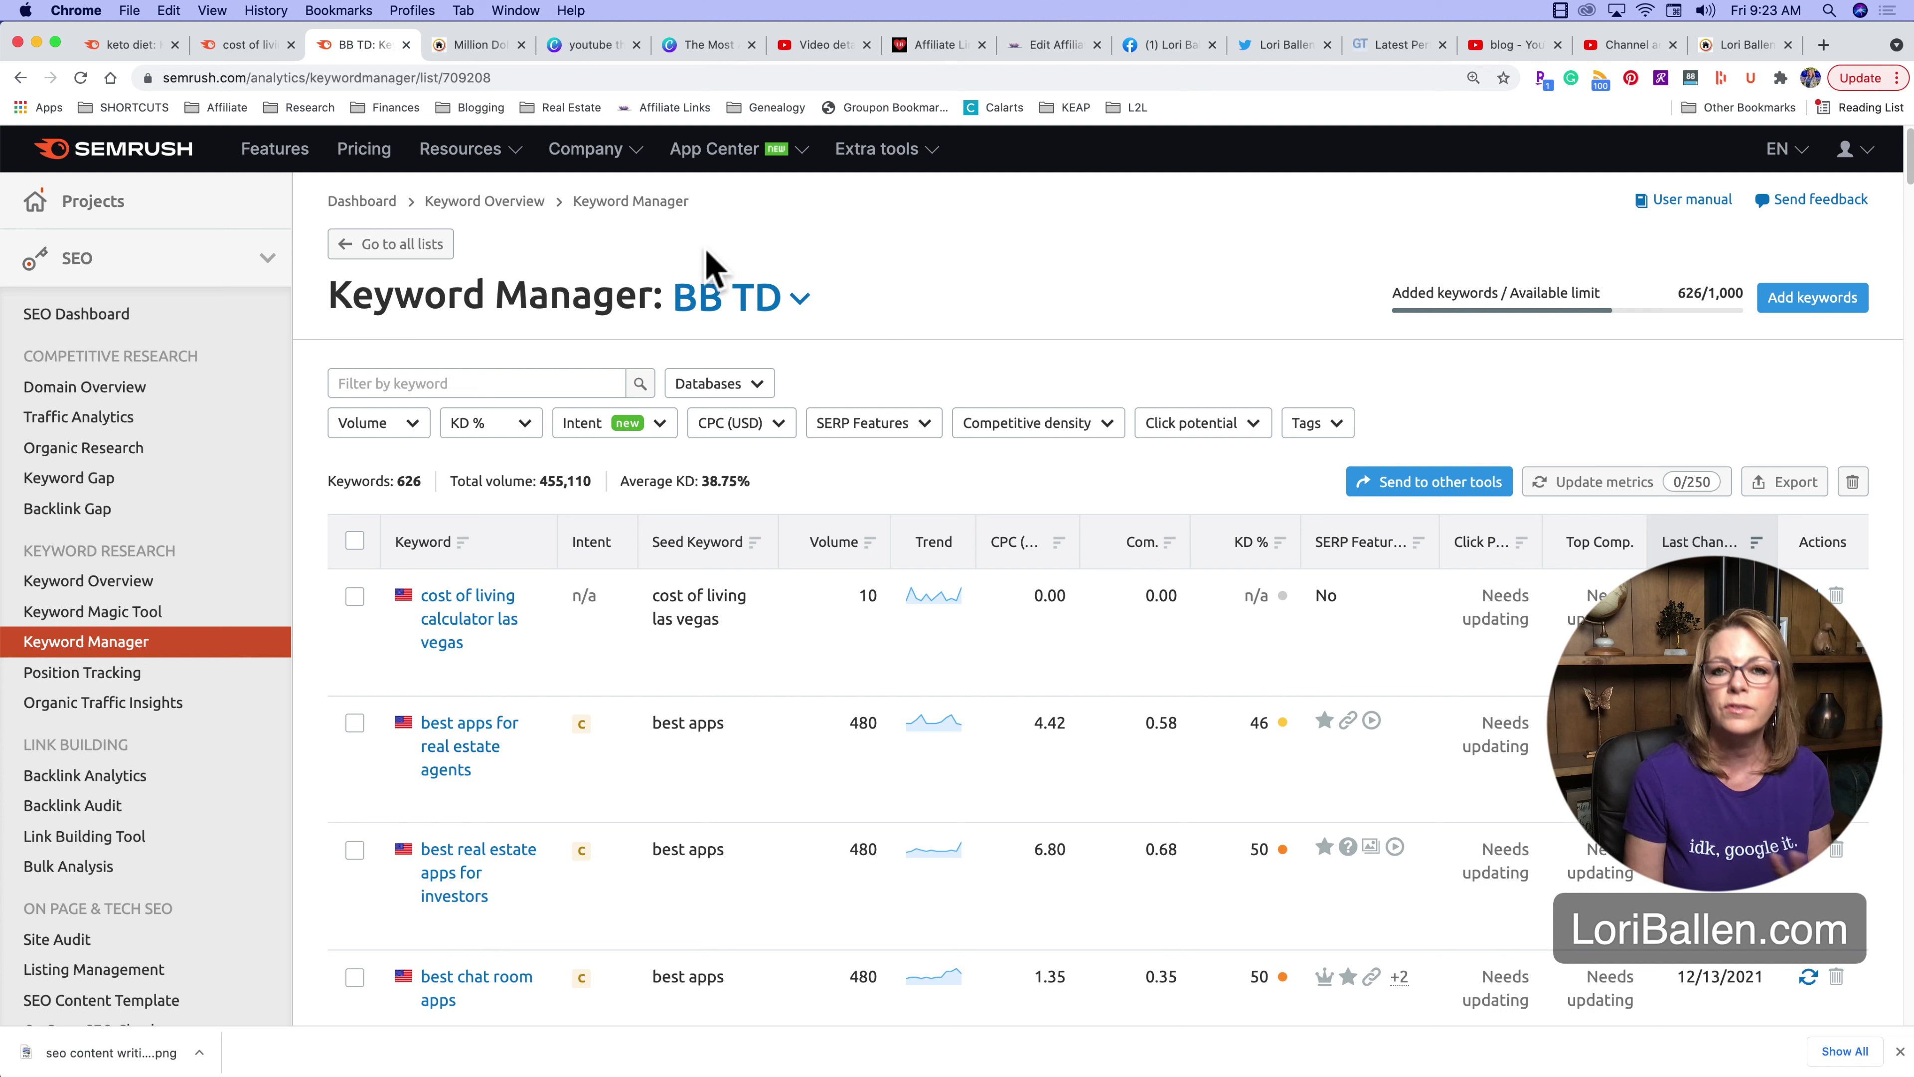
Return to the Semrush projects page, and search Google in a new browser tab for "san diego real estate"
{"action": "left_click", "coordinate": [109, 158]}
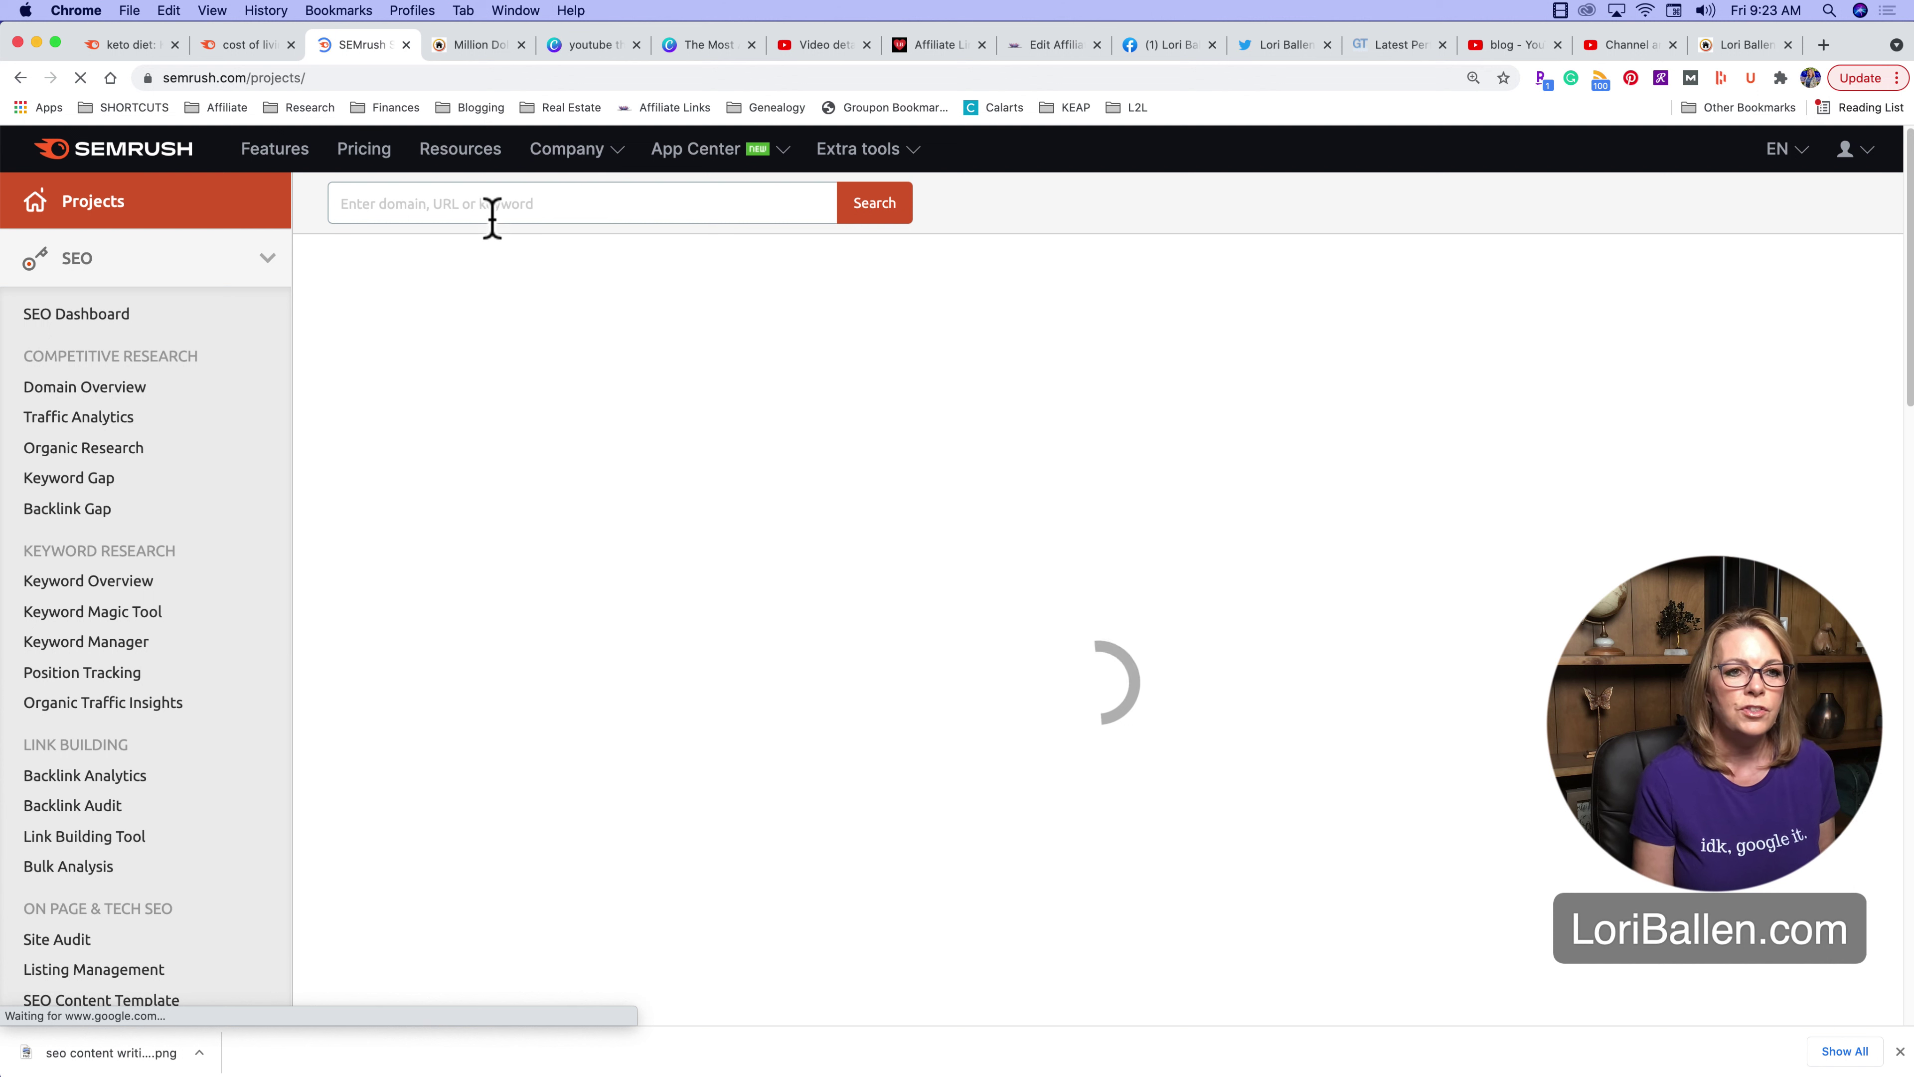
{"action": "left_click", "coordinate": [492, 213]}
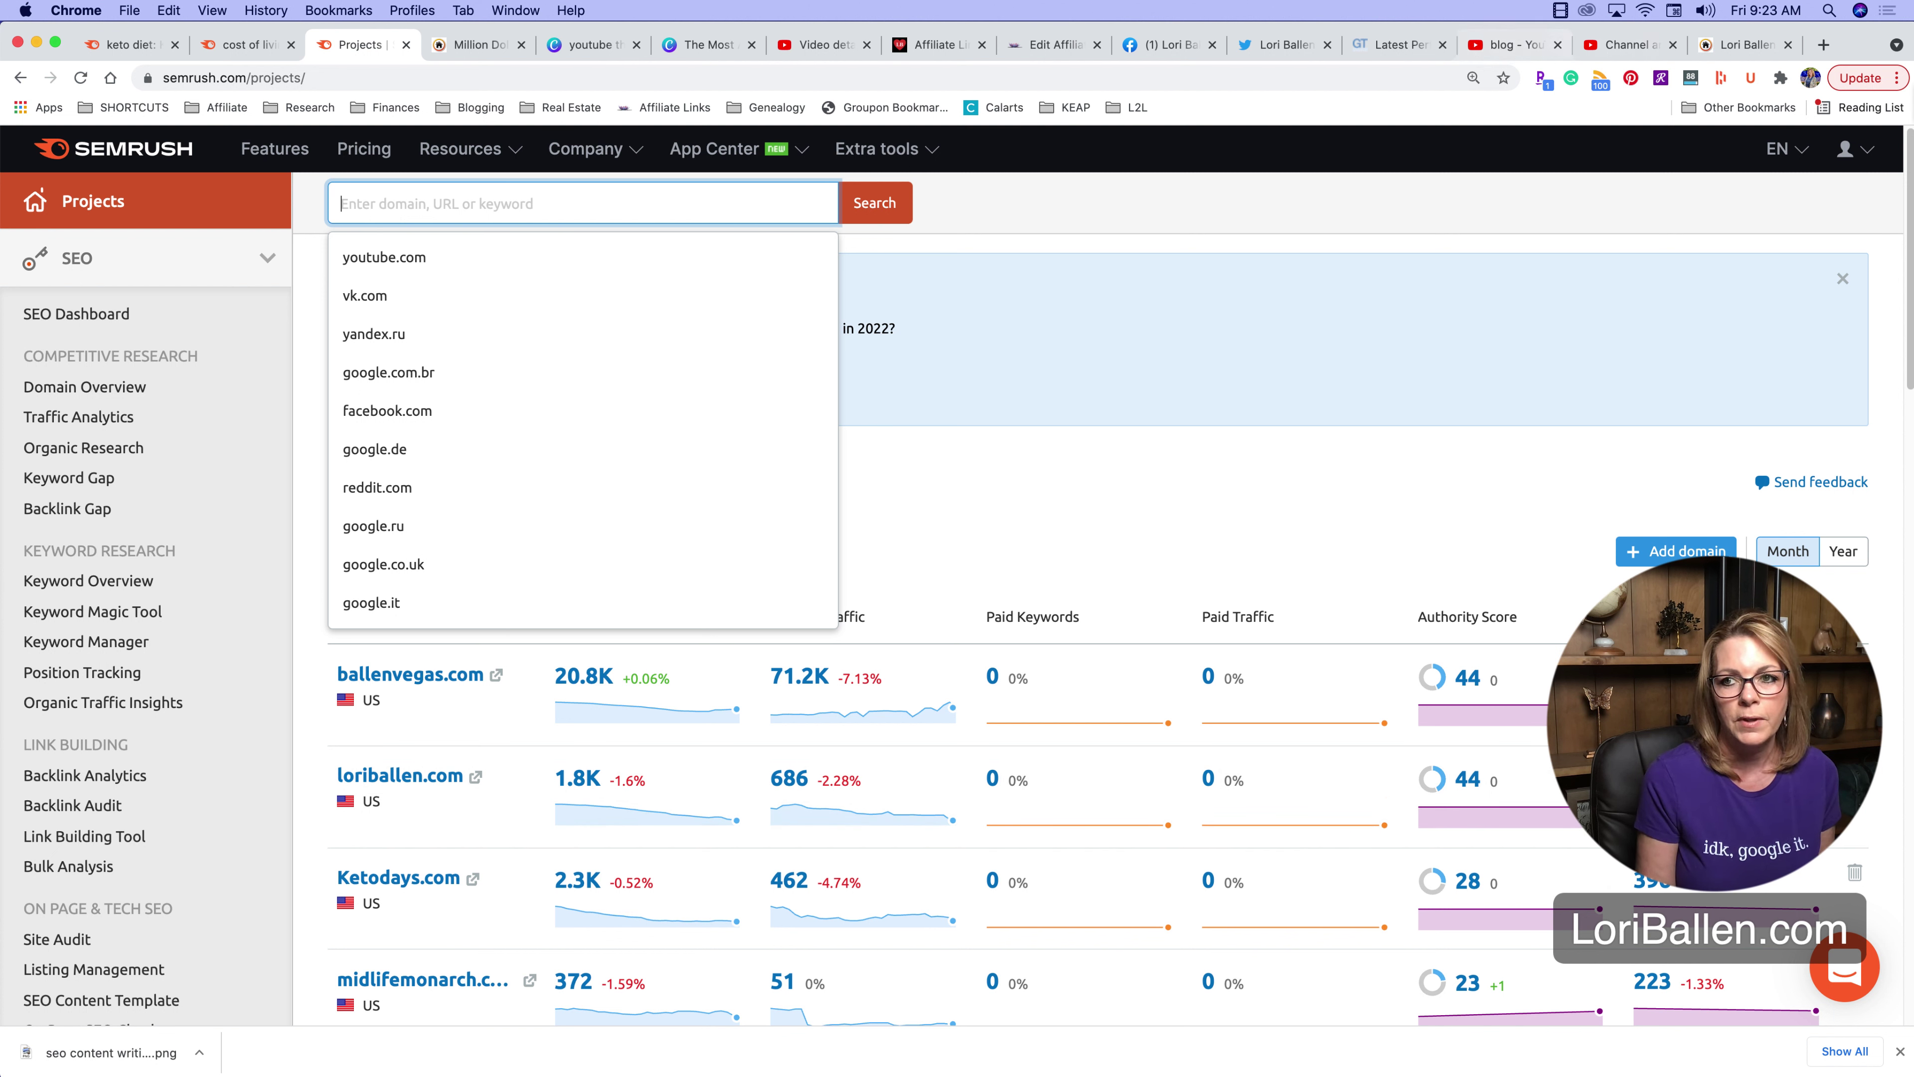
{"action": "left_click", "coordinate": [1825, 45]}
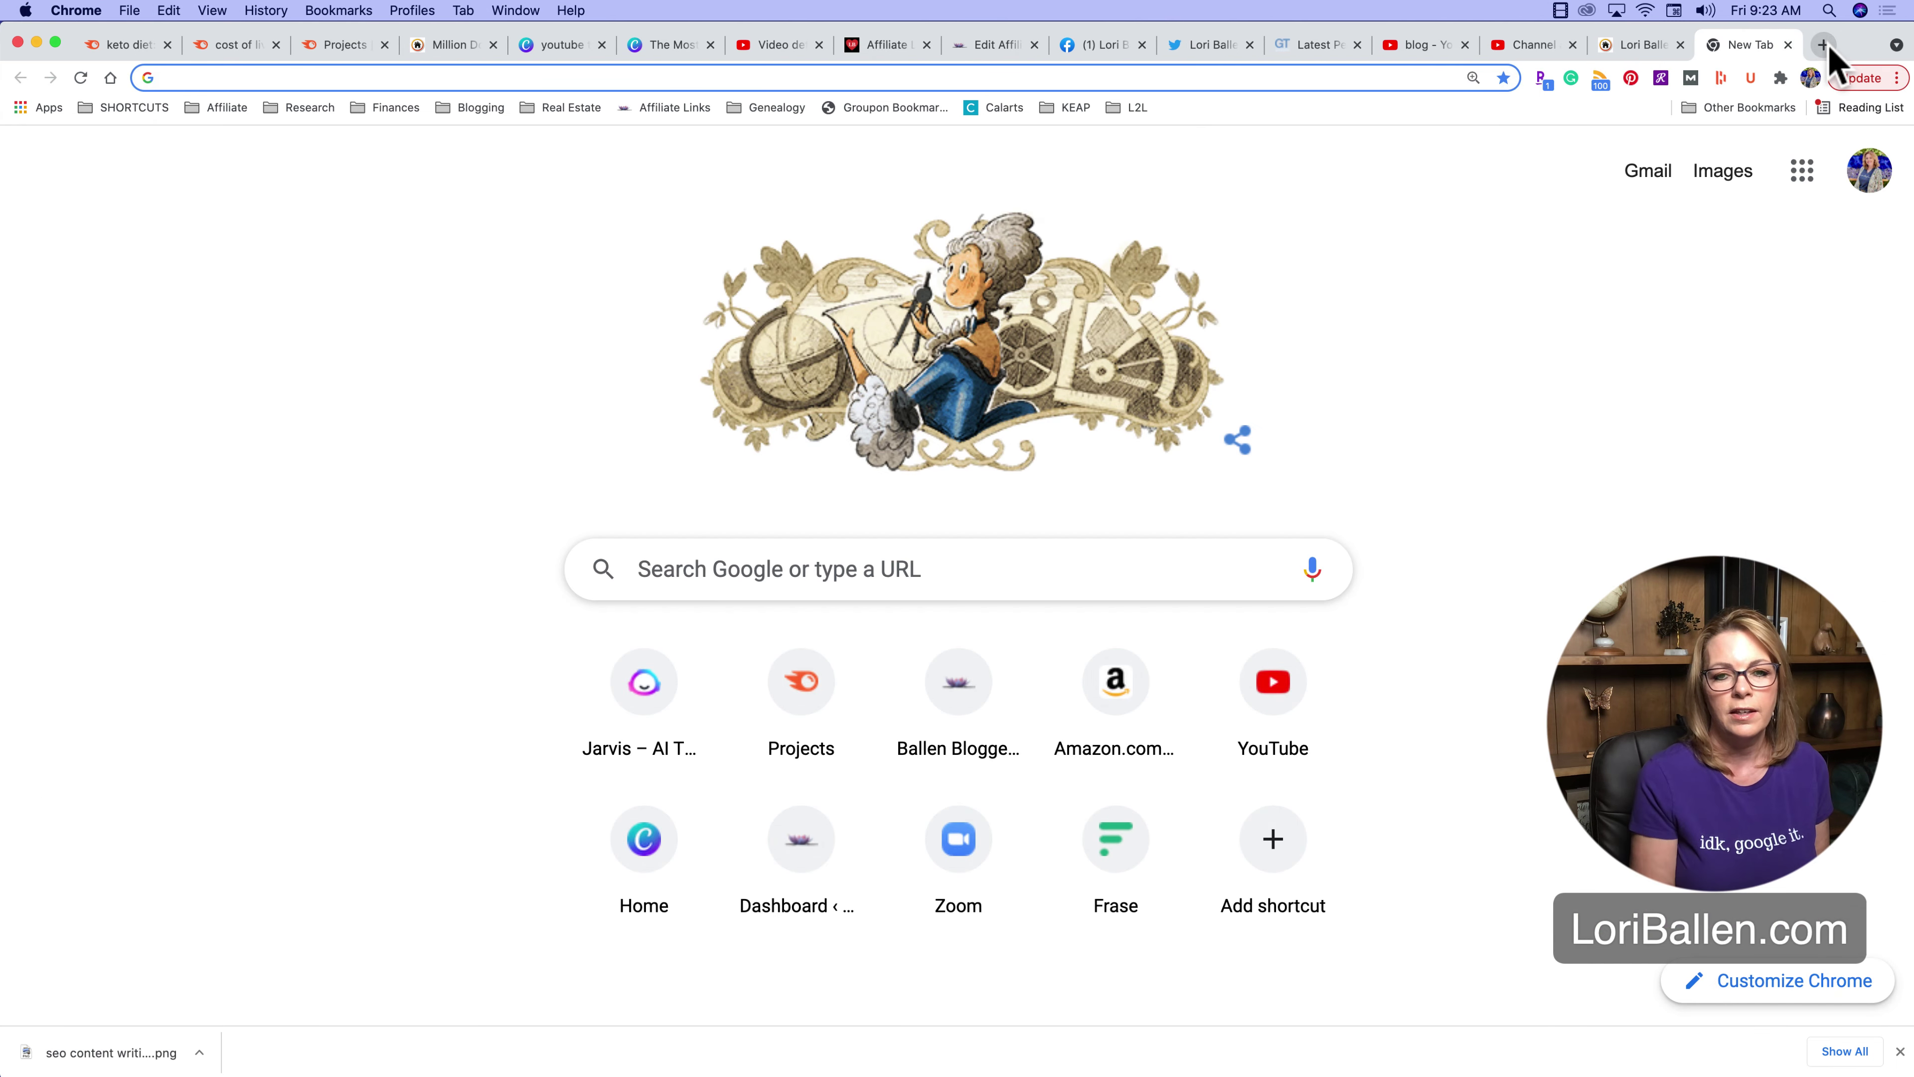
{"action": "type", "text": "san d"}
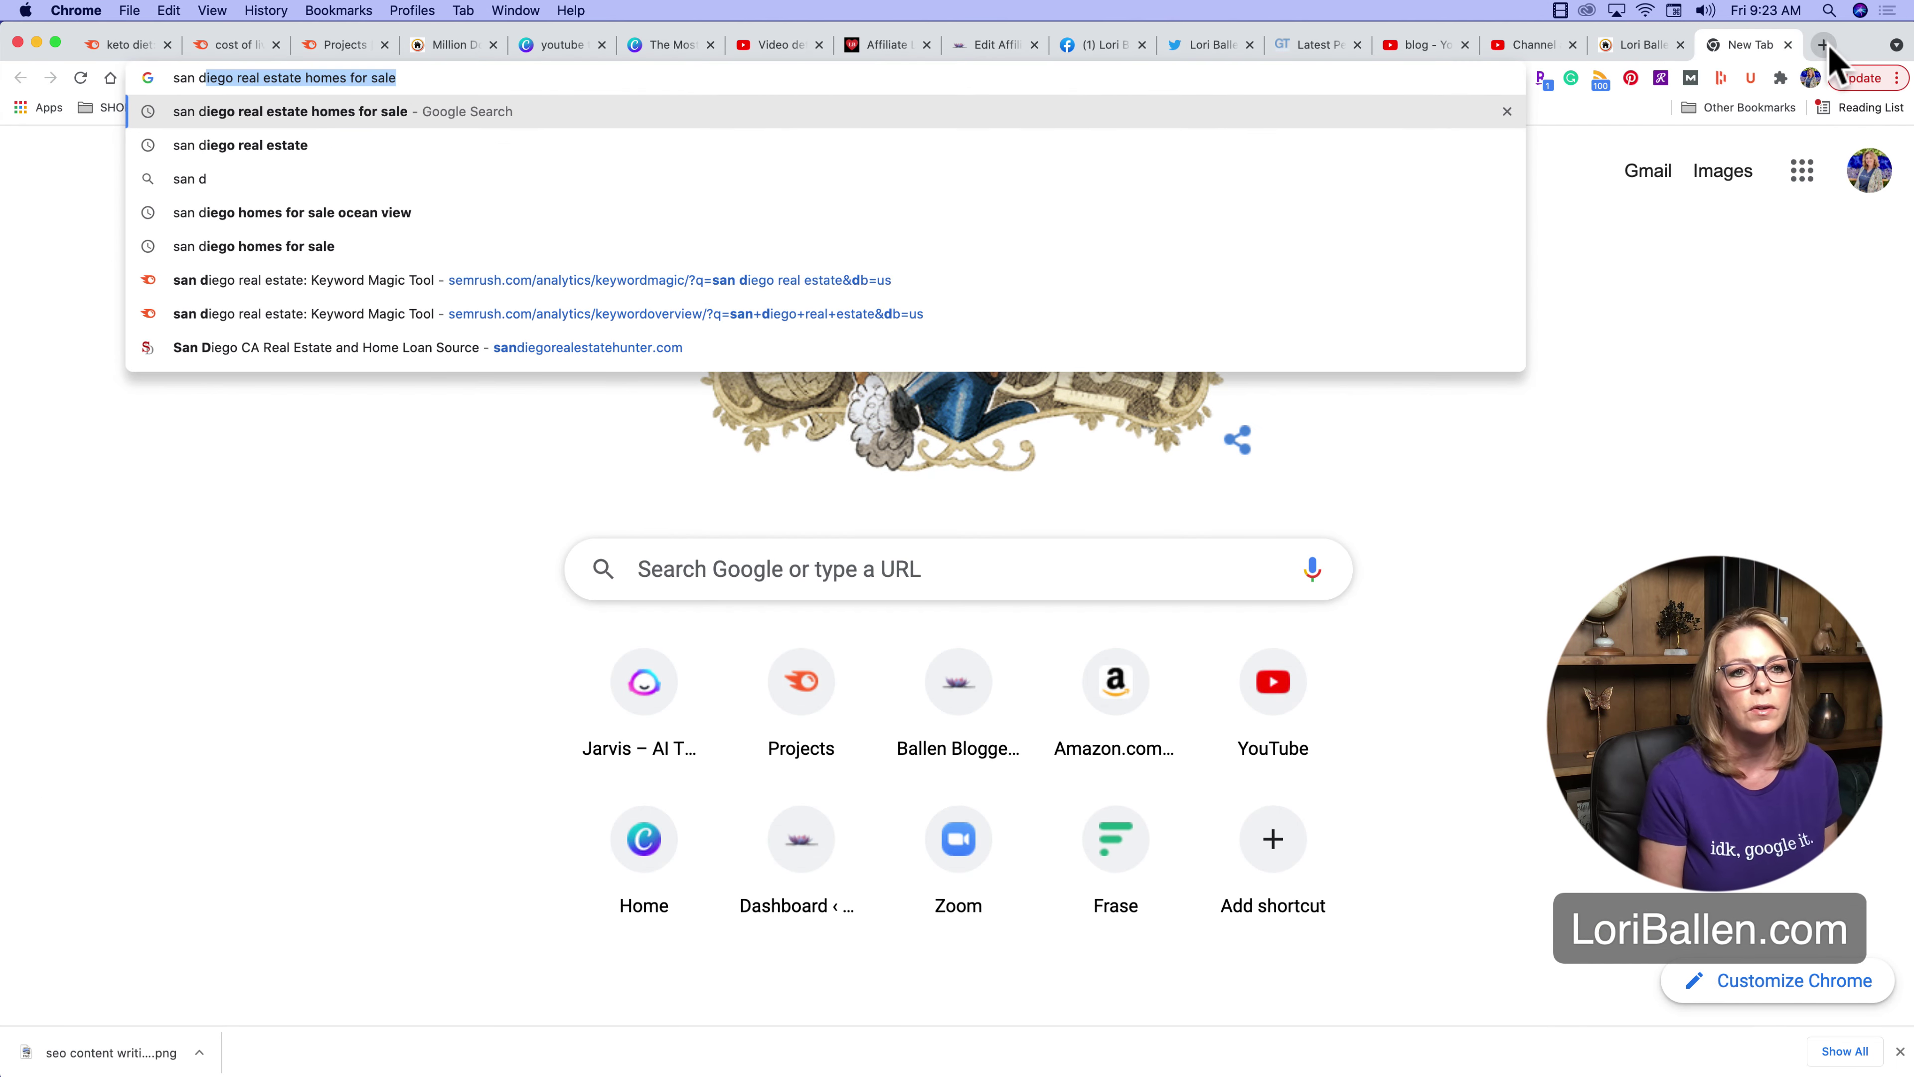
{"action": "type", "text": "iego real estate"}
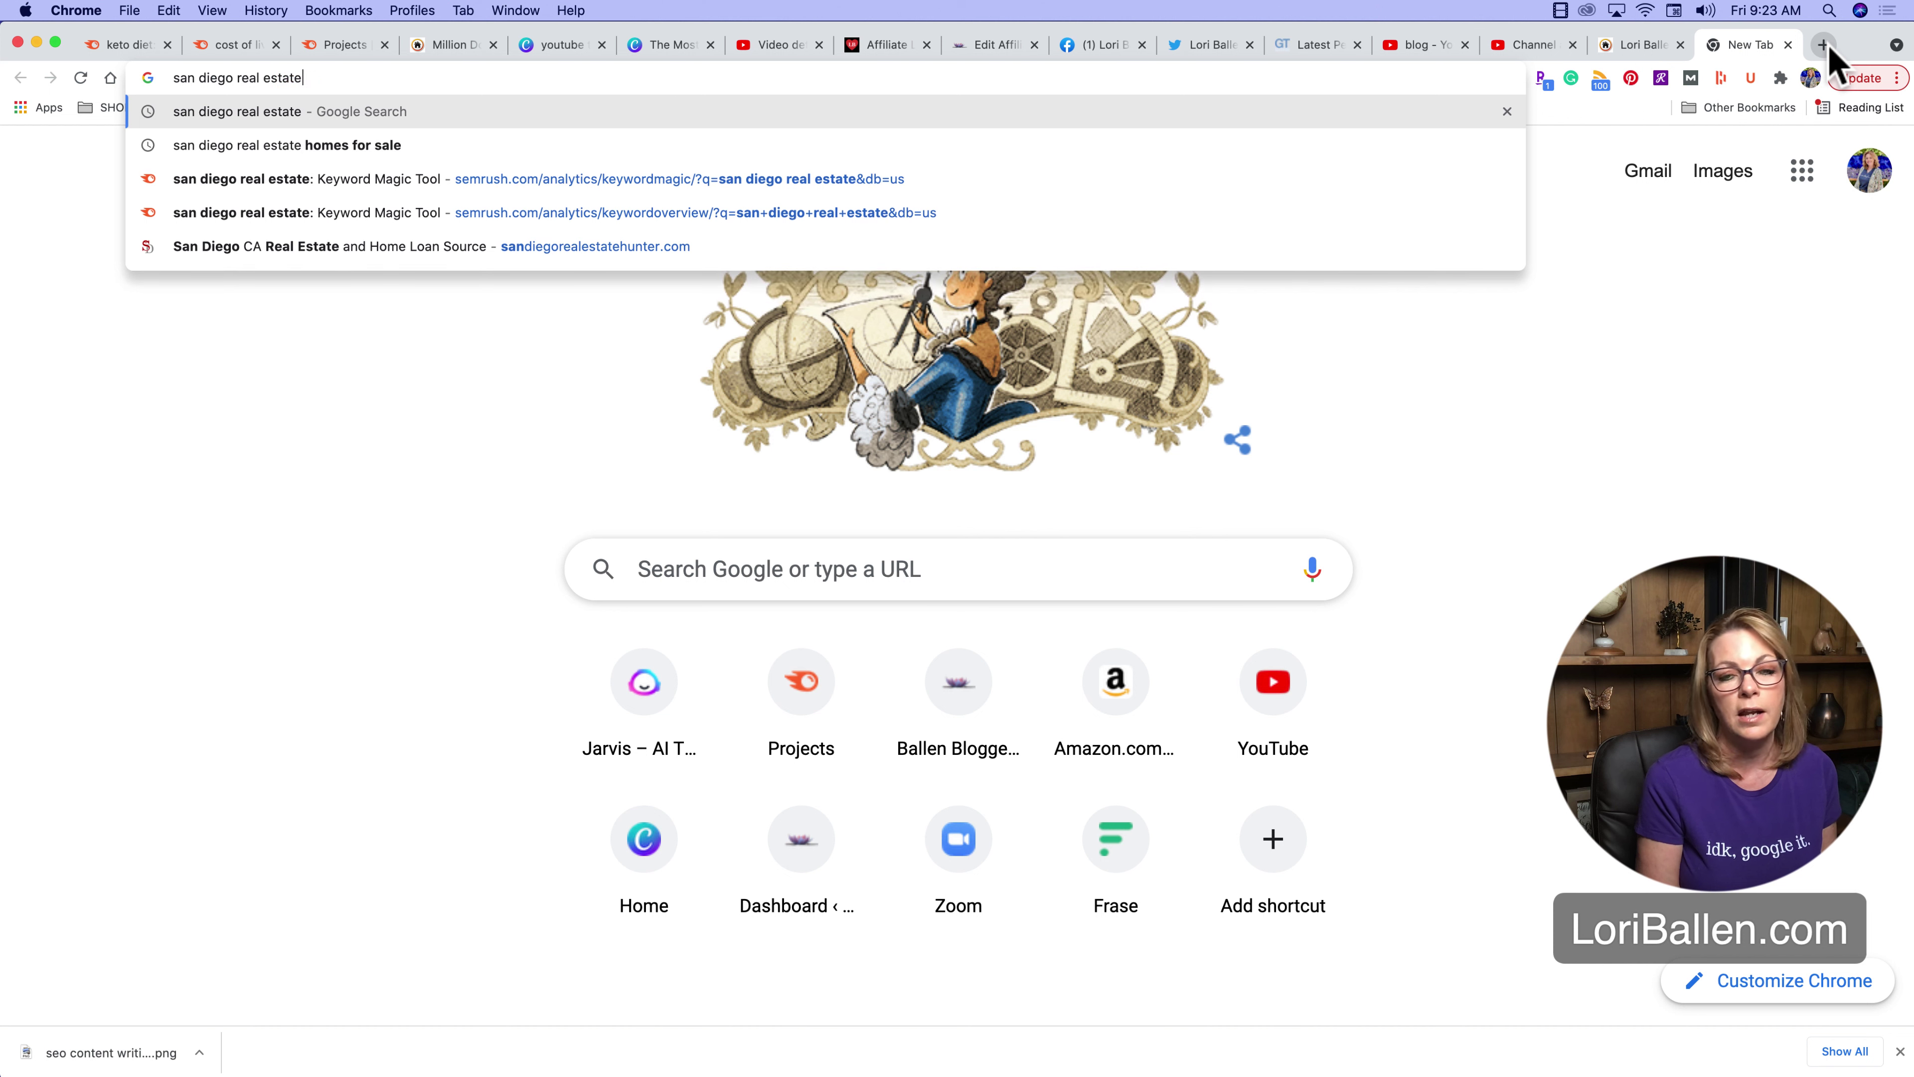
{"action": "key", "text": "Return"}
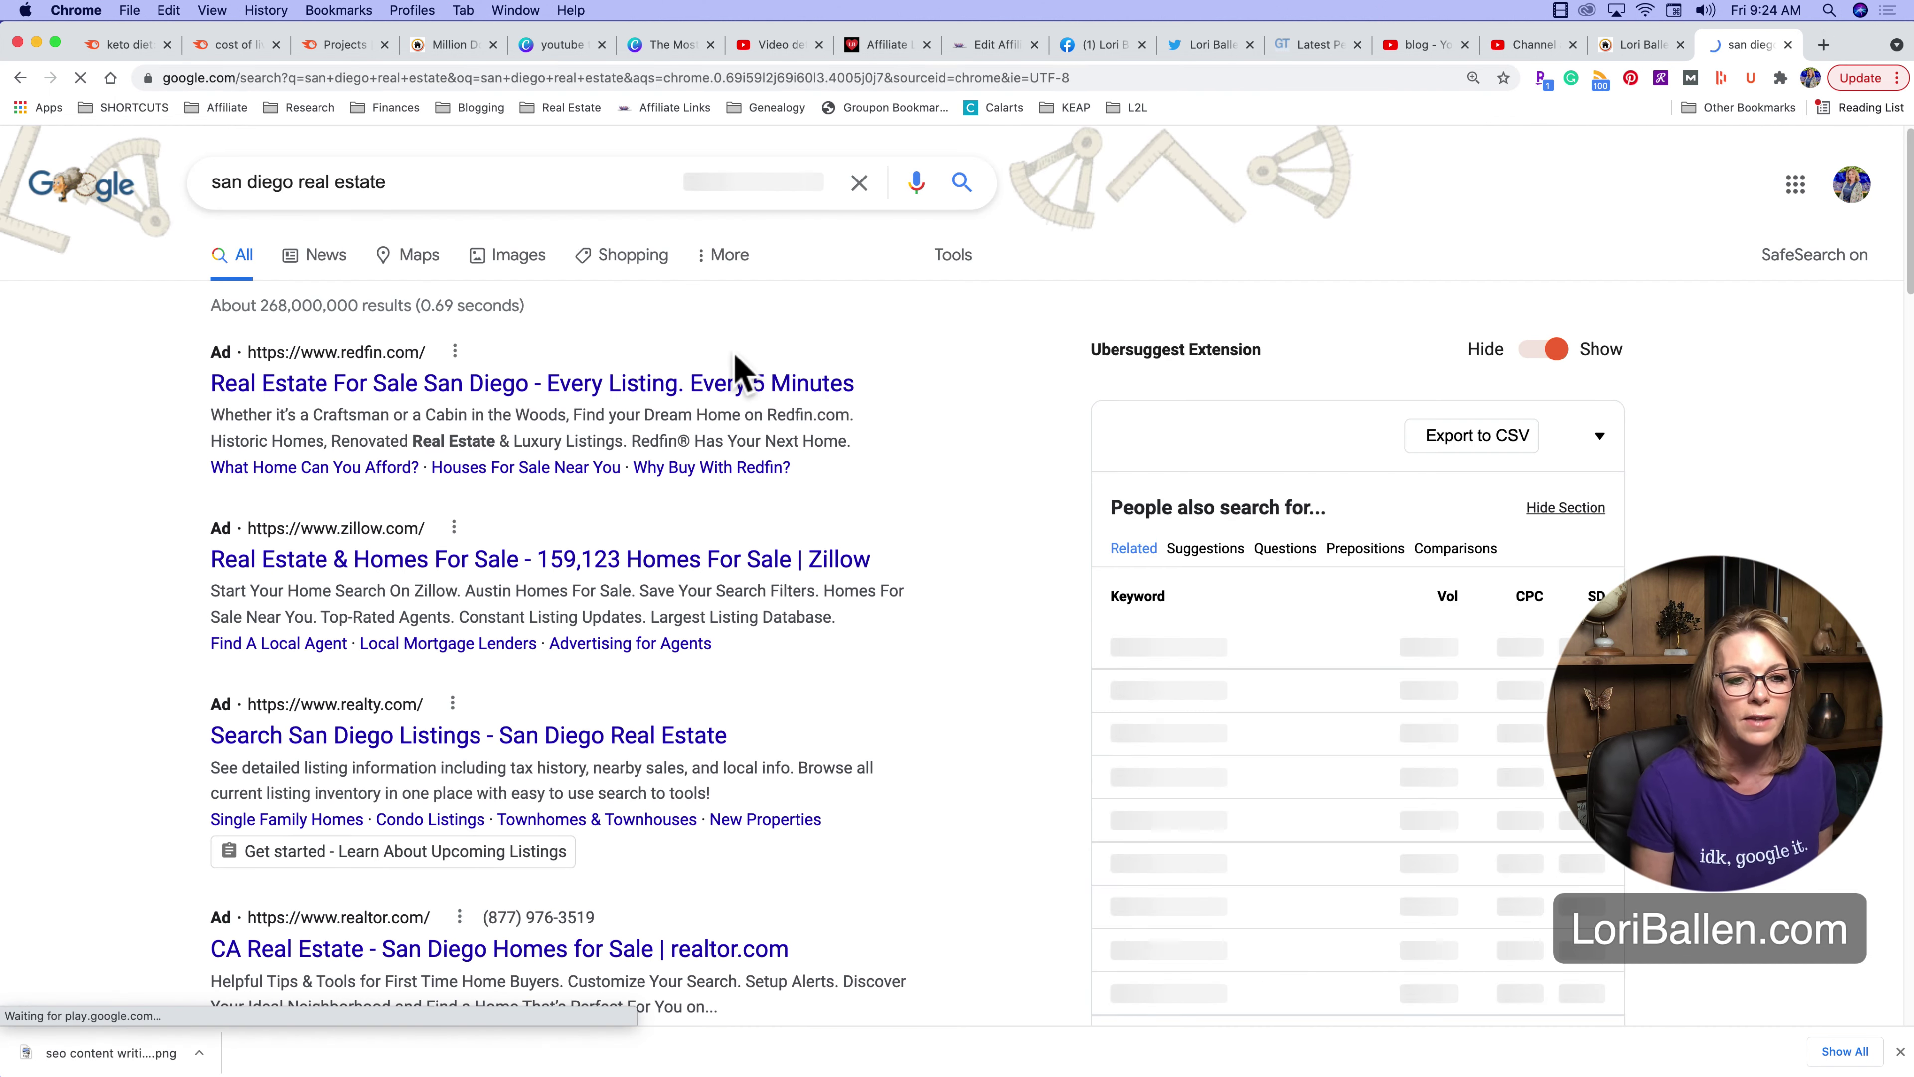
Examine which sites rank for San Diego real estate, comparing their domain authority and estimated visits to find a smaller local competitor
{"action": "scroll", "coordinate": [509, 494], "scroll_direction": "down", "scroll_amount": 9}
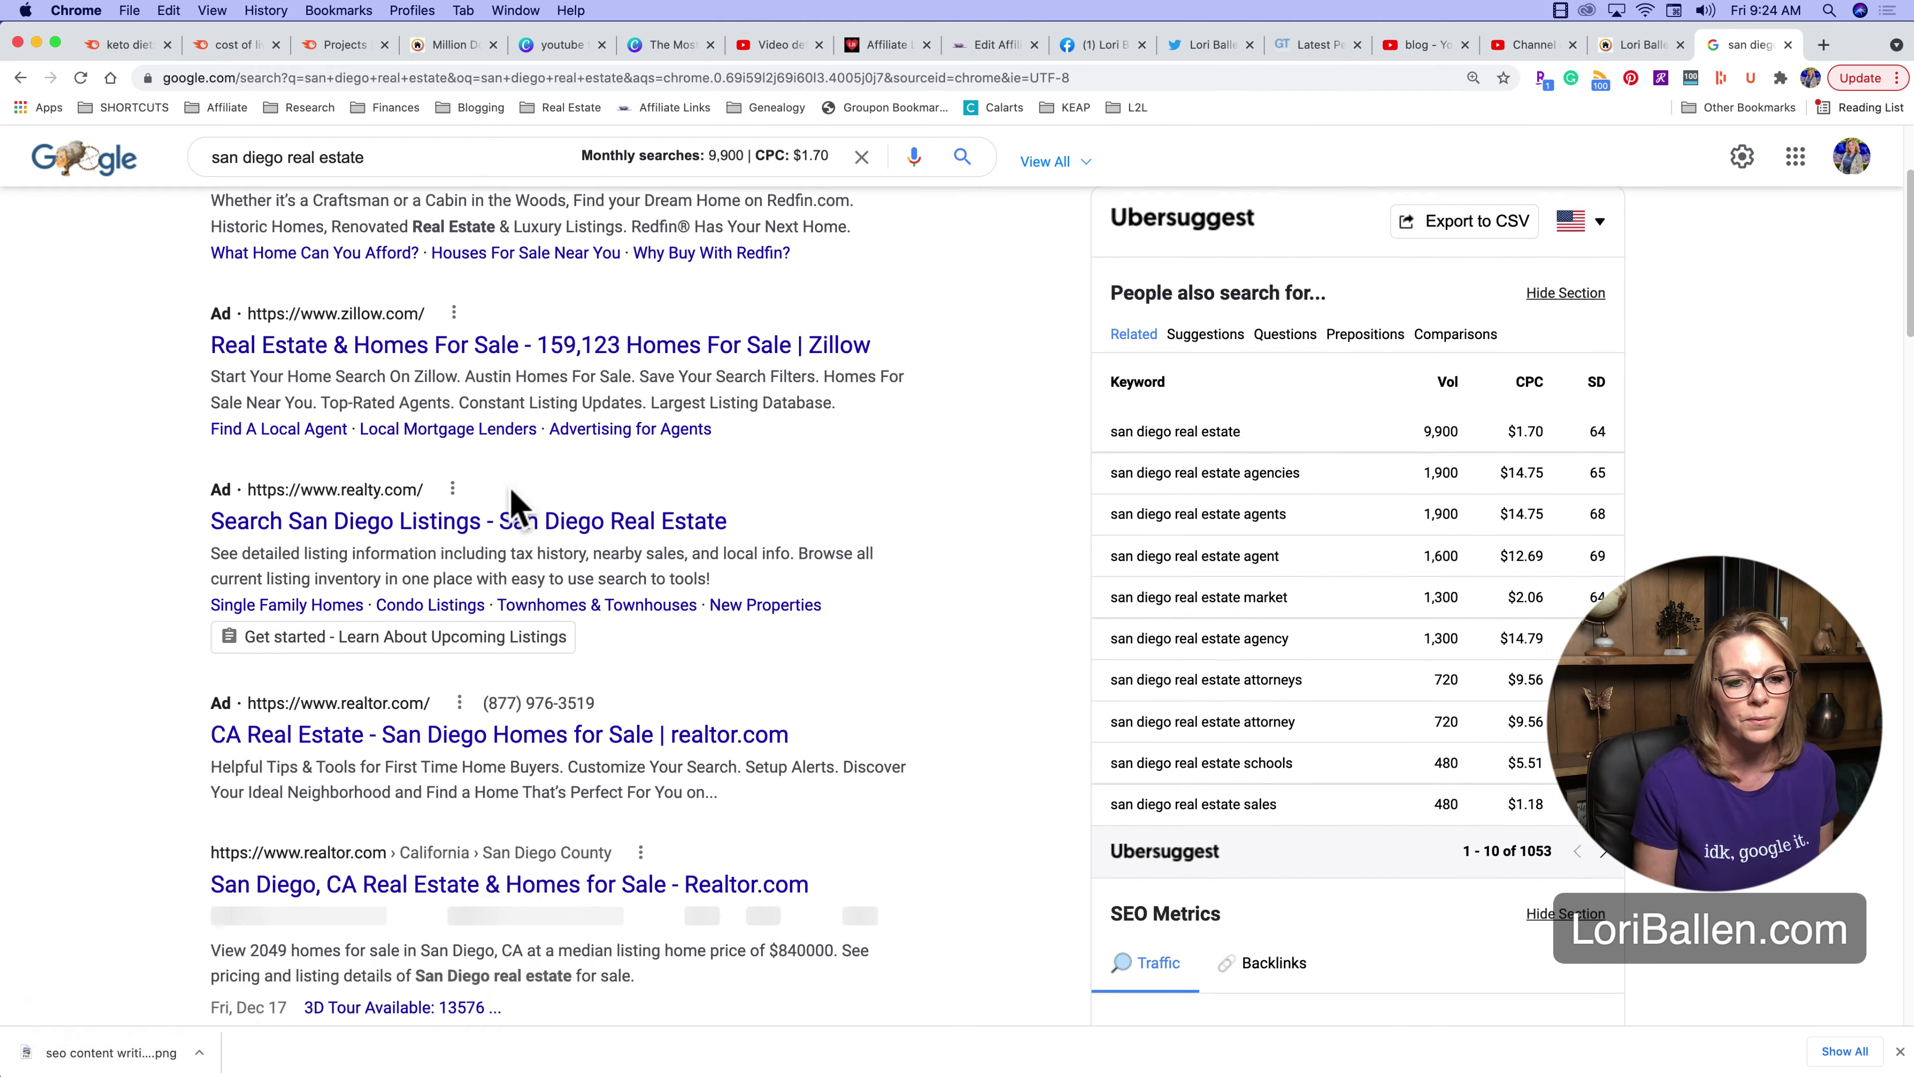
{"action": "scroll", "coordinate": [519, 514], "scroll_direction": "down", "scroll_amount": 7}
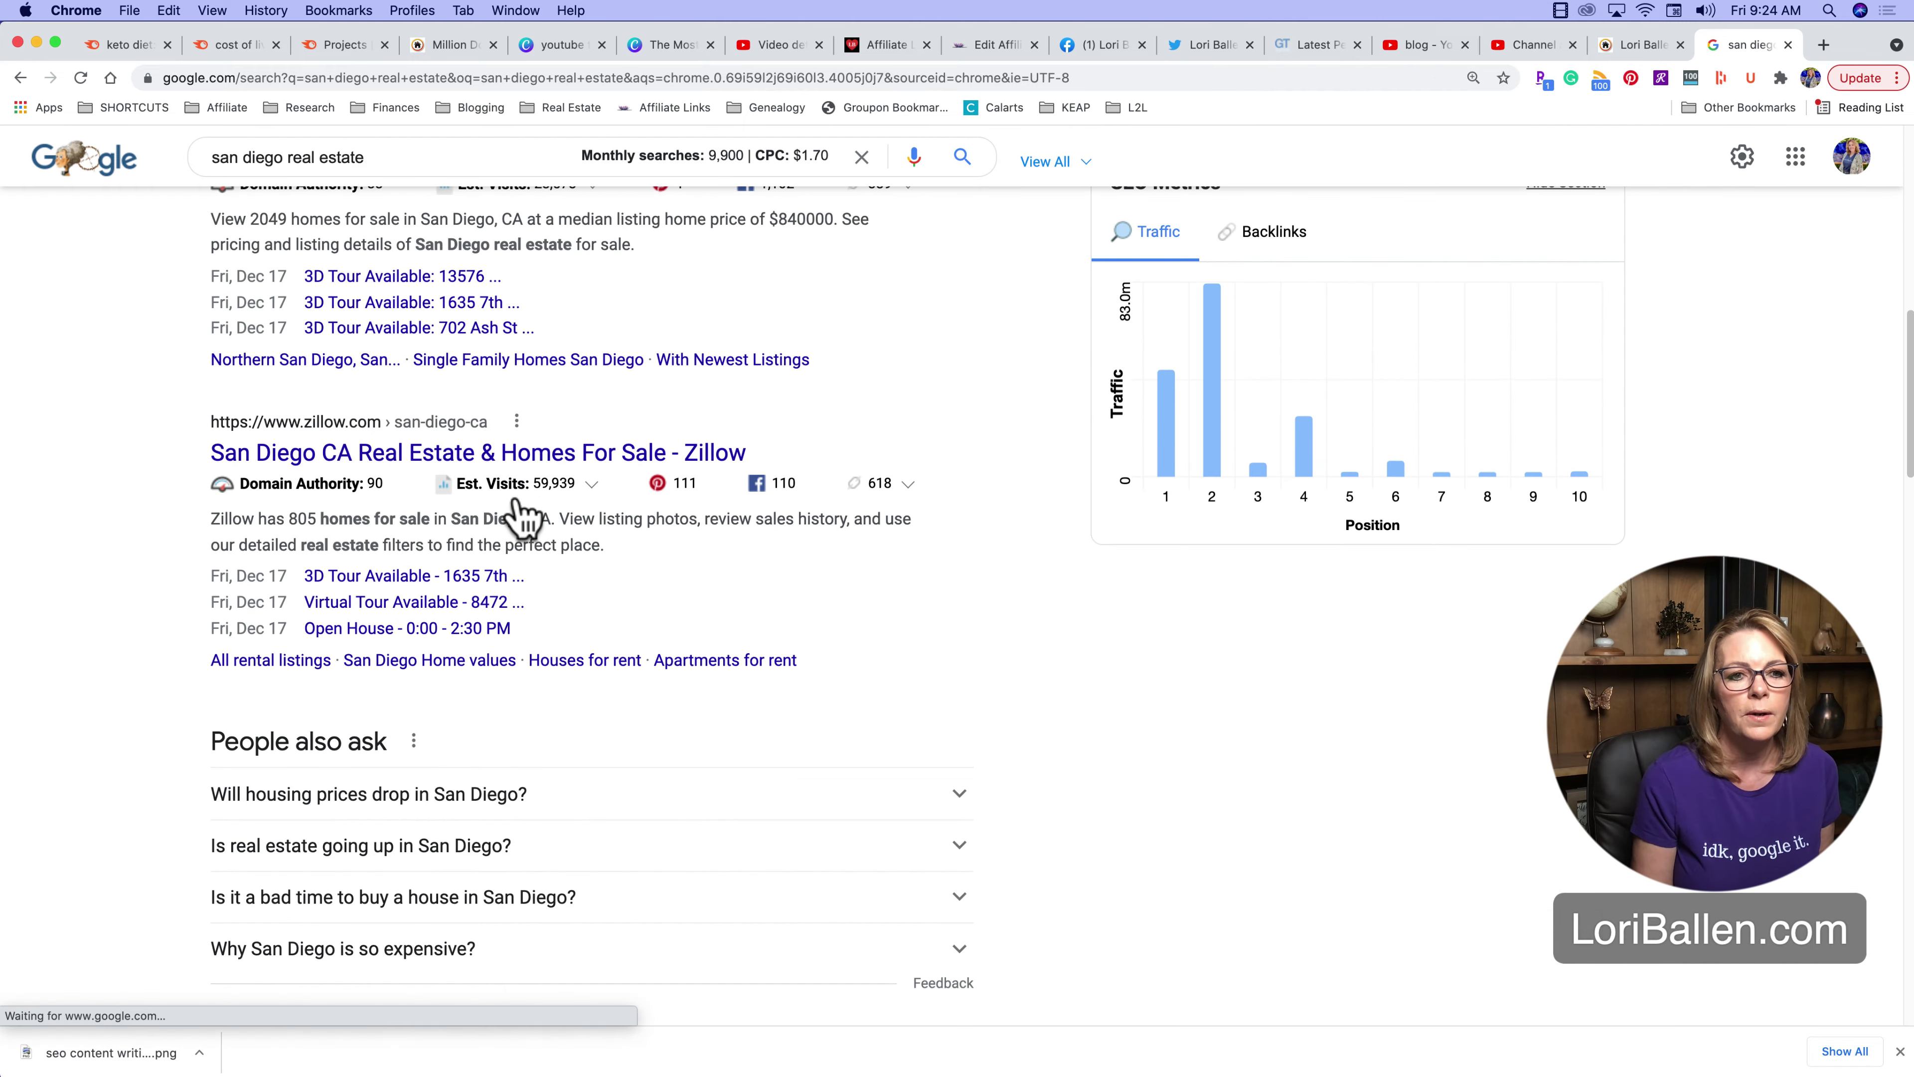
{"action": "scroll", "coordinate": [524, 519], "scroll_direction": "down", "scroll_amount": 8}
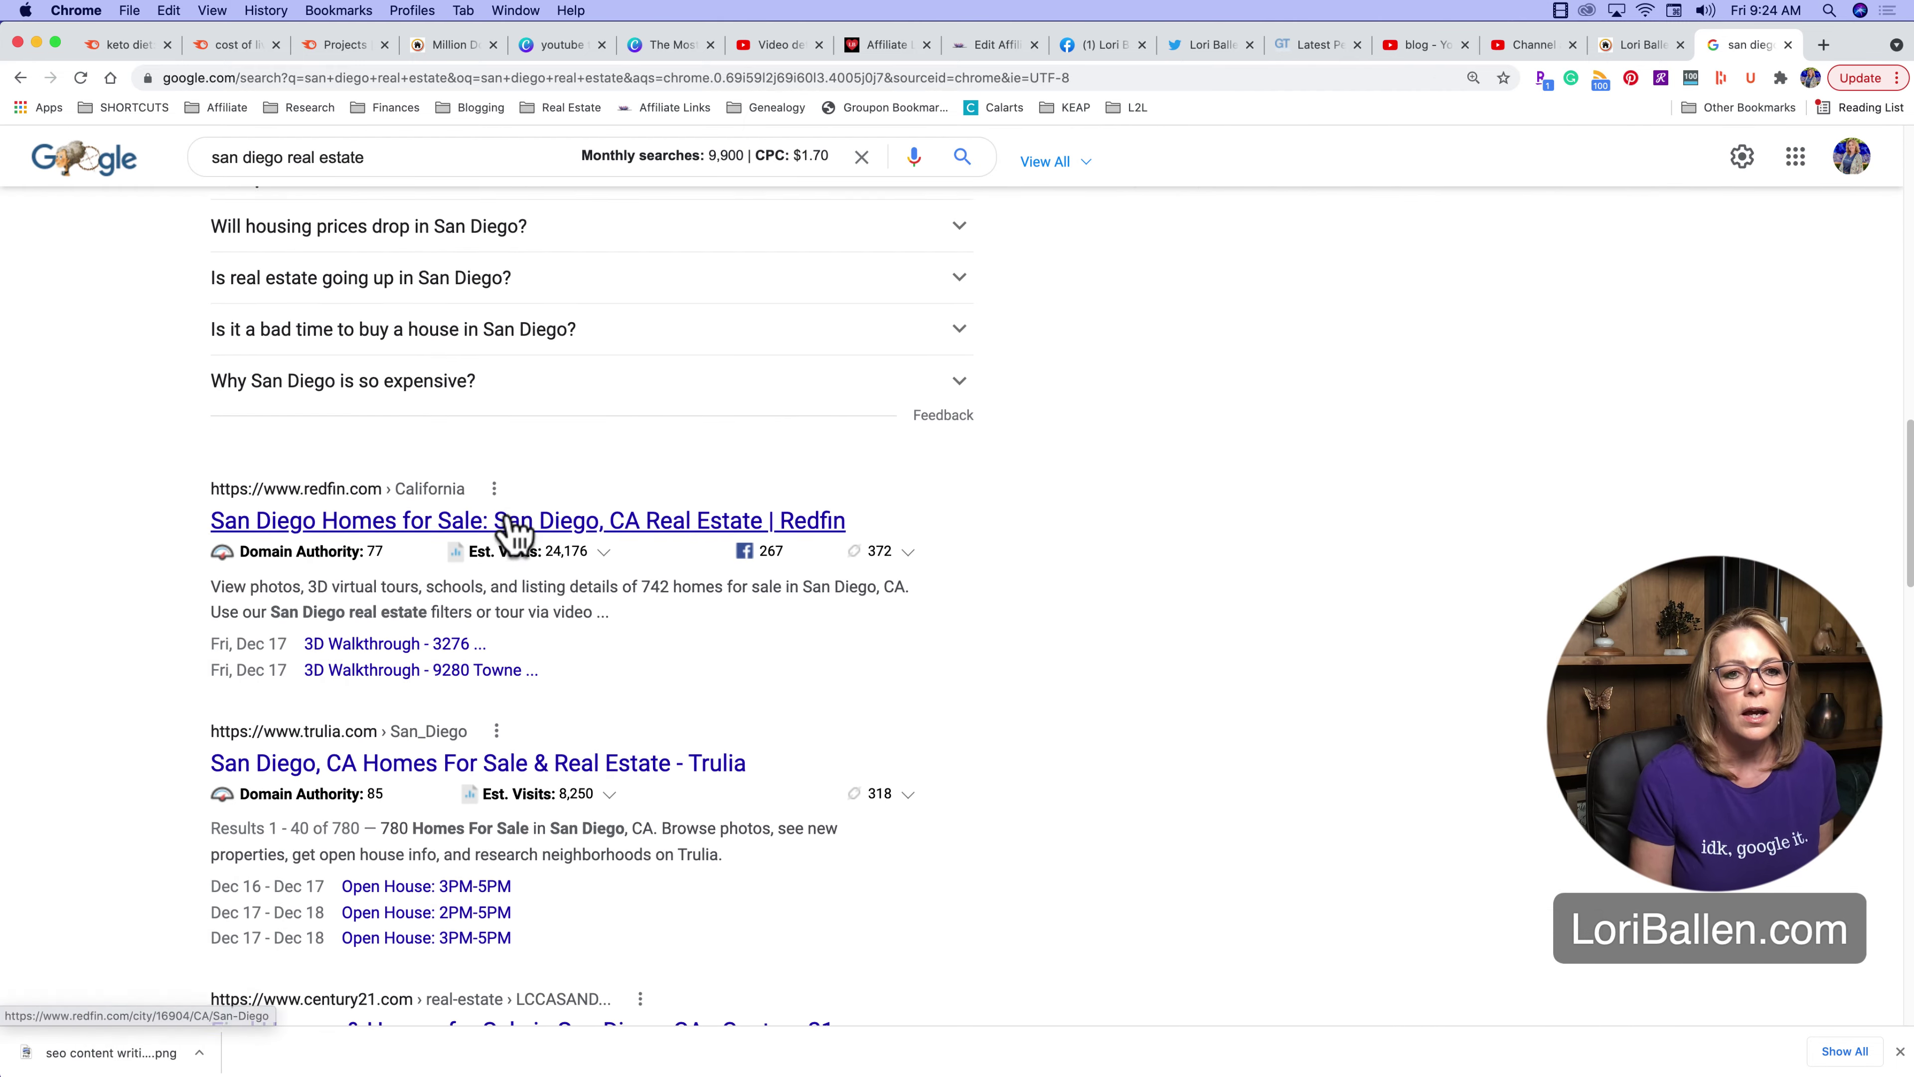
{"action": "scroll", "coordinate": [520, 524], "scroll_direction": "down", "scroll_amount": 8}
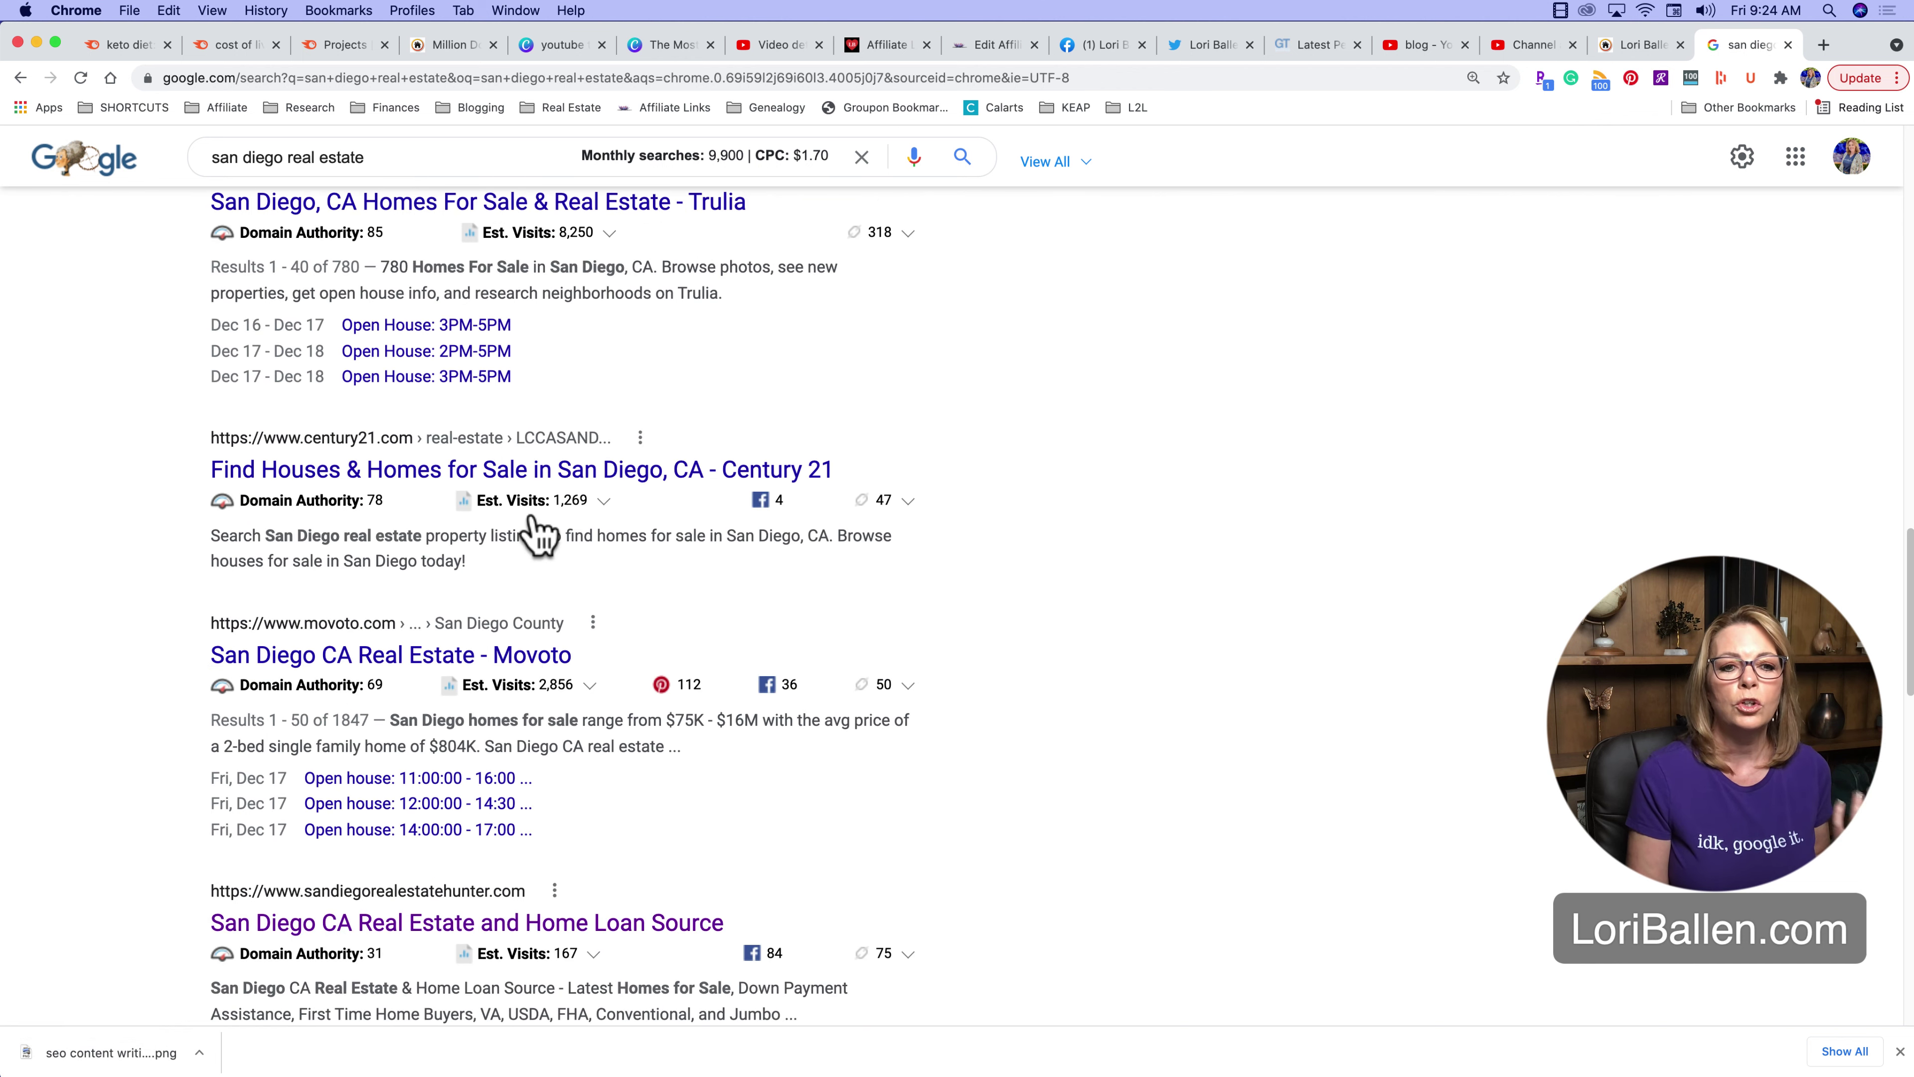
{"action": "scroll", "coordinate": [536, 539], "scroll_direction": "down", "scroll_amount": 3}
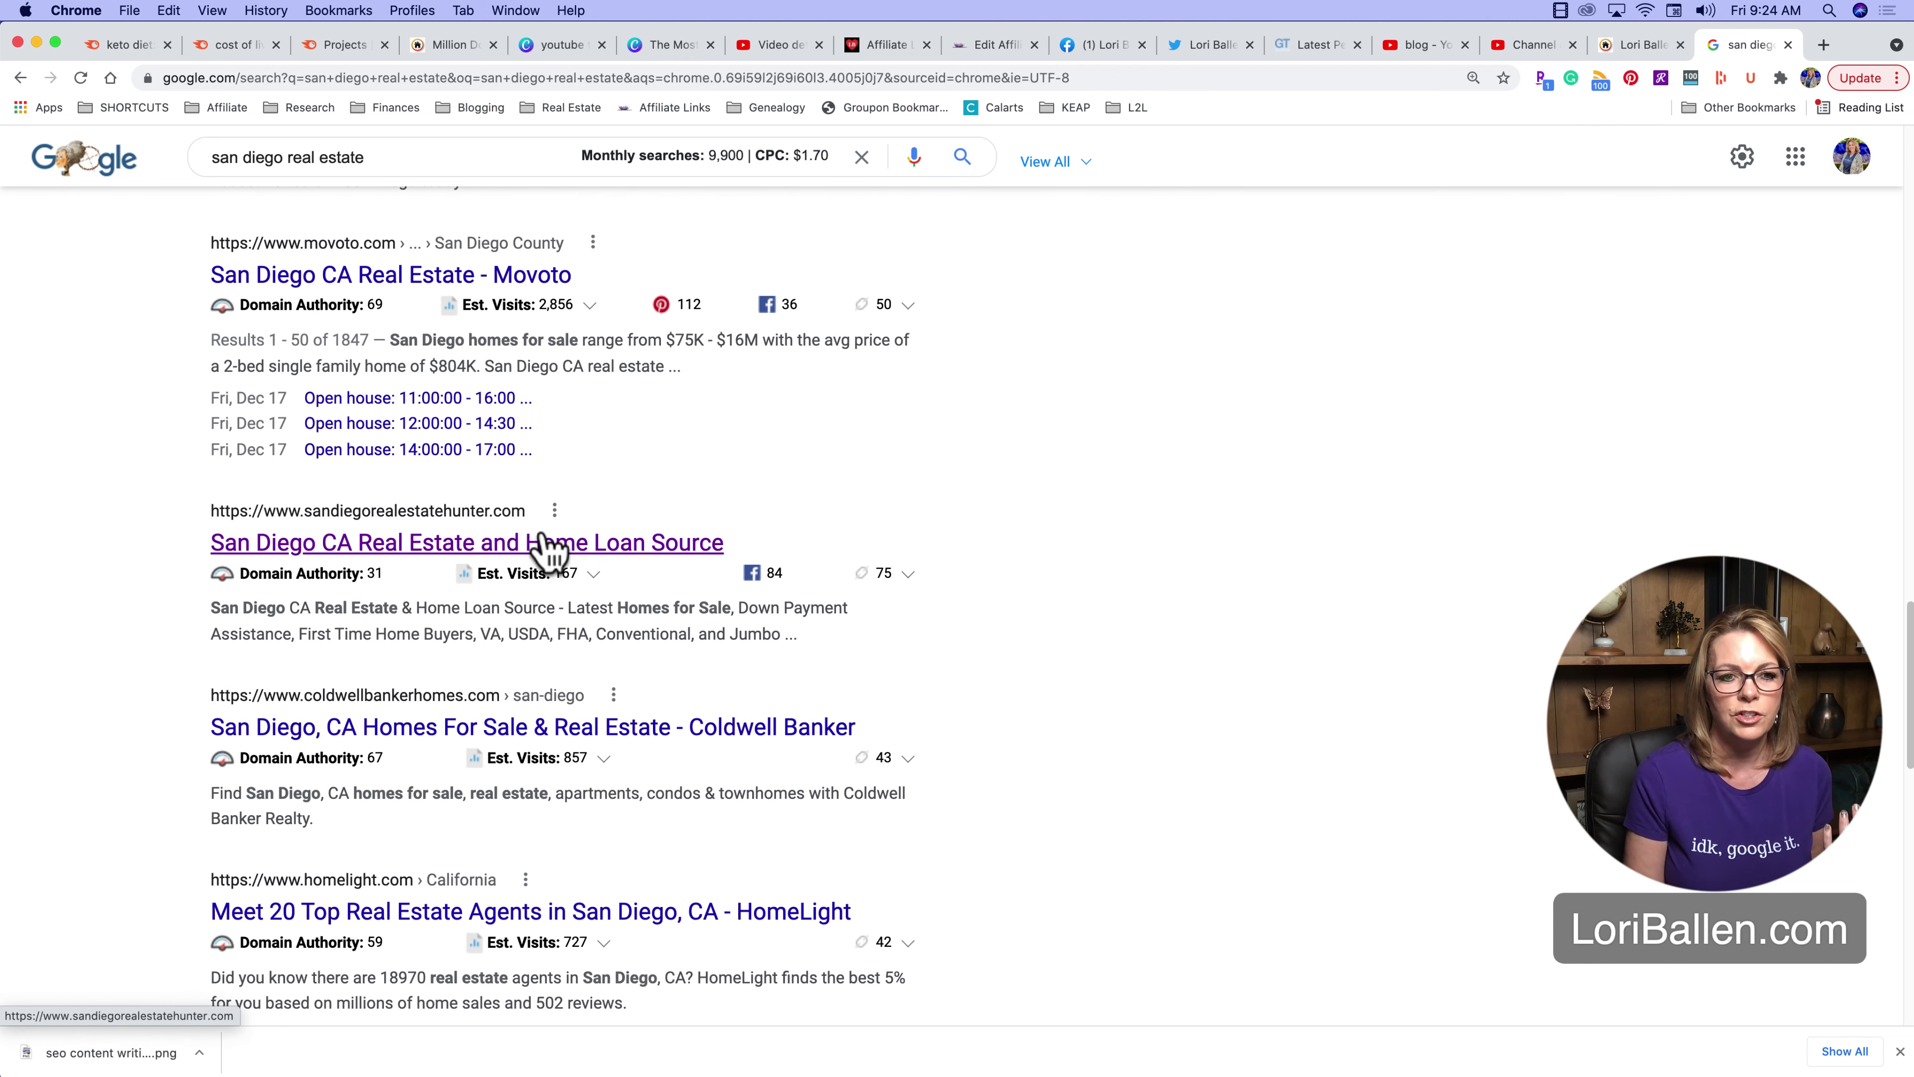
{"action": "scroll", "coordinate": [545, 547], "scroll_direction": "down", "scroll_amount": 1}
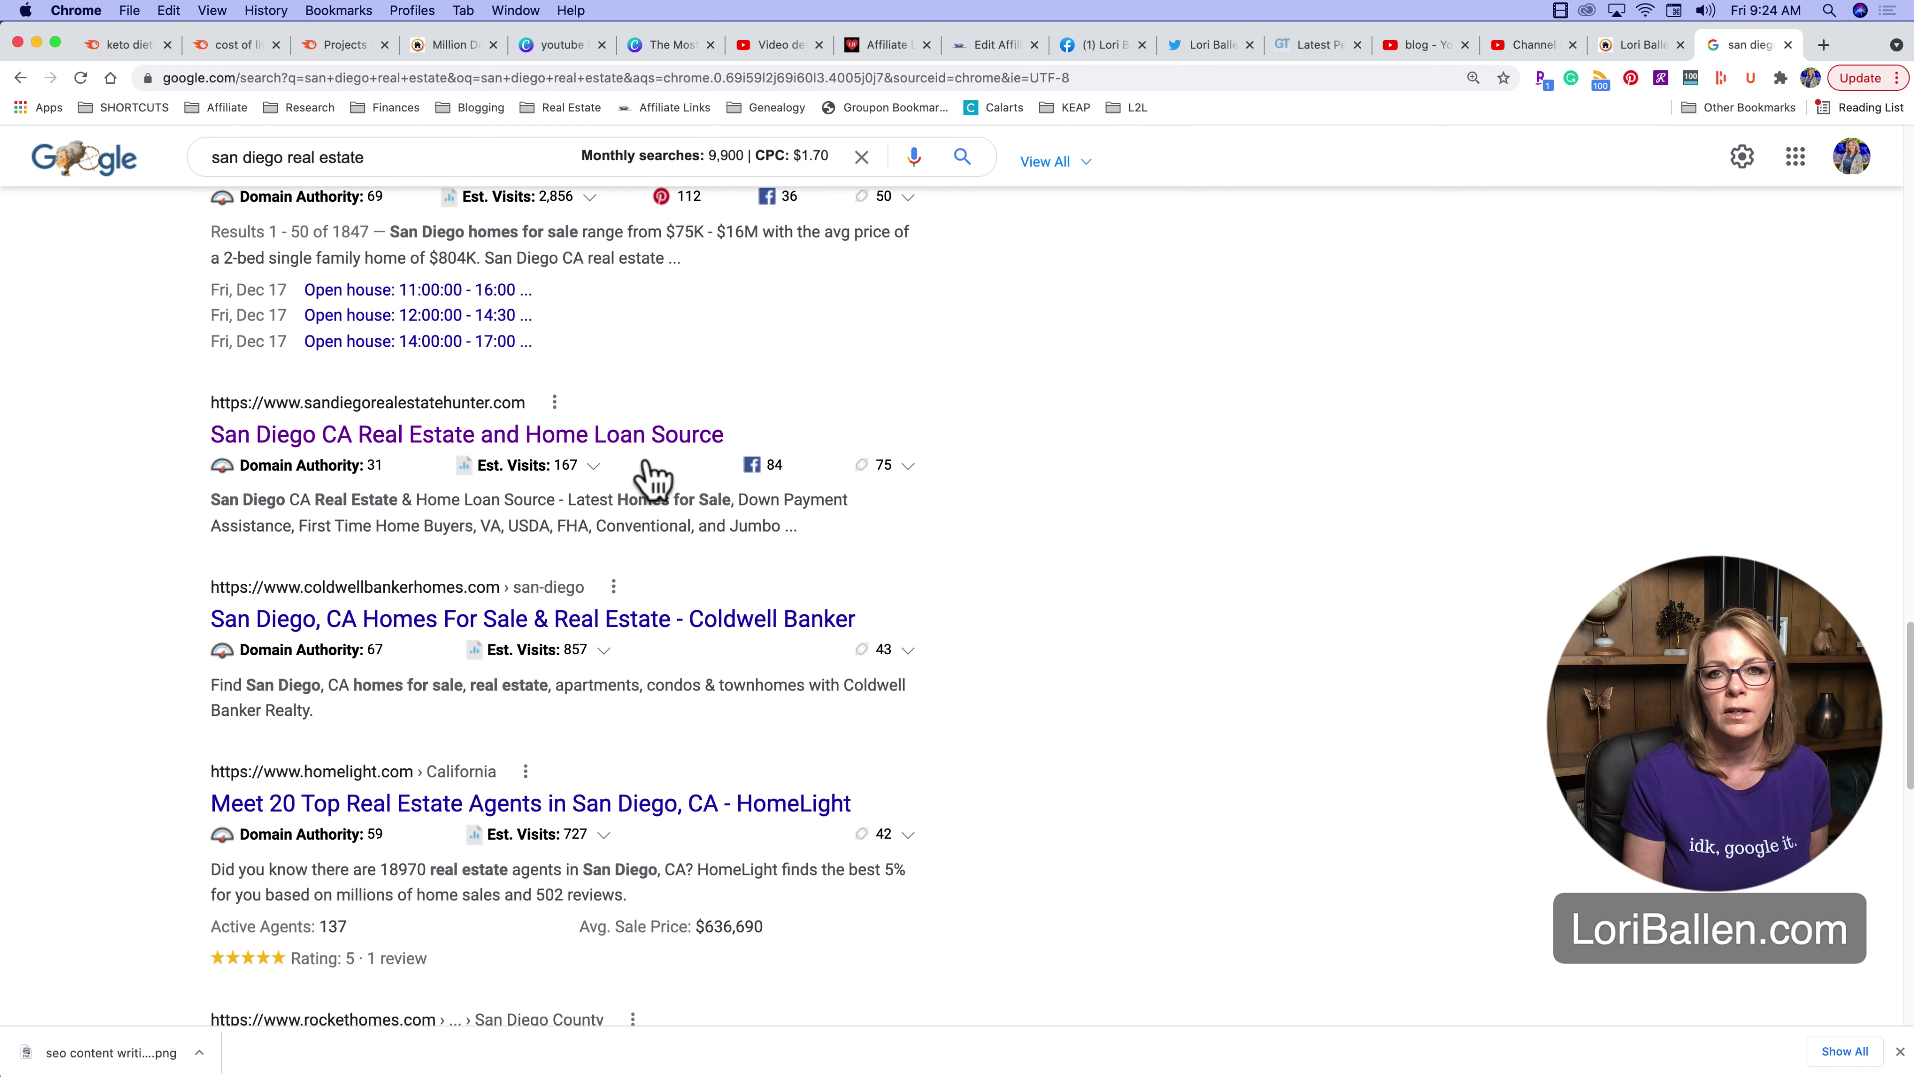
{"action": "scroll", "coordinate": [654, 537], "scroll_direction": "up", "scroll_amount": 2}
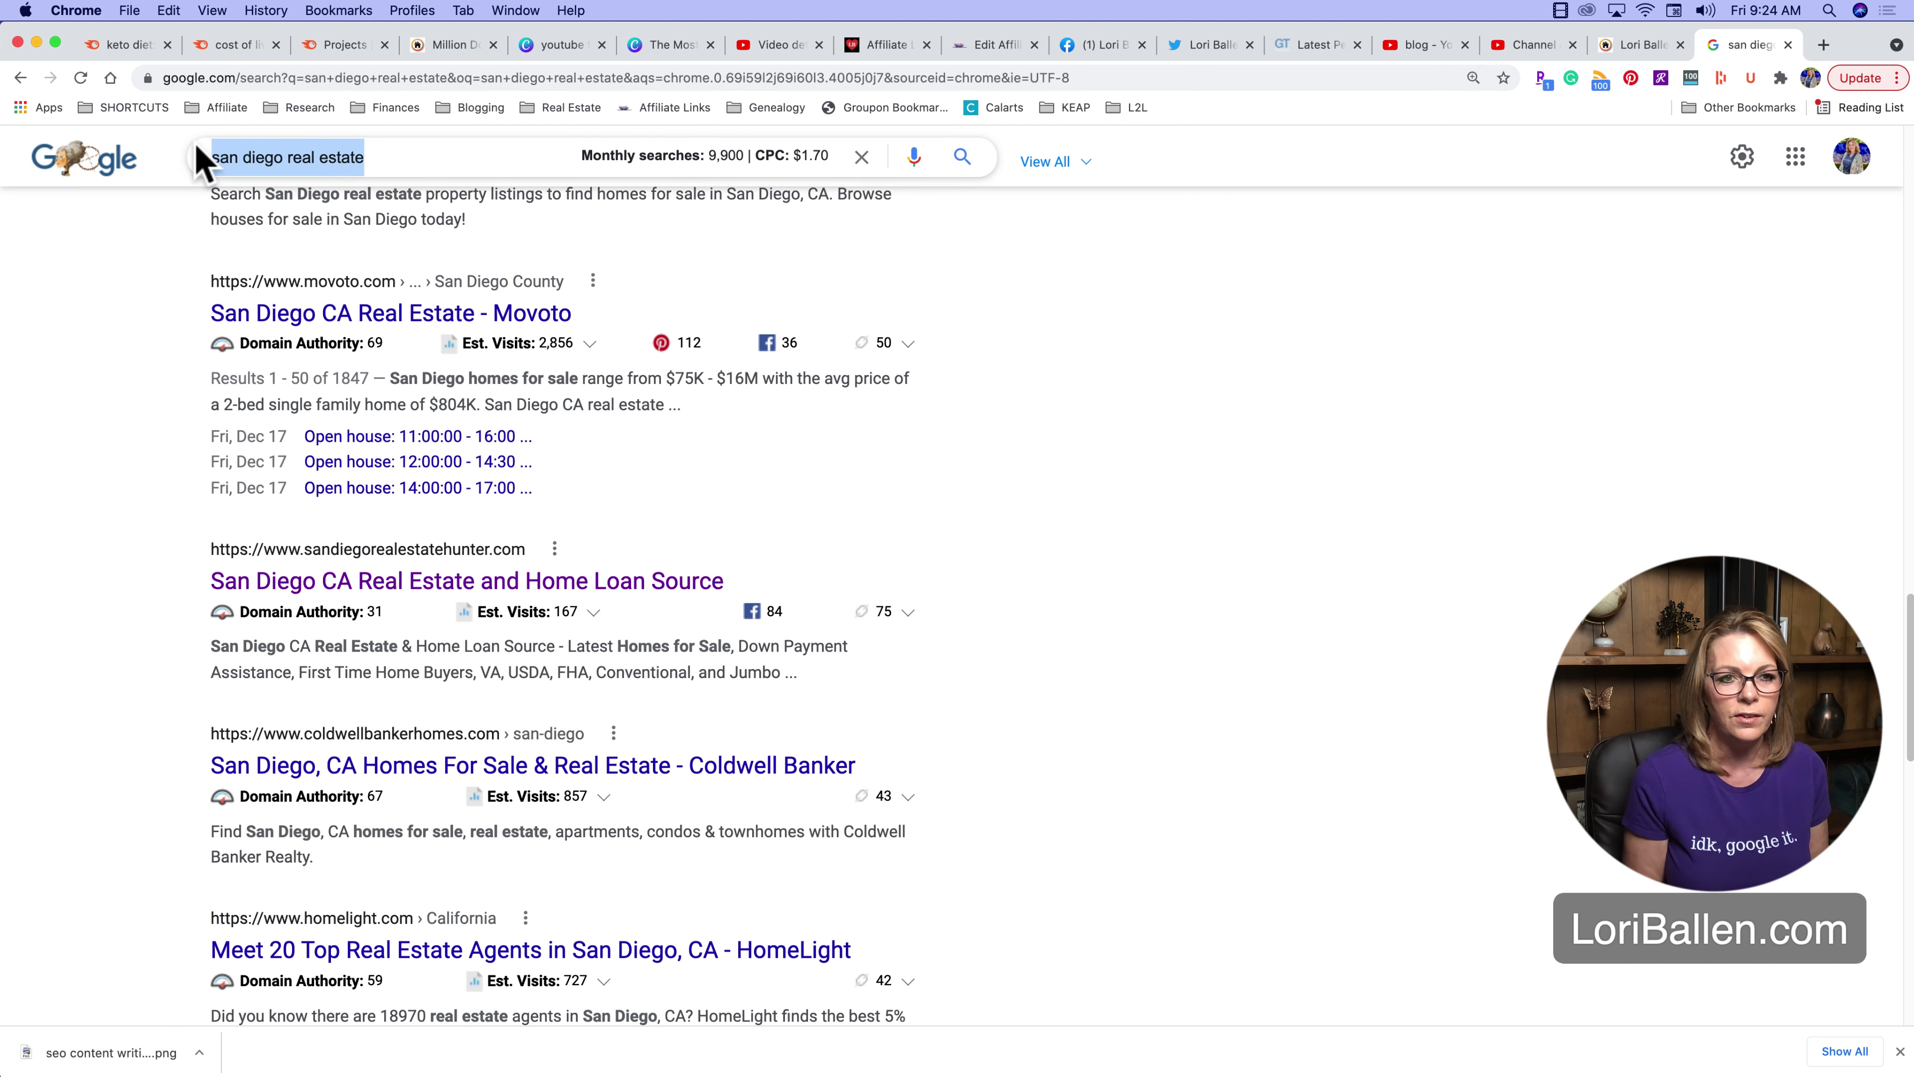
Search Google for "denver real estate" and compare the ranking sites' domain authority and estimated visits
{"action": "type", "text": "denver"}
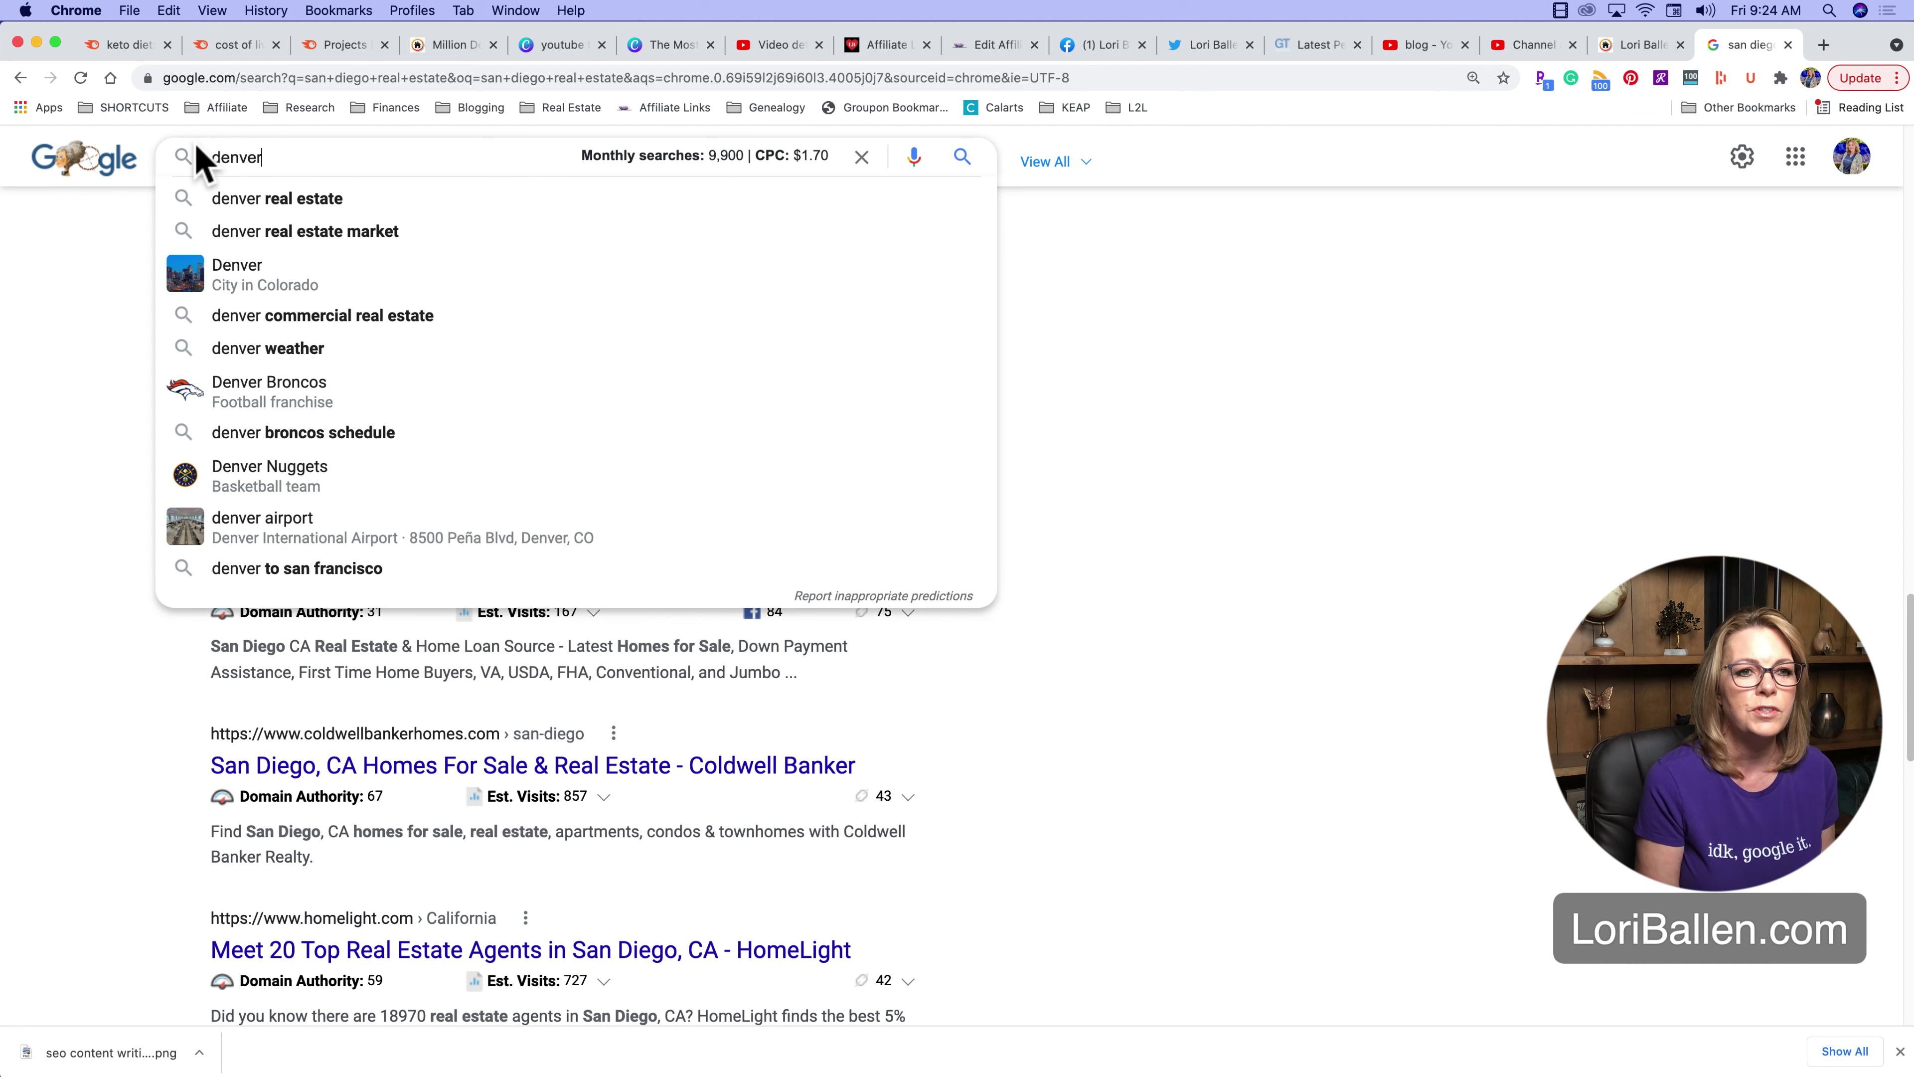
{"action": "type", "text": " real estate"}
{"action": "key", "text": "Return"}
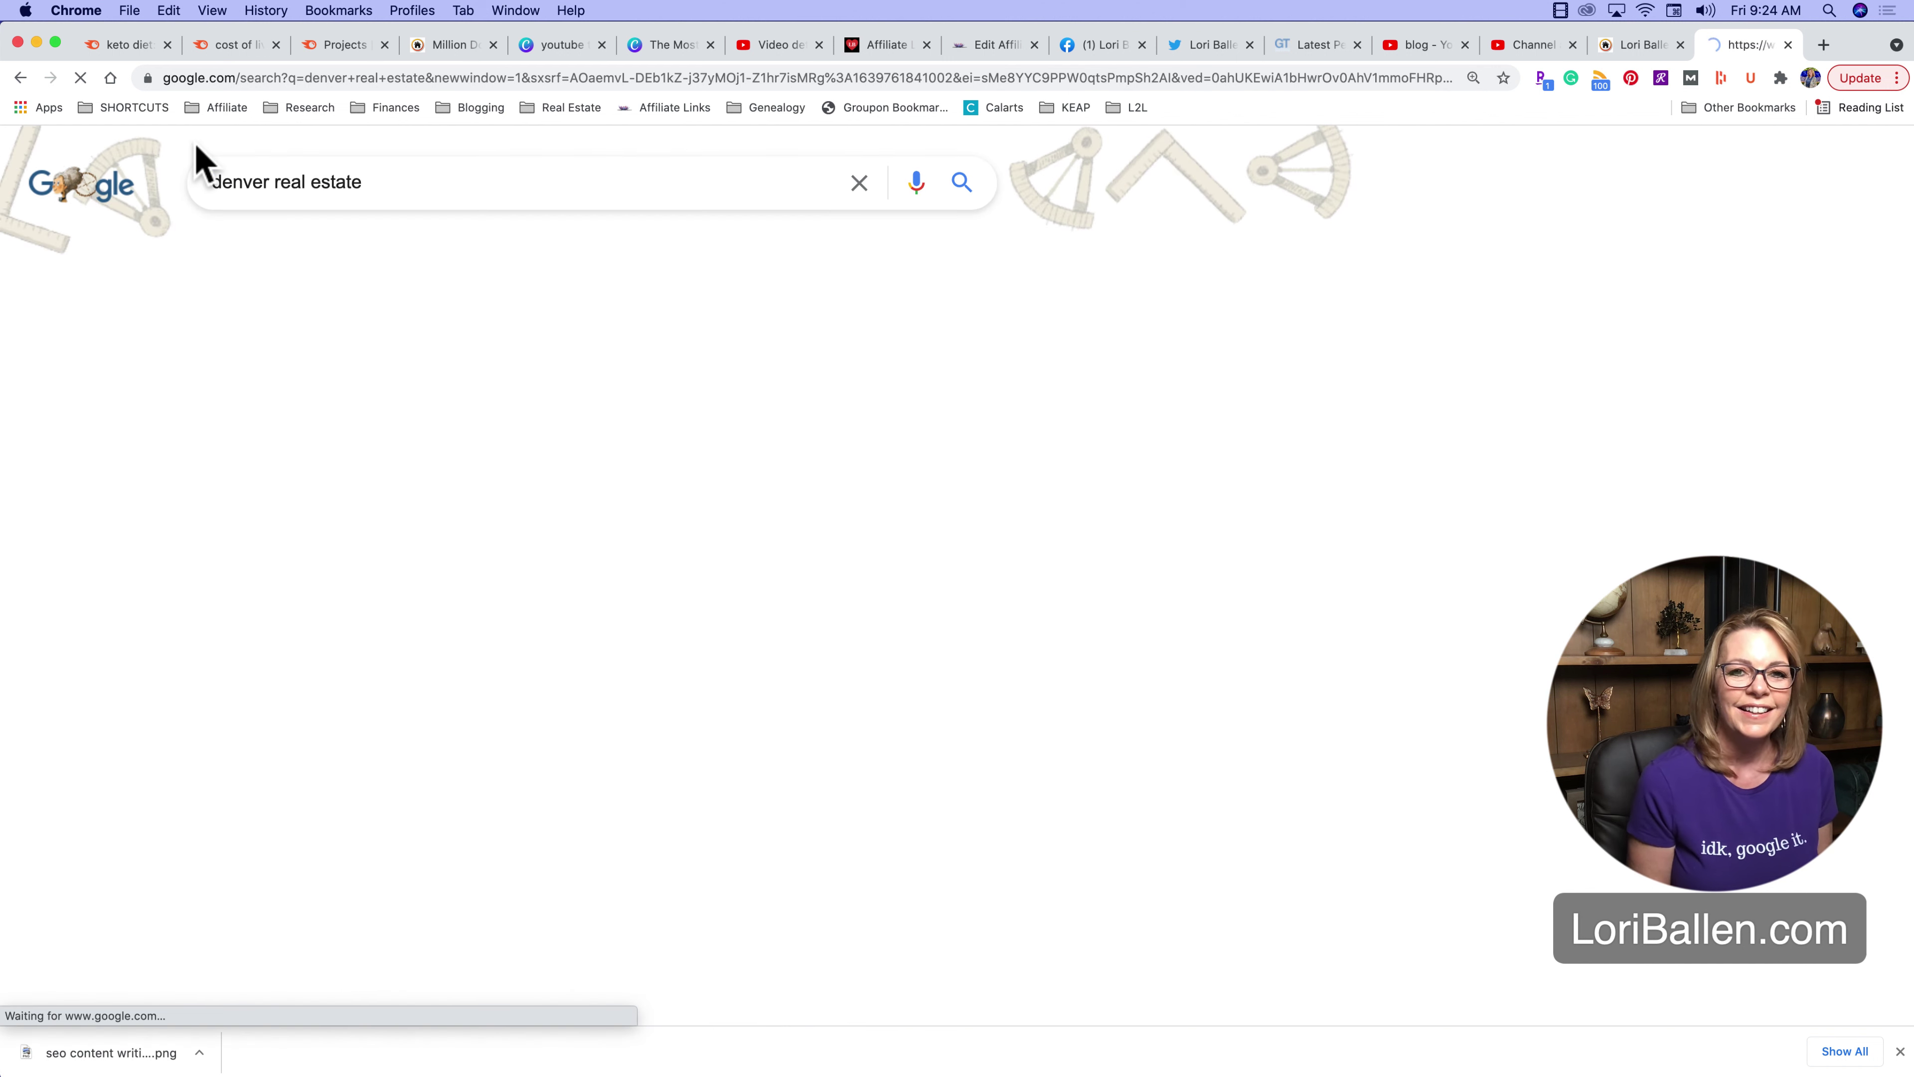
{"action": "scroll", "coordinate": [92, 531], "scroll_direction": "down", "scroll_amount": 7}
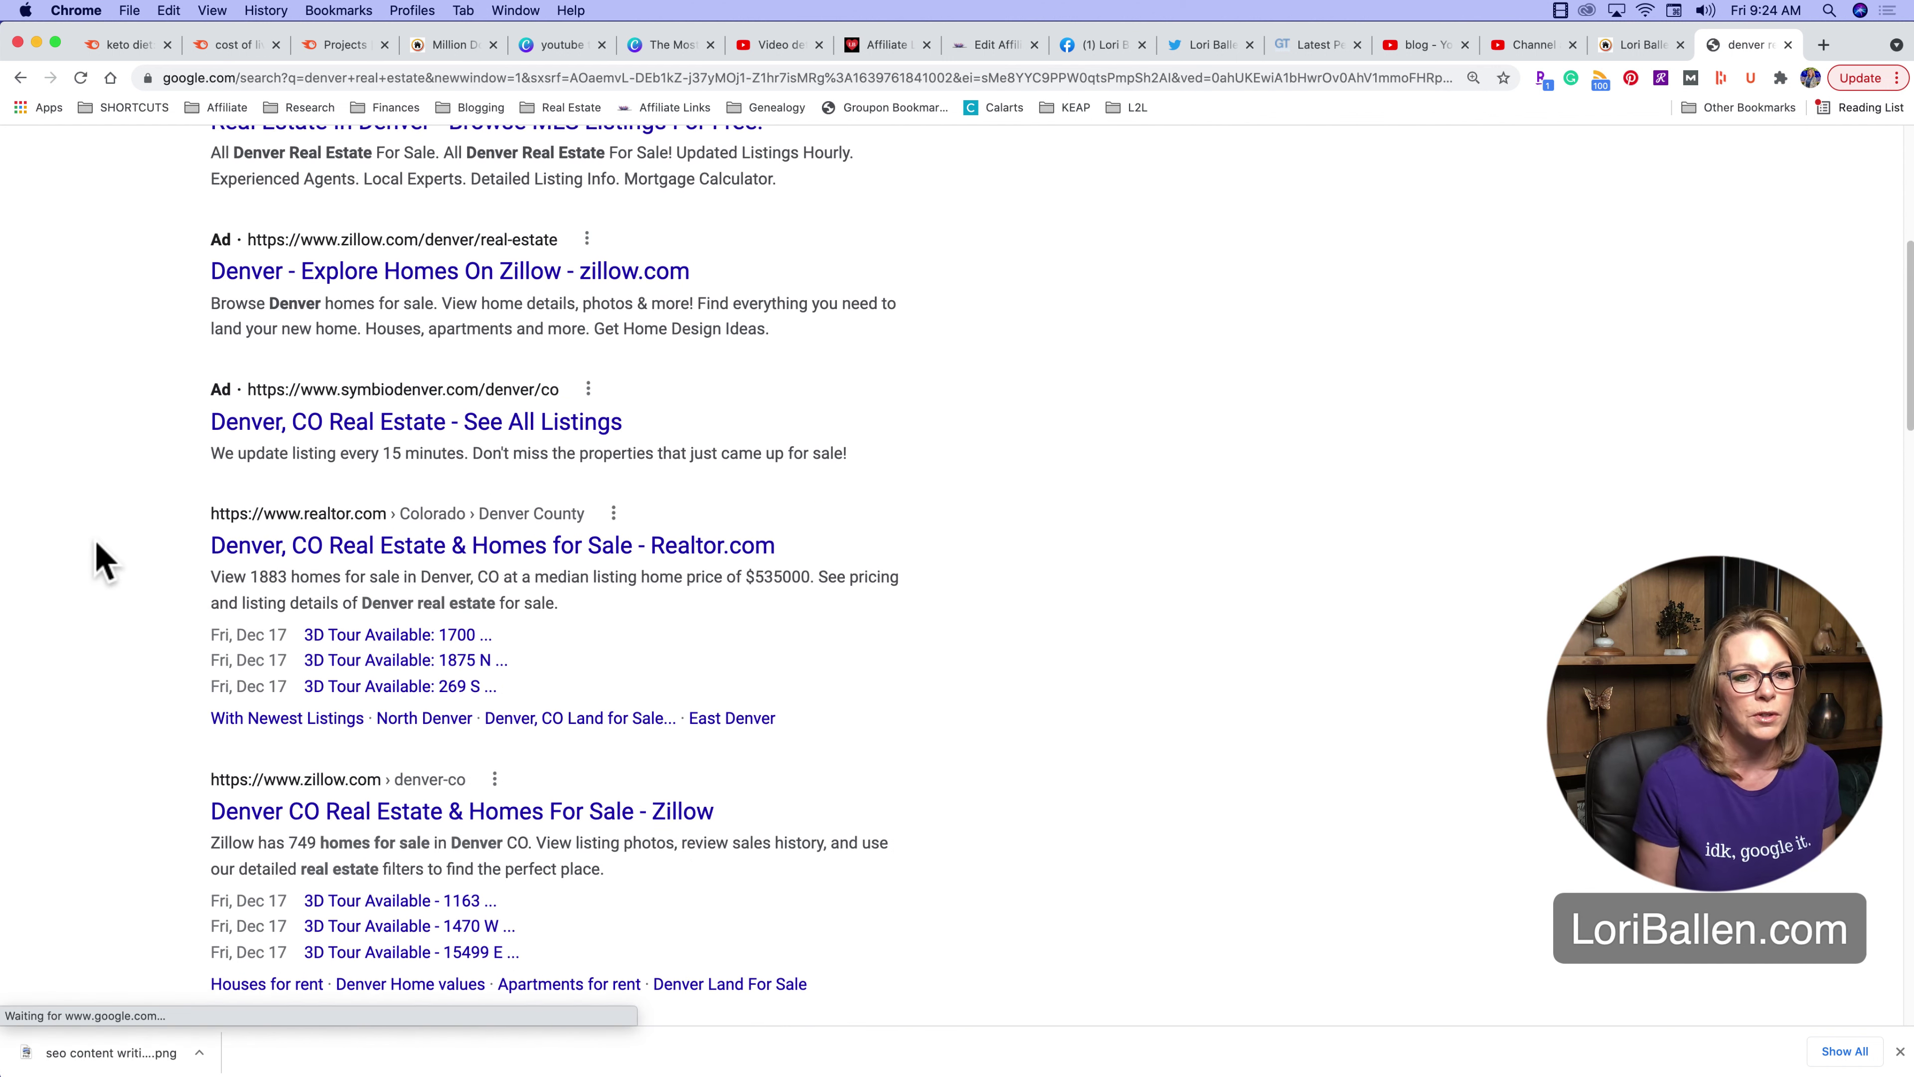
{"action": "scroll", "coordinate": [136, 592], "scroll_direction": "down", "scroll_amount": 3}
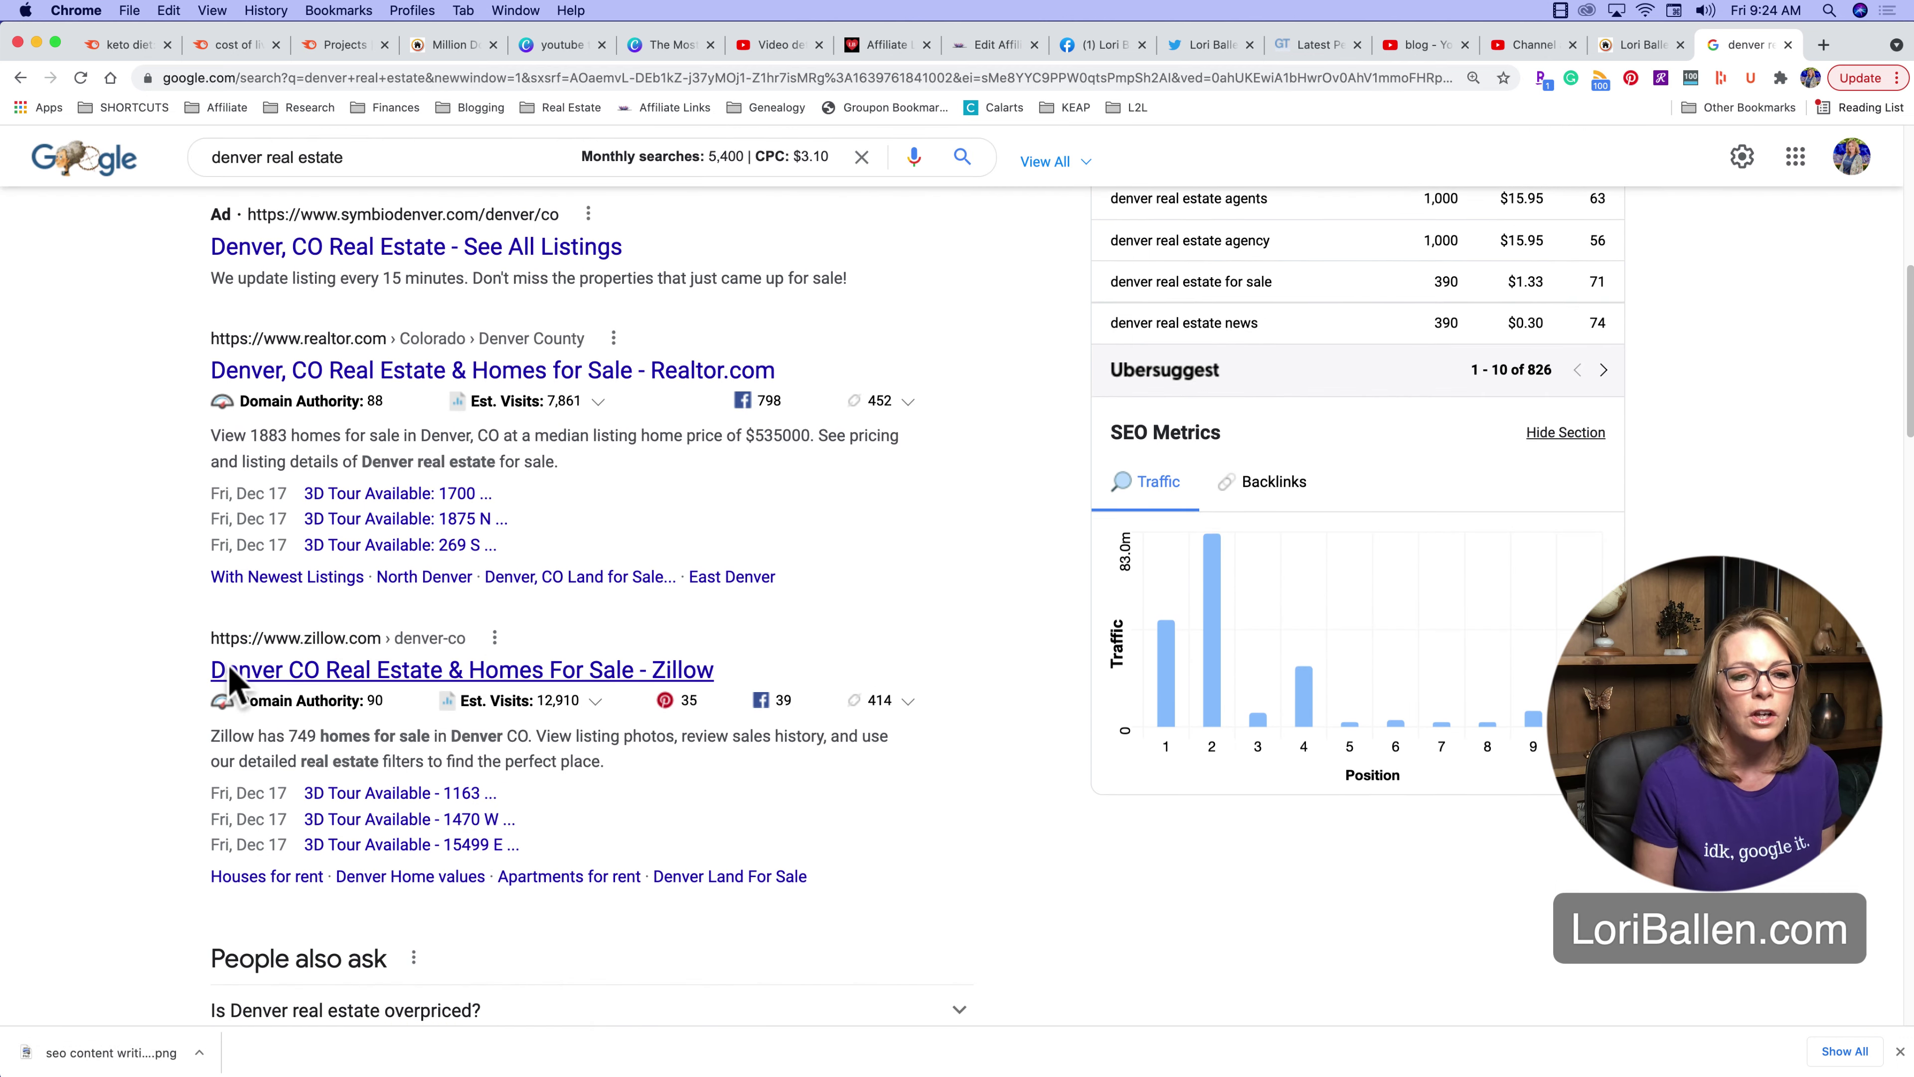
{"action": "scroll", "coordinate": [230, 679], "scroll_direction": "down", "scroll_amount": 9}
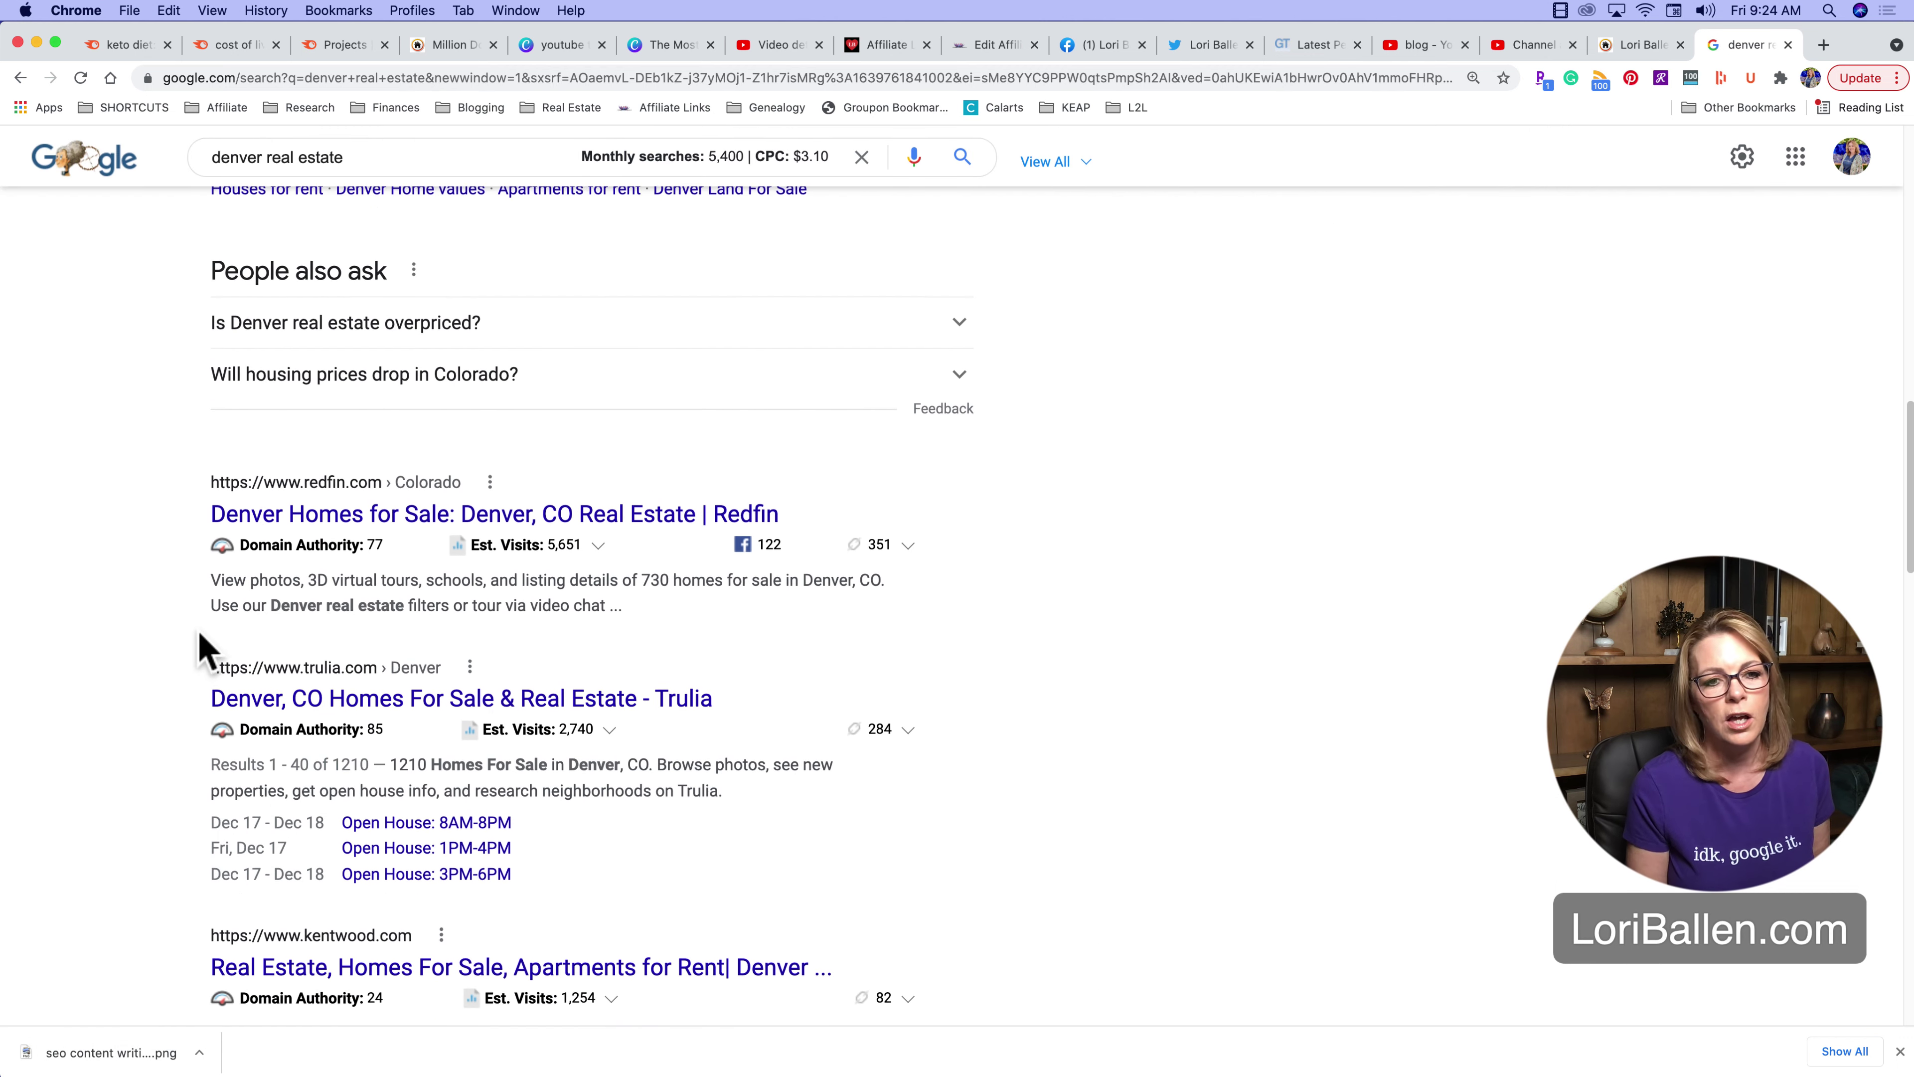
{"action": "scroll", "coordinate": [204, 650], "scroll_direction": "down", "scroll_amount": 4}
{"action": "scroll", "coordinate": [211, 653], "scroll_direction": "down", "scroll_amount": 4}
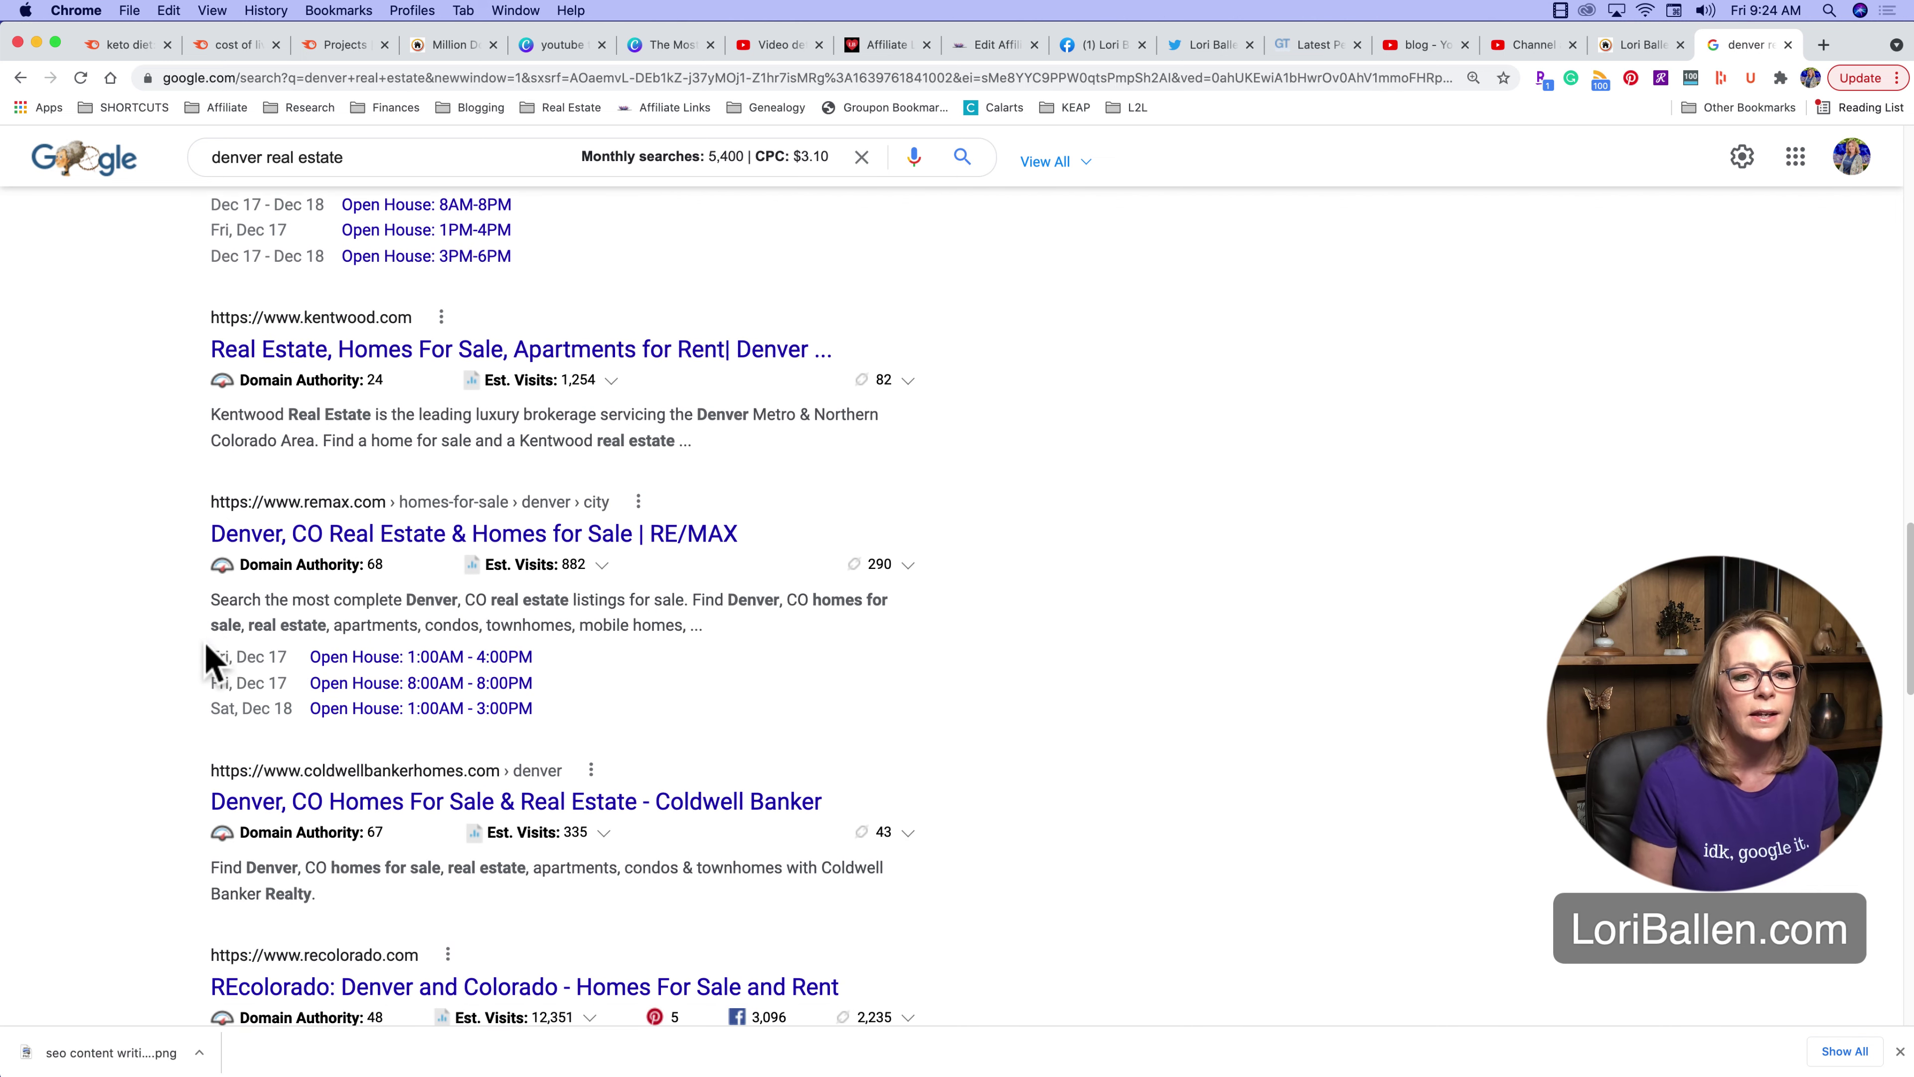
{"action": "scroll", "coordinate": [205, 654], "scroll_direction": "down", "scroll_amount": 4}
{"action": "scroll", "coordinate": [174, 658], "scroll_direction": "down", "scroll_amount": 2}
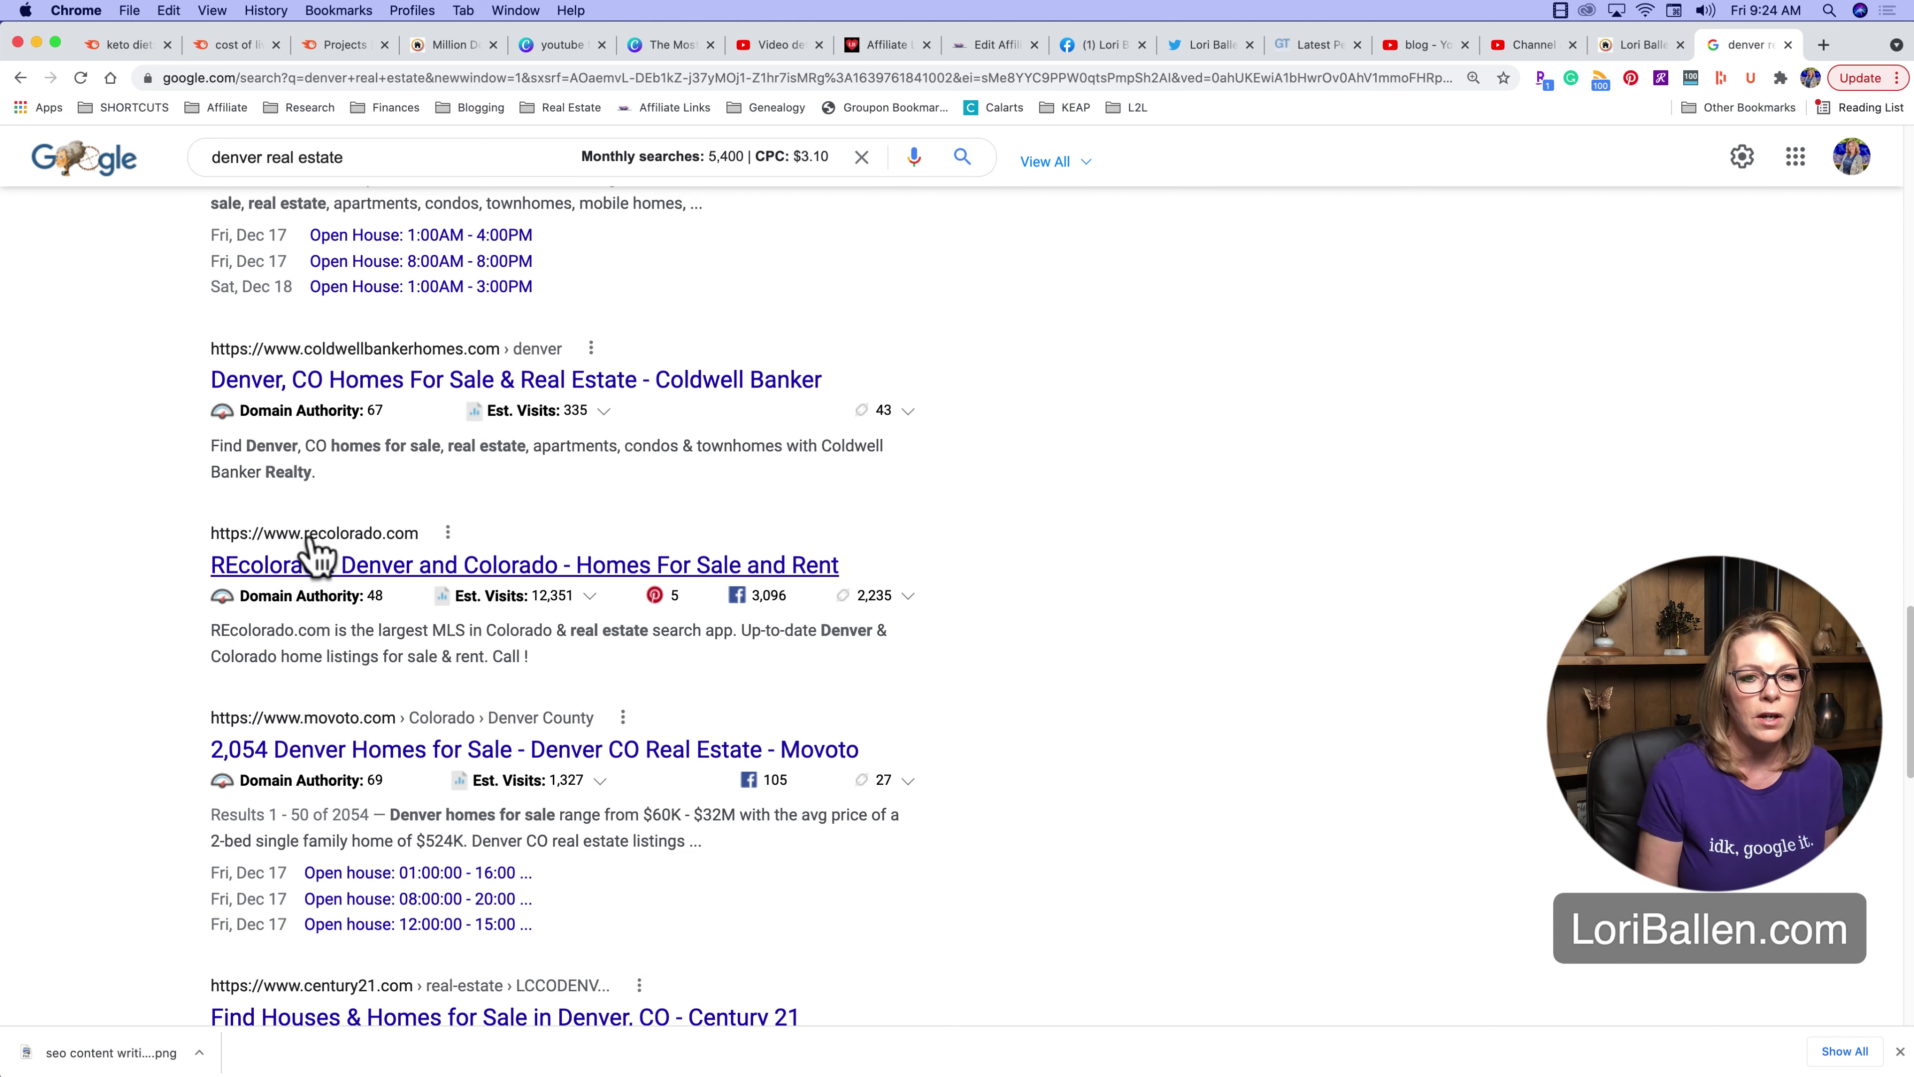
Open the REcolorado website from the Denver real estate search results
{"action": "left_click", "coordinate": [405, 576]}
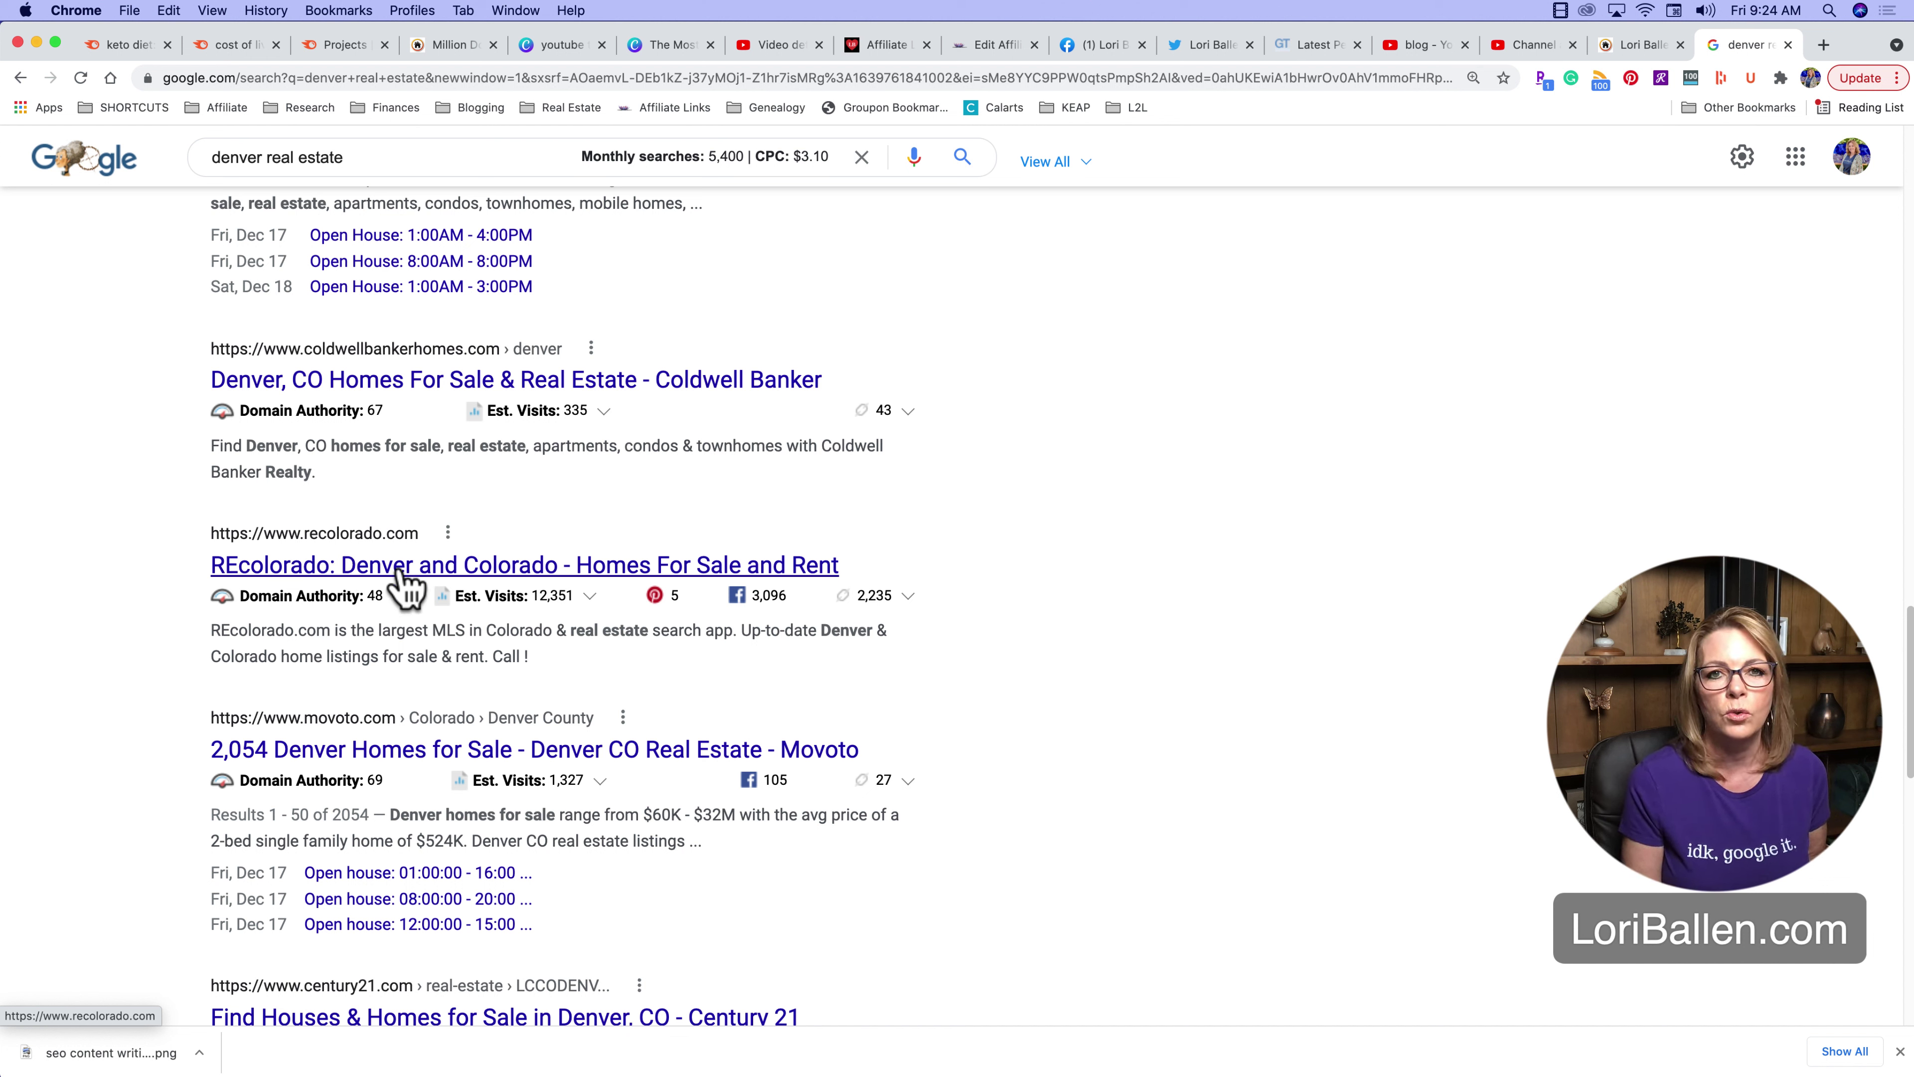
{"action": "mouse_move", "coordinate": [305, 610]}
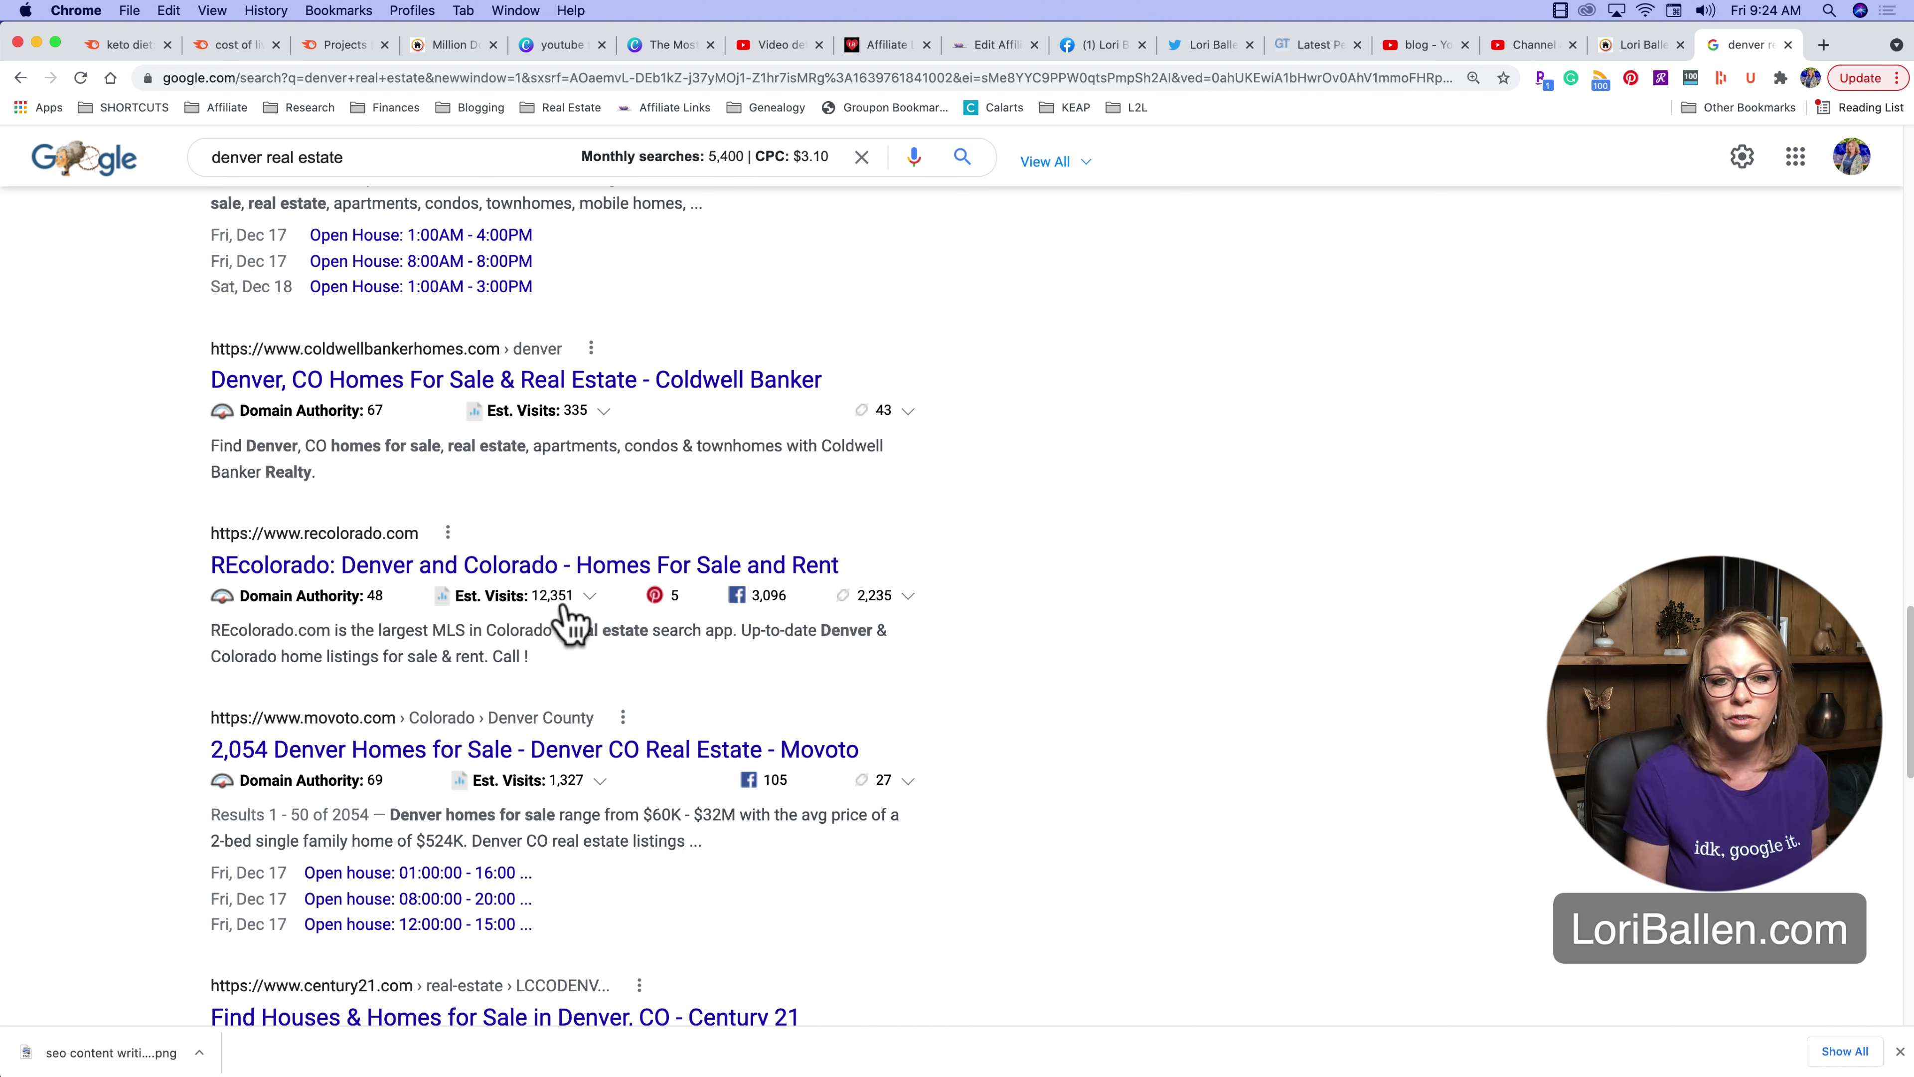
{"action": "left_click", "coordinate": [386, 567]}
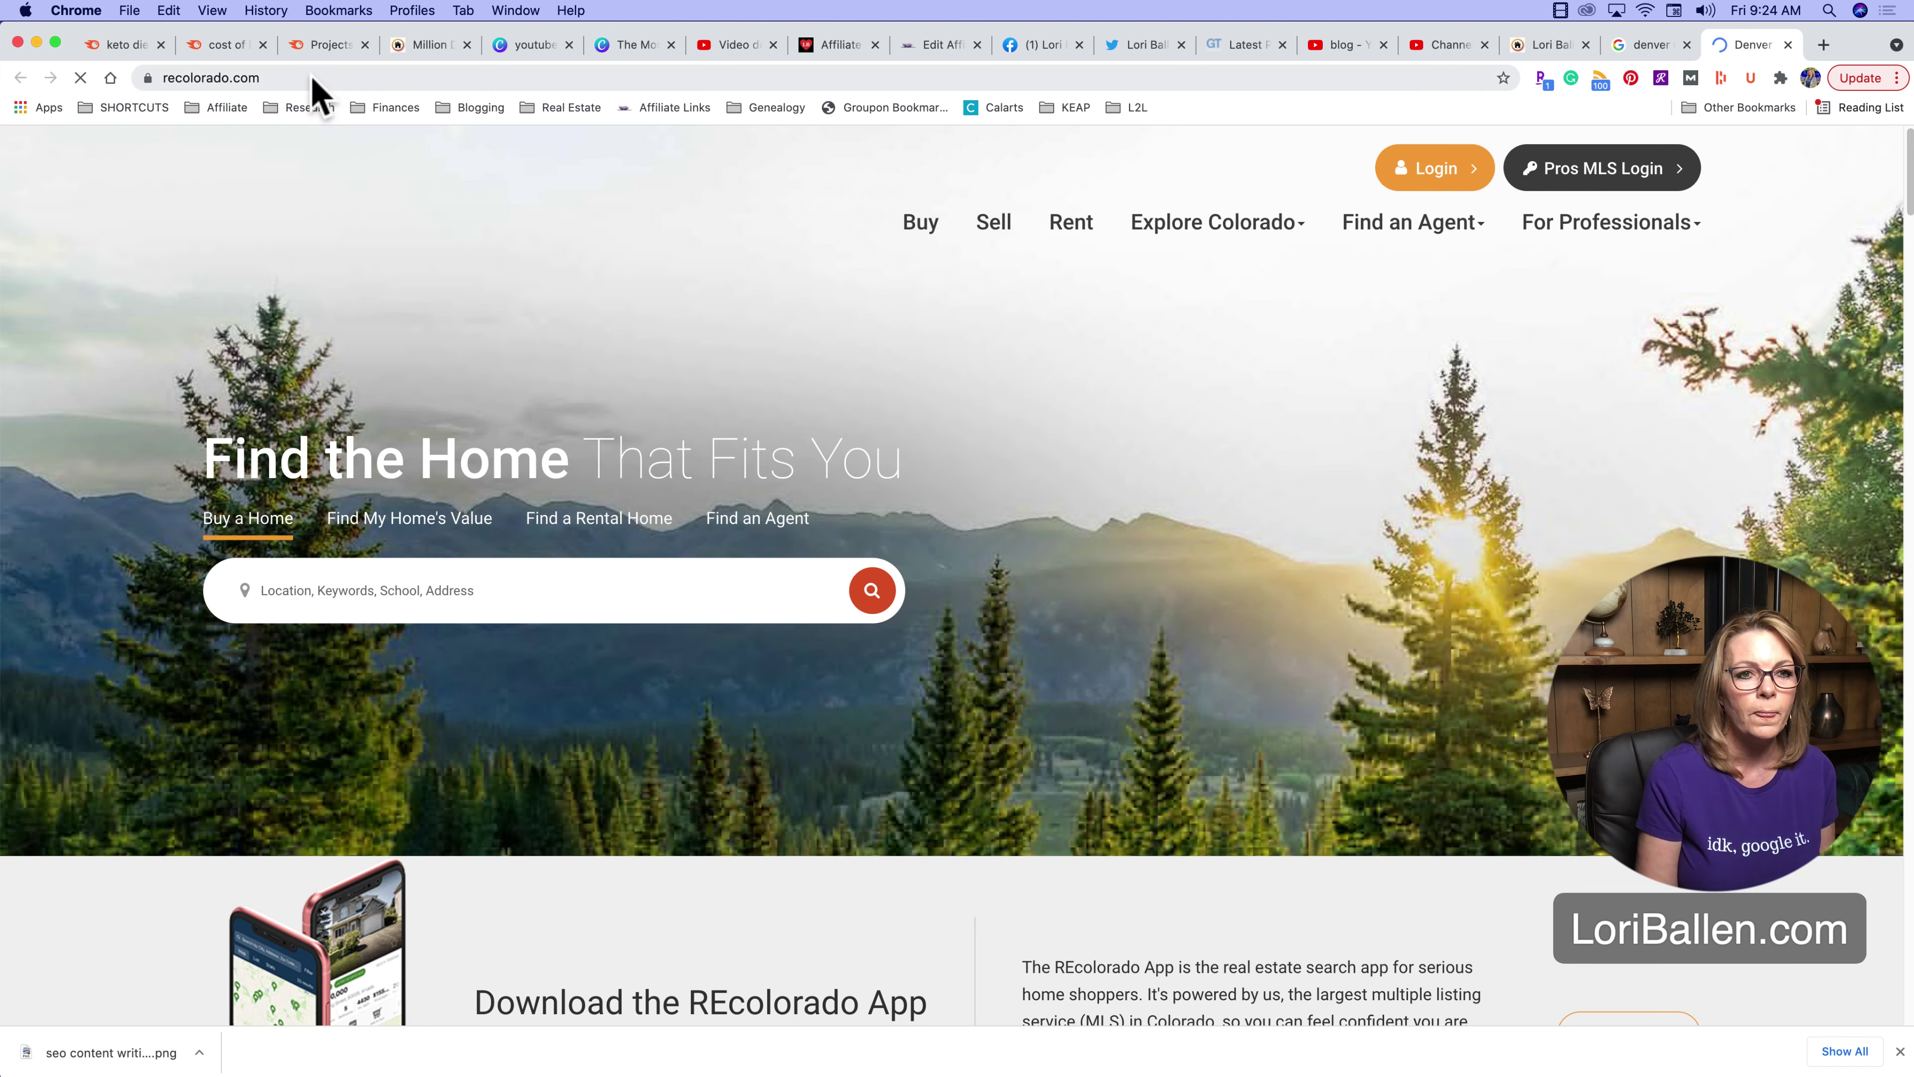
{"action": "left_click", "coordinate": [310, 78]}
{"action": "key", "text": "super+c"}
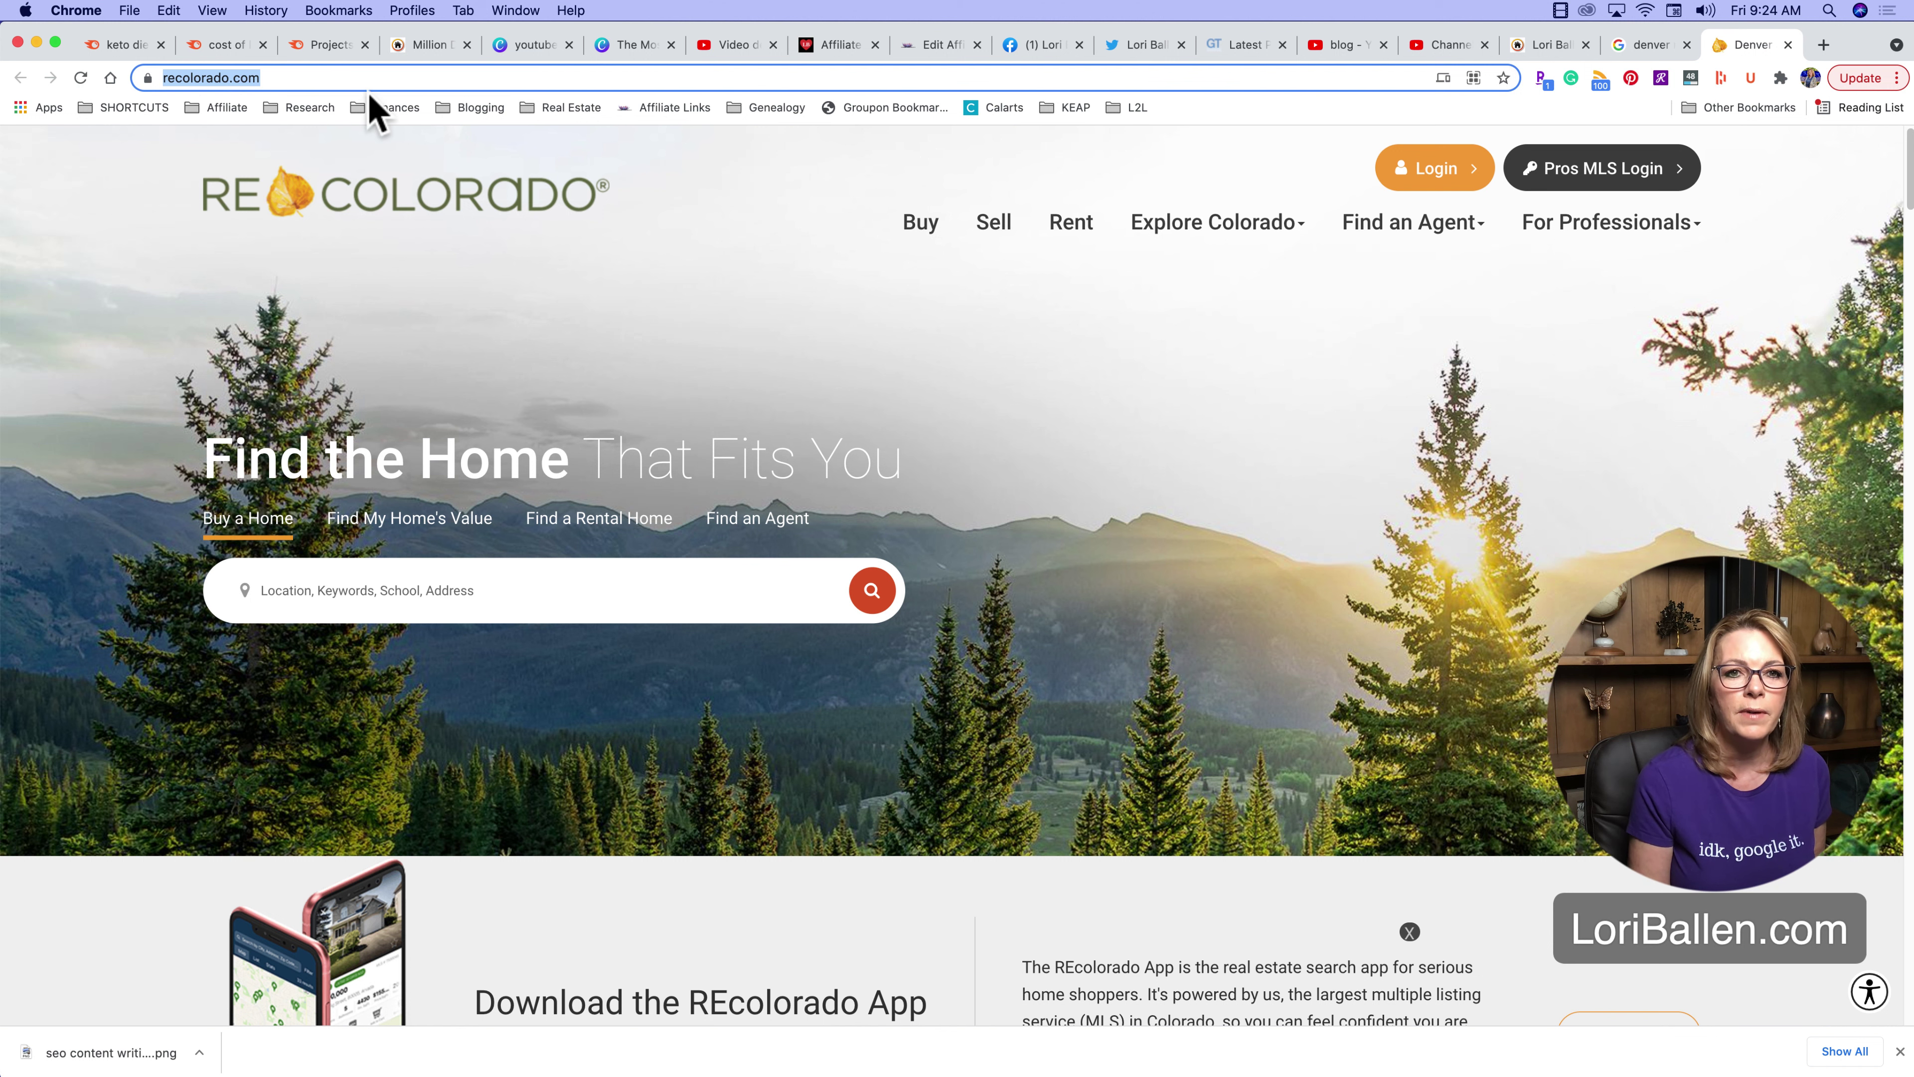
{"action": "left_click", "coordinate": [223, 47]}
{"action": "left_click", "coordinate": [119, 45]}
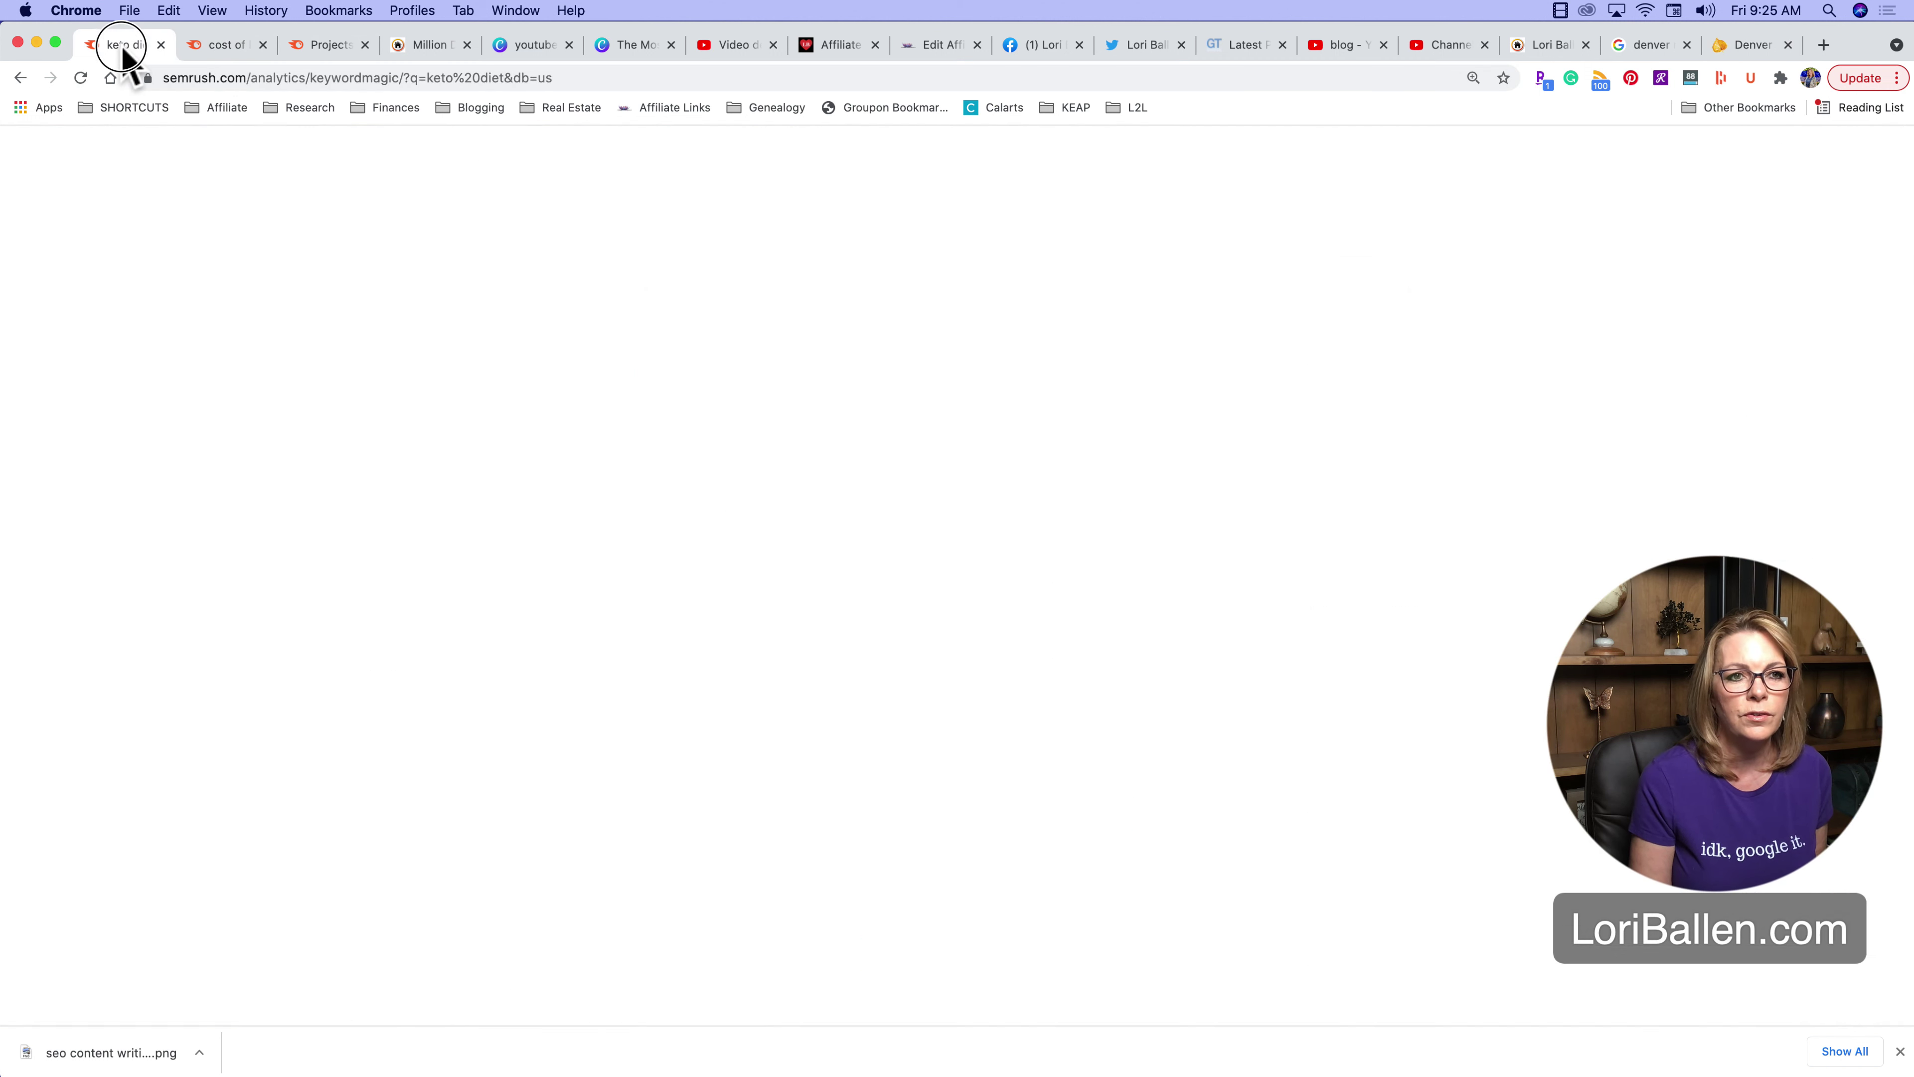
{"action": "scroll", "coordinate": [507, 272], "scroll_direction": "up", "scroll_amount": 5}
{"action": "left_click", "coordinate": [503, 201]}
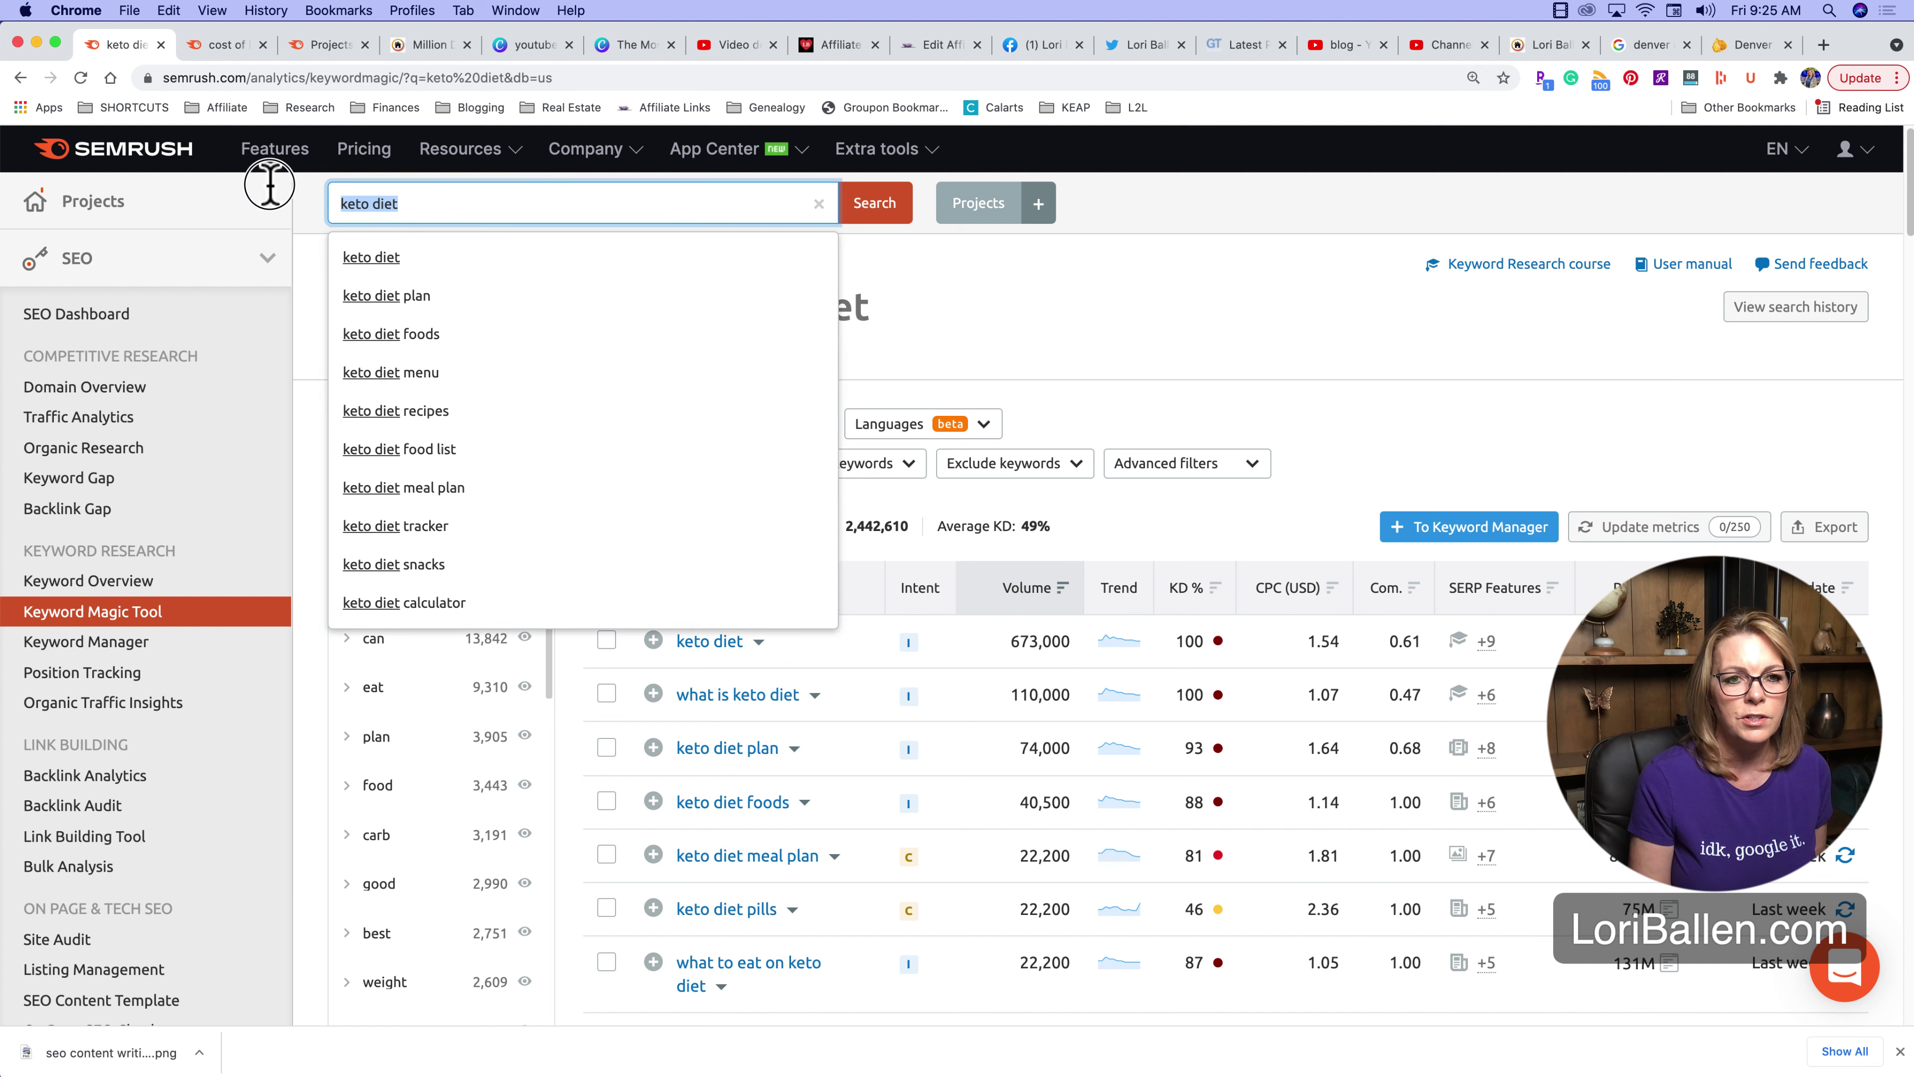
{"action": "left_click", "coordinate": [316, 45]}
{"action": "key", "text": "super+v"}
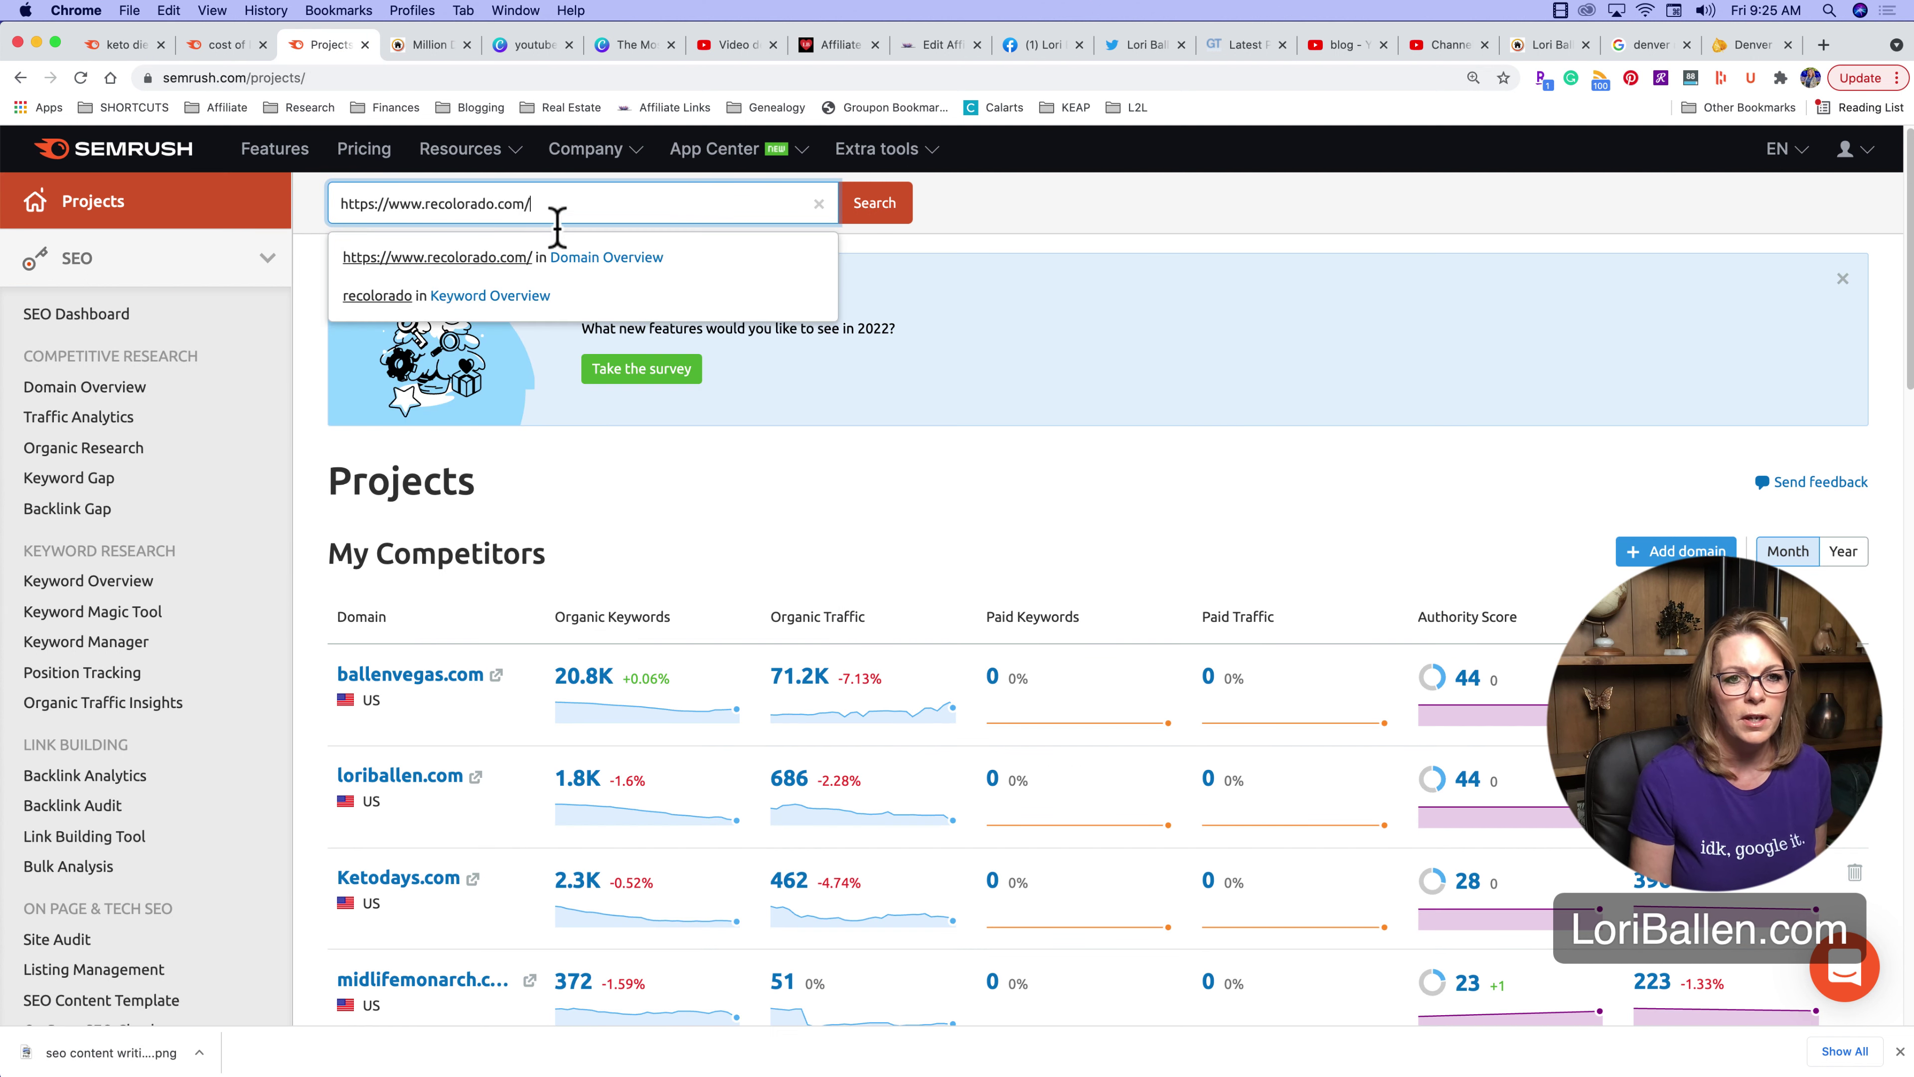
{"action": "left_click", "coordinate": [874, 205]}
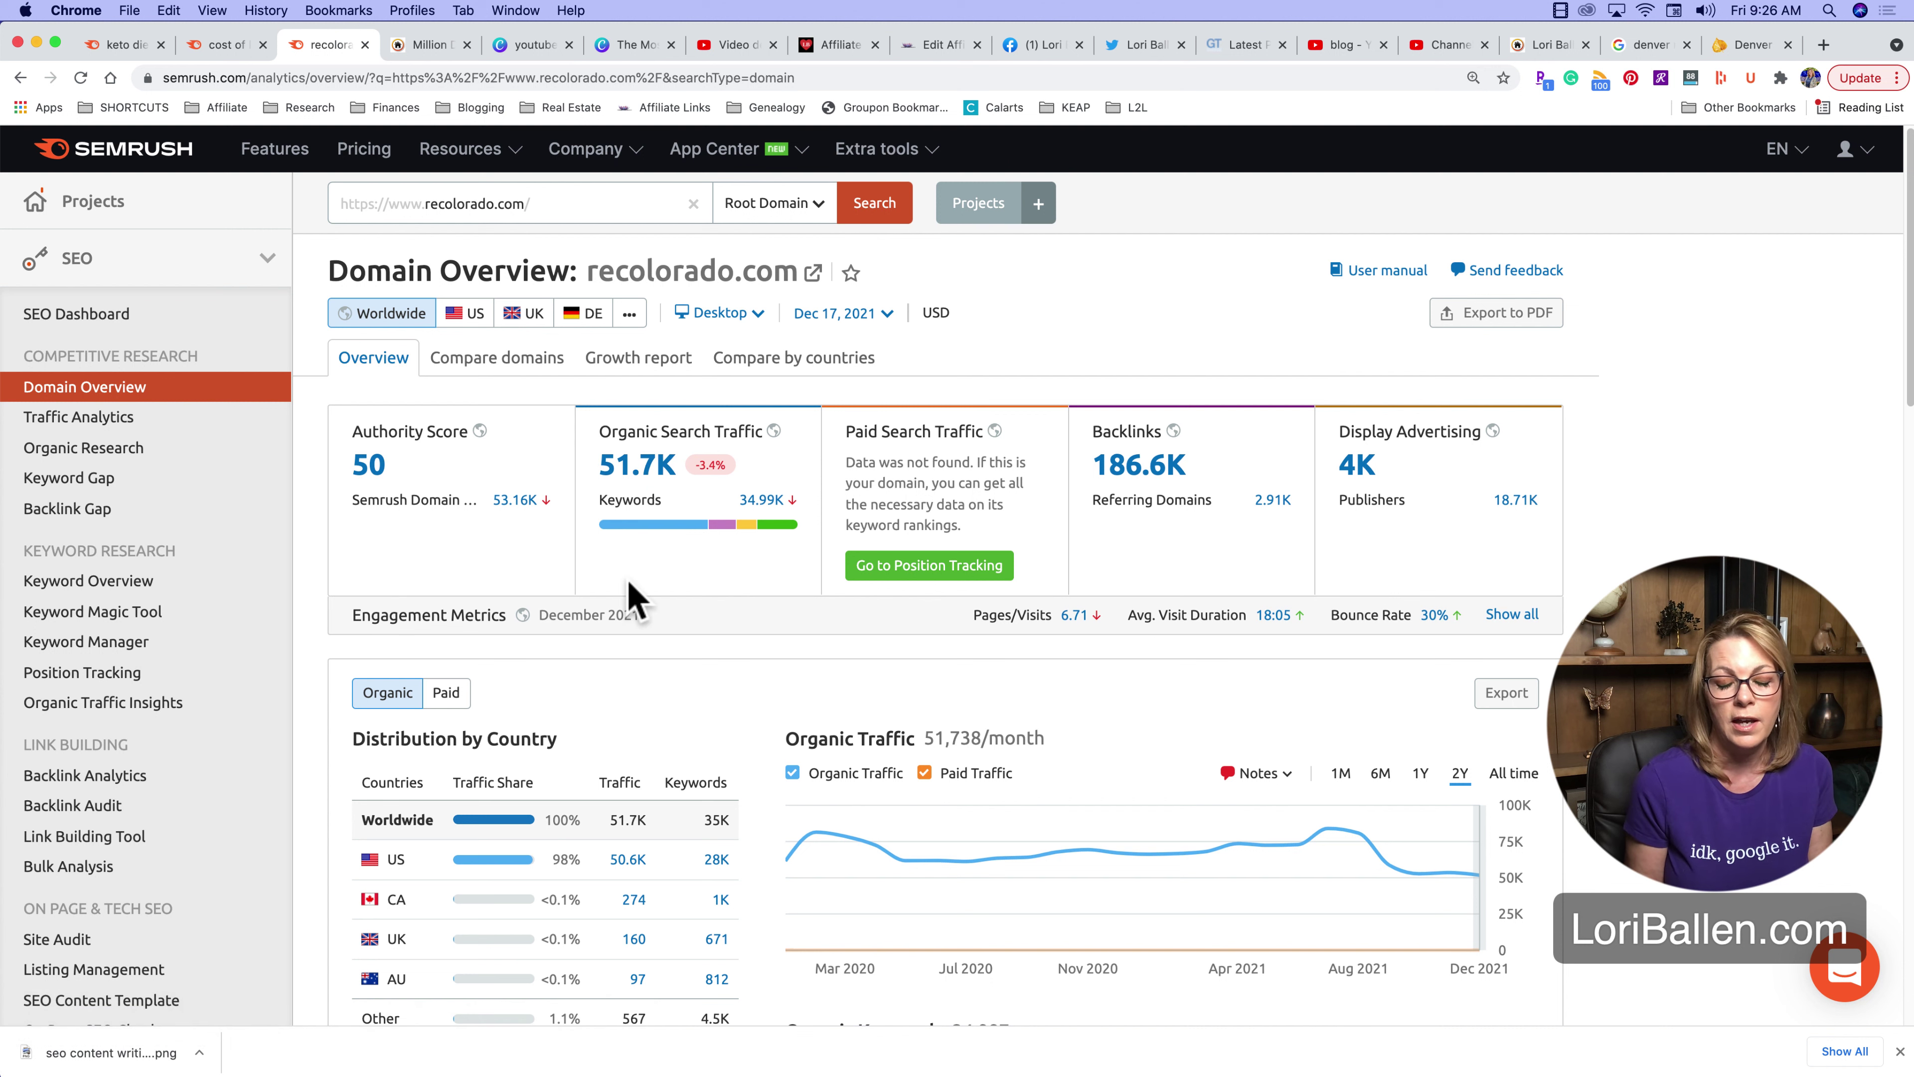
Review the domain overview of recolorado.com and open the full details of its top organic keywords
{"action": "scroll", "coordinate": [633, 600], "scroll_direction": "down", "scroll_amount": 5}
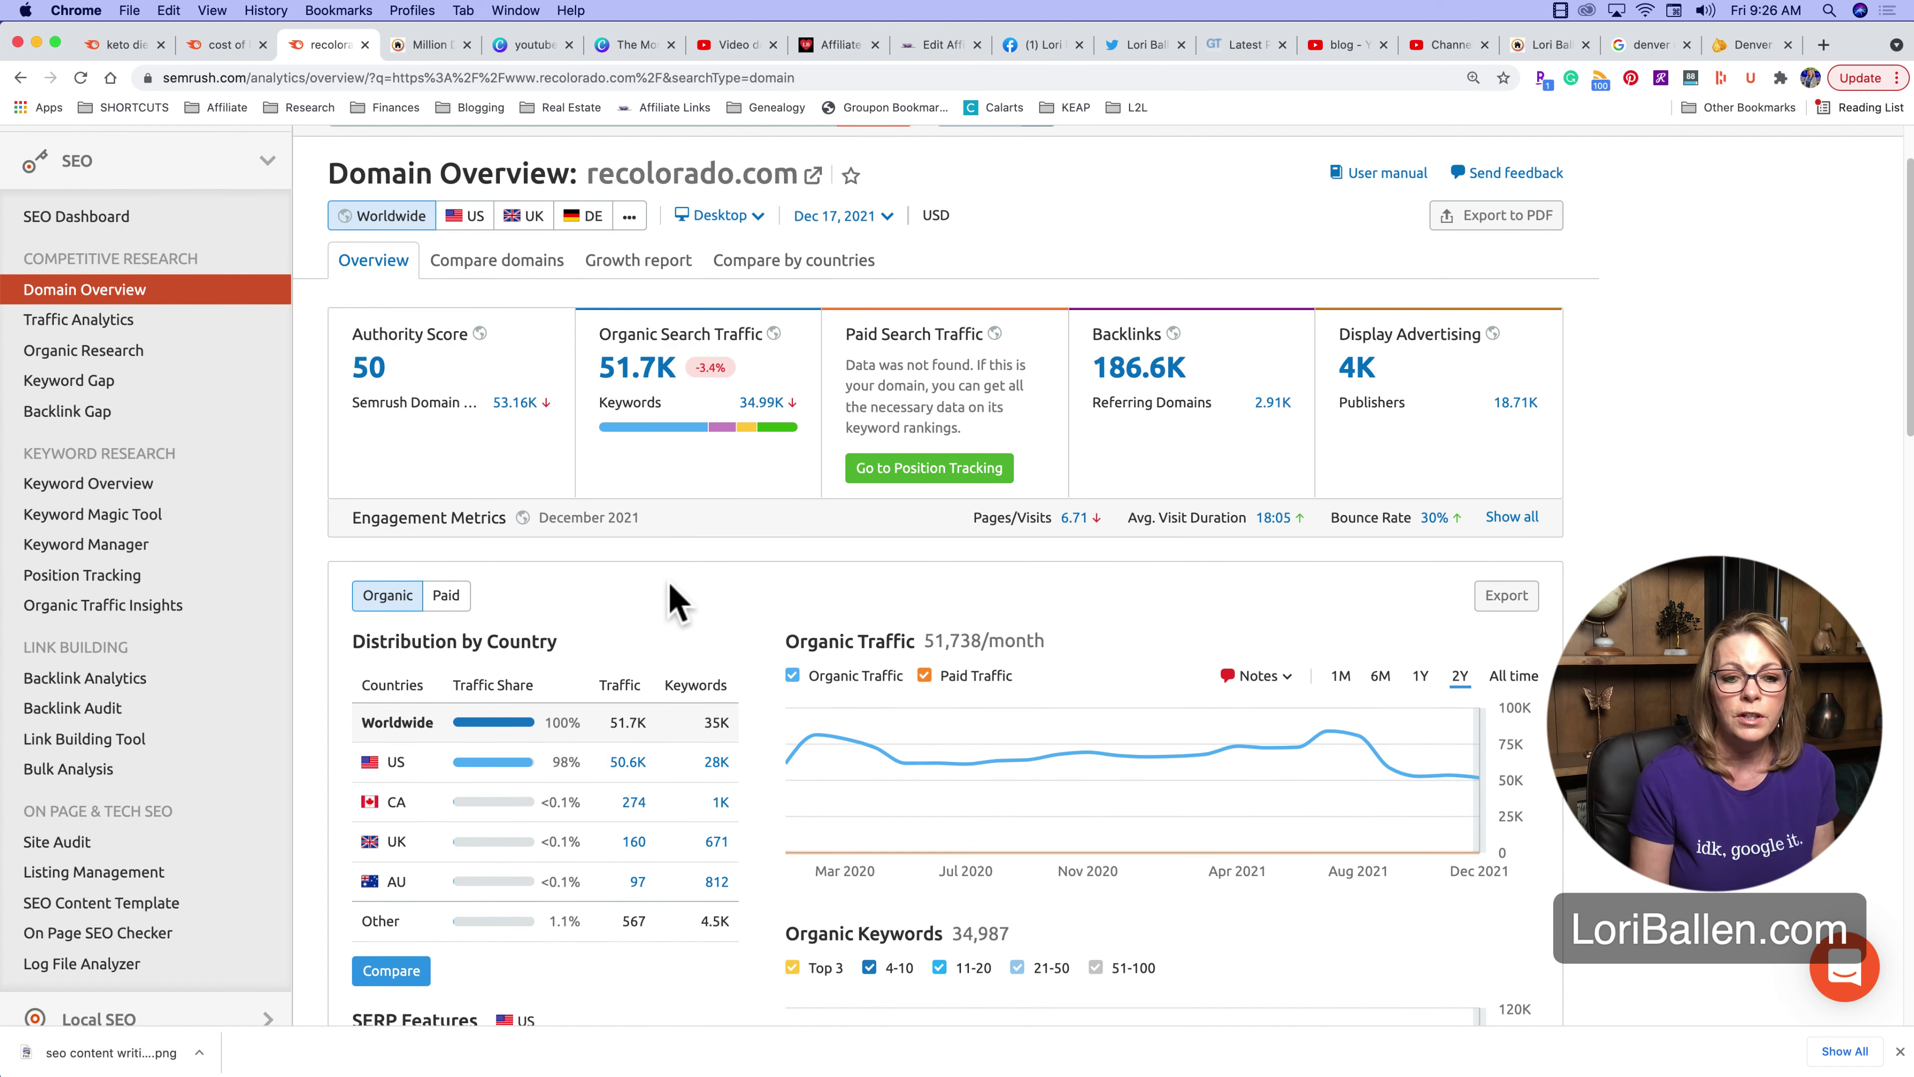
{"action": "scroll", "coordinate": [678, 603], "scroll_direction": "down", "scroll_amount": 10}
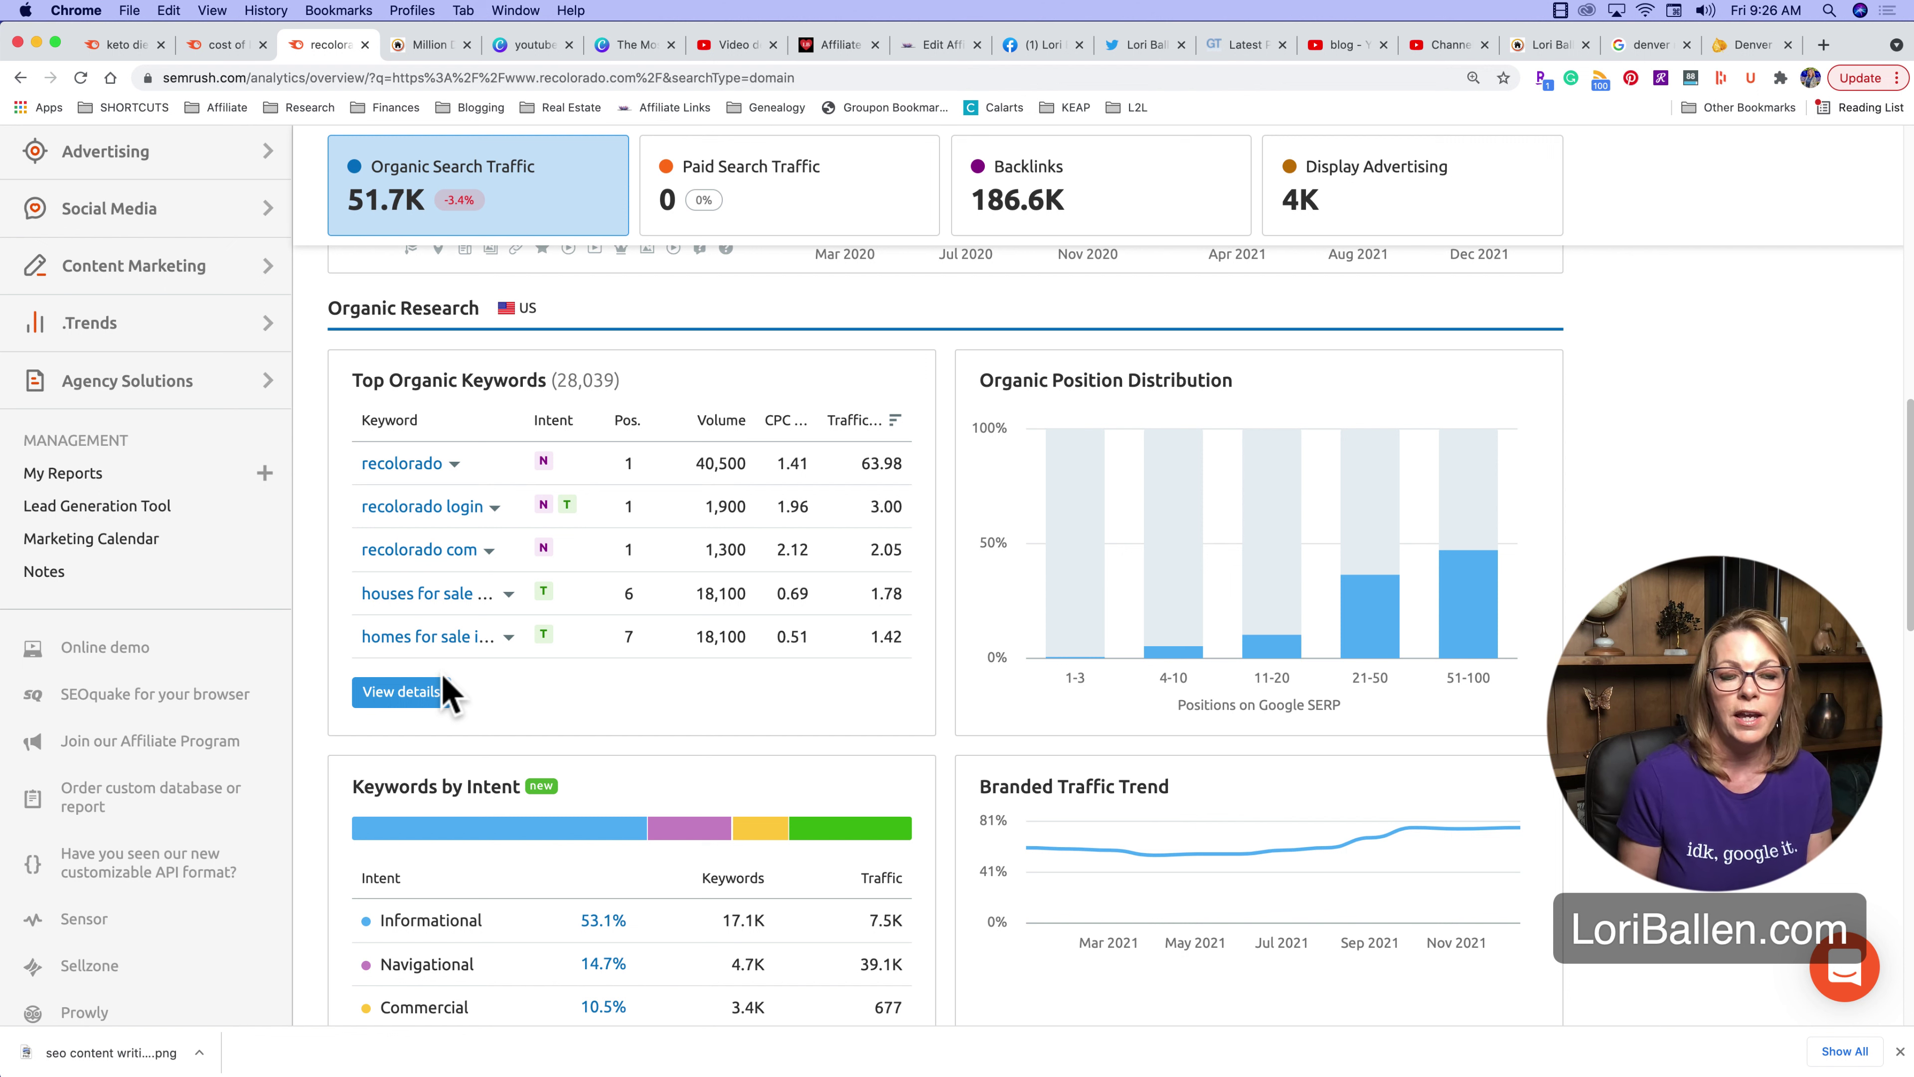
{"action": "scroll", "coordinate": [513, 634], "scroll_direction": "down", "scroll_amount": 2}
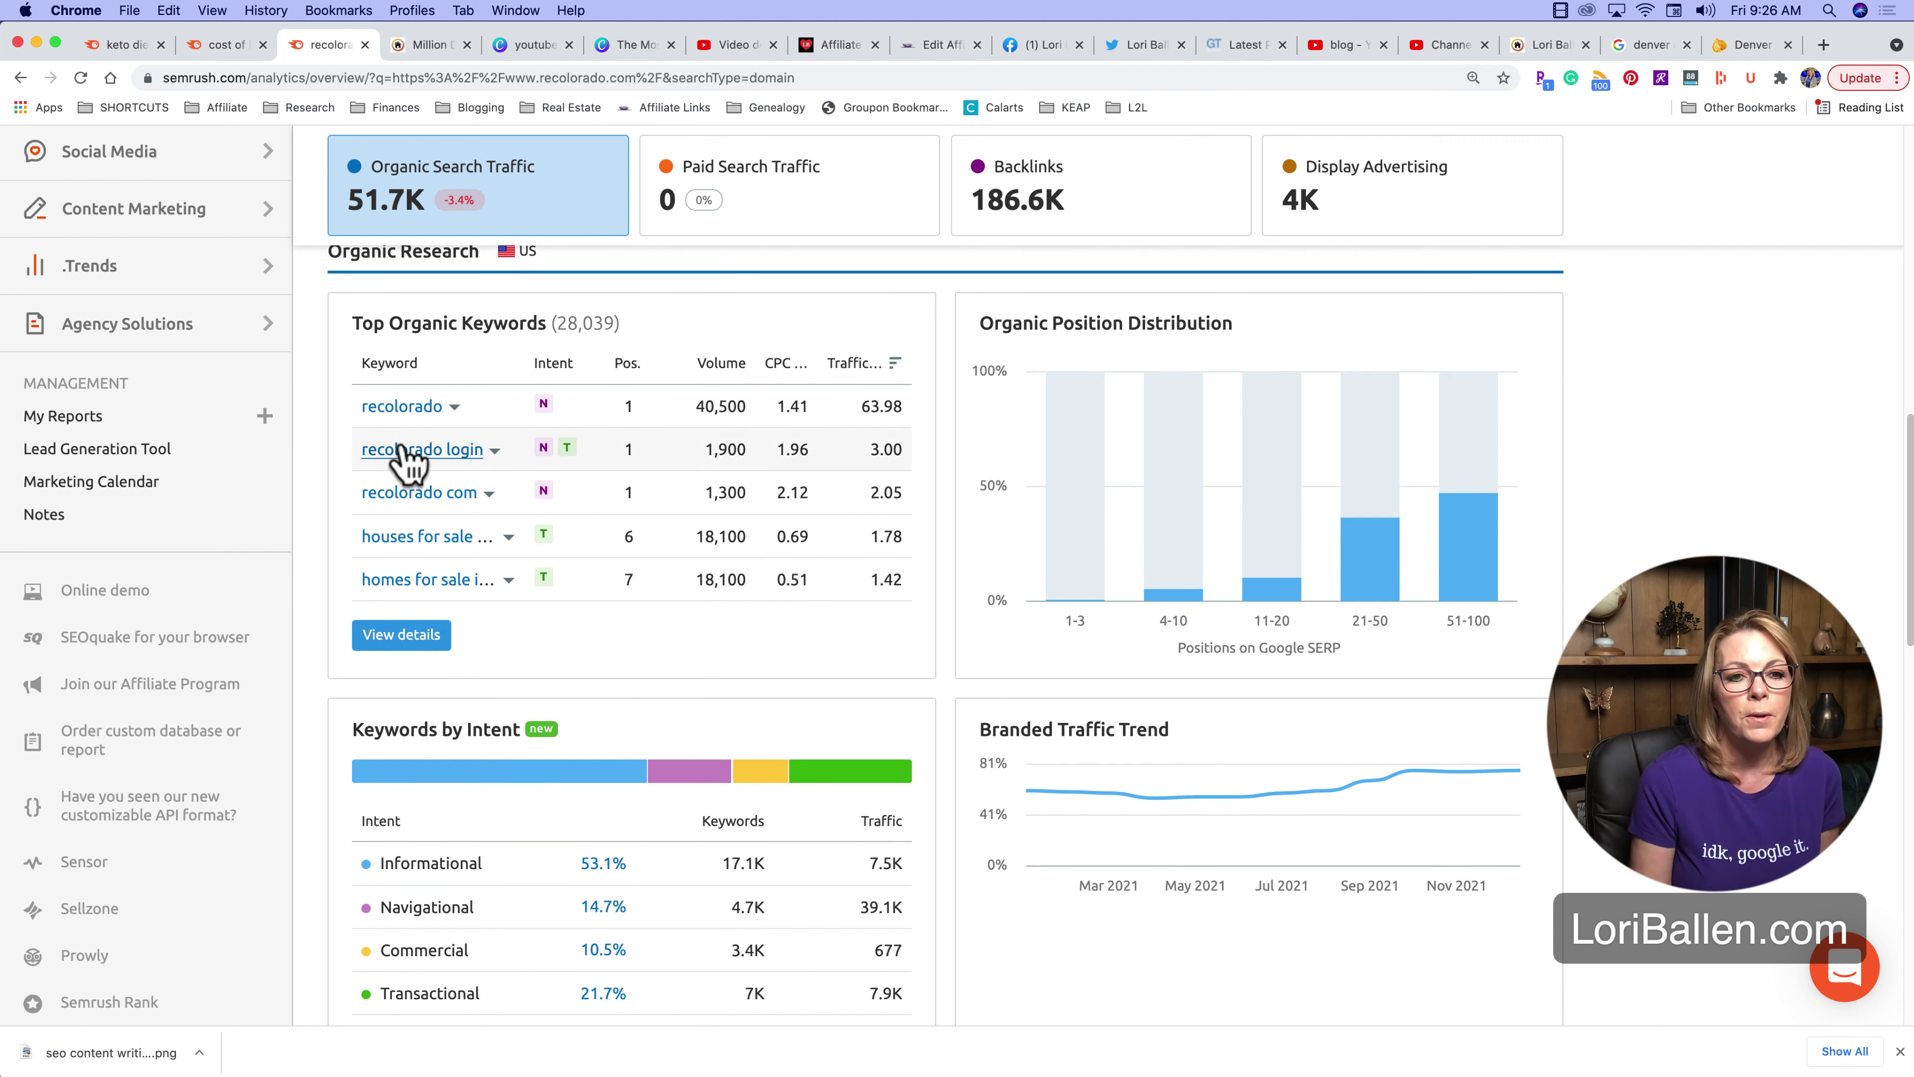
{"action": "left_click", "coordinate": [389, 647]}
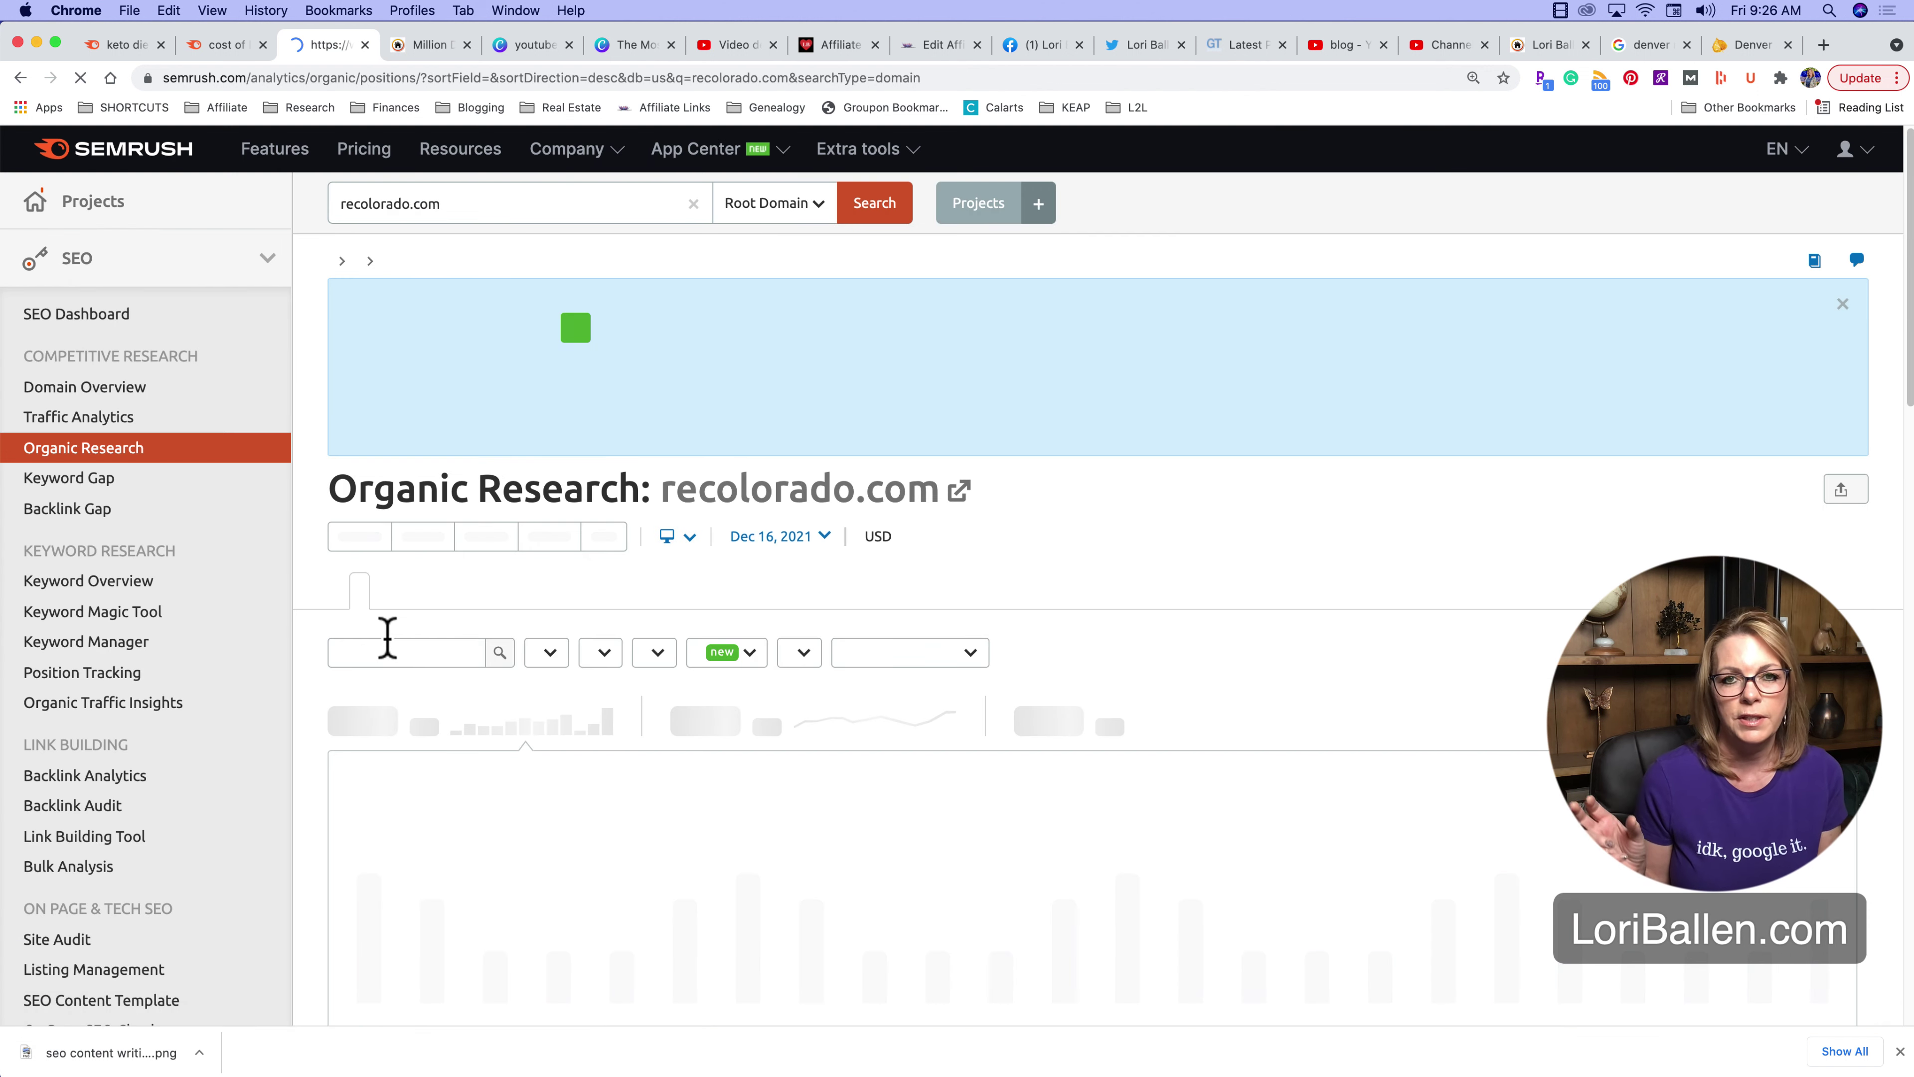
Examine recolorado.com's highest-traffic organic keywords, comparing their intent, ranking position, search volume and keyword difficulty
{"action": "scroll", "coordinate": [1282, 557], "scroll_direction": "down", "scroll_amount": 1}
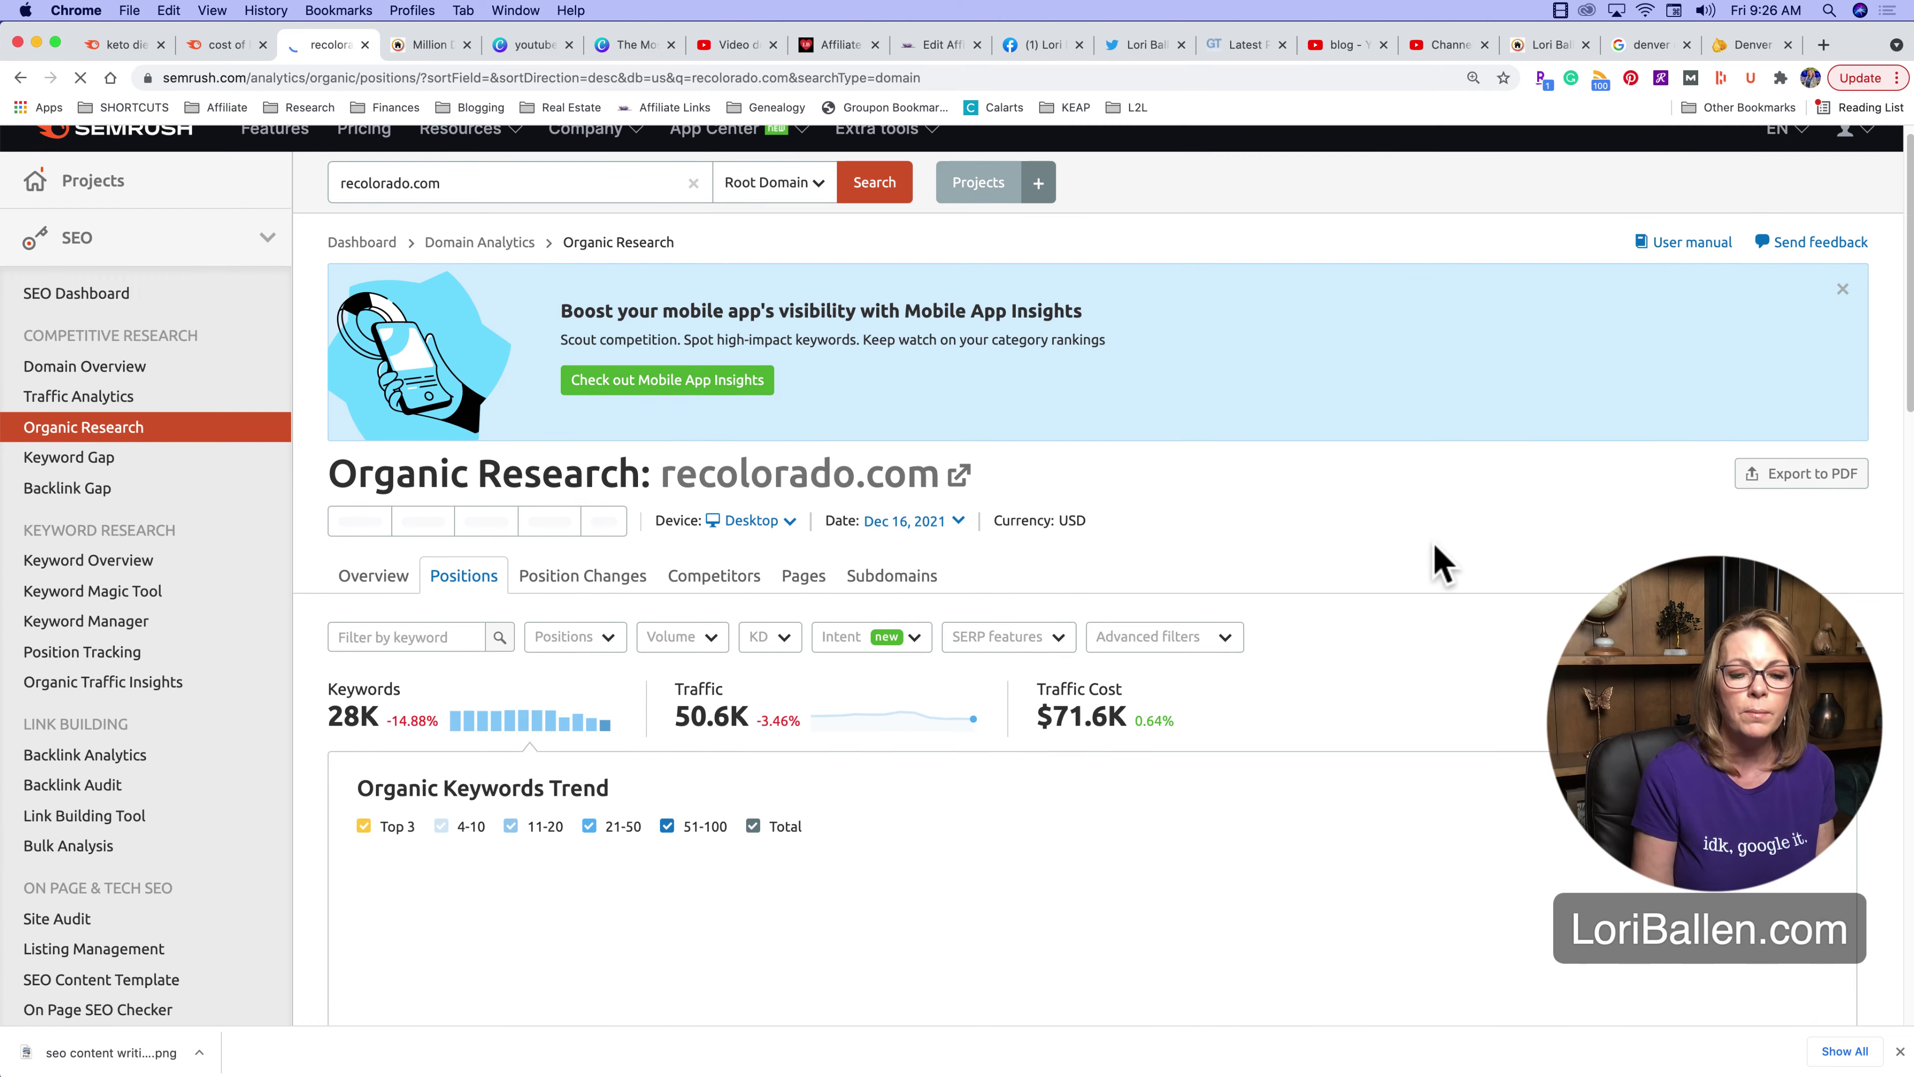
{"action": "scroll", "coordinate": [1357, 555], "scroll_direction": "down", "scroll_amount": 5}
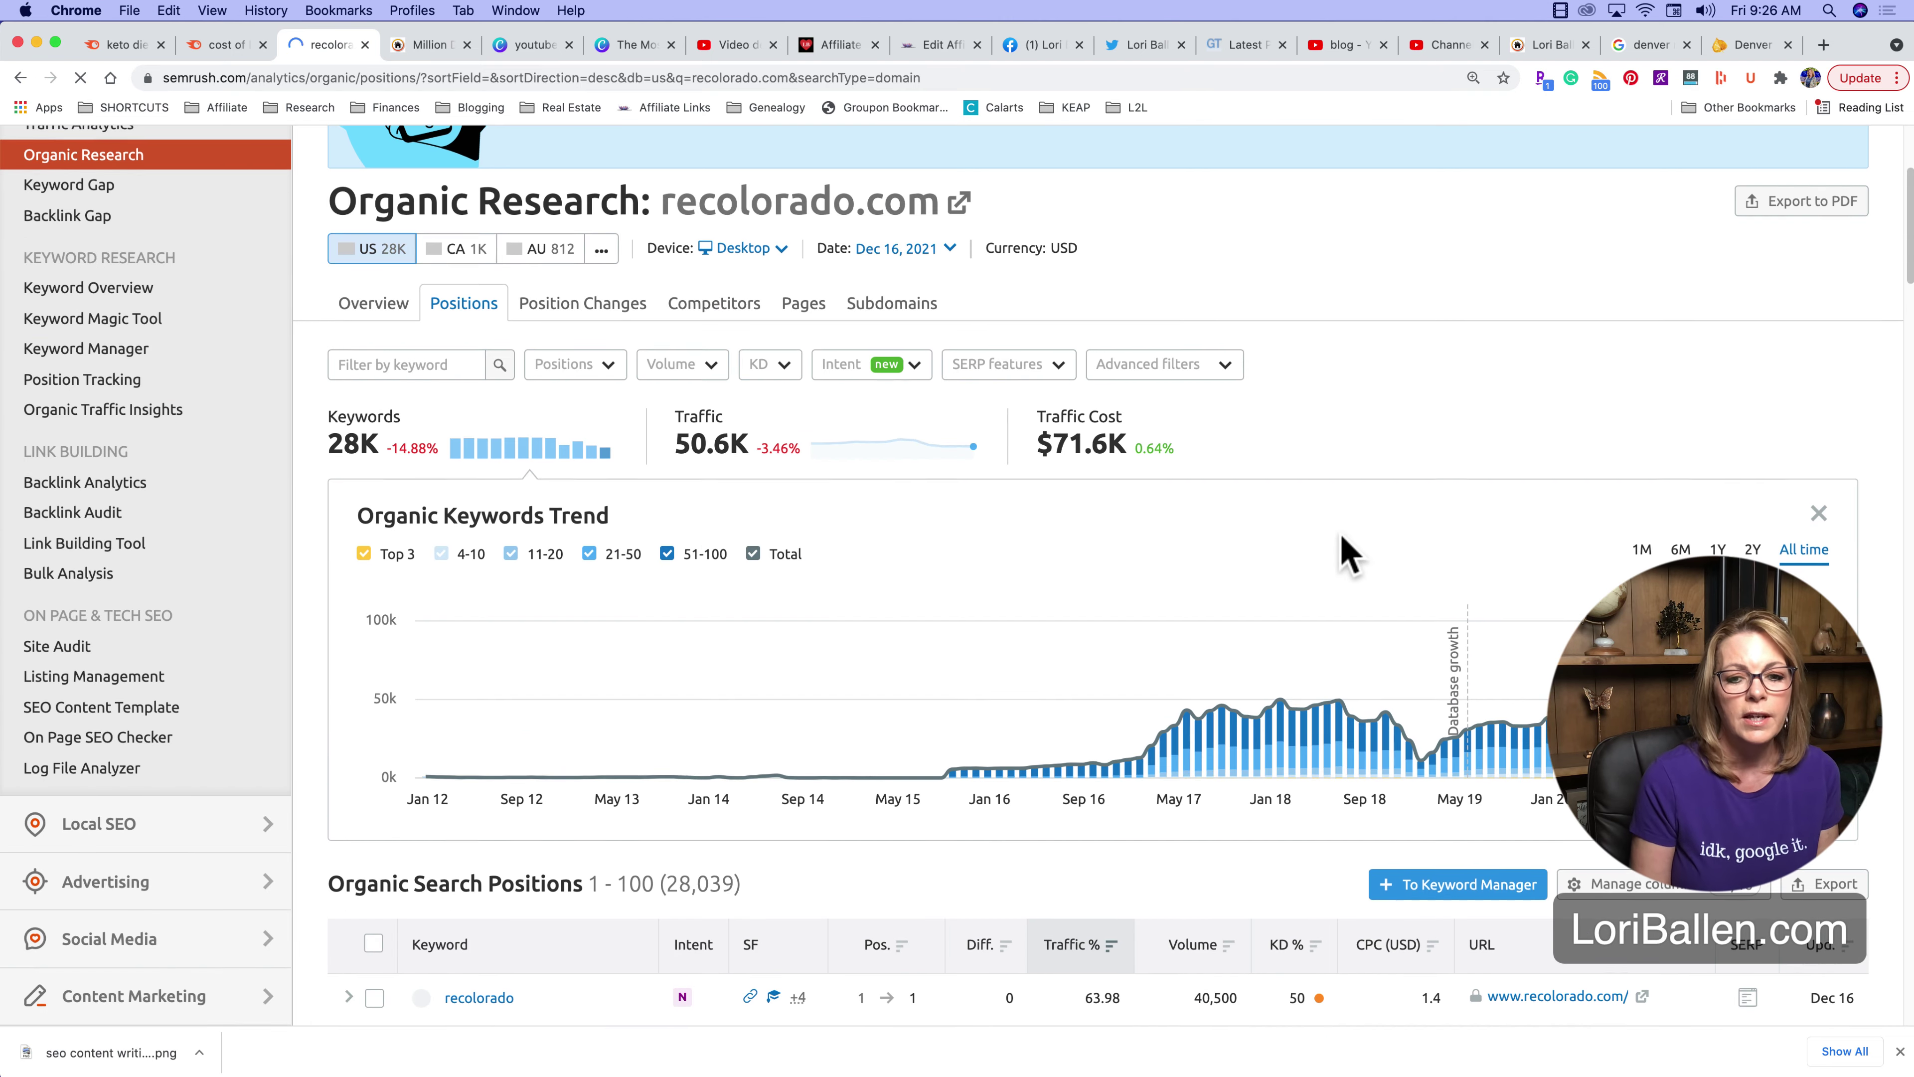
{"action": "scroll", "coordinate": [1342, 554], "scroll_direction": "down", "scroll_amount": 3}
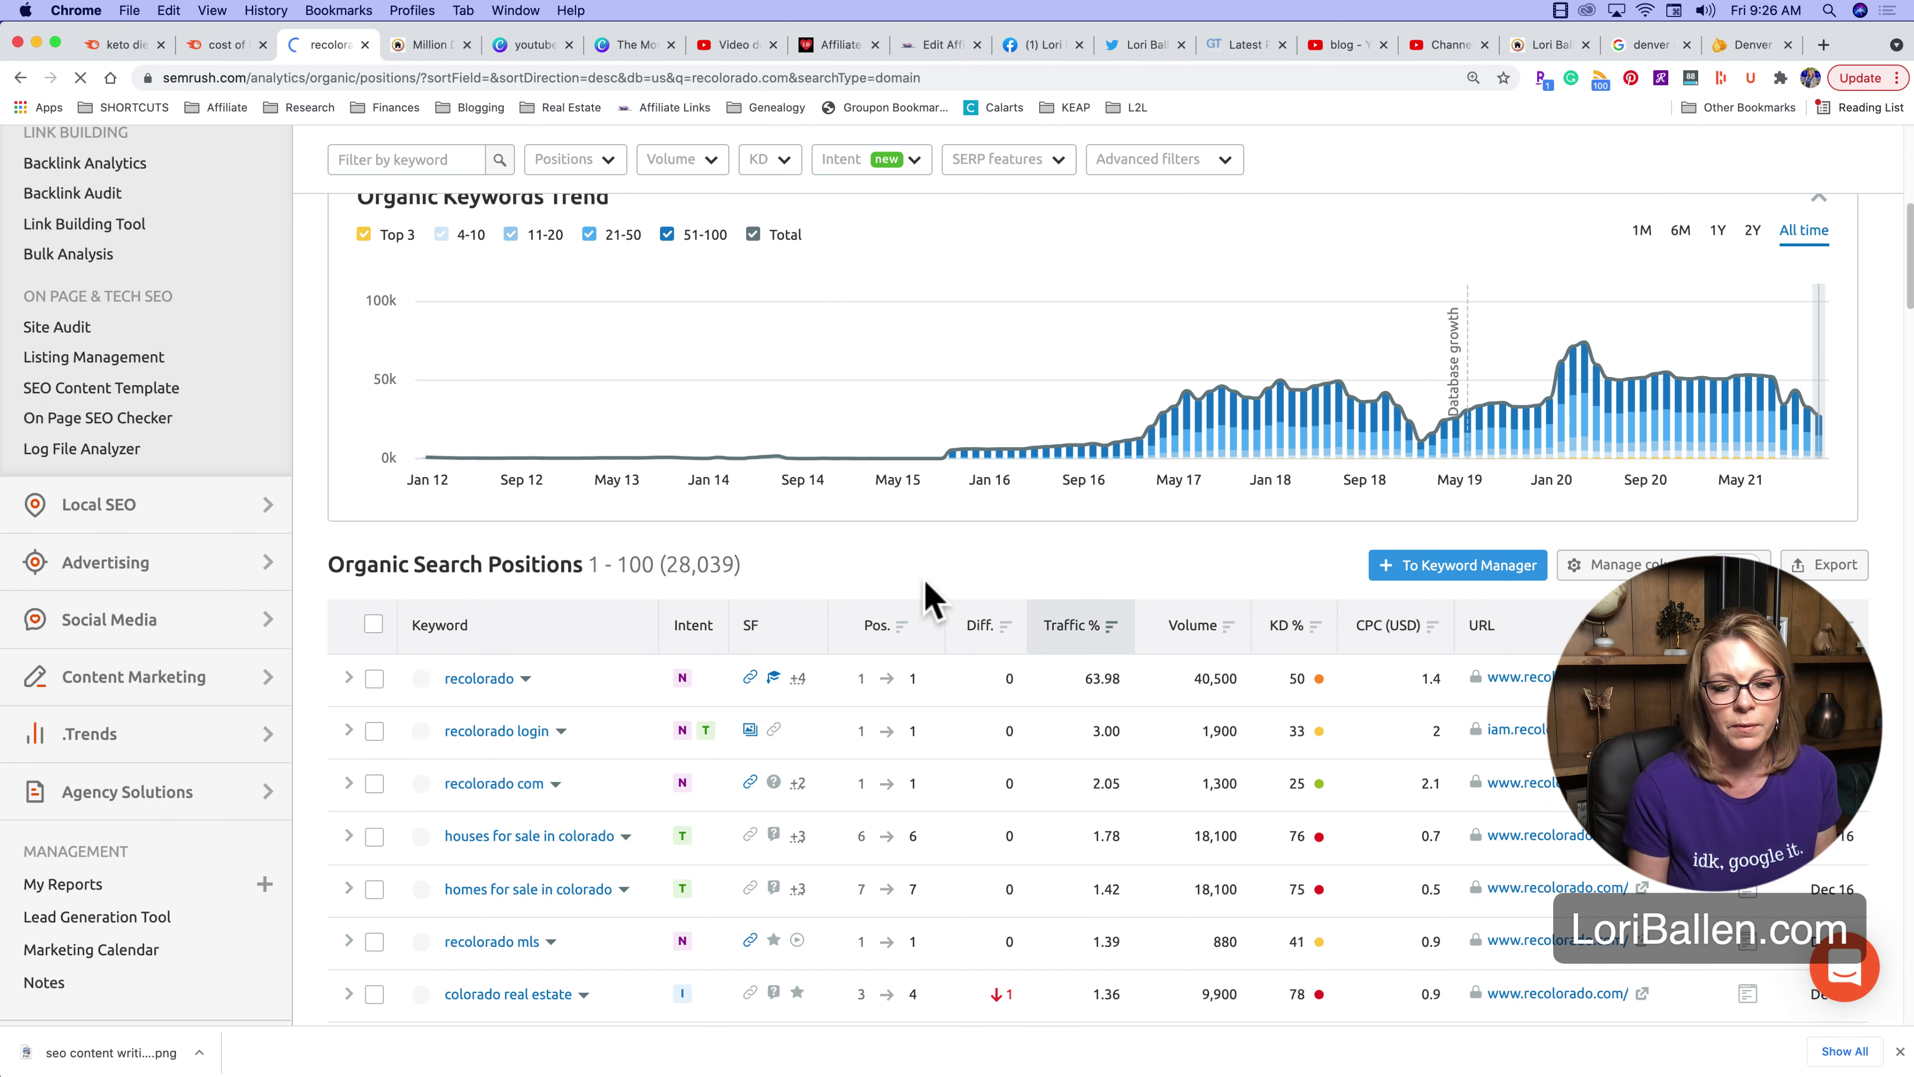
{"action": "scroll", "coordinate": [927, 596], "scroll_direction": "down", "scroll_amount": 1}
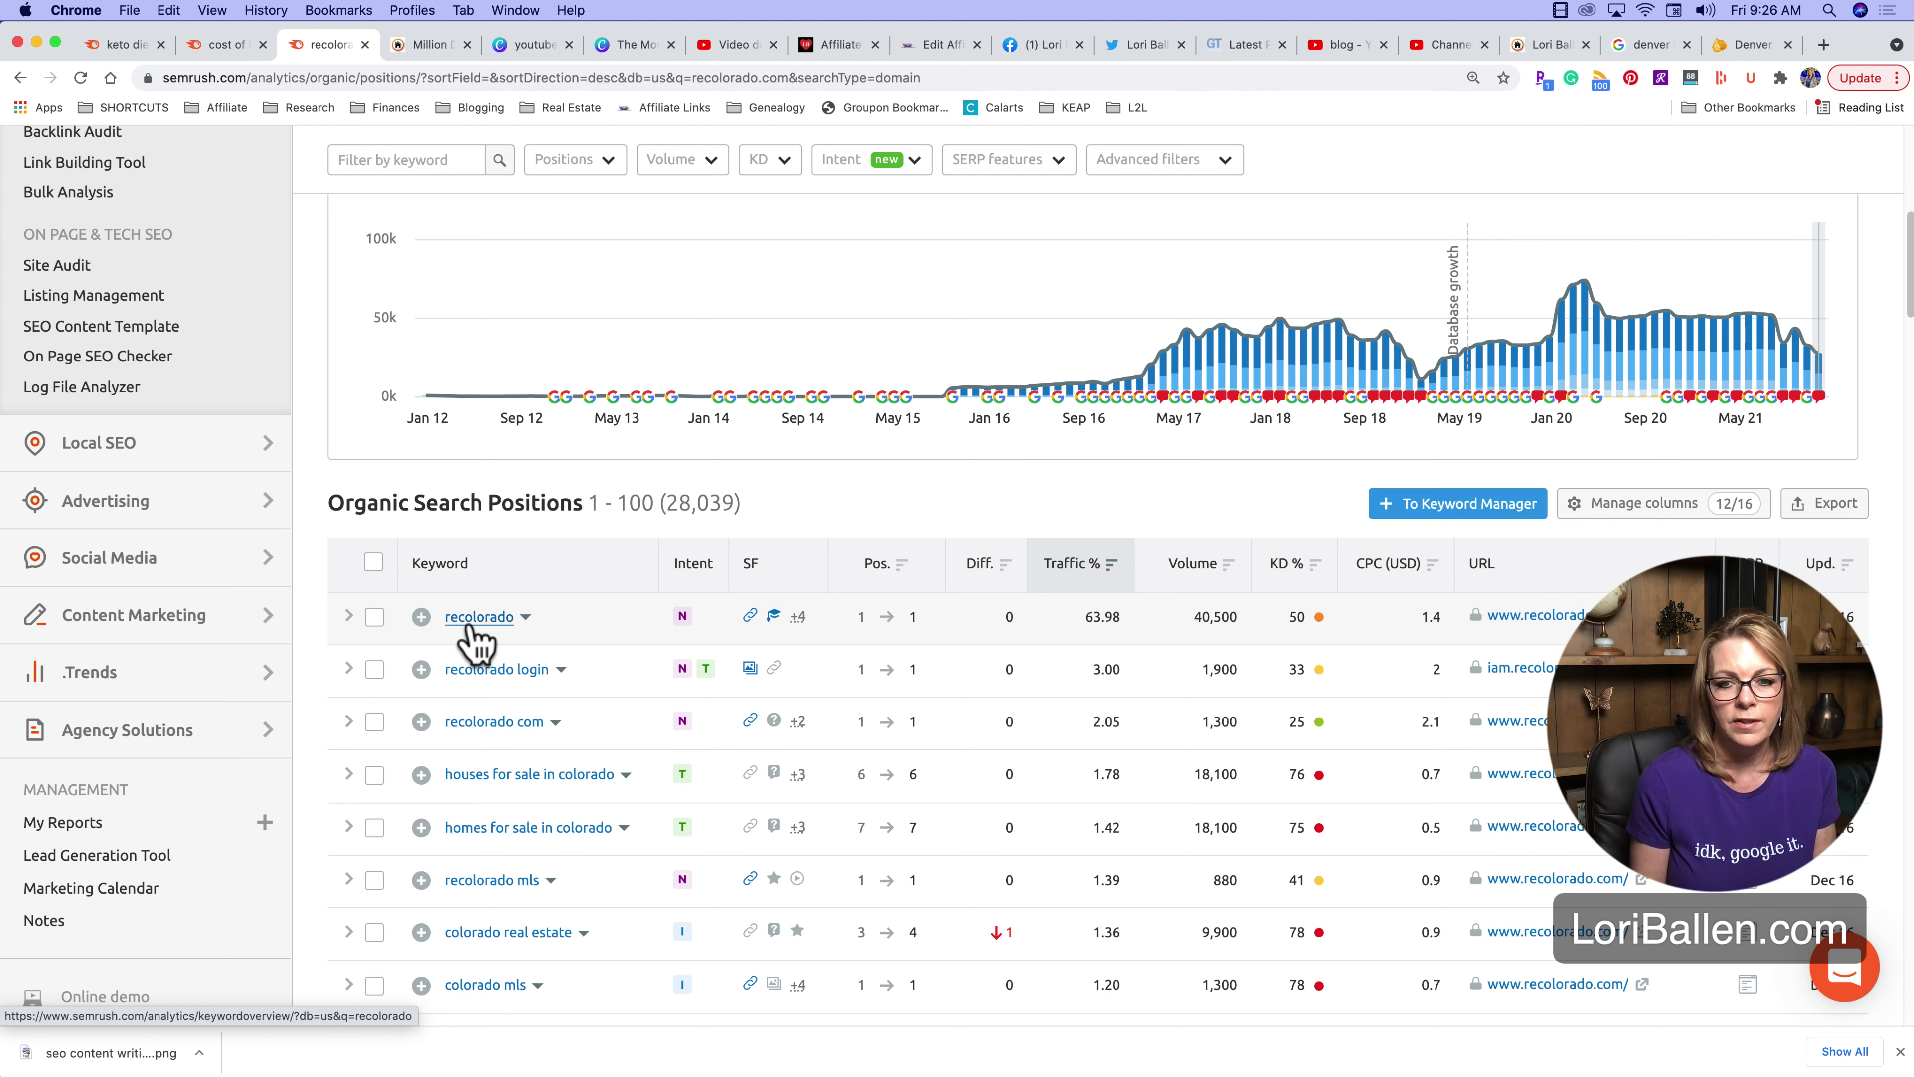
{"action": "scroll", "coordinate": [487, 647], "scroll_direction": "down", "scroll_amount": 3}
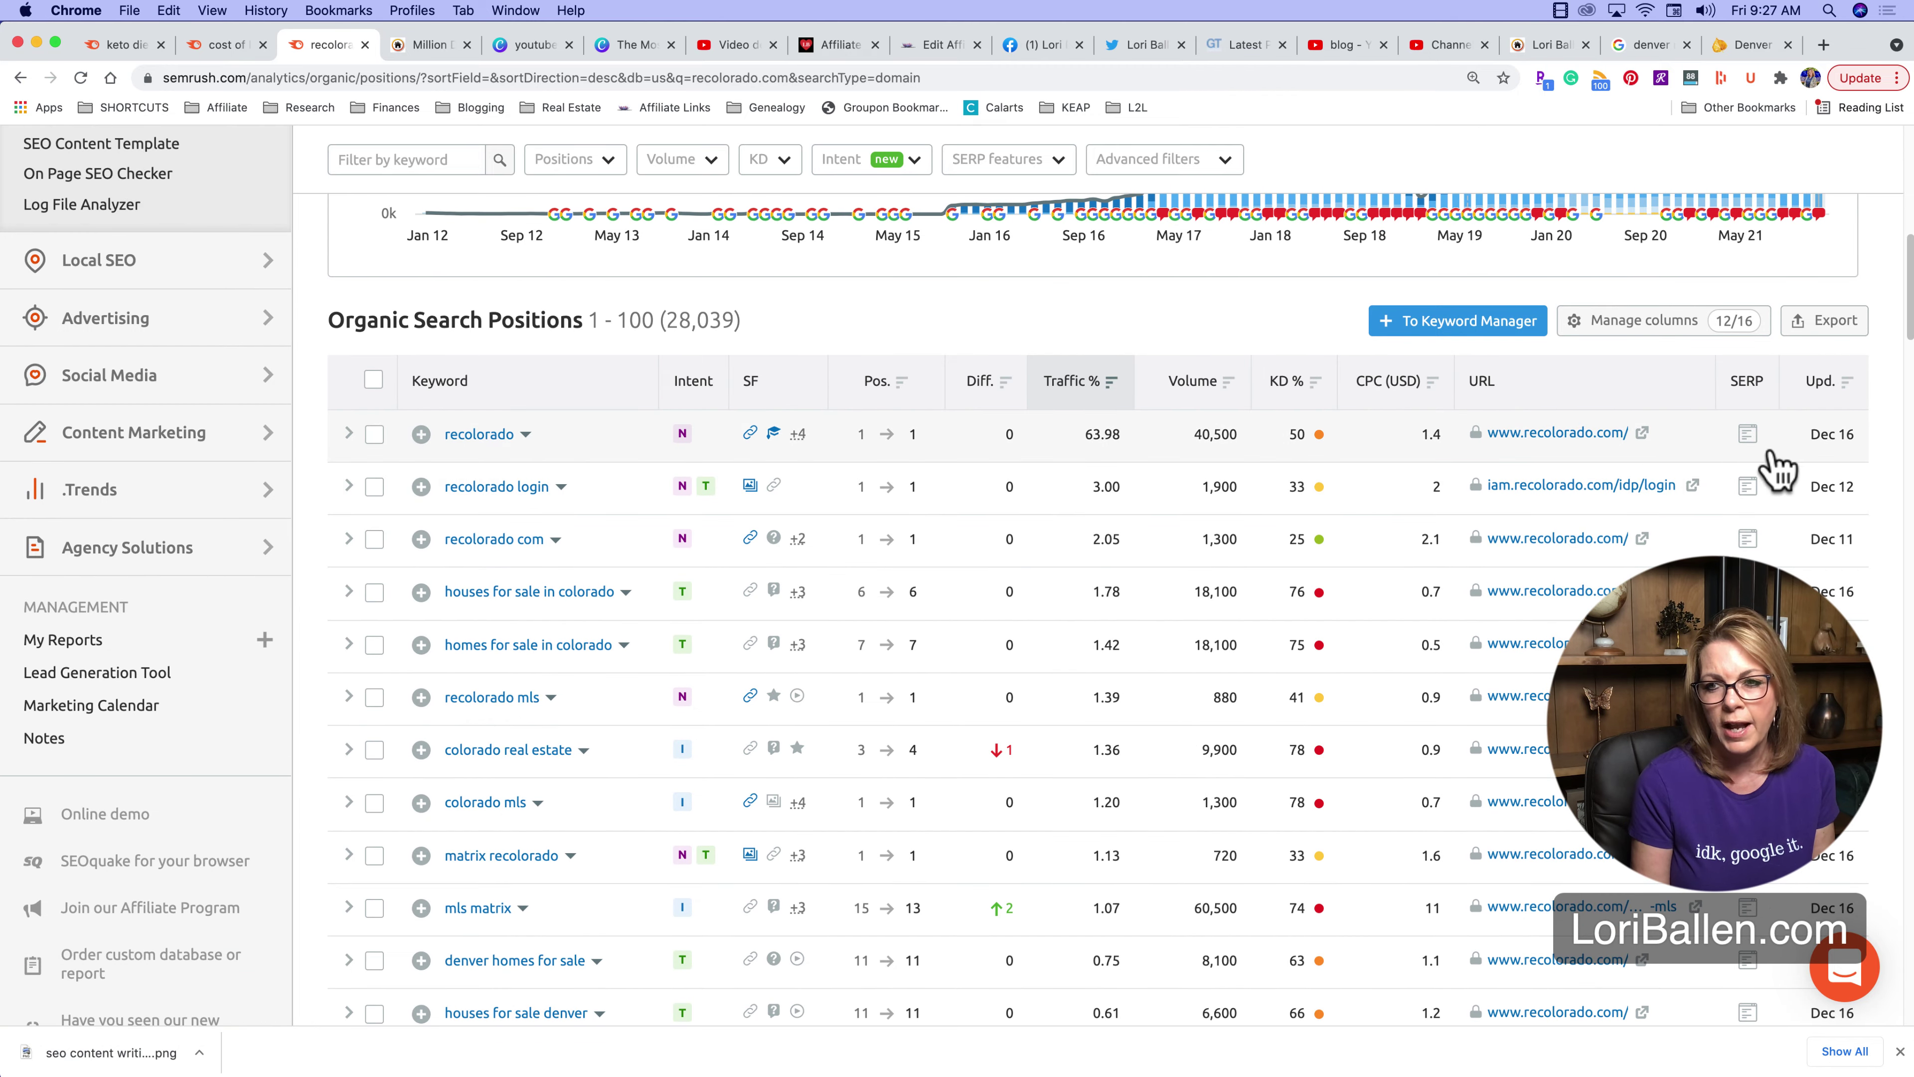
{"action": "scroll", "coordinate": [497, 475], "scroll_direction": "down", "scroll_amount": 1}
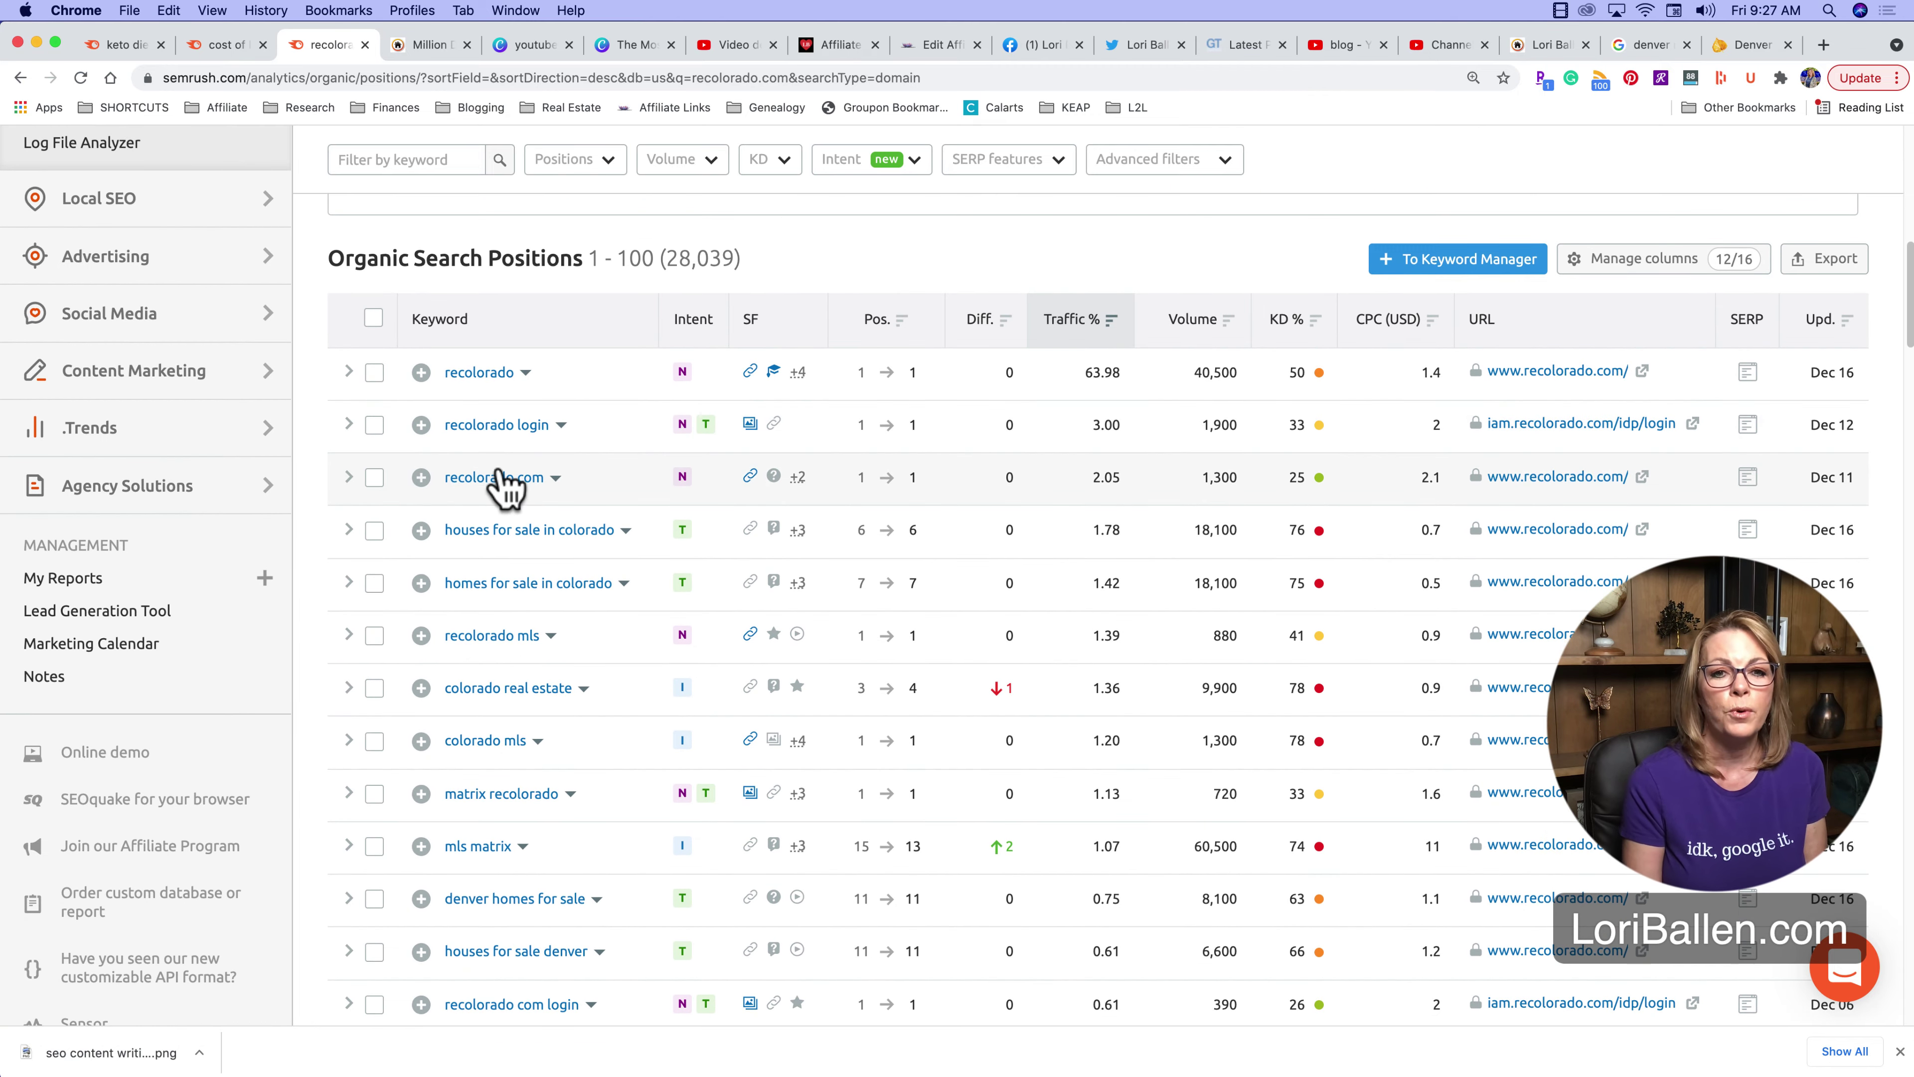
{"action": "scroll", "coordinate": [505, 483], "scroll_direction": "down", "scroll_amount": 3}
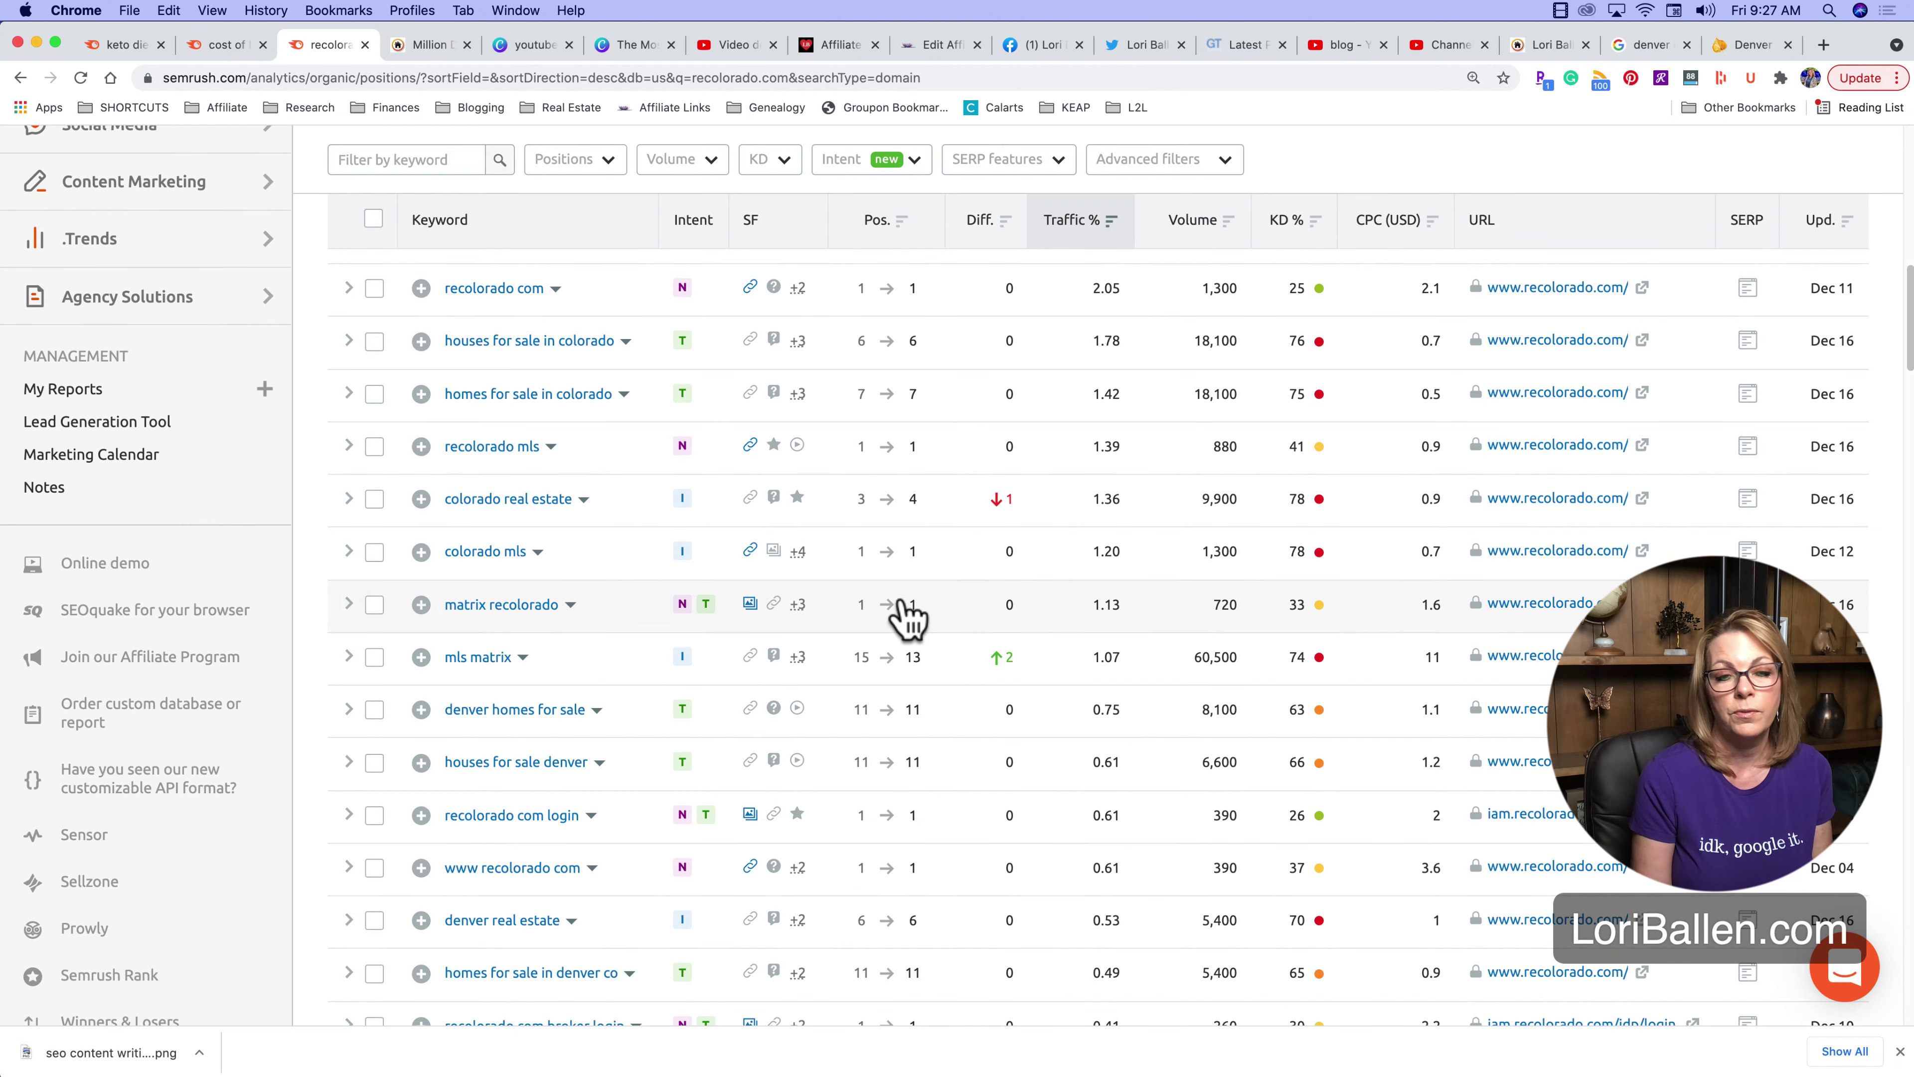
{"action": "scroll", "coordinate": [903, 623], "scroll_direction": "down", "scroll_amount": 1}
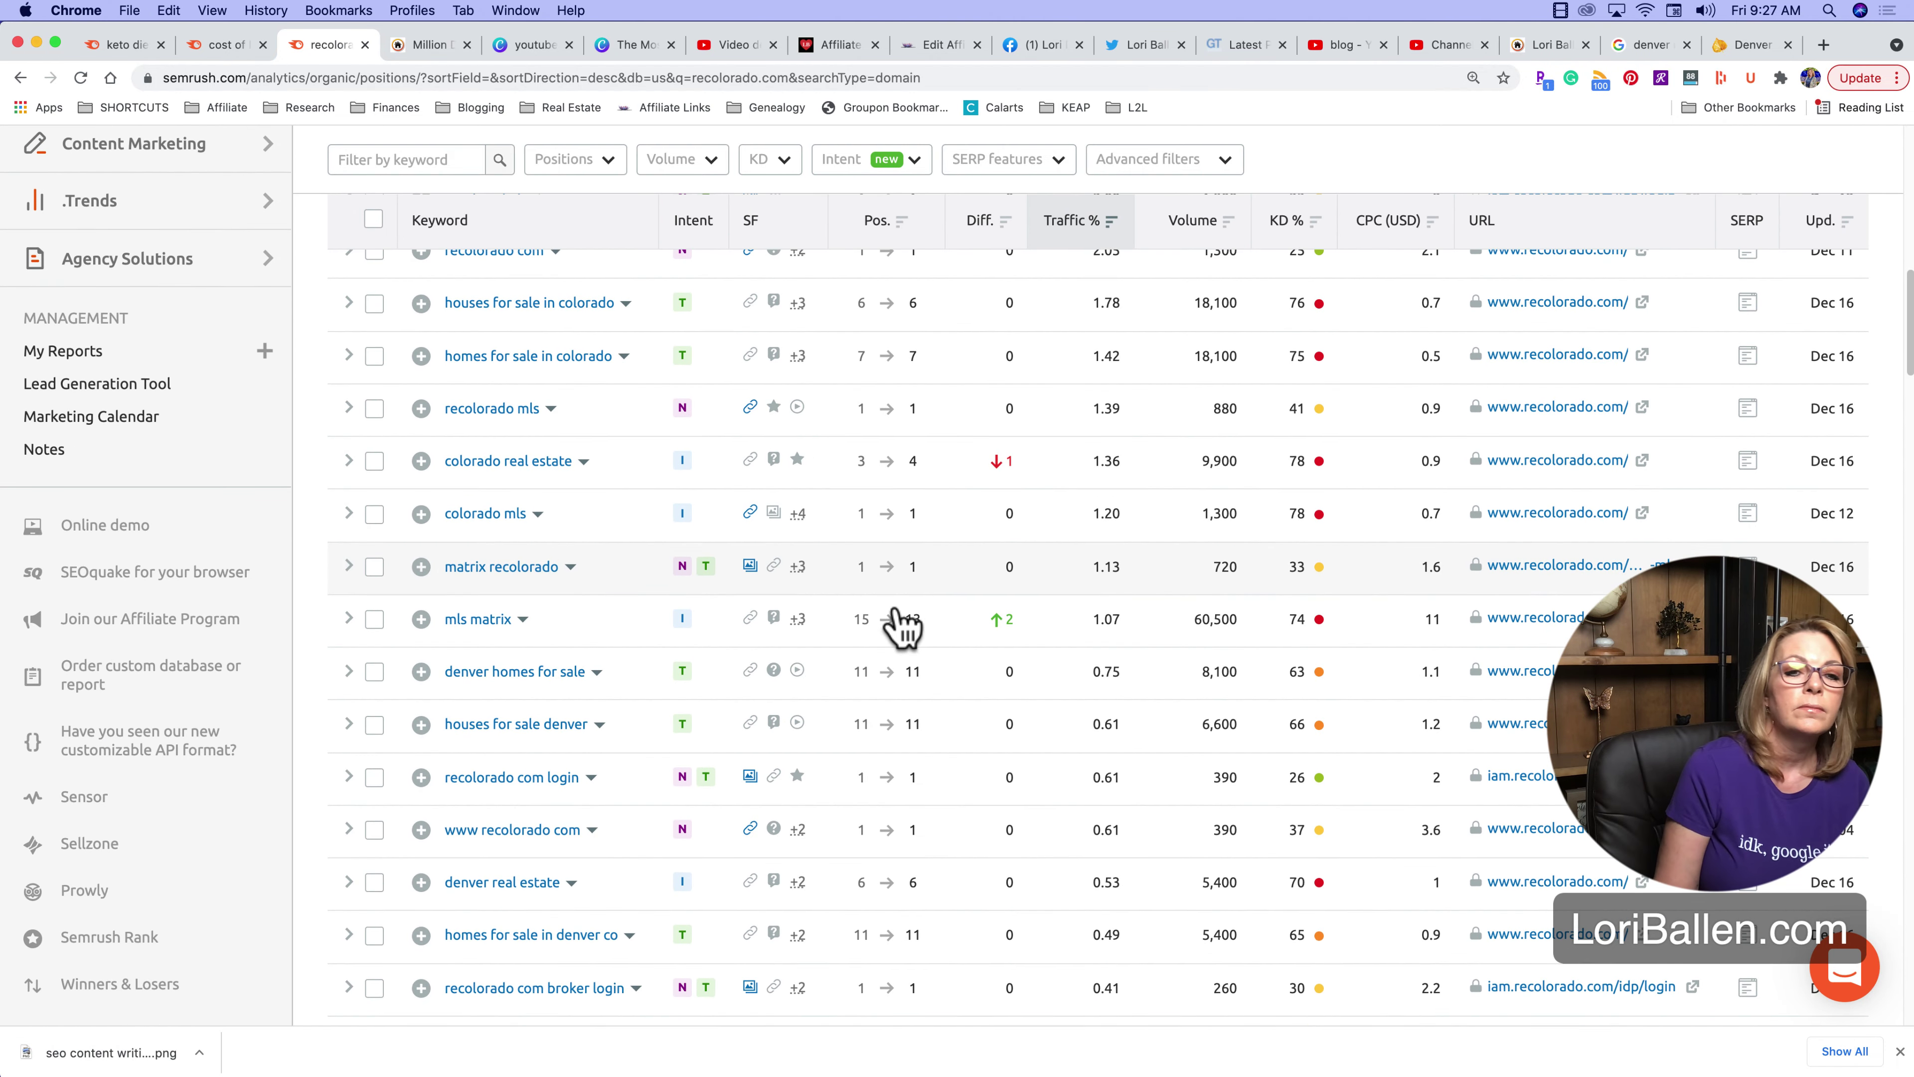
{"action": "scroll", "coordinate": [902, 623], "scroll_direction": "up", "scroll_amount": 4}
{"action": "scroll", "coordinate": [907, 636], "scroll_direction": "down", "scroll_amount": 1}
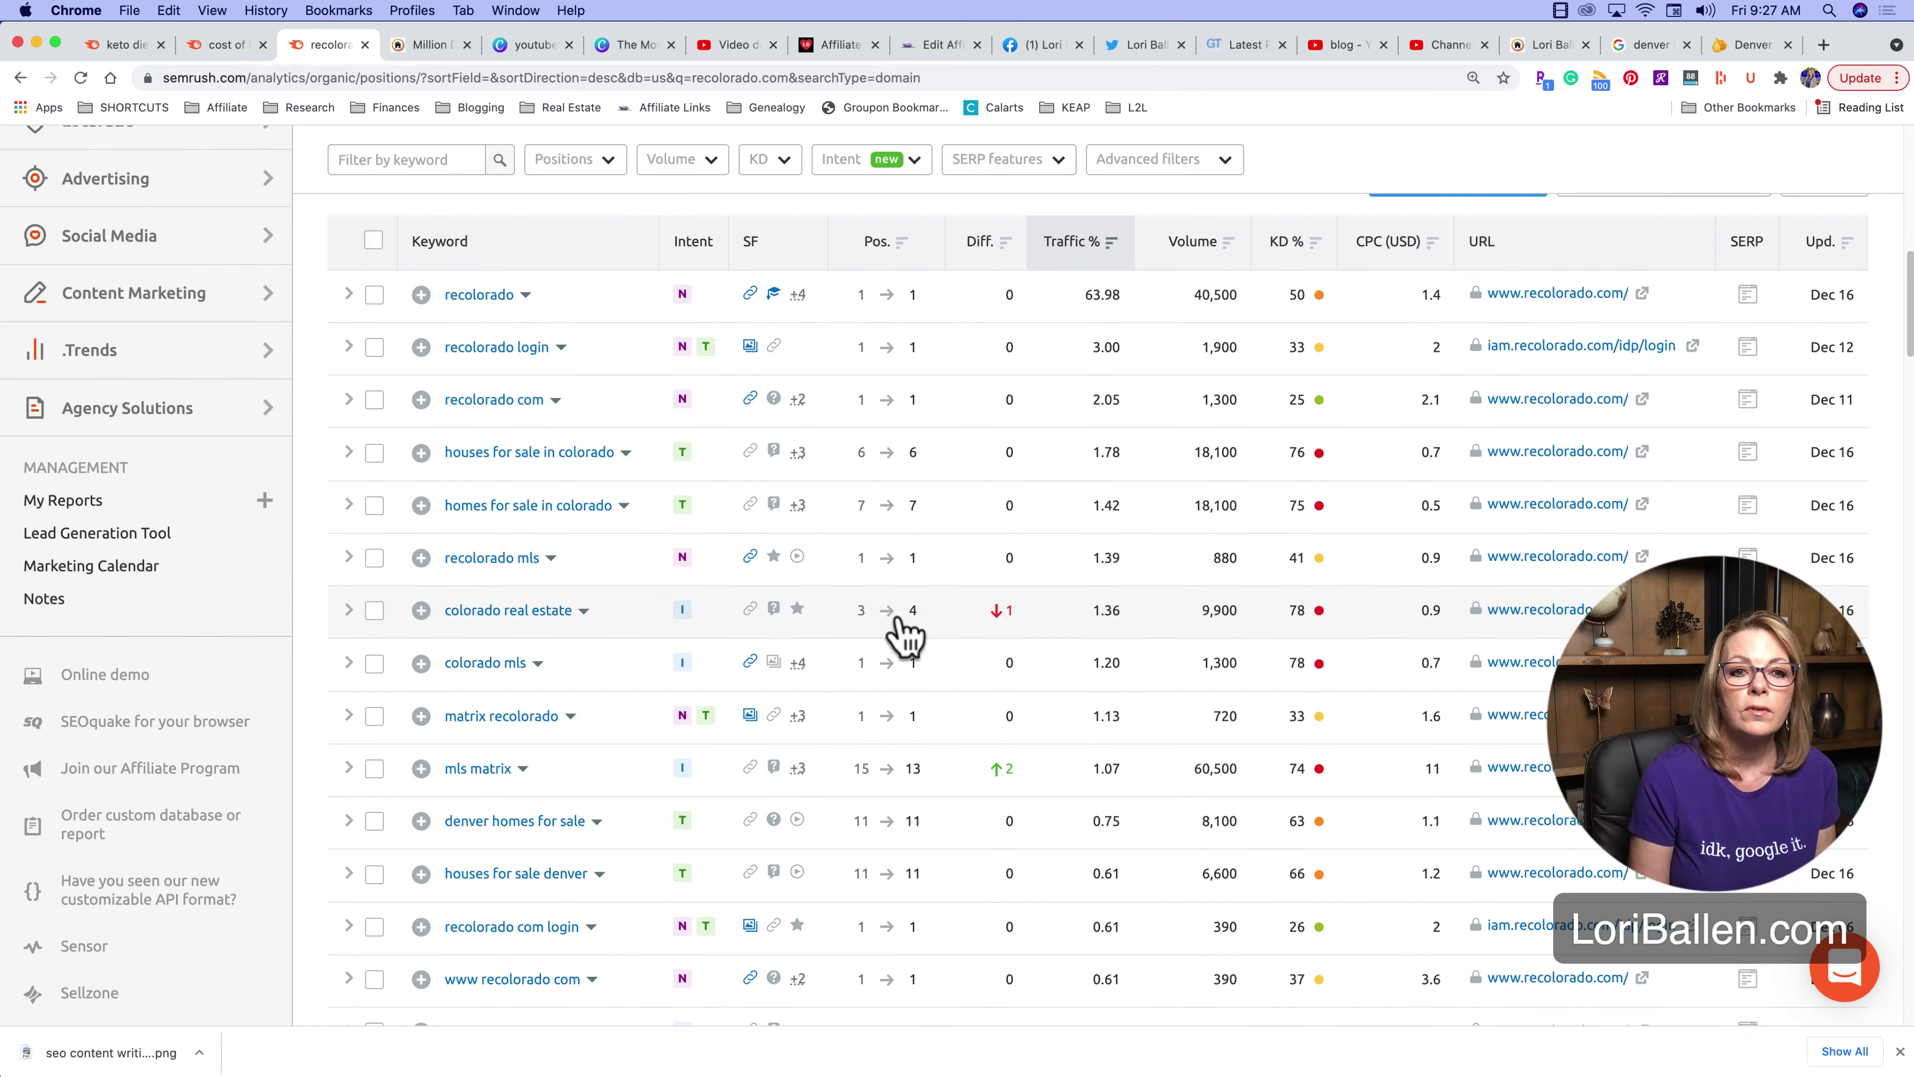
{"action": "scroll", "coordinate": [907, 635], "scroll_direction": "down", "scroll_amount": 2}
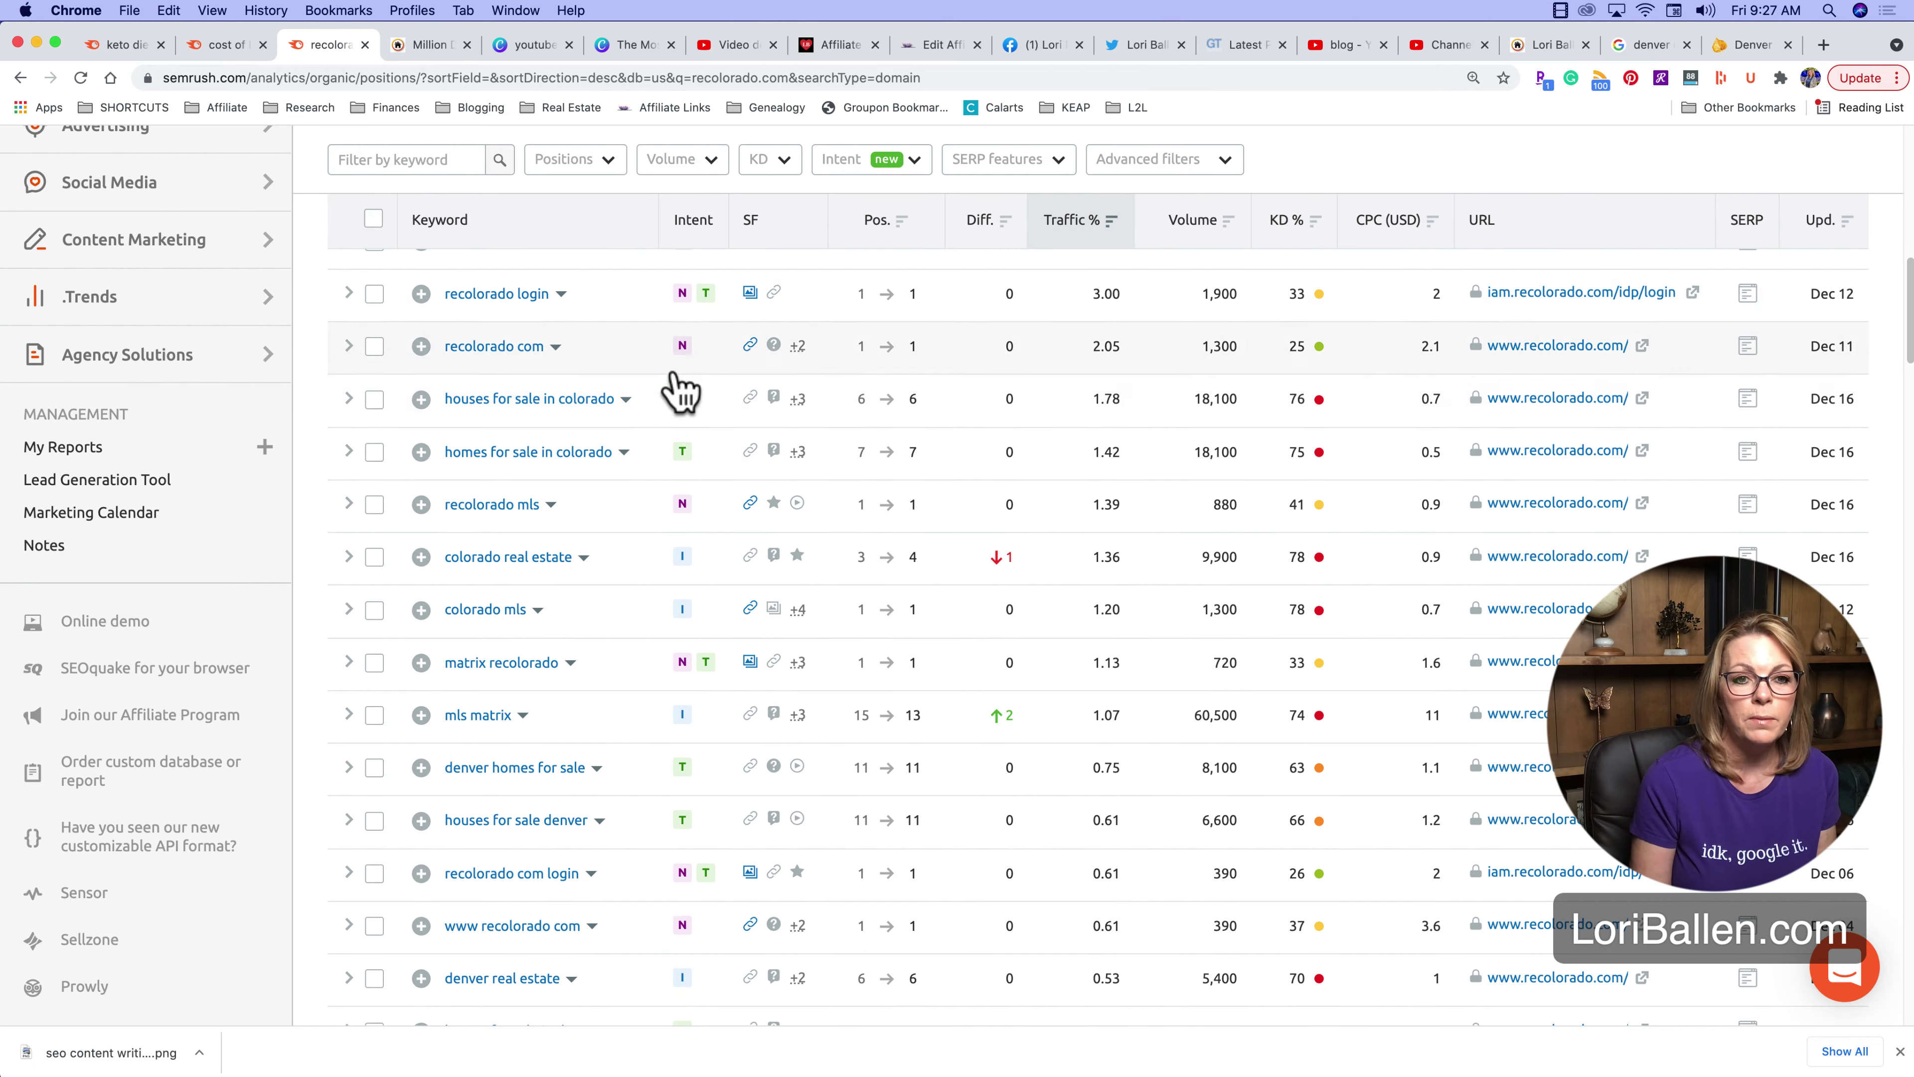
{"action": "scroll", "coordinate": [681, 390], "scroll_direction": "down", "scroll_amount": 1}
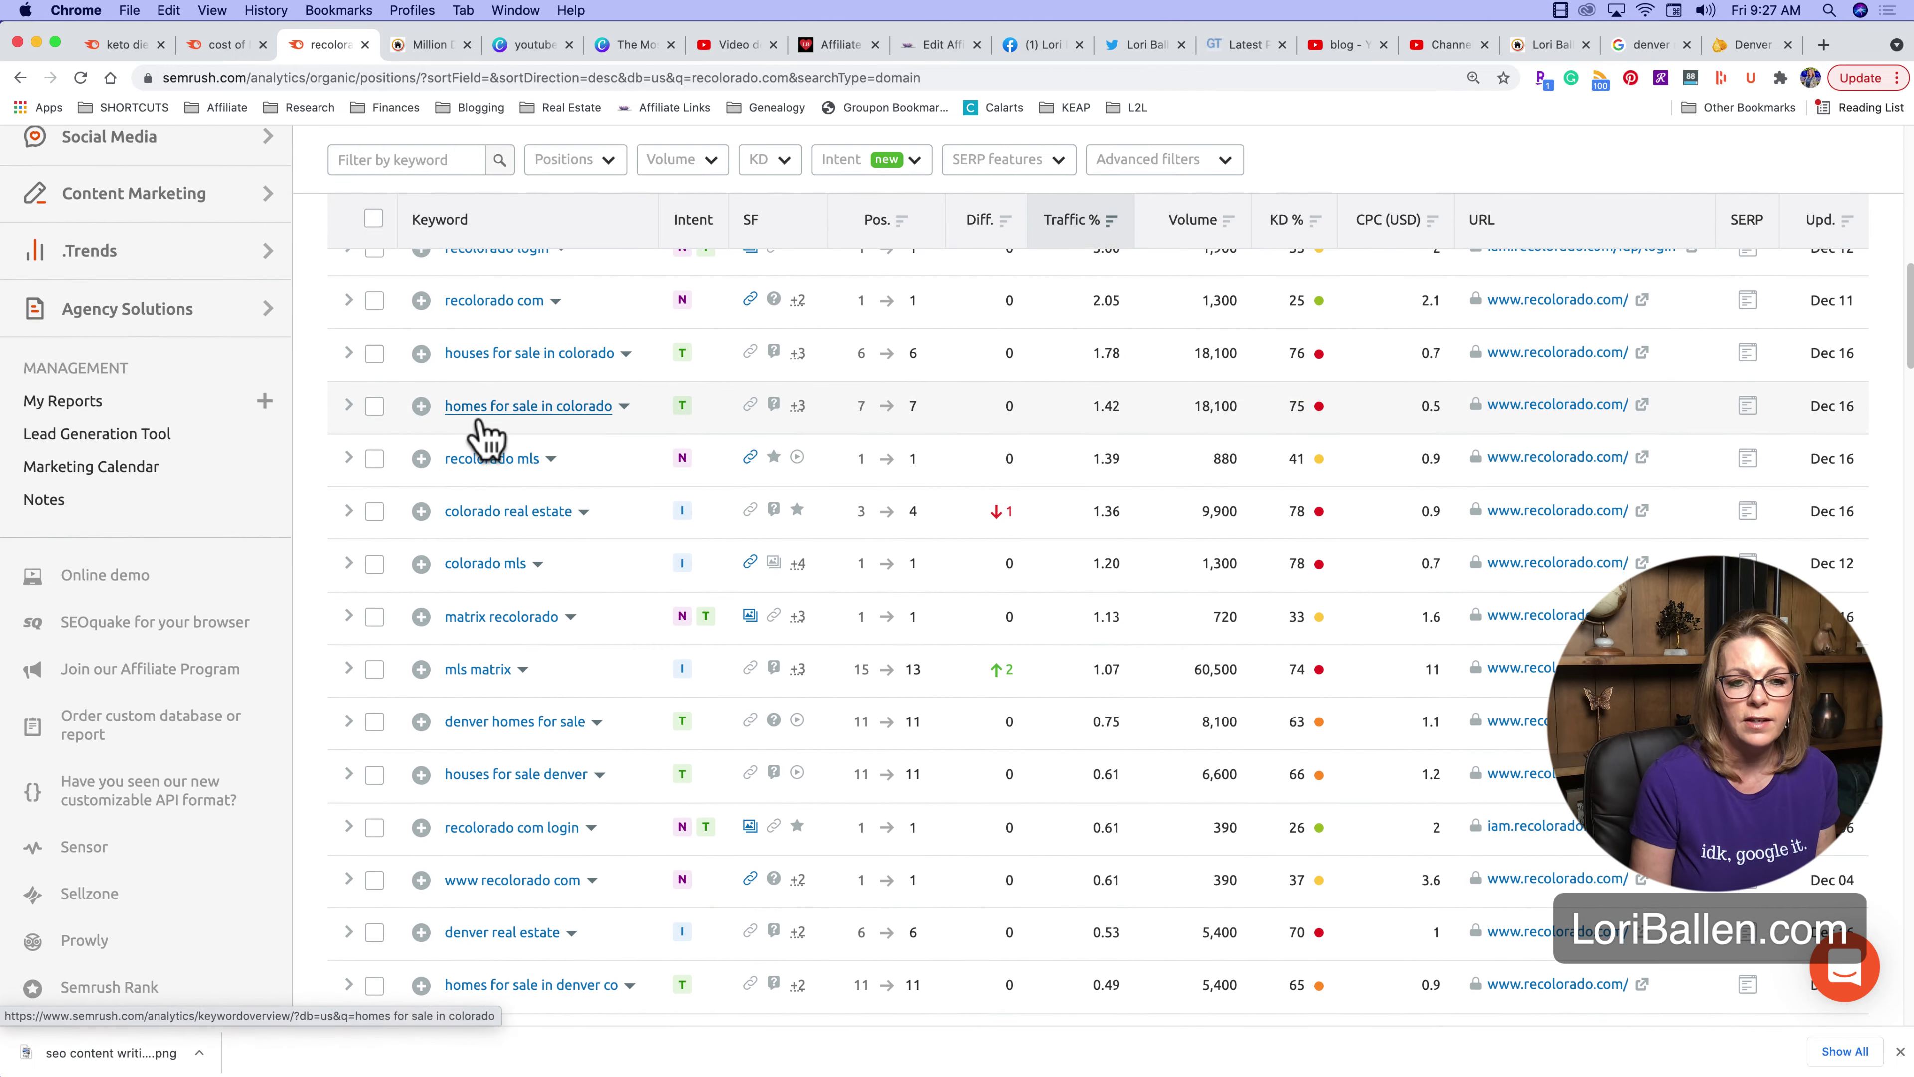
{"action": "scroll", "coordinate": [483, 434], "scroll_direction": "down", "scroll_amount": 2}
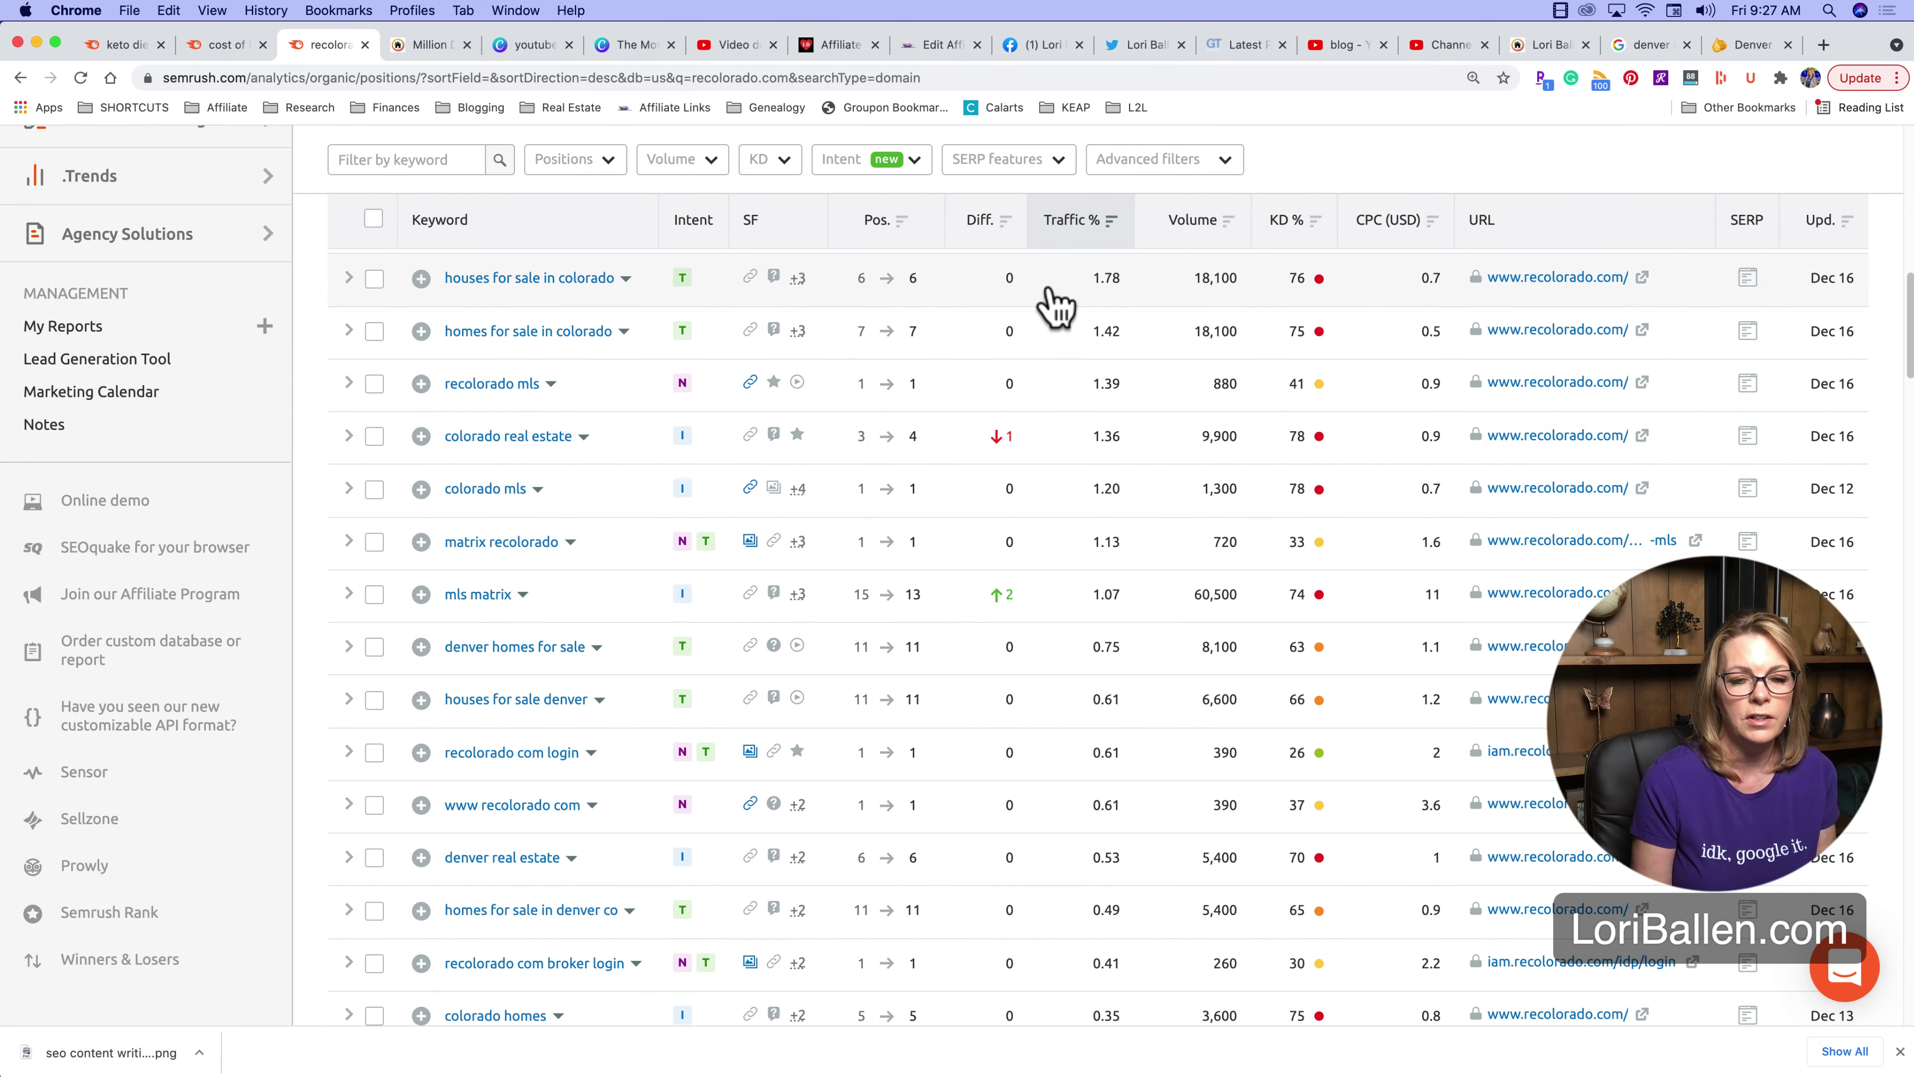
{"action": "scroll", "coordinate": [1010, 301], "scroll_direction": "down", "scroll_amount": 2}
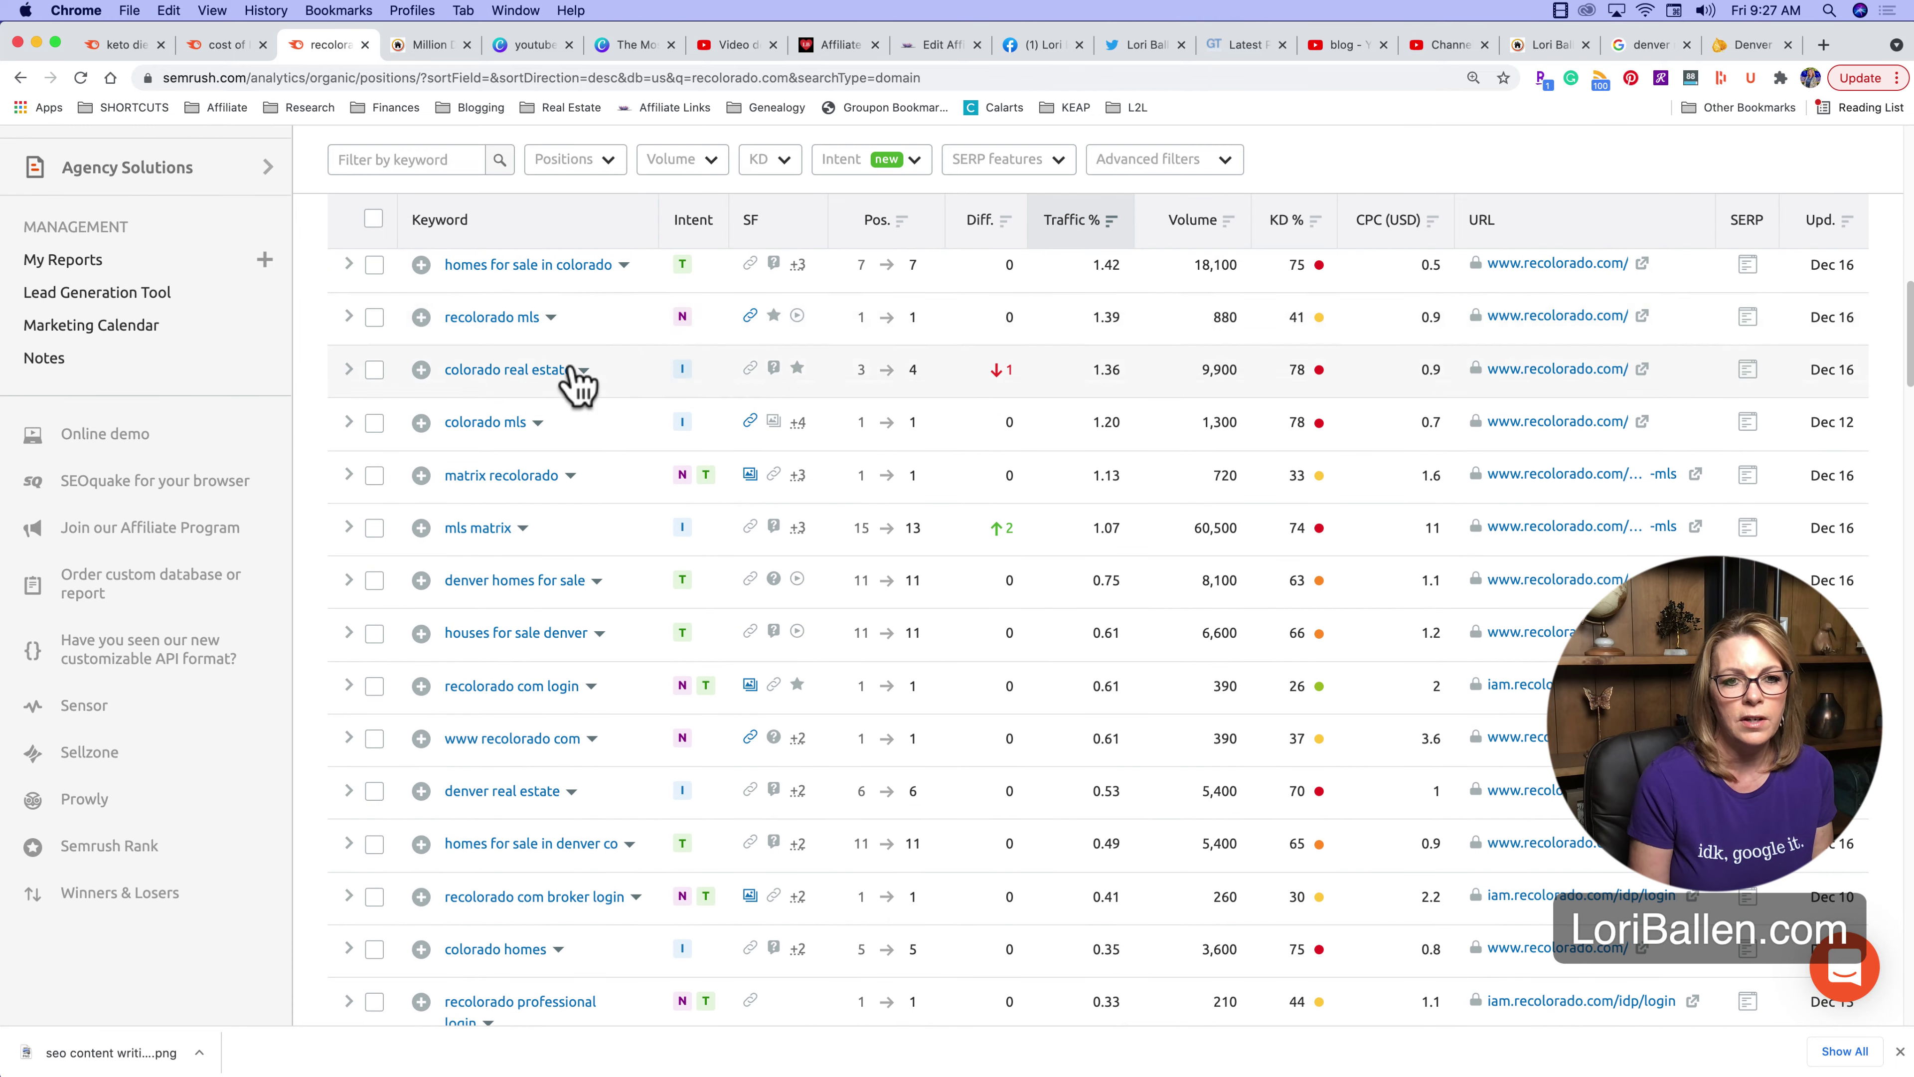
{"action": "scroll", "coordinate": [595, 391], "scroll_direction": "down", "scroll_amount": 1}
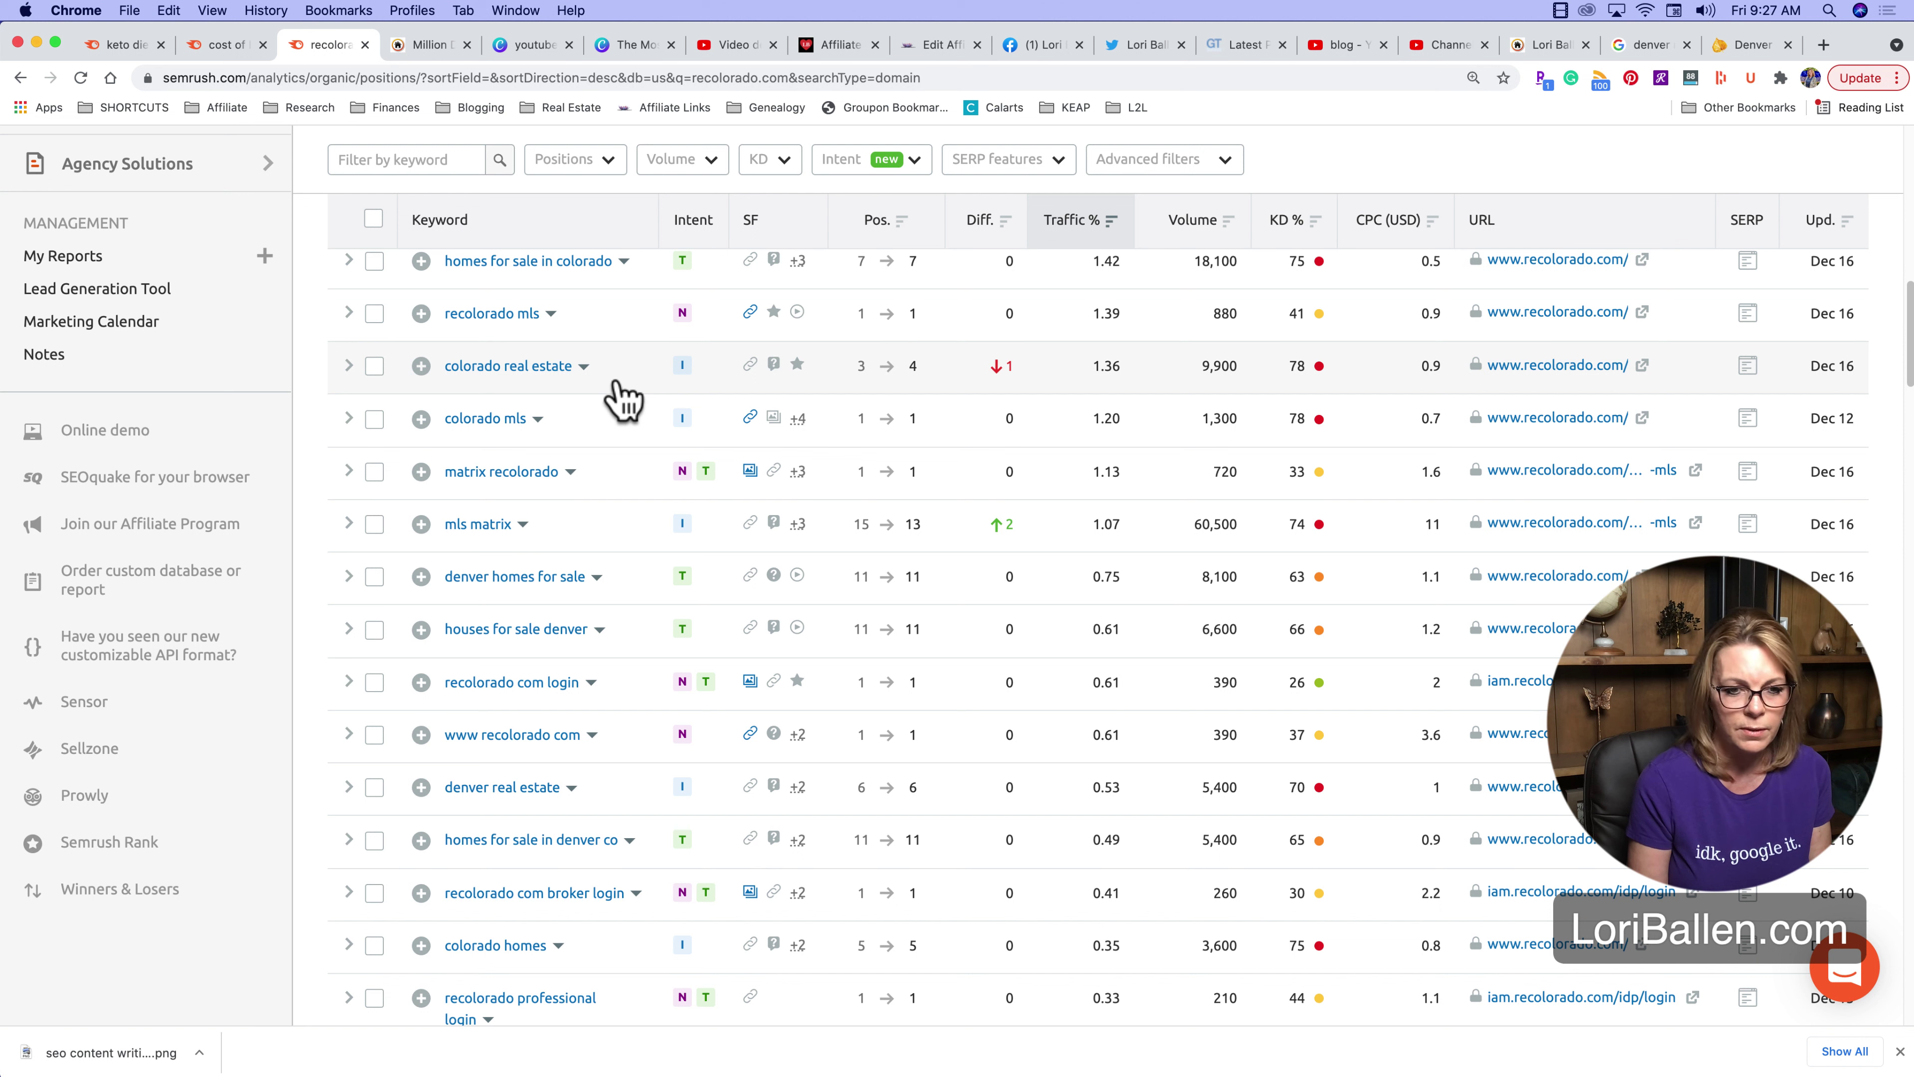
Look further through recolorado.com's lower-traffic organic keywords for non-branded, less competitive topic ideas
{"action": "scroll", "coordinate": [622, 400], "scroll_direction": "down", "scroll_amount": 15}
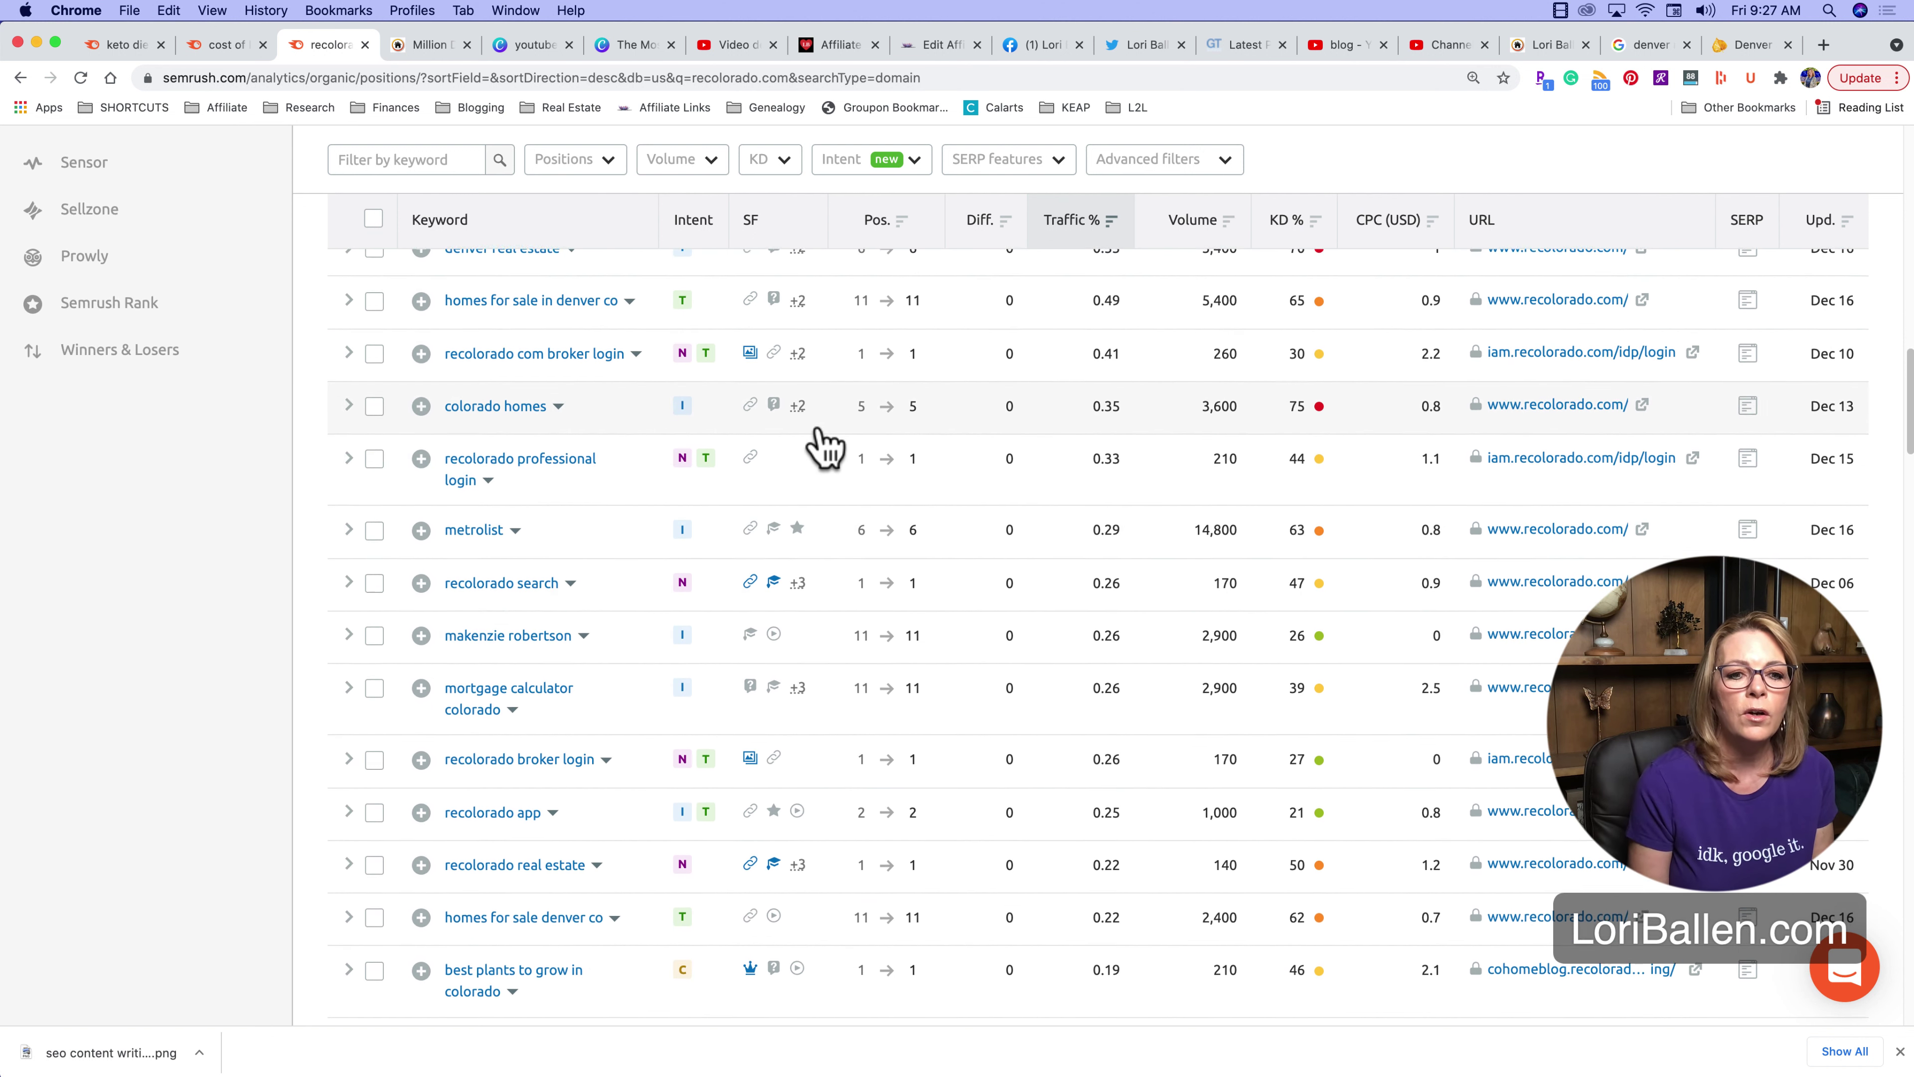
{"action": "scroll", "coordinate": [801, 469], "scroll_direction": "down", "scroll_amount": 2}
{"action": "scroll", "coordinate": [452, 547], "scroll_direction": "down", "scroll_amount": 4}
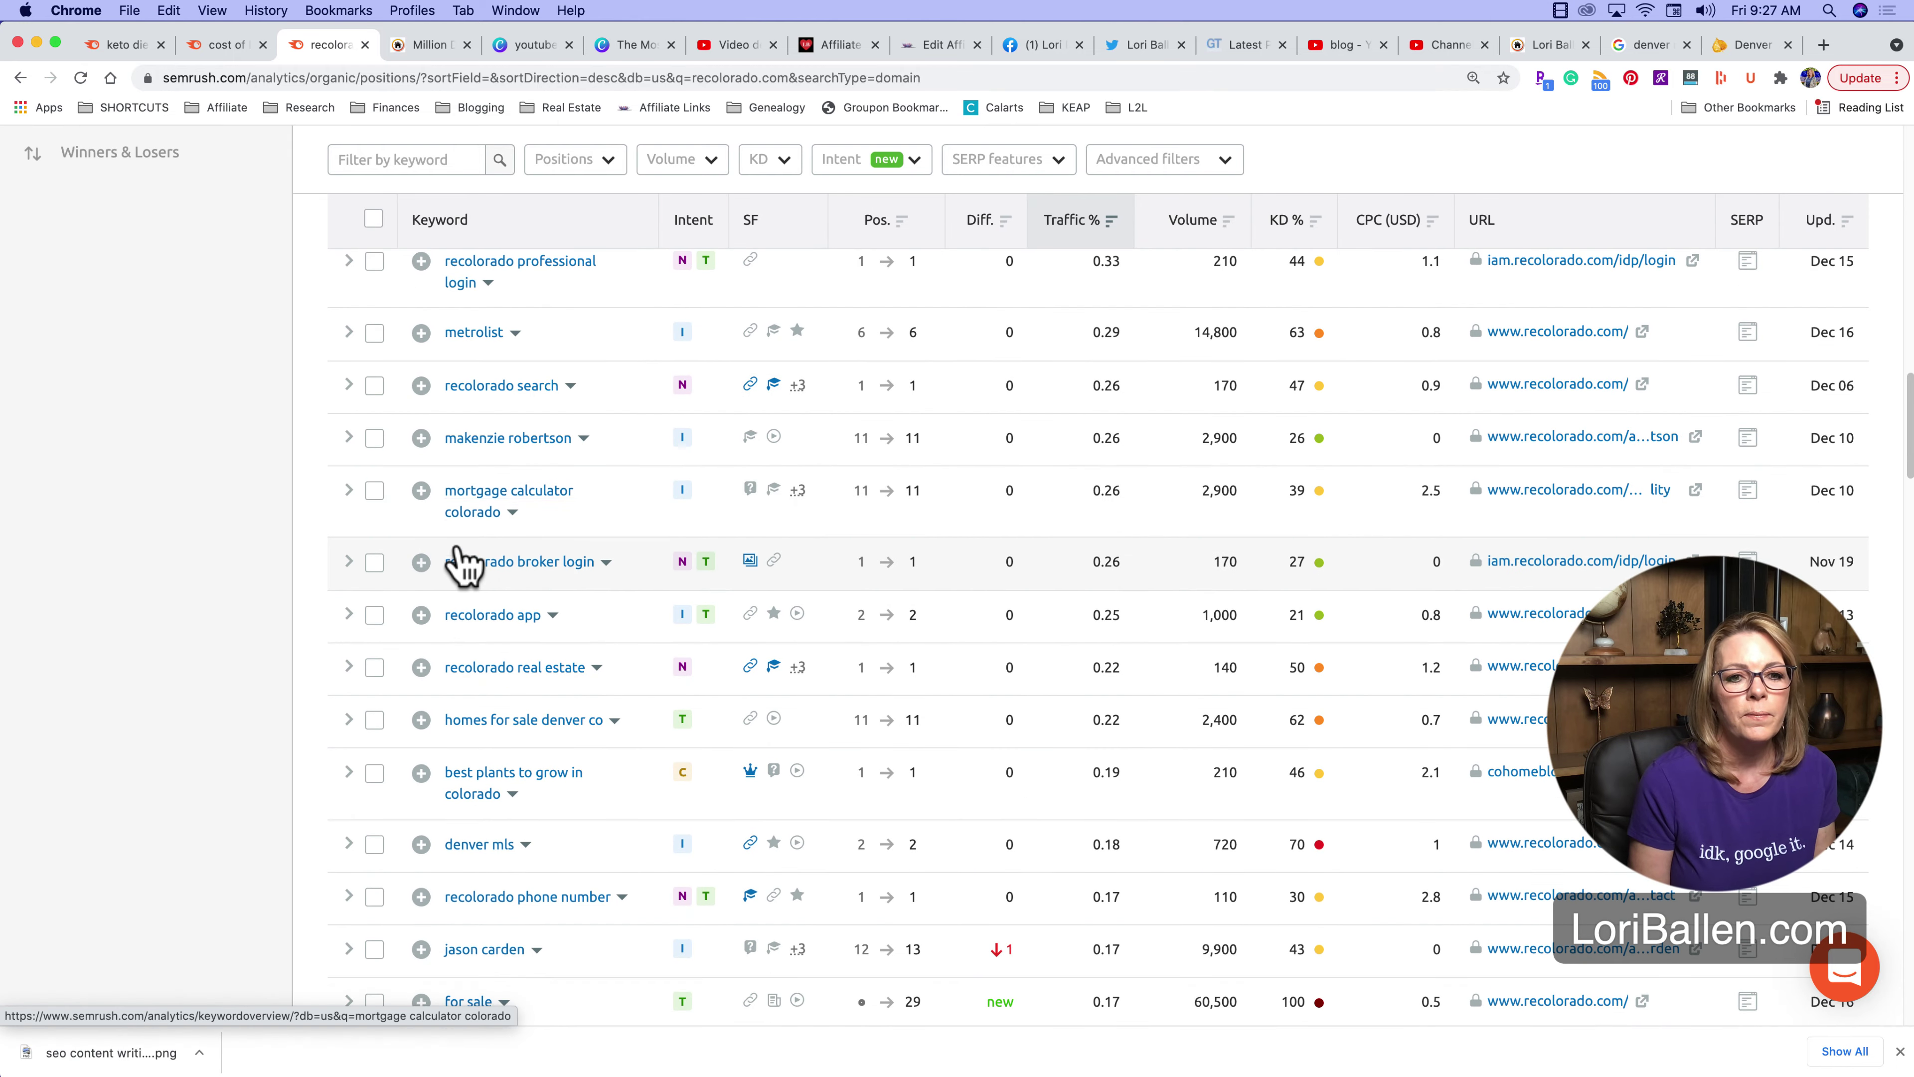
{"action": "scroll", "coordinate": [576, 480], "scroll_direction": "down", "scroll_amount": 2}
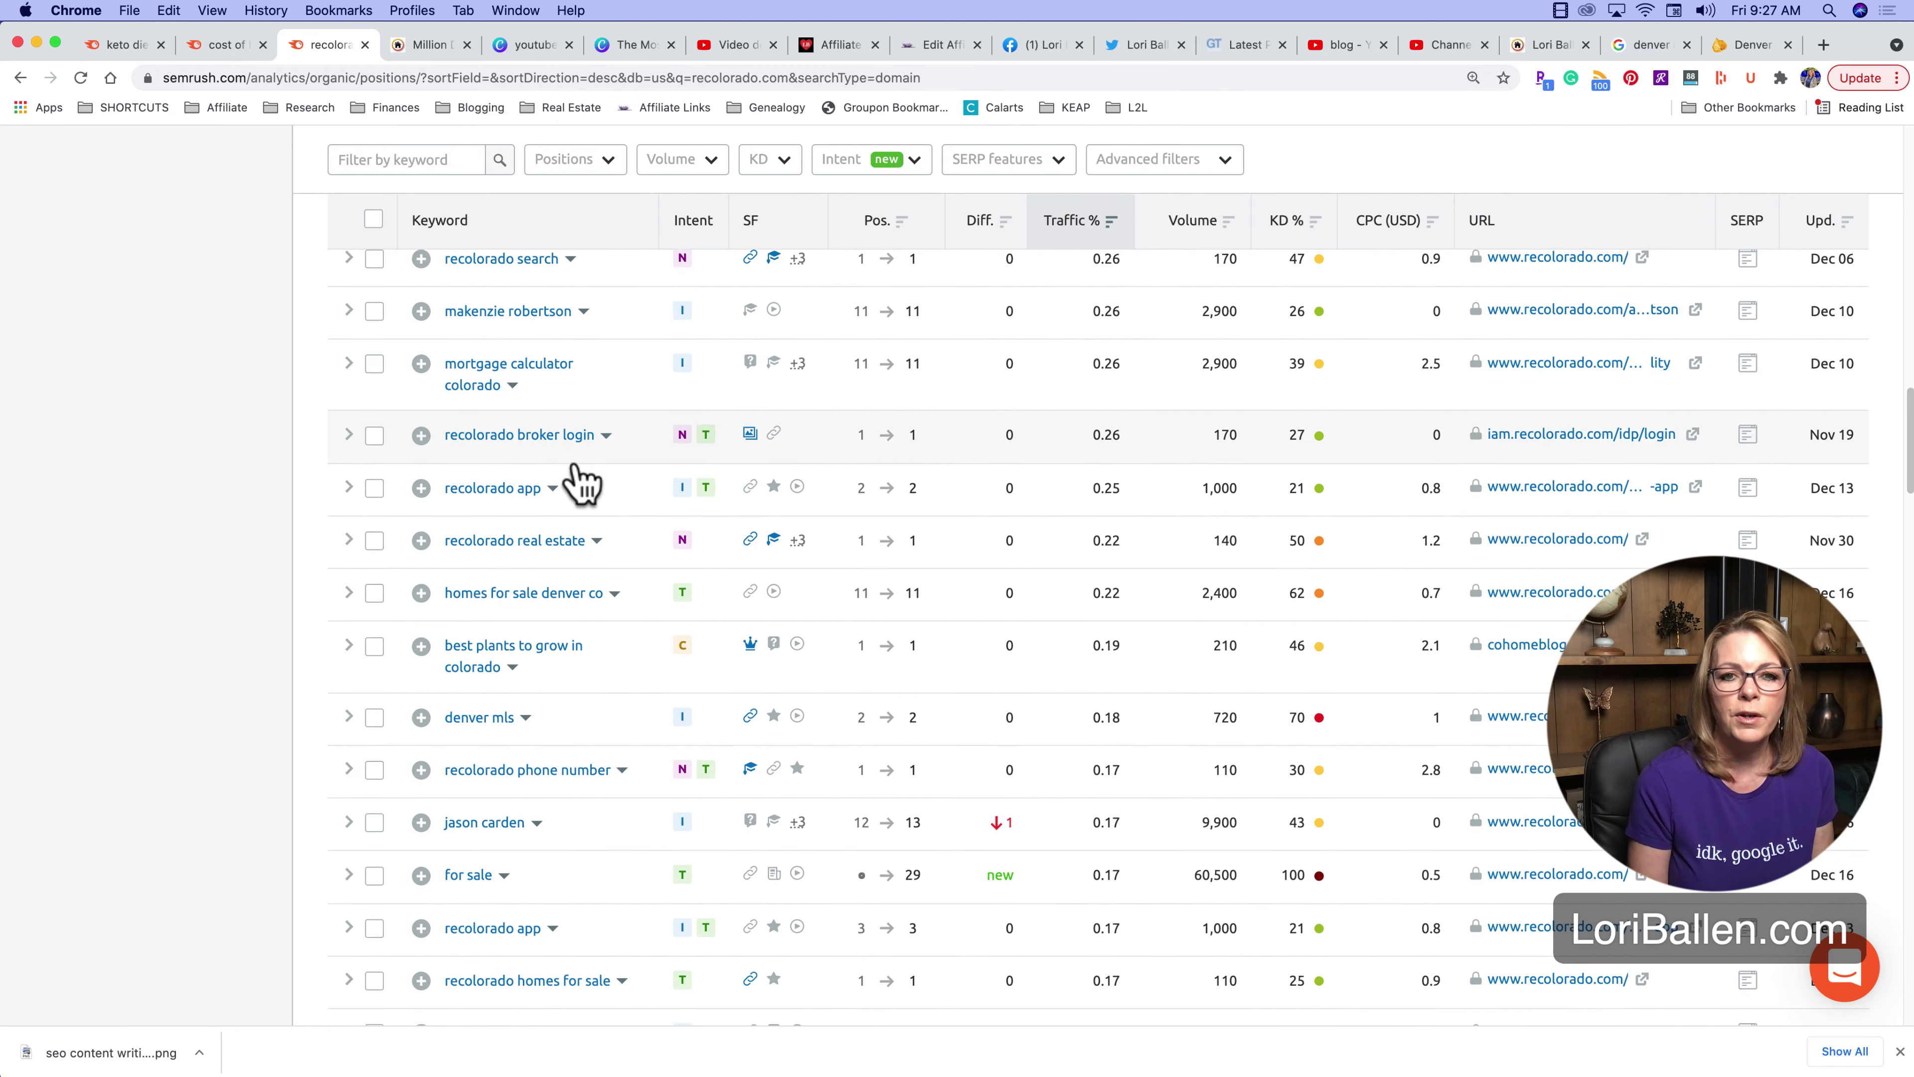
{"action": "scroll", "coordinate": [580, 483], "scroll_direction": "down", "scroll_amount": 1}
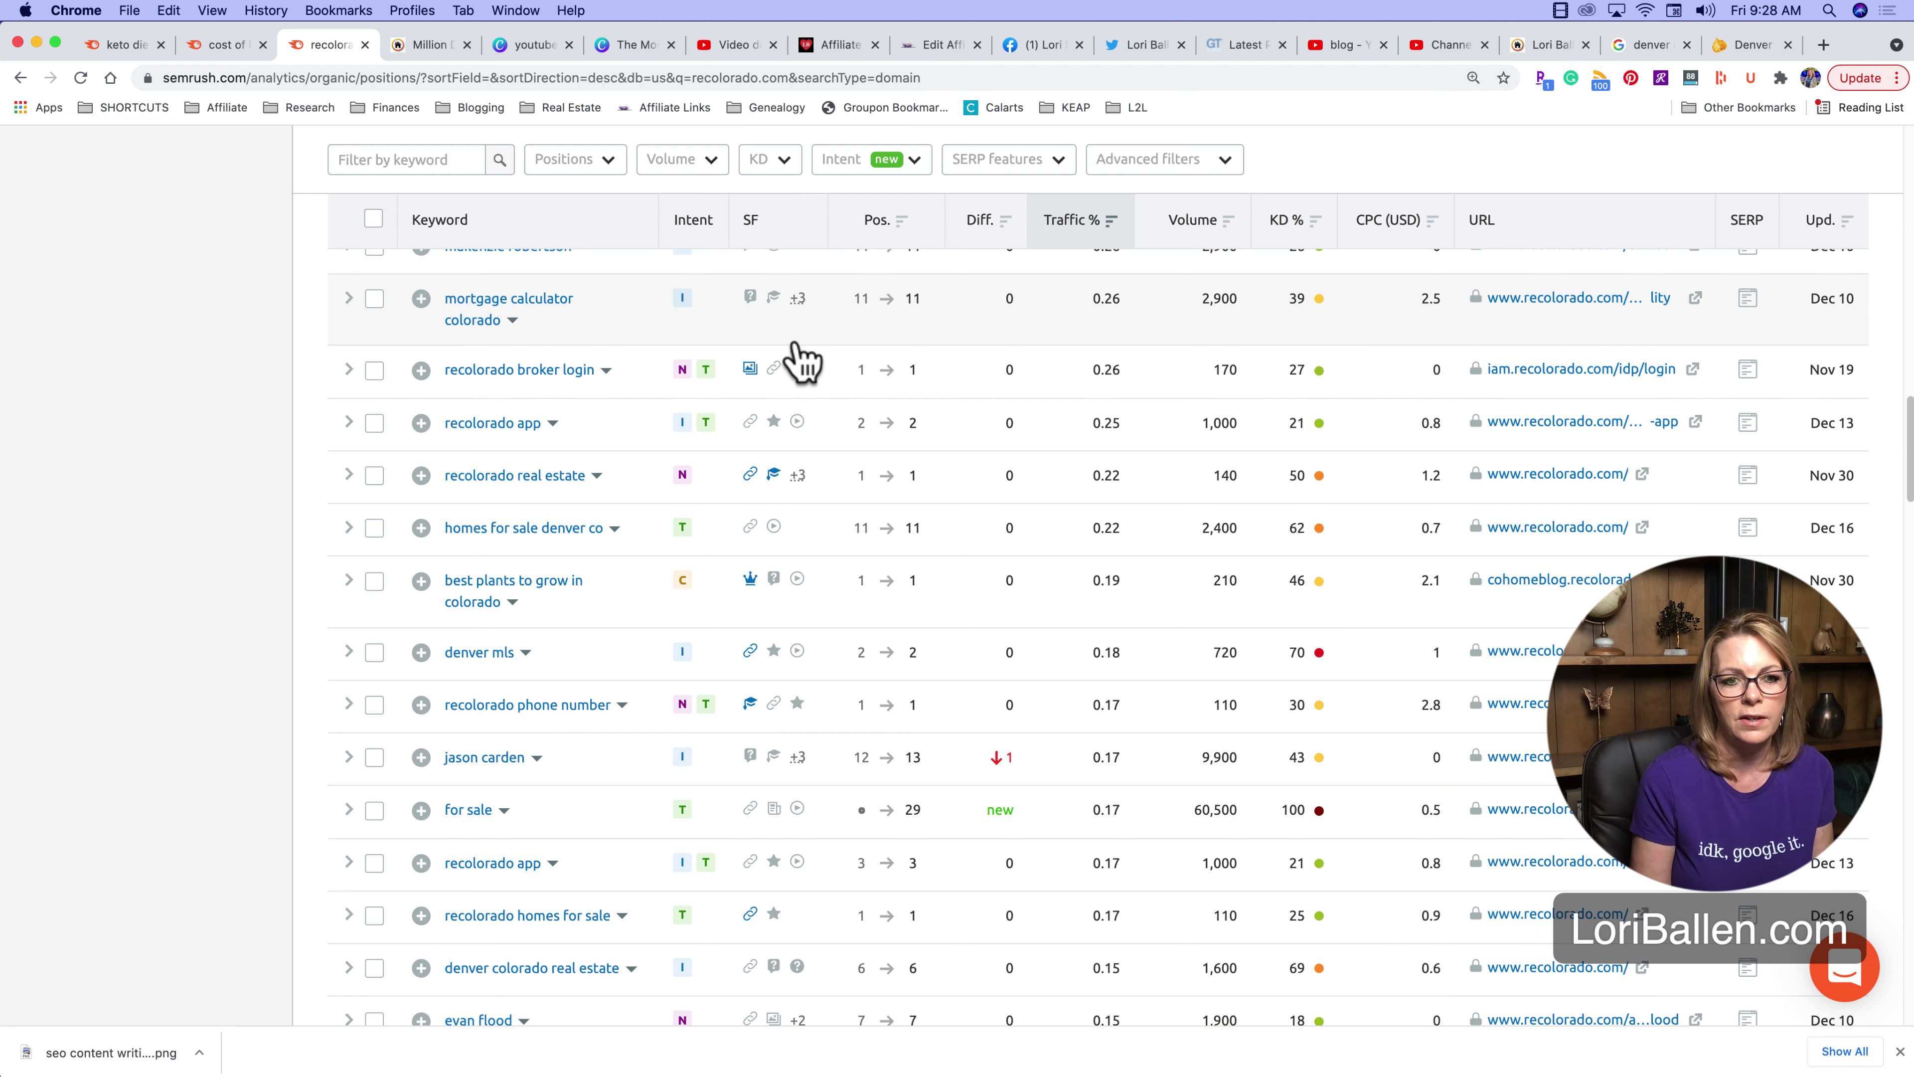
{"action": "scroll", "coordinate": [768, 366], "scroll_direction": "down", "scroll_amount": 1}
{"action": "scroll", "coordinate": [750, 373], "scroll_direction": "down", "scroll_amount": 8}
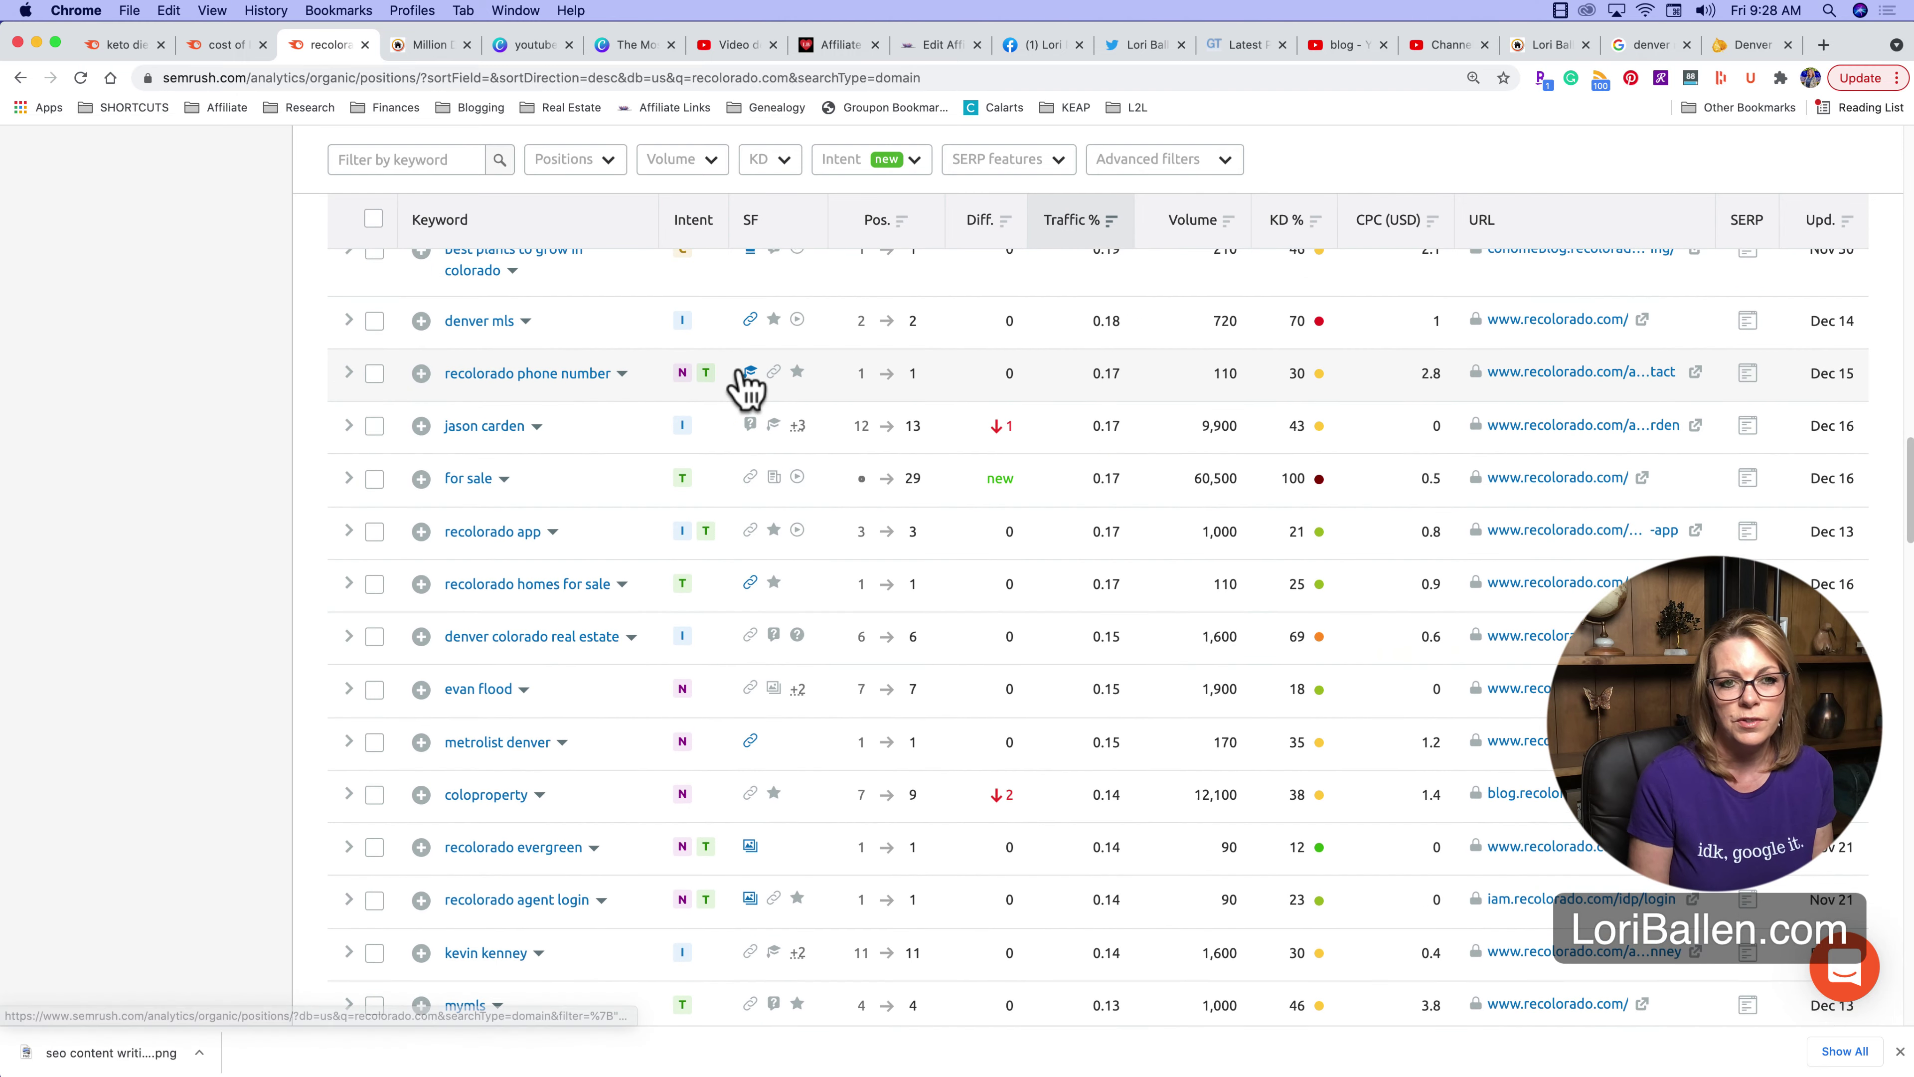
{"action": "scroll", "coordinate": [594, 321], "scroll_direction": "up", "scroll_amount": 1}
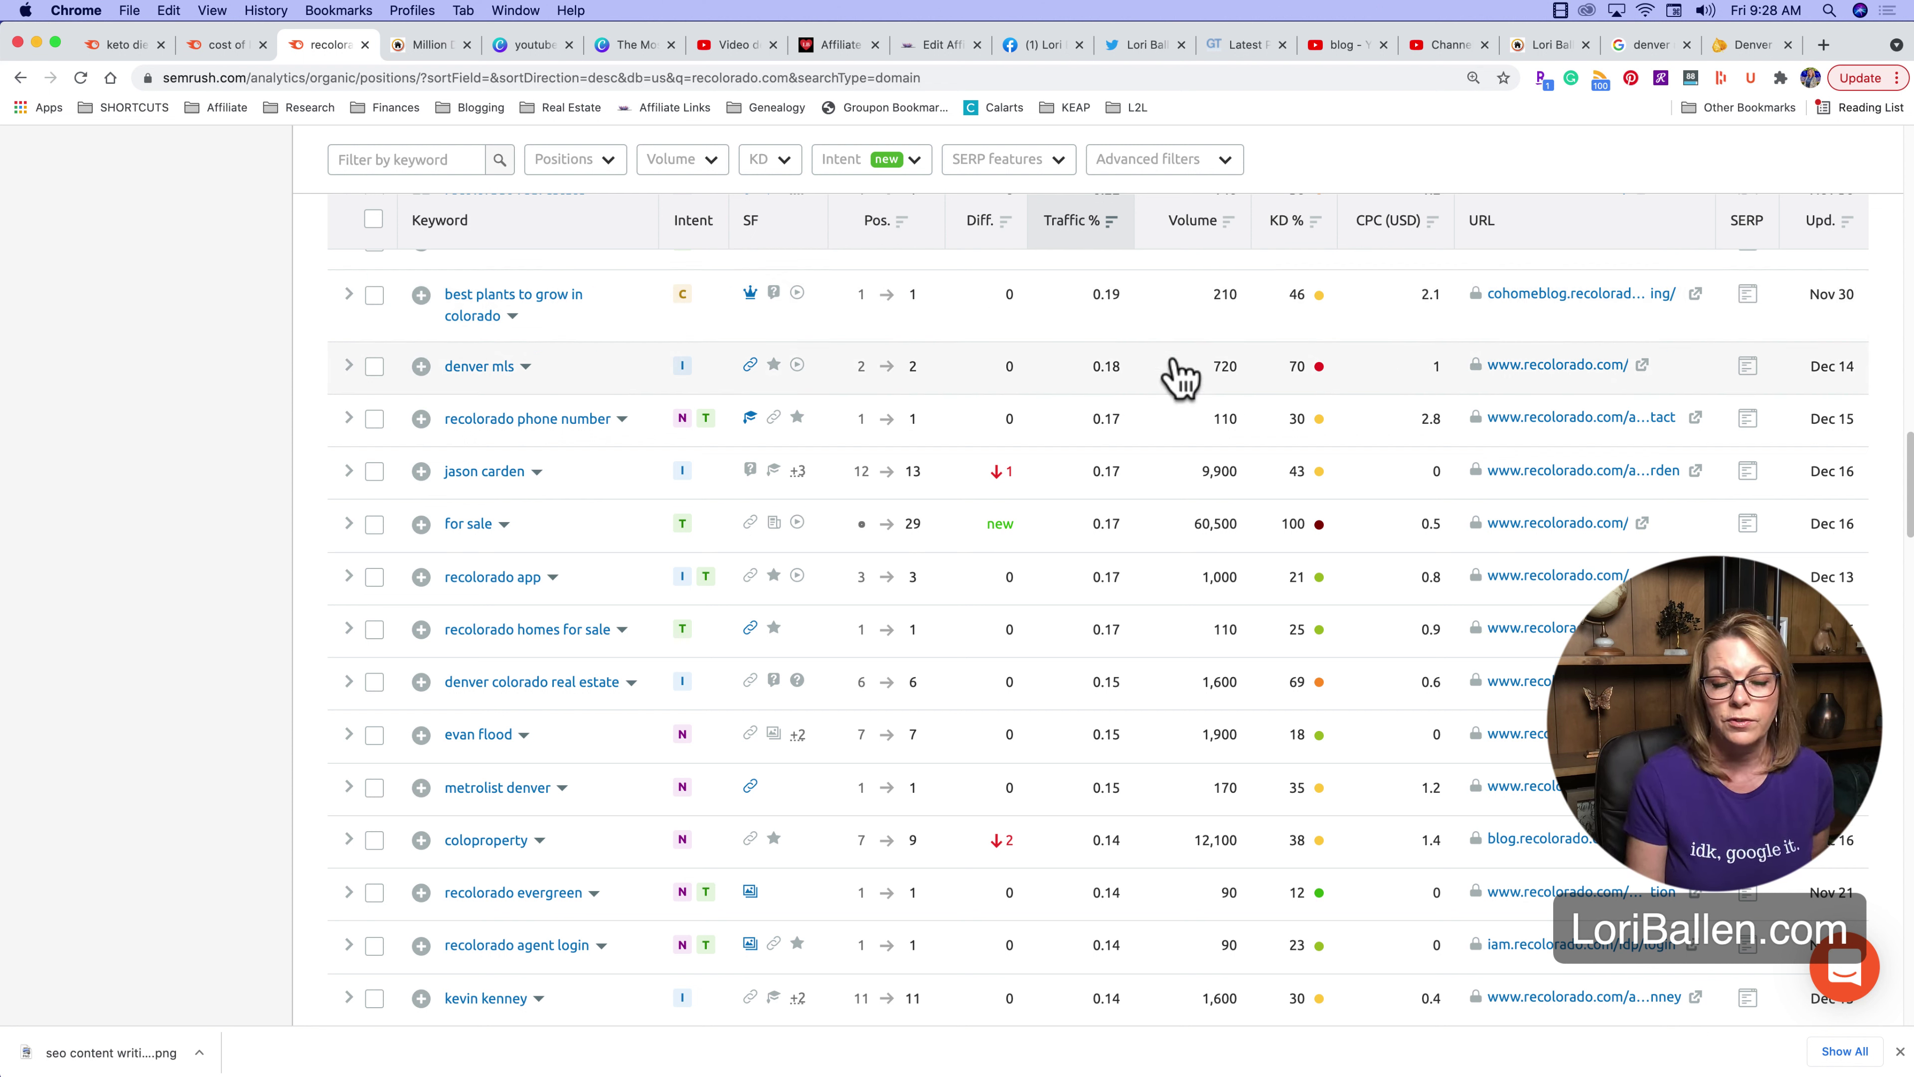
{"action": "scroll", "coordinate": [697, 529], "scroll_direction": "down", "scroll_amount": 5}
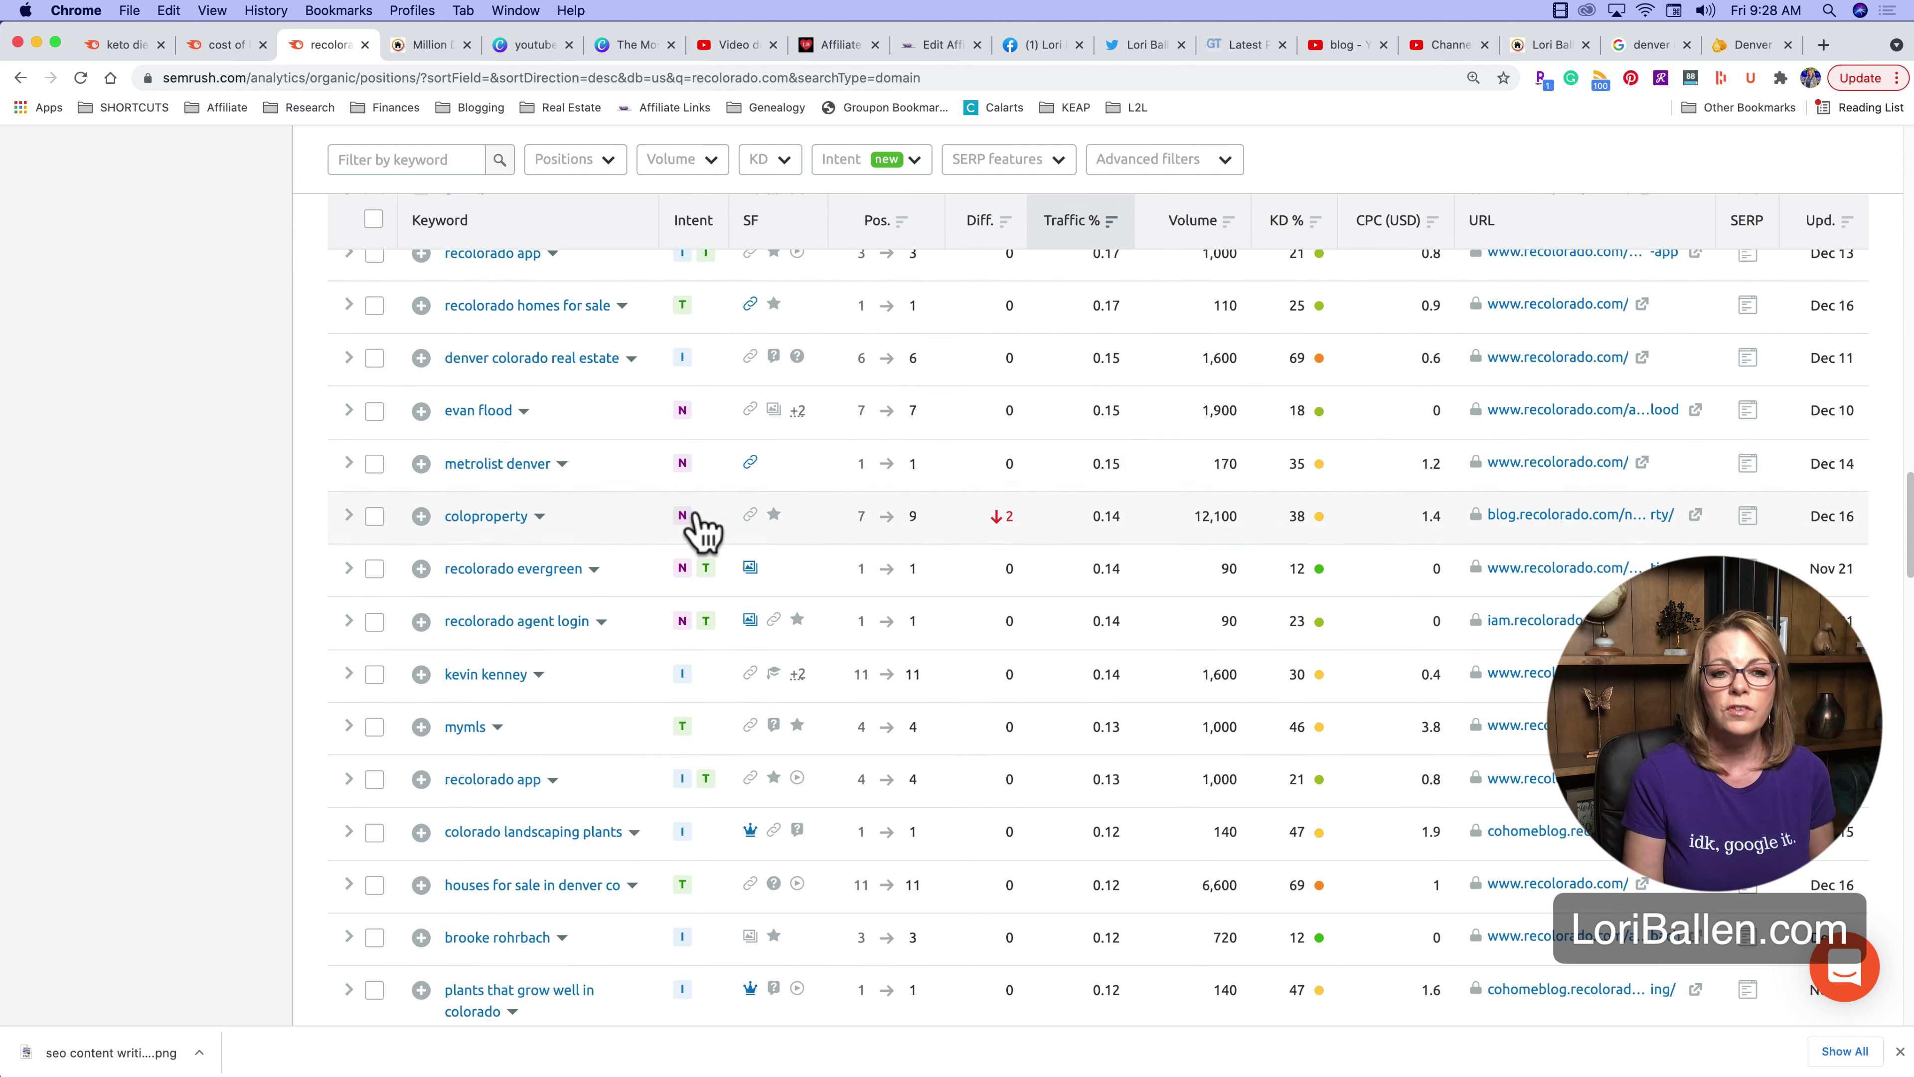
Open the Keyword Gap tool and replace recolorado.com with ballenvegas.com as your own root domain
{"action": "scroll", "coordinate": [697, 530], "scroll_direction": "up", "scroll_amount": 15}
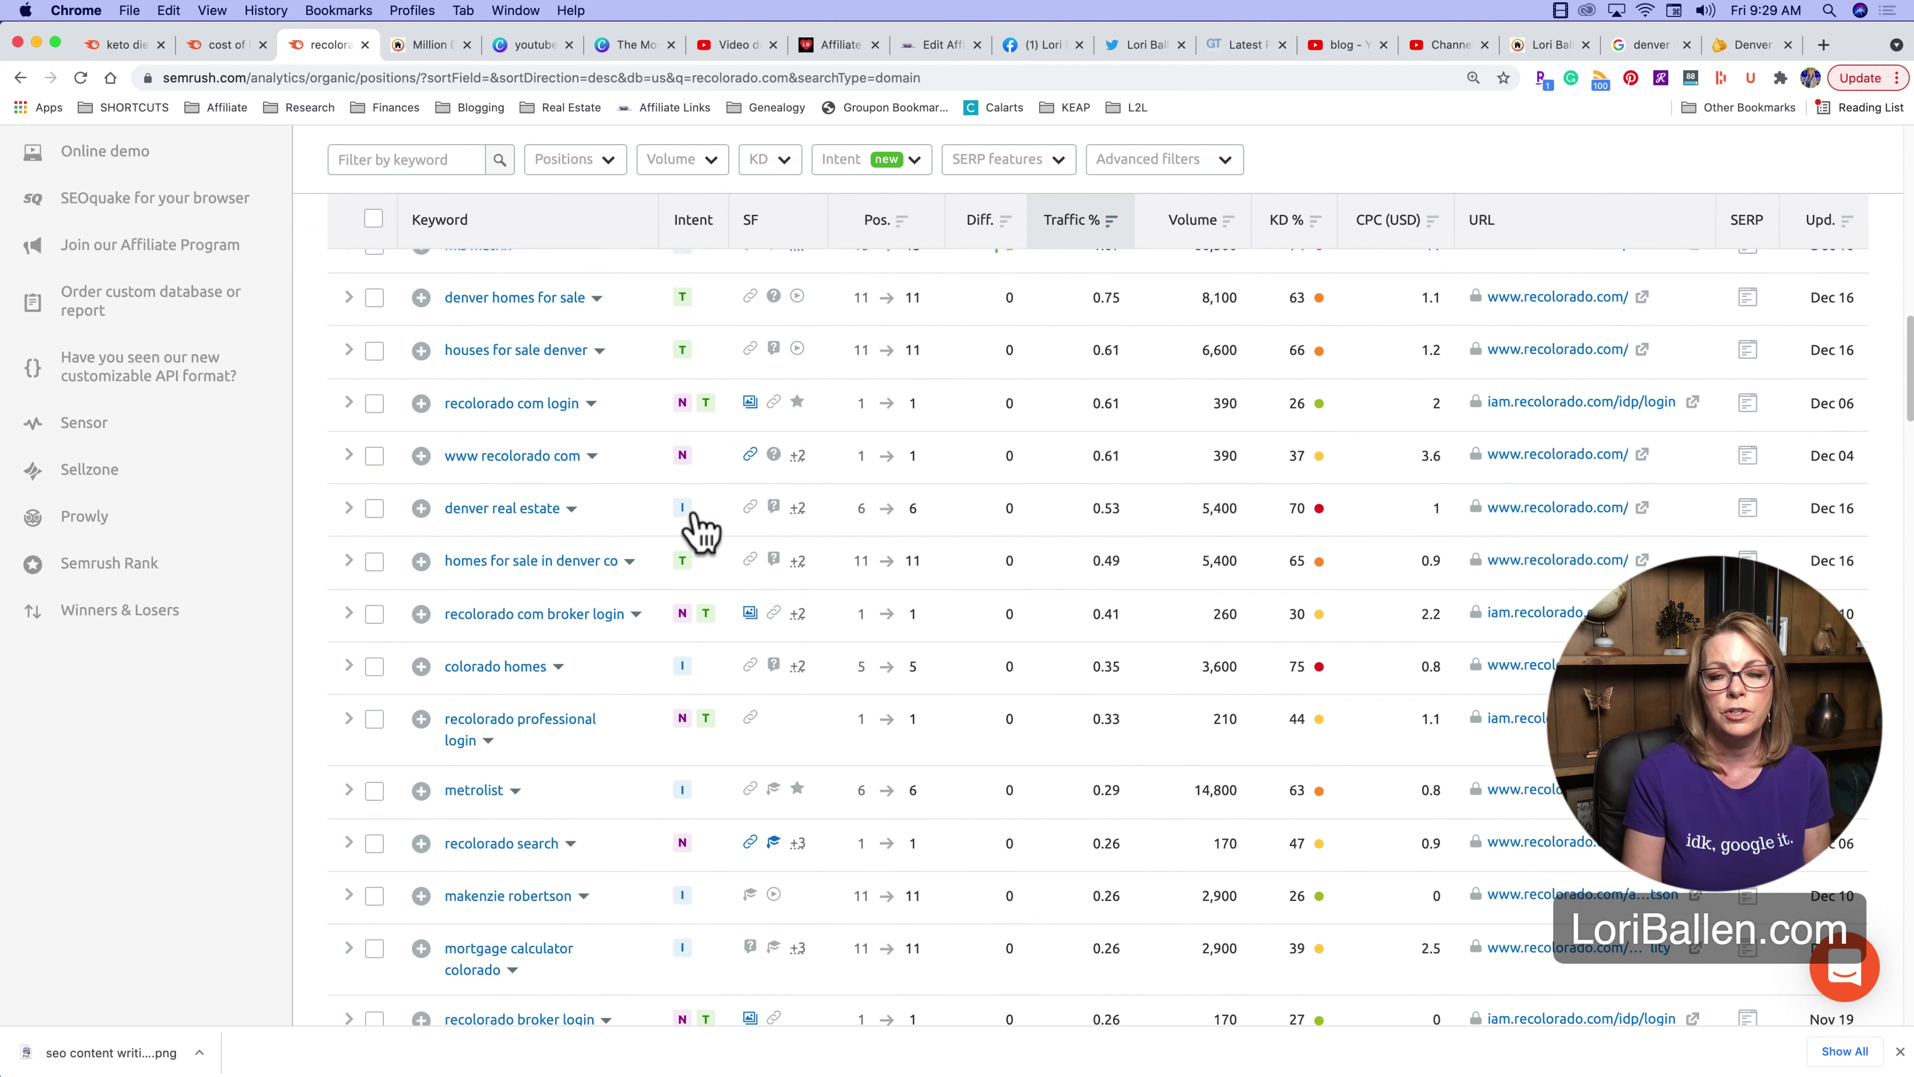
{"action": "scroll", "coordinate": [696, 529], "scroll_direction": "up", "scroll_amount": 20}
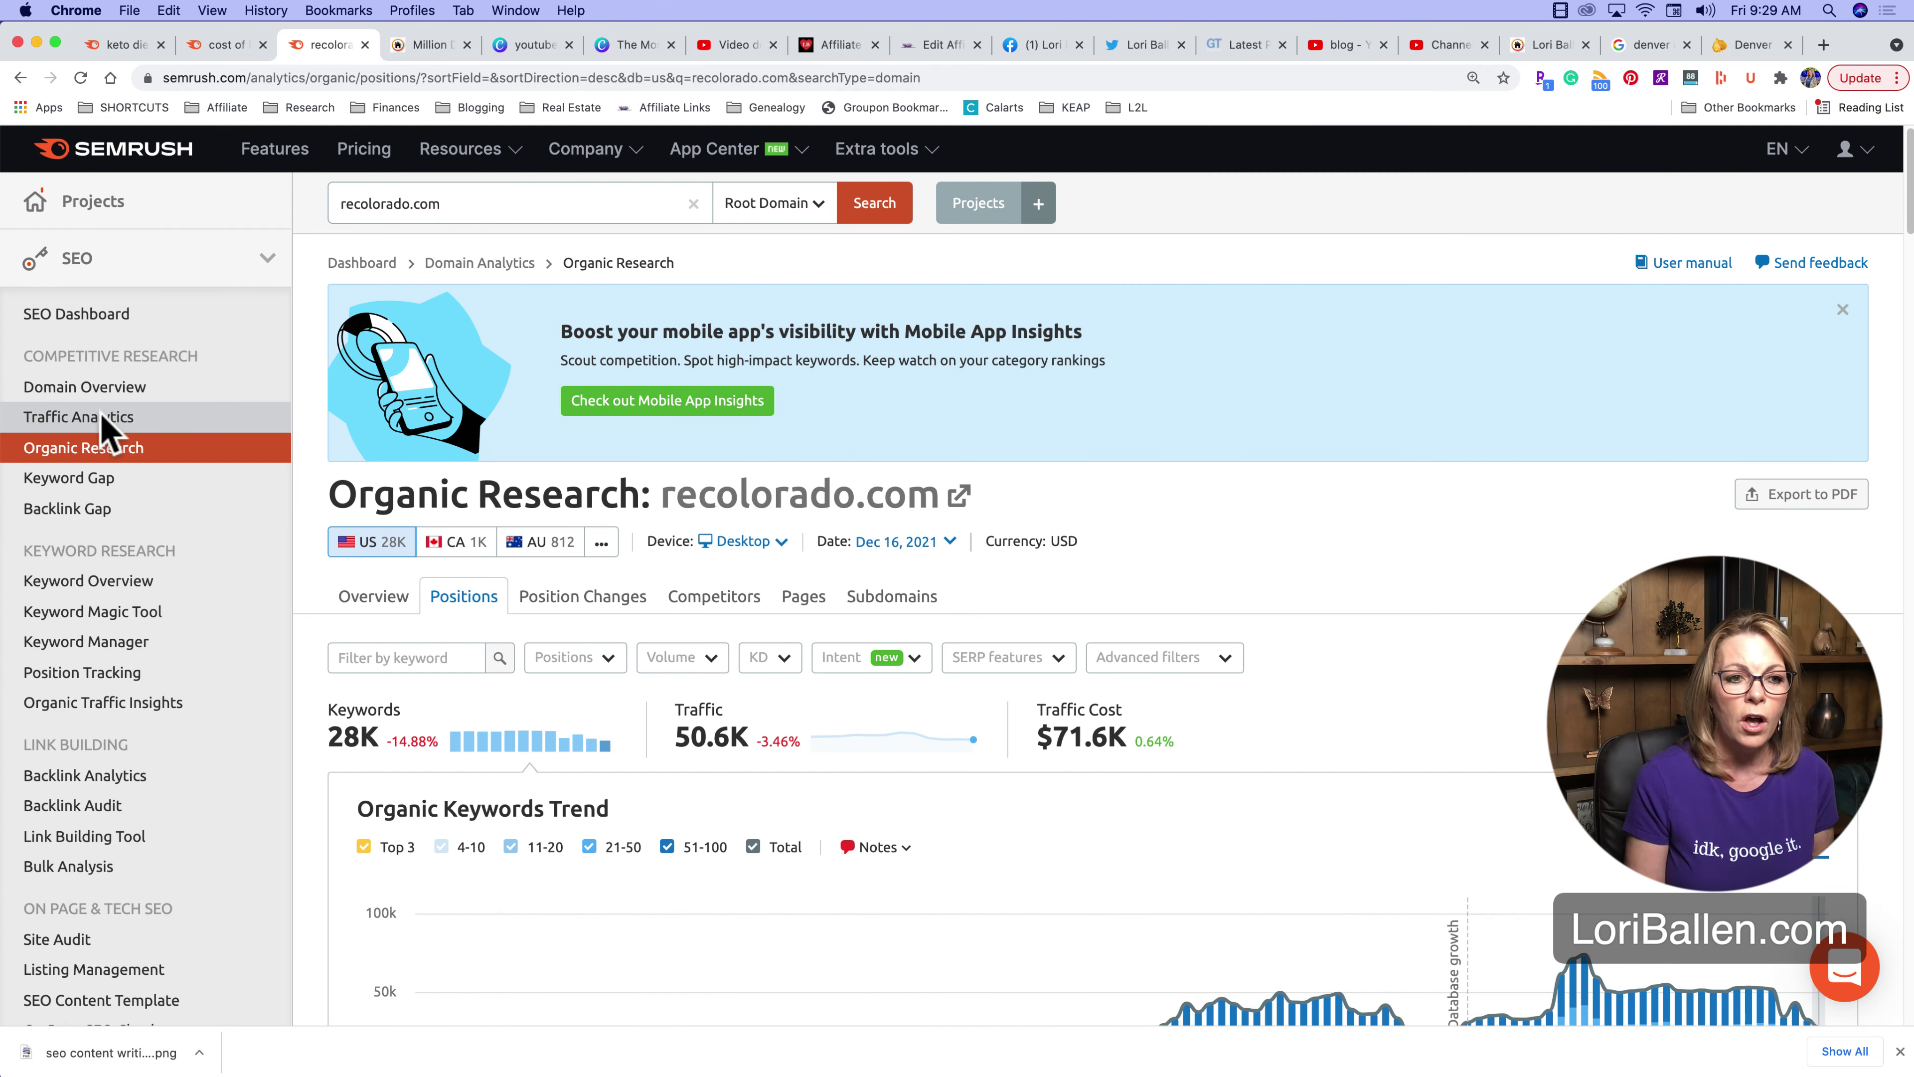
{"action": "left_click", "coordinate": [102, 484]}
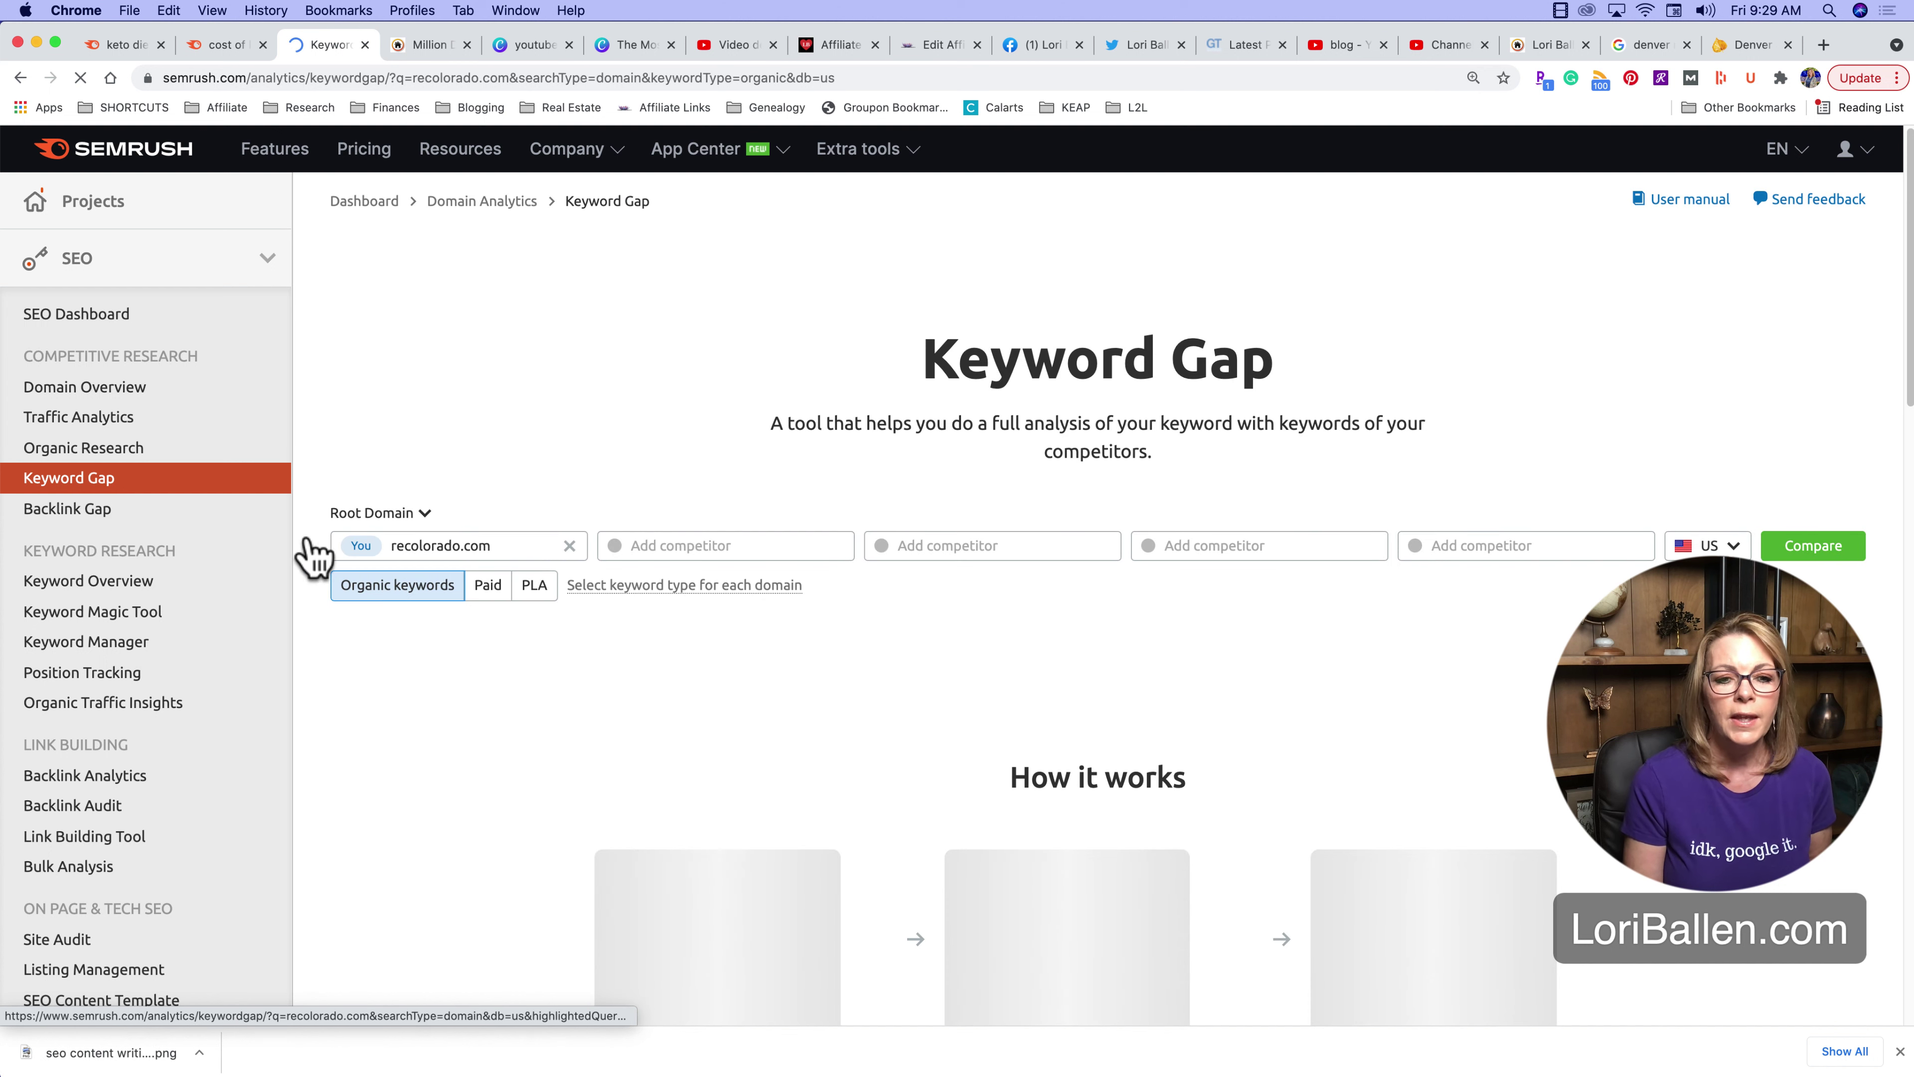
{"action": "scroll", "coordinate": [411, 584], "scroll_direction": "down", "scroll_amount": 3}
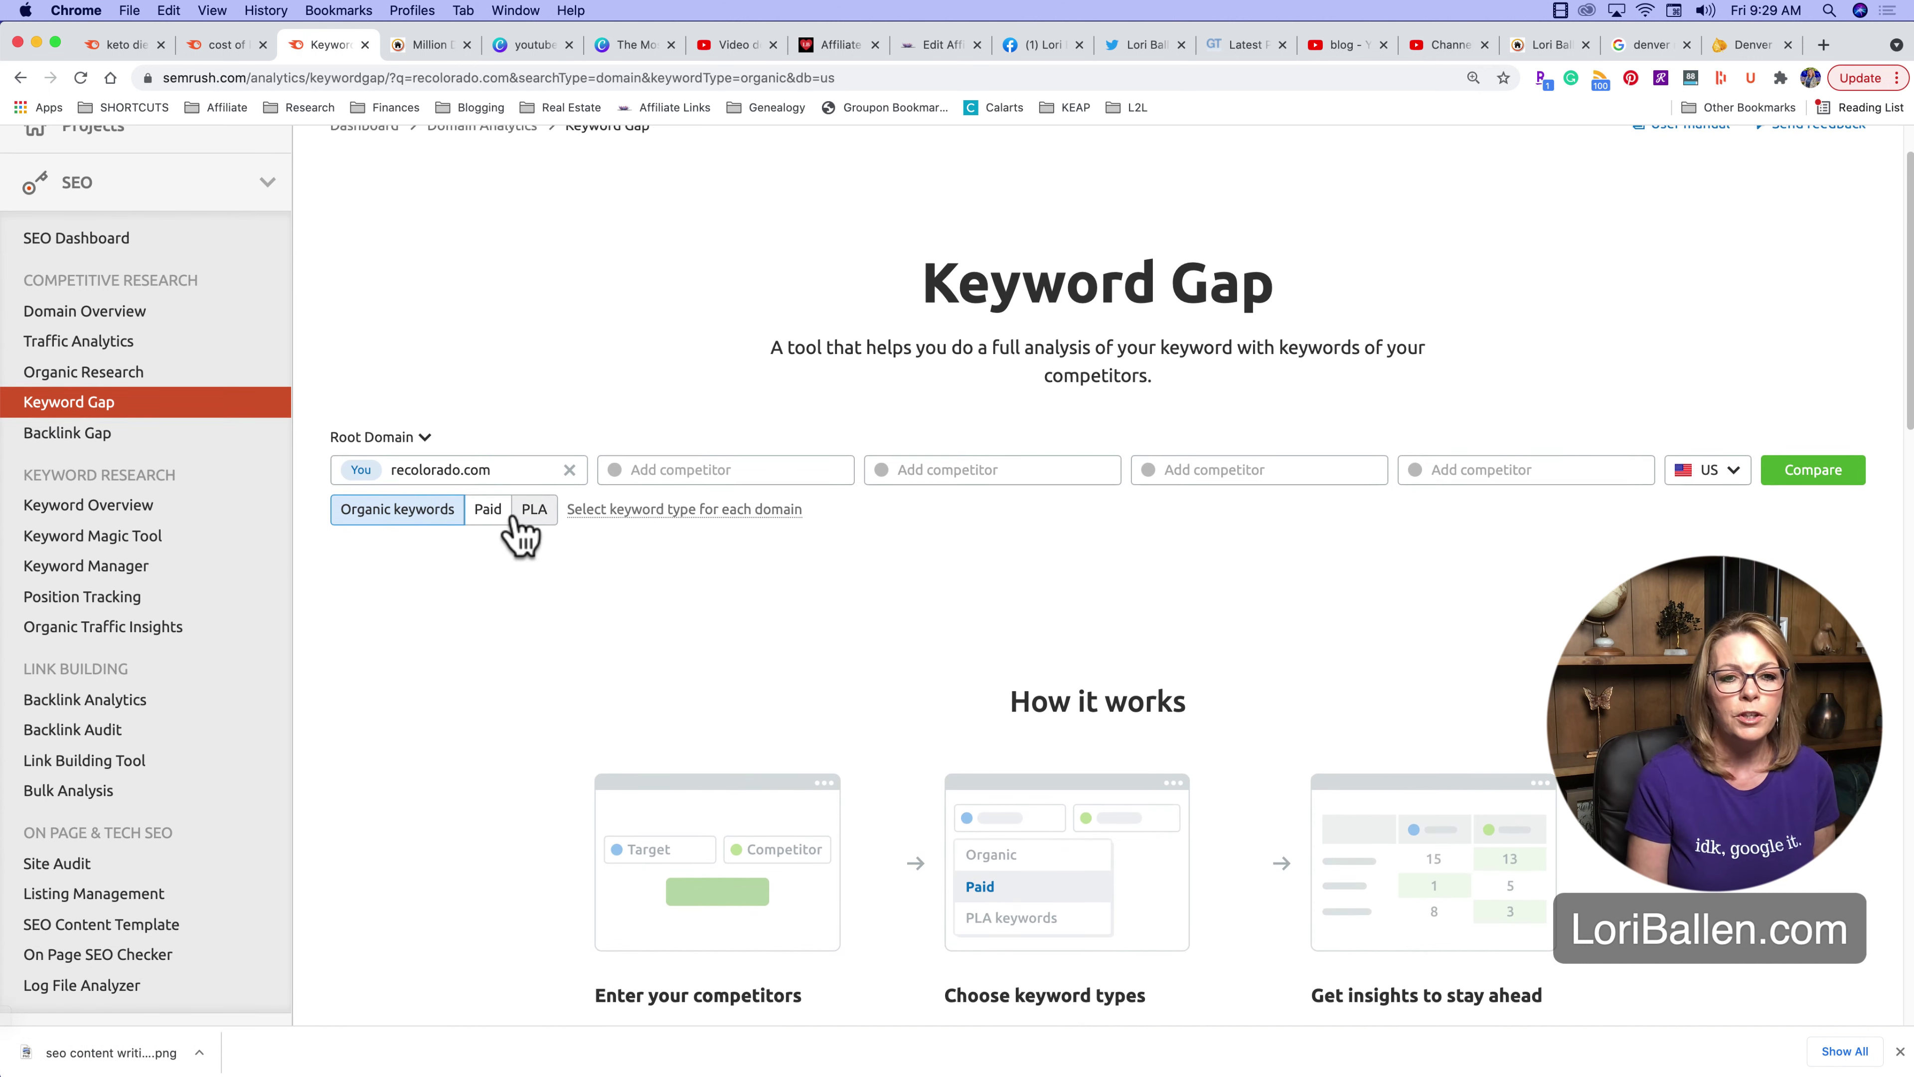
{"action": "left_click", "coordinate": [346, 400]}
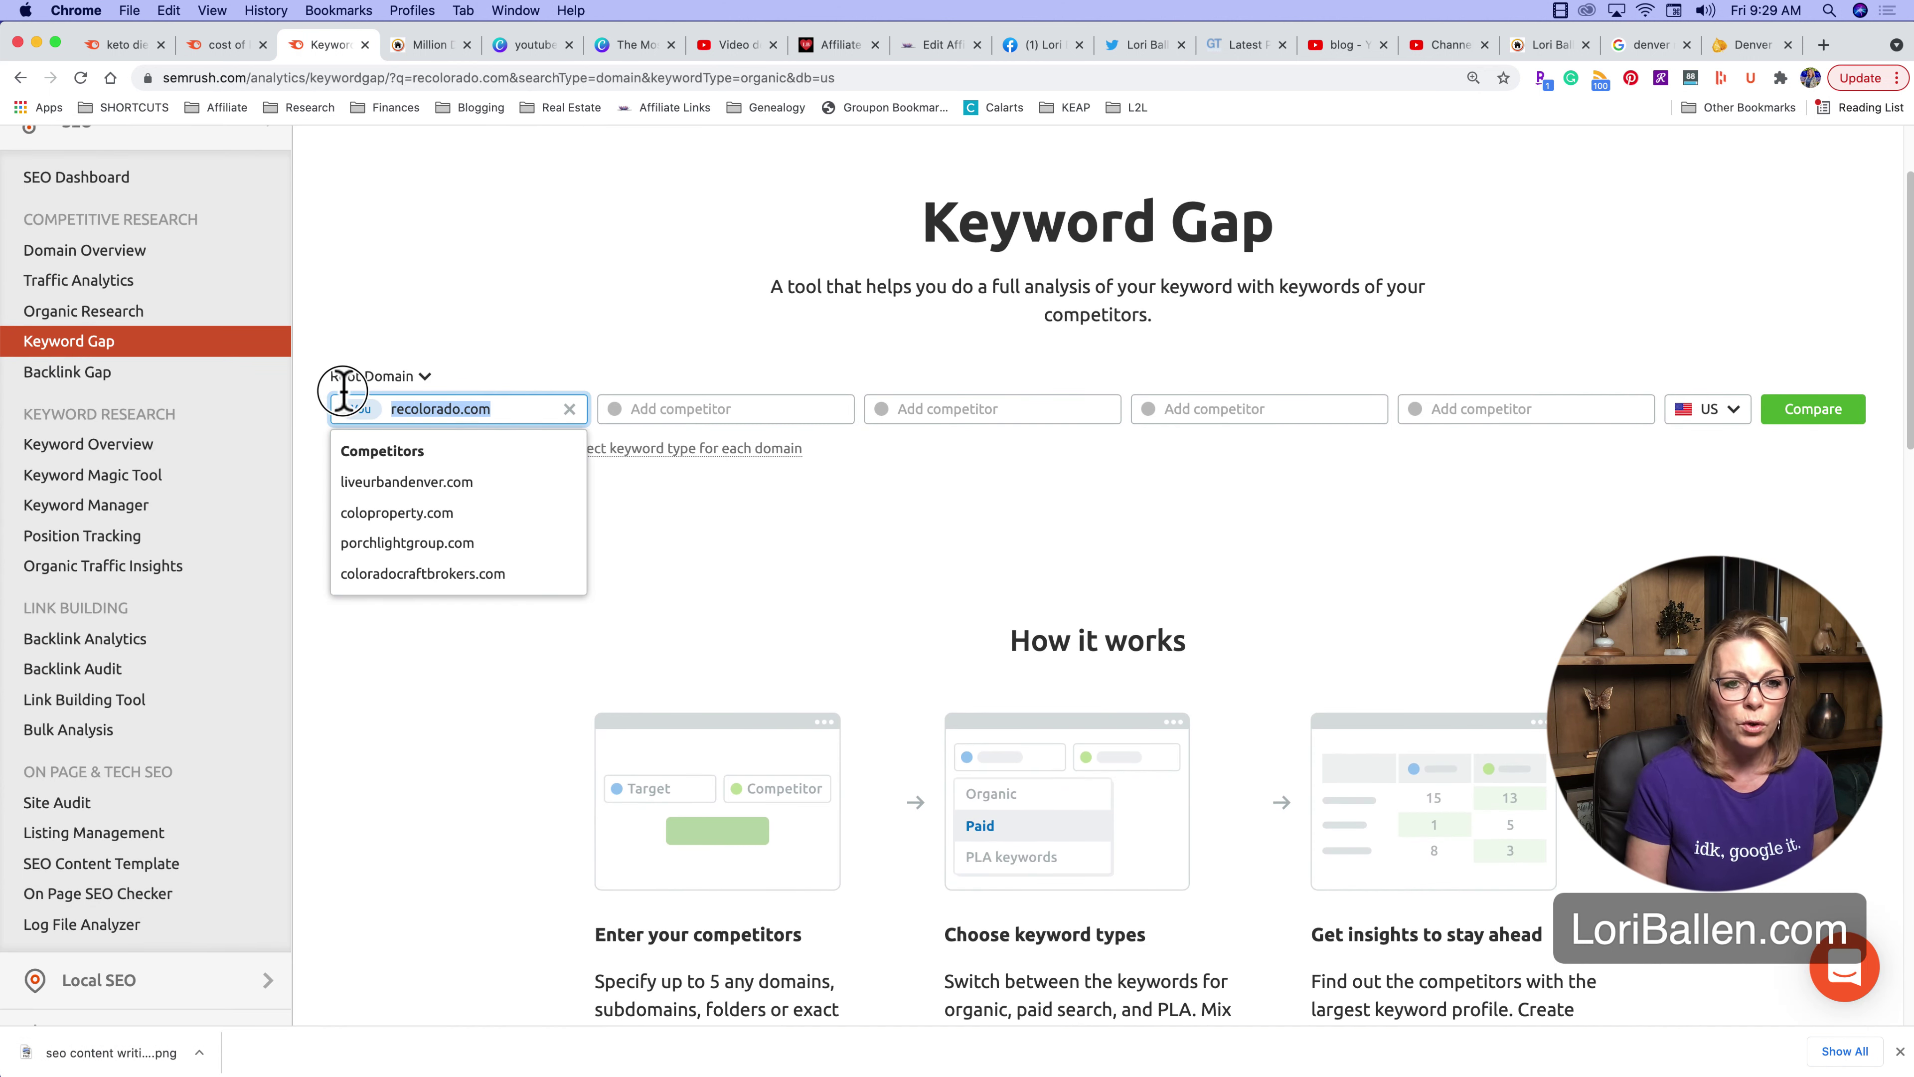
{"action": "type", "text": "ballenv"}
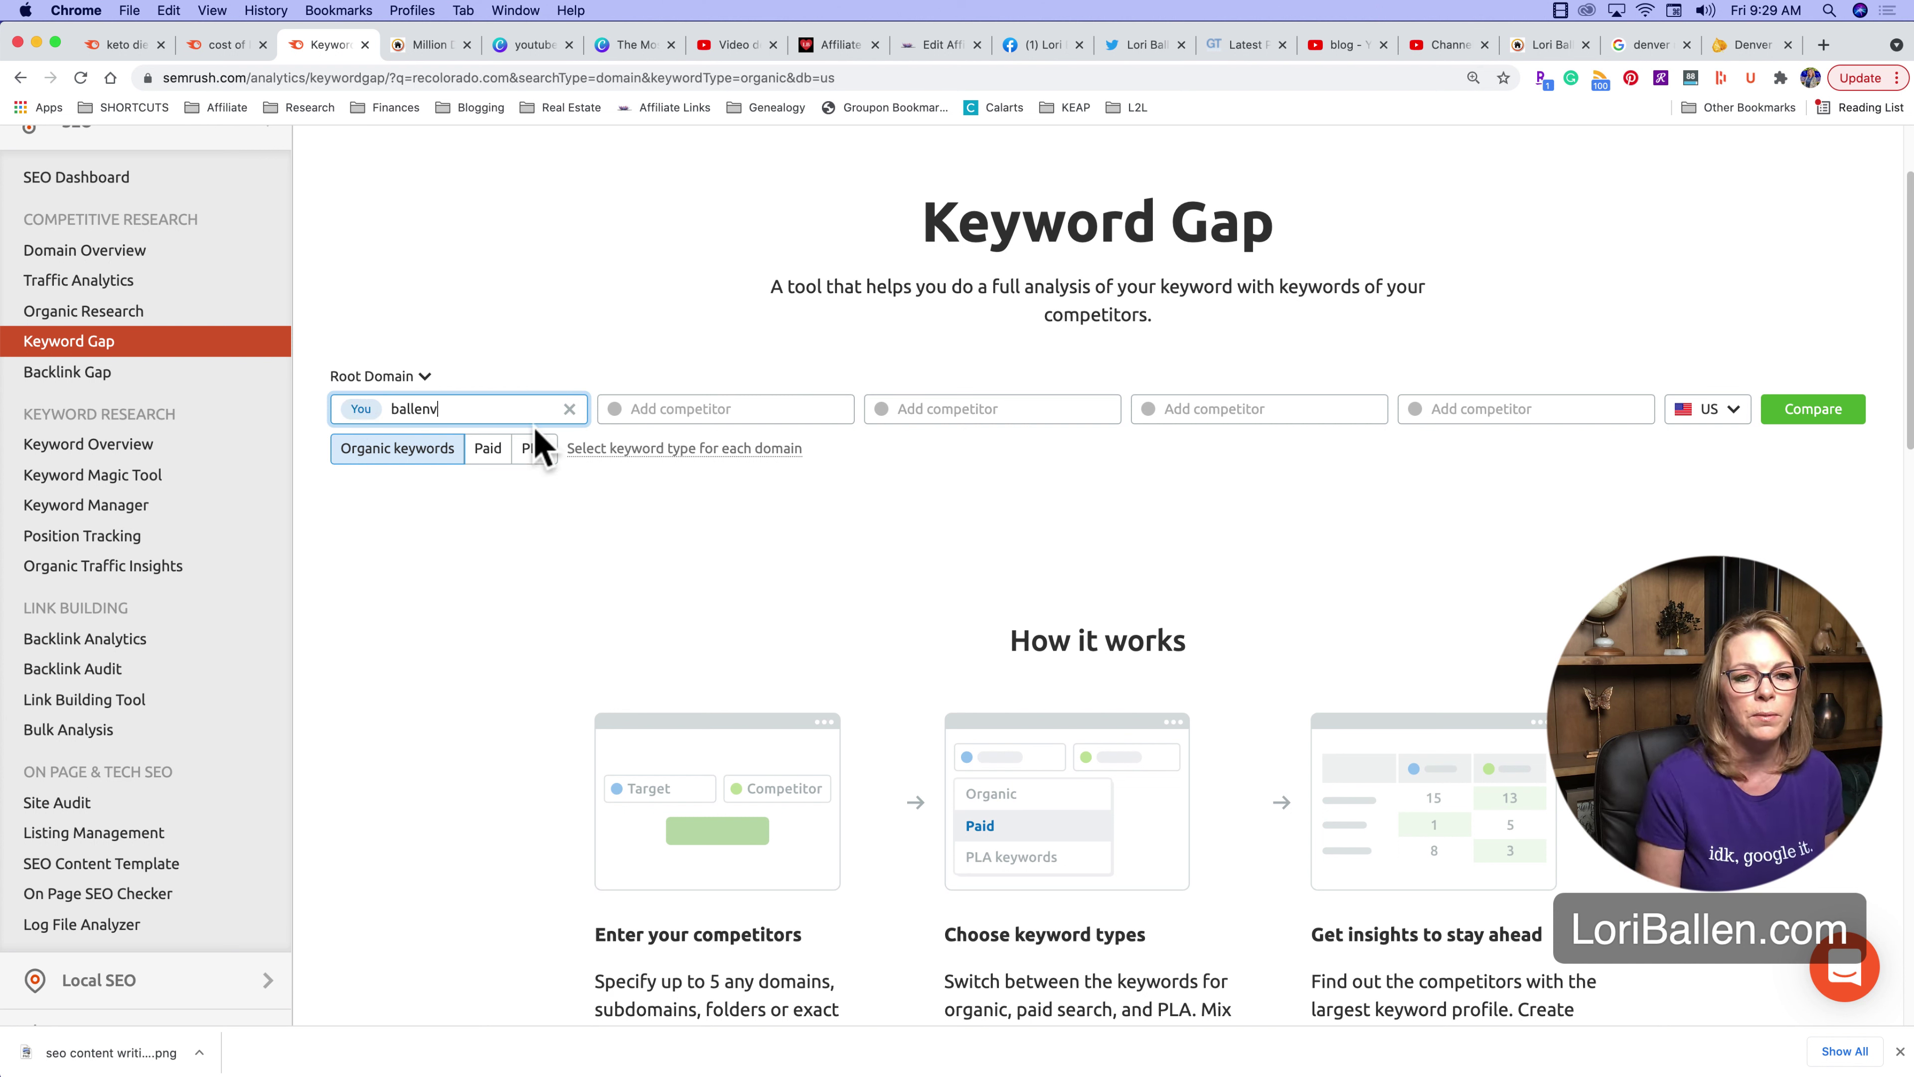
{"action": "type", "text": "egas.com"}
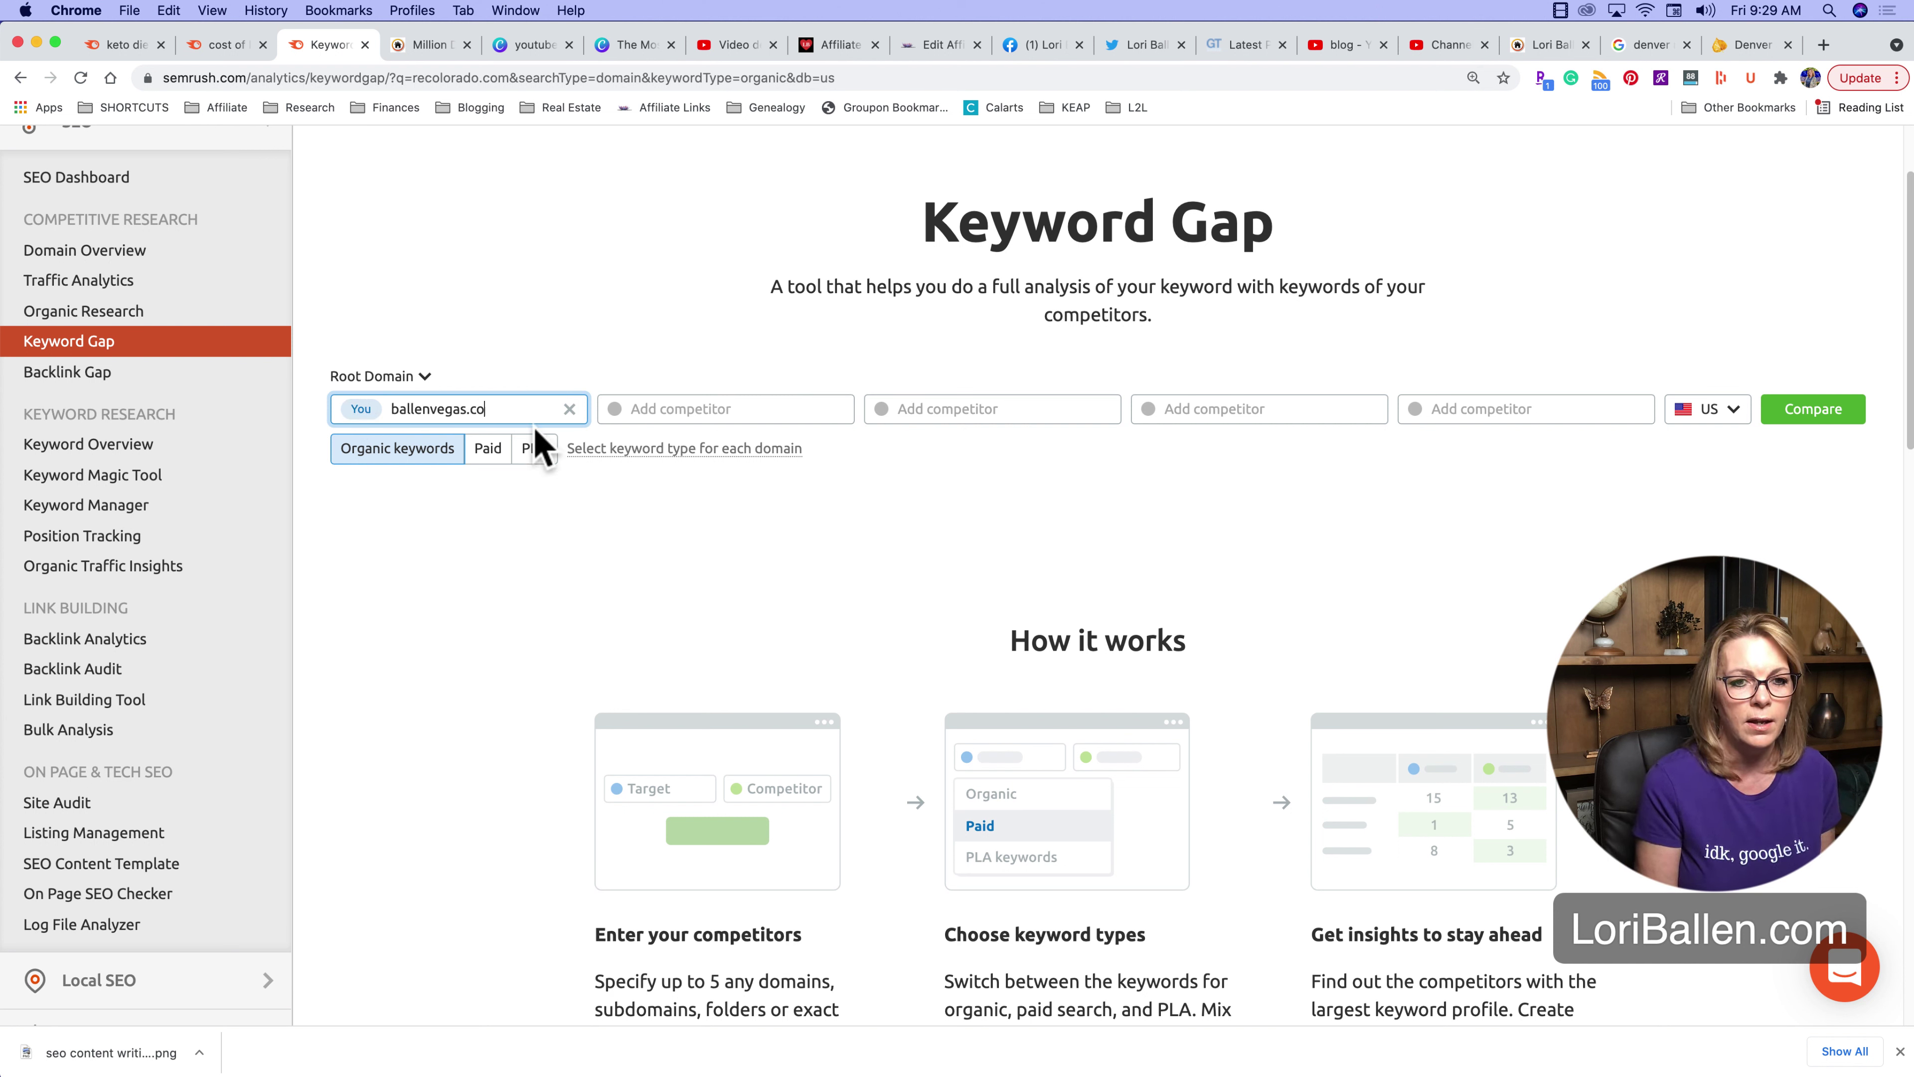
Add seevegashomes.com, greatlasvegashomes.com, lasvegashomesbyleslie.com and thelasvegasluxuryhomepro.com as competitors and run the organic keyword comparison
{"action": "left_click", "coordinate": [697, 407]}
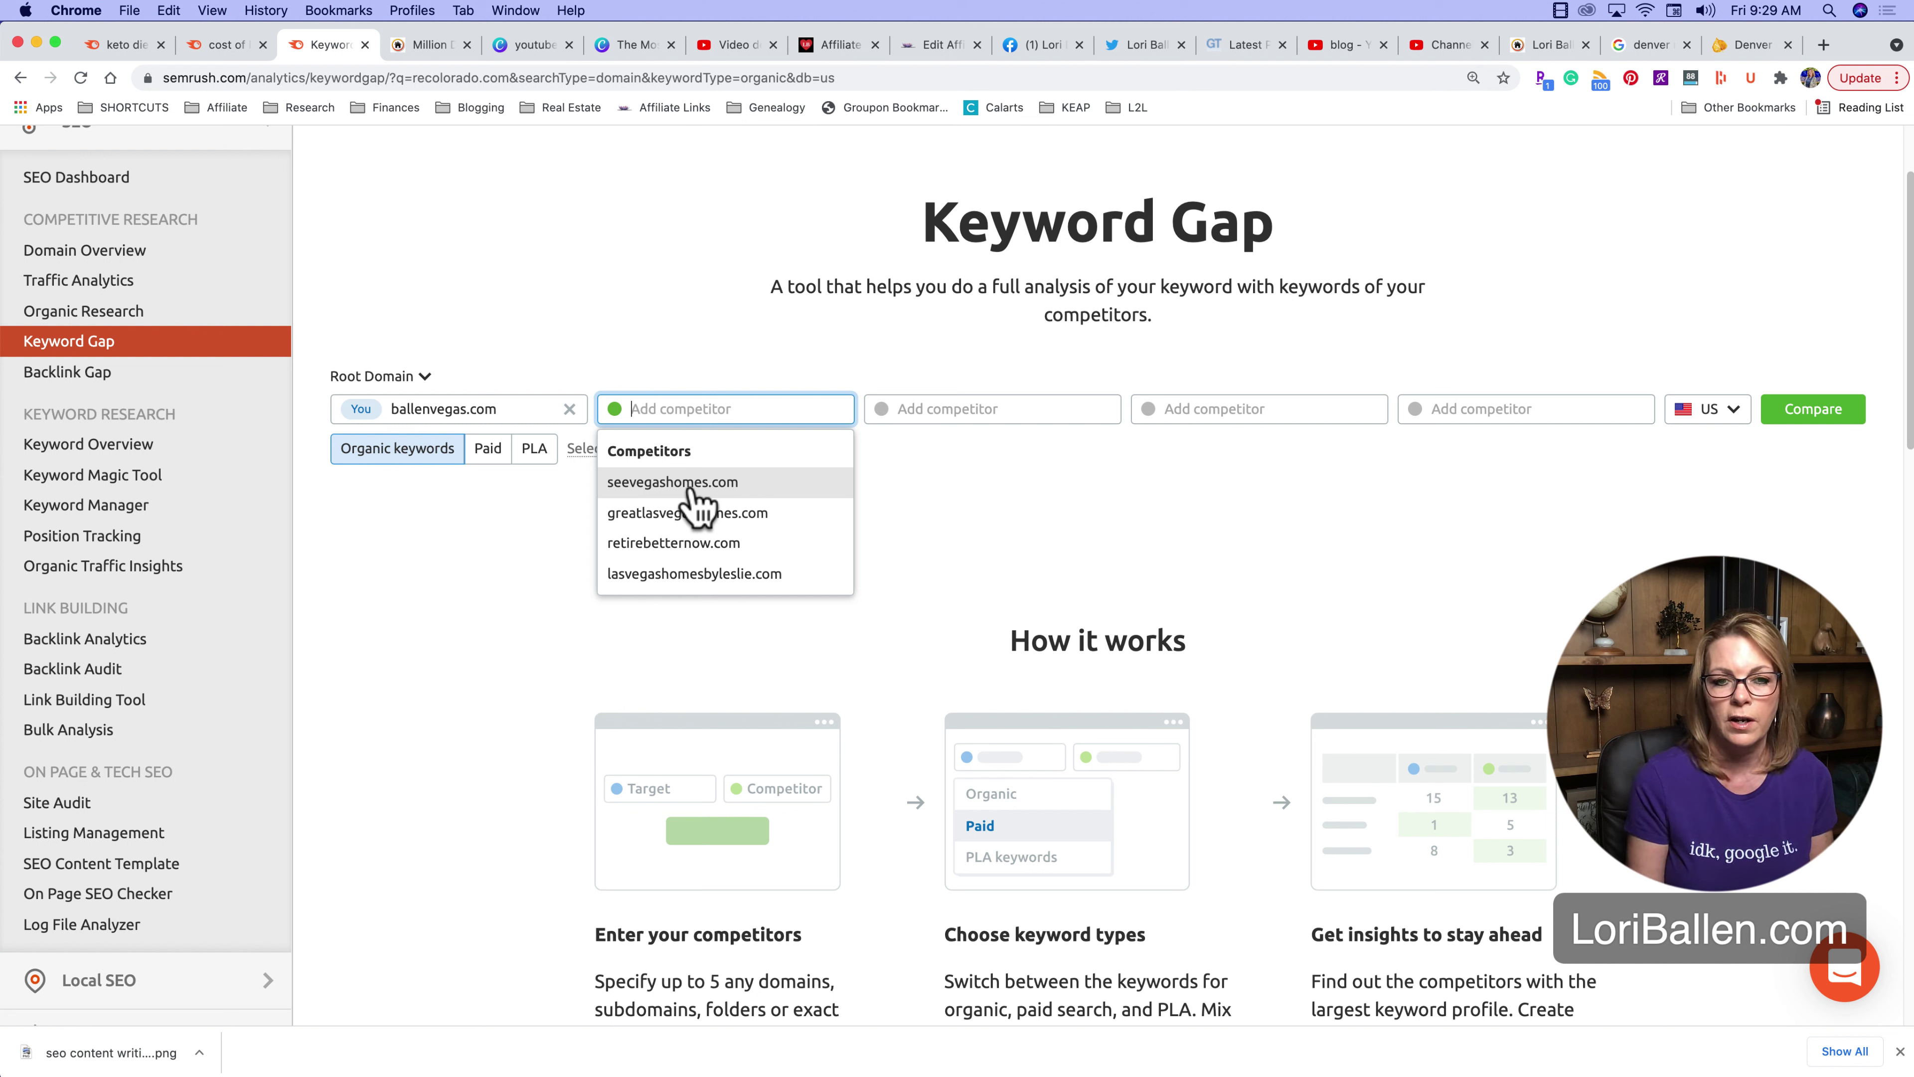
{"action": "left_click", "coordinate": [635, 486]}
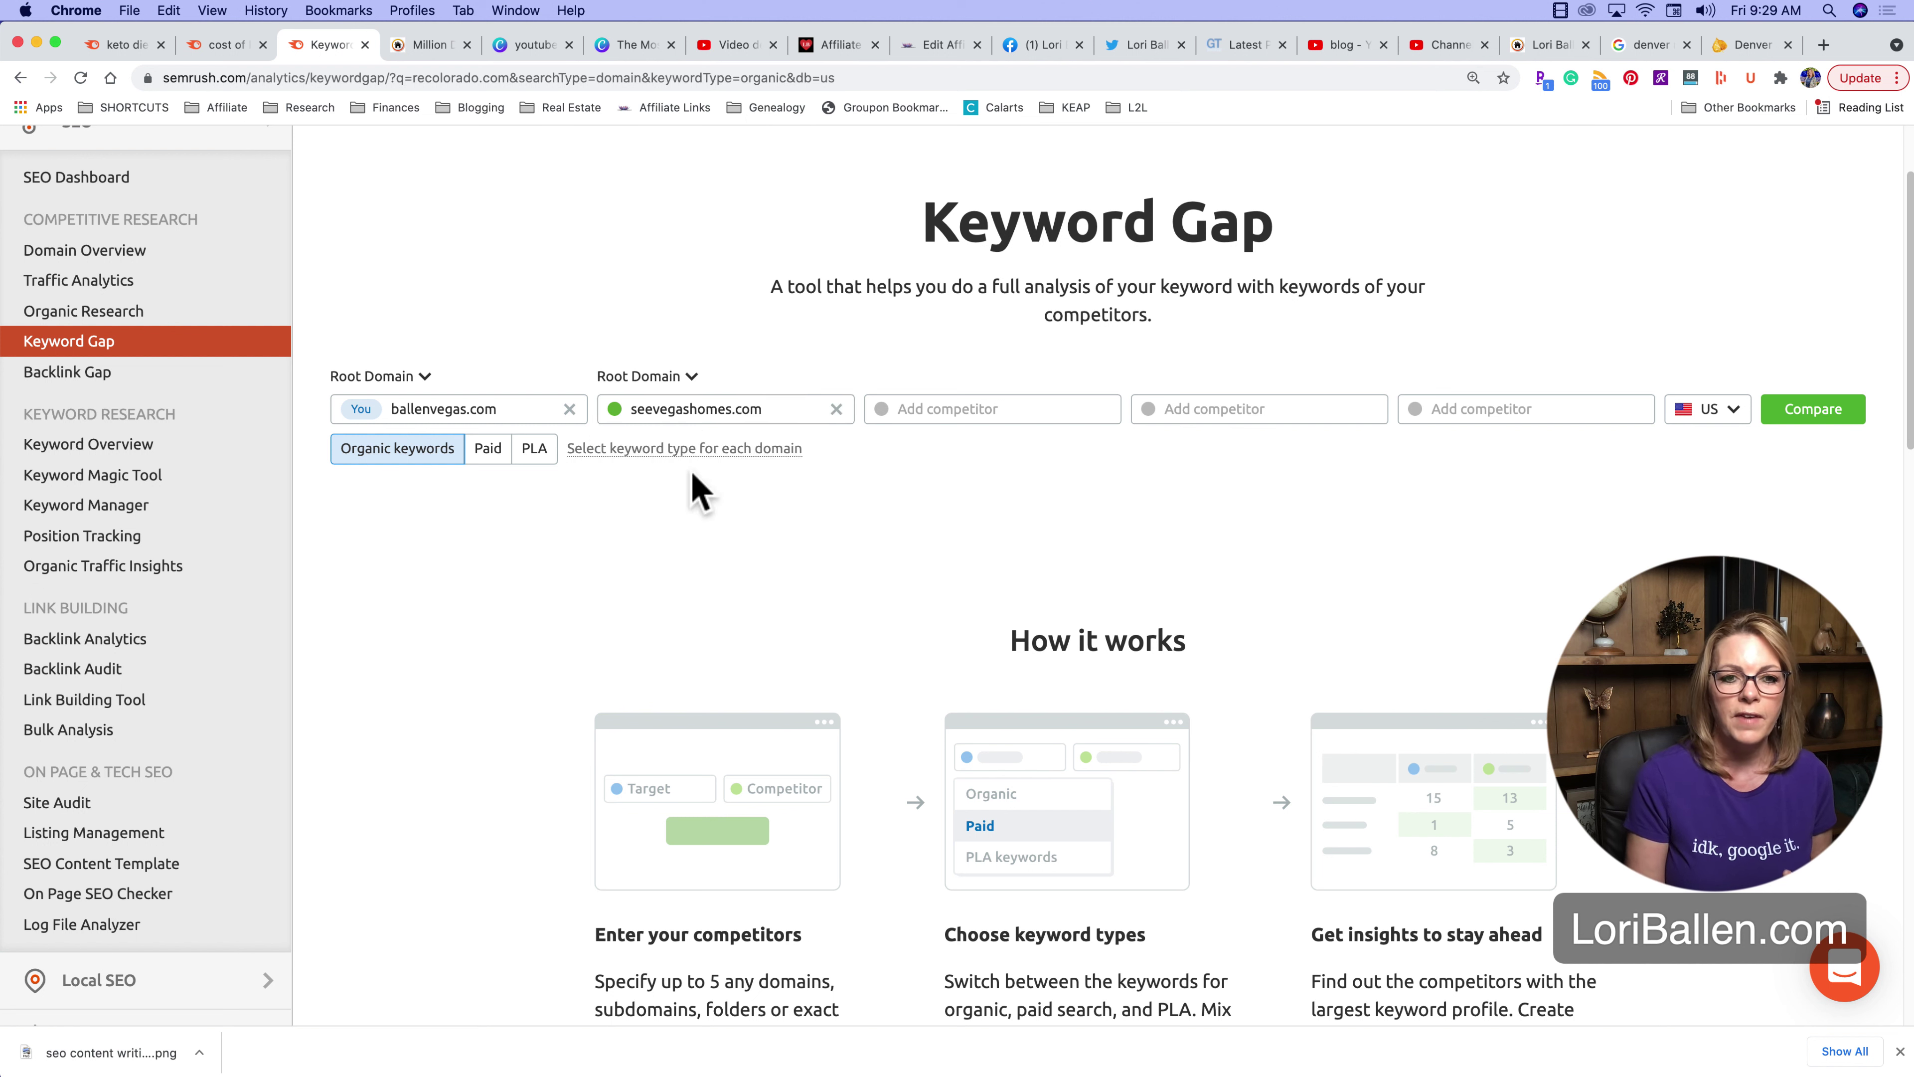
{"action": "left_click", "coordinate": [958, 419]}
{"action": "left_click", "coordinate": [951, 486]}
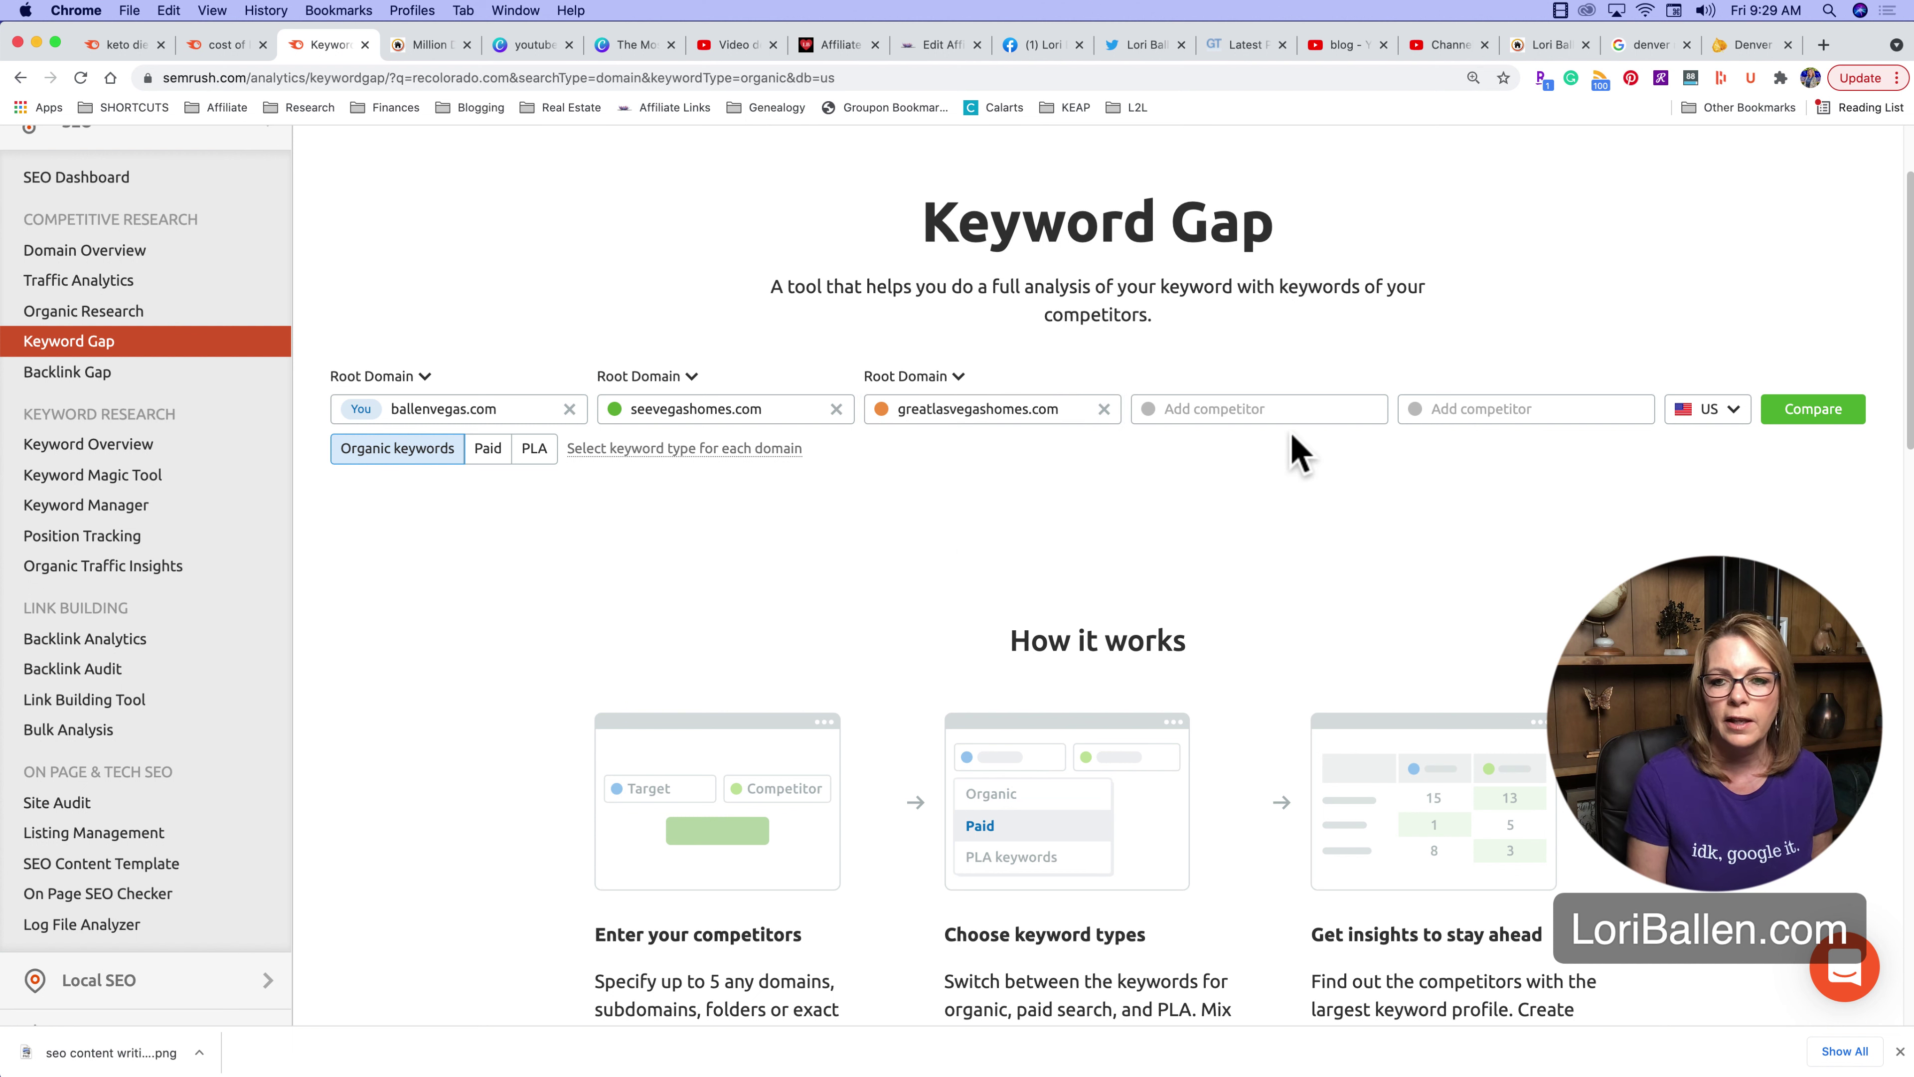
{"action": "left_click", "coordinate": [1284, 415]}
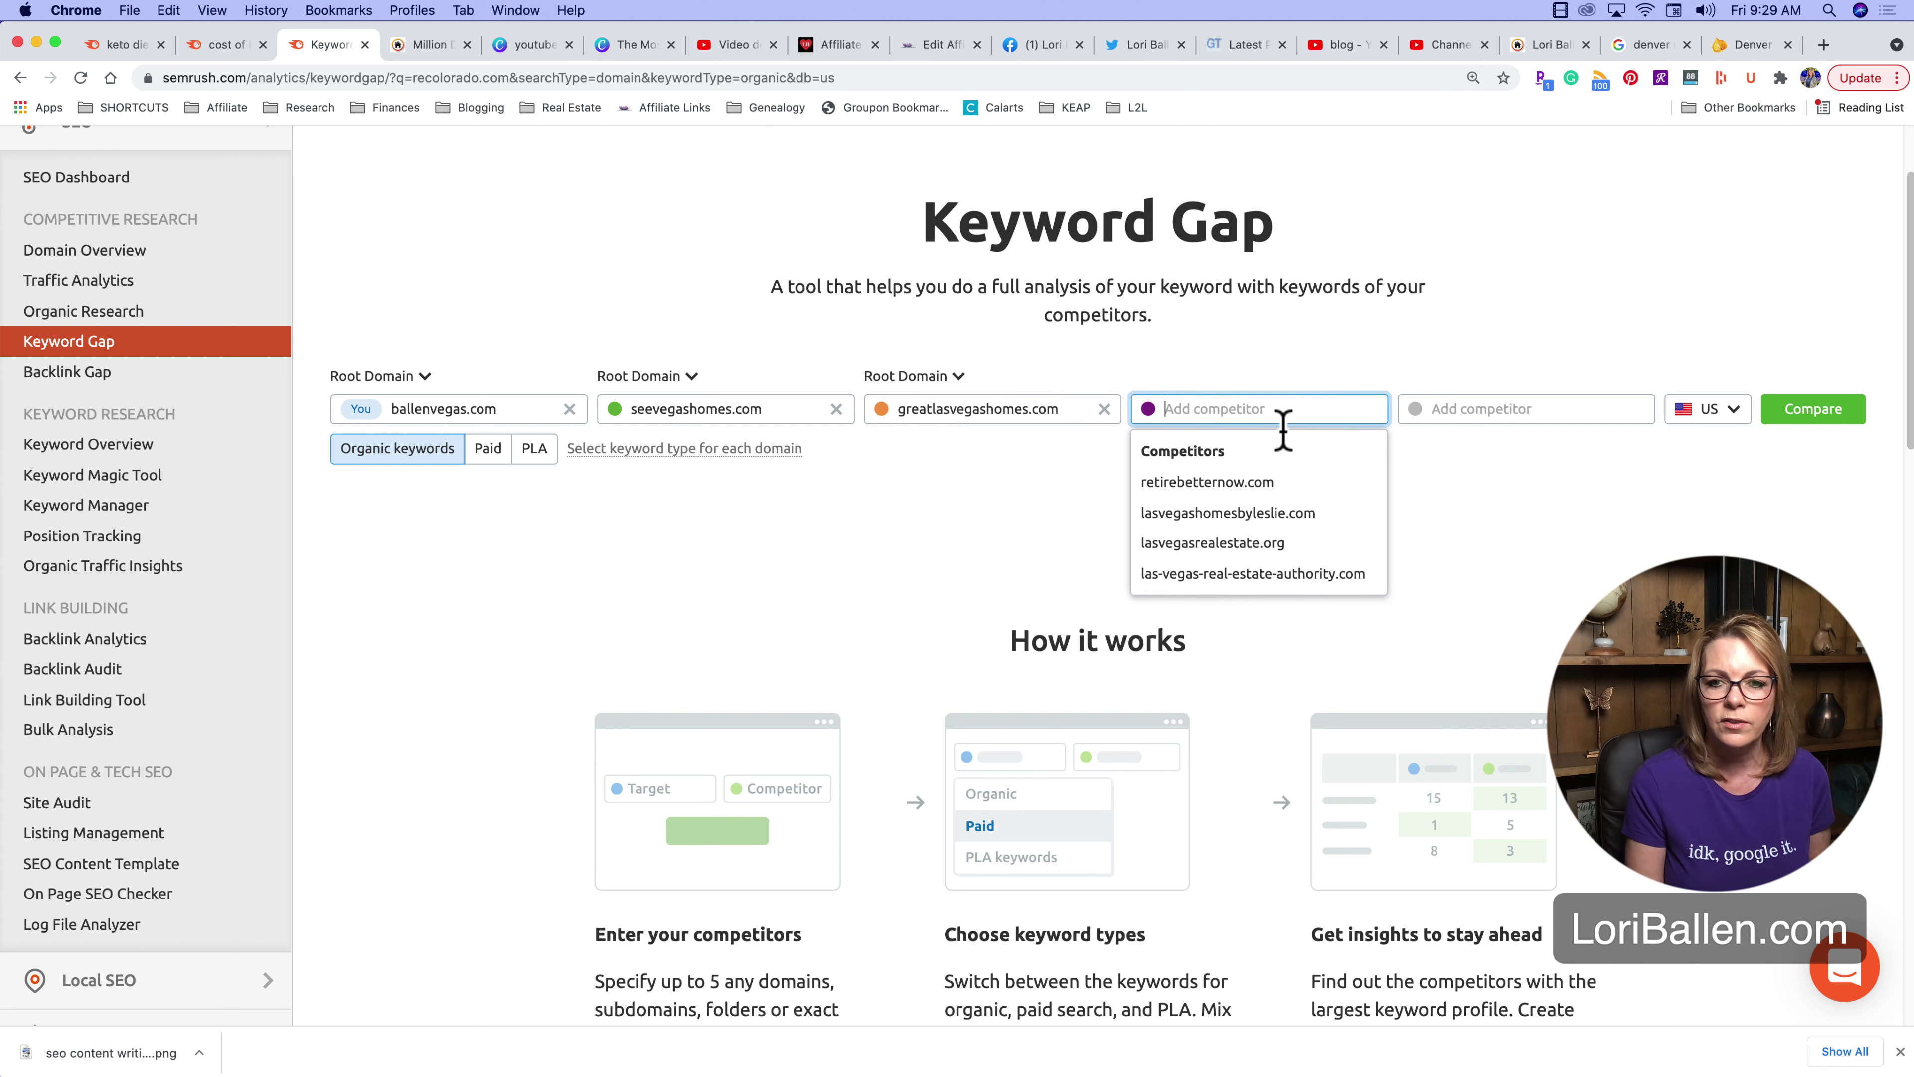
{"action": "left_click", "coordinate": [1292, 524]}
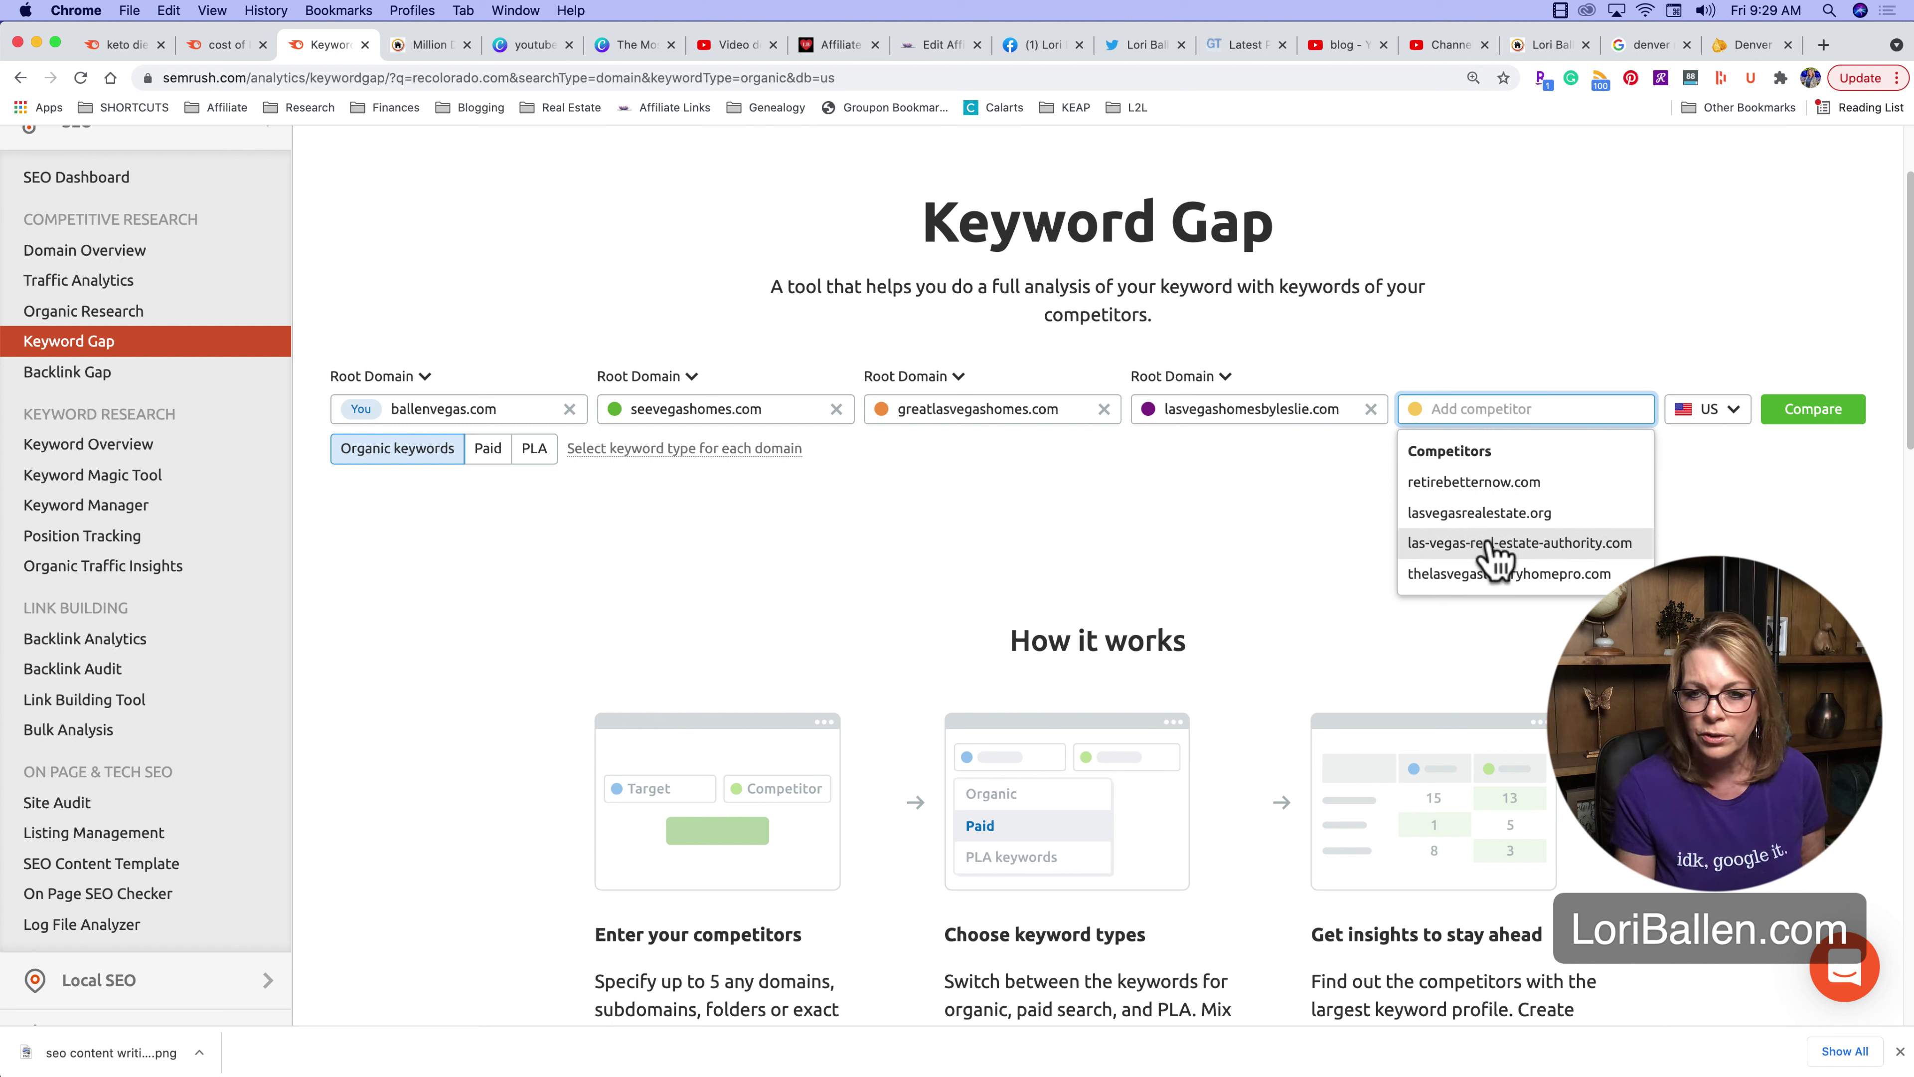
{"action": "left_click", "coordinate": [1525, 575]}
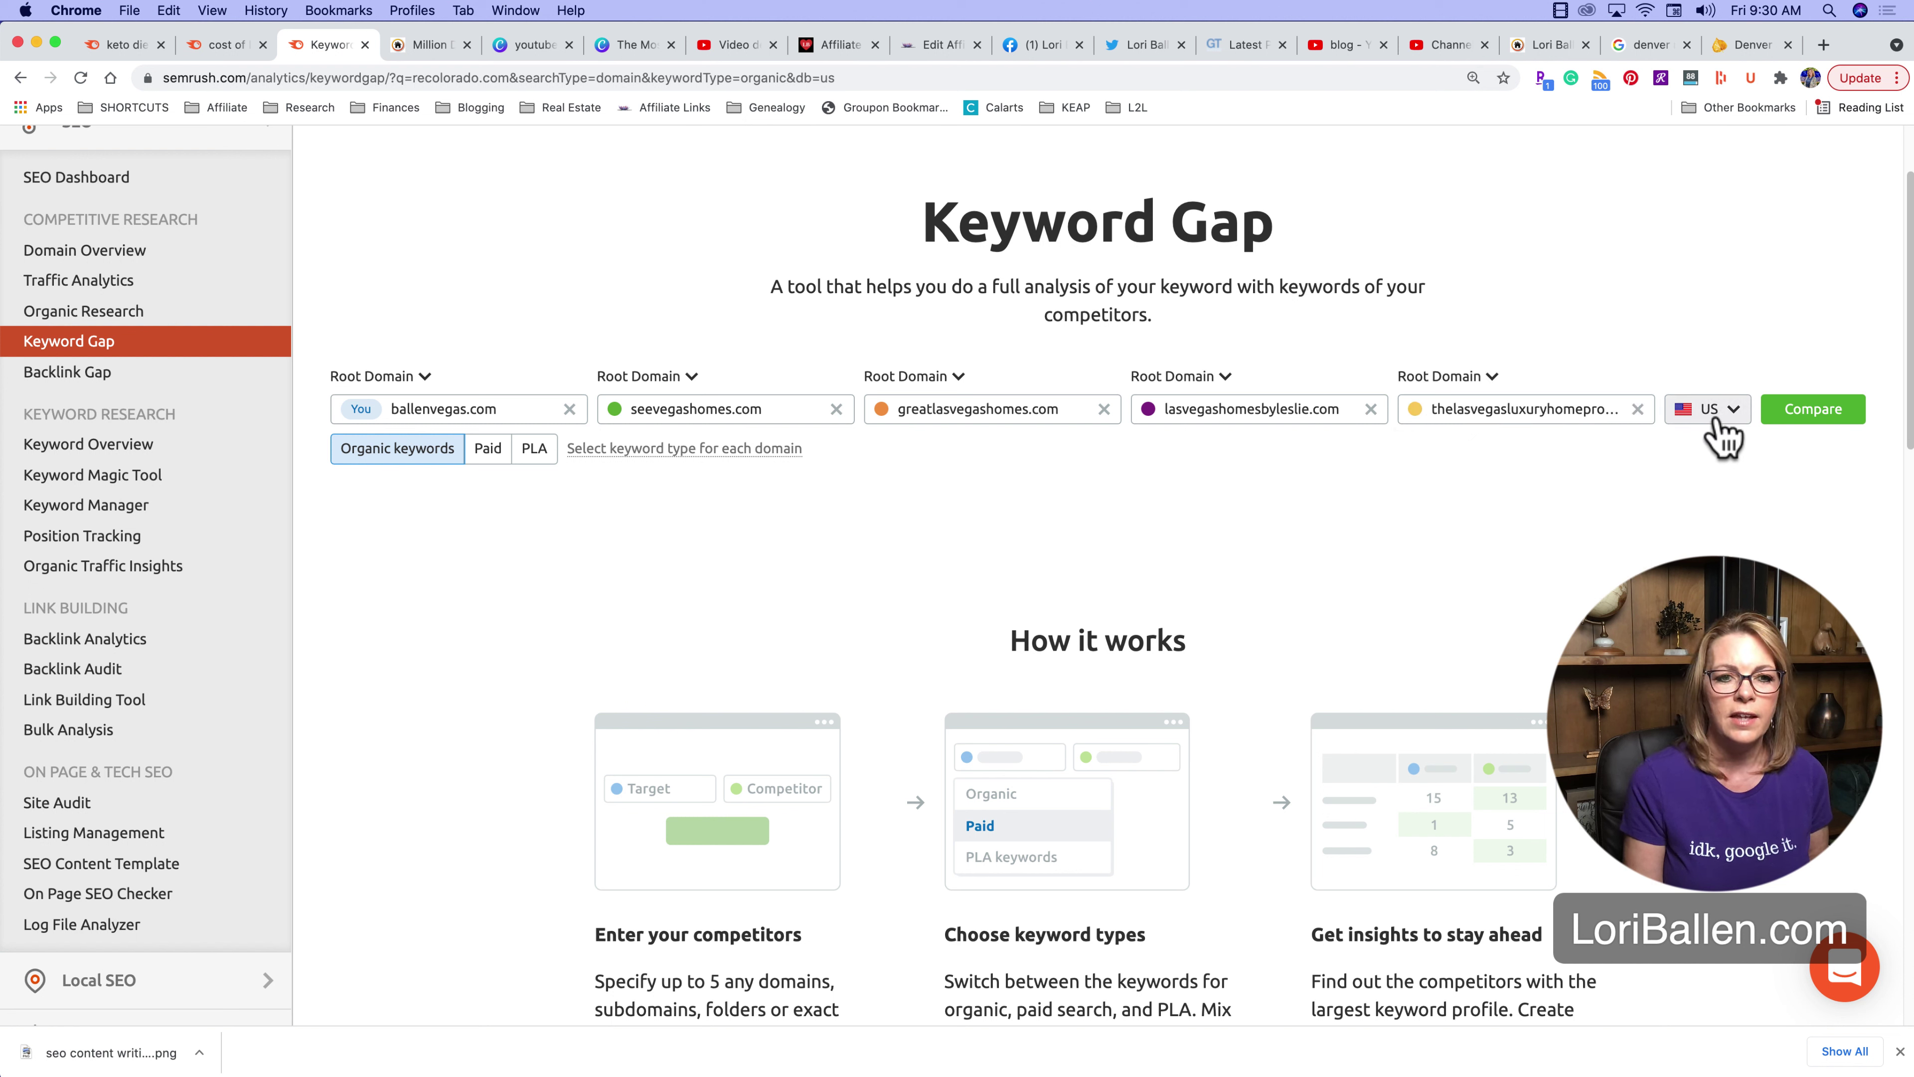
{"action": "left_click", "coordinate": [1809, 414]}
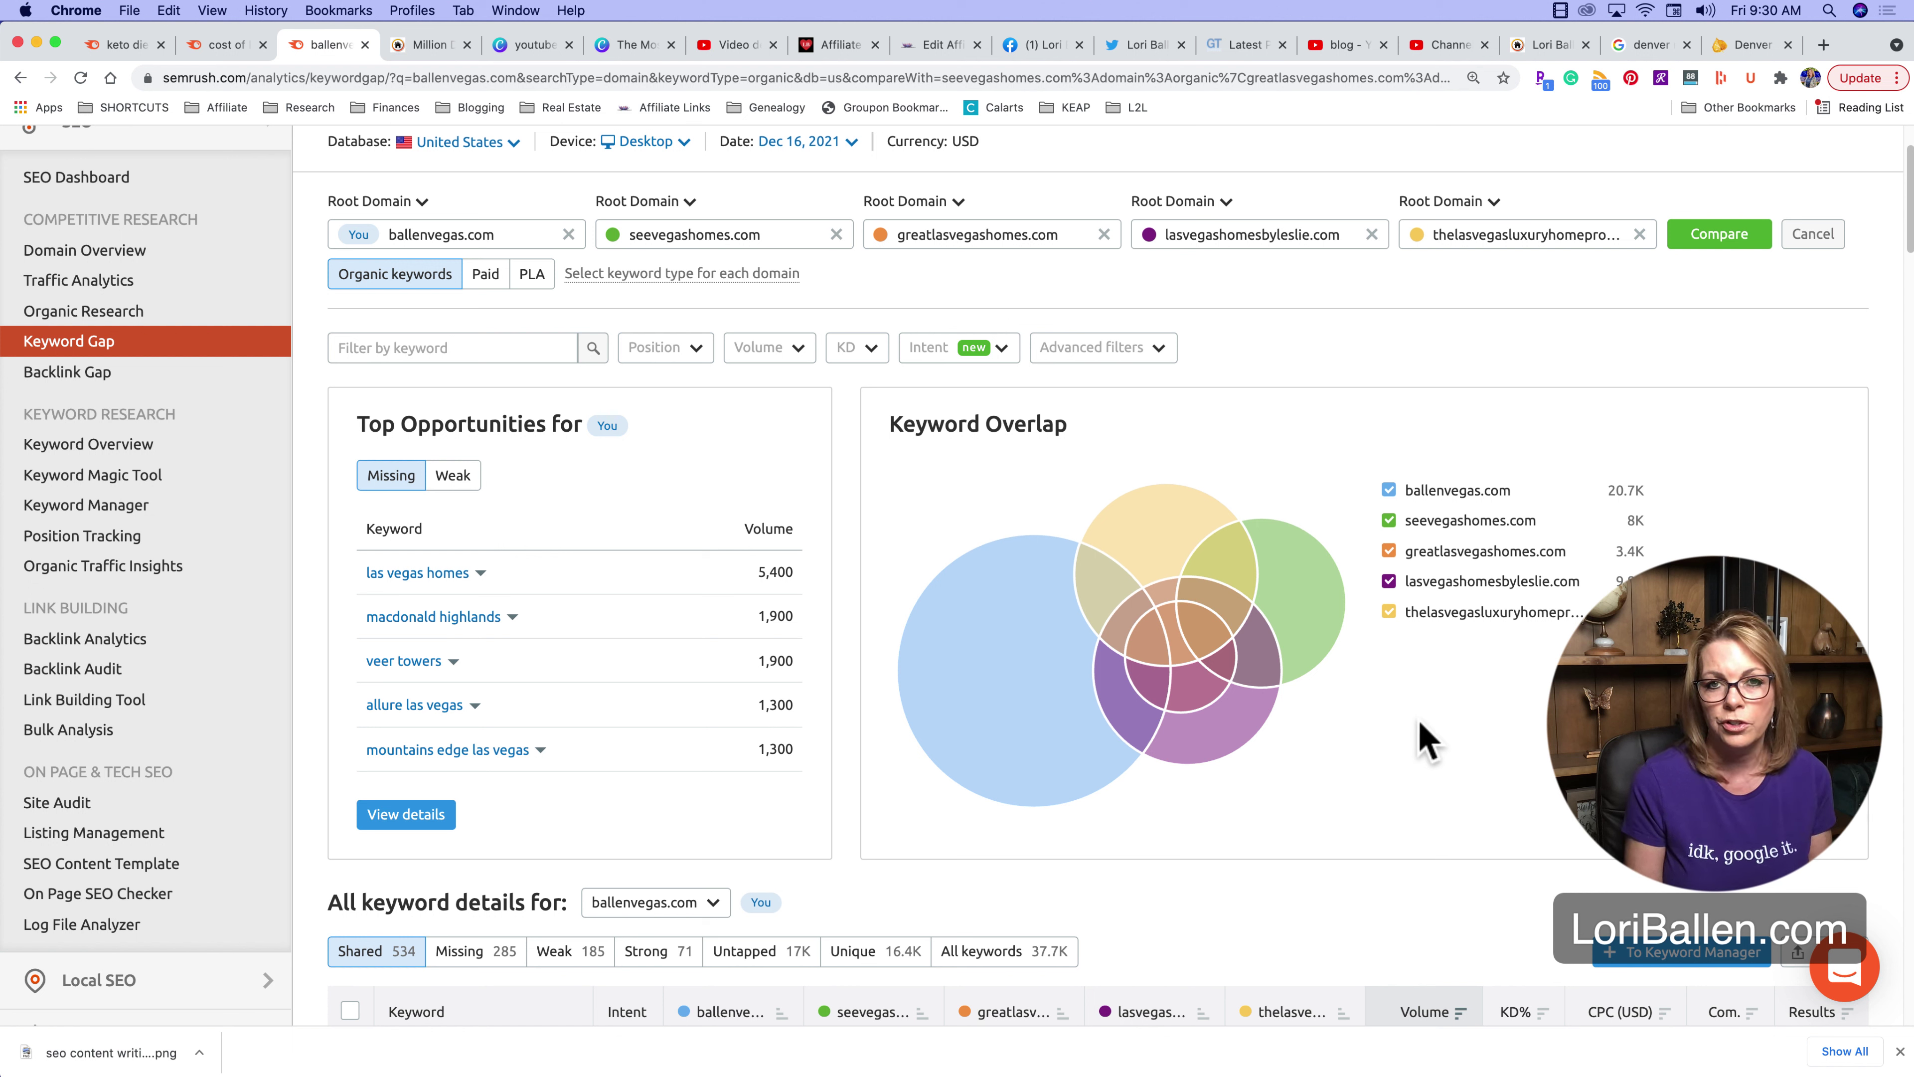
Examine each domain's share in the keyword overlap diagram and the missing keywords among the top opportunities
{"action": "mouse_move", "coordinate": [979, 705]}
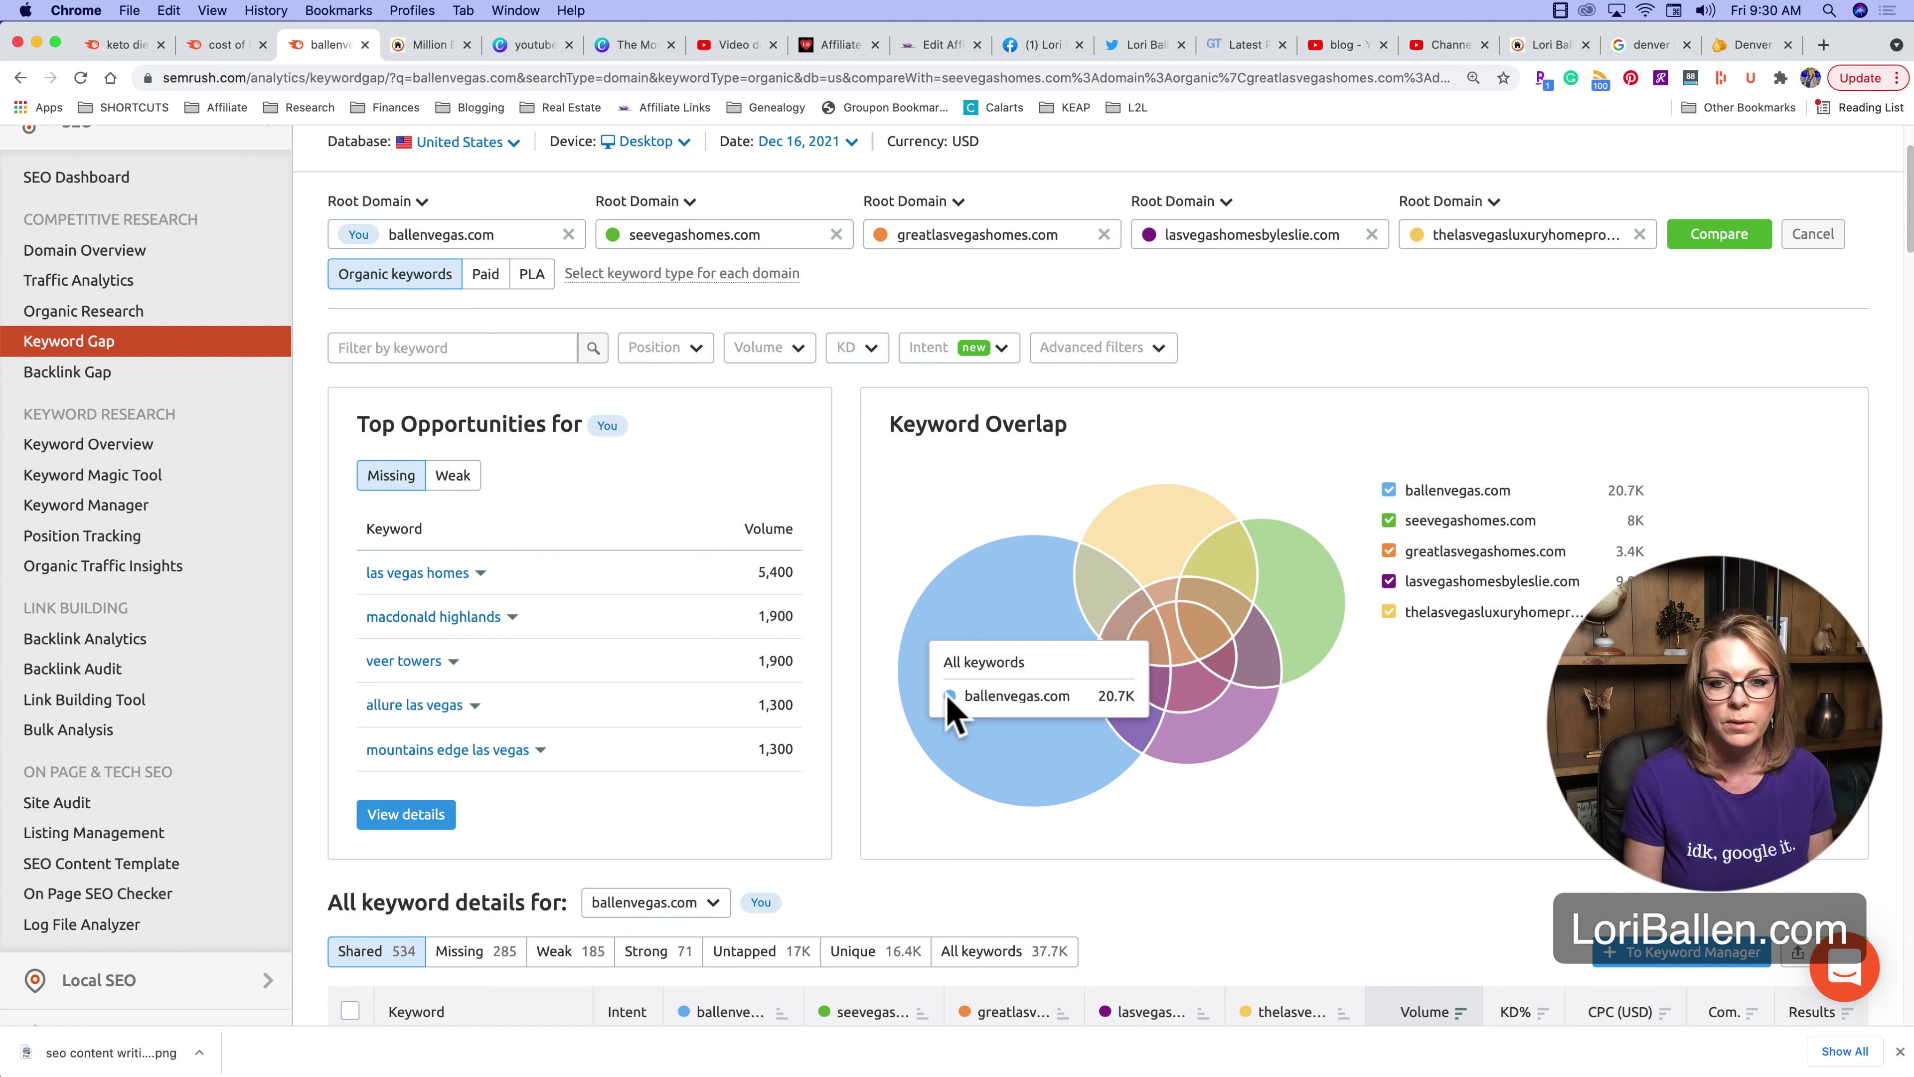
{"action": "mouse_move", "coordinate": [1123, 547]}
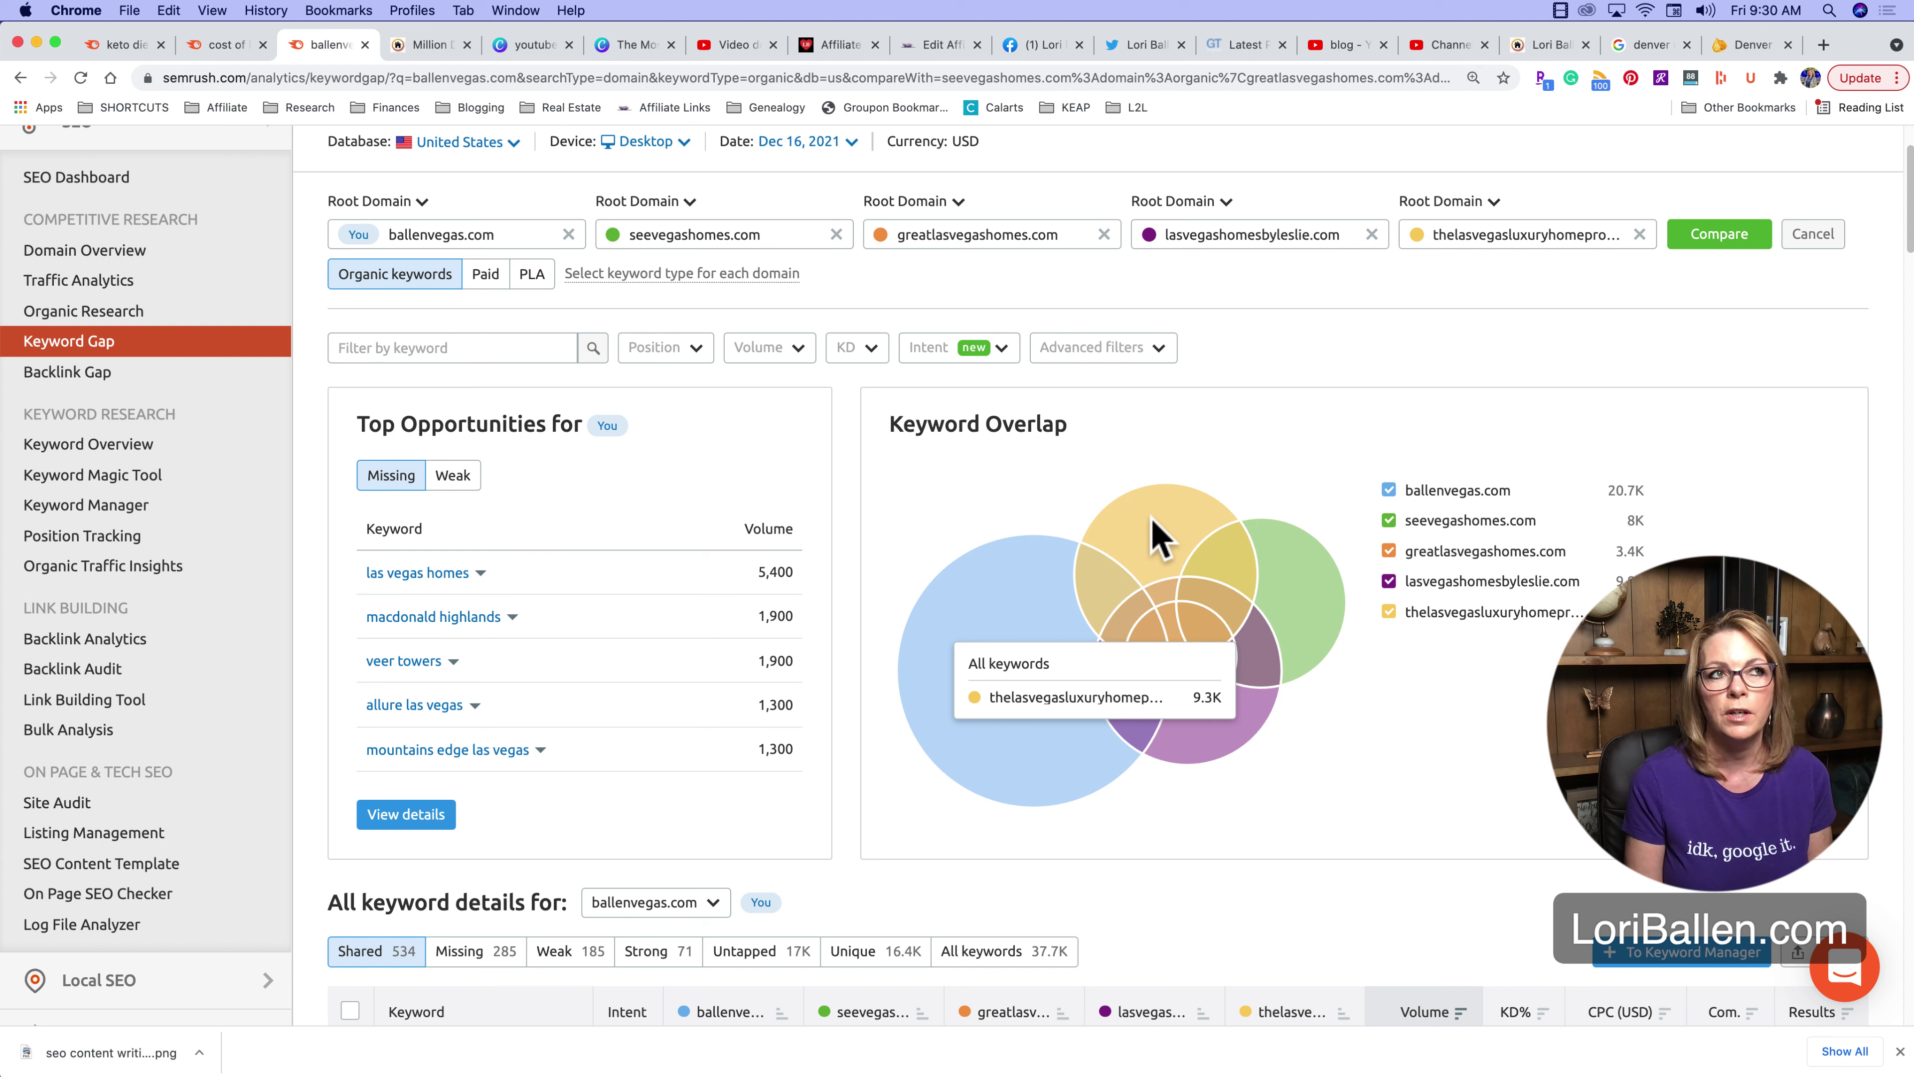
{"action": "mouse_move", "coordinate": [1295, 570]}
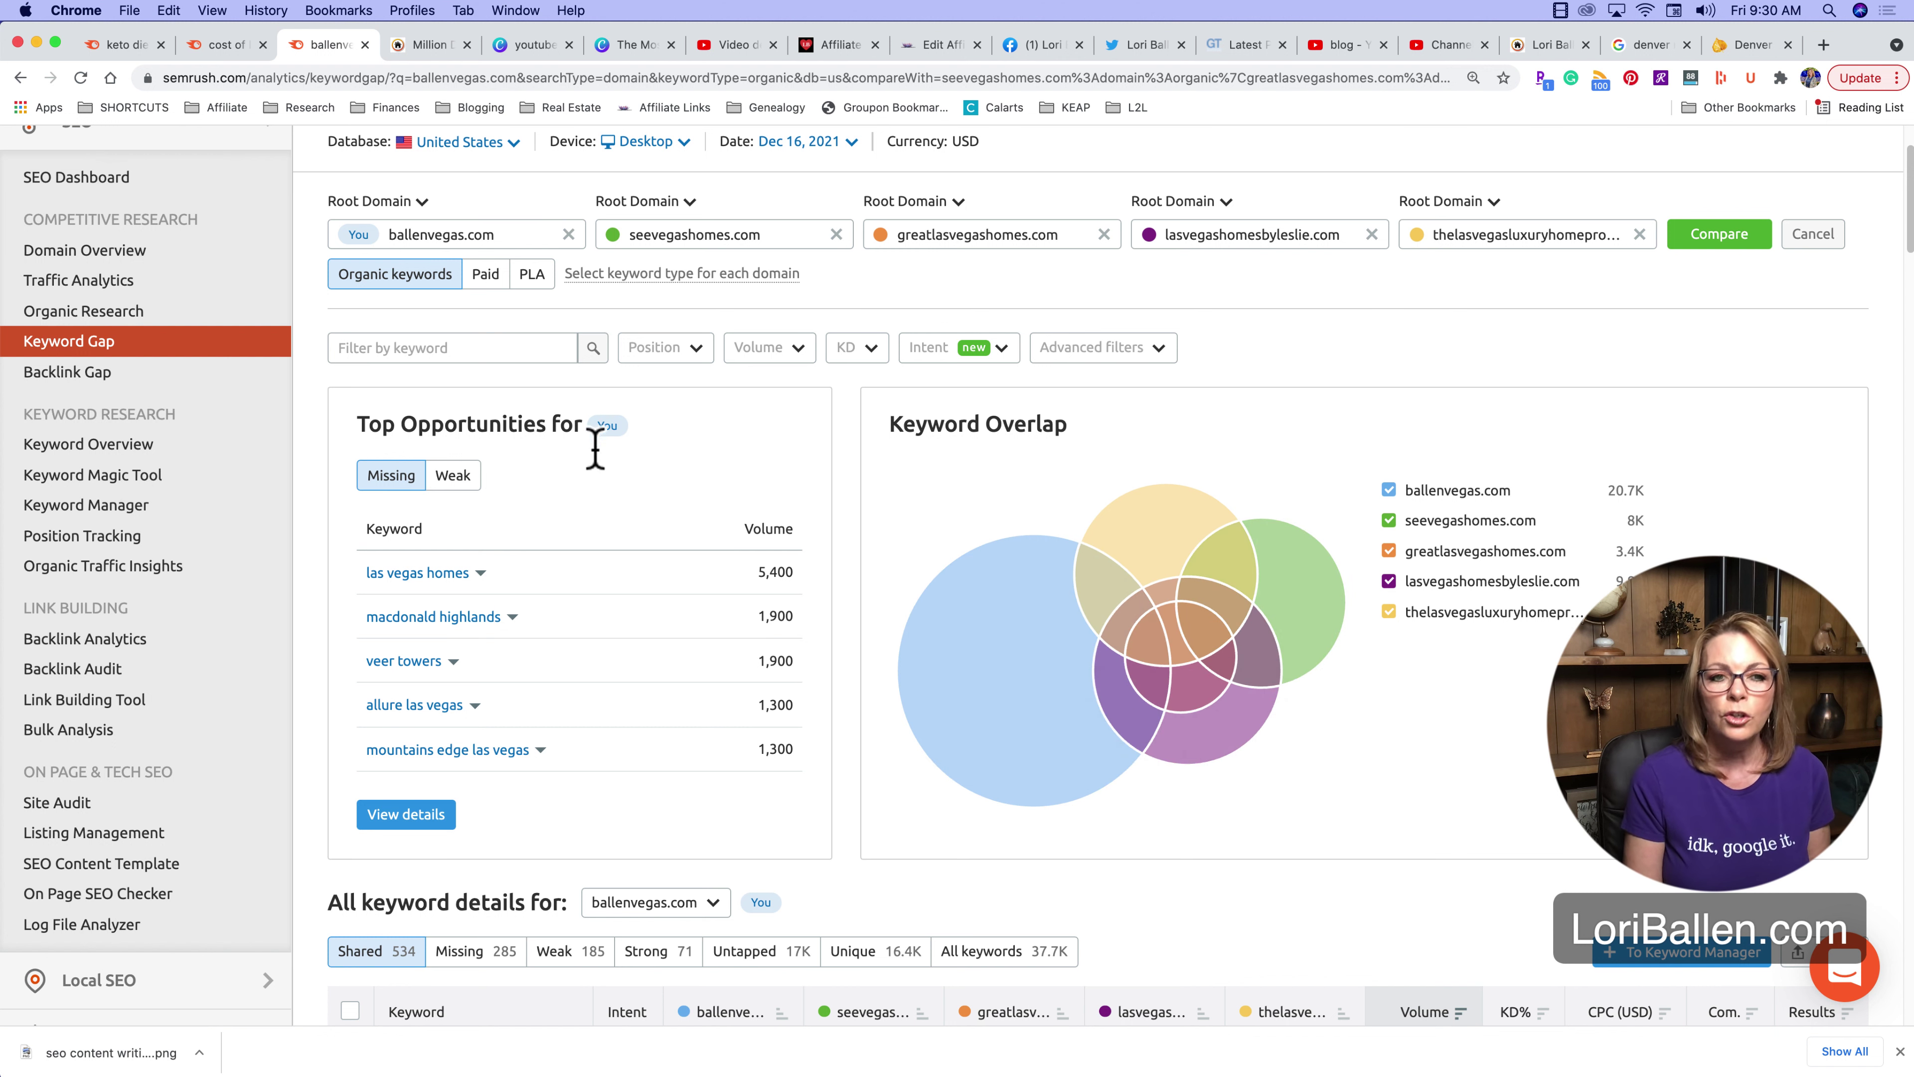
{"action": "scroll", "coordinate": [592, 449], "scroll_direction": "up", "scroll_amount": 1}
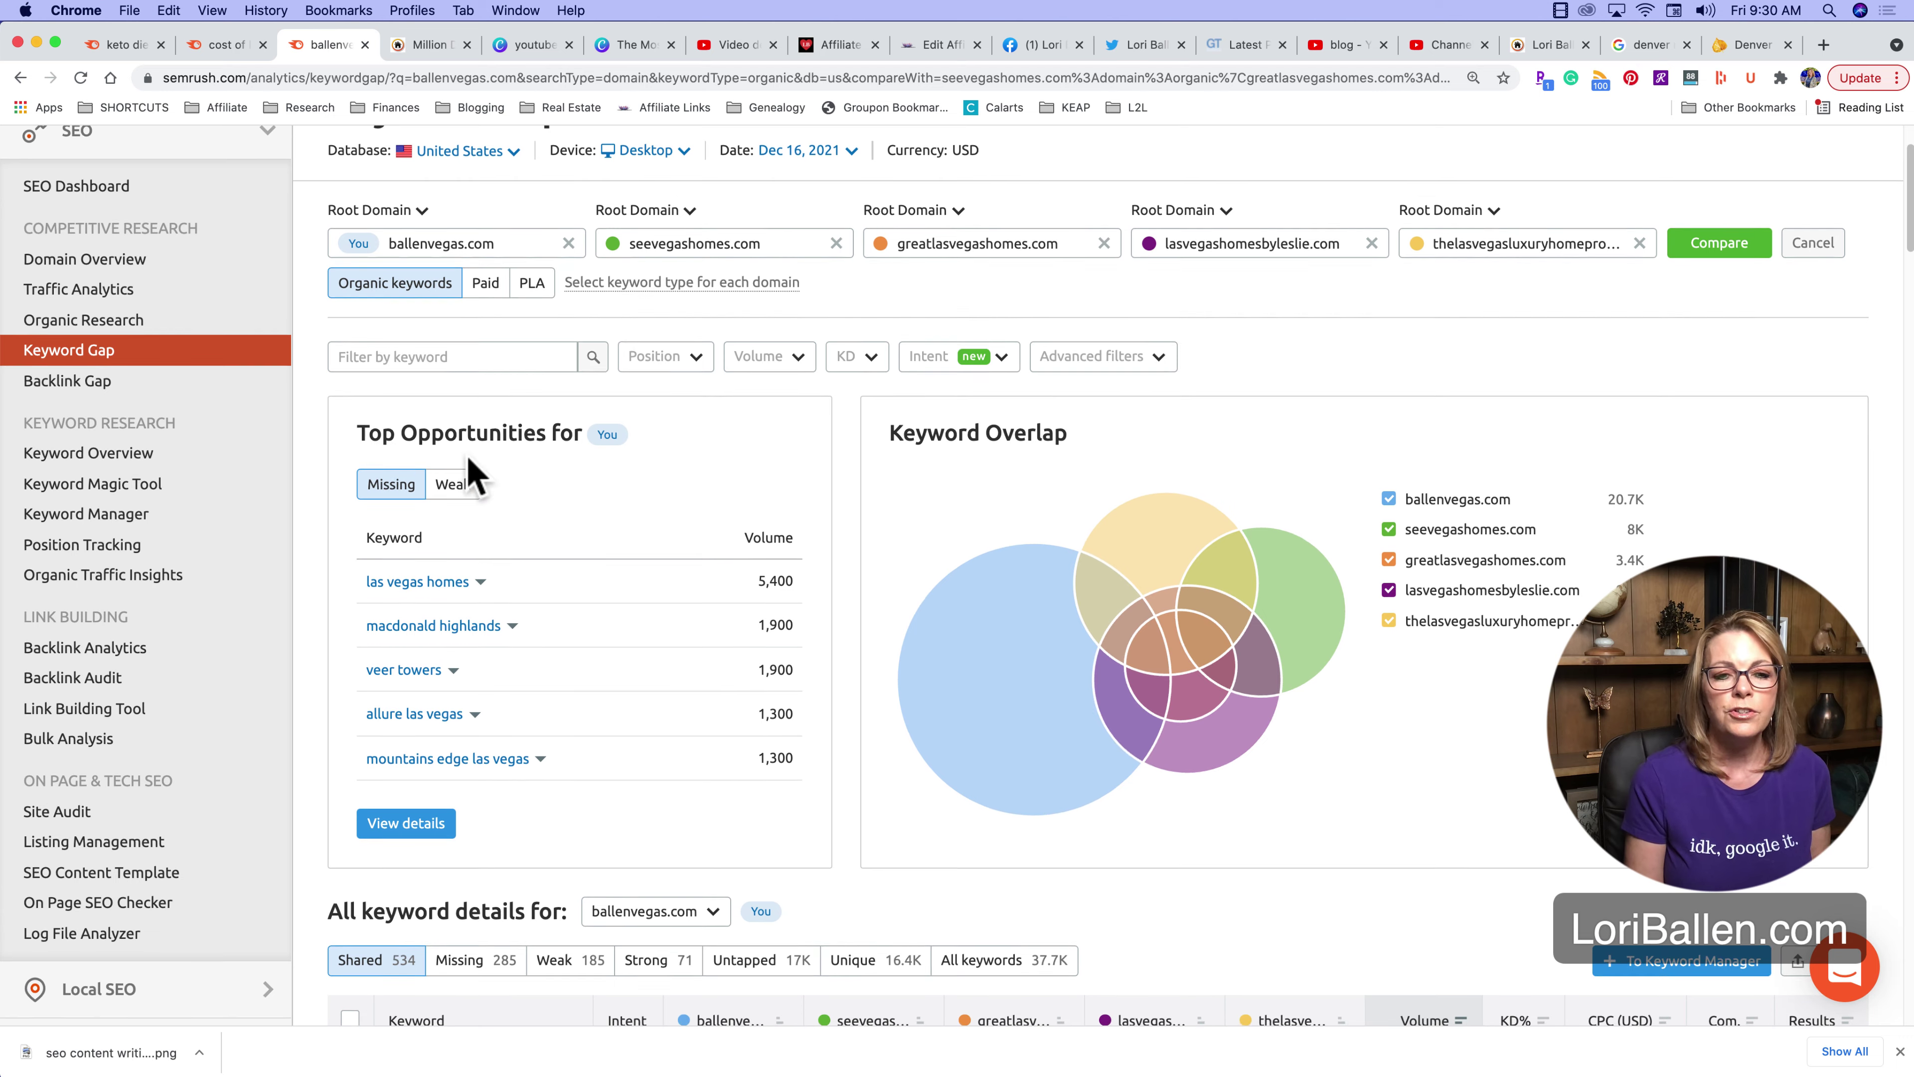
{"action": "scroll", "coordinate": [482, 482], "scroll_direction": "down", "scroll_amount": 1}
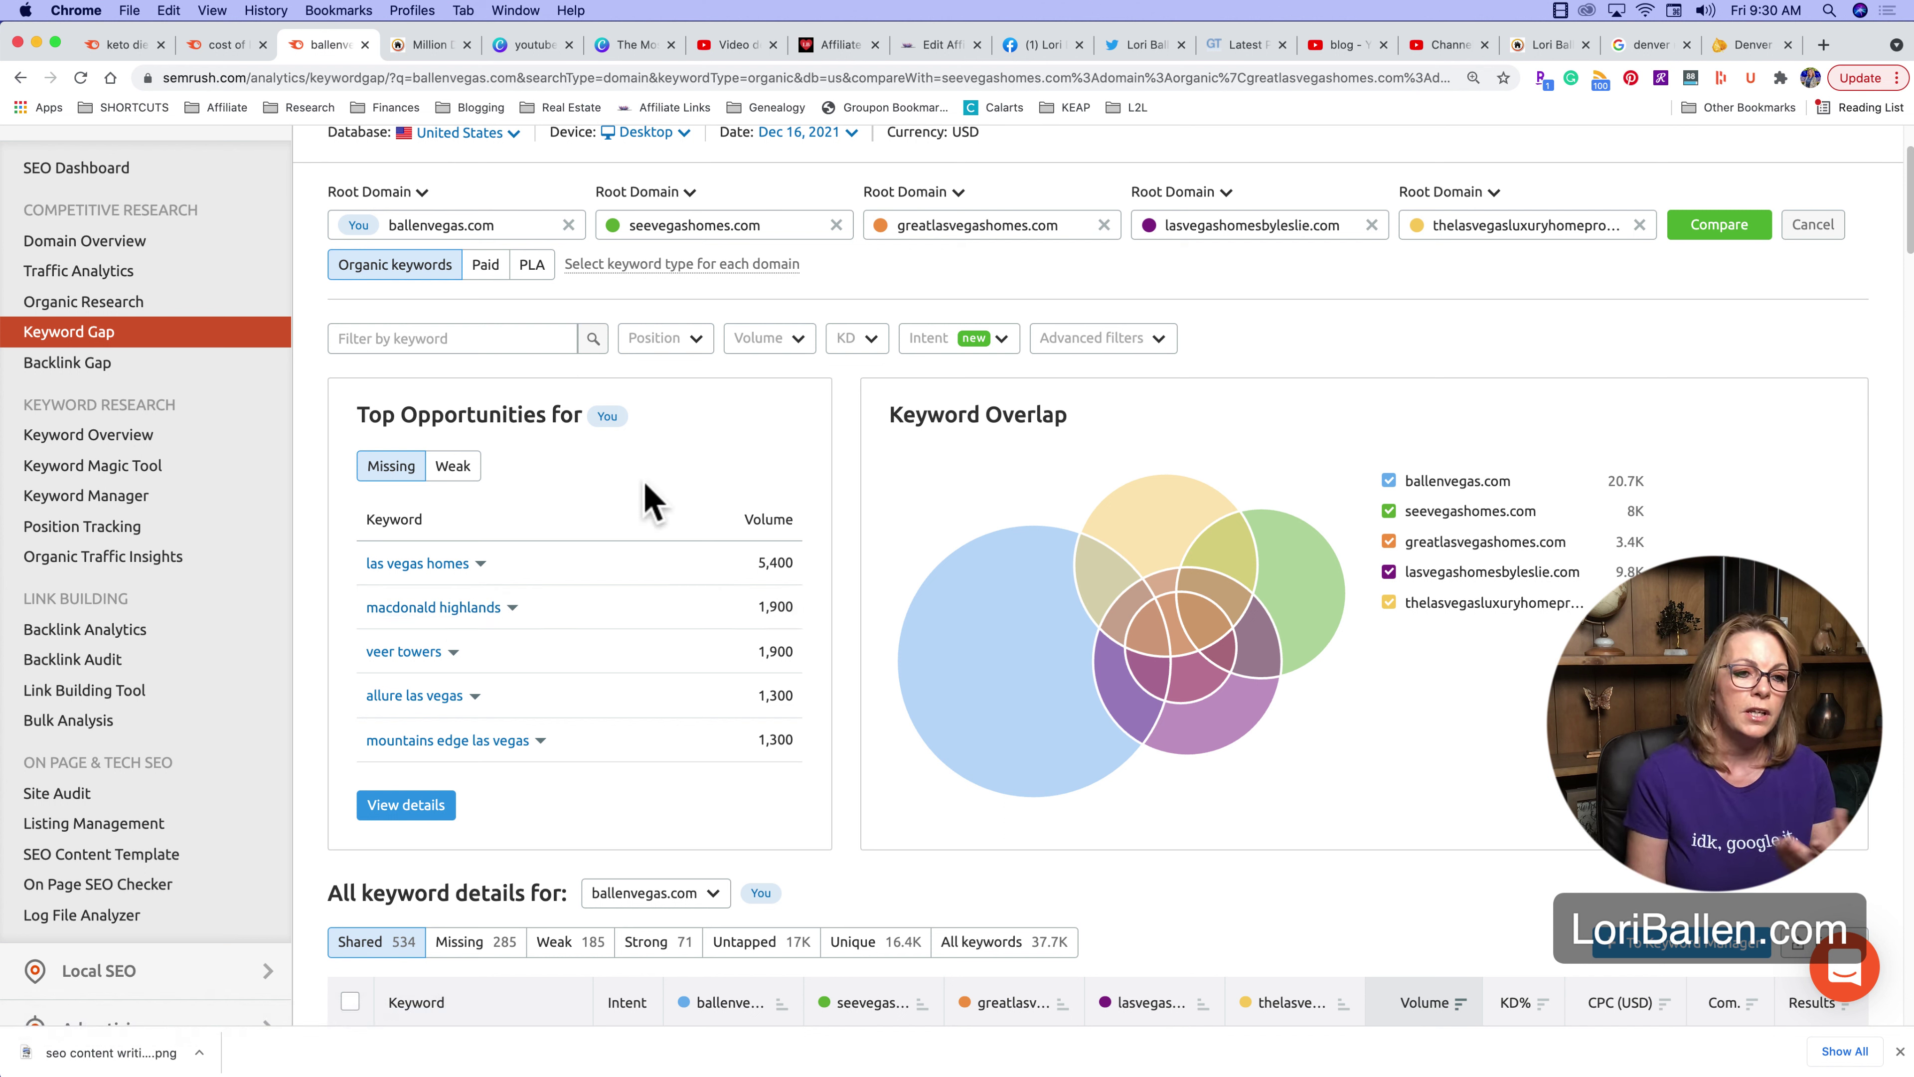
Switch to the browser tab with the million-dollar homes page and search Google for "macdonald highlands" there
{"action": "left_click", "coordinate": [422, 47]}
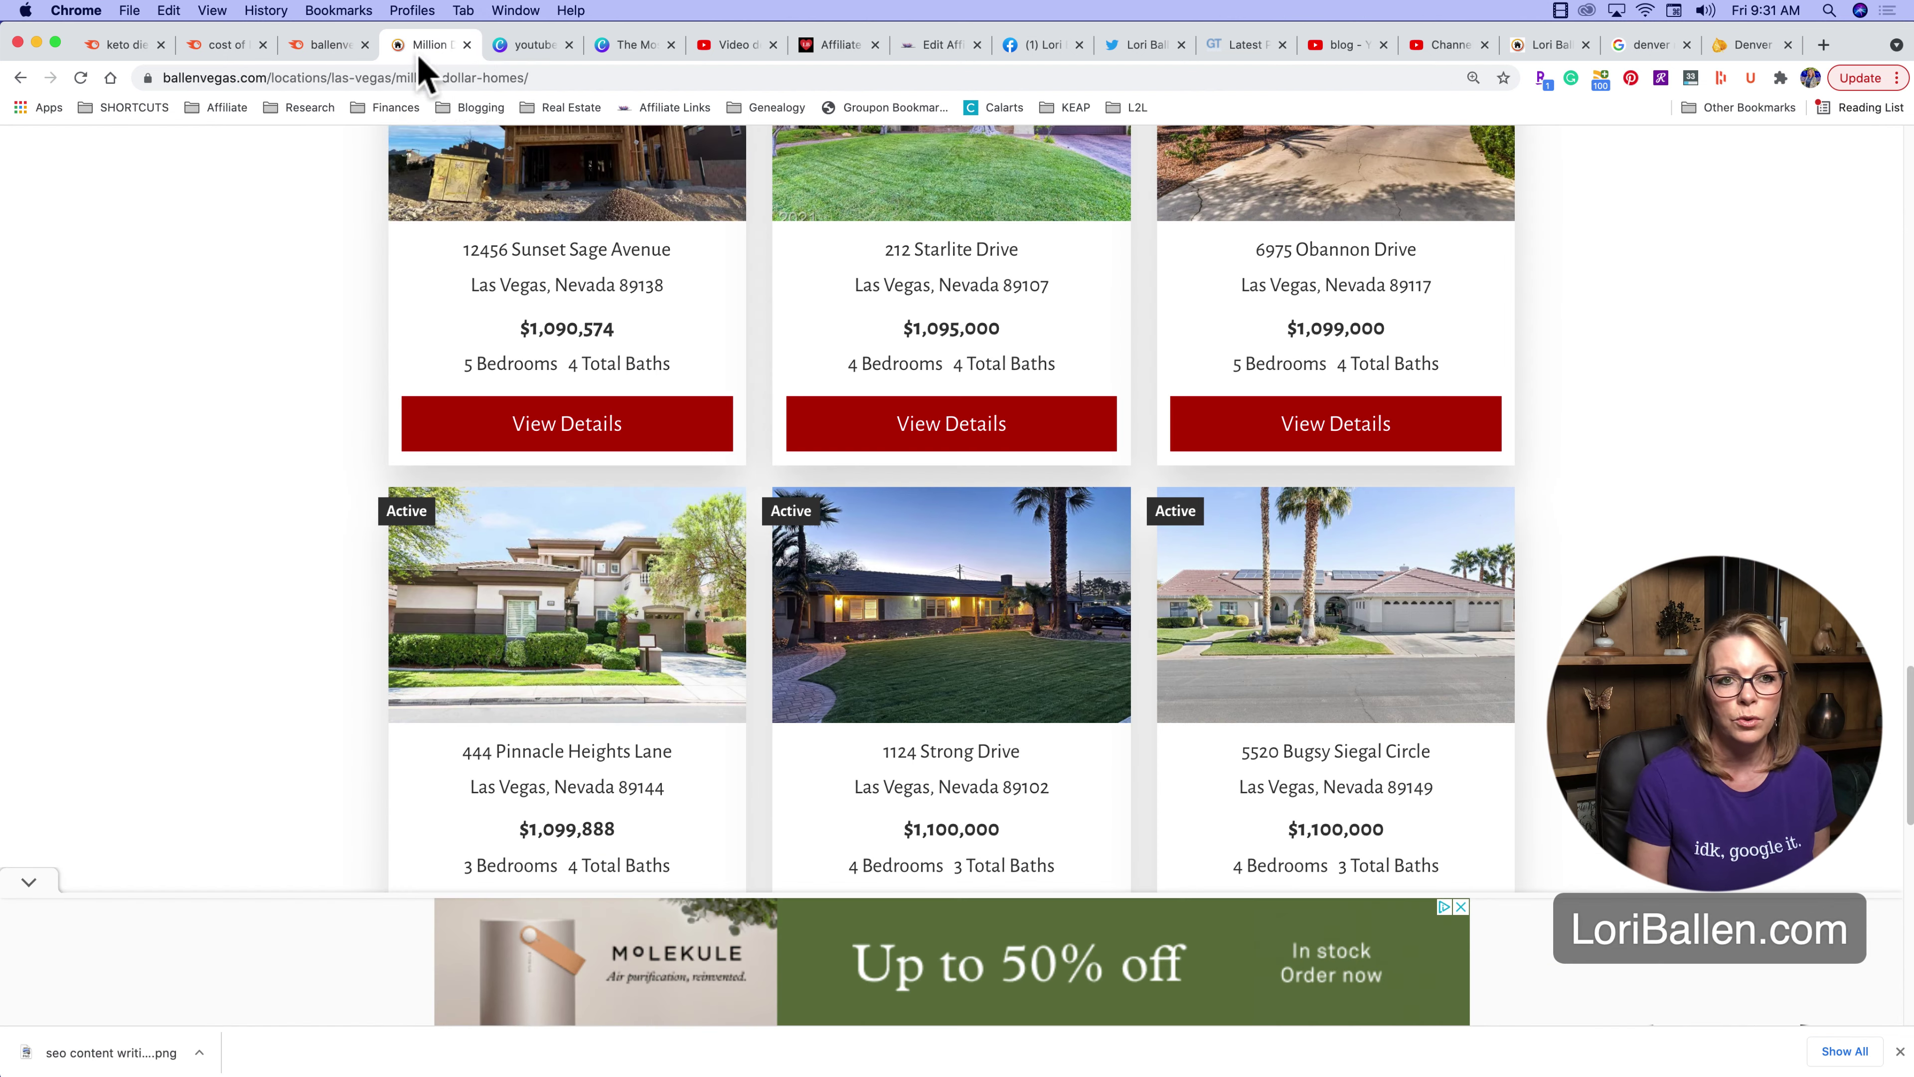
{"action": "left_click", "coordinate": [343, 76]}
{"action": "type", "text": "mac"}
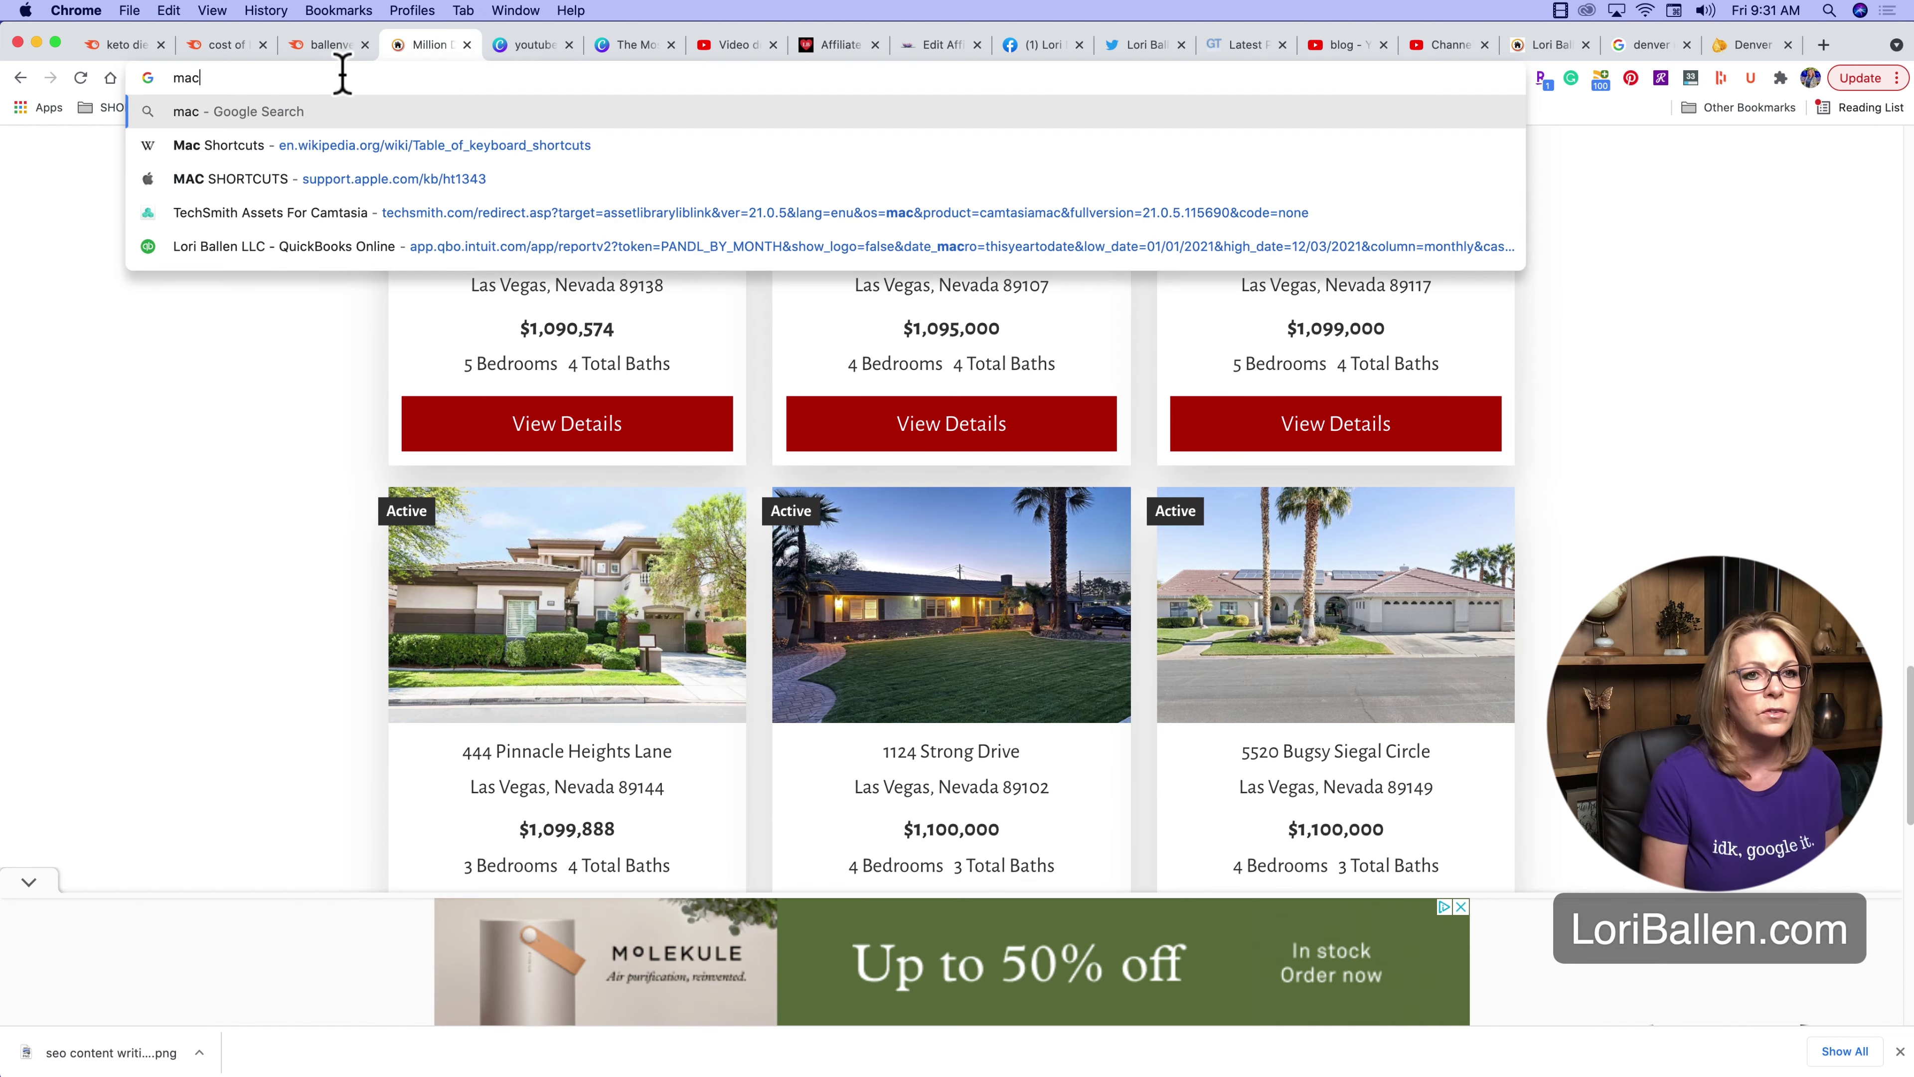
{"action": "type", "text": "dona"}
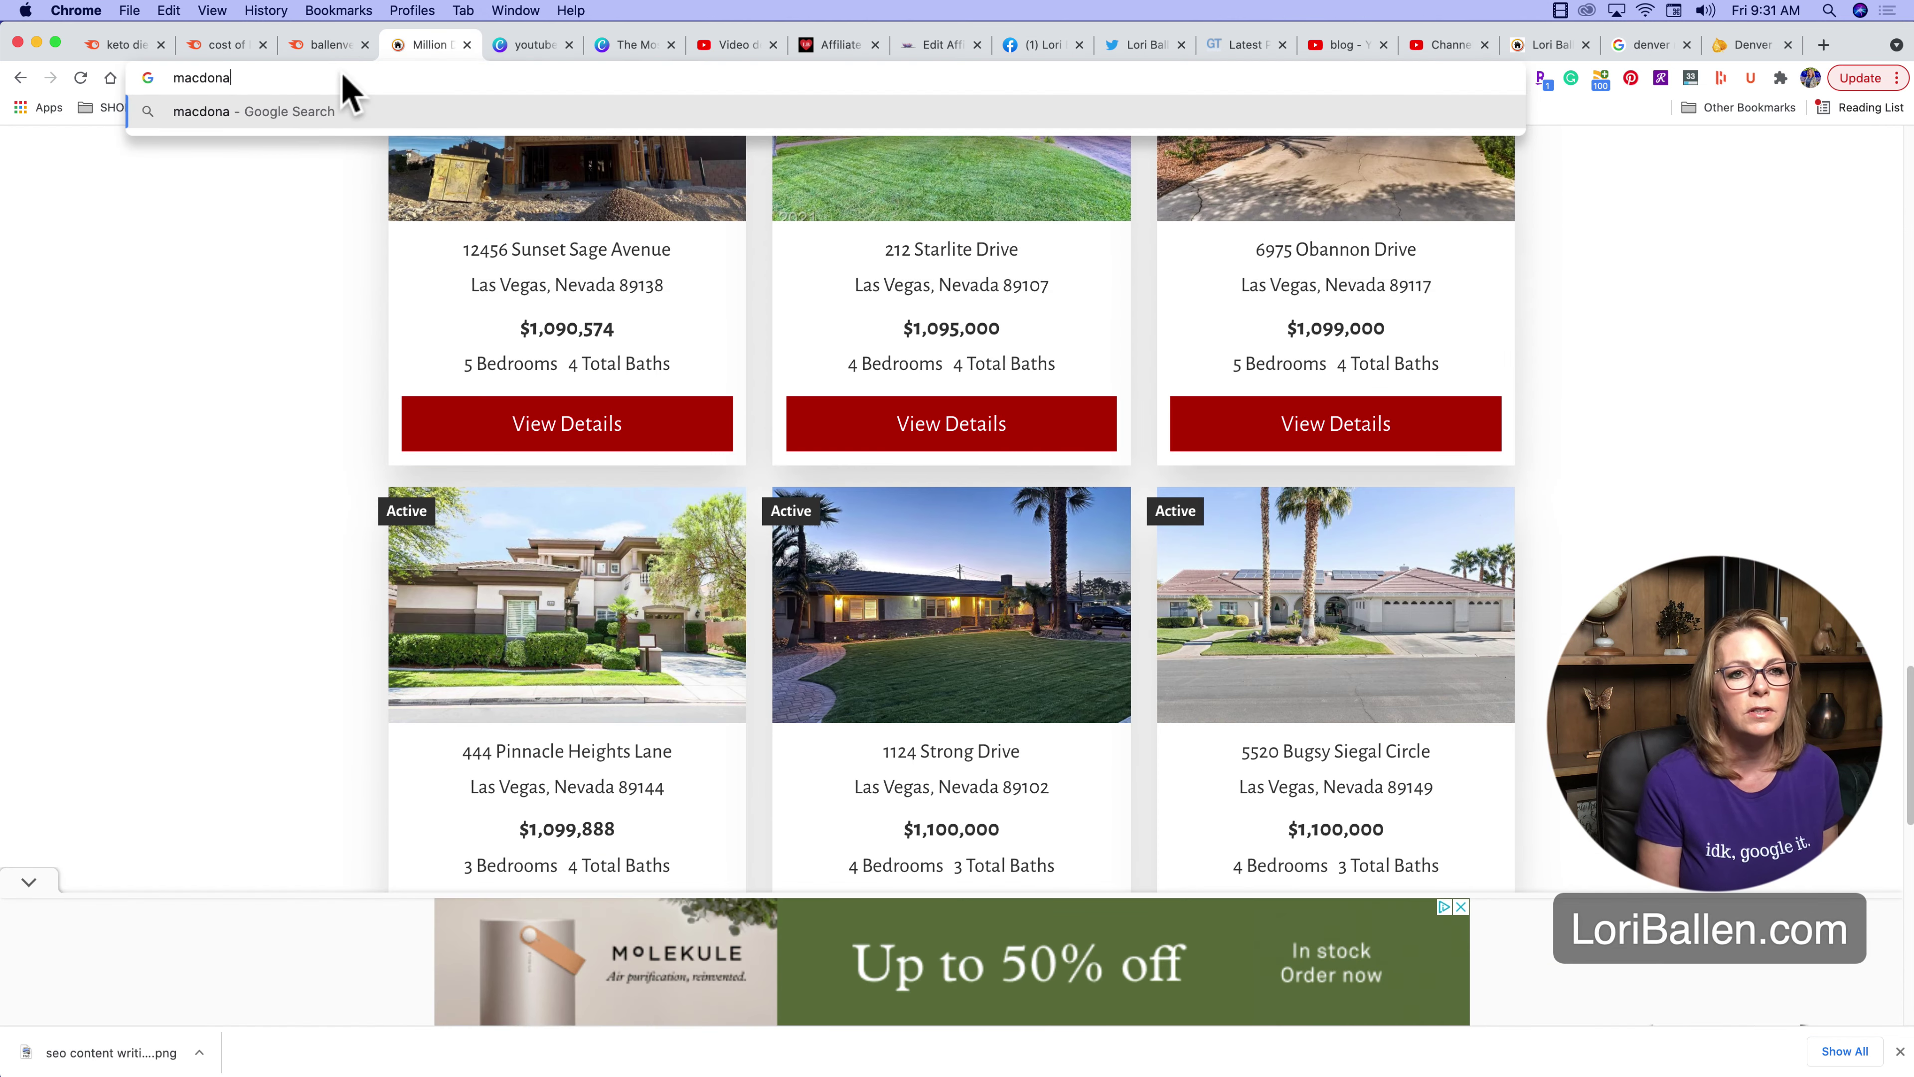
{"action": "type", "text": "ld highlands"}
{"action": "key", "text": "Return"}
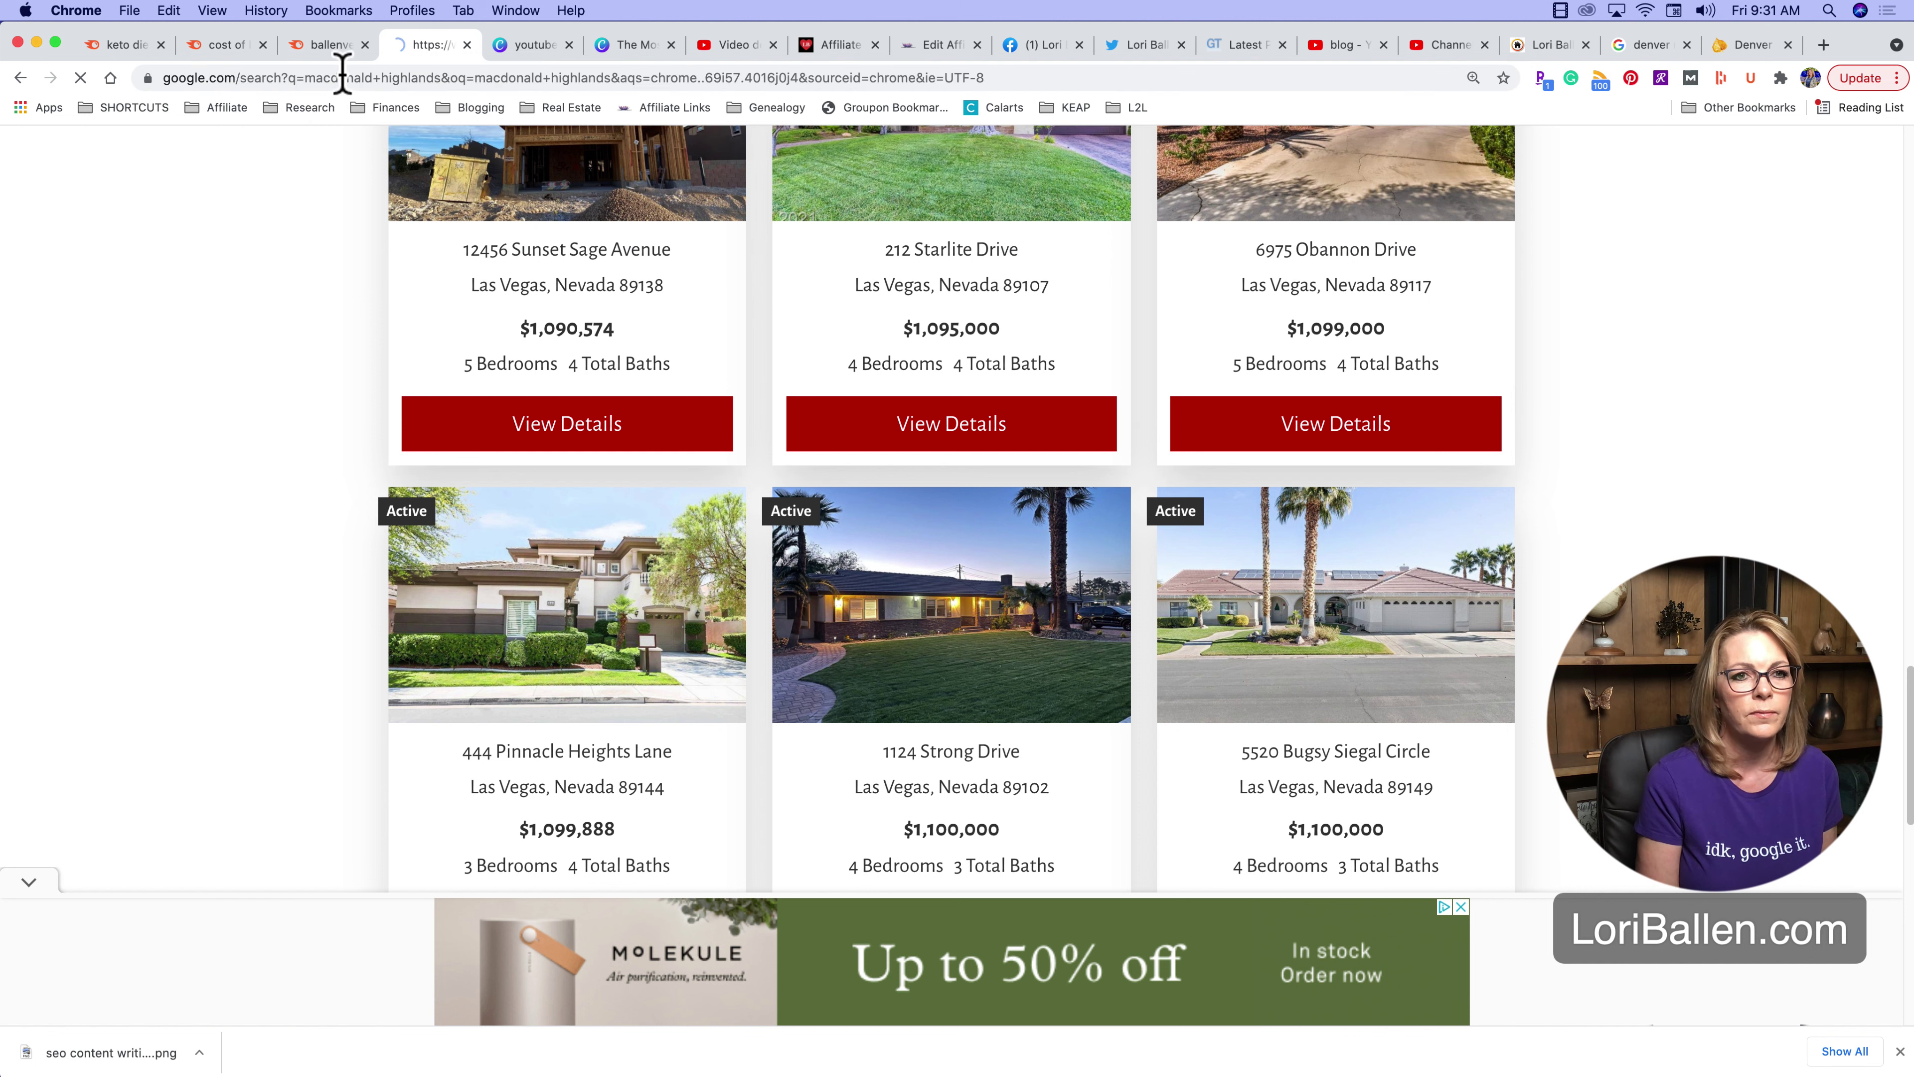
Examine which sites rank for macdonald highlands, their domain authority and estimated visits, and the related searches
{"action": "scroll", "coordinate": [667, 501], "scroll_direction": "down", "scroll_amount": 15}
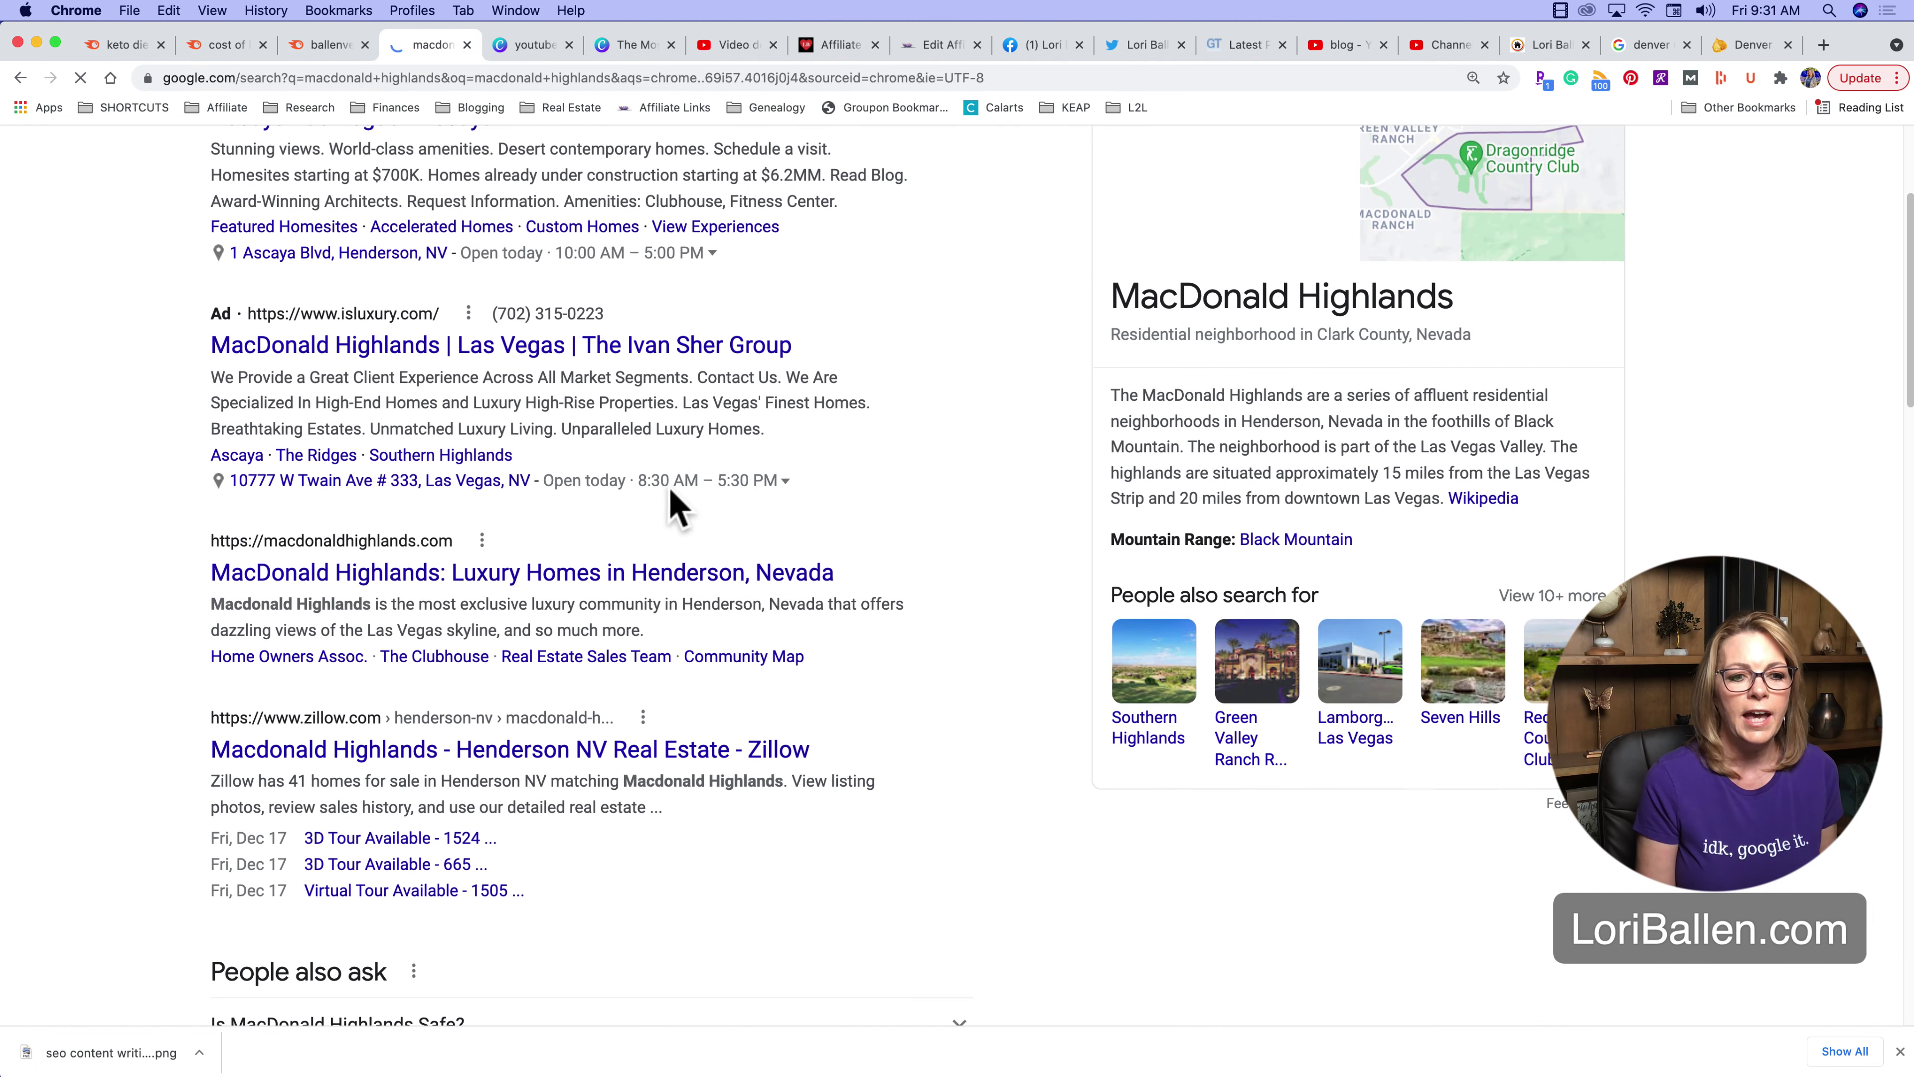
{"action": "scroll", "coordinate": [623, 524], "scroll_direction": "down", "scroll_amount": 3}
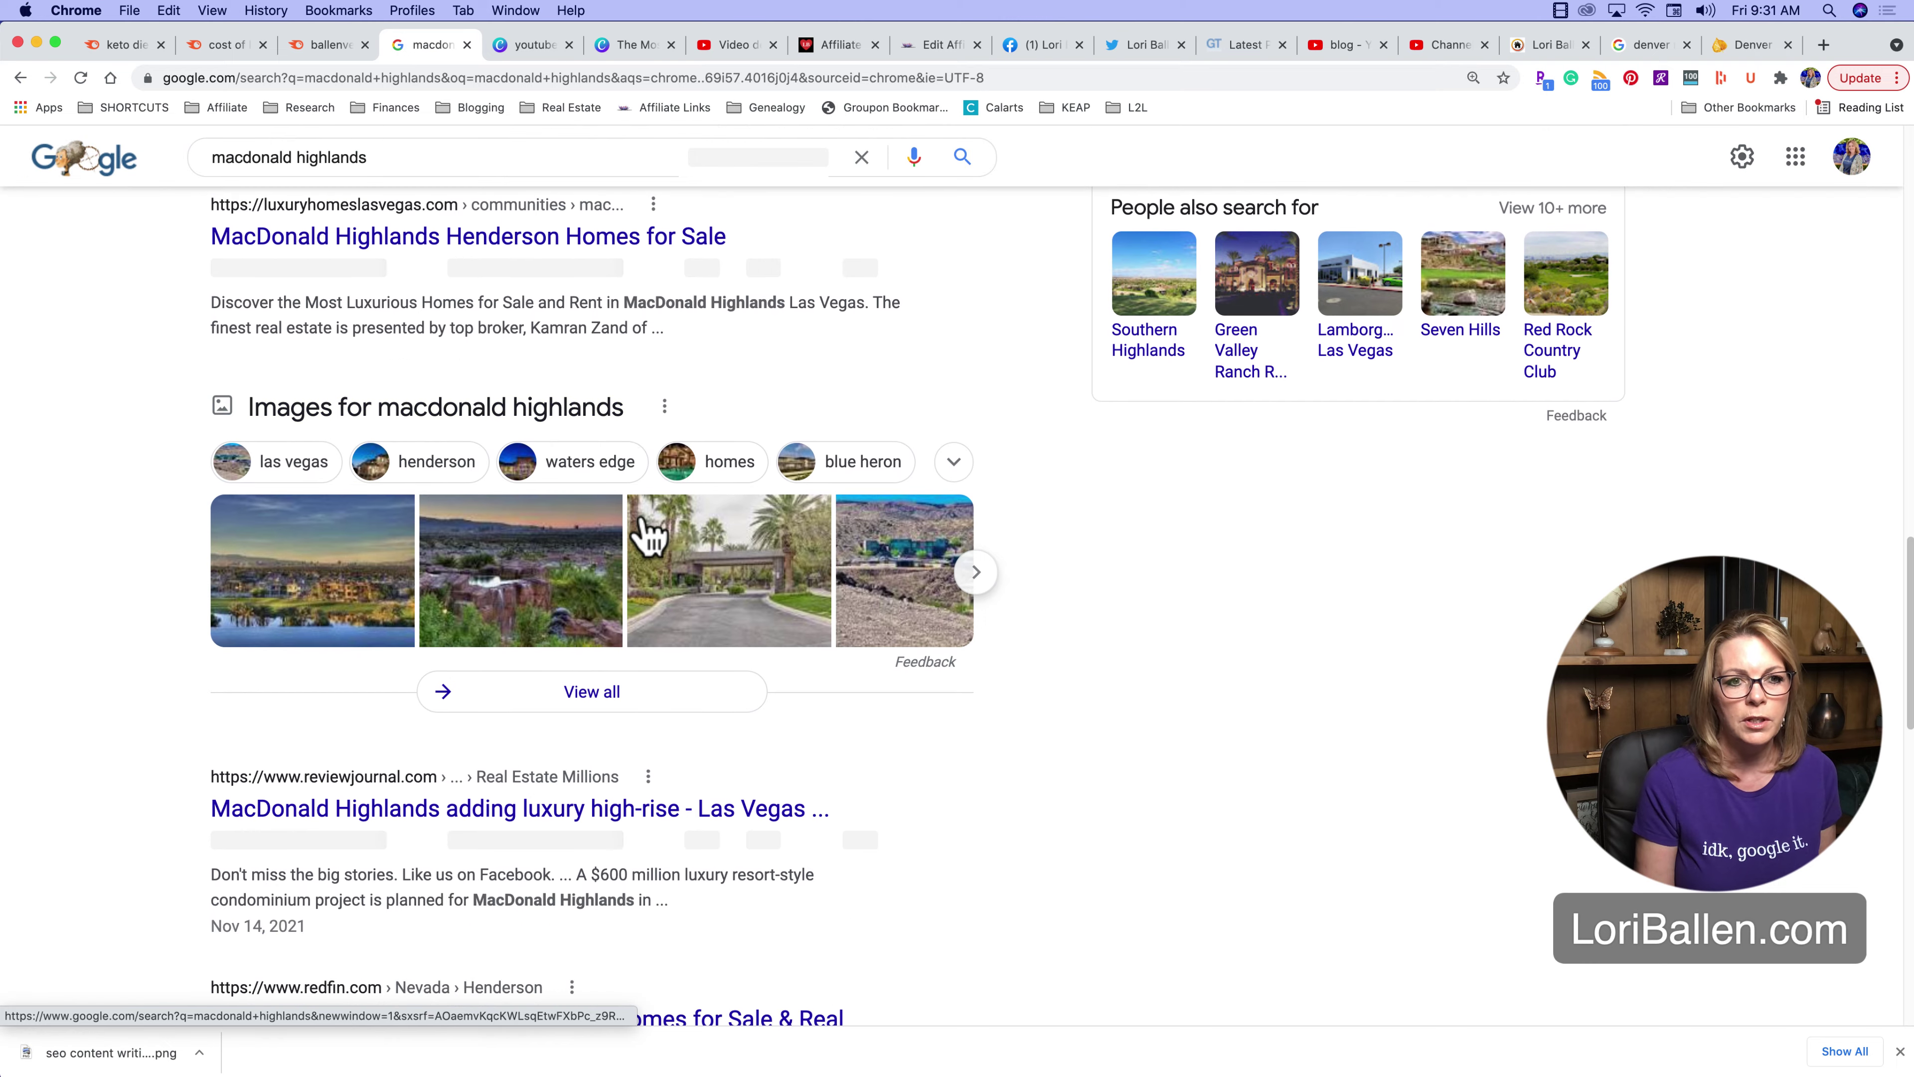
{"action": "scroll", "coordinate": [690, 577], "scroll_direction": "up", "scroll_amount": 3}
{"action": "scroll", "coordinate": [689, 577], "scroll_direction": "up", "scroll_amount": 3}
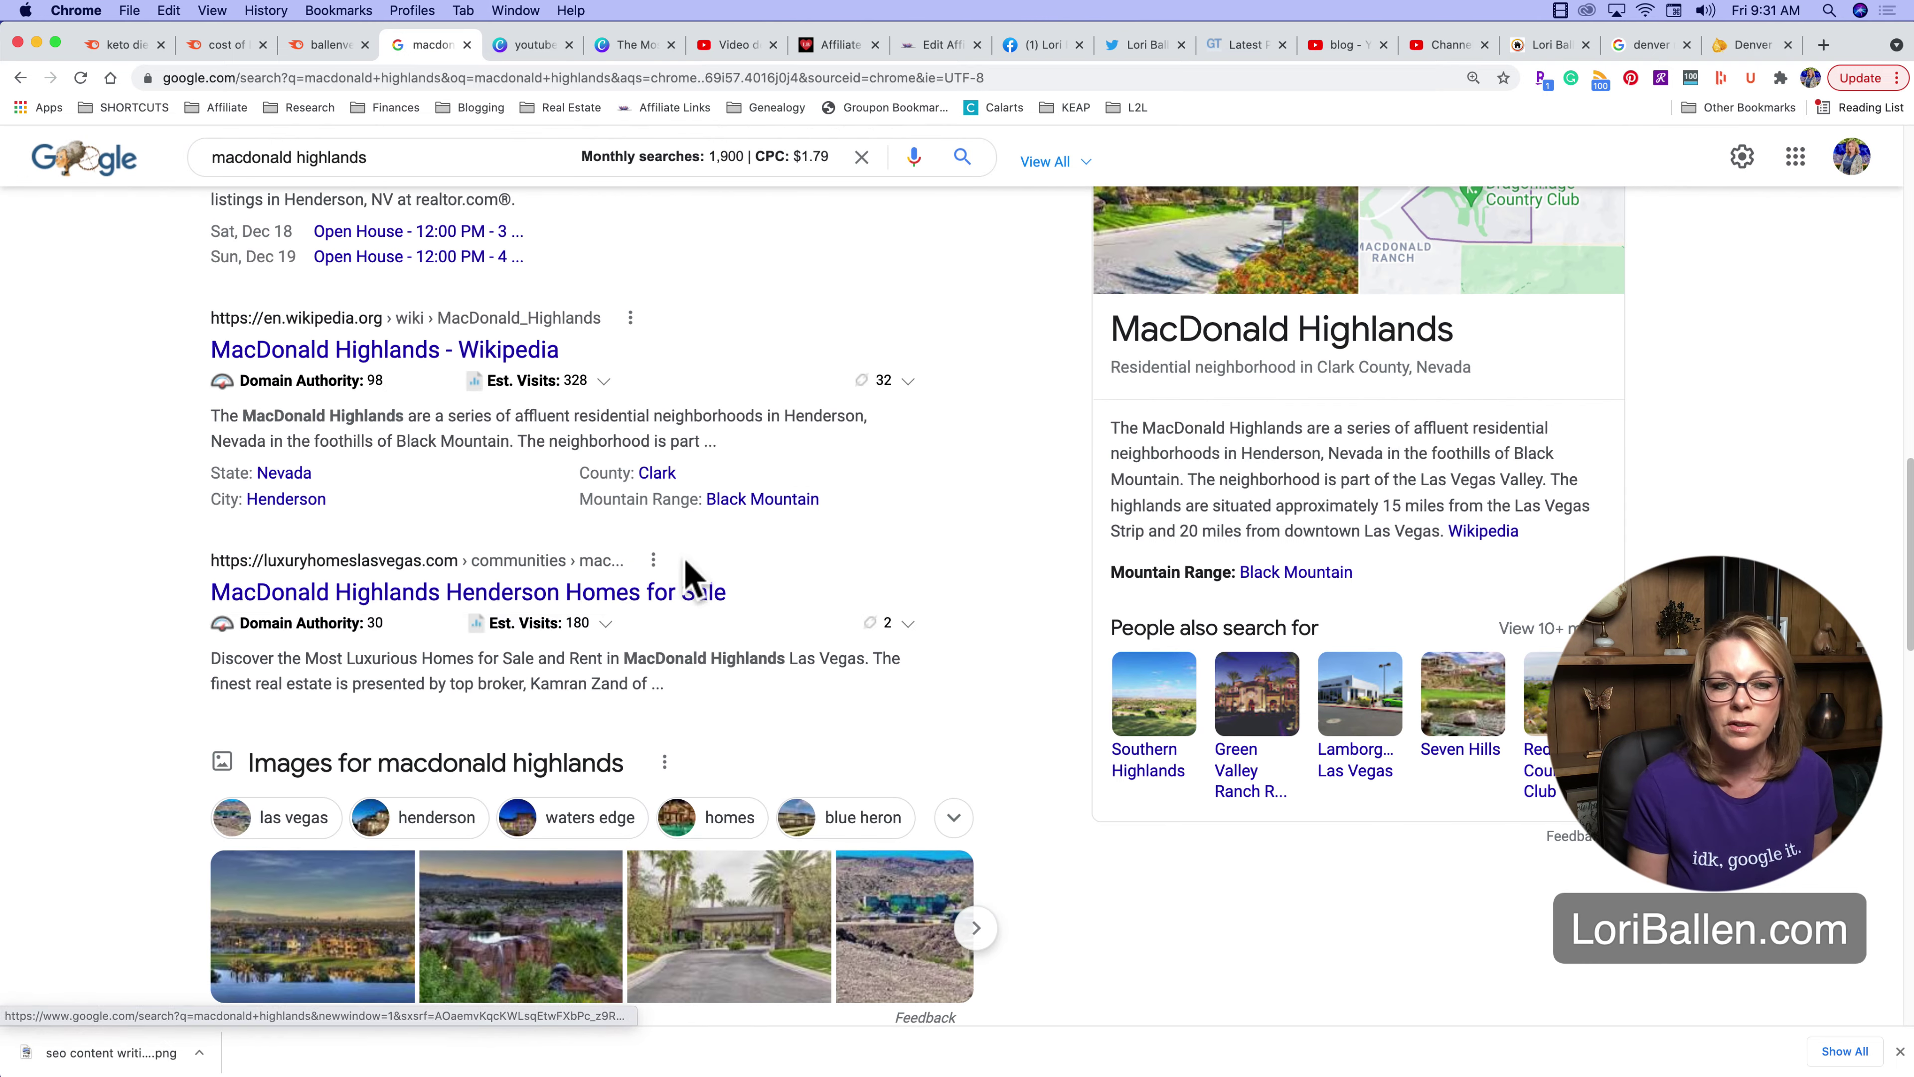
{"action": "scroll", "coordinate": [686, 528], "scroll_direction": "down", "scroll_amount": 3}
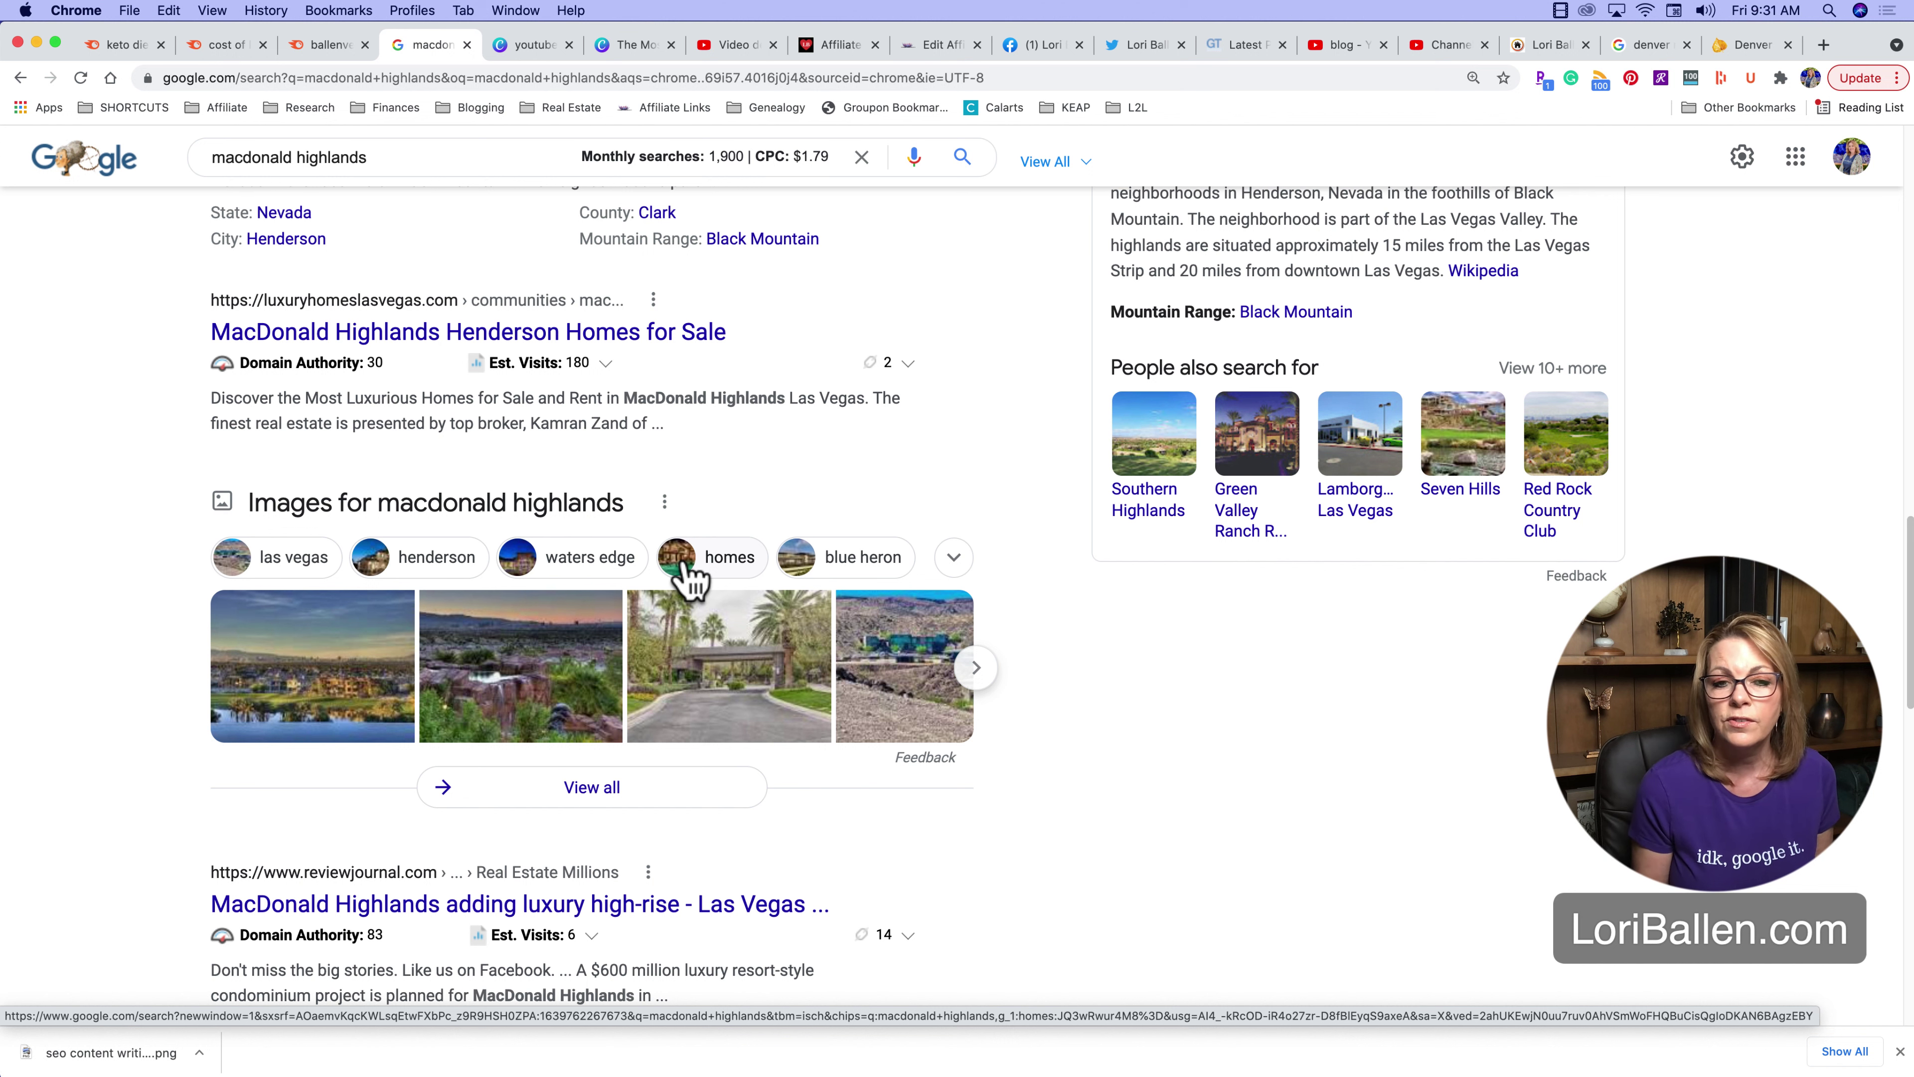
{"action": "scroll", "coordinate": [697, 584], "scroll_direction": "down", "scroll_amount": 3}
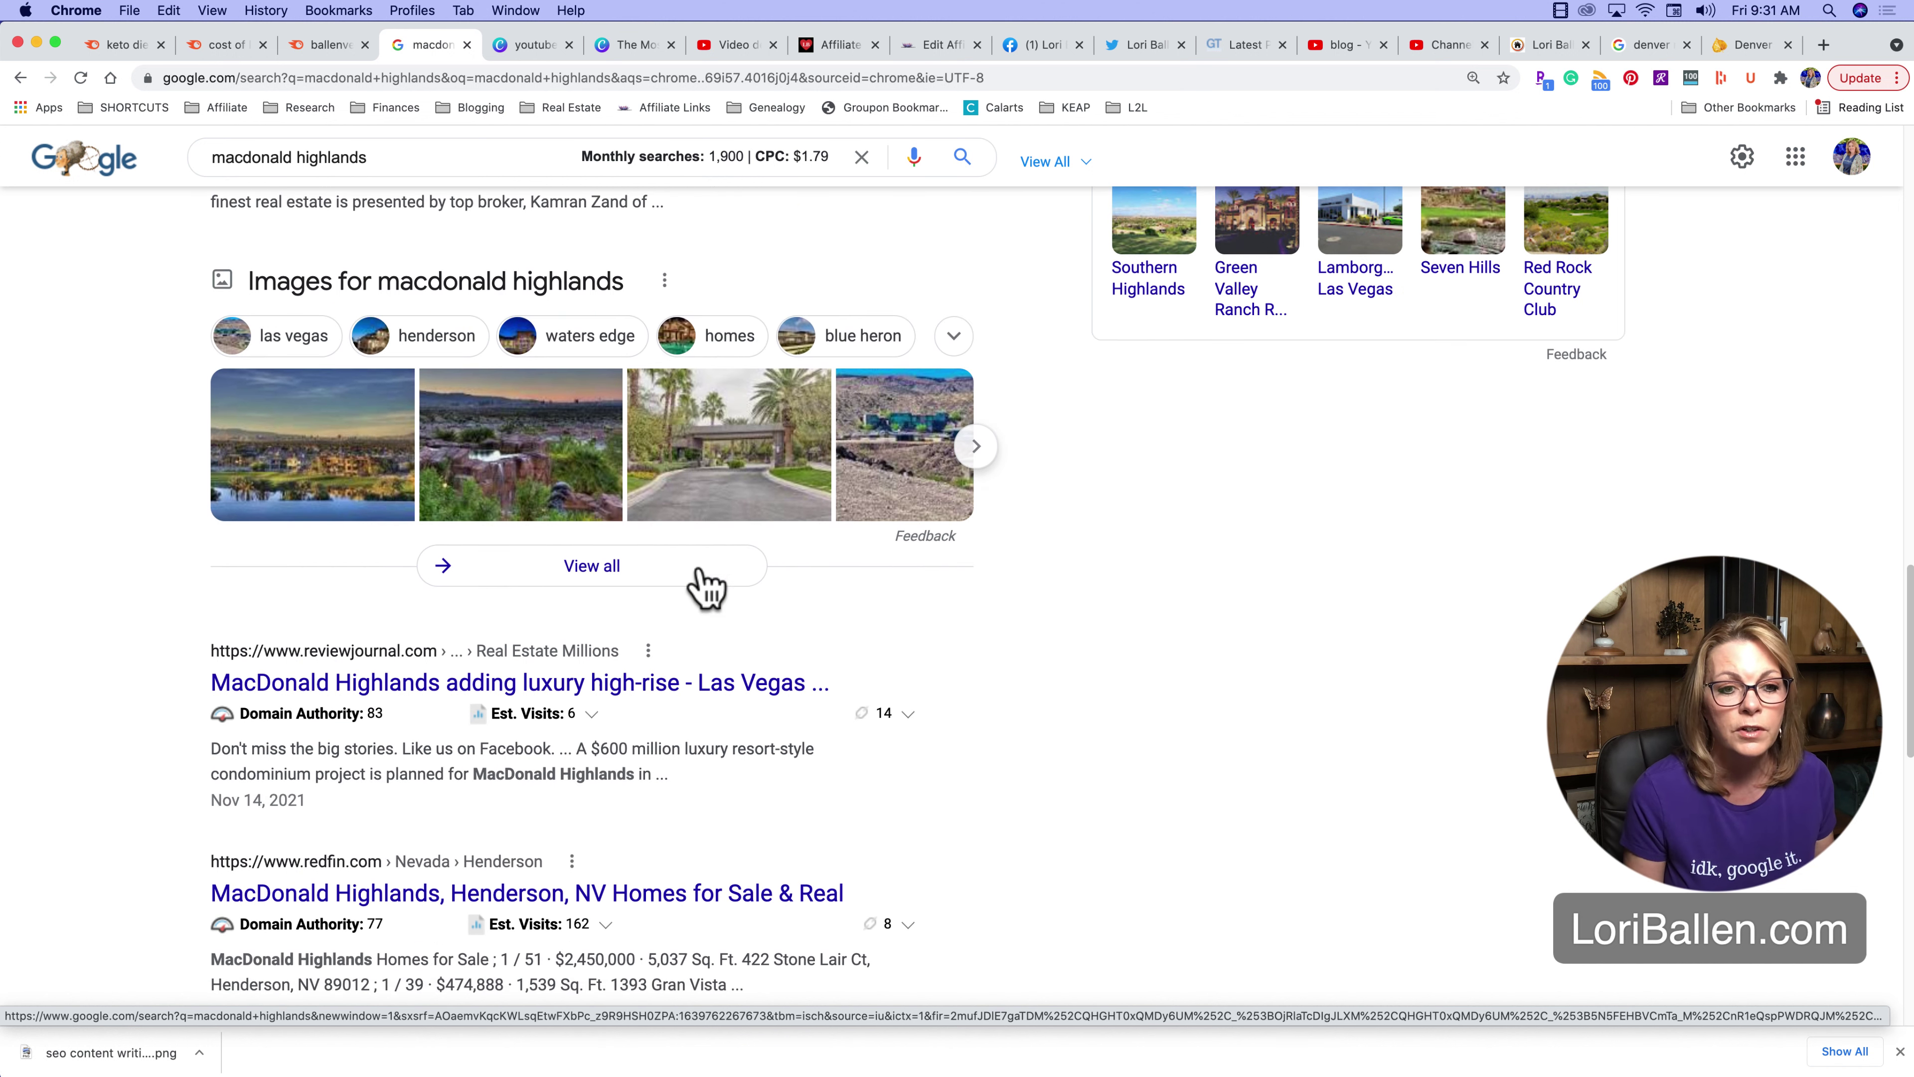
{"action": "scroll", "coordinate": [701, 580], "scroll_direction": "down", "scroll_amount": 4}
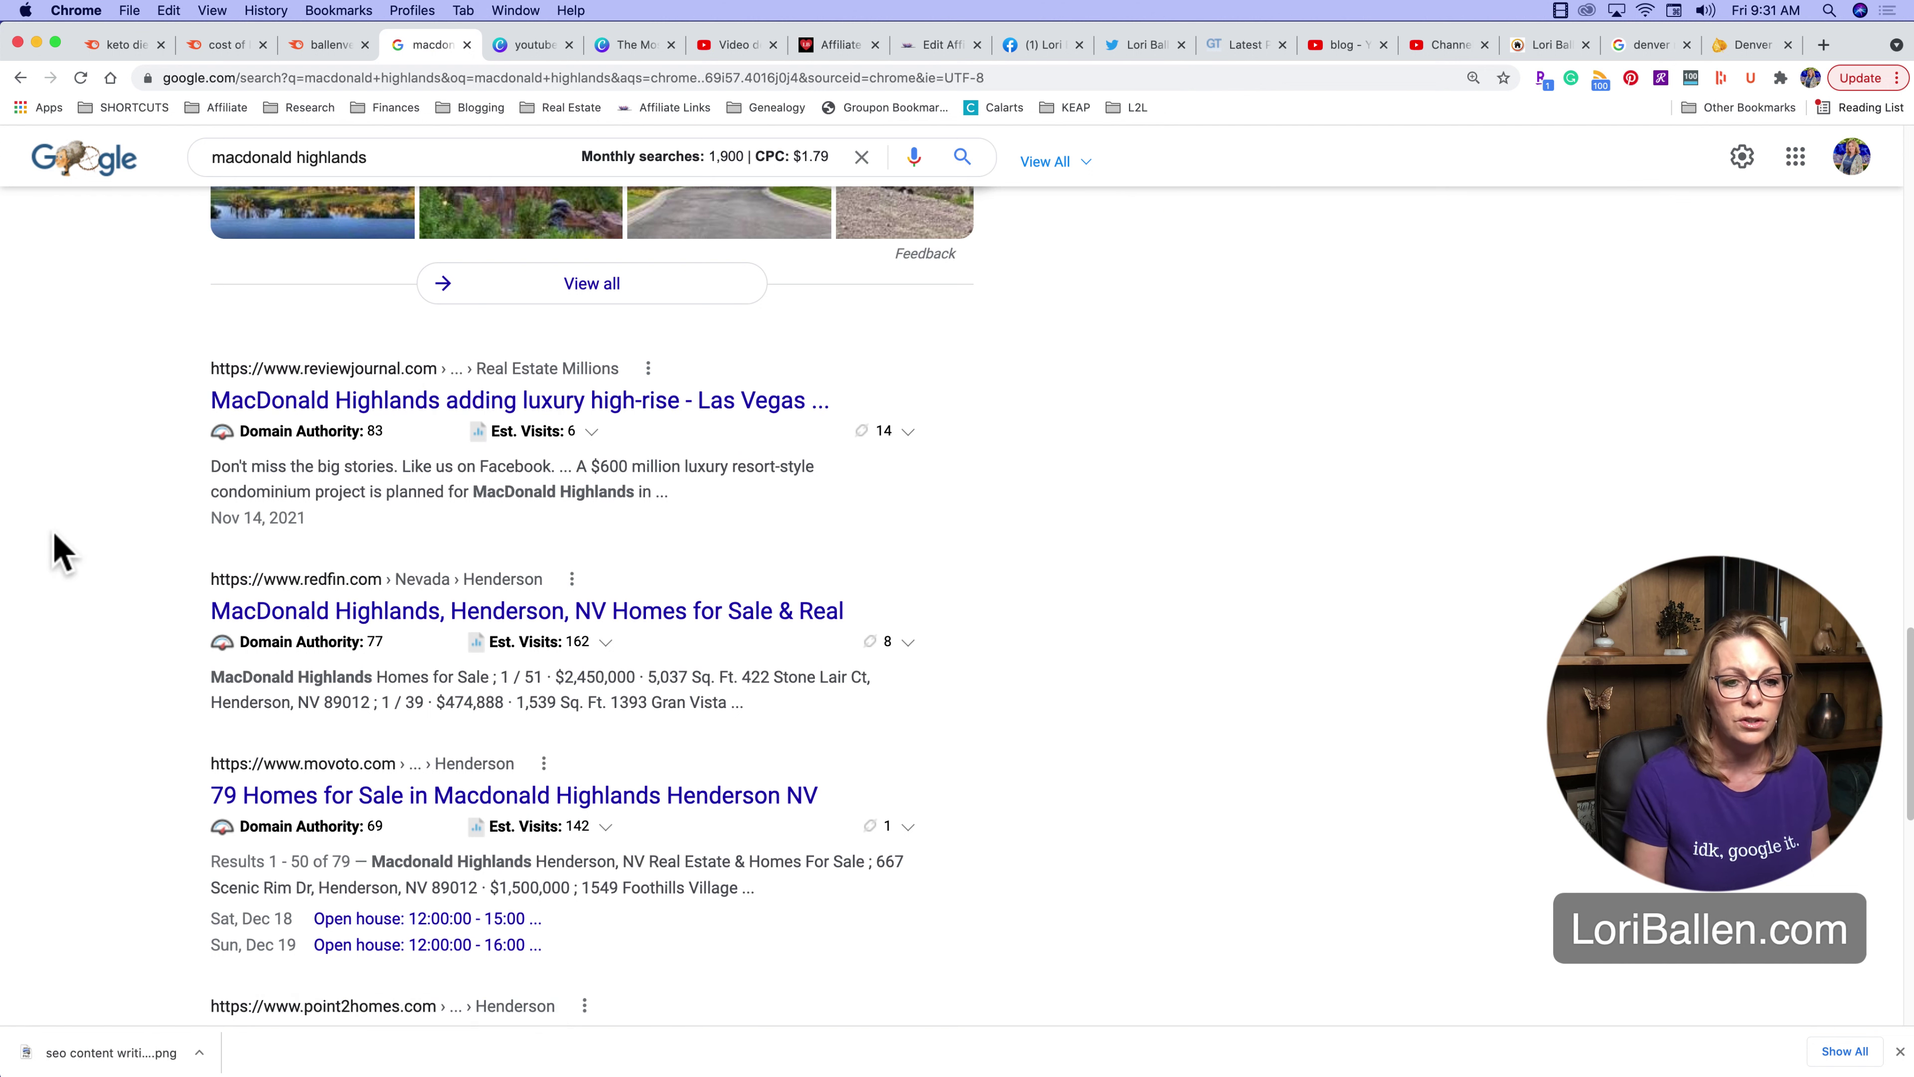
{"action": "scroll", "coordinate": [60, 550], "scroll_direction": "down", "scroll_amount": 10}
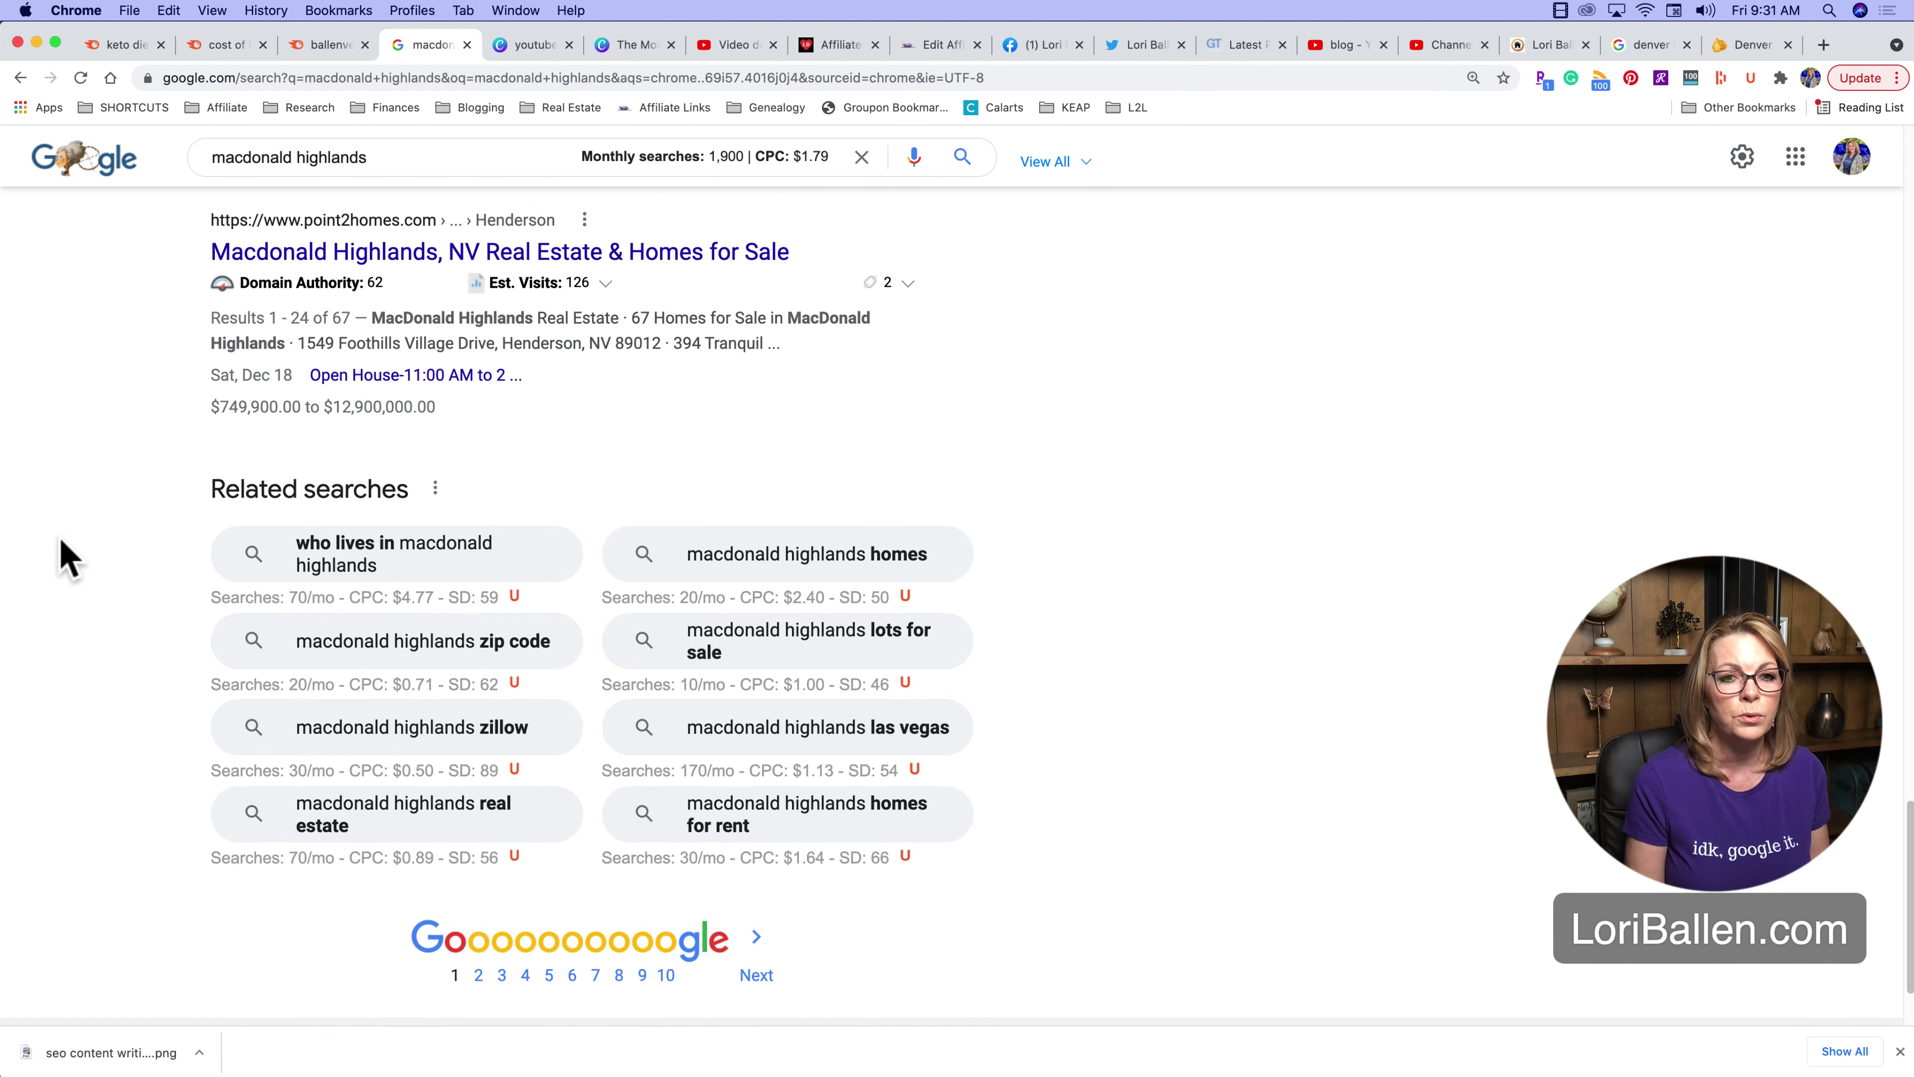
{"action": "scroll", "coordinate": [422, 362], "scroll_direction": "down", "scroll_amount": 2}
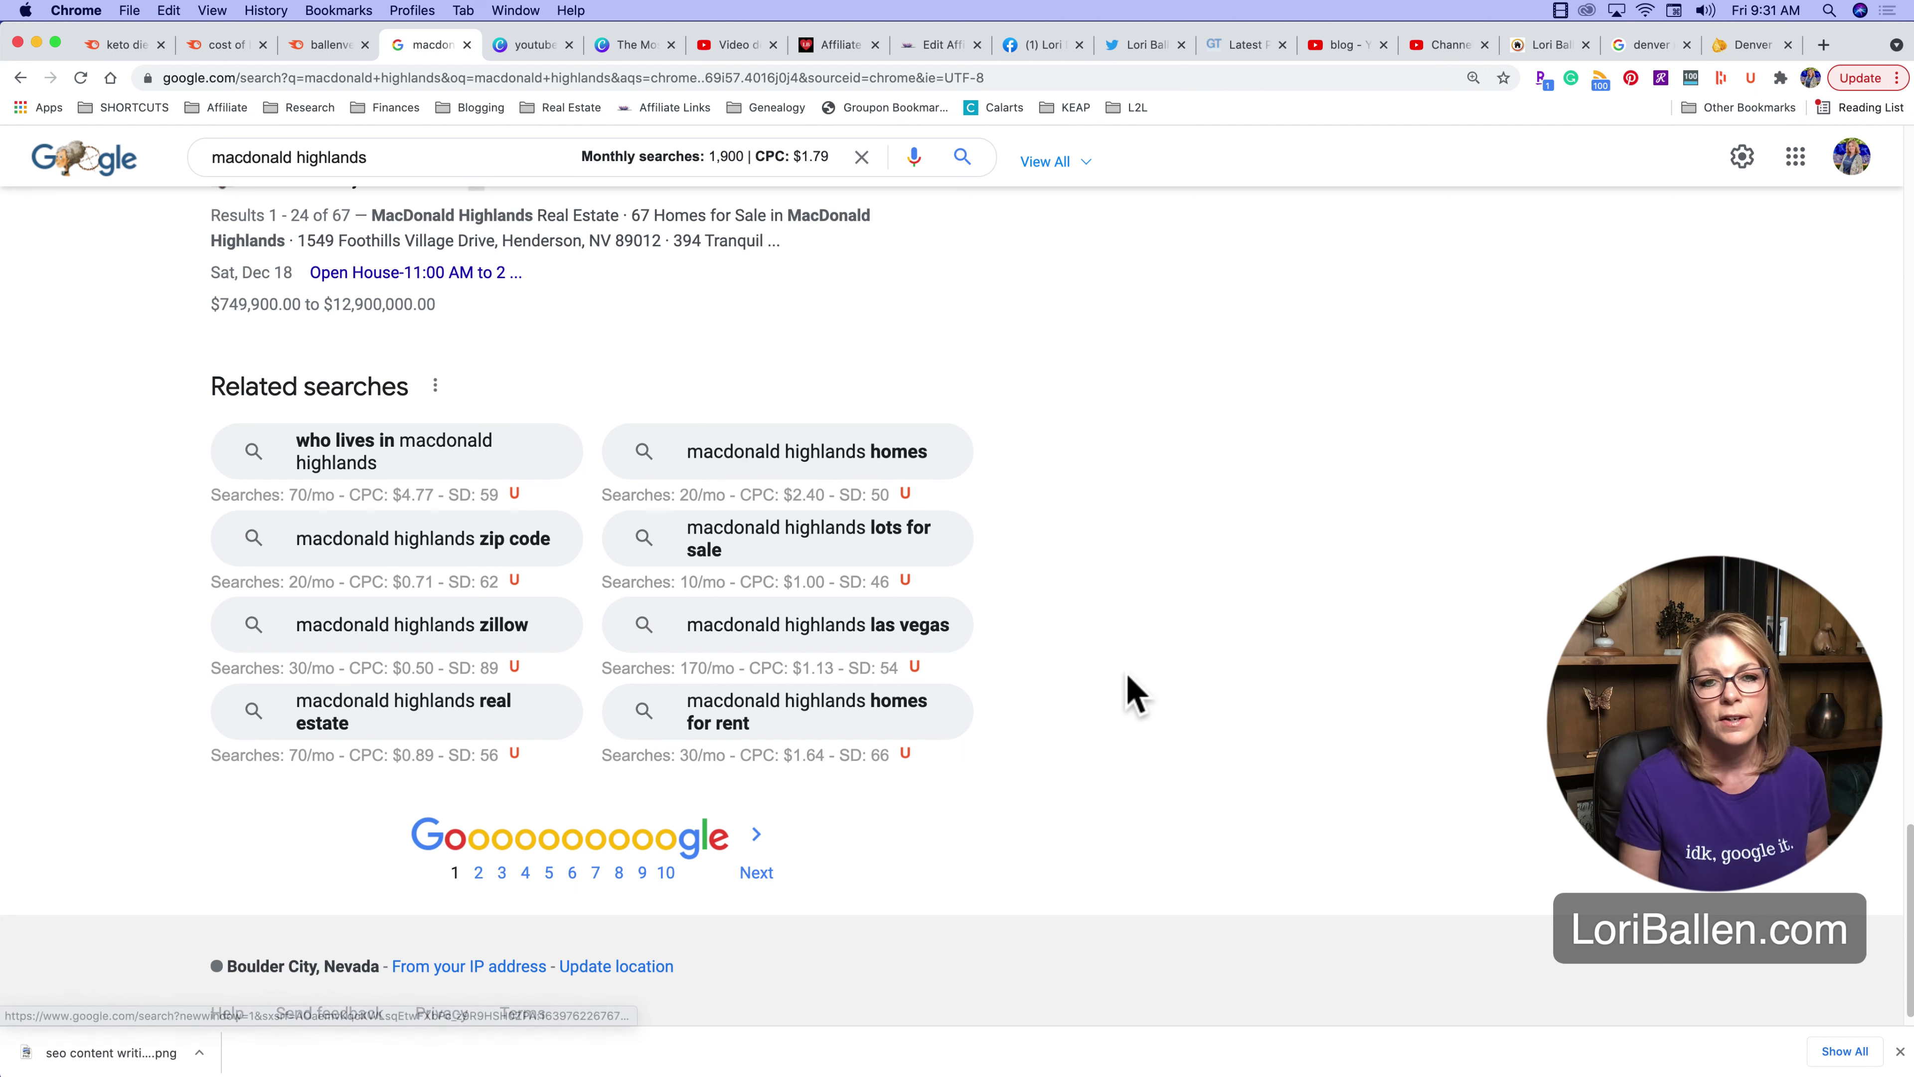
Review the top-ranking results and Ubersuggest's related keywords for macdonald highlands, comparing volume, CPC and search difficulty
{"action": "scroll", "coordinate": [1154, 671], "scroll_direction": "up", "scroll_amount": 2}
{"action": "scroll", "coordinate": [1154, 671], "scroll_direction": "up", "scroll_amount": 15}
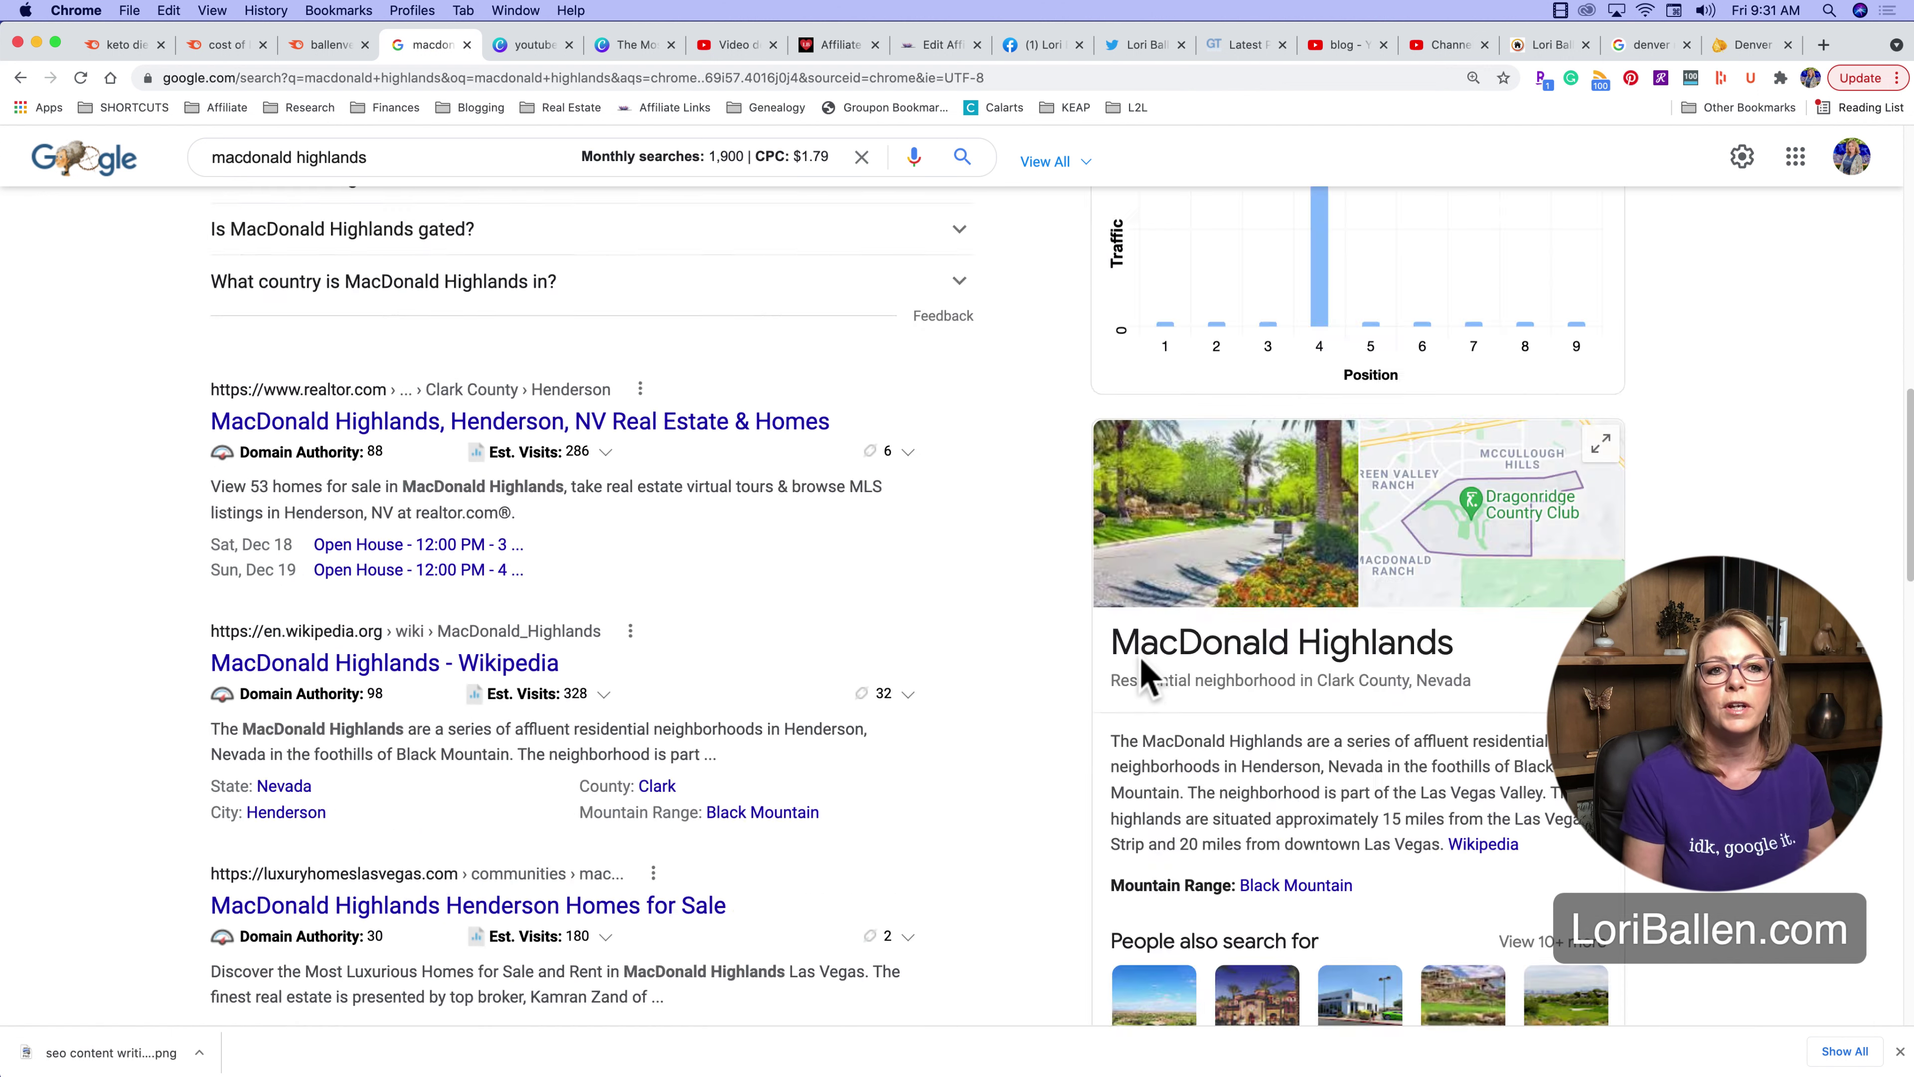
{"action": "scroll", "coordinate": [919, 719], "scroll_direction": "up", "scroll_amount": 10}
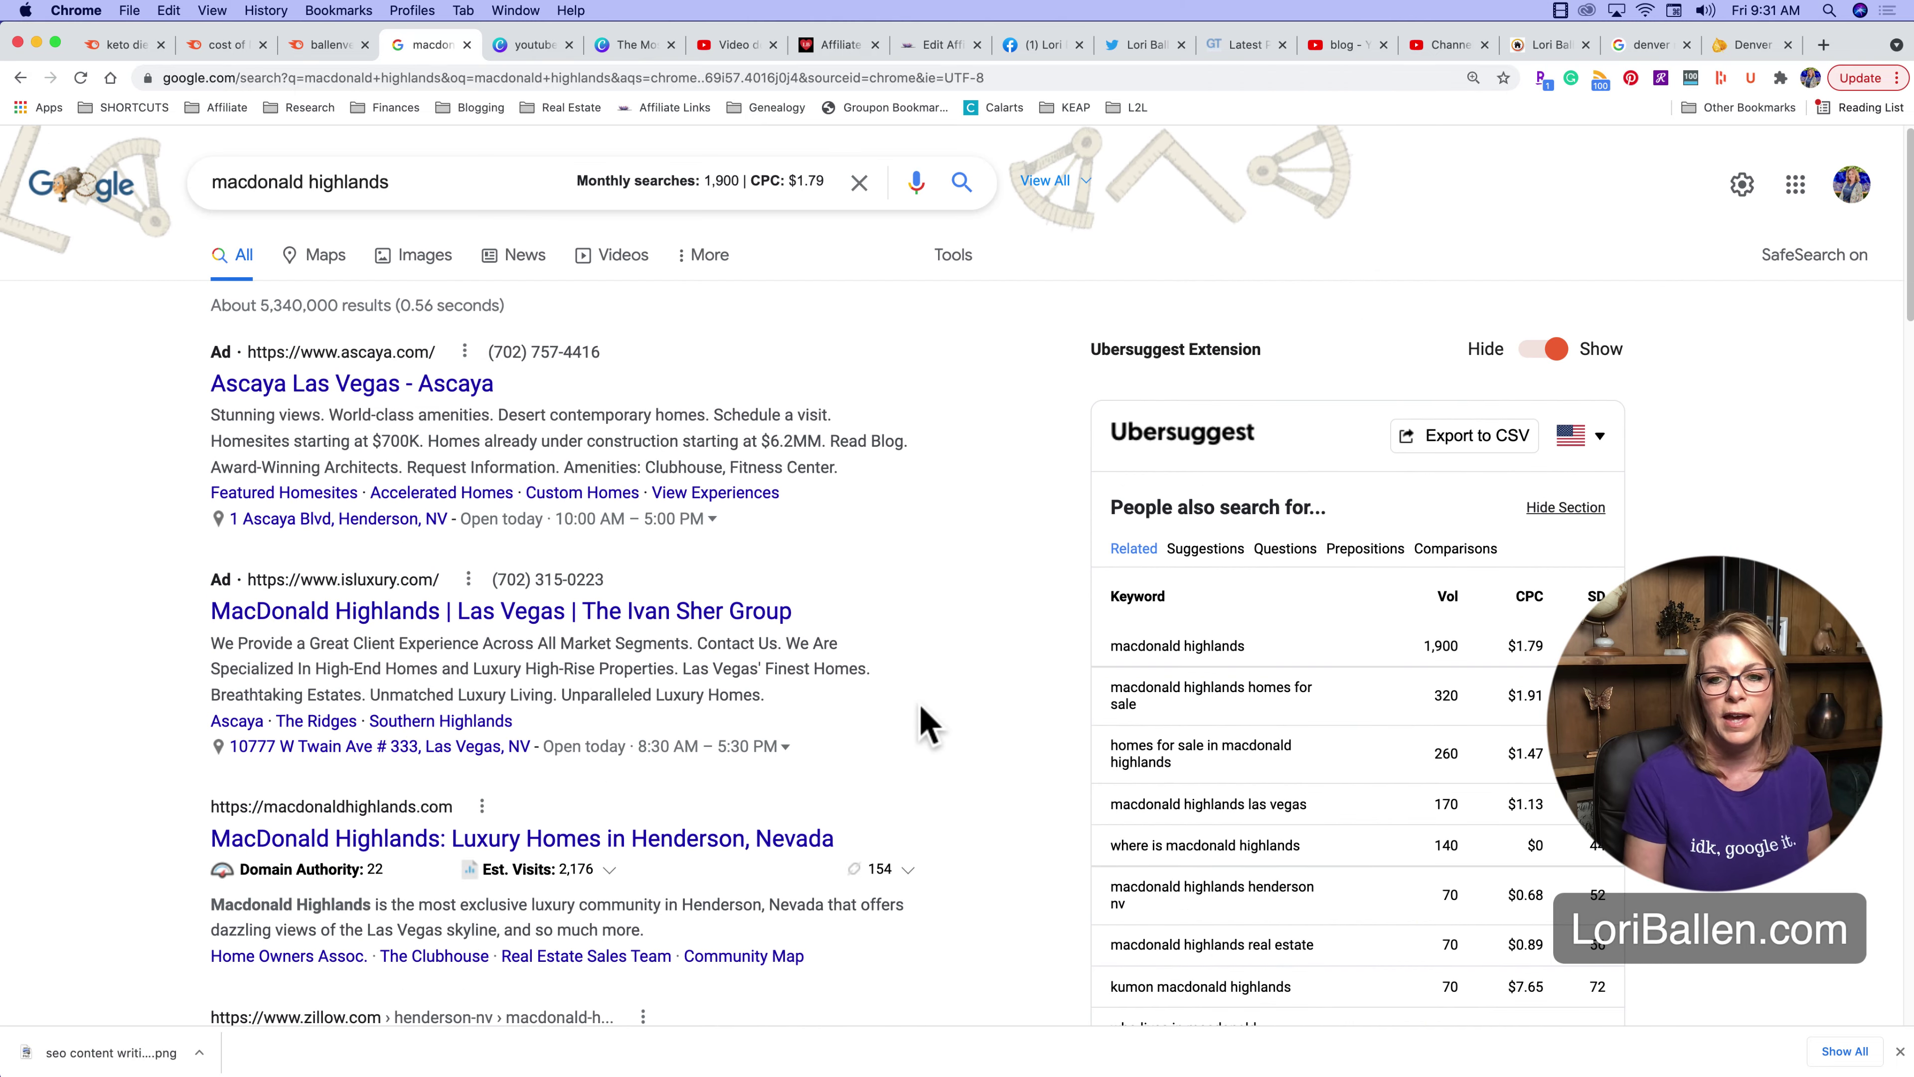
{"action": "scroll", "coordinate": [1359, 321], "scroll_direction": "down", "scroll_amount": 7}
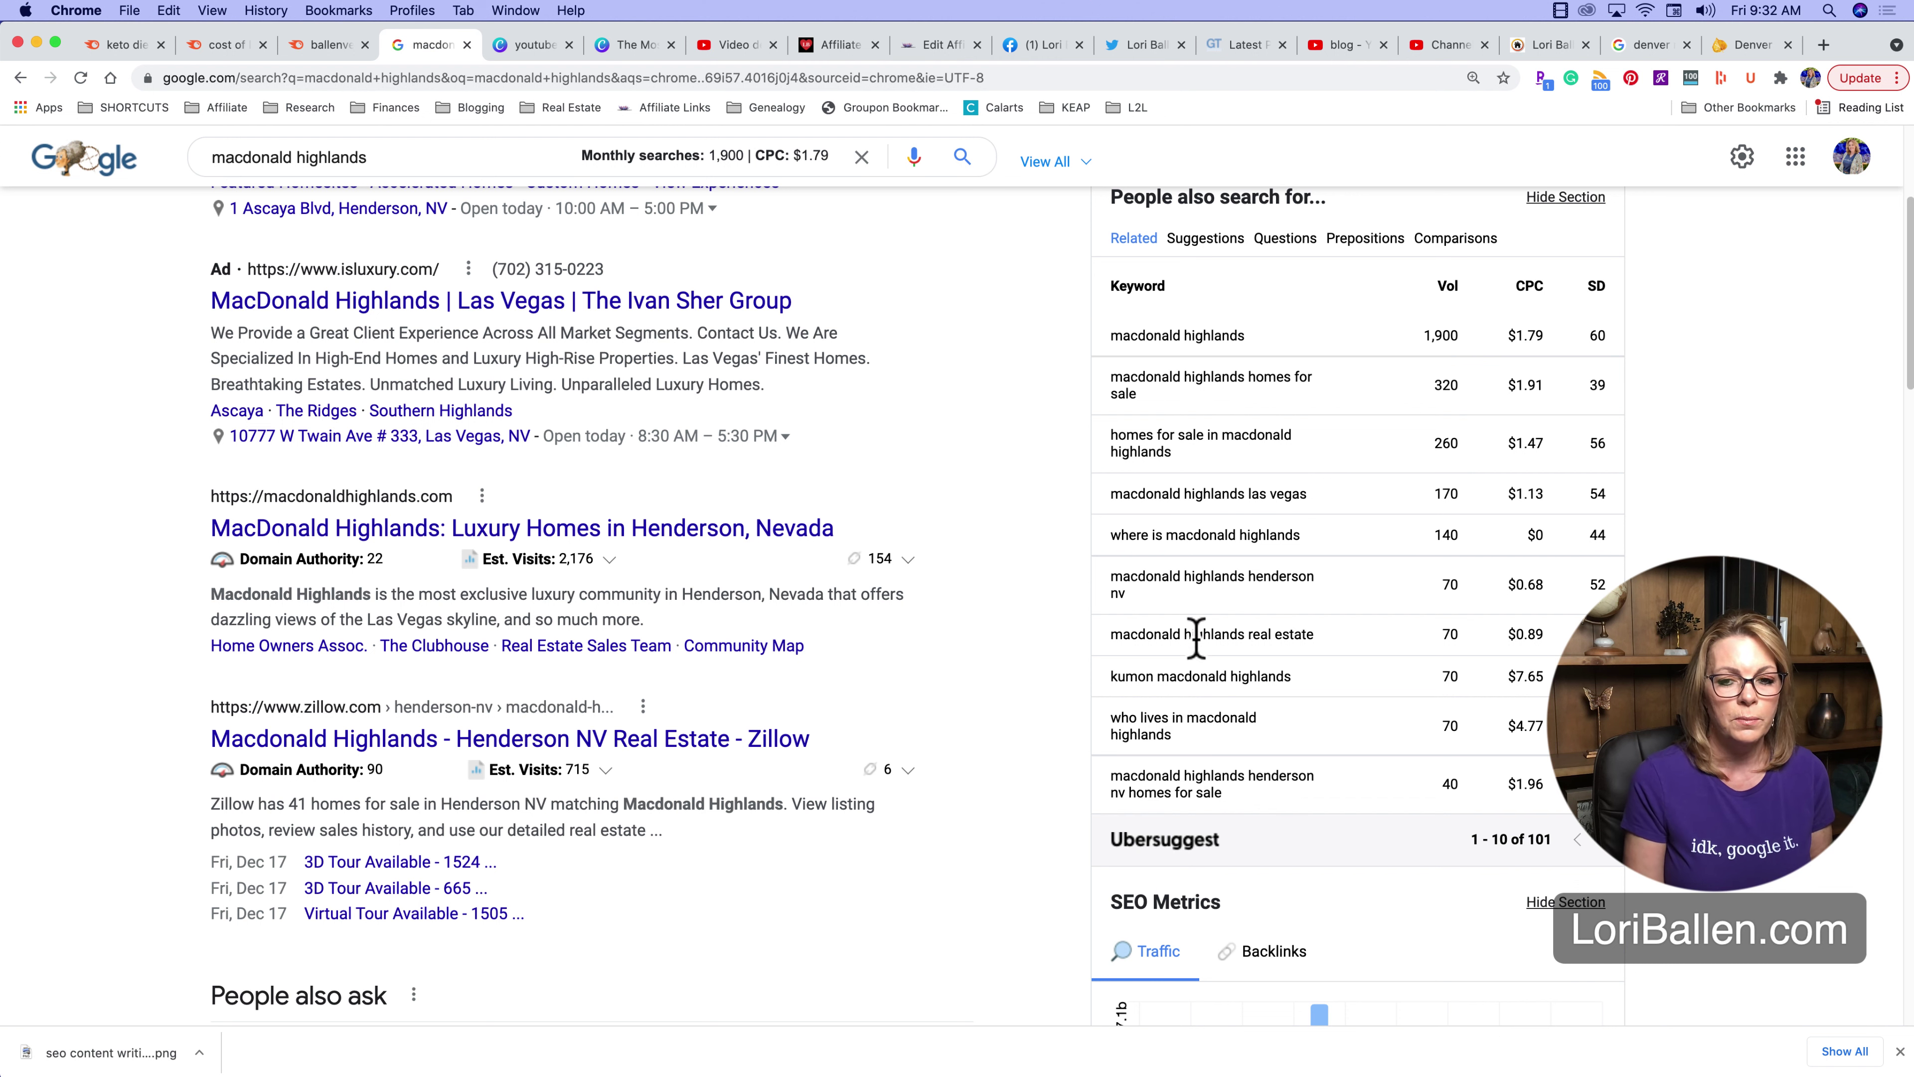
{"action": "scroll", "coordinate": [611, 511], "scroll_direction": "up", "scroll_amount": 3}
{"action": "scroll", "coordinate": [603, 509], "scroll_direction": "up", "scroll_amount": 1}
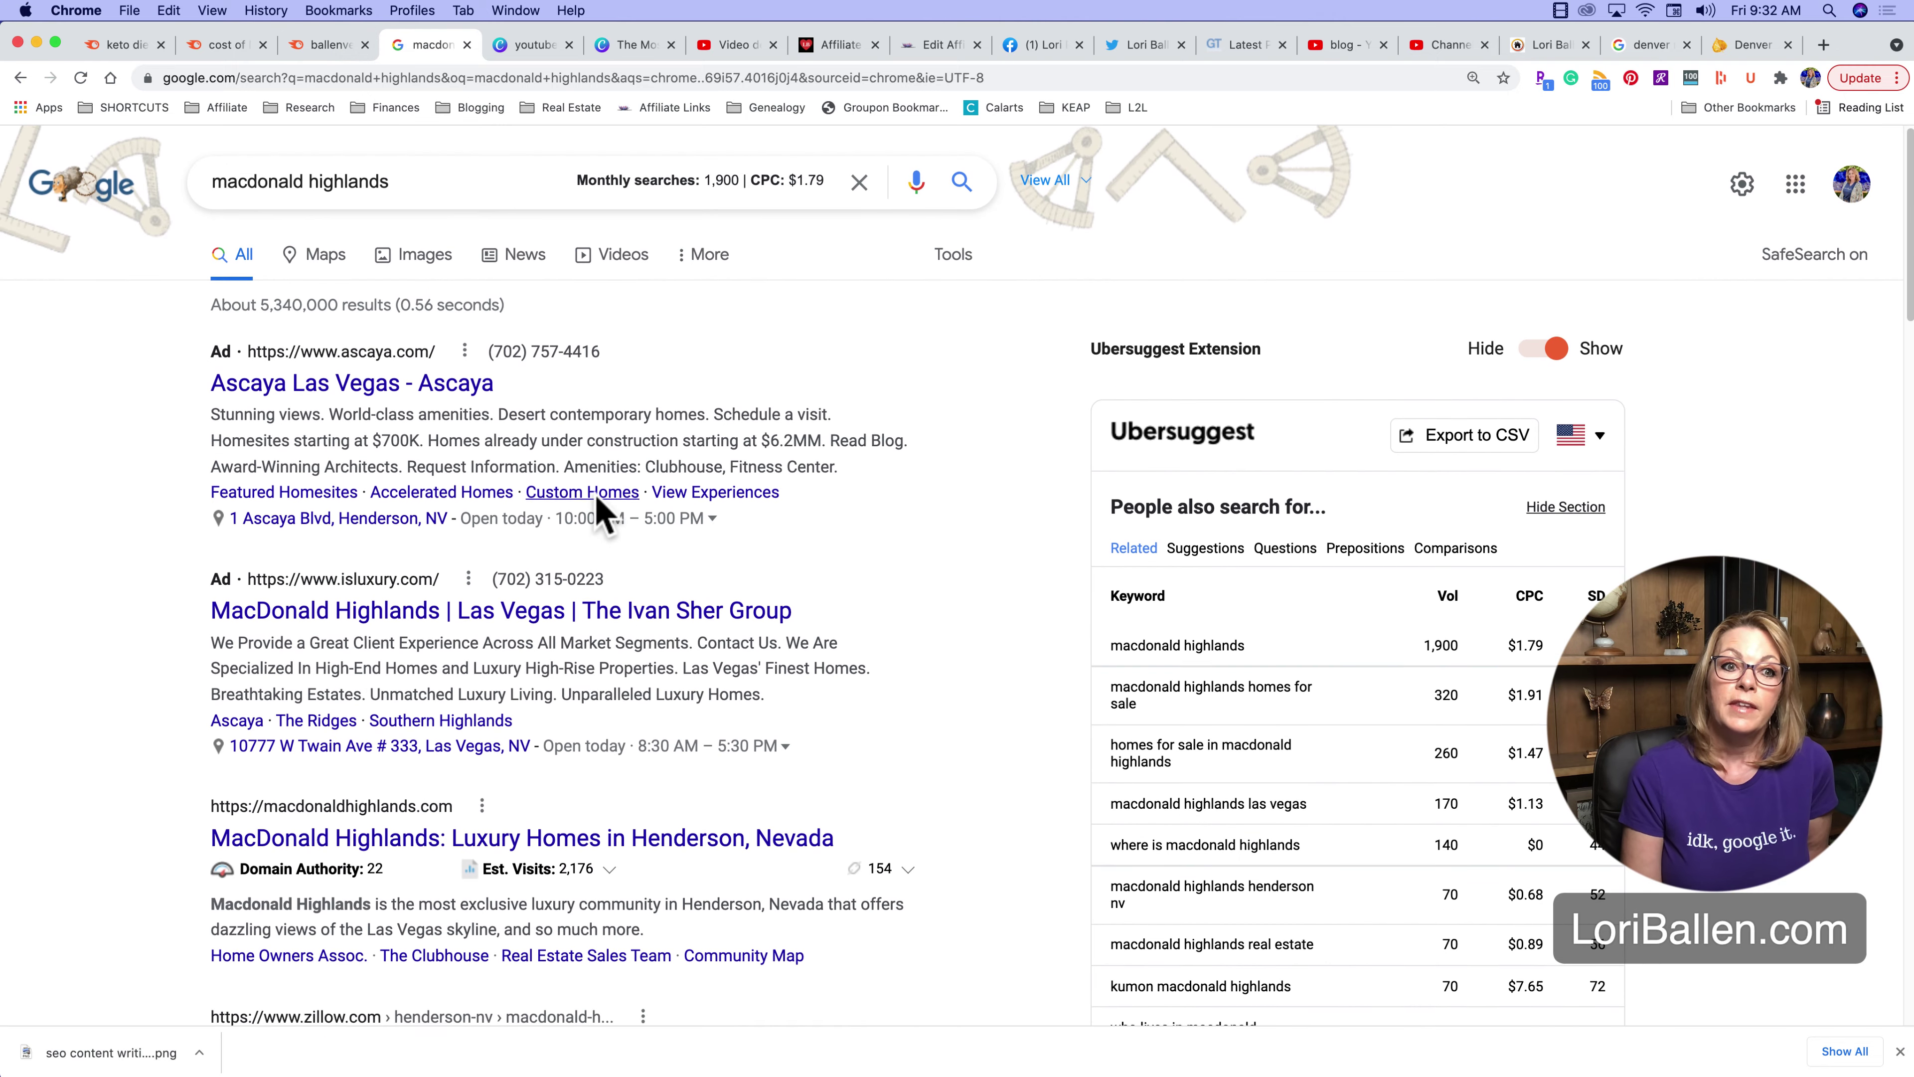
Return to the Keyword Gap report and show only the missing keywords for ballenvegas.com in the keyword details
{"action": "mouse_move", "coordinate": [705, 200]}
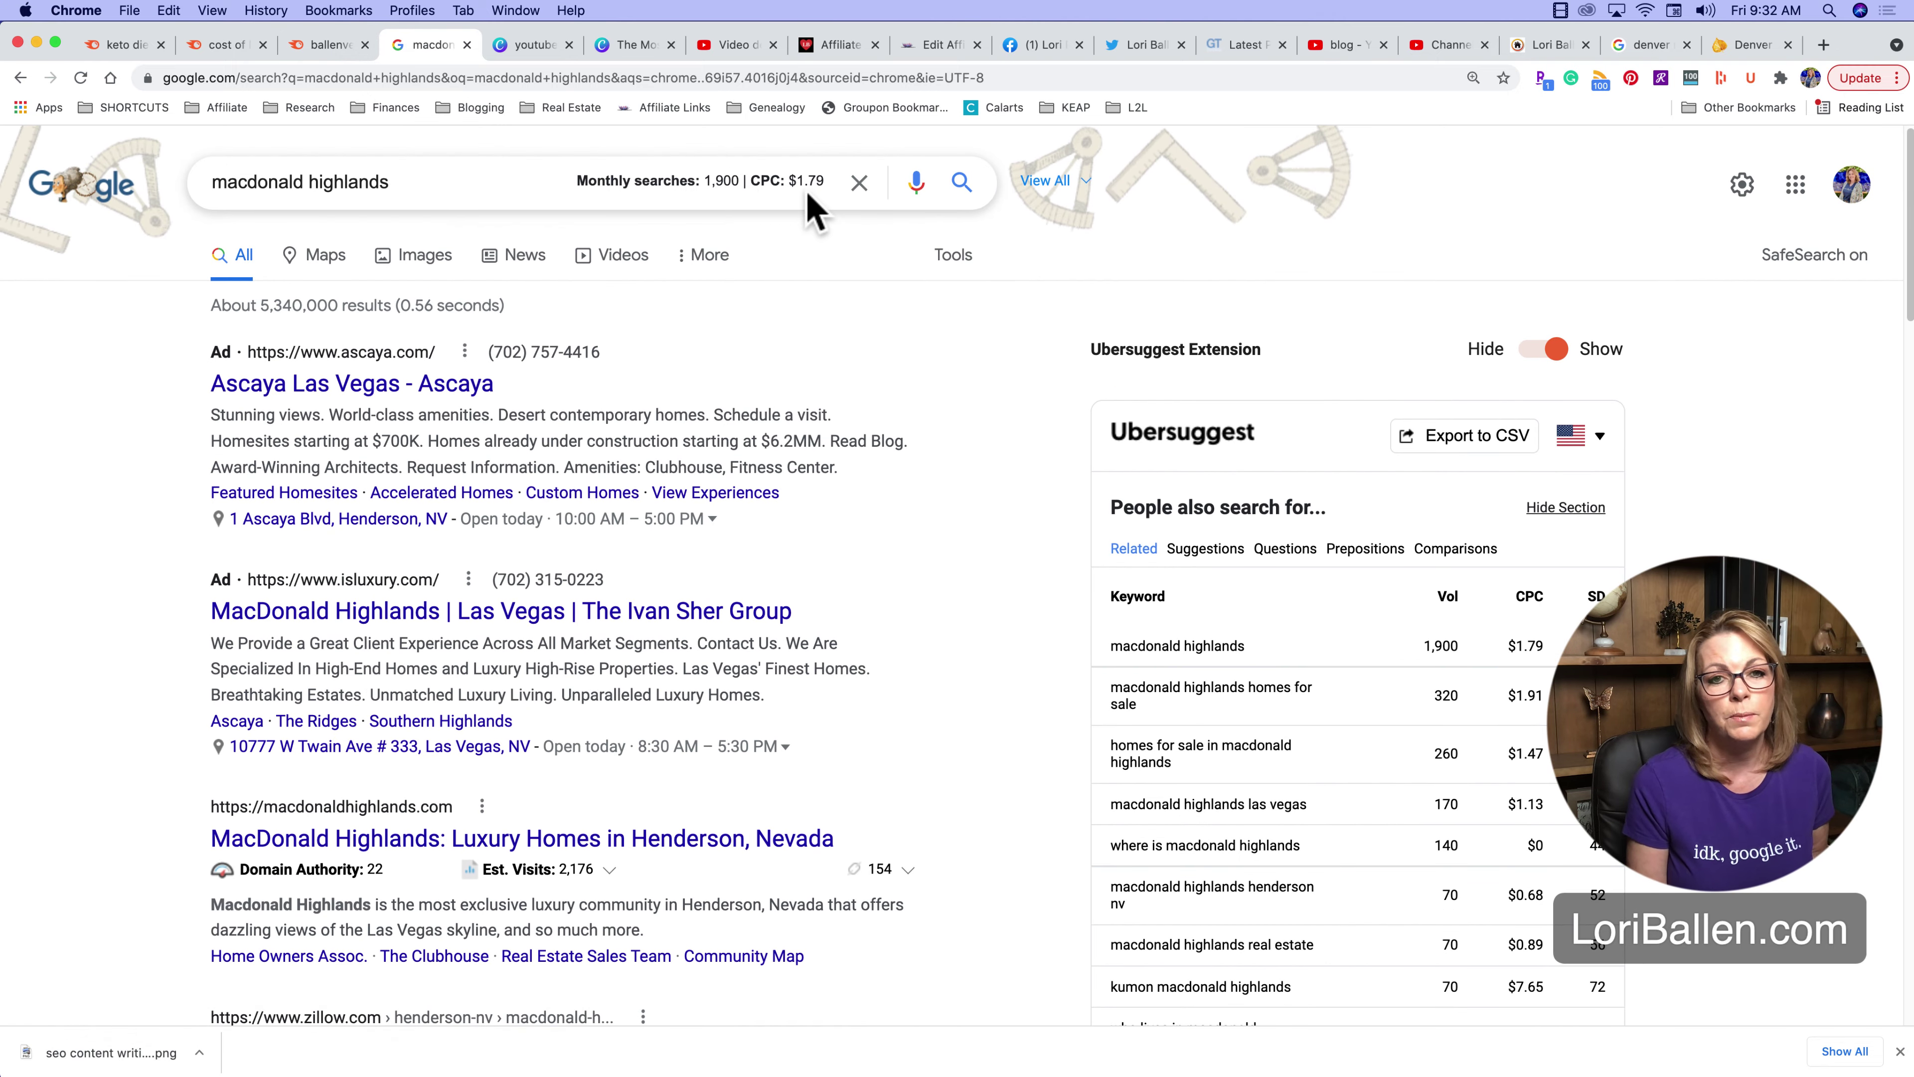
{"action": "left_click", "coordinate": [321, 47]}
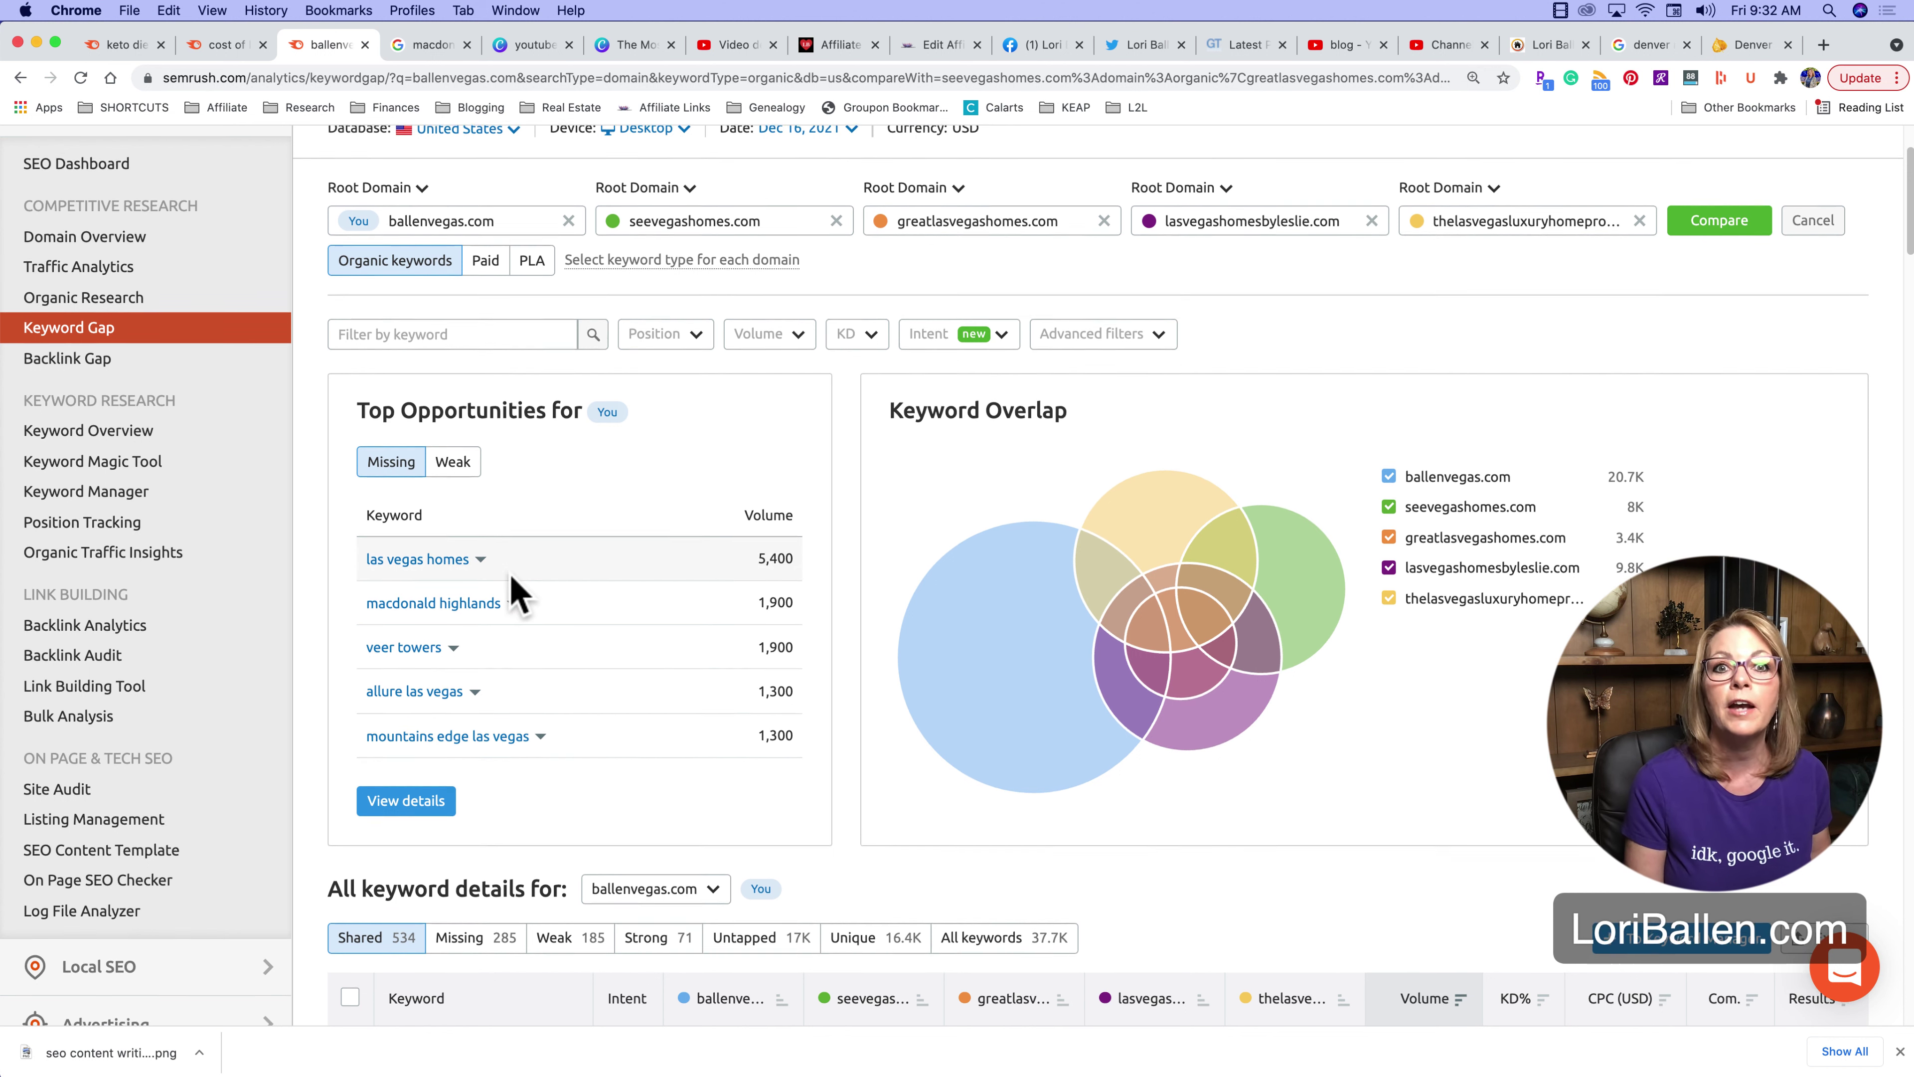
{"action": "scroll", "coordinate": [521, 599], "scroll_direction": "down", "scroll_amount": 4}
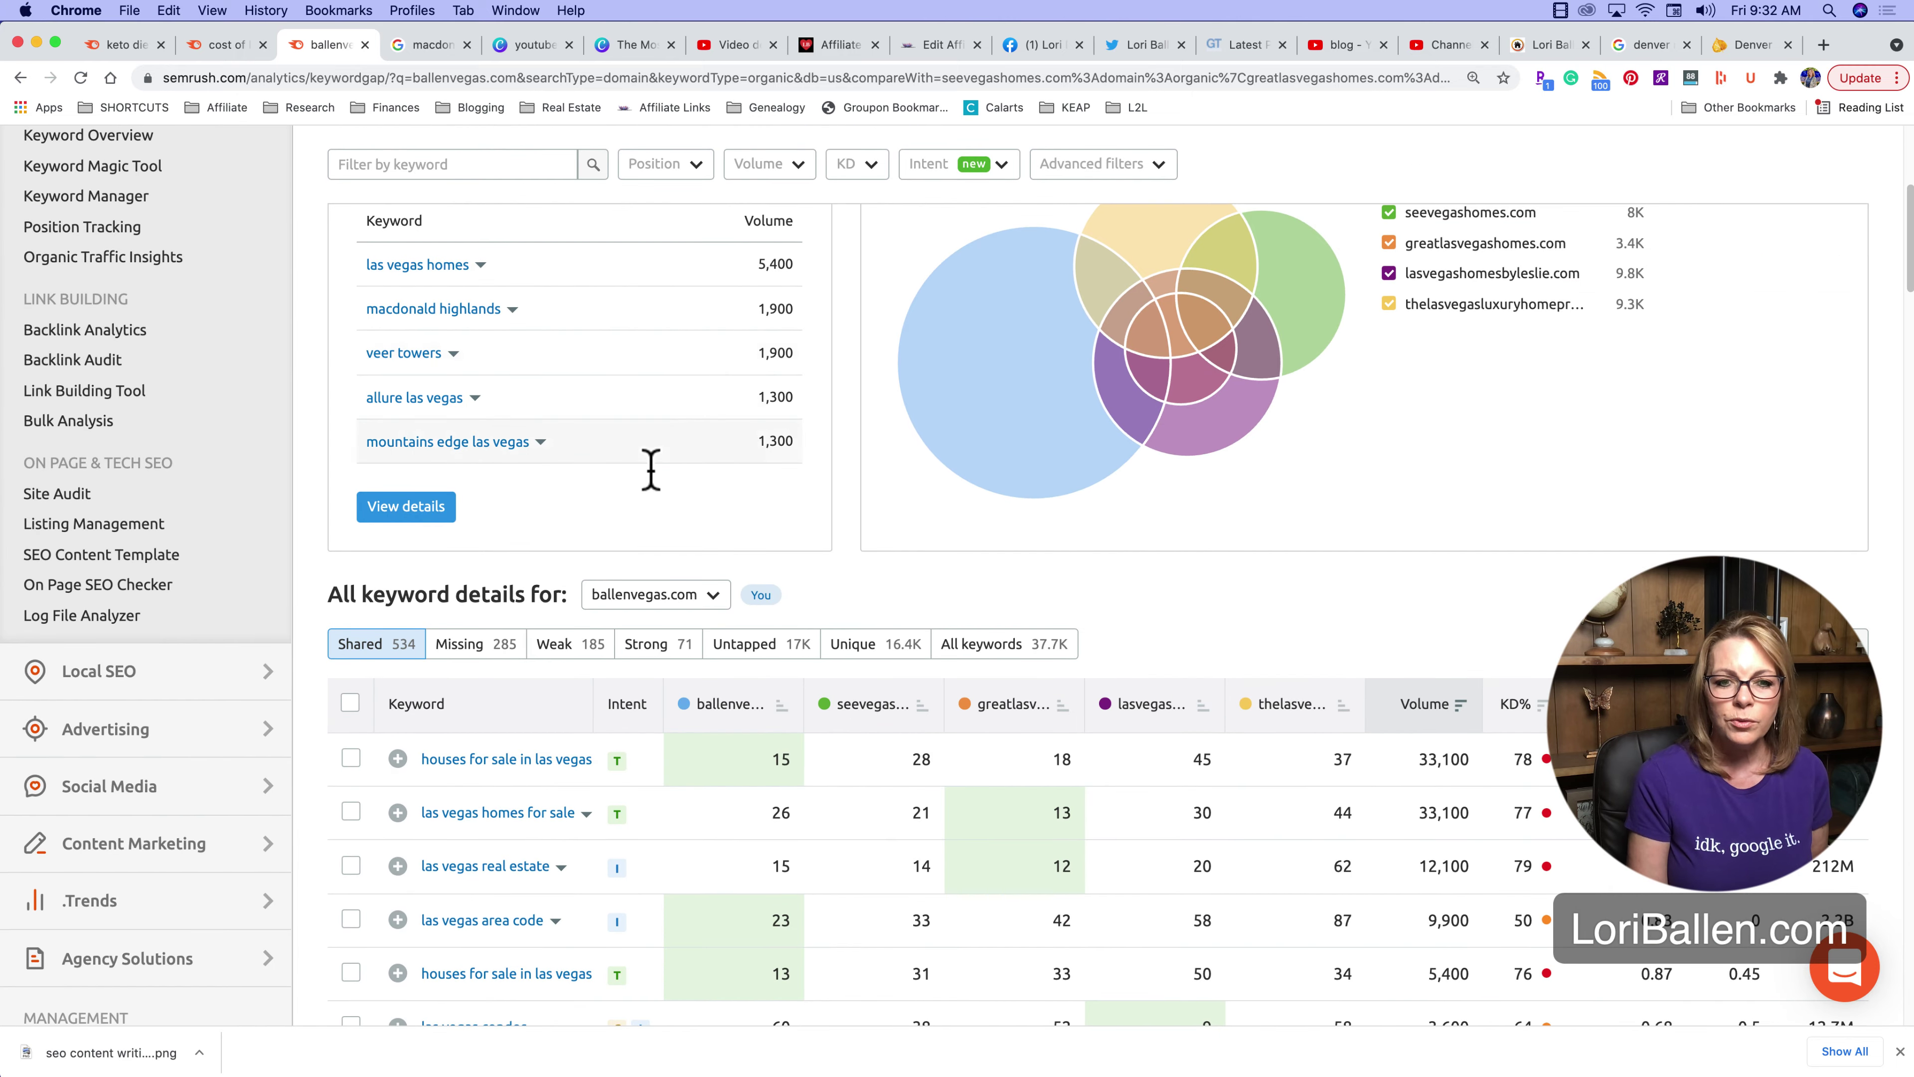
{"action": "scroll", "coordinate": [659, 460], "scroll_direction": "down", "scroll_amount": 3}
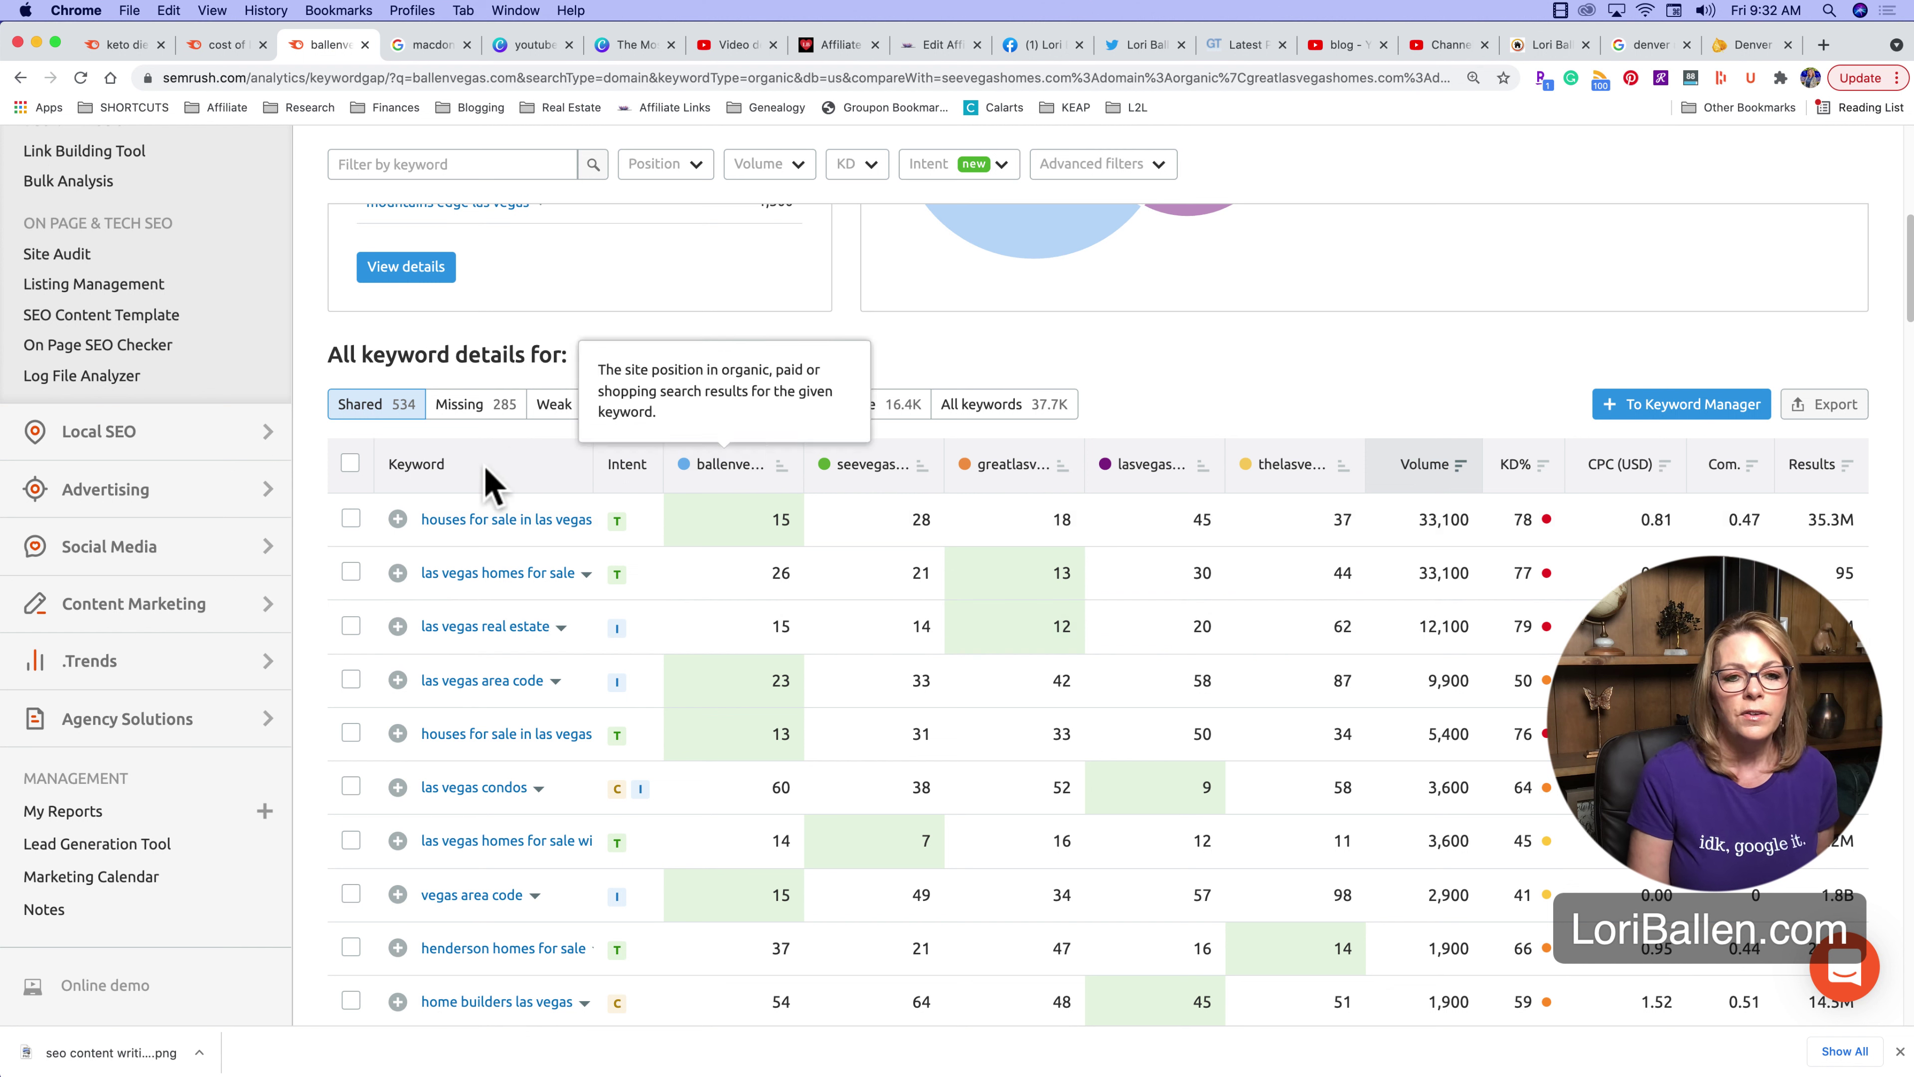
{"action": "mouse_move", "coordinate": [725, 490]}
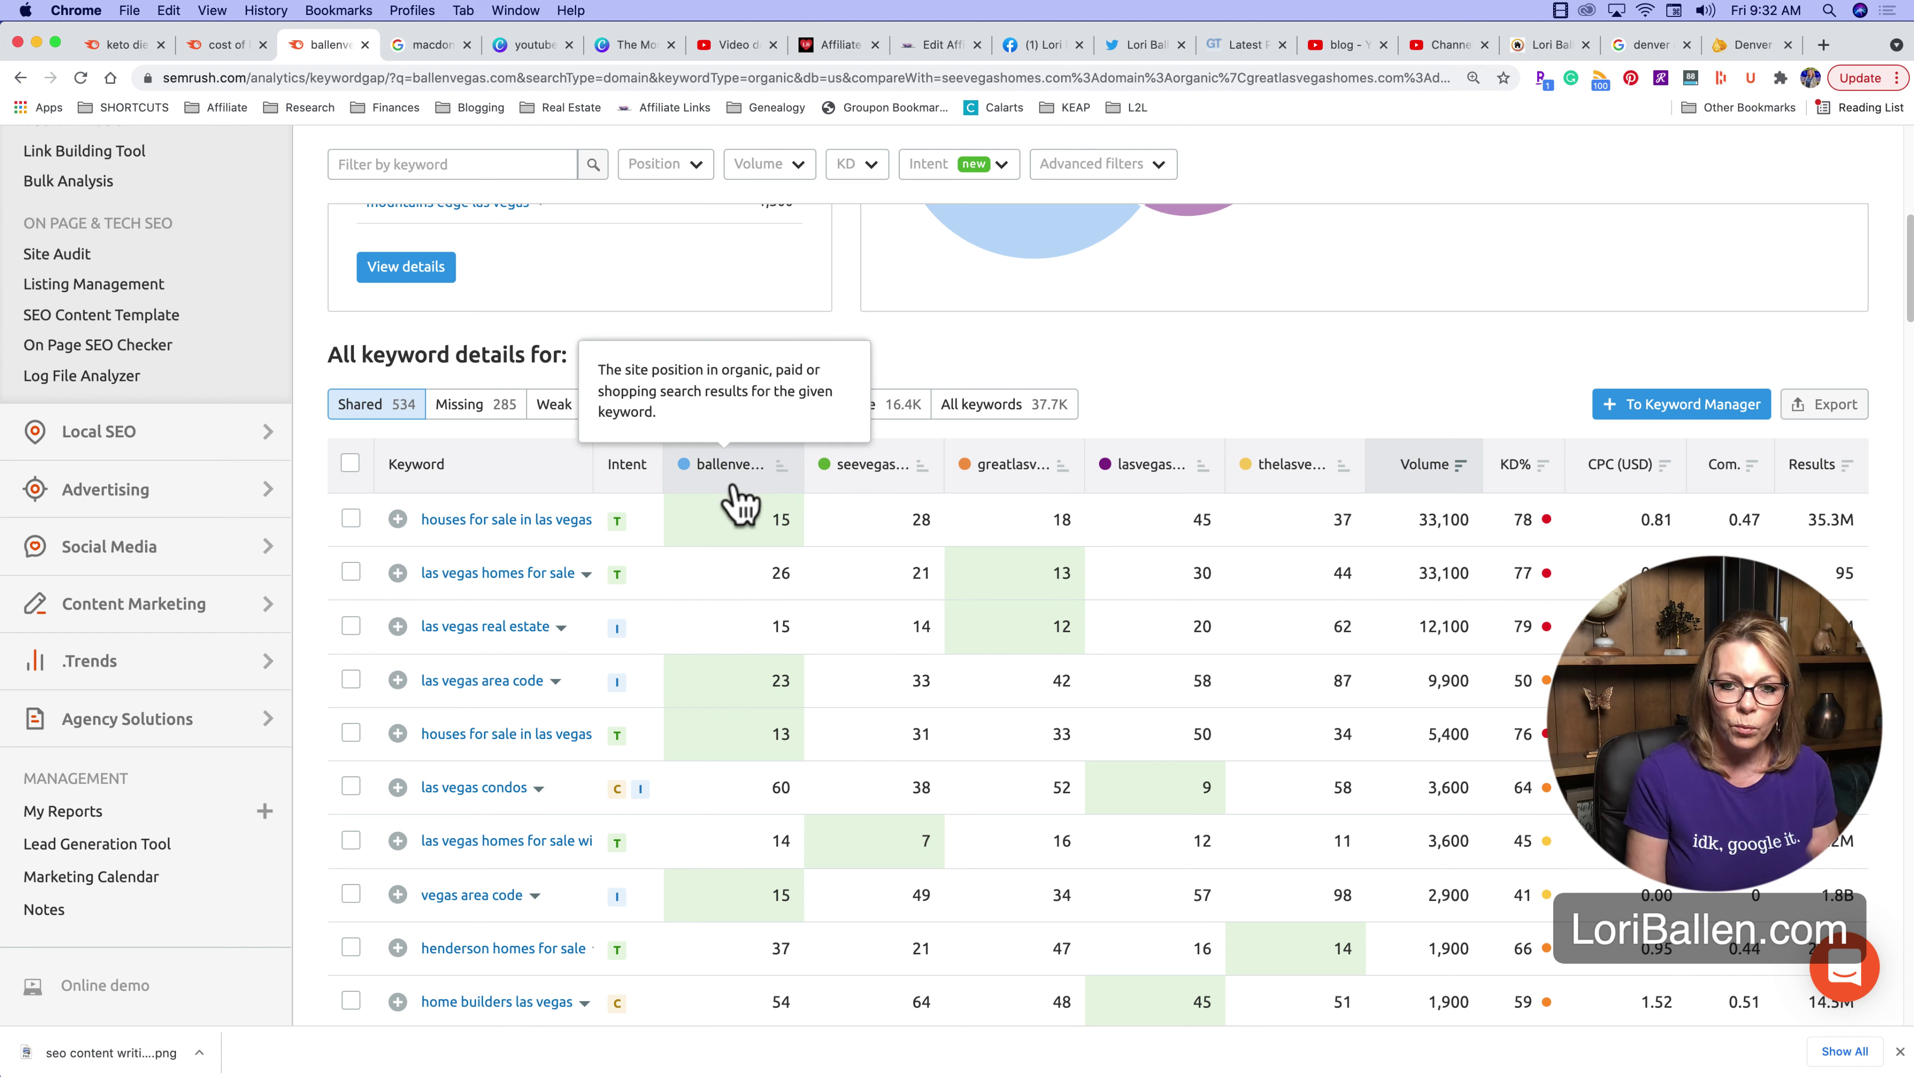
{"action": "left_click", "coordinate": [469, 410]}
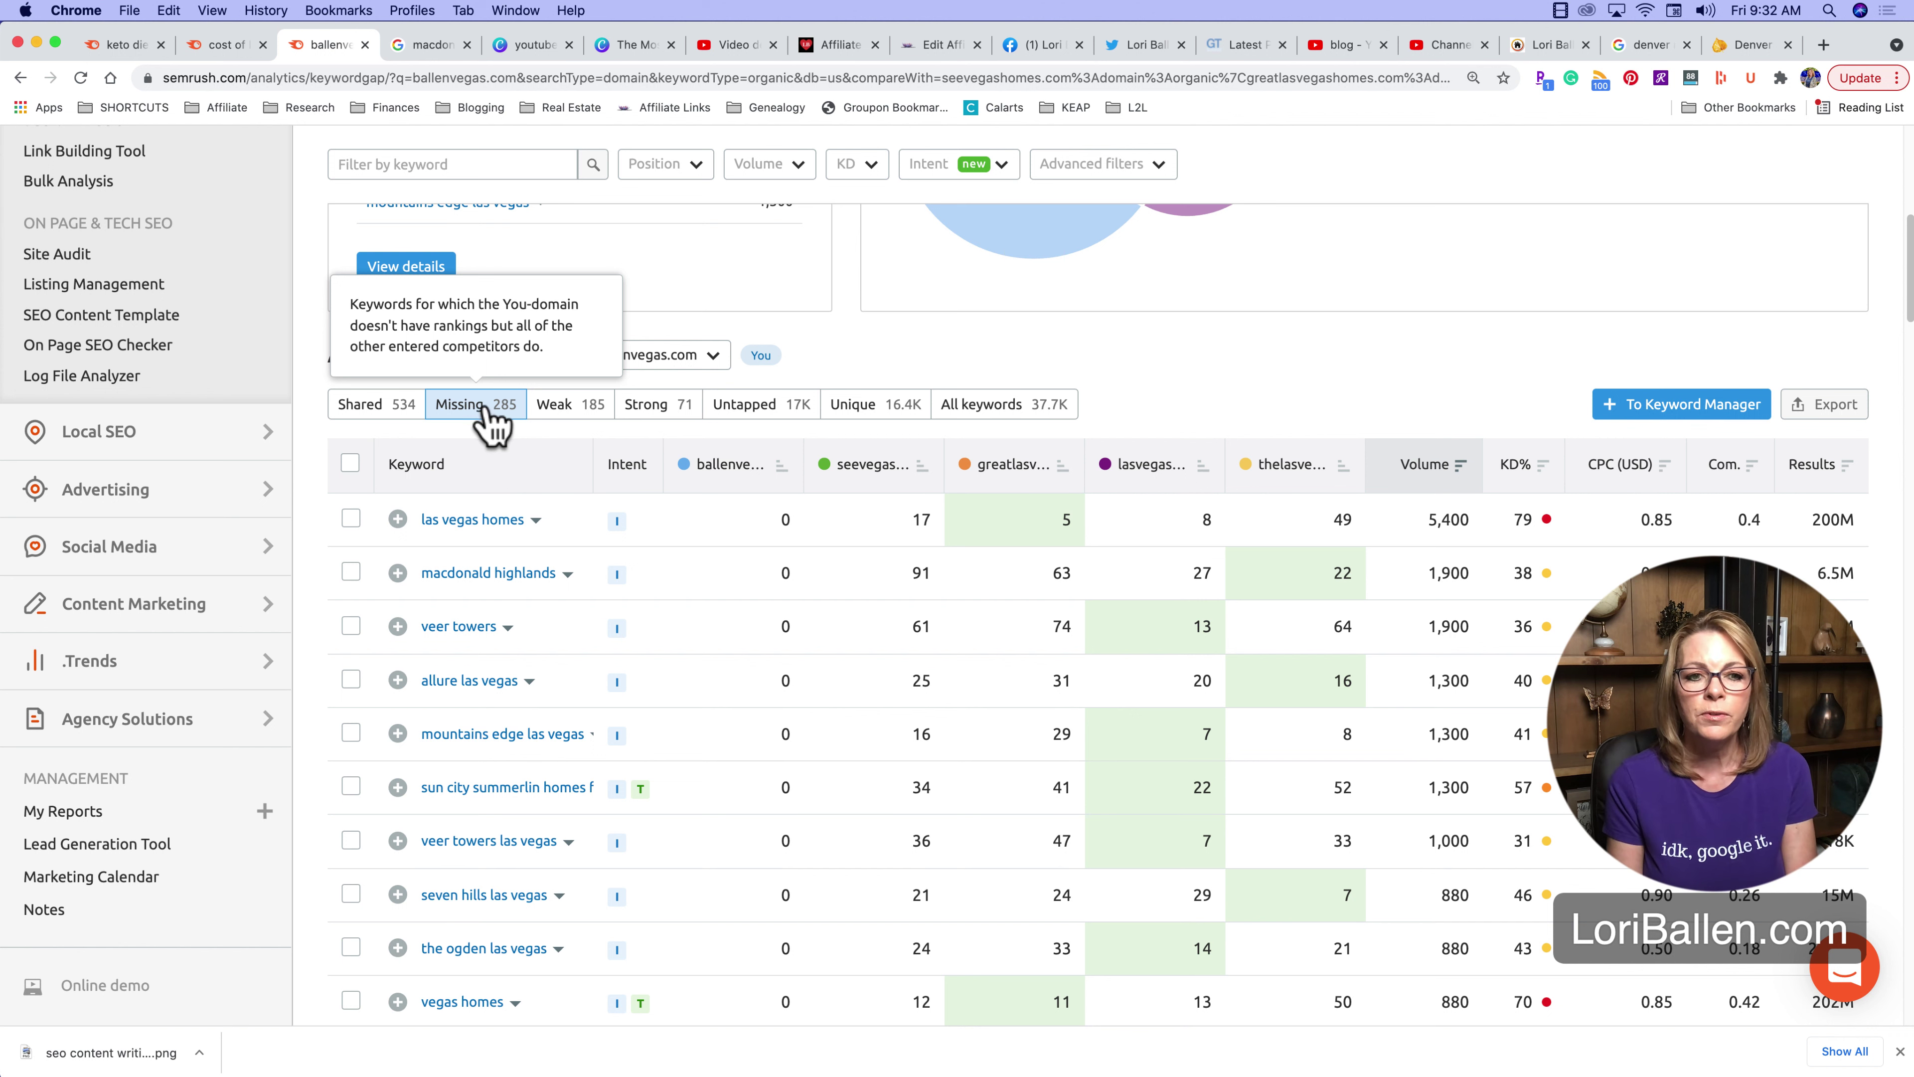
Examine the missing keywords for ballenvegas.com, comparing competitor rankings, search volume and keyword difficulty across neighborhood, condo and zip-code terms
{"action": "scroll", "coordinate": [780, 625], "scroll_direction": "down", "scroll_amount": 1}
{"action": "scroll", "coordinate": [784, 634], "scroll_direction": "down", "scroll_amount": 4}
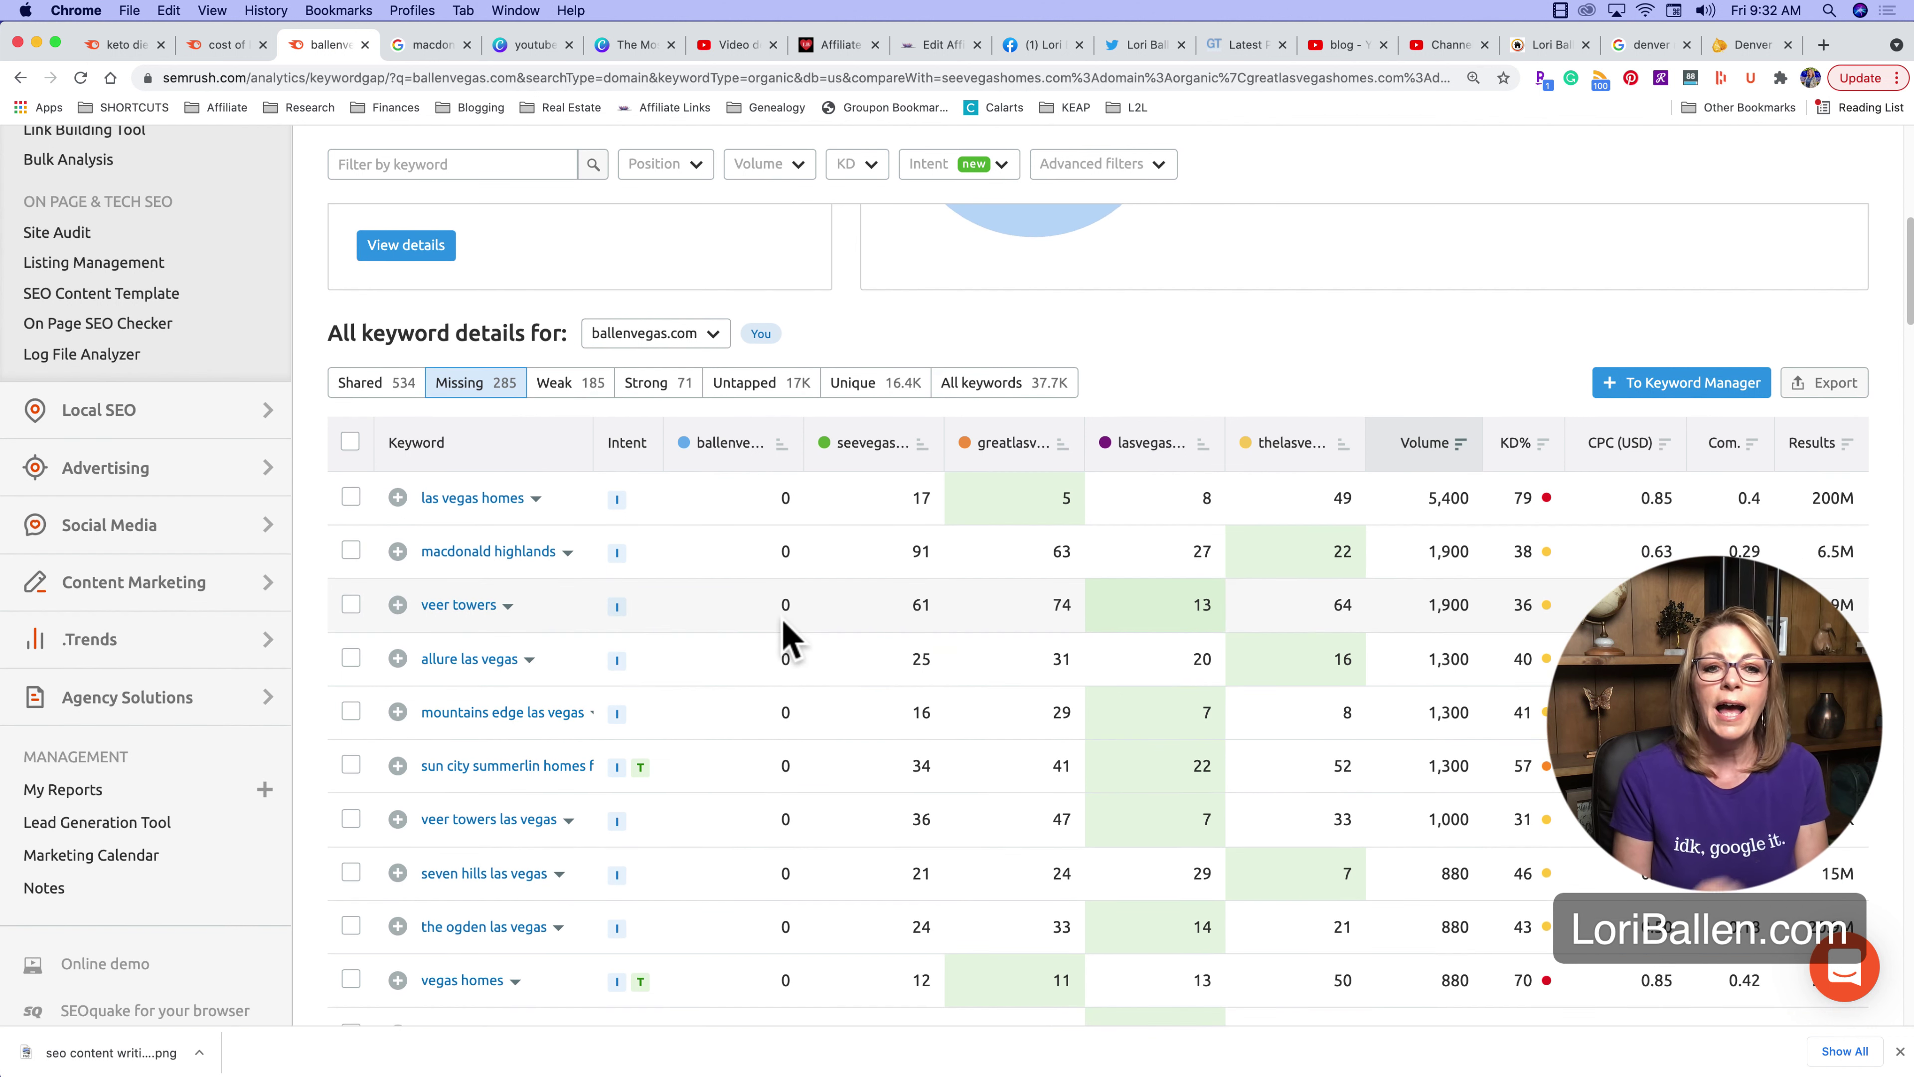
{"action": "scroll", "coordinate": [778, 634], "scroll_direction": "down", "scroll_amount": 3}
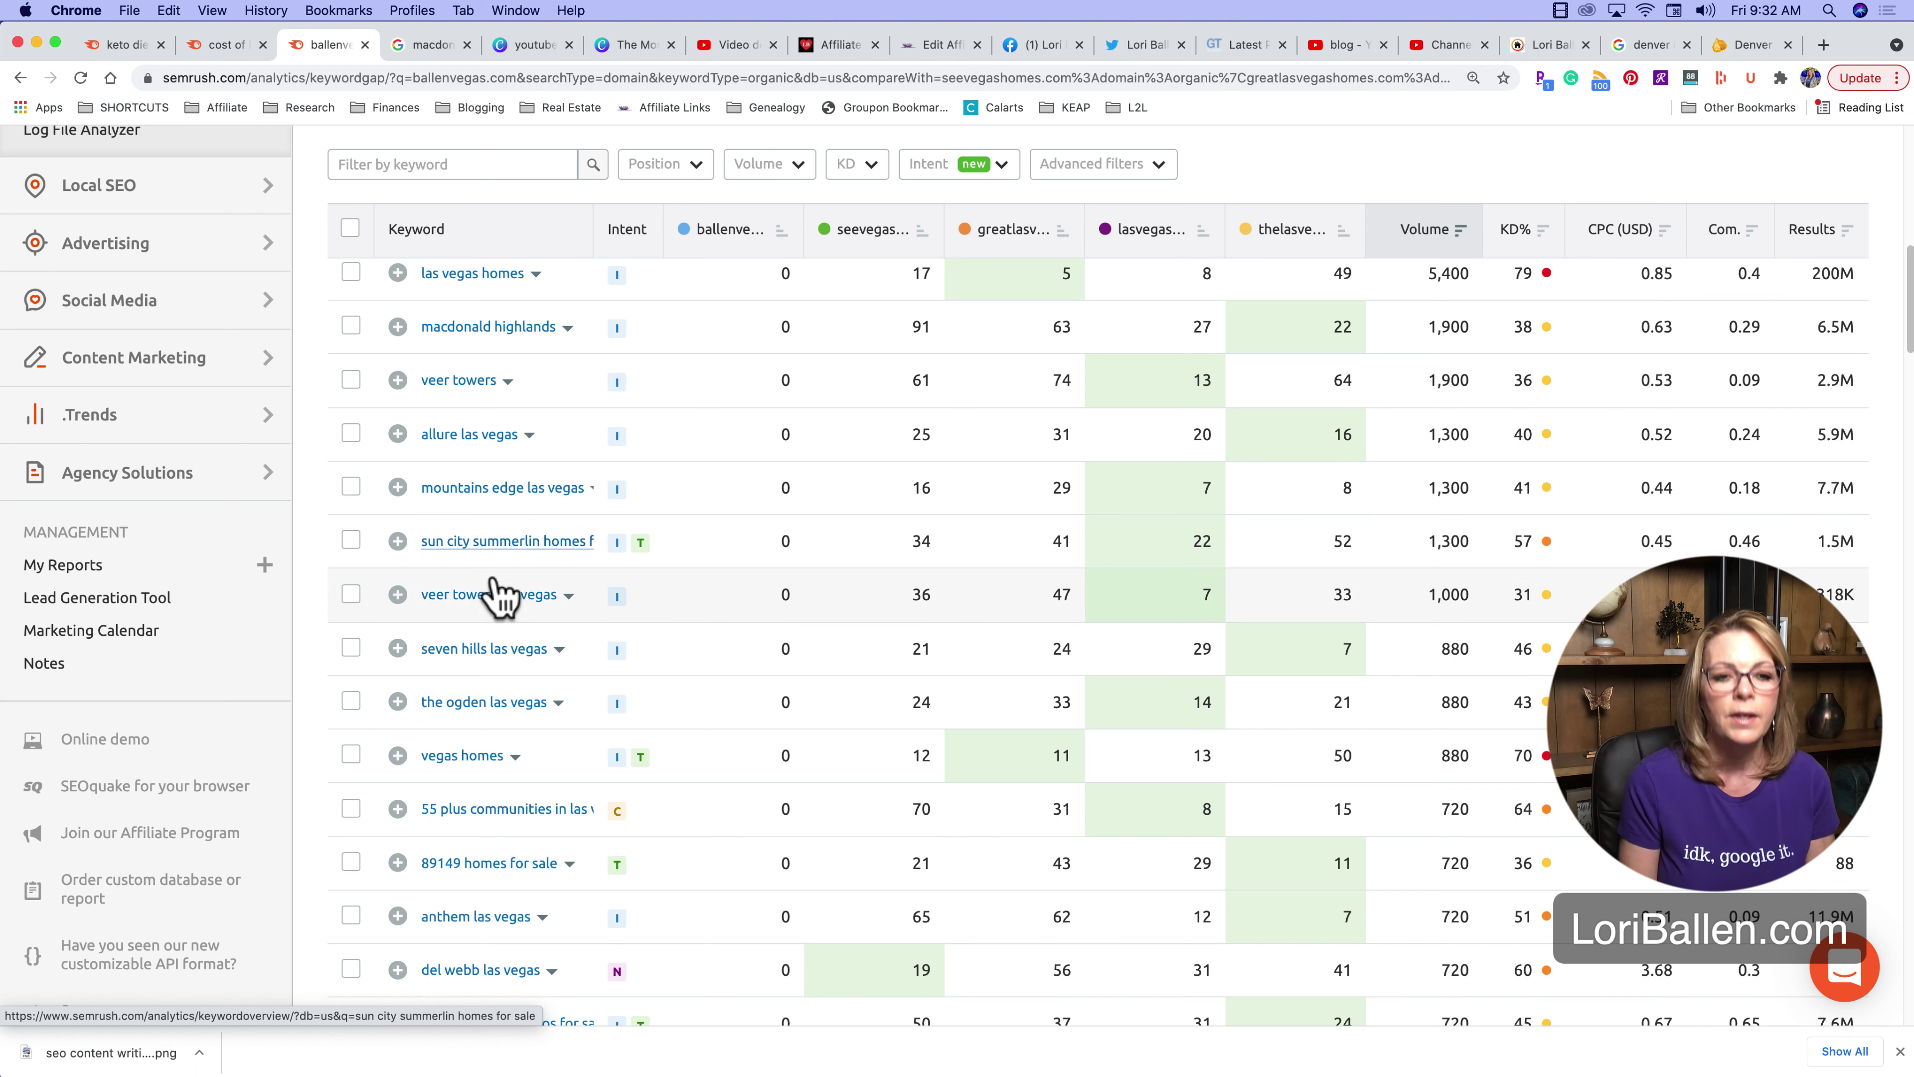
{"action": "scroll", "coordinate": [501, 629], "scroll_direction": "down", "scroll_amount": 1}
{"action": "scroll", "coordinate": [497, 620], "scroll_direction": "down", "scroll_amount": 1}
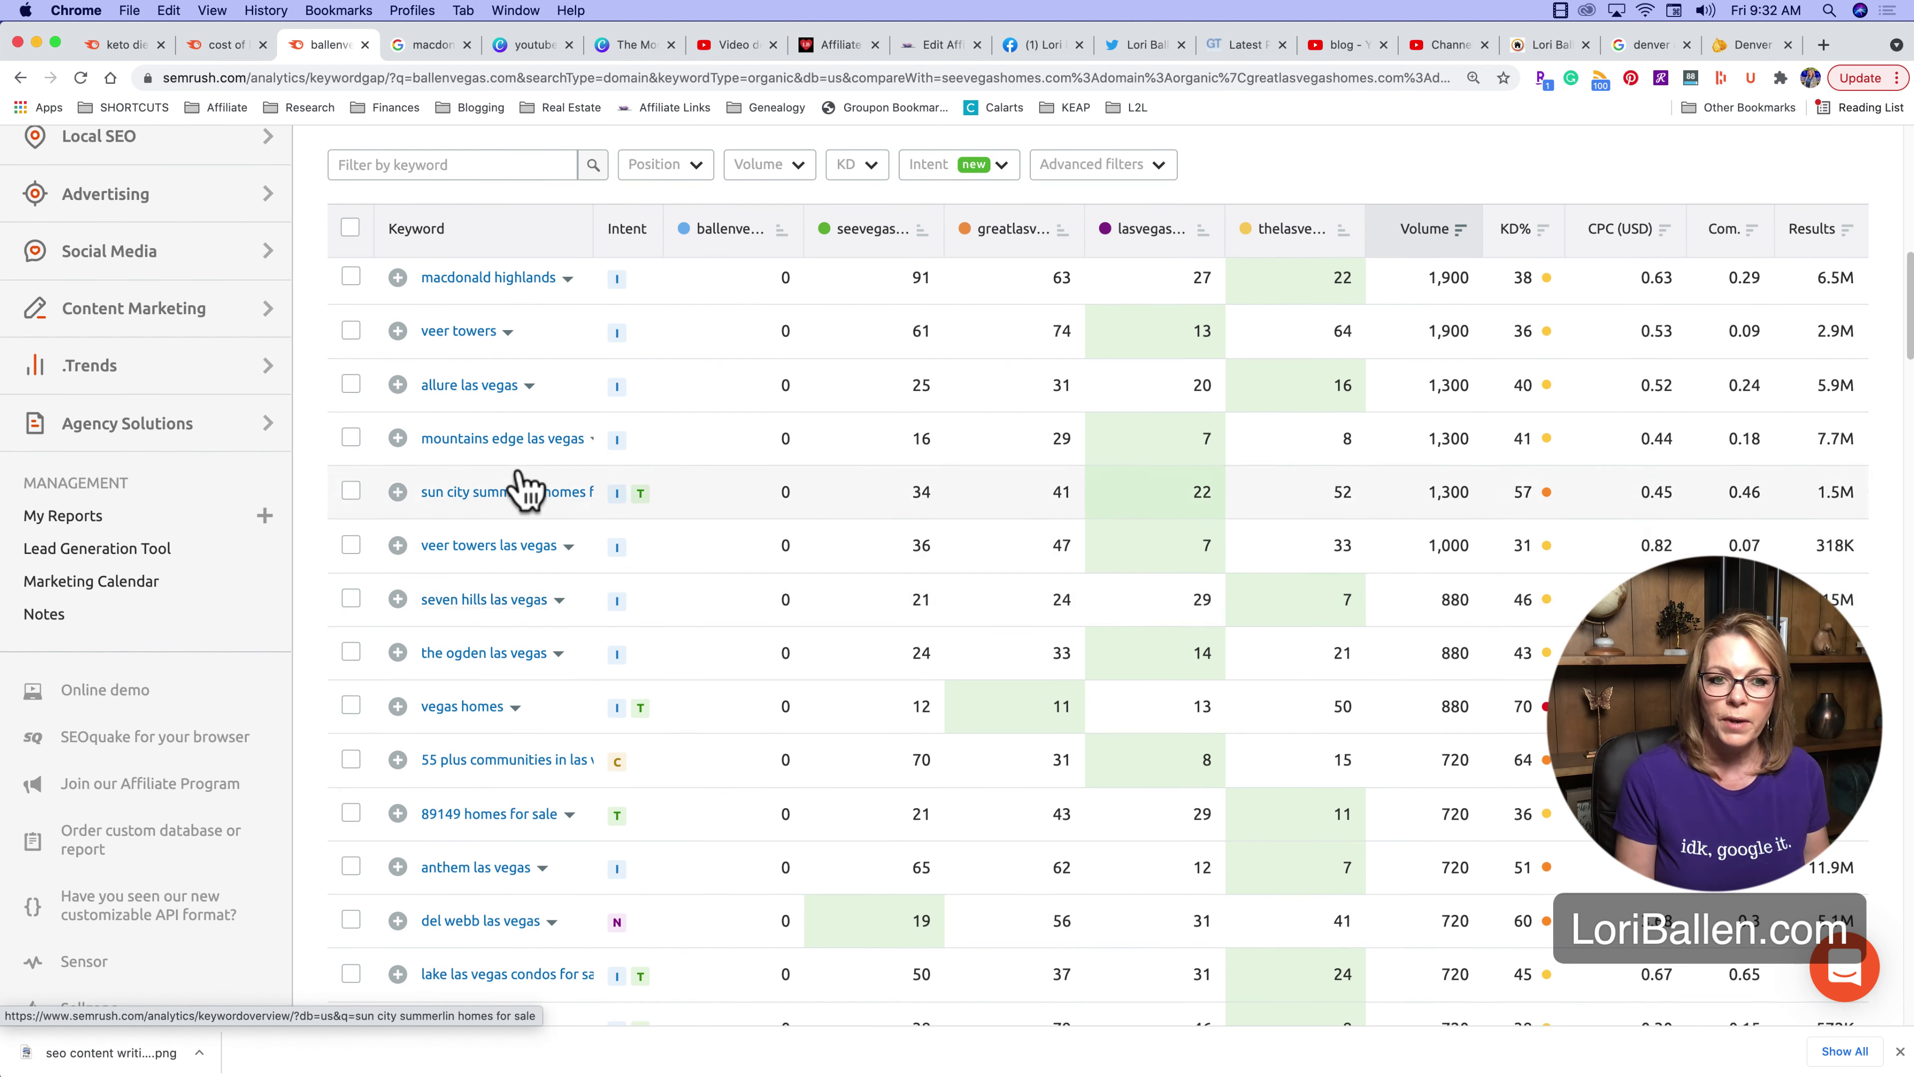
{"action": "scroll", "coordinate": [475, 626], "scroll_direction": "down", "scroll_amount": 4}
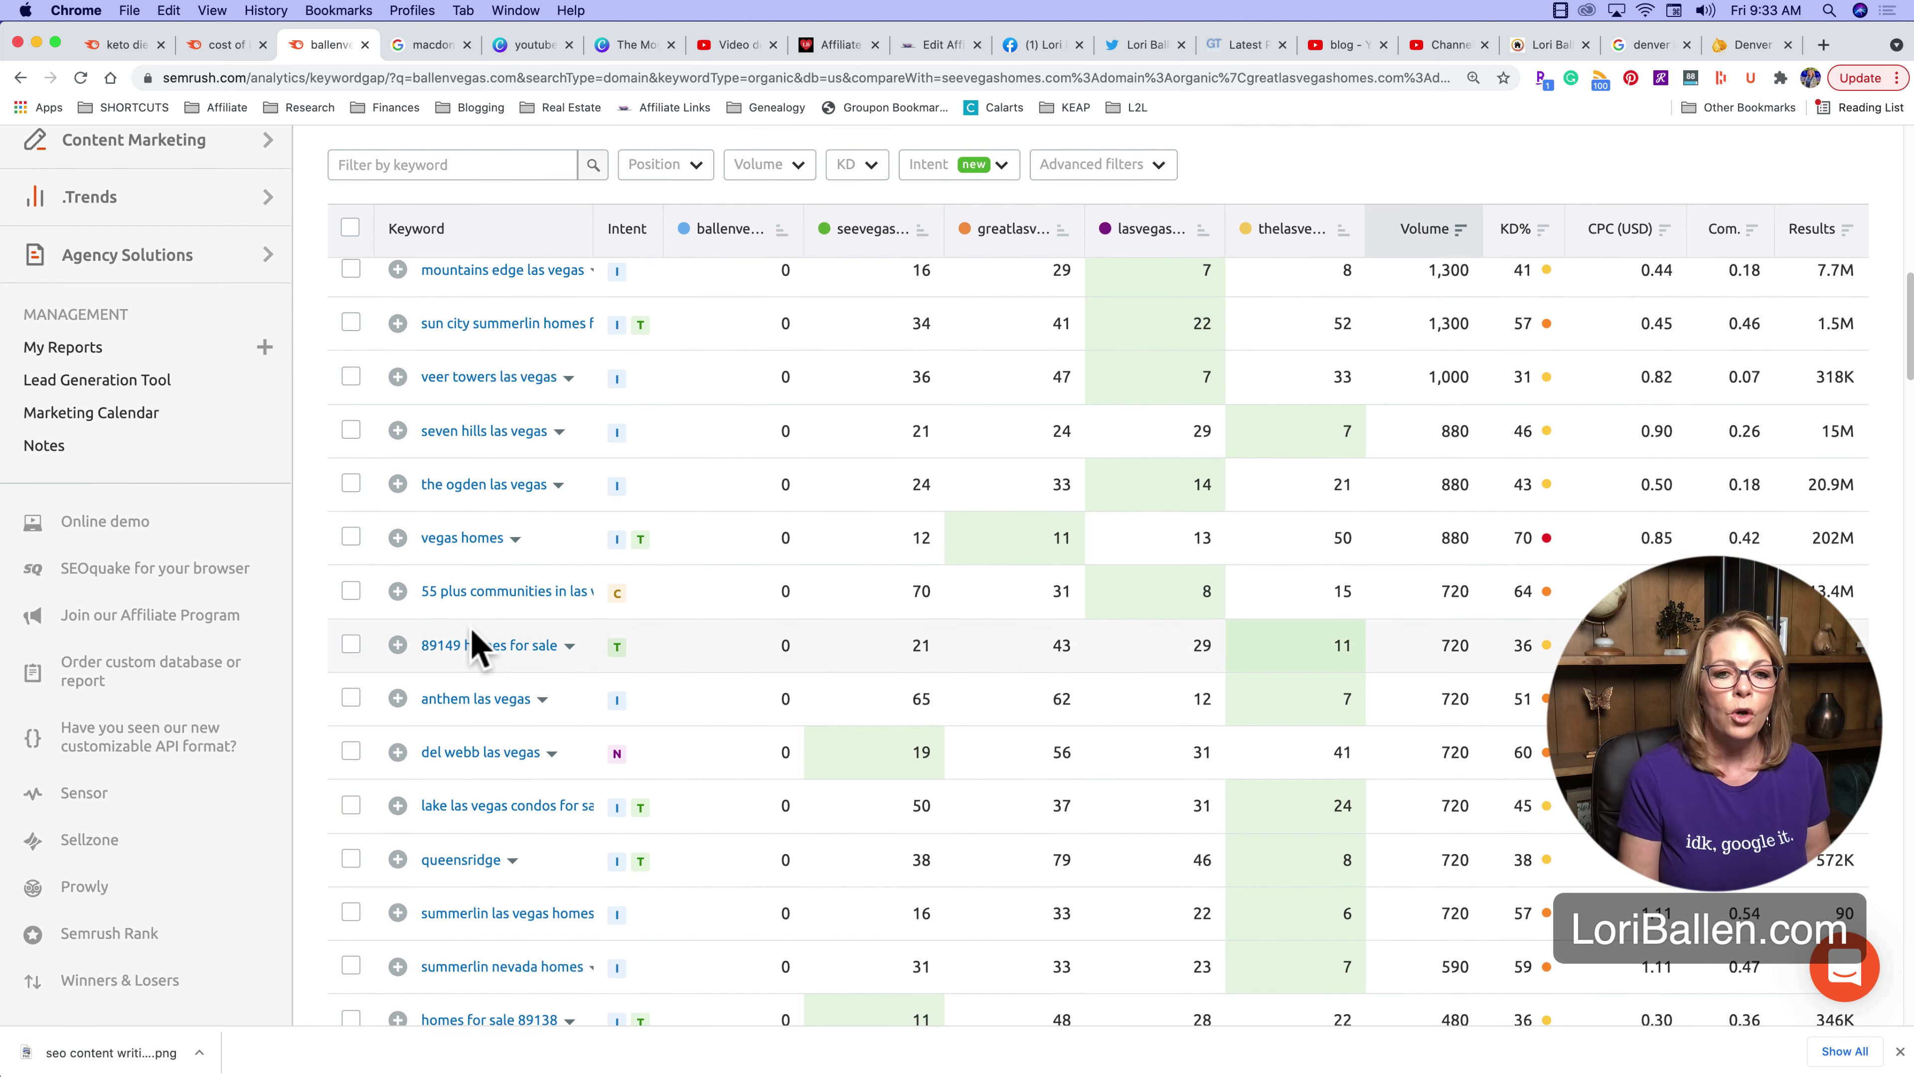
{"action": "scroll", "coordinate": [527, 618], "scroll_direction": "down", "scroll_amount": 1}
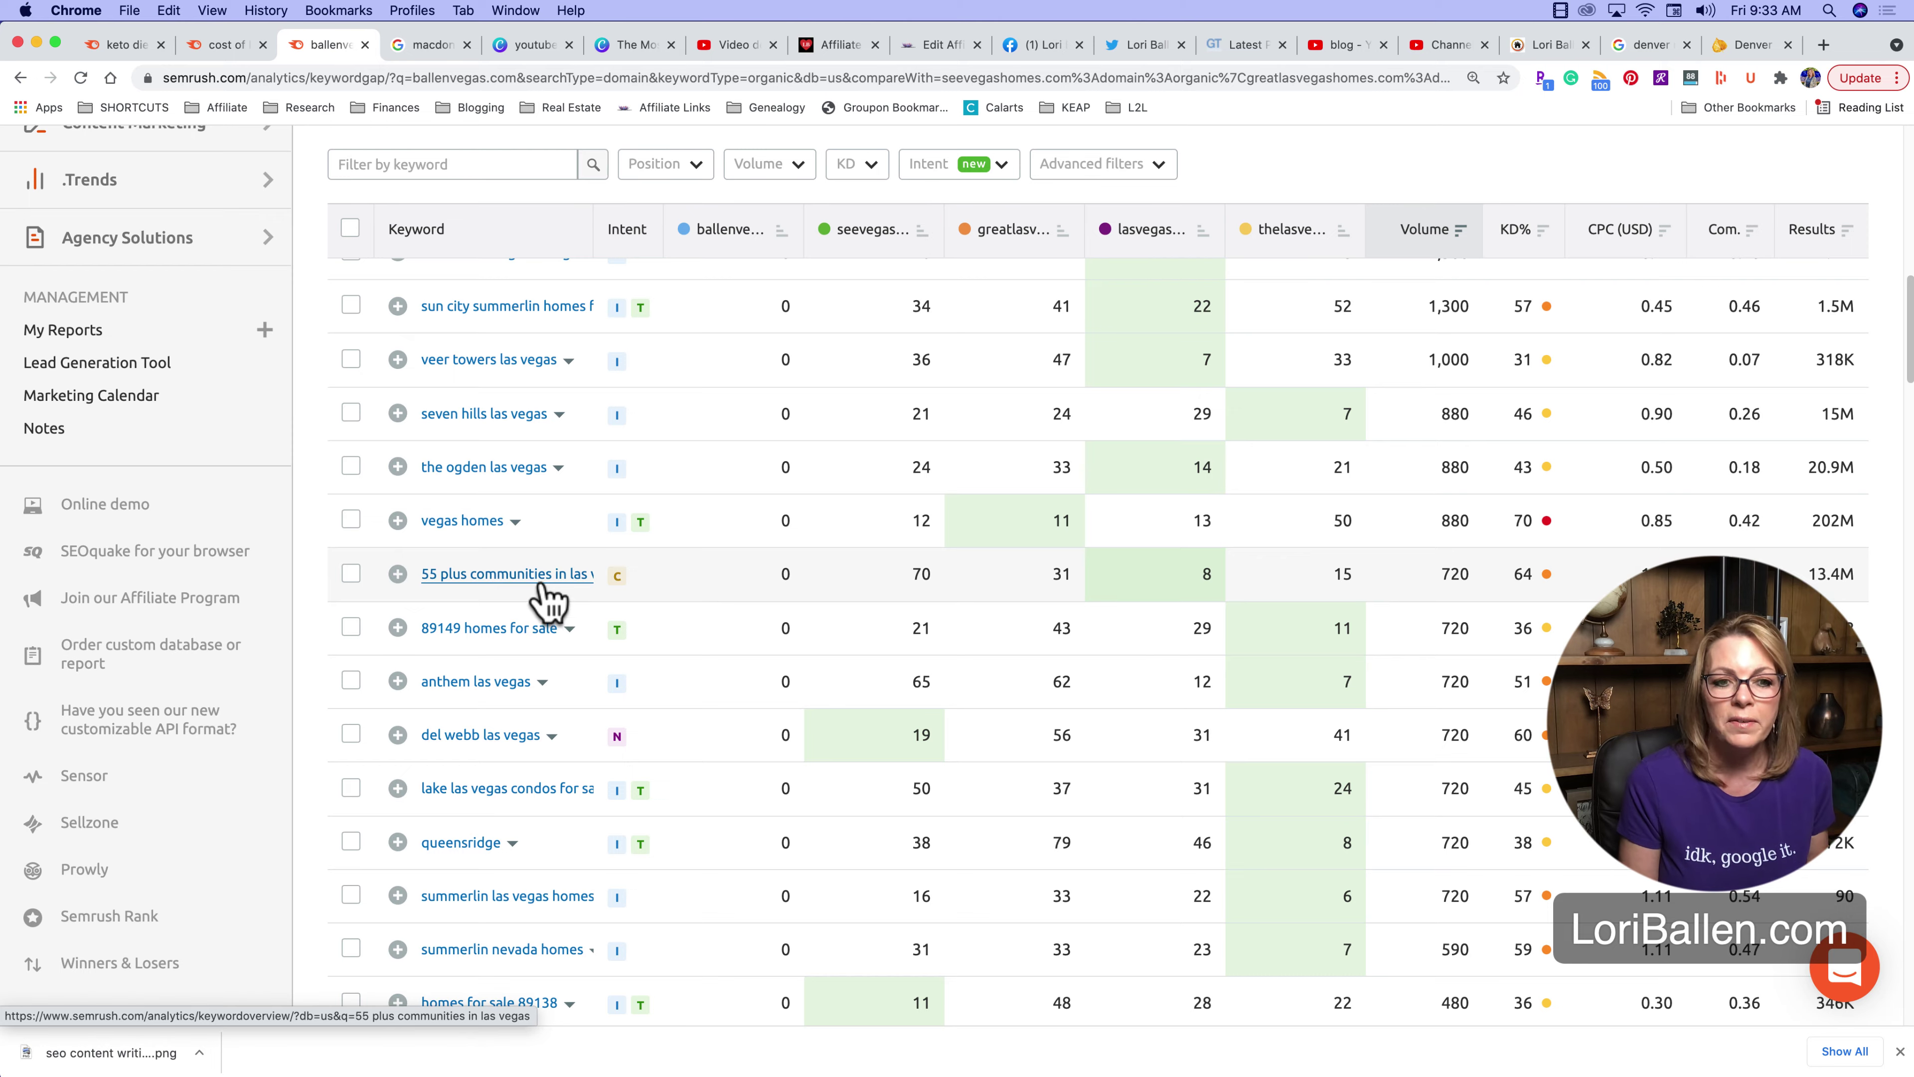
{"action": "scroll", "coordinate": [549, 600], "scroll_direction": "down", "scroll_amount": 2}
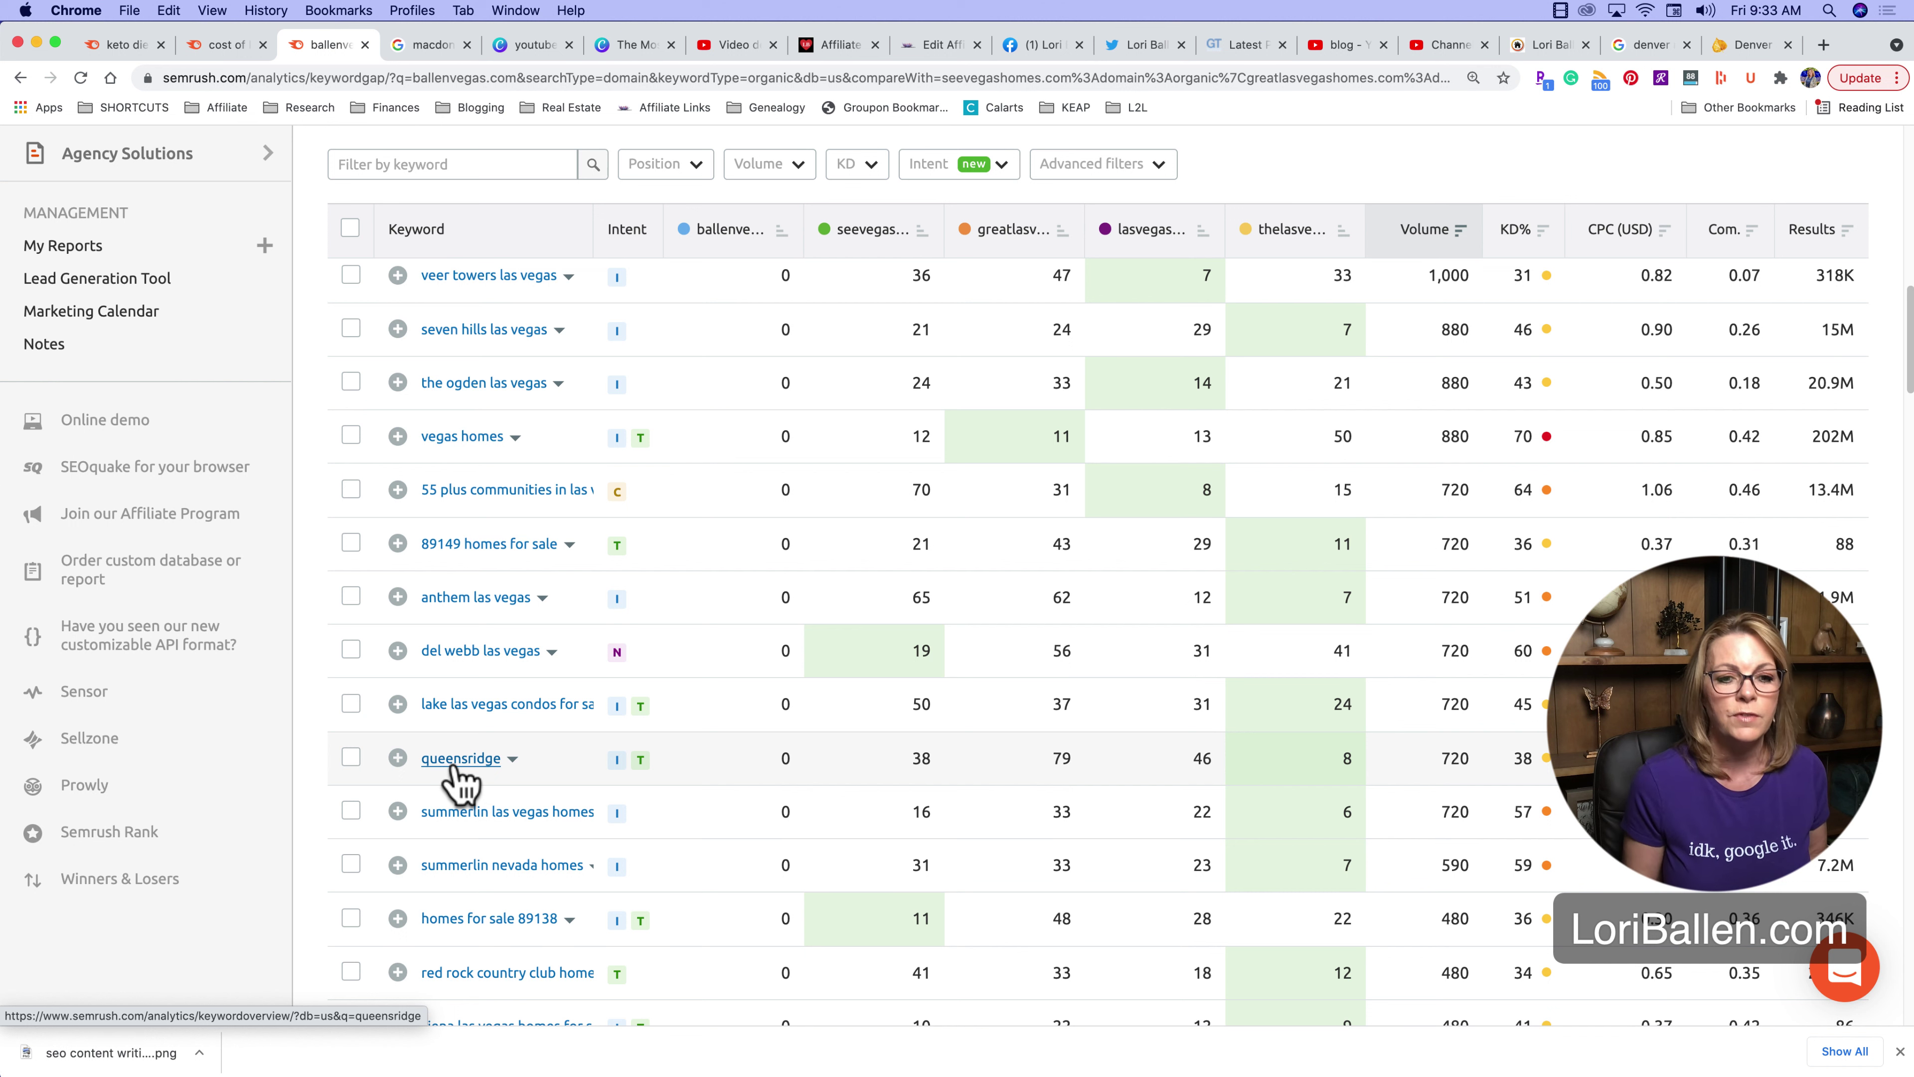
{"action": "scroll", "coordinate": [491, 719], "scroll_direction": "down", "scroll_amount": 5}
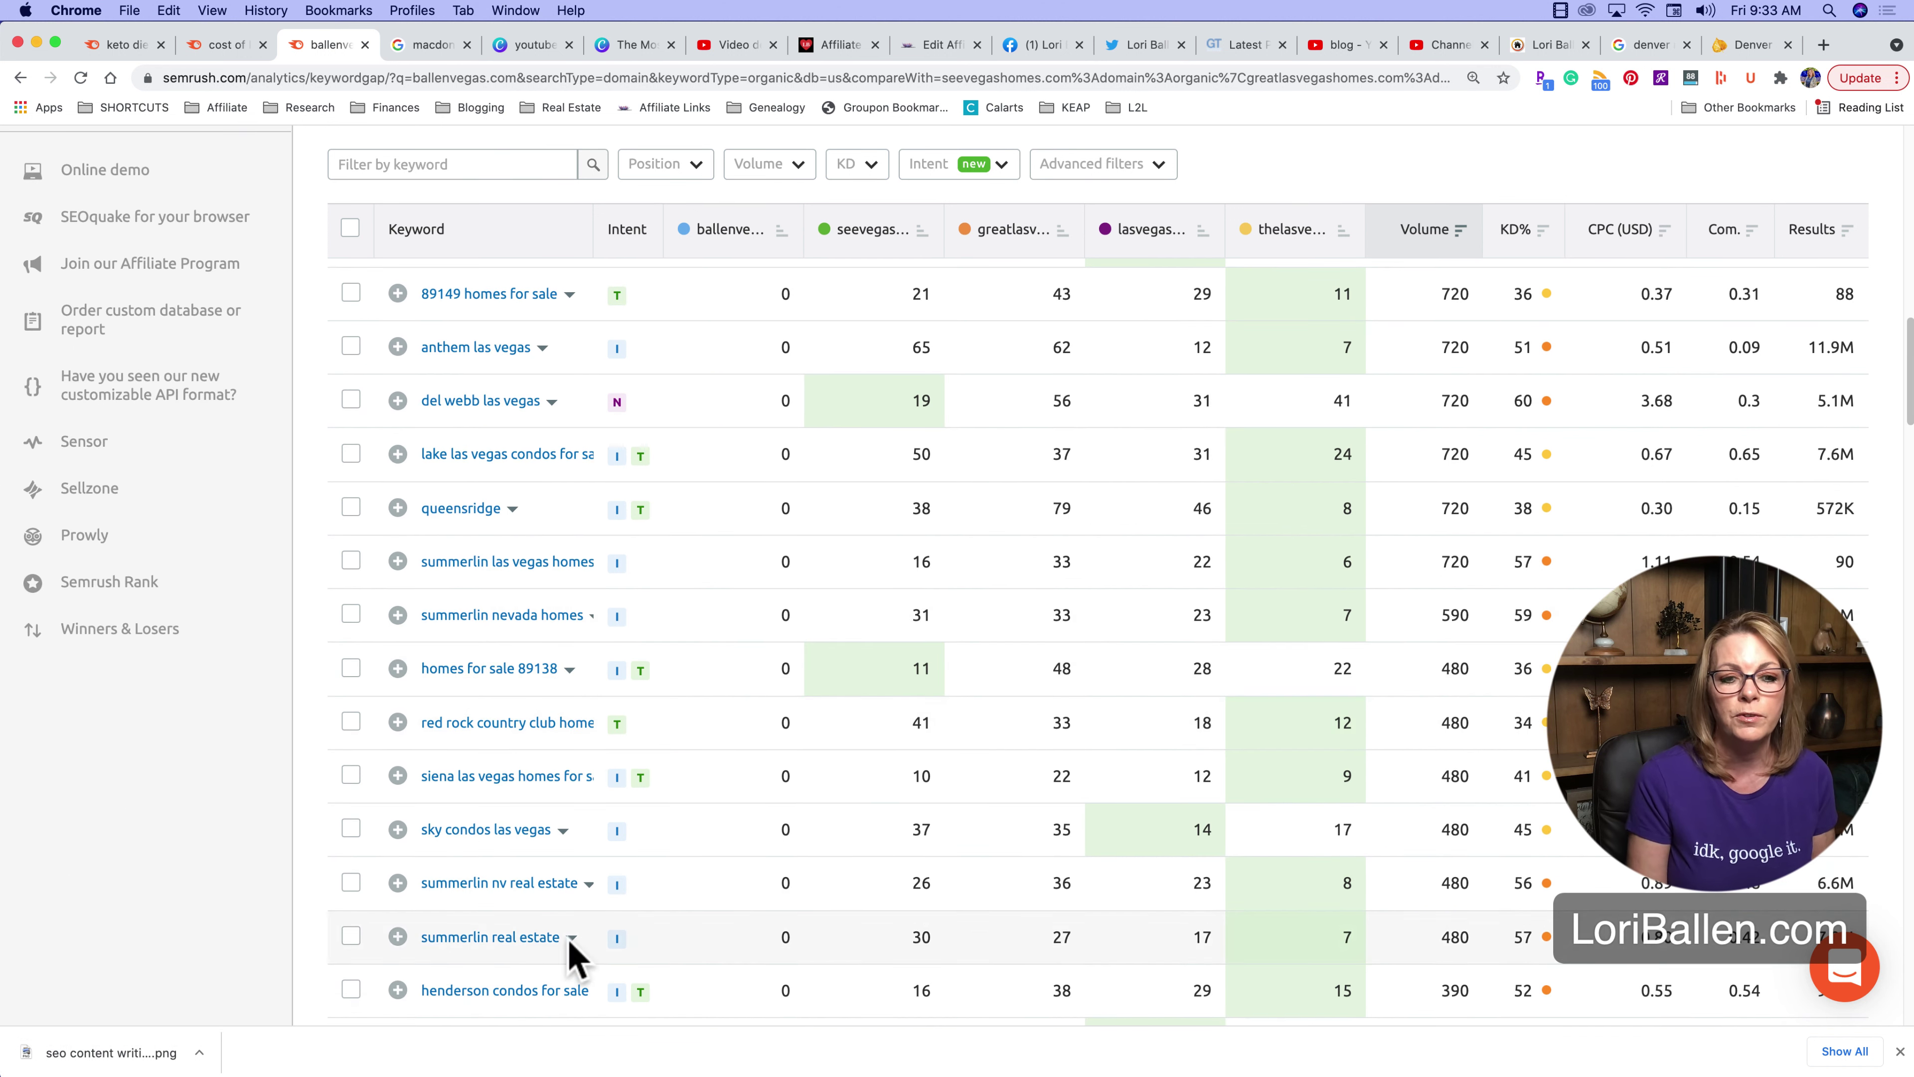
{"action": "scroll", "coordinate": [705, 736], "scroll_direction": "up", "scroll_amount": 5}
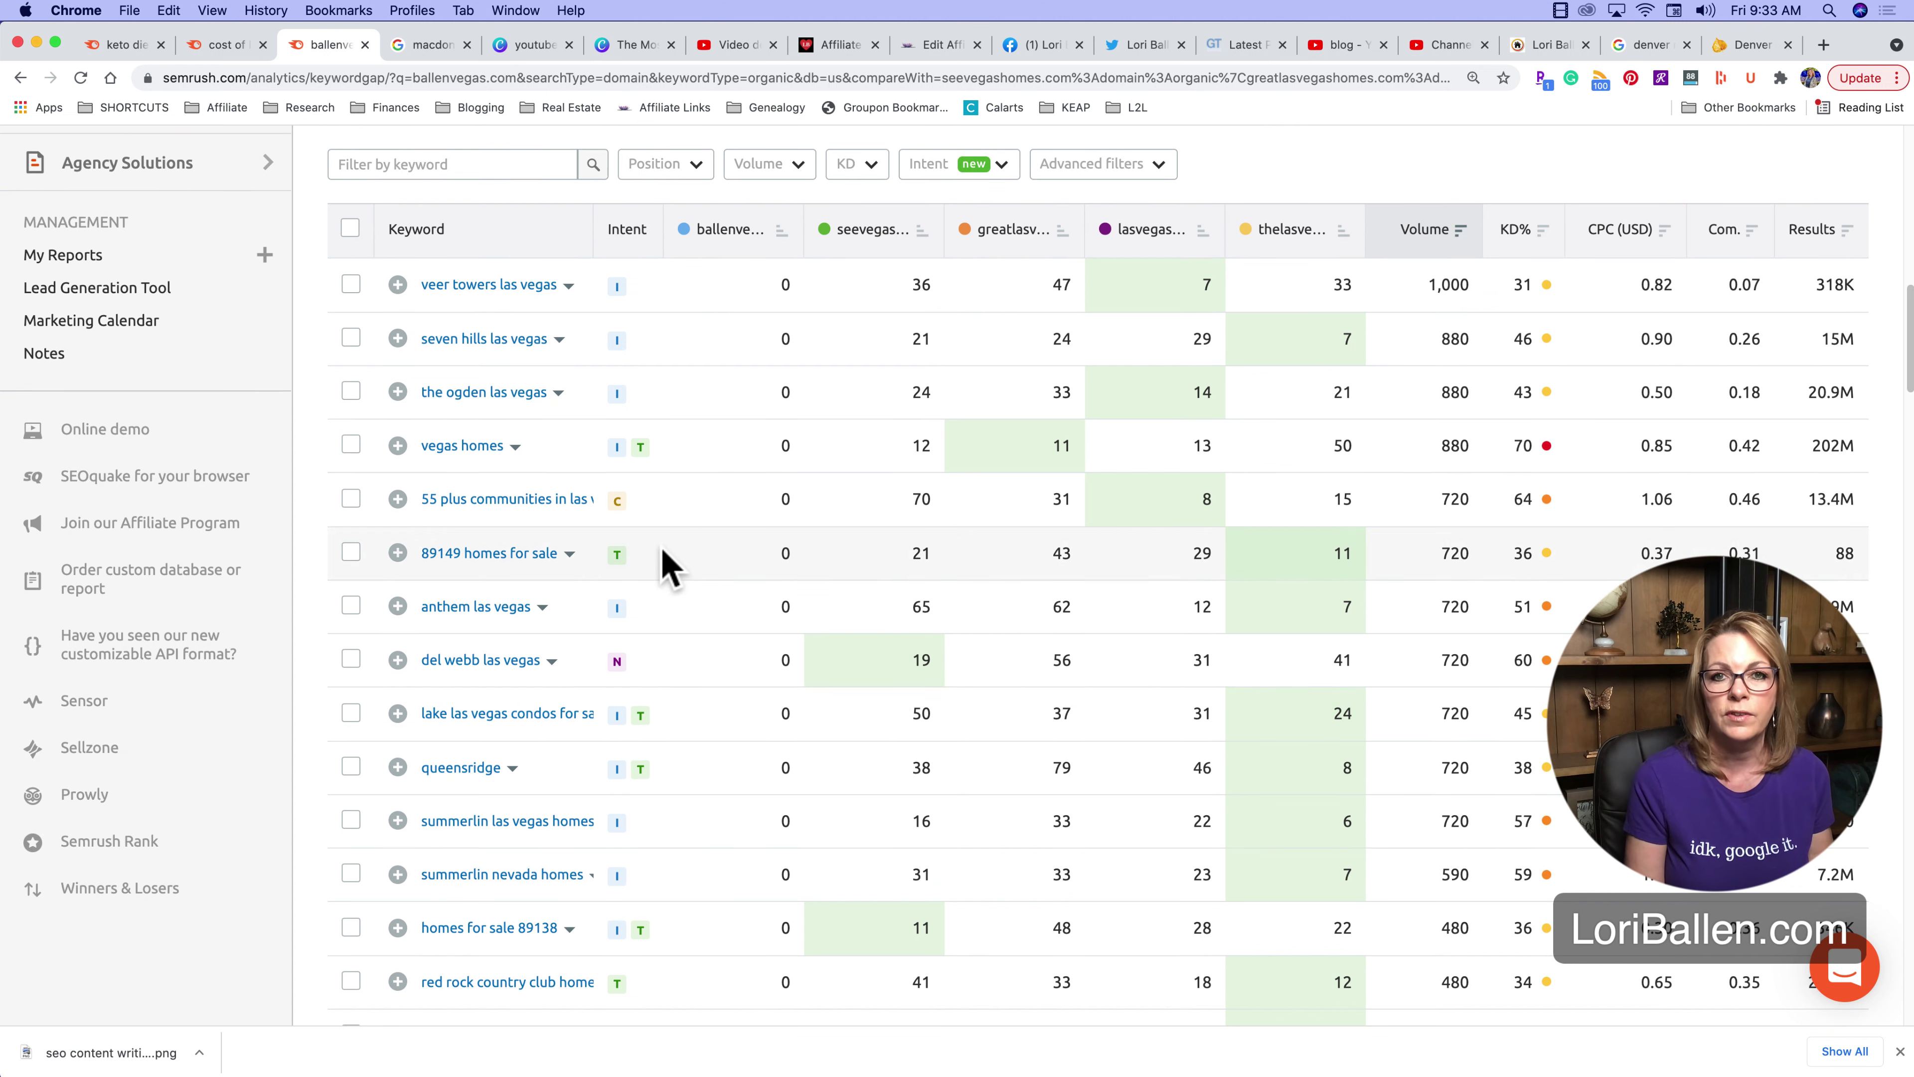
{"action": "scroll", "coordinate": [558, 556], "scroll_direction": "up", "scroll_amount": 15}
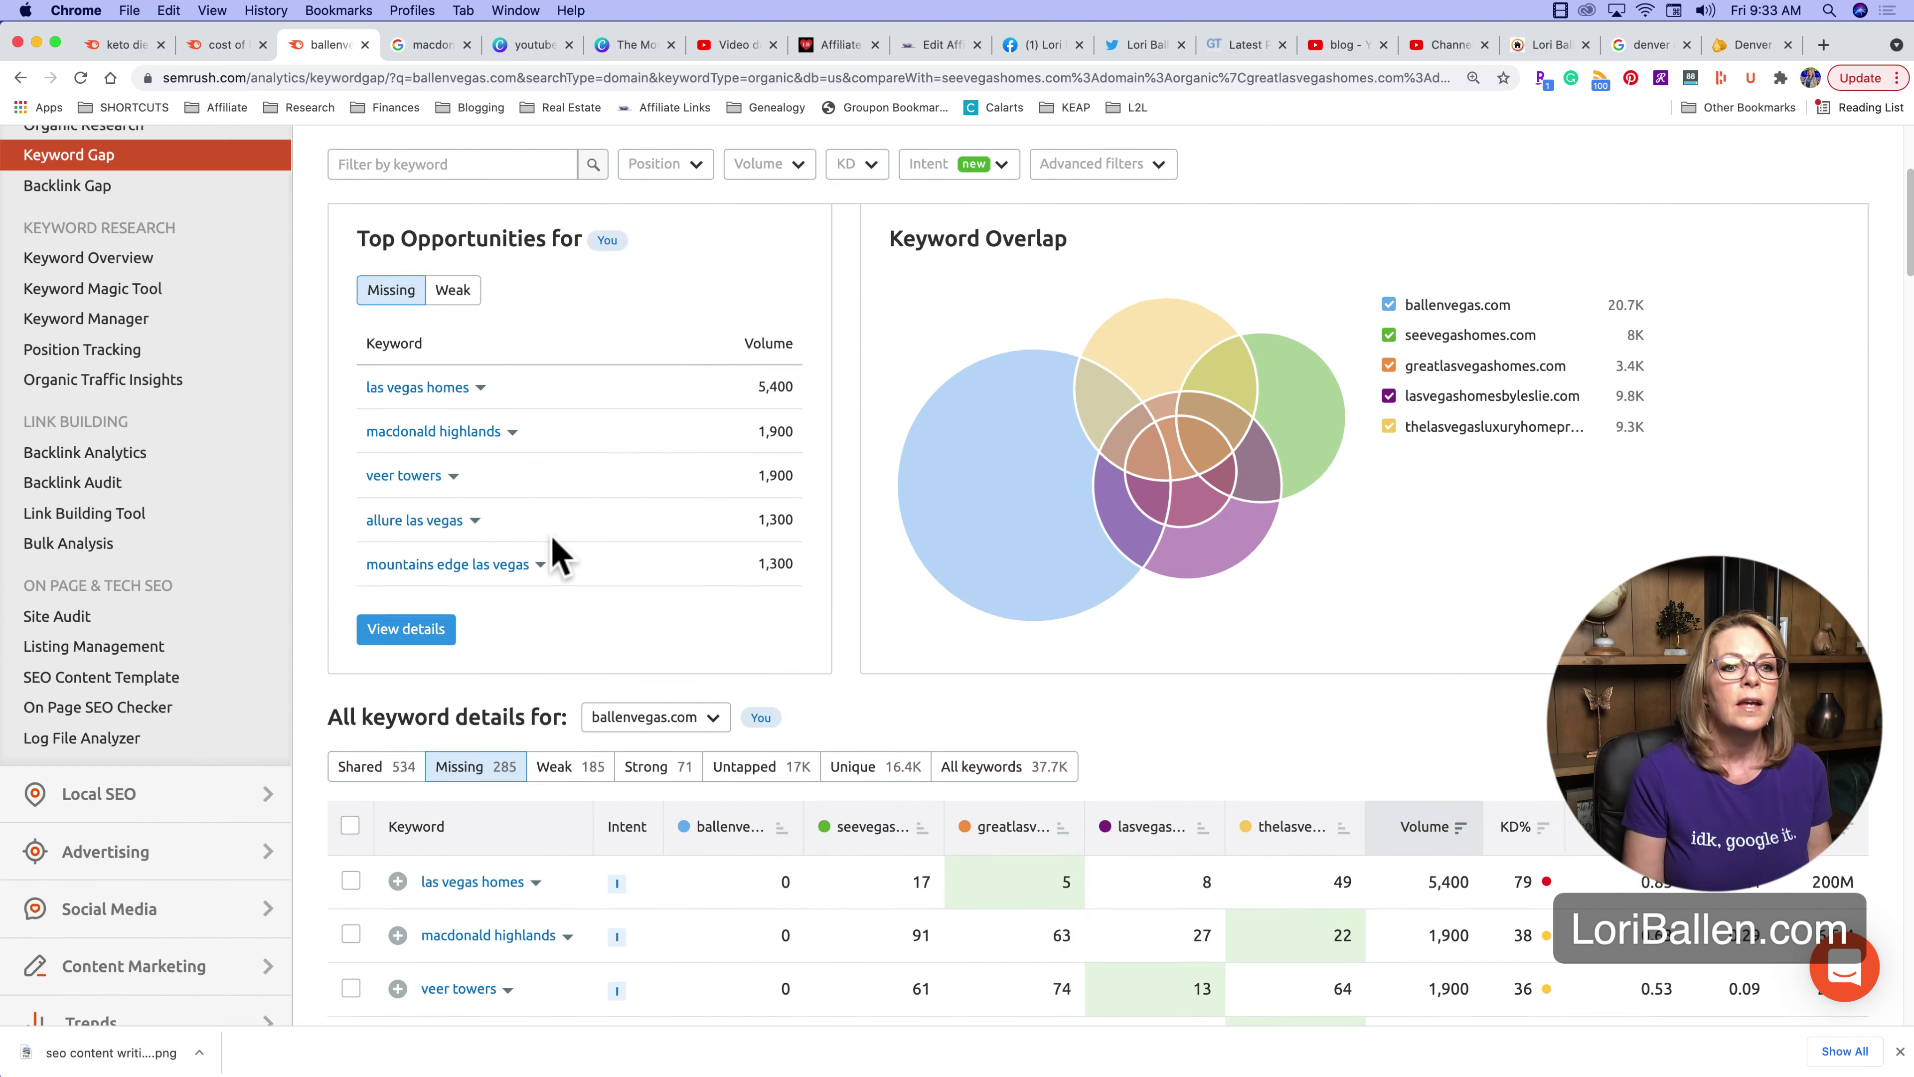
Open the Projects dashboard and, from the My Competitors list, open the domain overview for ballenvegas.com
{"action": "scroll", "coordinate": [558, 556], "scroll_direction": "up", "scroll_amount": 5}
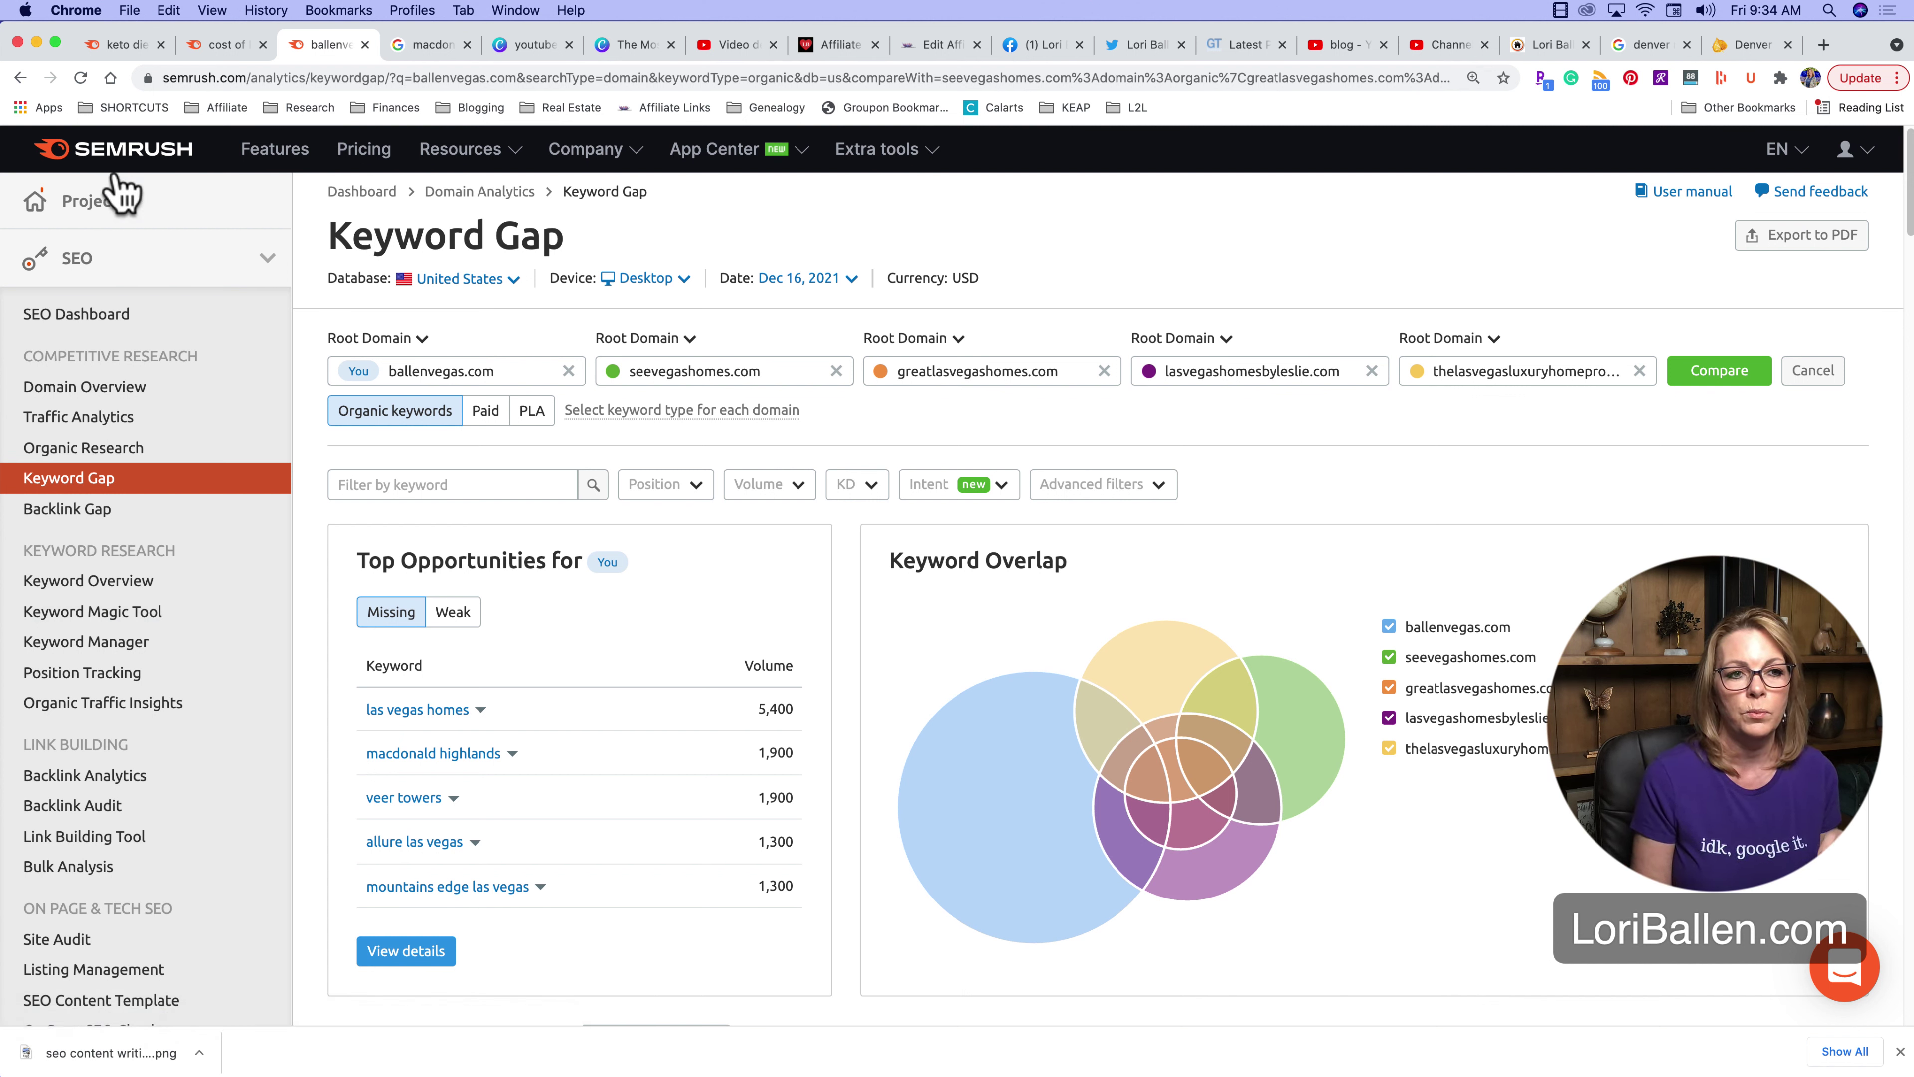
{"action": "left_click", "coordinate": [107, 209]}
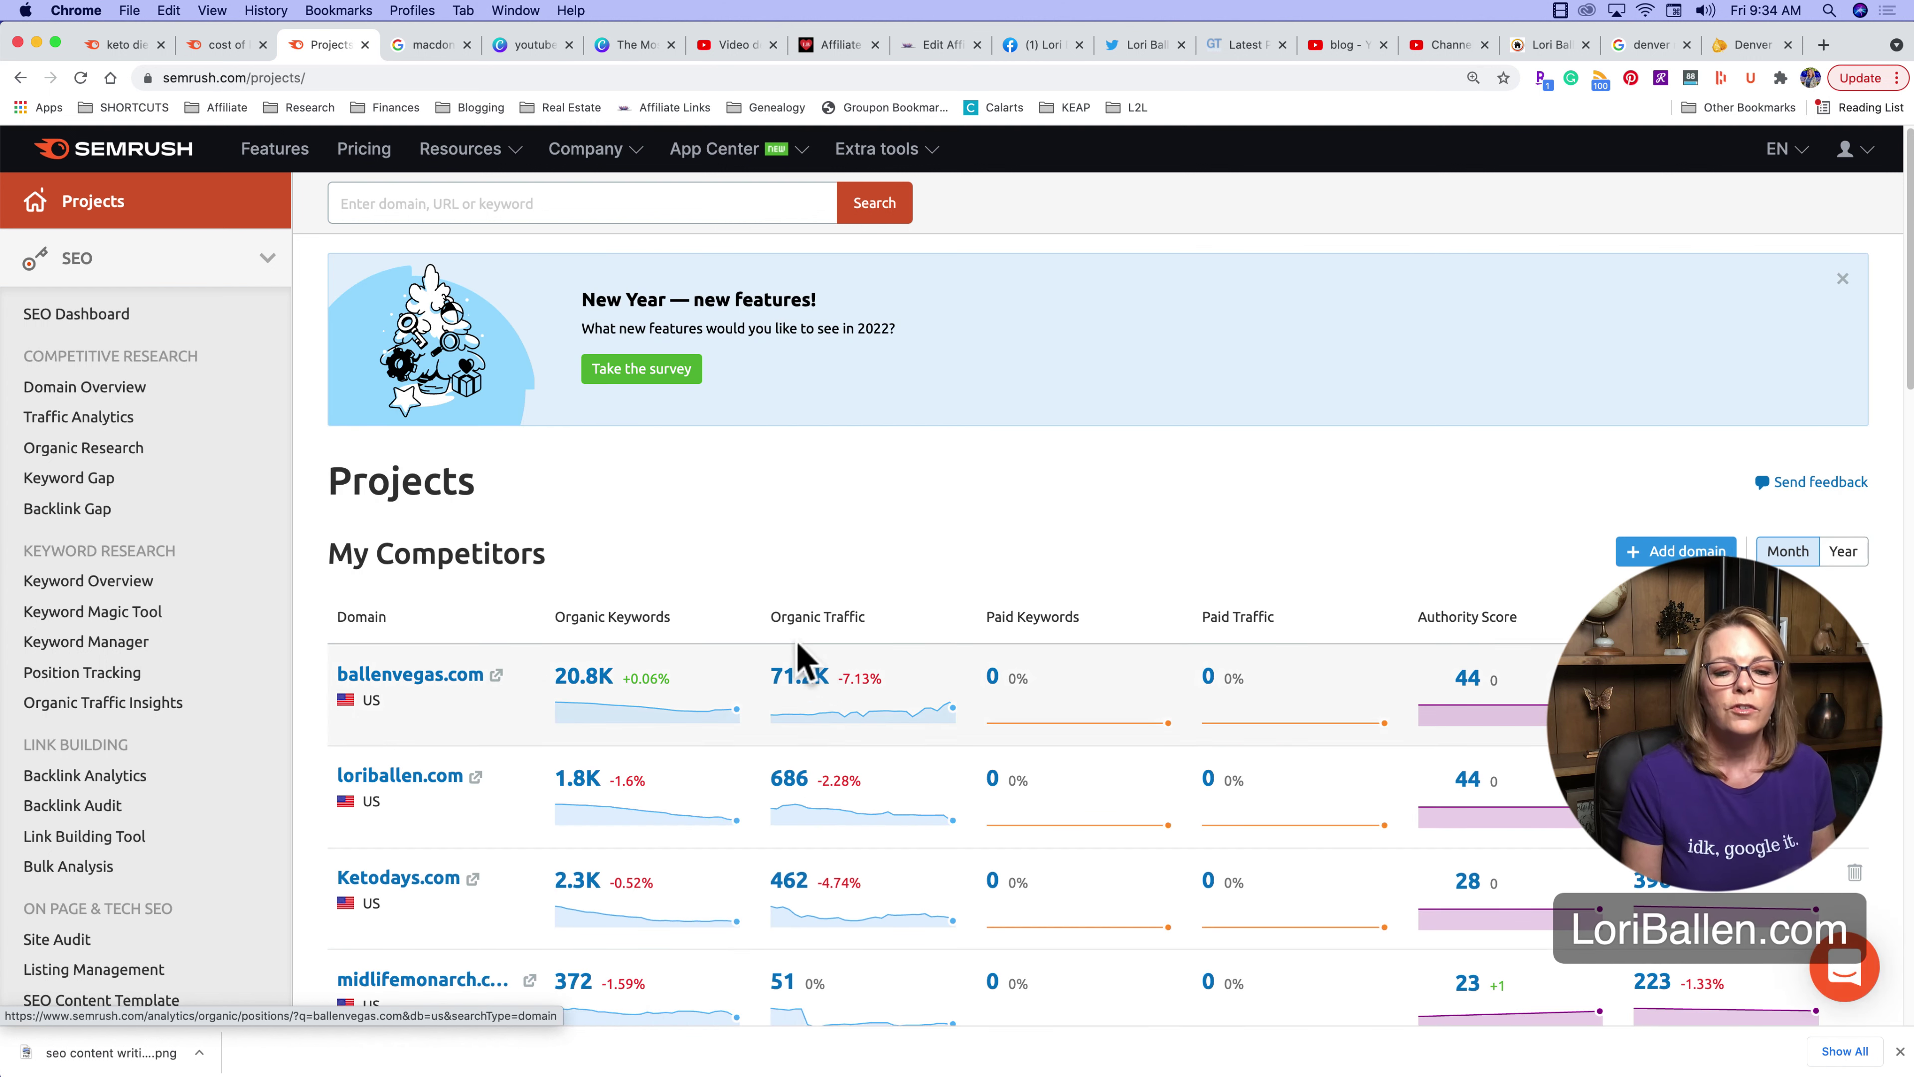
{"action": "scroll", "coordinate": [678, 610], "scroll_direction": "down", "scroll_amount": 1}
{"action": "scroll", "coordinate": [673, 604], "scroll_direction": "down", "scroll_amount": 2}
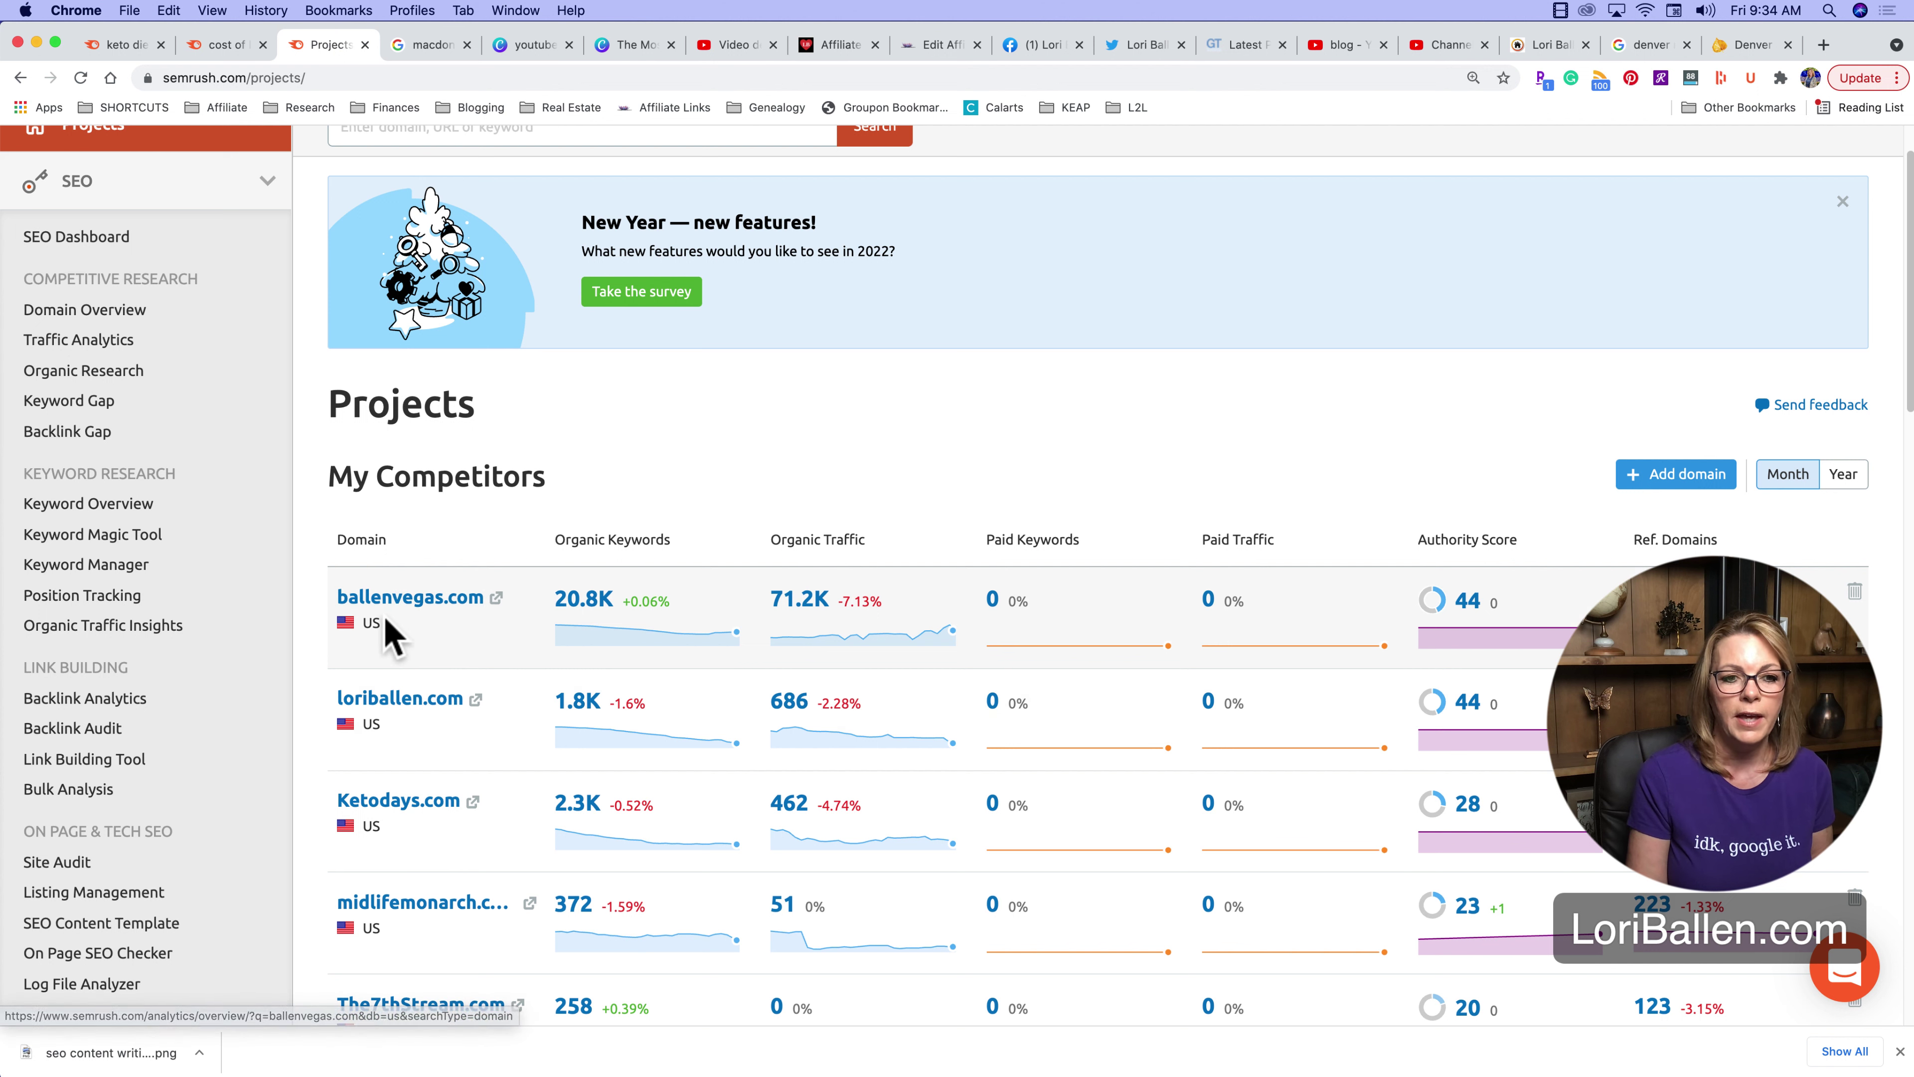
{"action": "scroll", "coordinate": [393, 505], "scroll_direction": "up", "scroll_amount": 2}
{"action": "scroll", "coordinate": [394, 586], "scroll_direction": "down", "scroll_amount": 5}
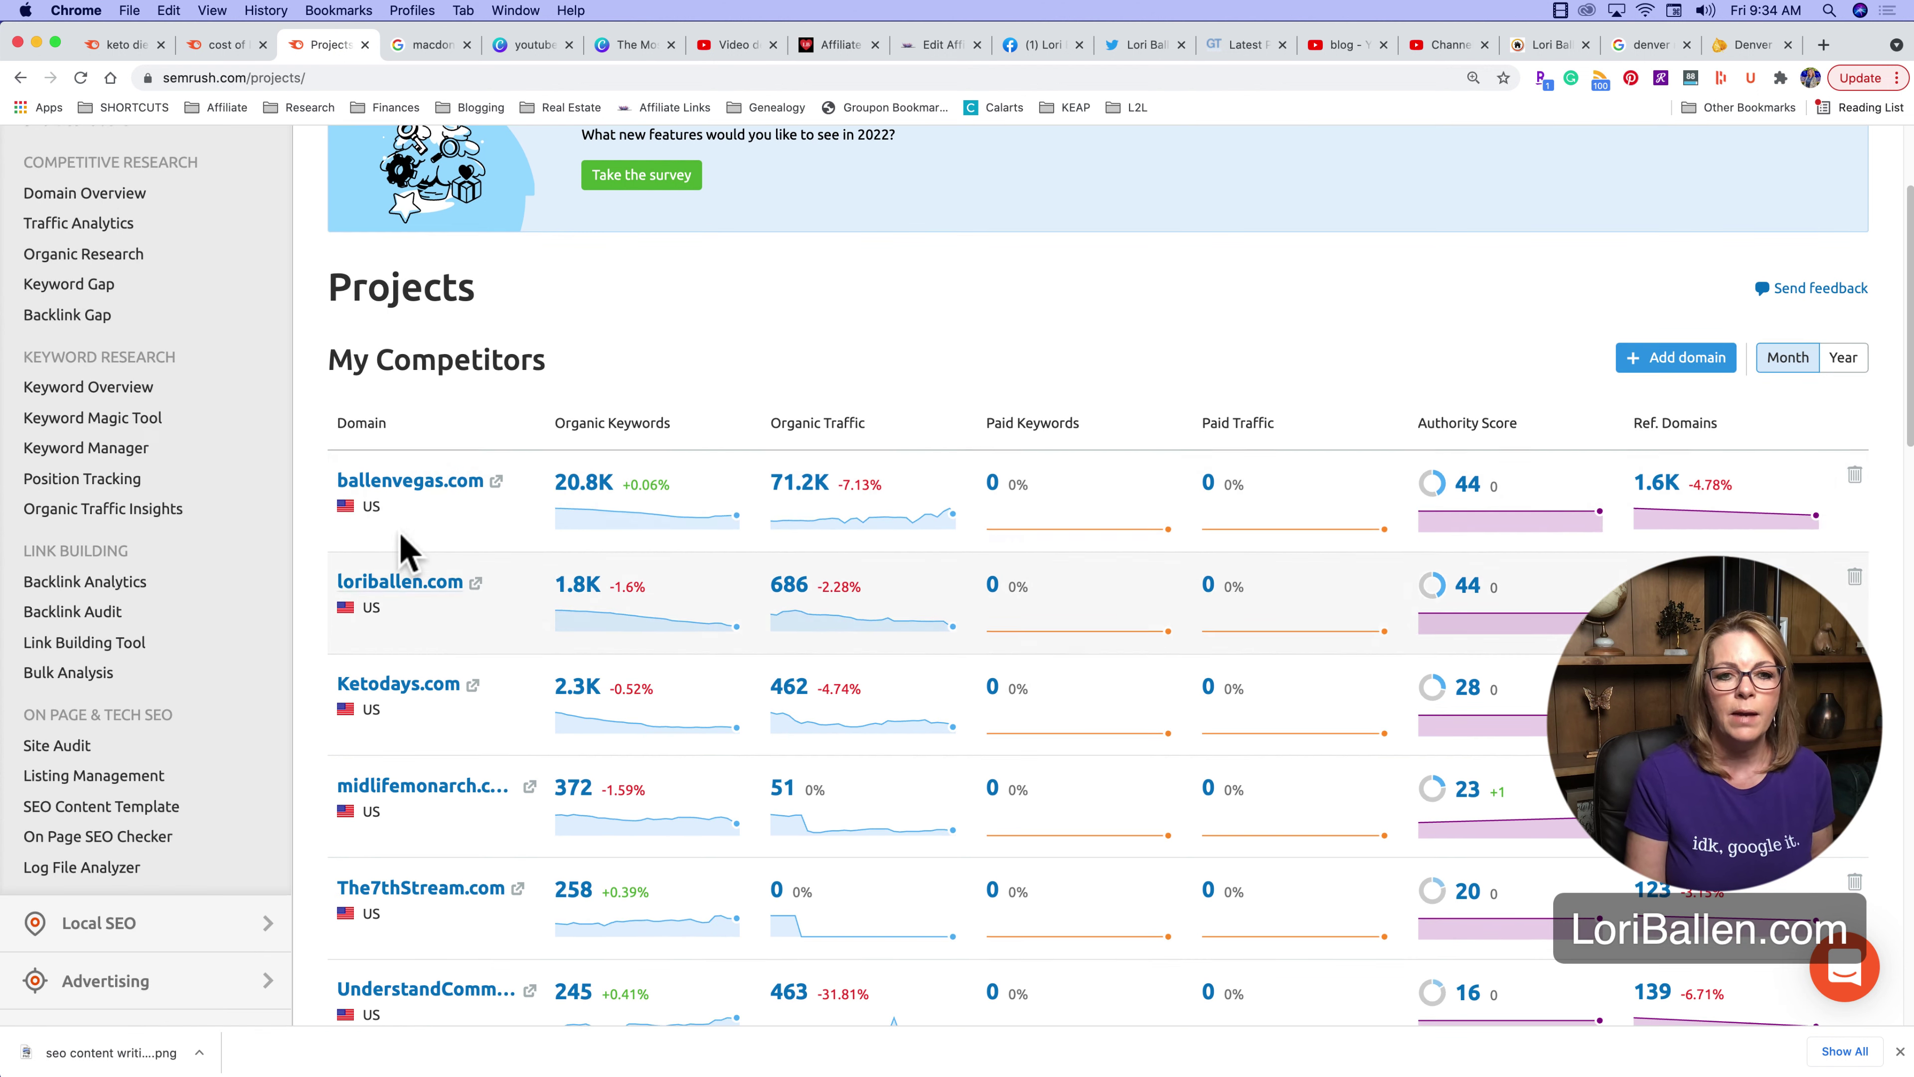
{"action": "left_click", "coordinate": [406, 490]}
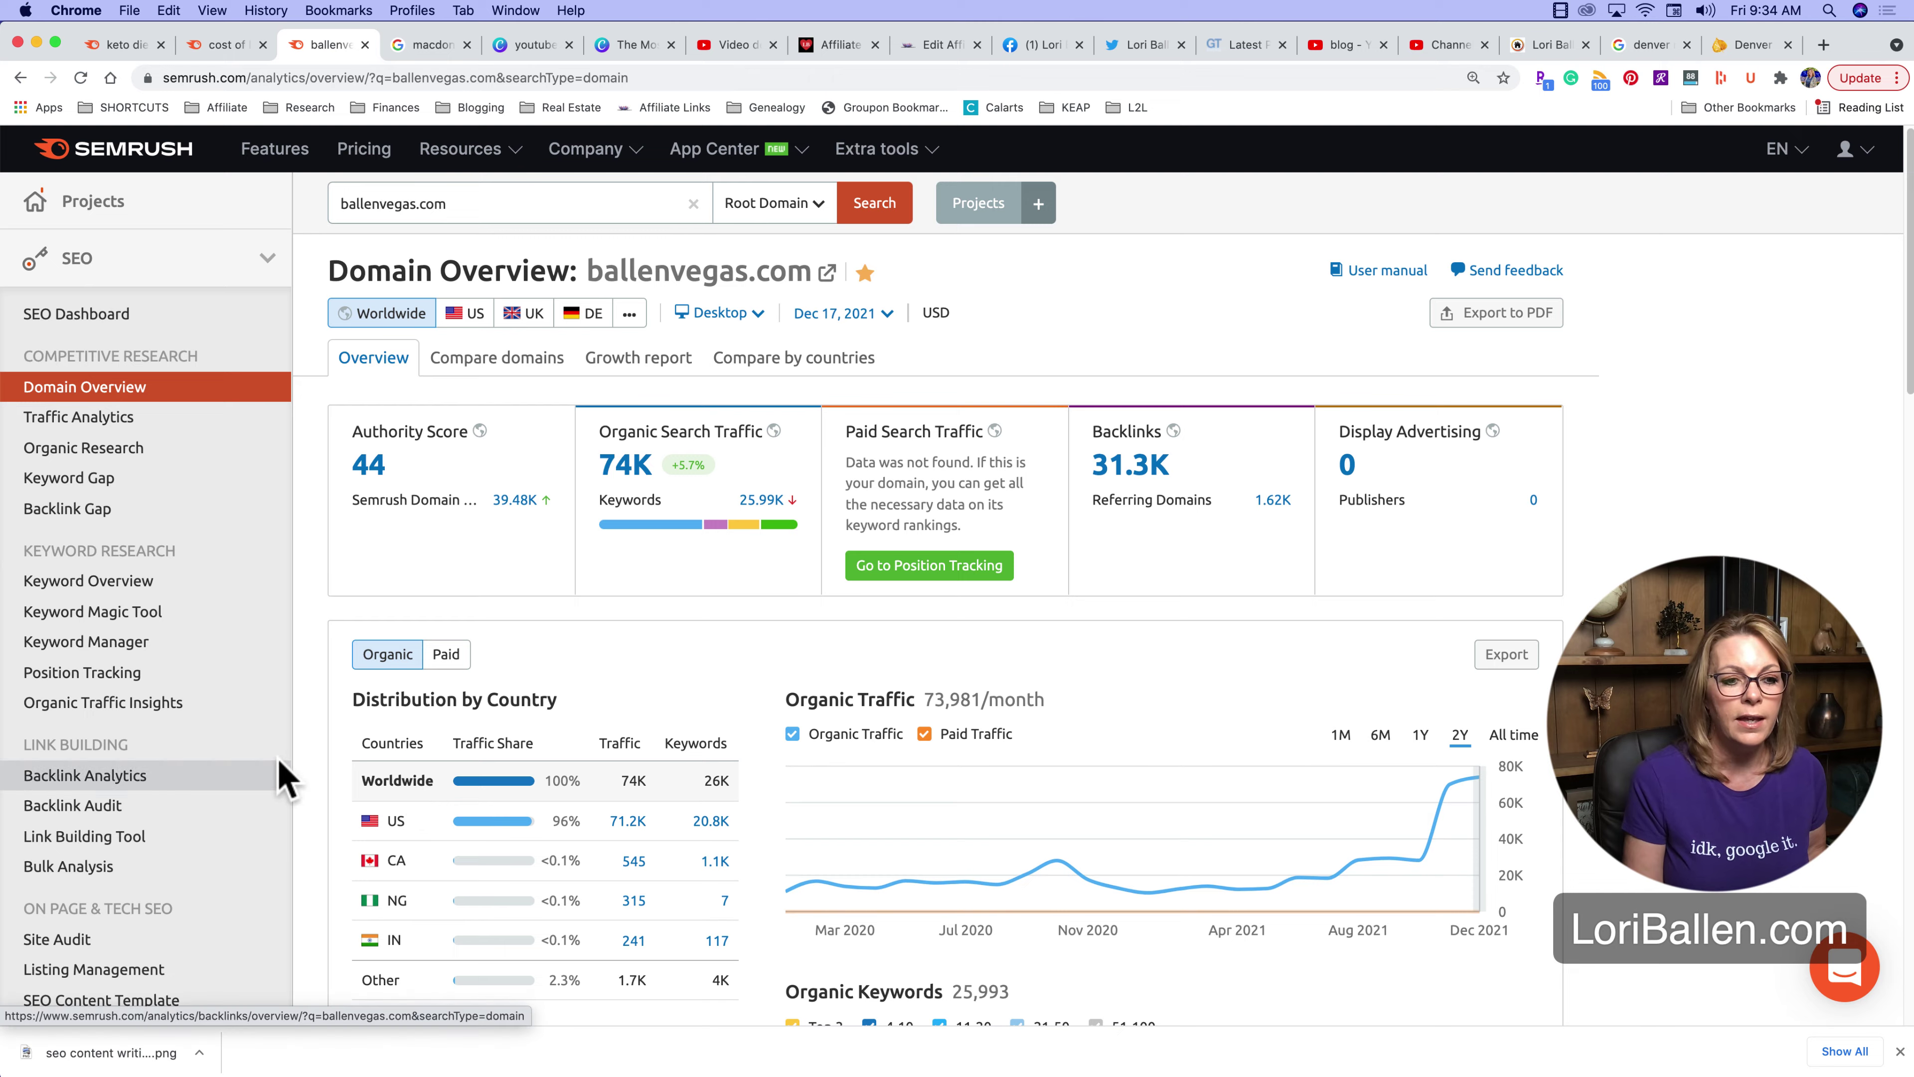
Open Site Audit and select the Ballen Vegas project to show its audit overview
{"action": "scroll", "coordinate": [268, 769], "scroll_direction": "down", "scroll_amount": 3}
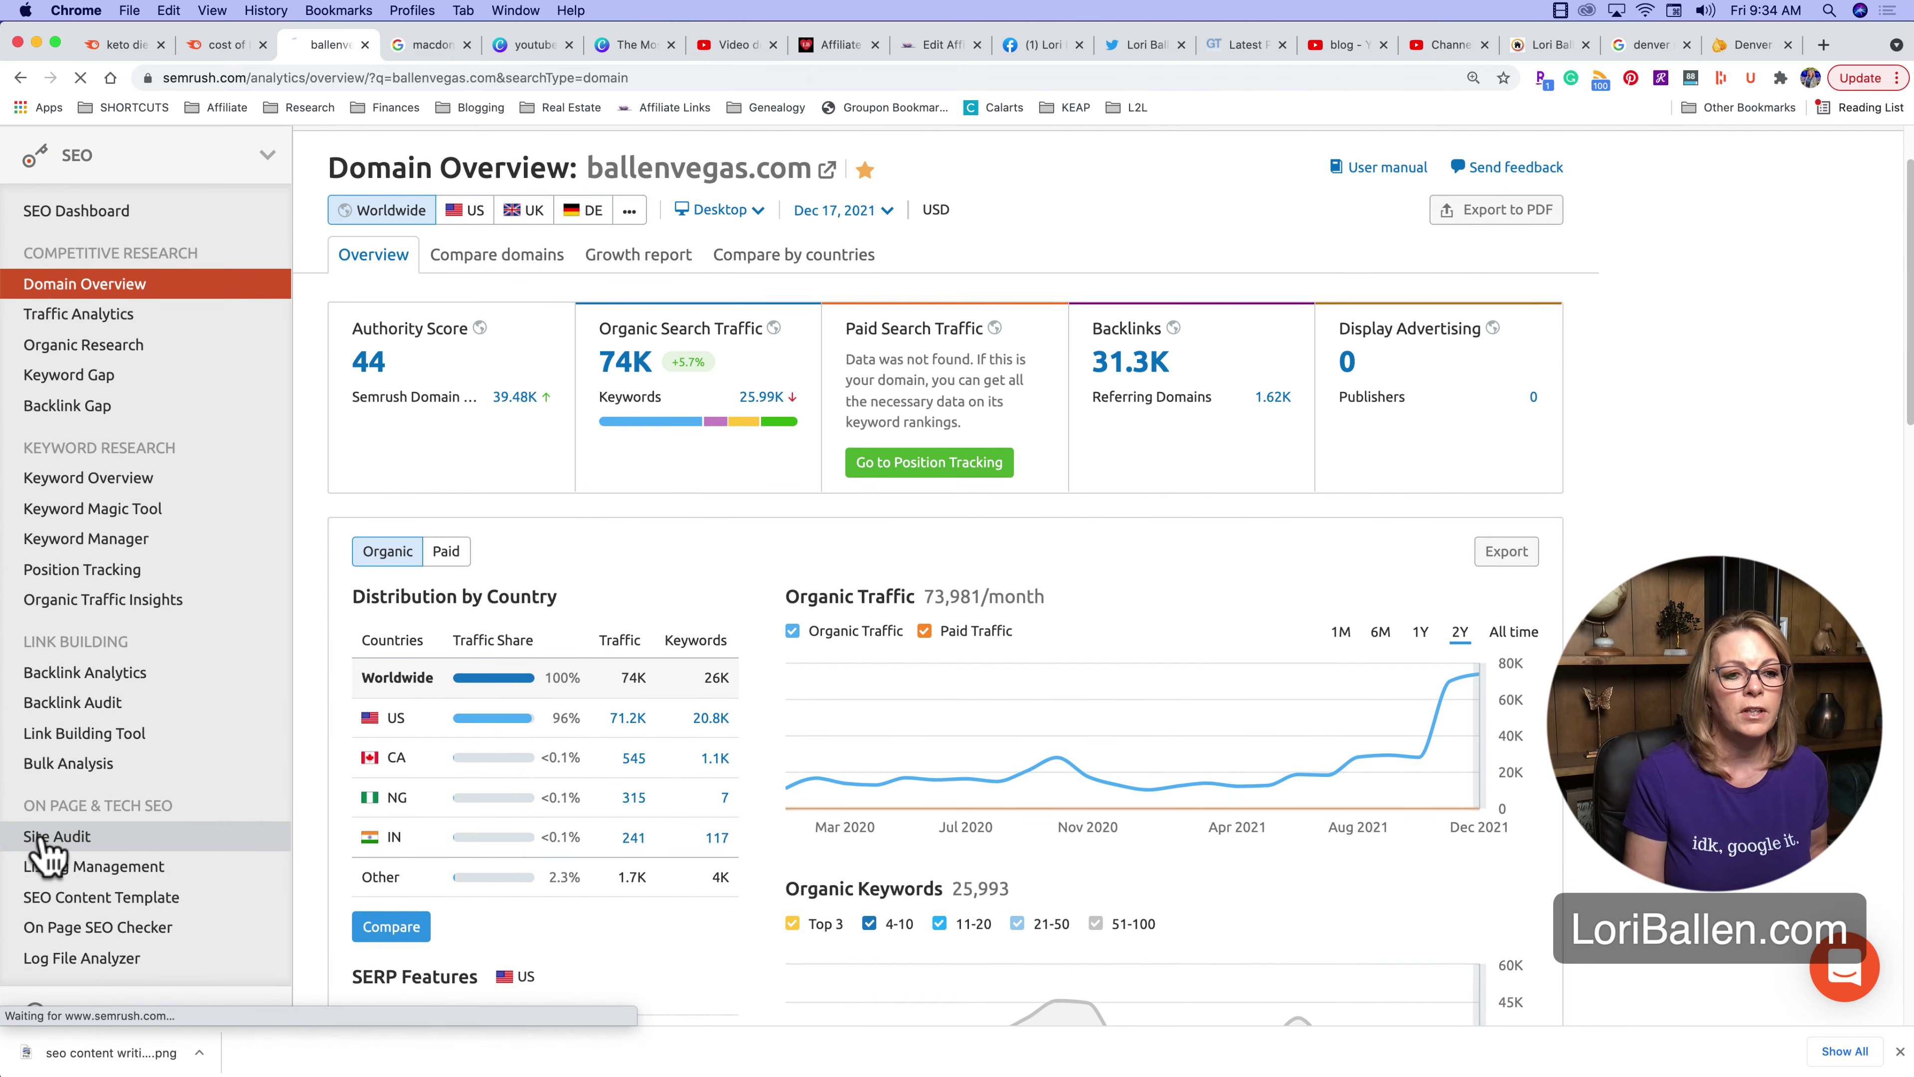
{"action": "left_click", "coordinate": [42, 837]}
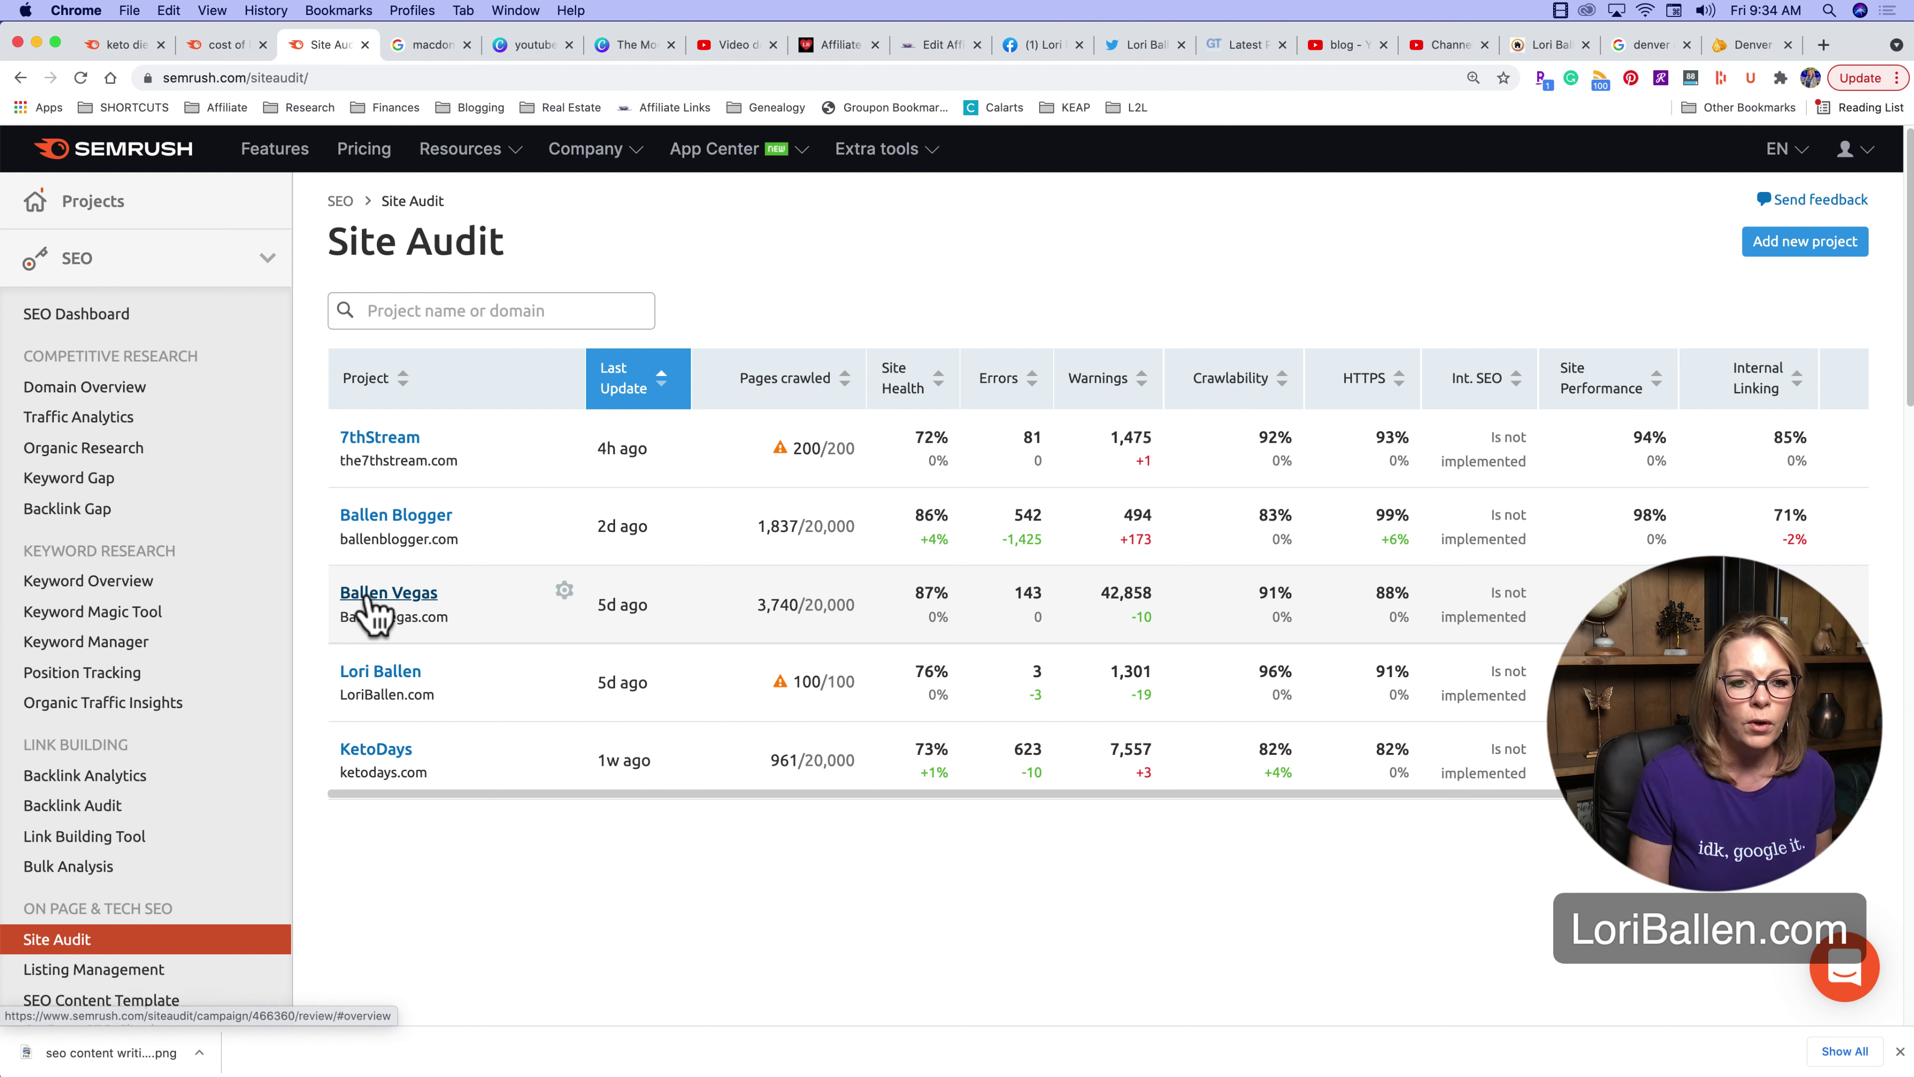
{"action": "left_click", "coordinate": [386, 596]}
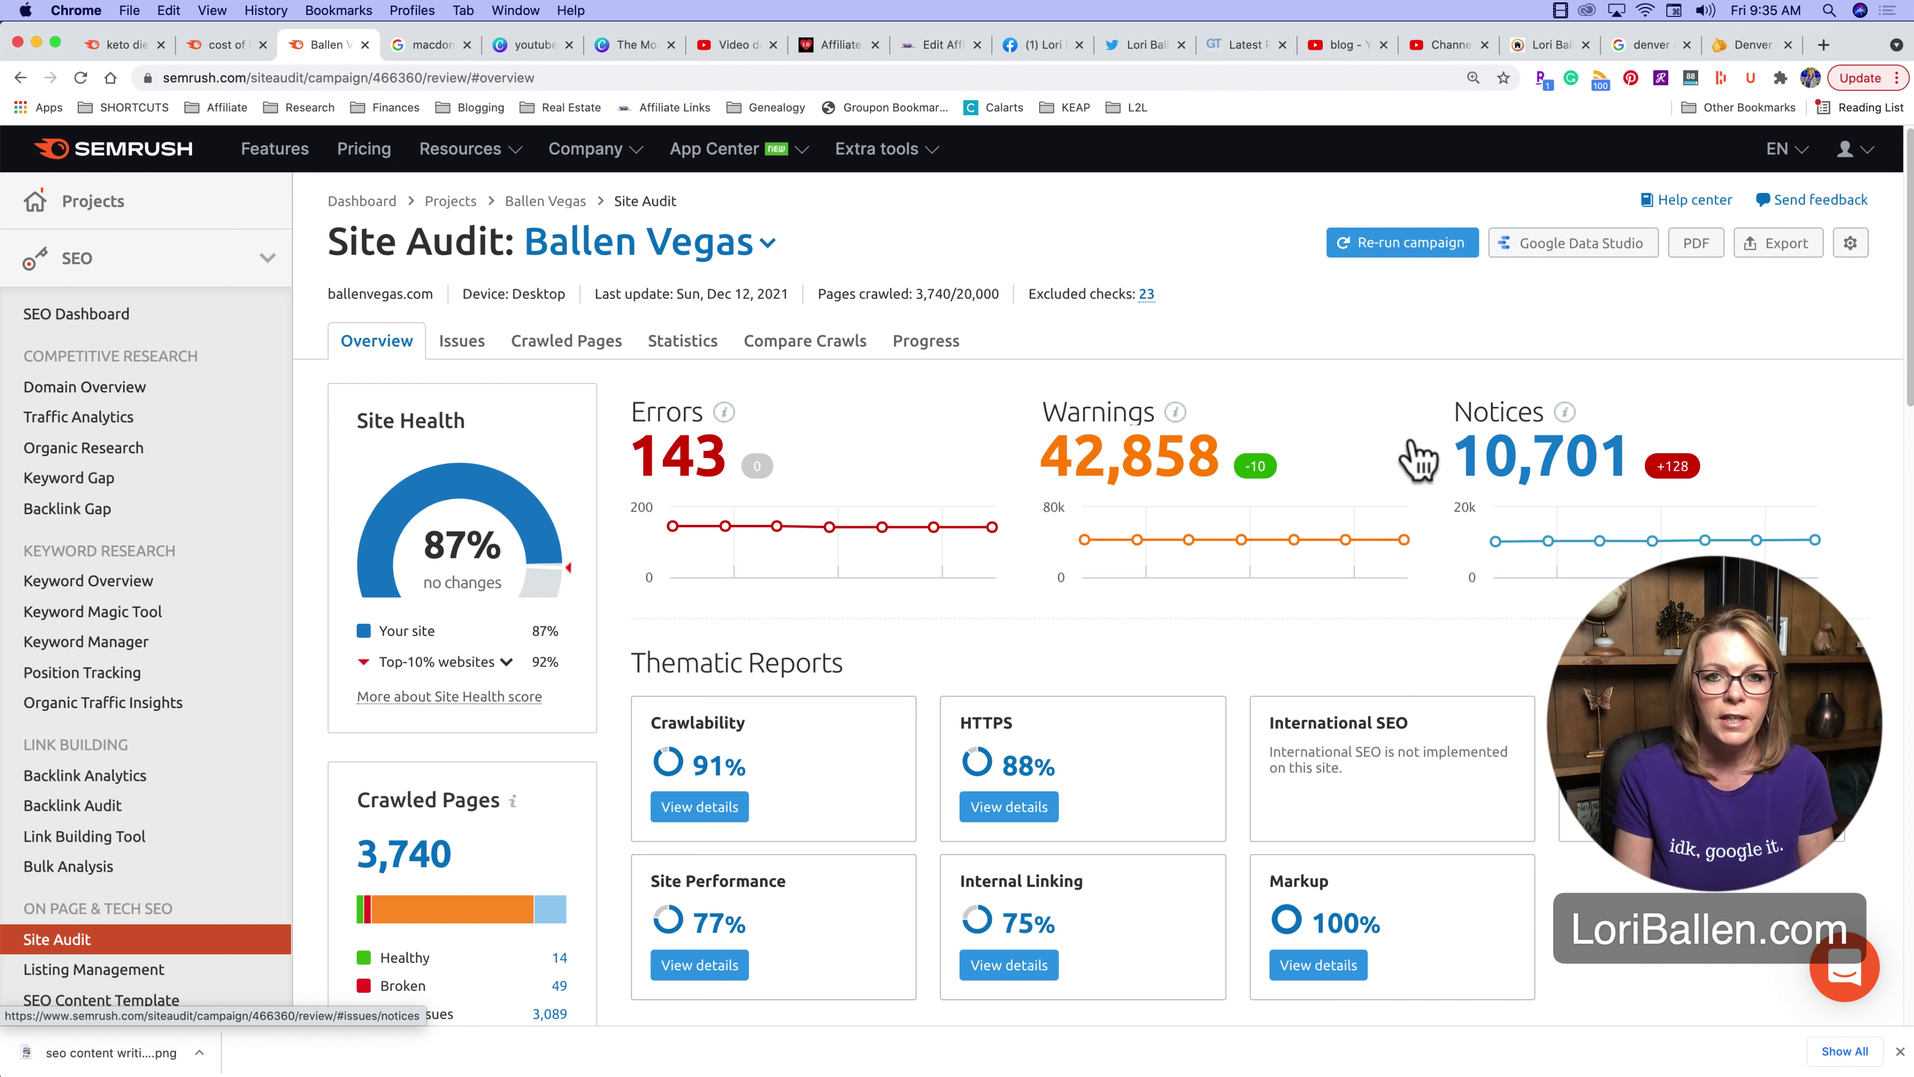
From the crawled pages summary of the Ballen Vegas audit, list the broken pages and look through their URLs
{"action": "mouse_move", "coordinate": [723, 528]}
{"action": "scroll", "coordinate": [482, 568], "scroll_direction": "down", "scroll_amount": 3}
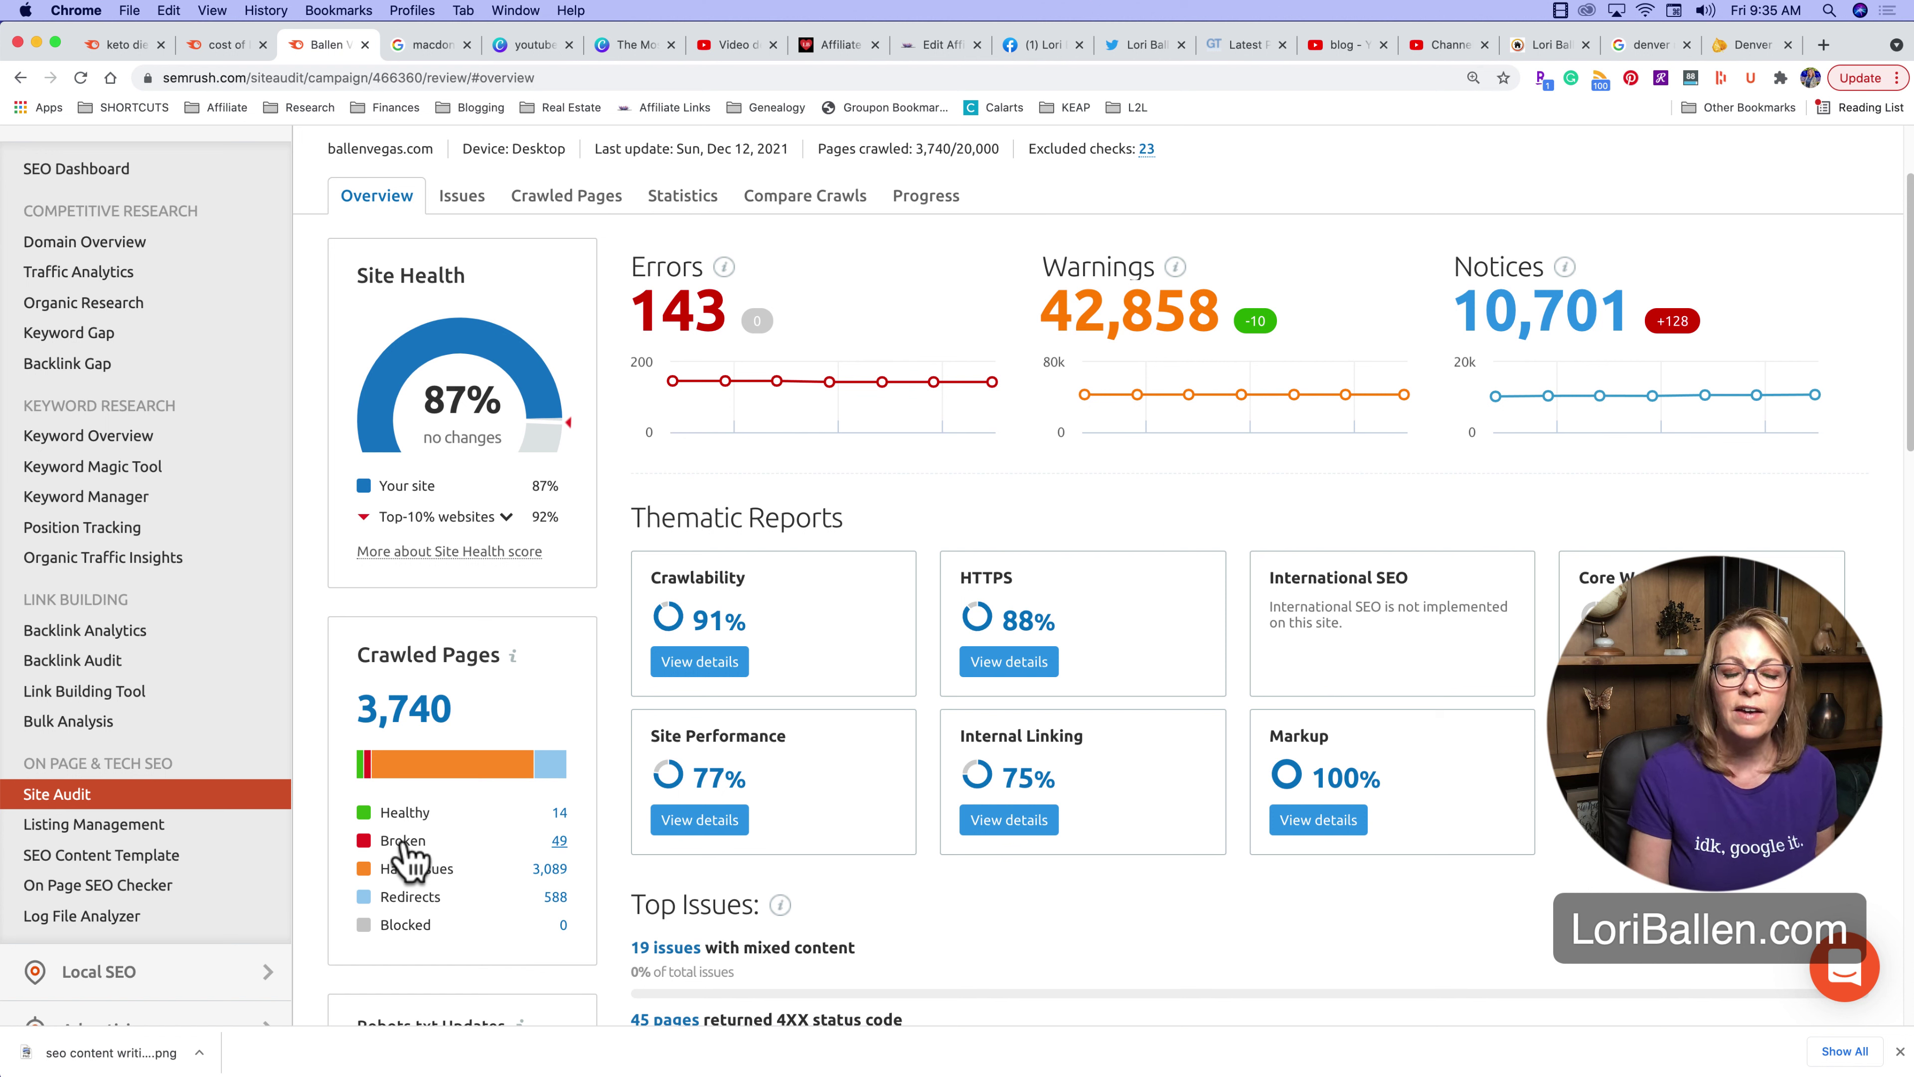
{"action": "left_click", "coordinate": [552, 867]}
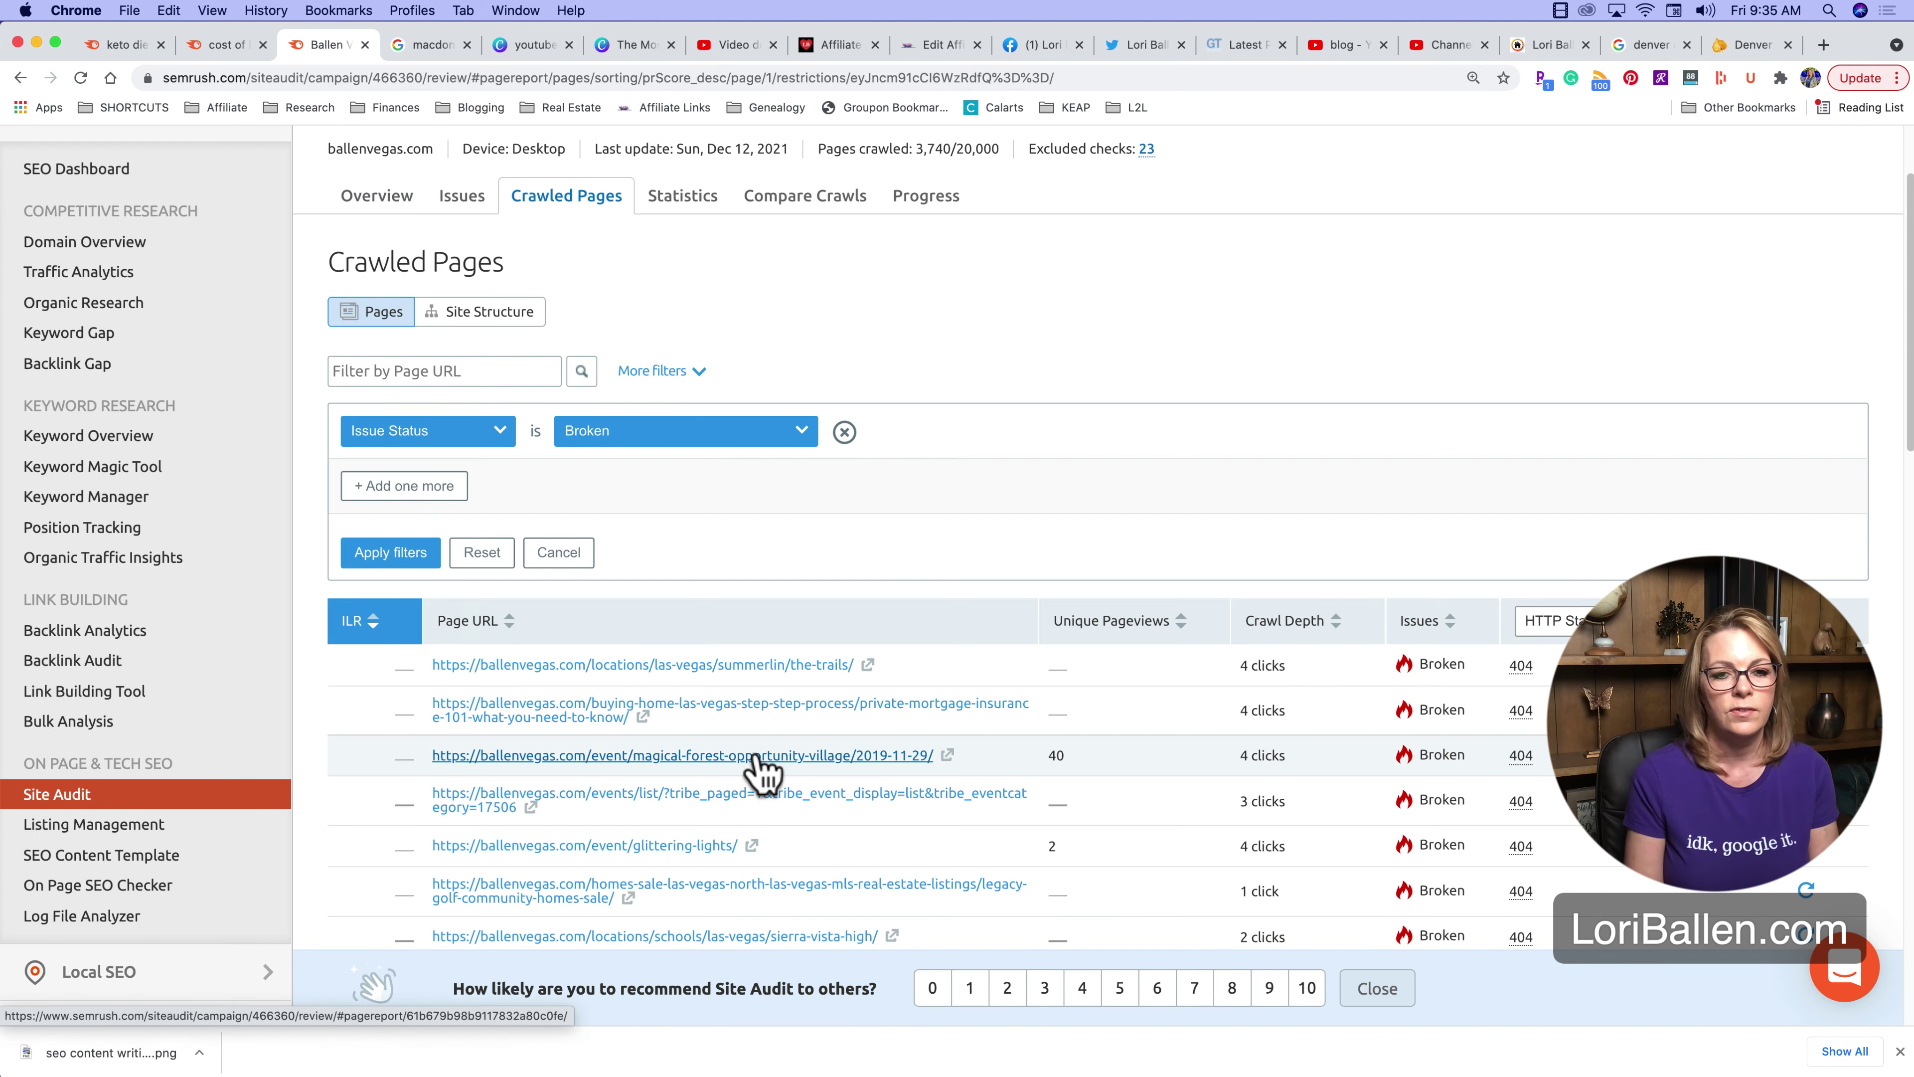
{"action": "scroll", "coordinate": [806, 738], "scroll_direction": "down", "scroll_amount": 1}
{"action": "scroll", "coordinate": [807, 747], "scroll_direction": "down", "scroll_amount": 5}
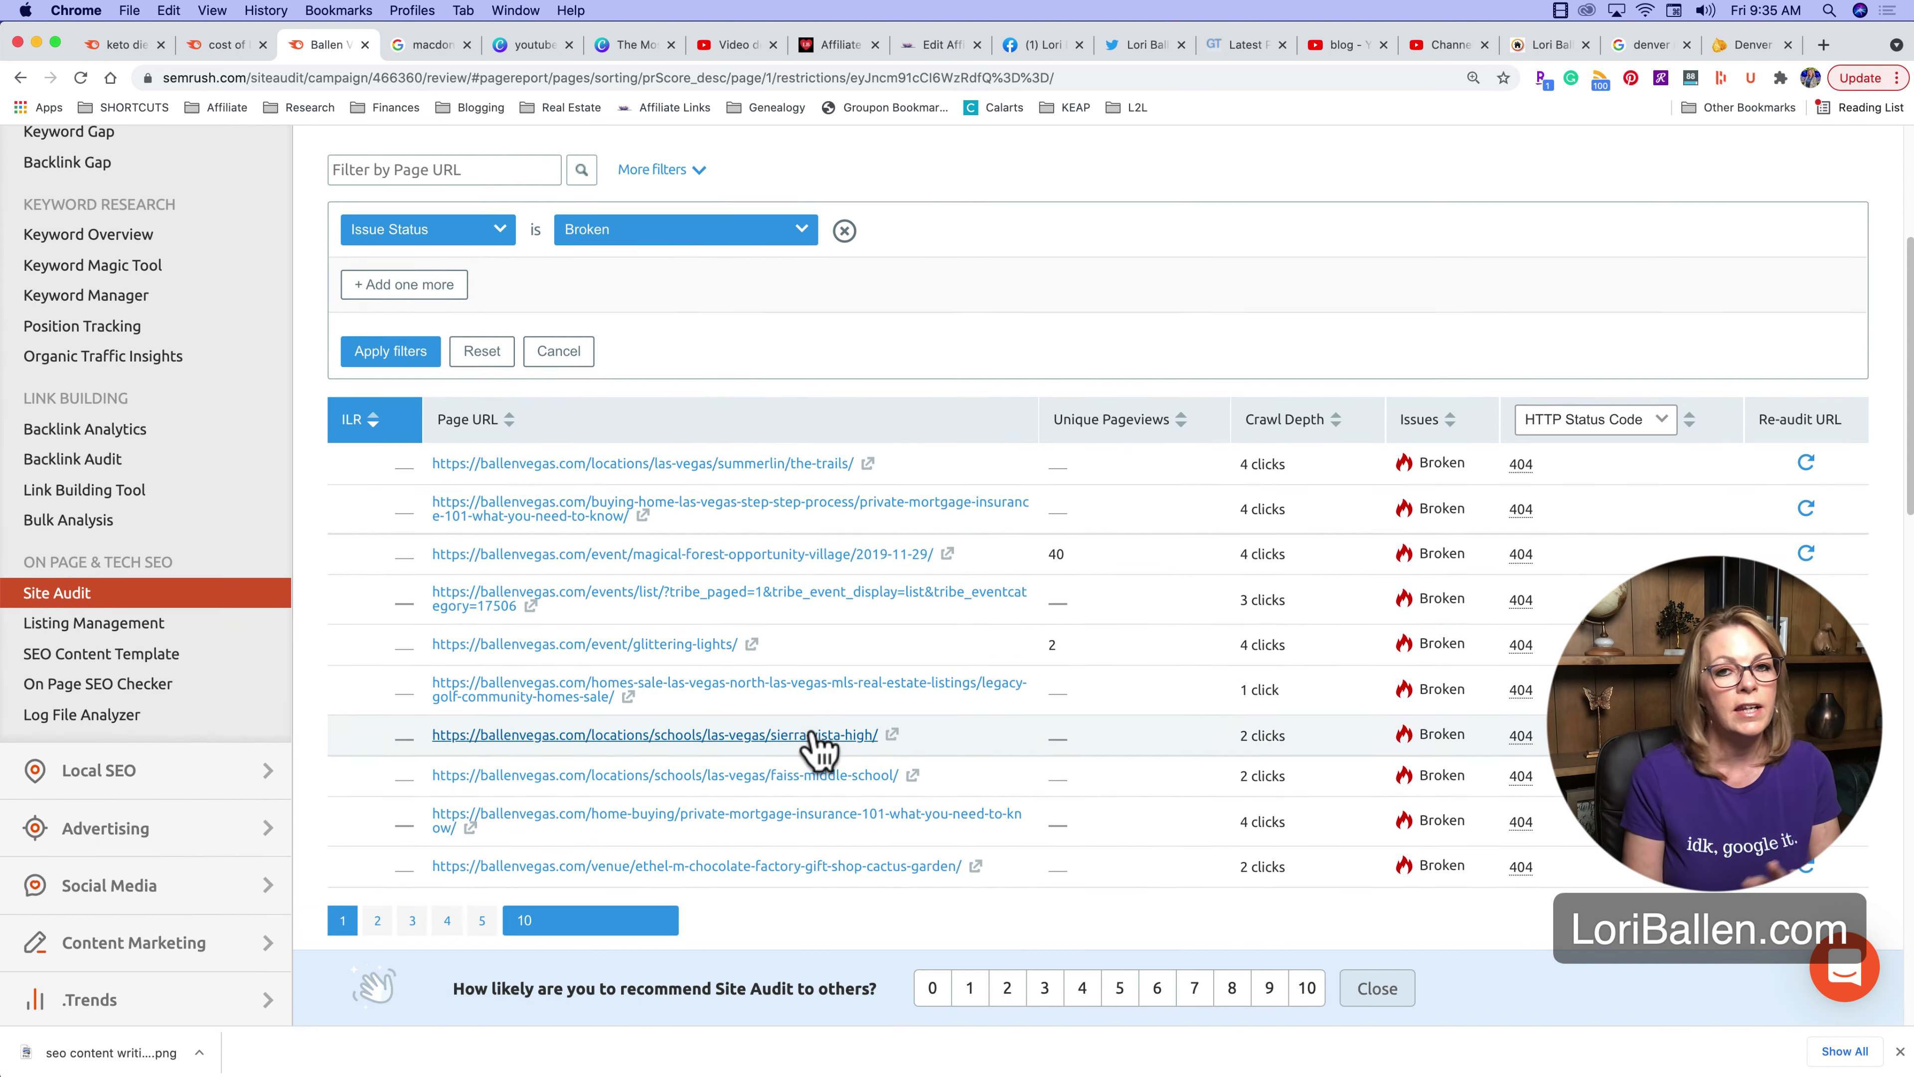
{"action": "scroll", "coordinate": [543, 445], "scroll_direction": "up", "scroll_amount": 1}
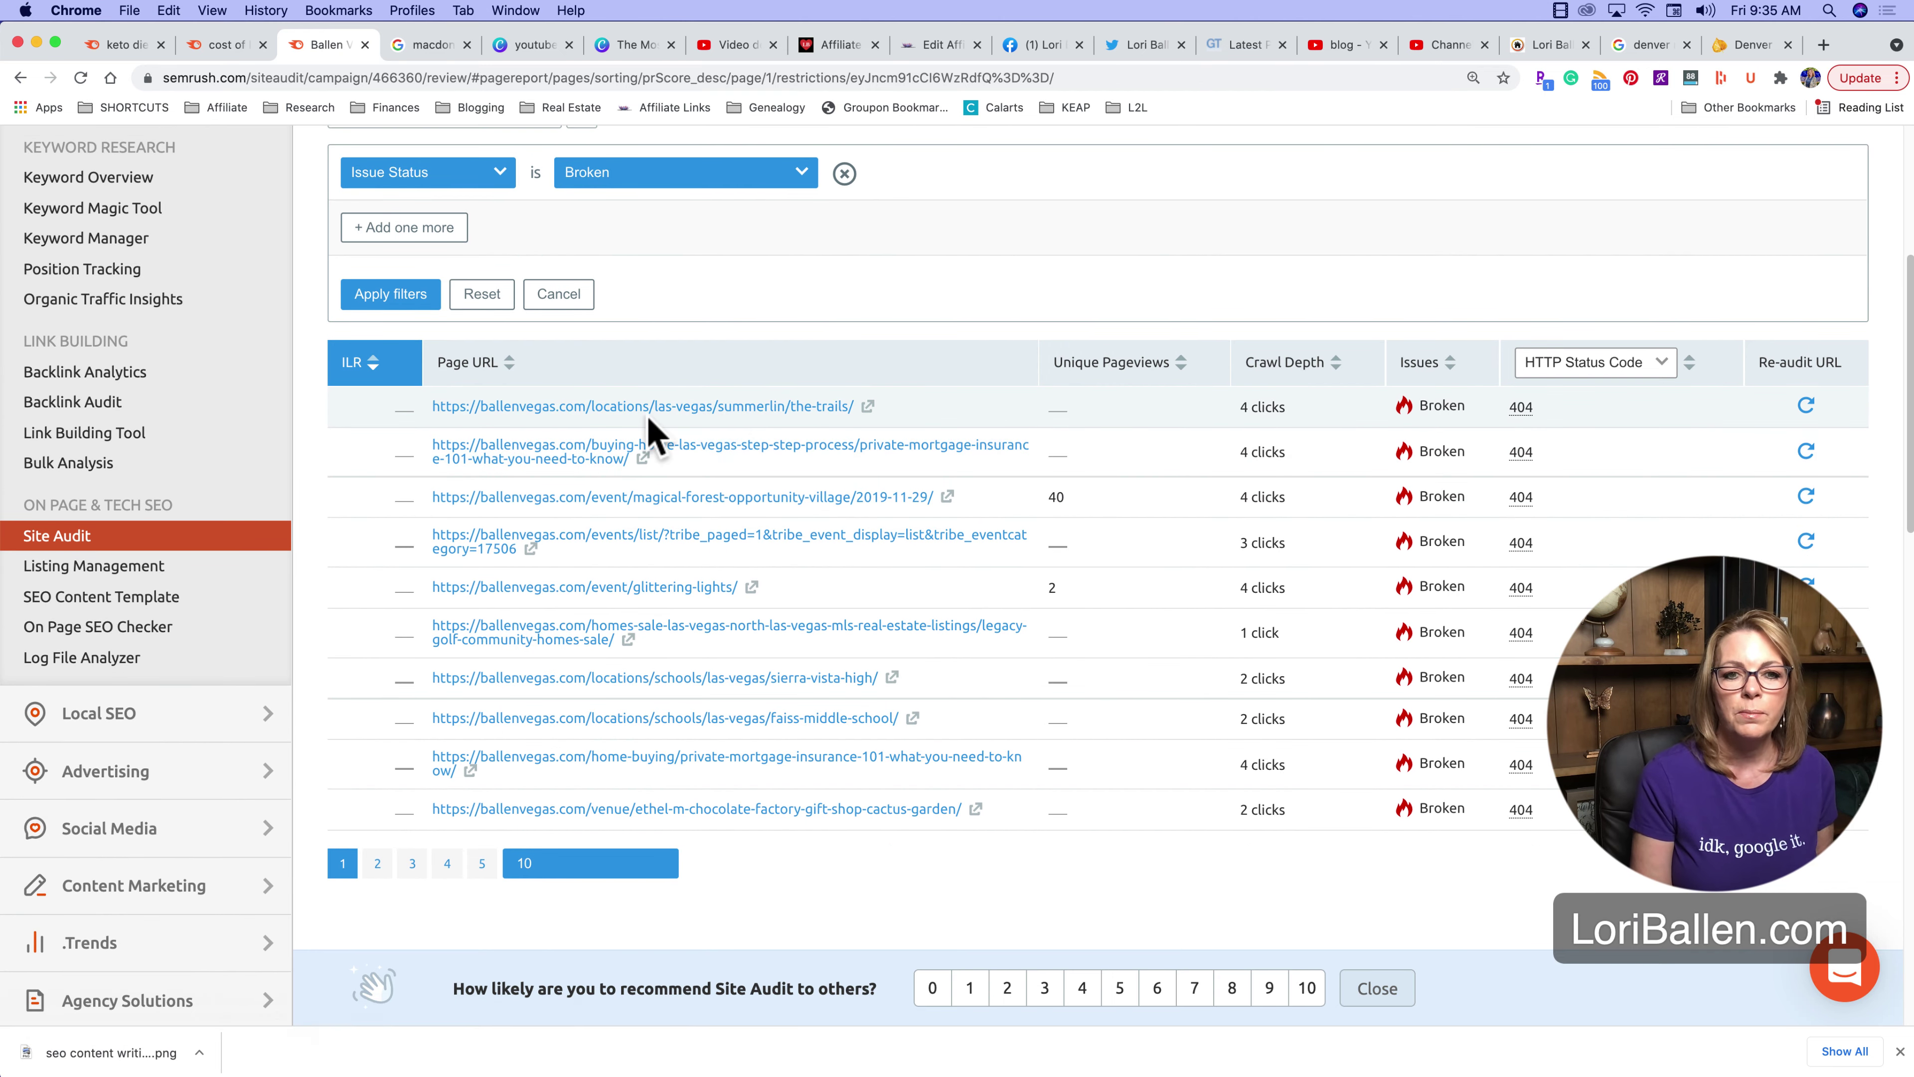
Check the broken summerlin/the-trails page on the live site, and return to the audit to review the other broken URLs
{"action": "left_click", "coordinate": [869, 408]}
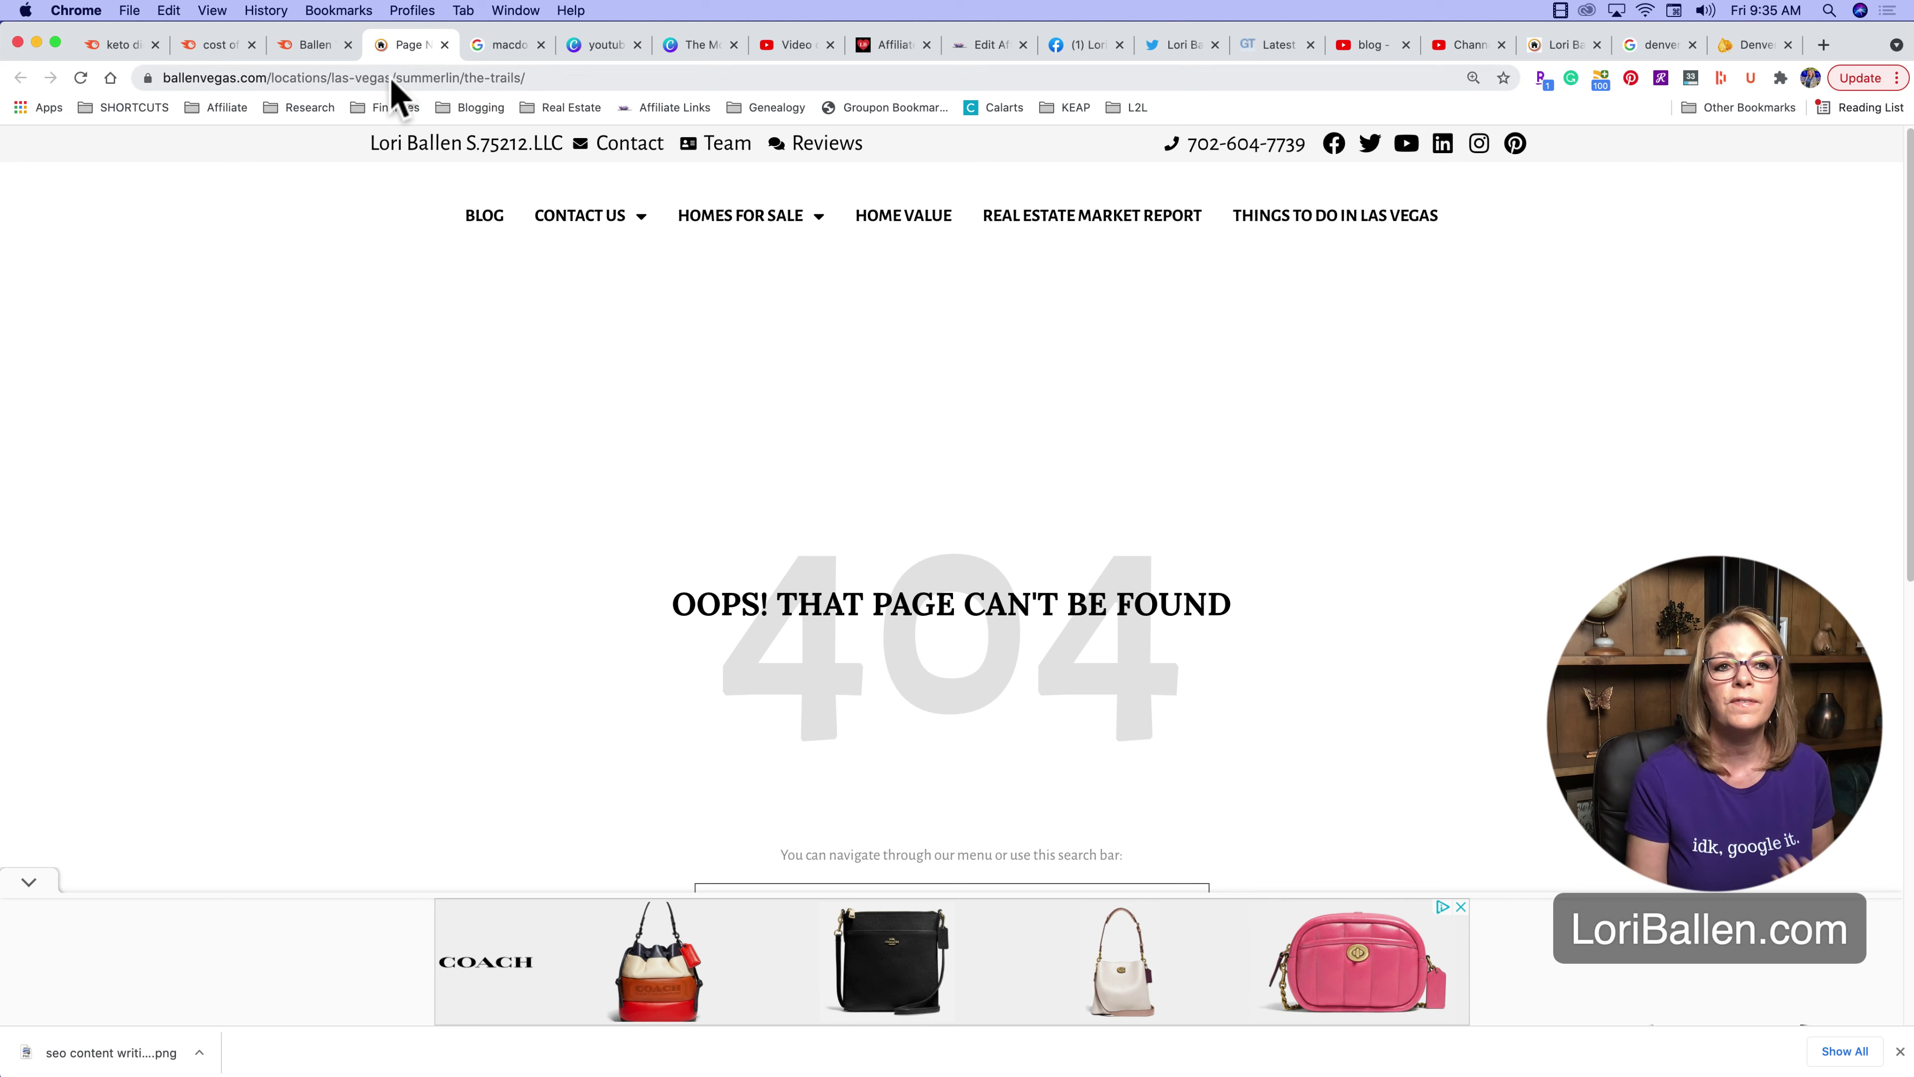
{"action": "left_click", "coordinate": [329, 51]}
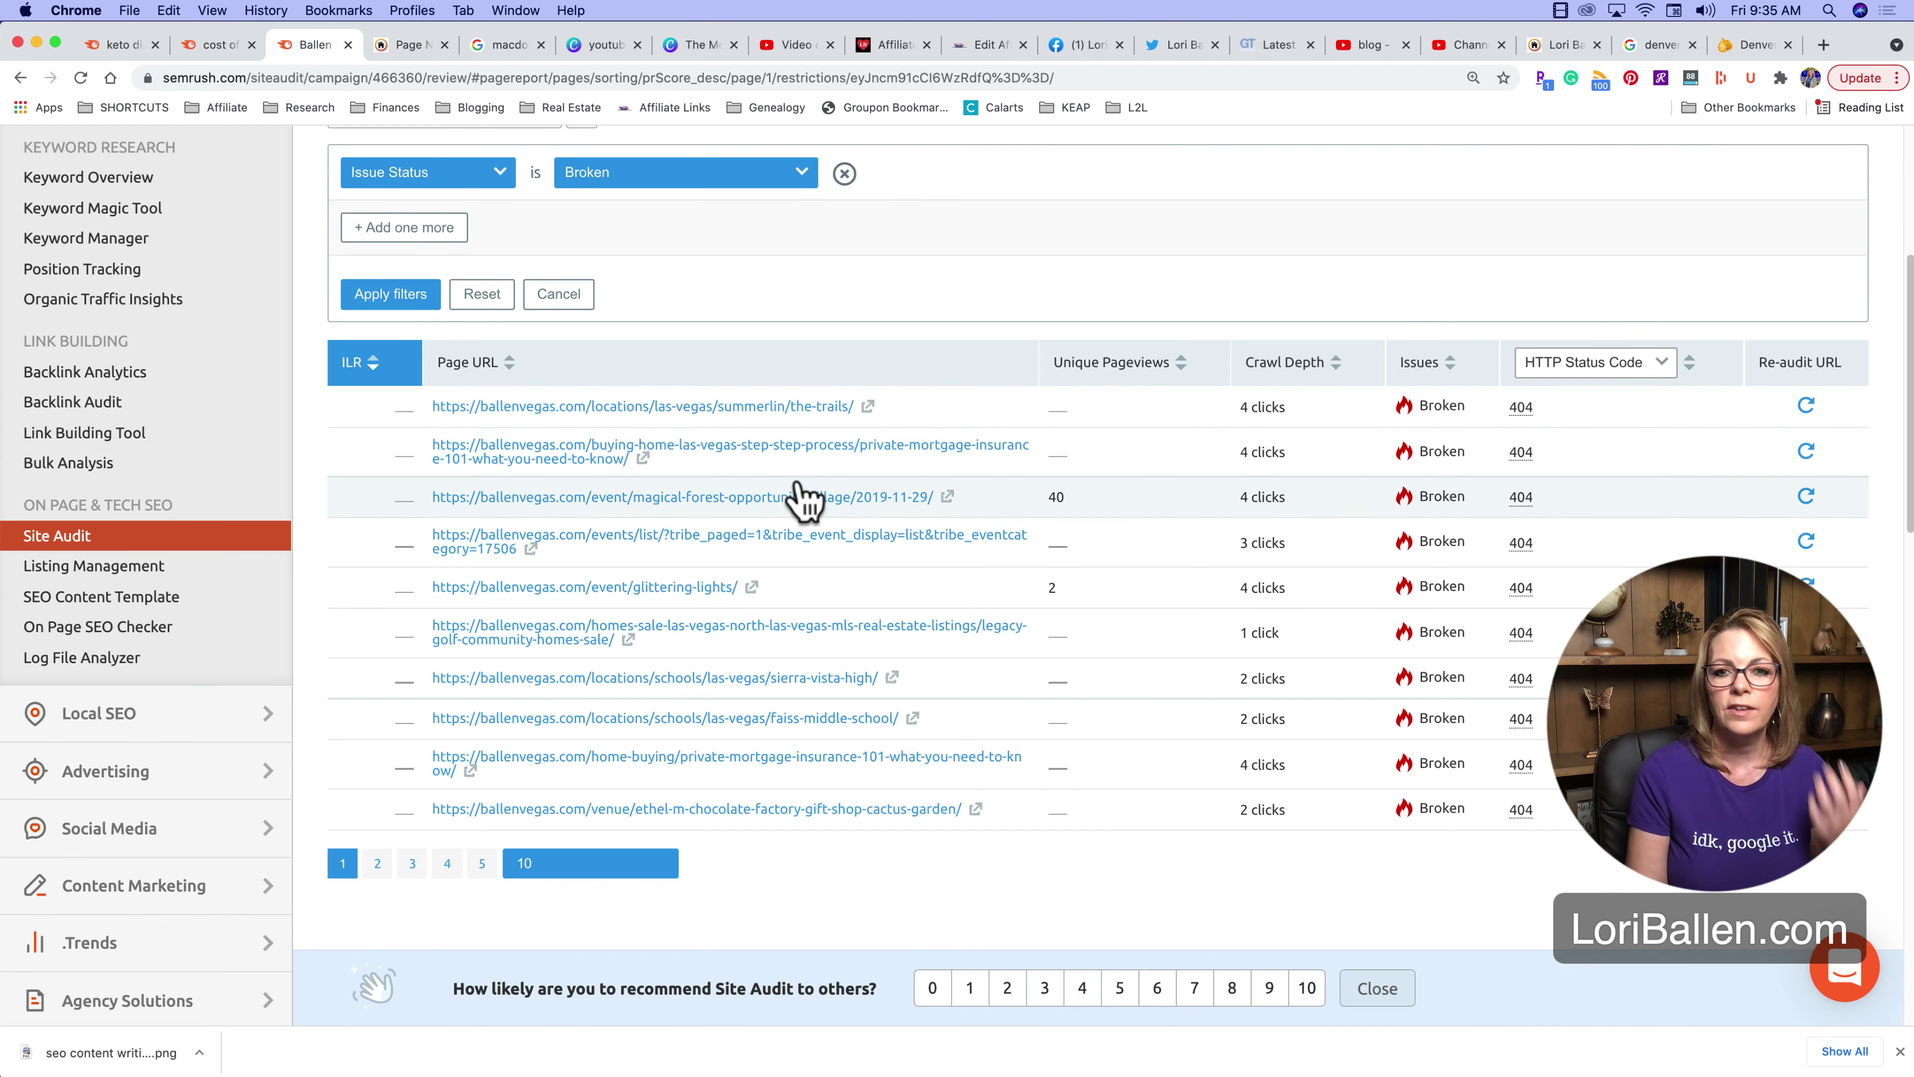
{"action": "scroll", "coordinate": [761, 464], "scroll_direction": "down", "scroll_amount": 1}
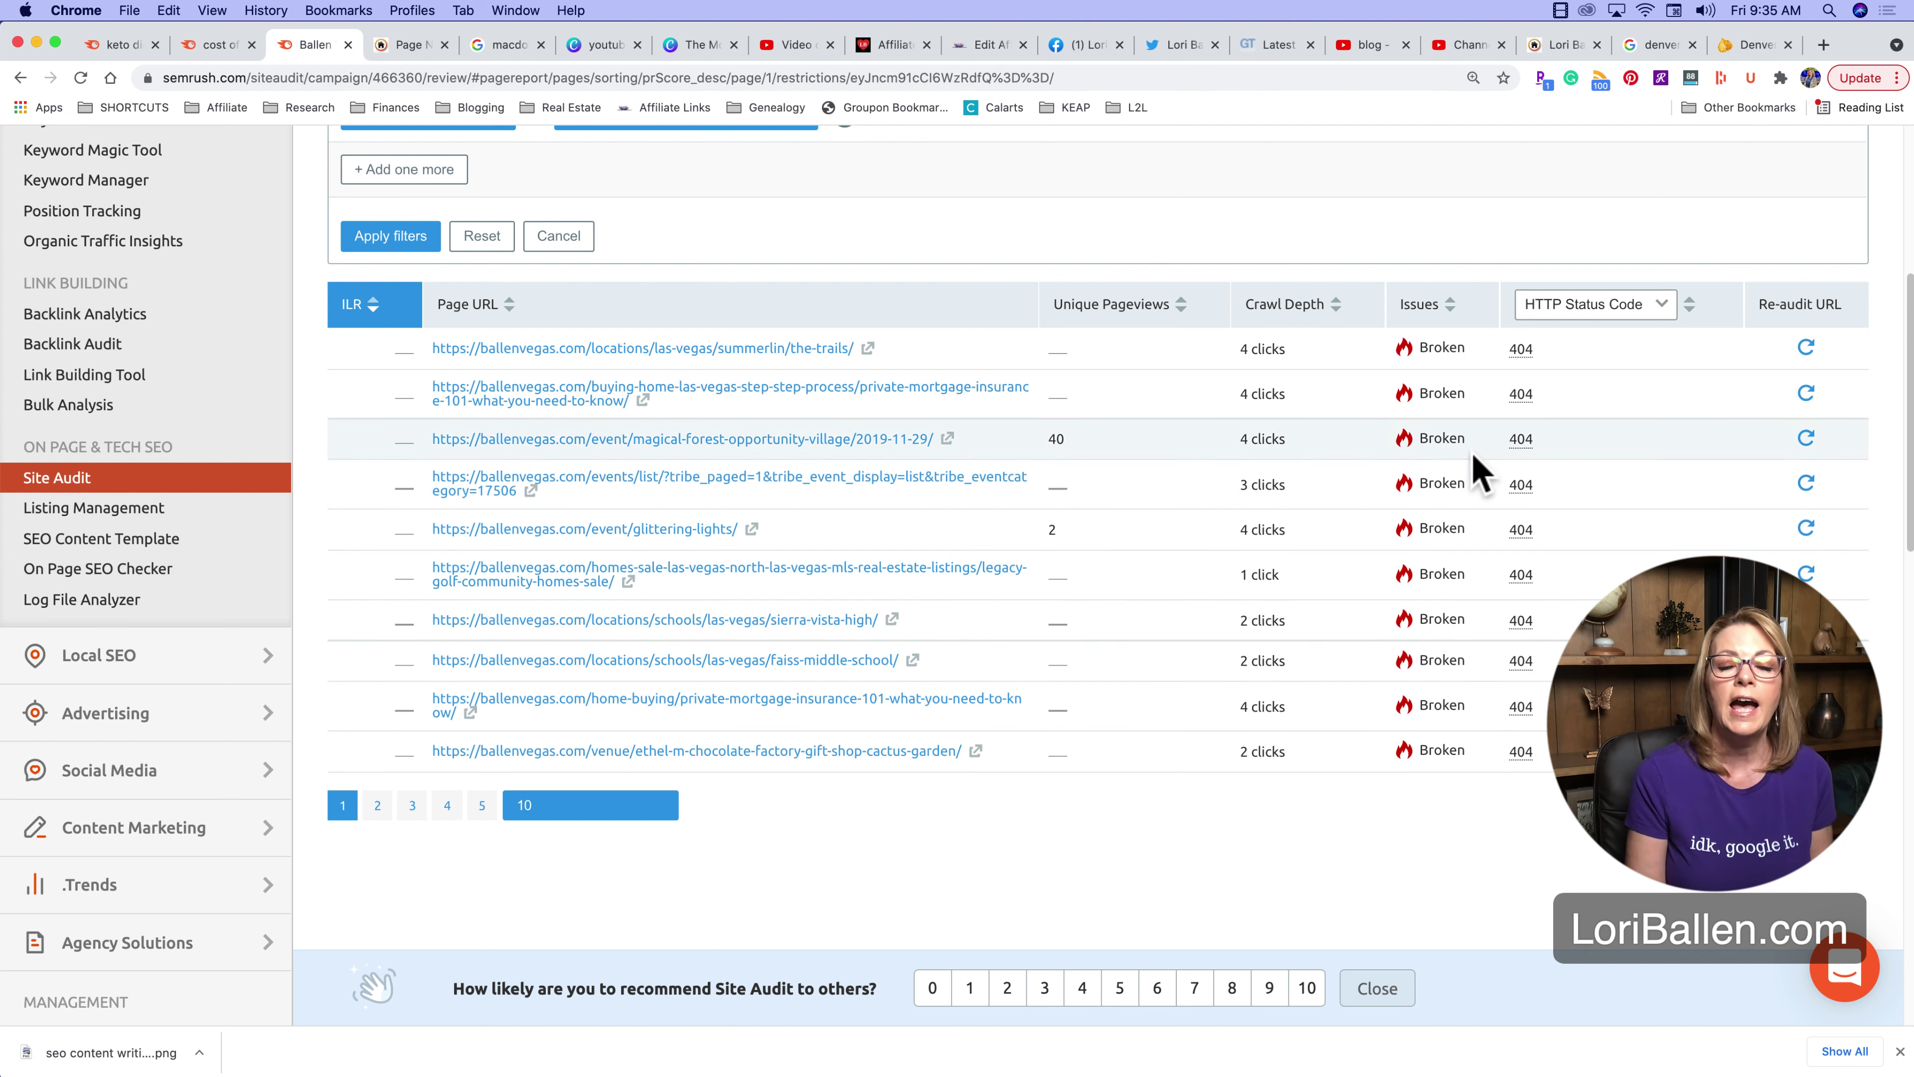
{"action": "scroll", "coordinate": [1107, 630], "scroll_direction": "up", "scroll_amount": 1}
{"action": "scroll", "coordinate": [1017, 682], "scroll_direction": "up", "scroll_amount": 3}
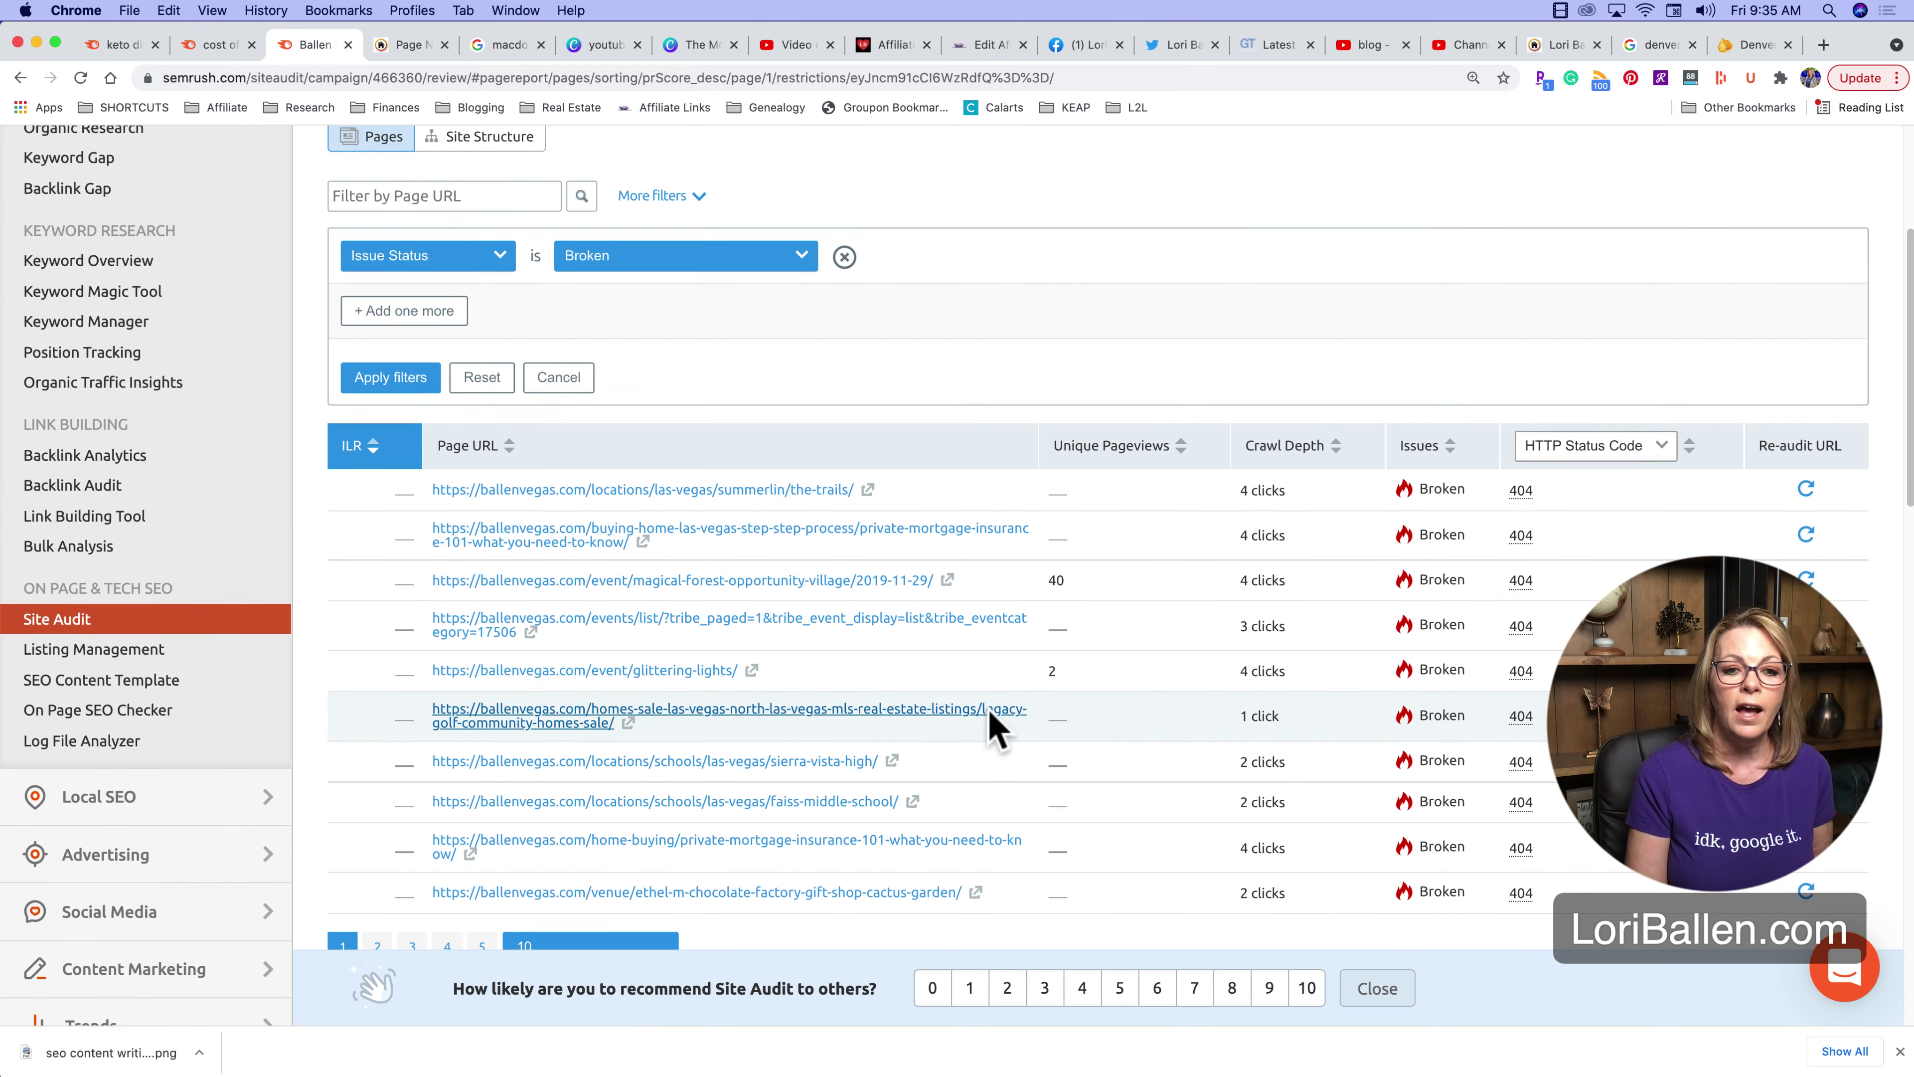
{"action": "scroll", "coordinate": [996, 727], "scroll_direction": "down", "scroll_amount": 1}
{"action": "scroll", "coordinate": [876, 561], "scroll_direction": "up", "scroll_amount": 8}
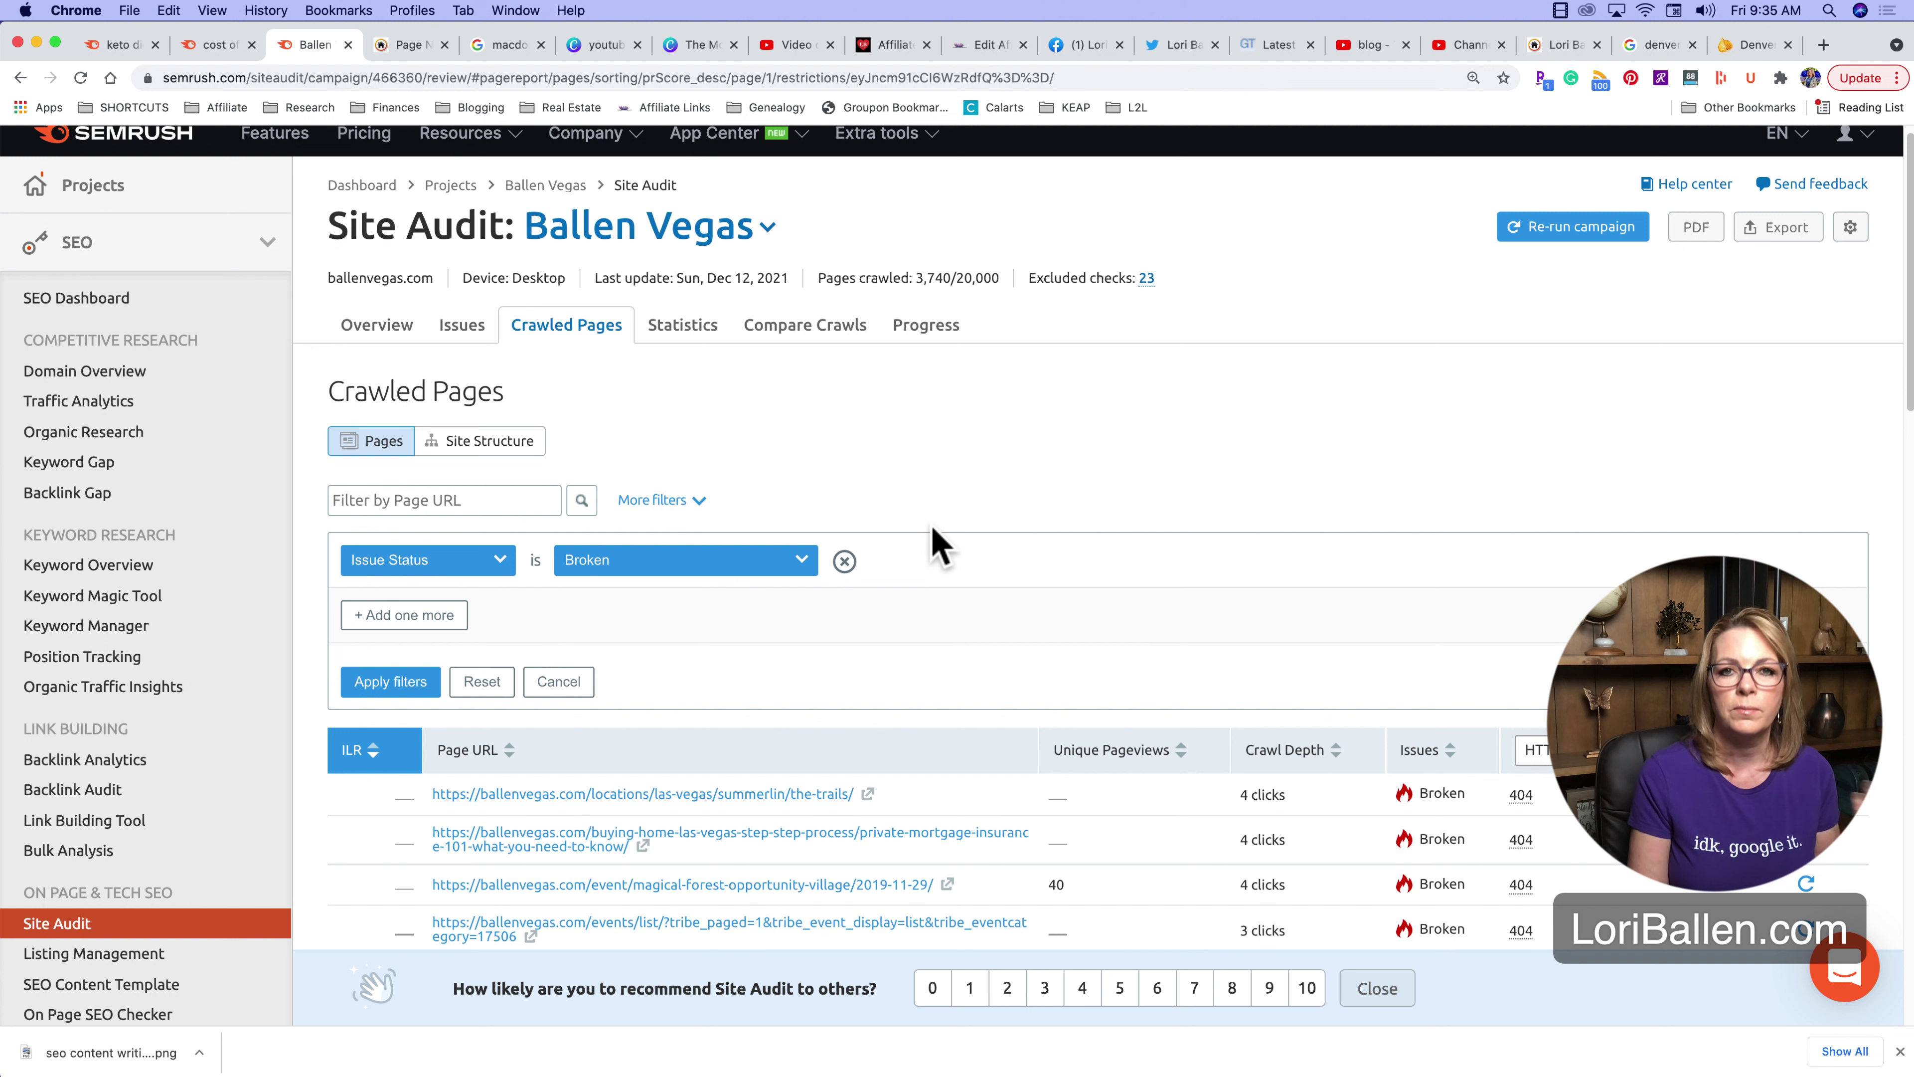
{"action": "scroll", "coordinate": [854, 406], "scroll_direction": "up", "scroll_amount": 1}
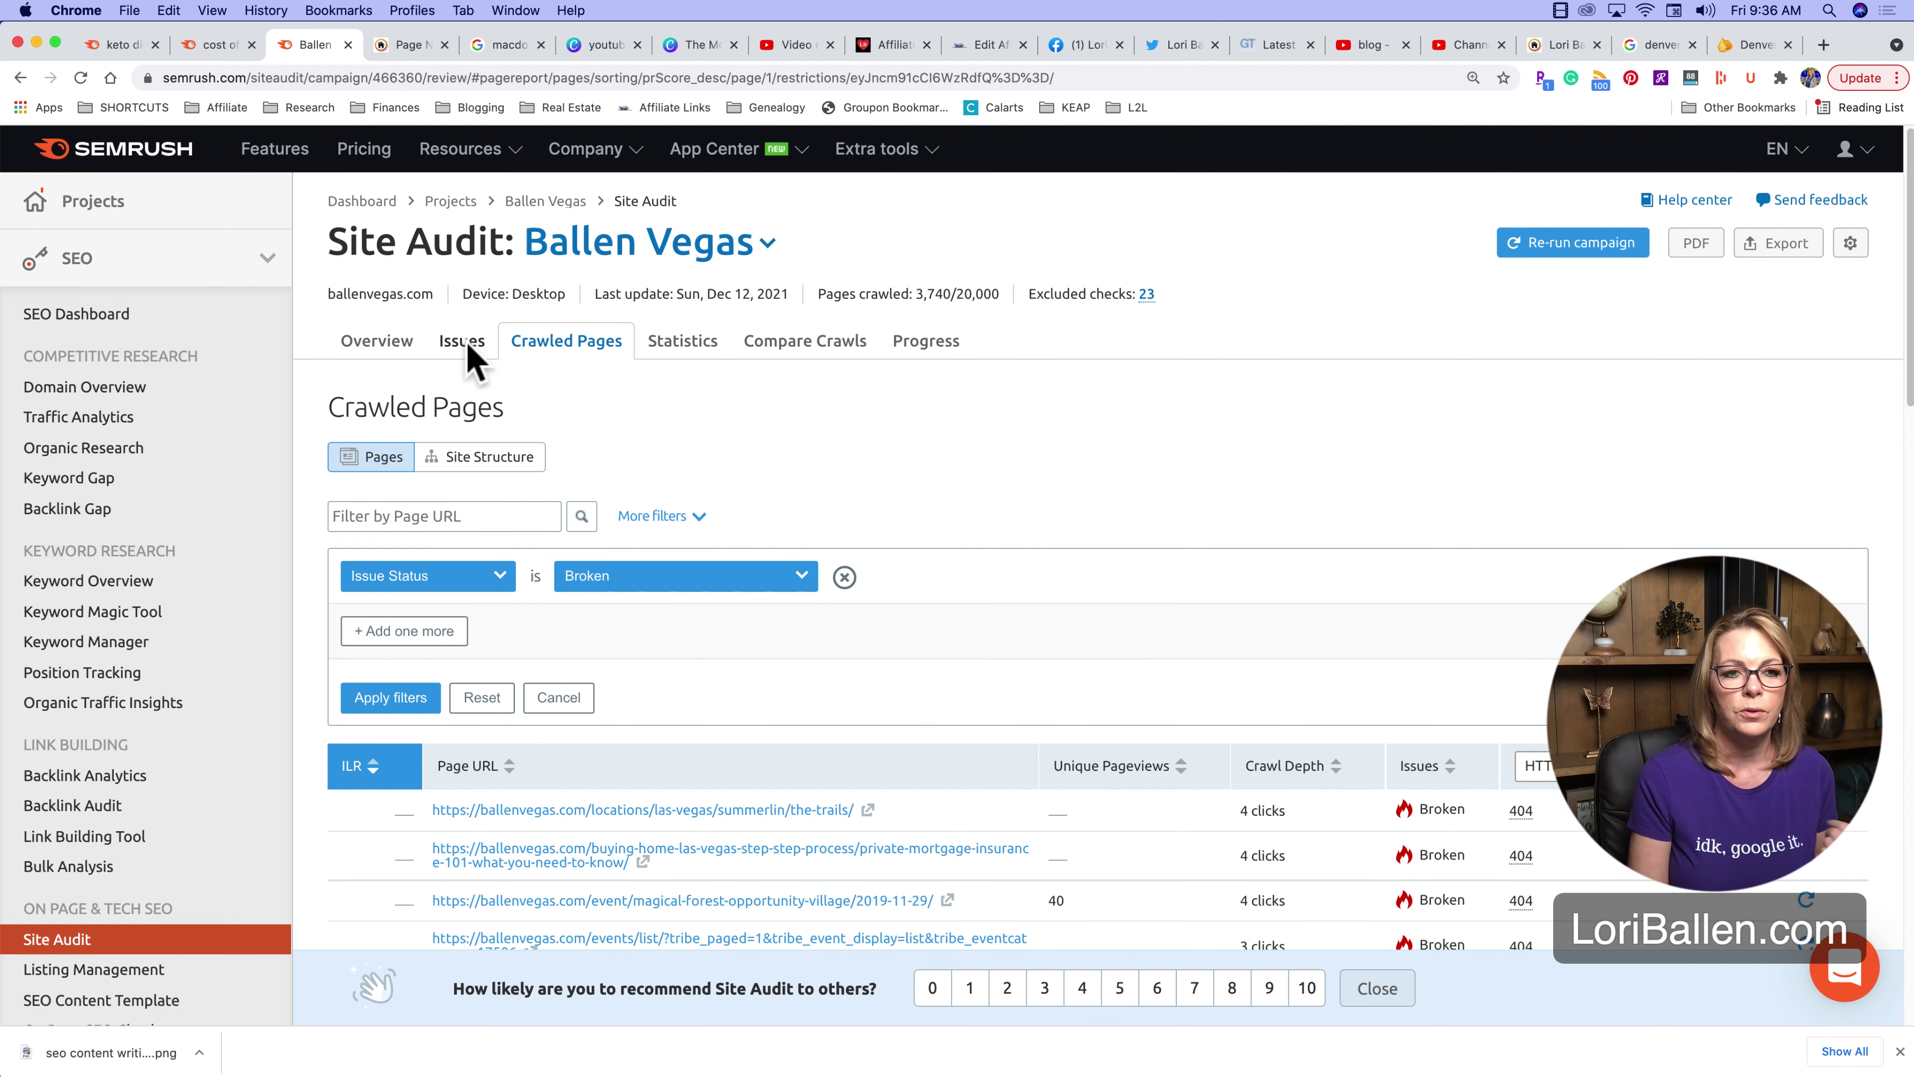
Go back to the audit overview and open the list of errors for Ballen Vegas
{"action": "left_click", "coordinate": [369, 341]}
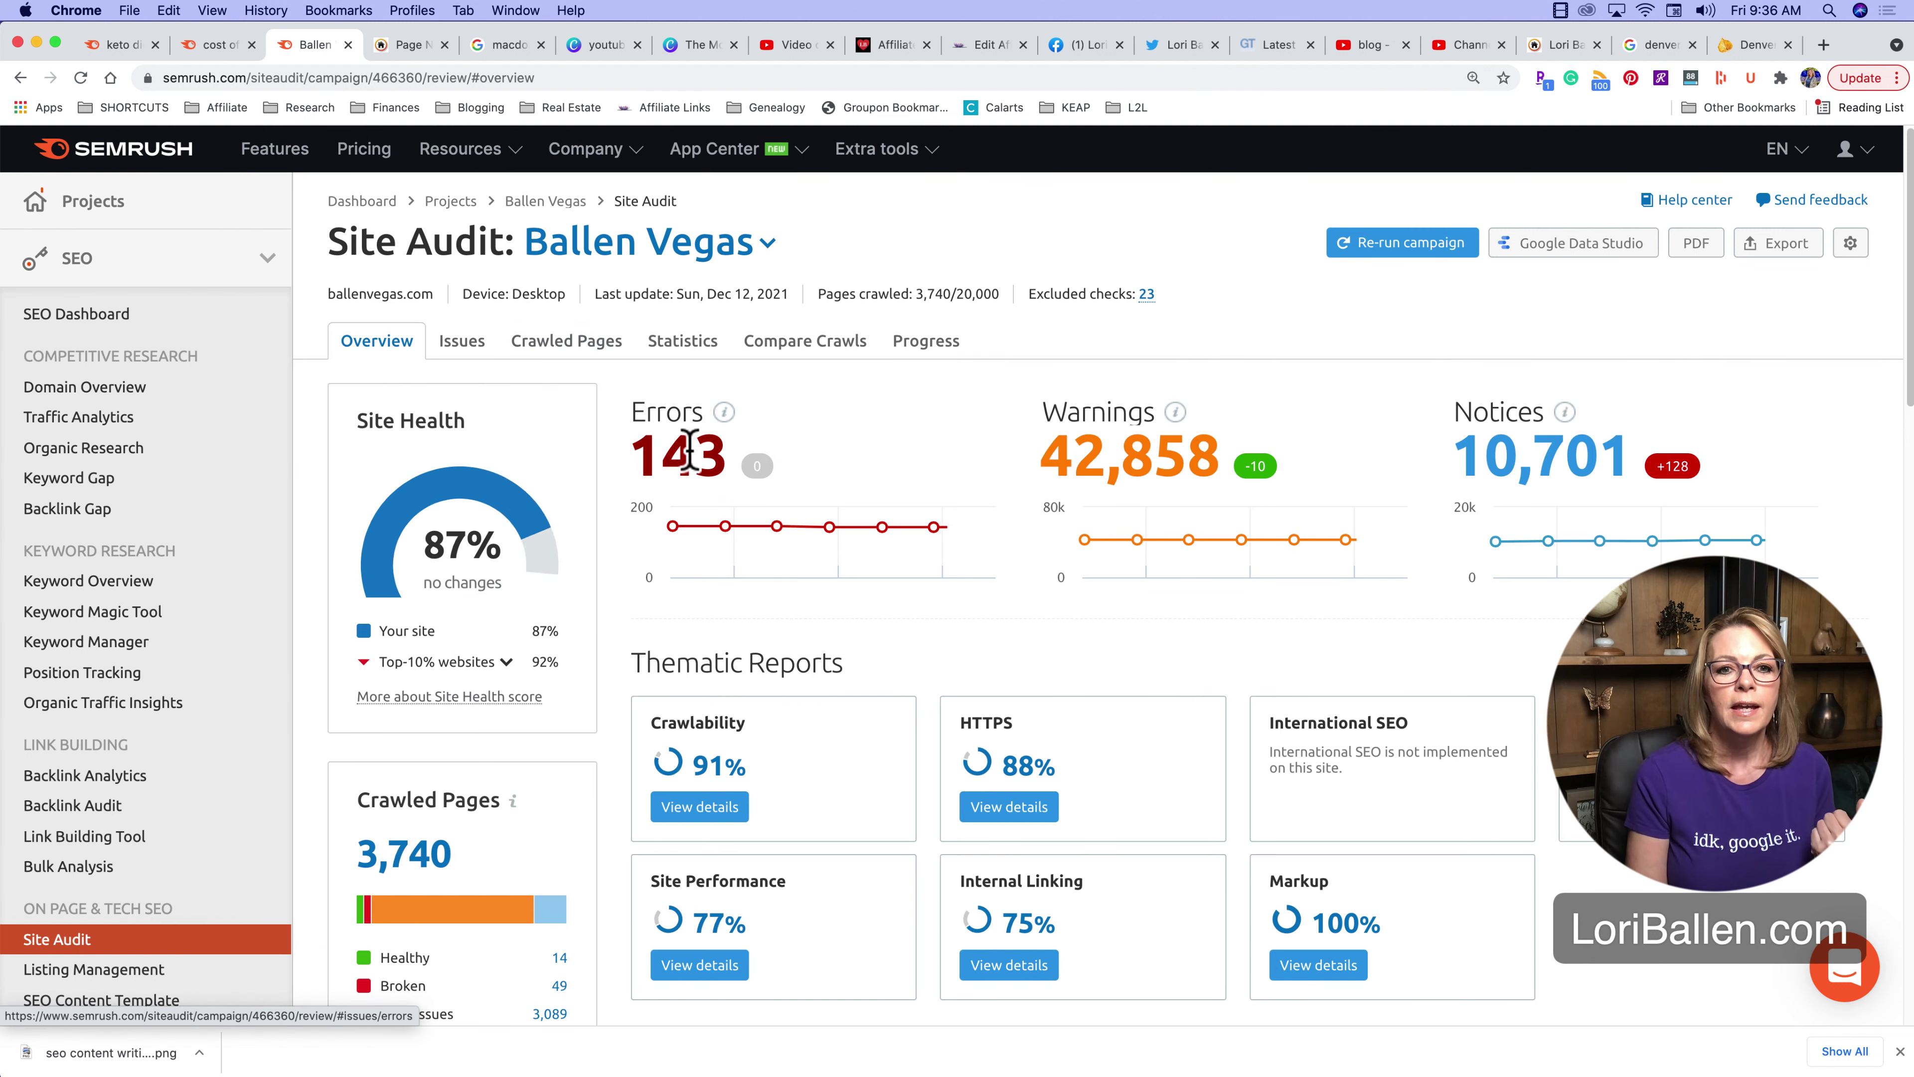
{"action": "left_click", "coordinate": [697, 471]}
{"action": "scroll", "coordinate": [683, 471], "scroll_direction": "down", "scroll_amount": 2}
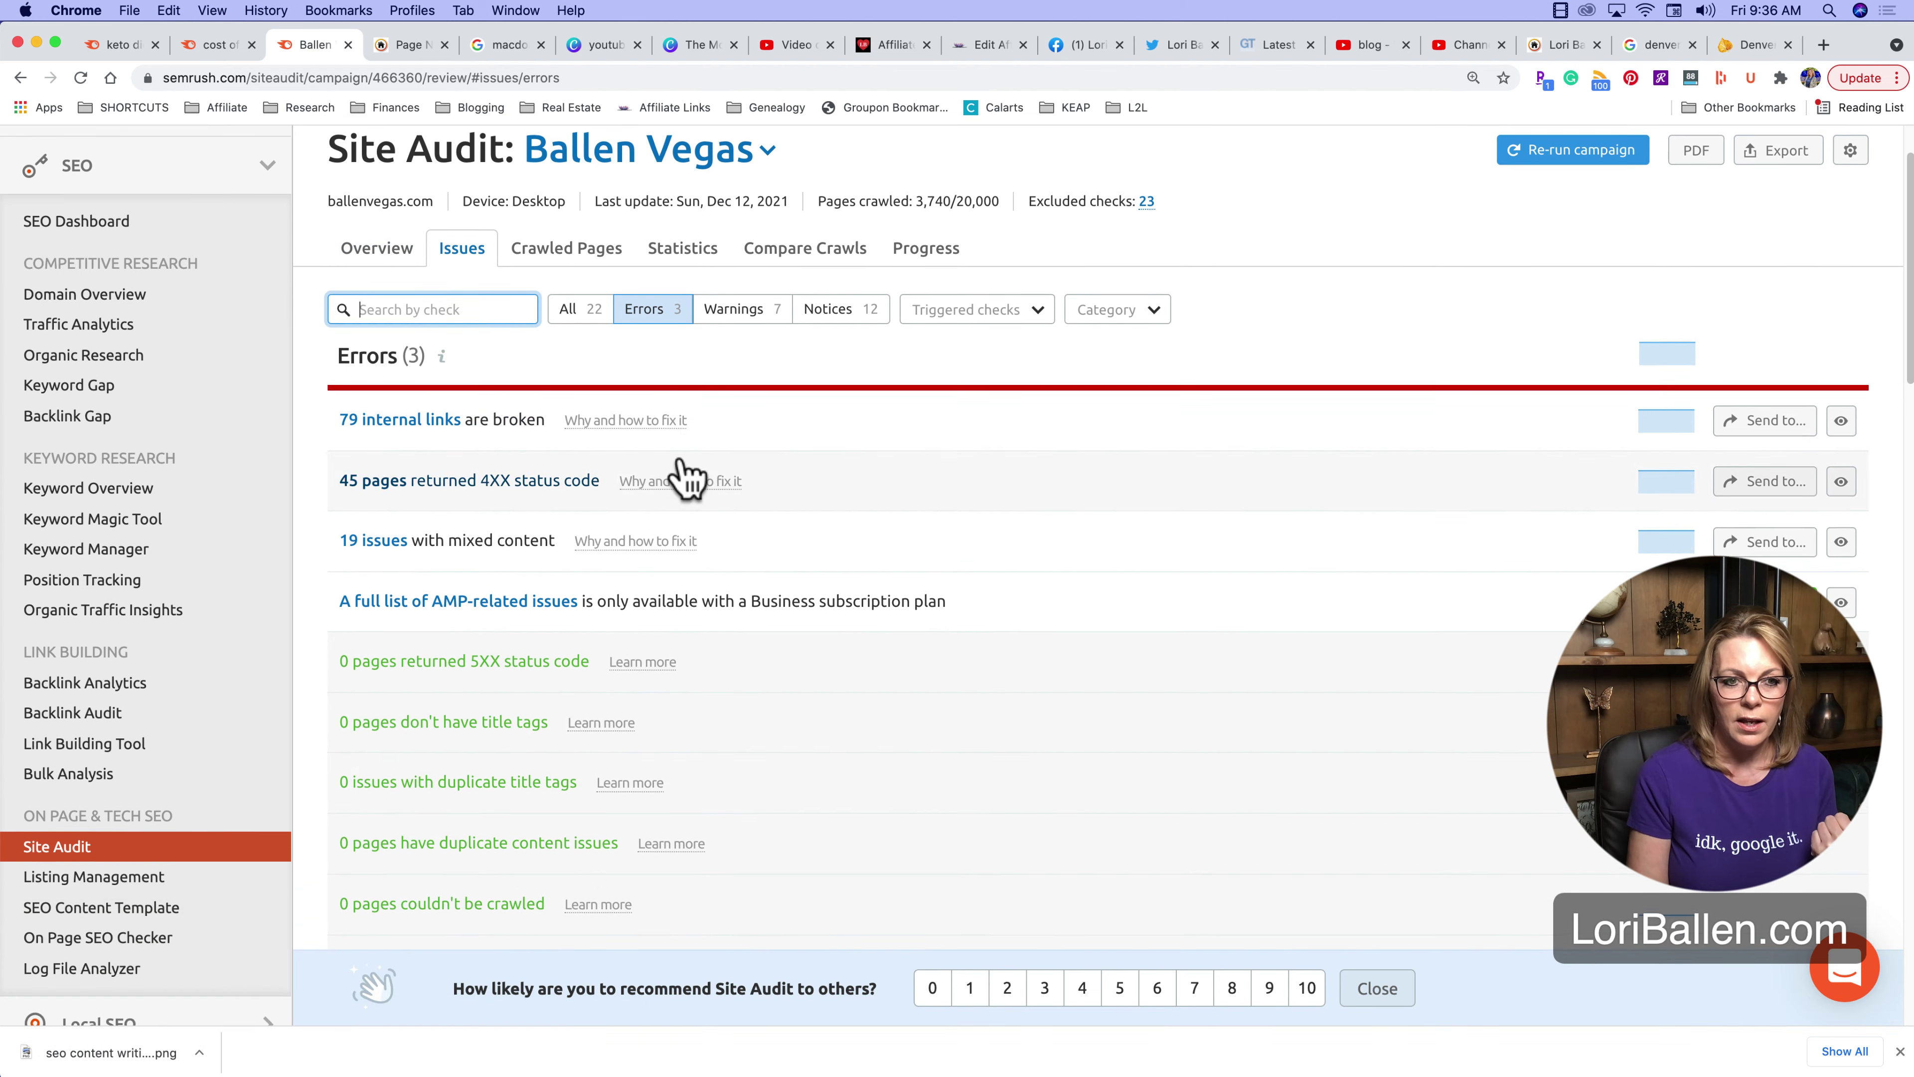
Review the Ballen Vegas audit's error checks, including broken internal links, pages with 4XX status codes and mixed content issues
{"action": "scroll", "coordinate": [405, 452], "scroll_direction": "down", "scroll_amount": 5}
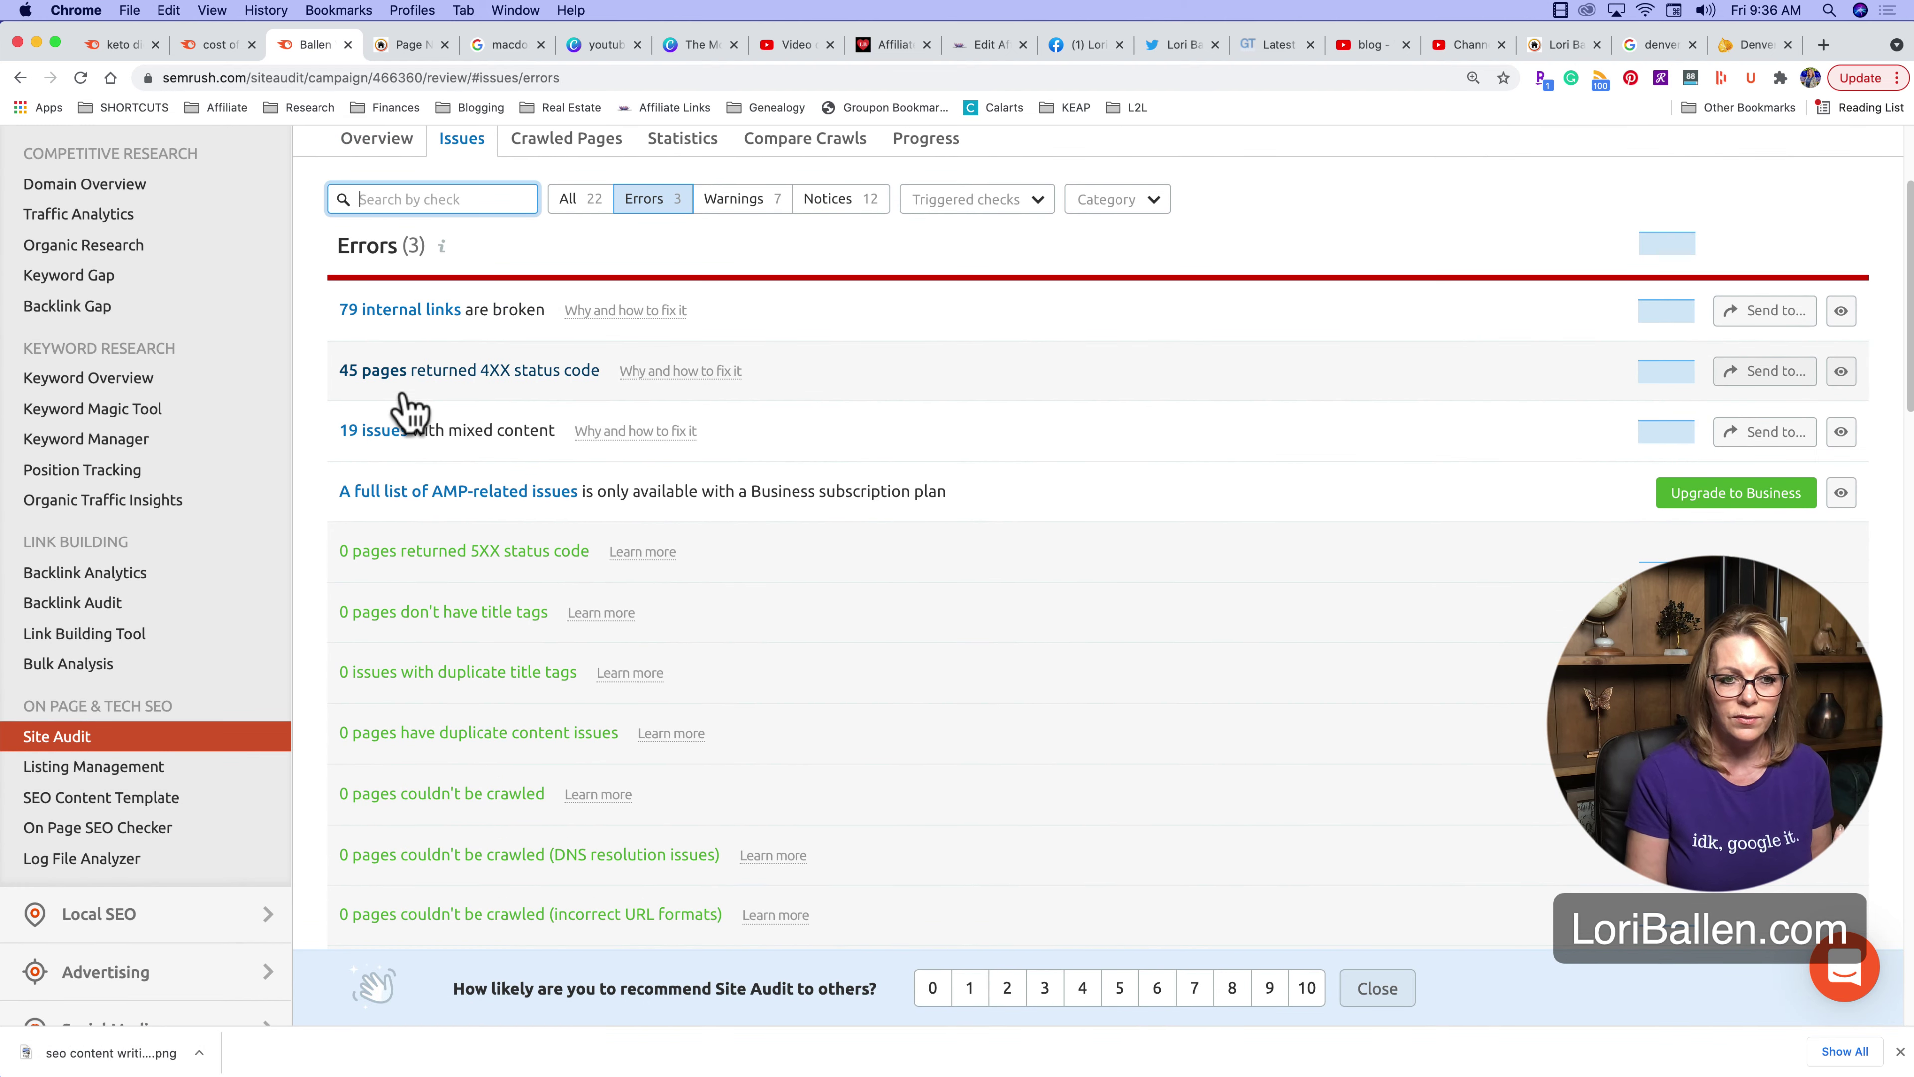
{"action": "scroll", "coordinate": [403, 377], "scroll_direction": "down", "scroll_amount": 2}
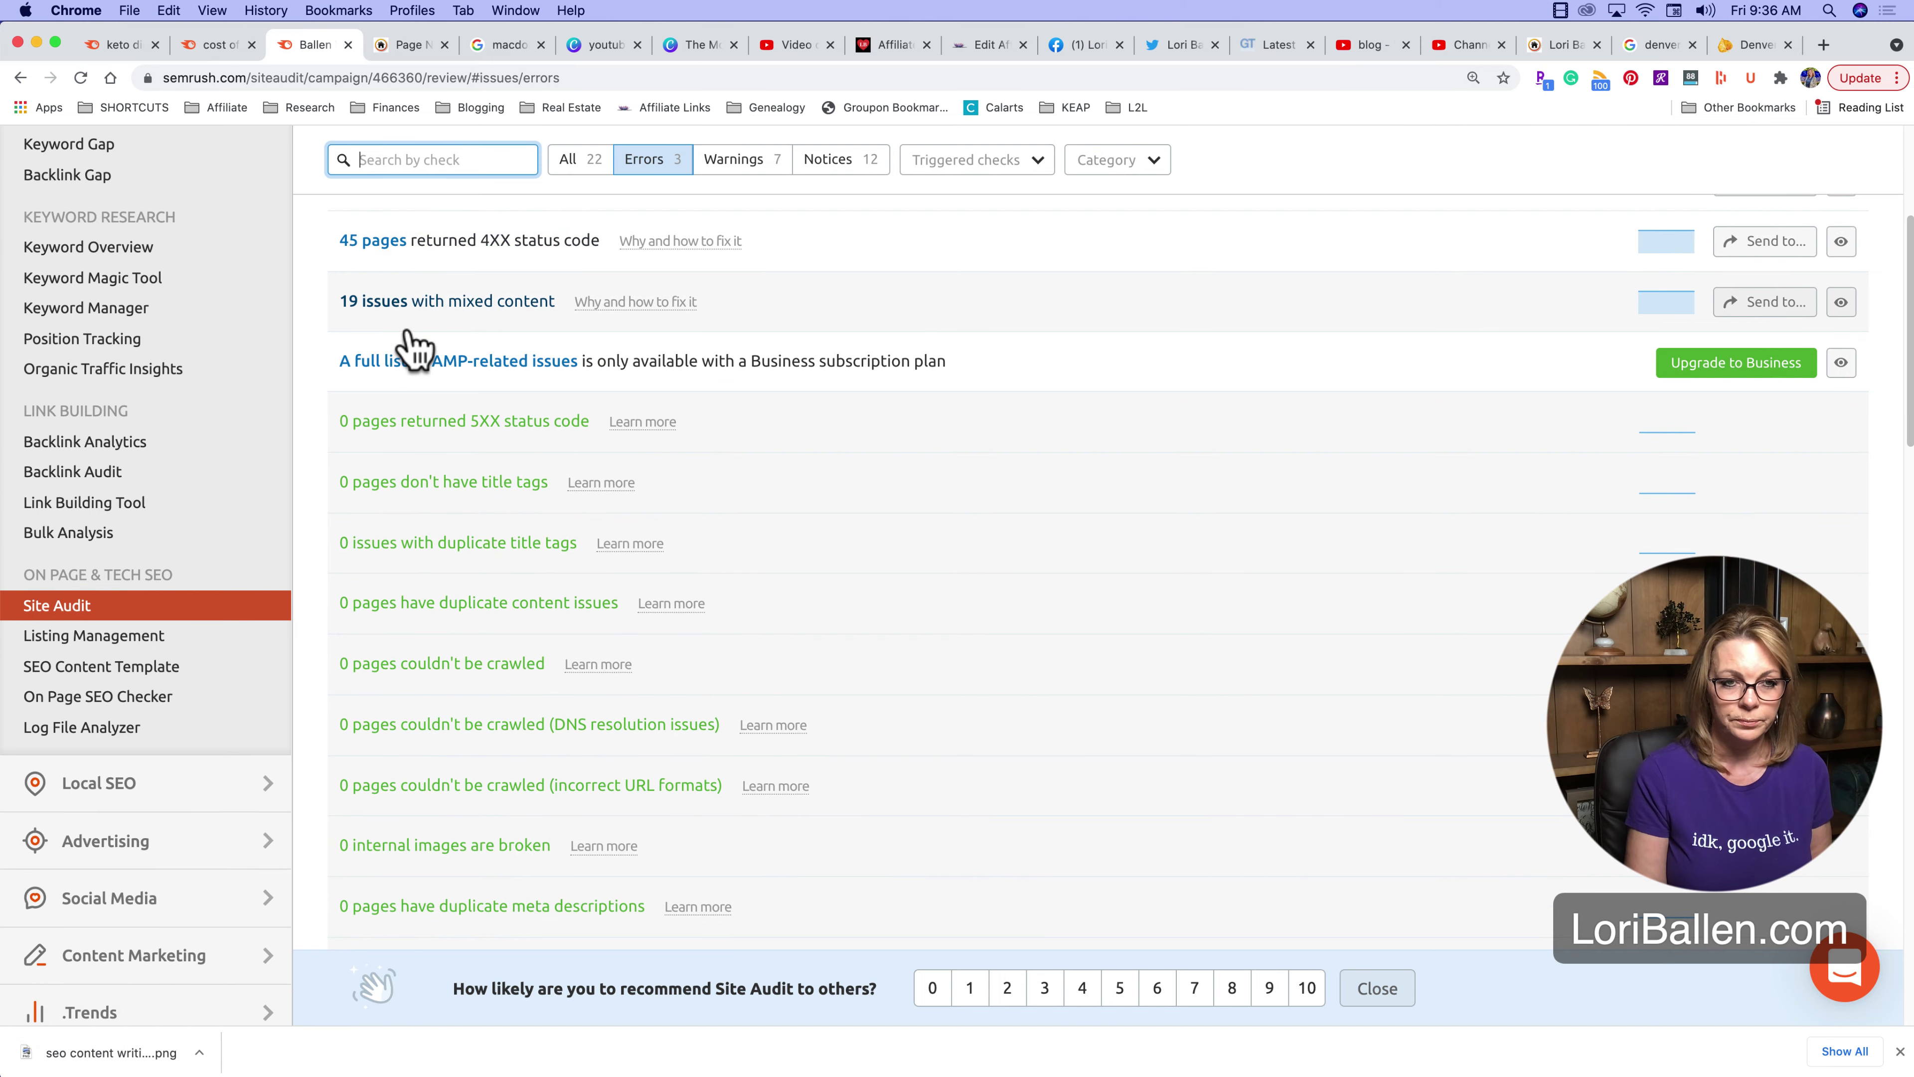
{"action": "scroll", "coordinate": [452, 452], "scroll_direction": "down", "scroll_amount": 15}
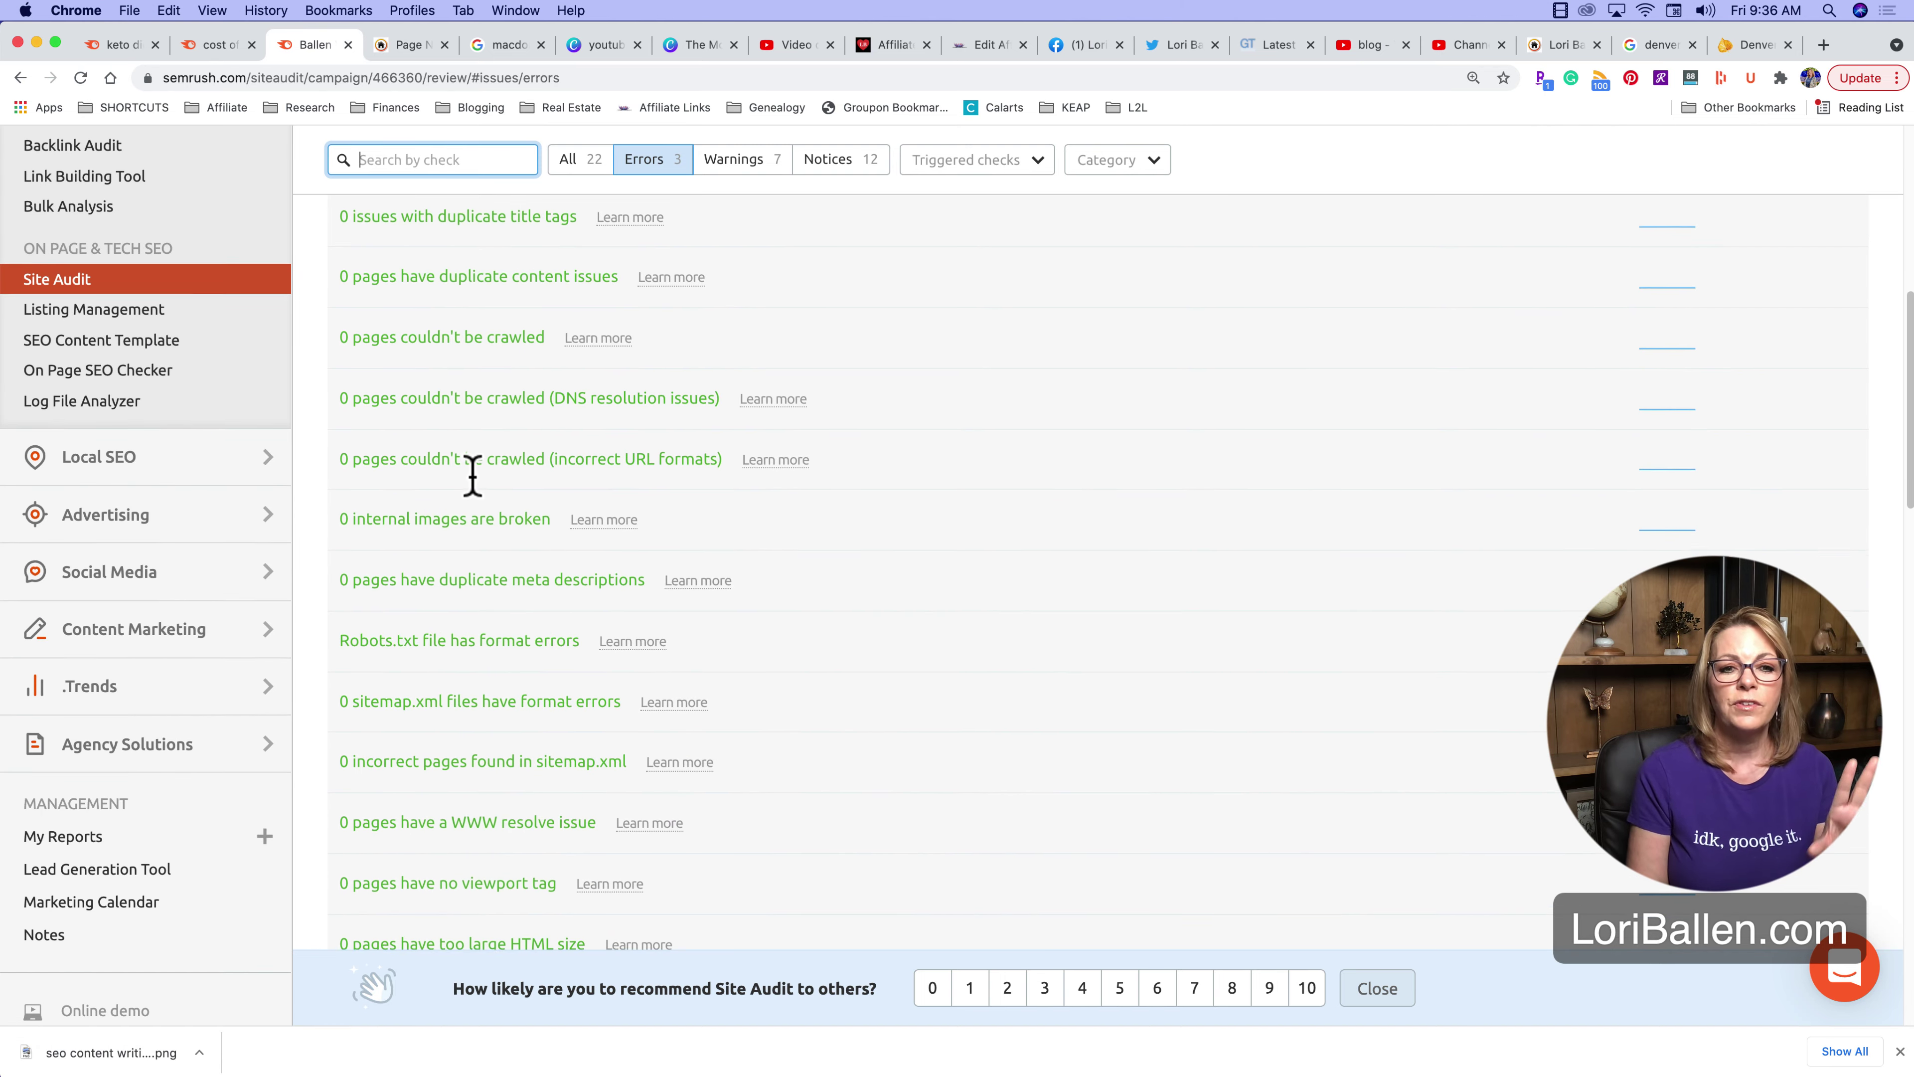
{"action": "scroll", "coordinate": [473, 475], "scroll_direction": "up", "scroll_amount": 20}
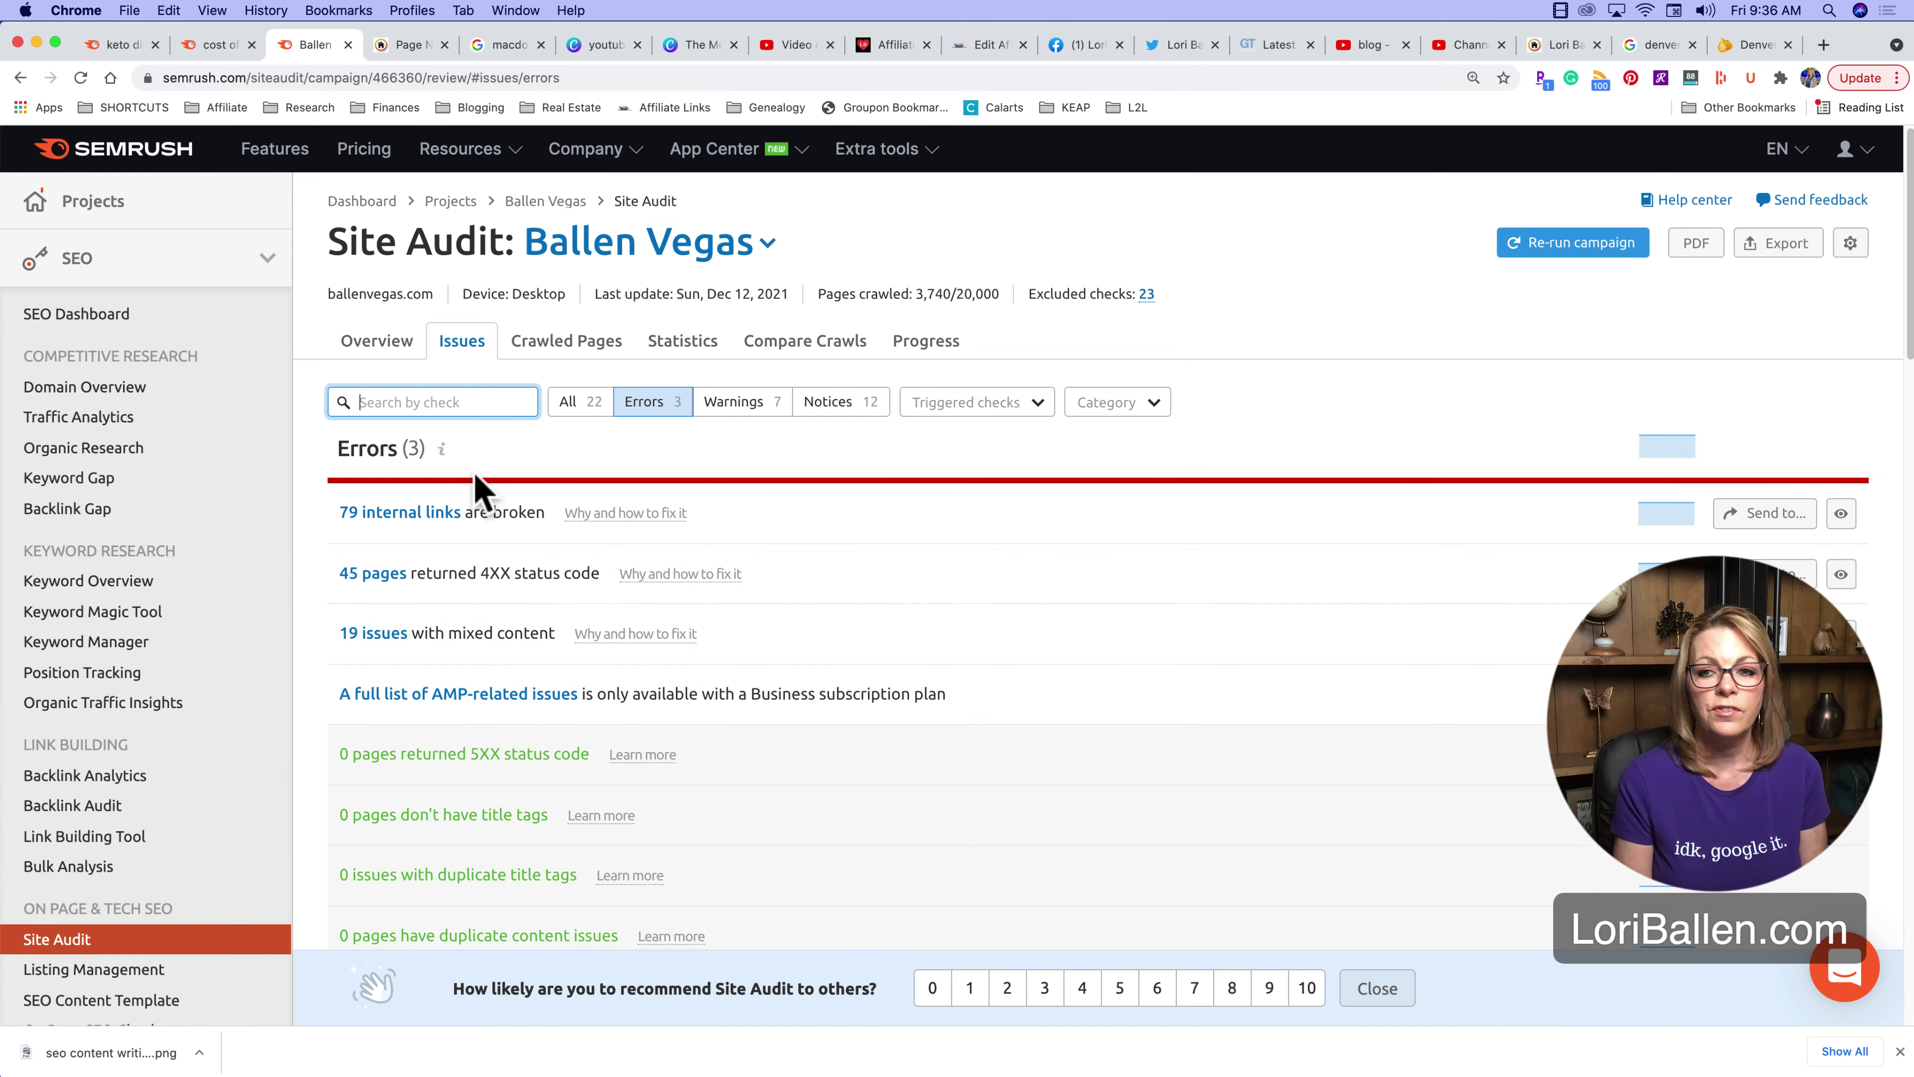
{"action": "scroll", "coordinate": [474, 475], "scroll_direction": "down", "scroll_amount": 5}
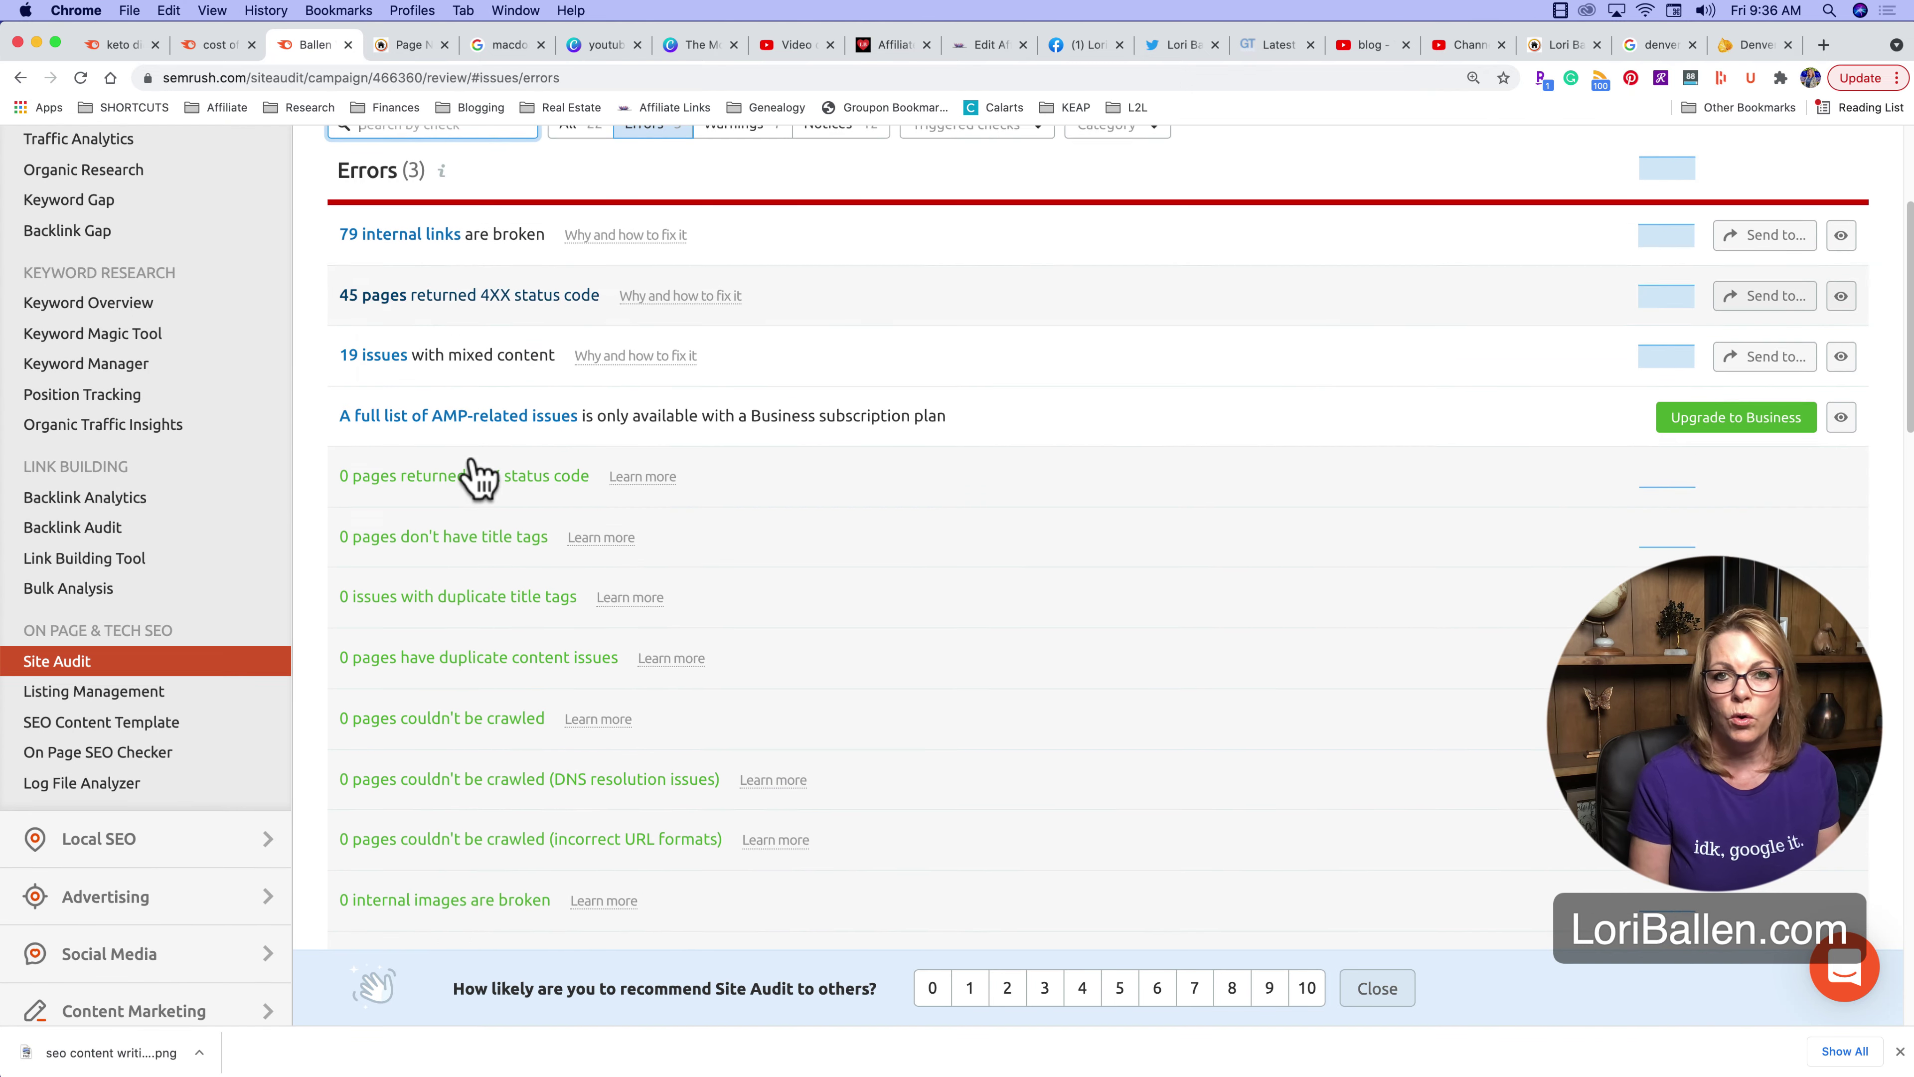
{"action": "scroll", "coordinate": [650, 549], "scroll_direction": "up", "scroll_amount": 2}
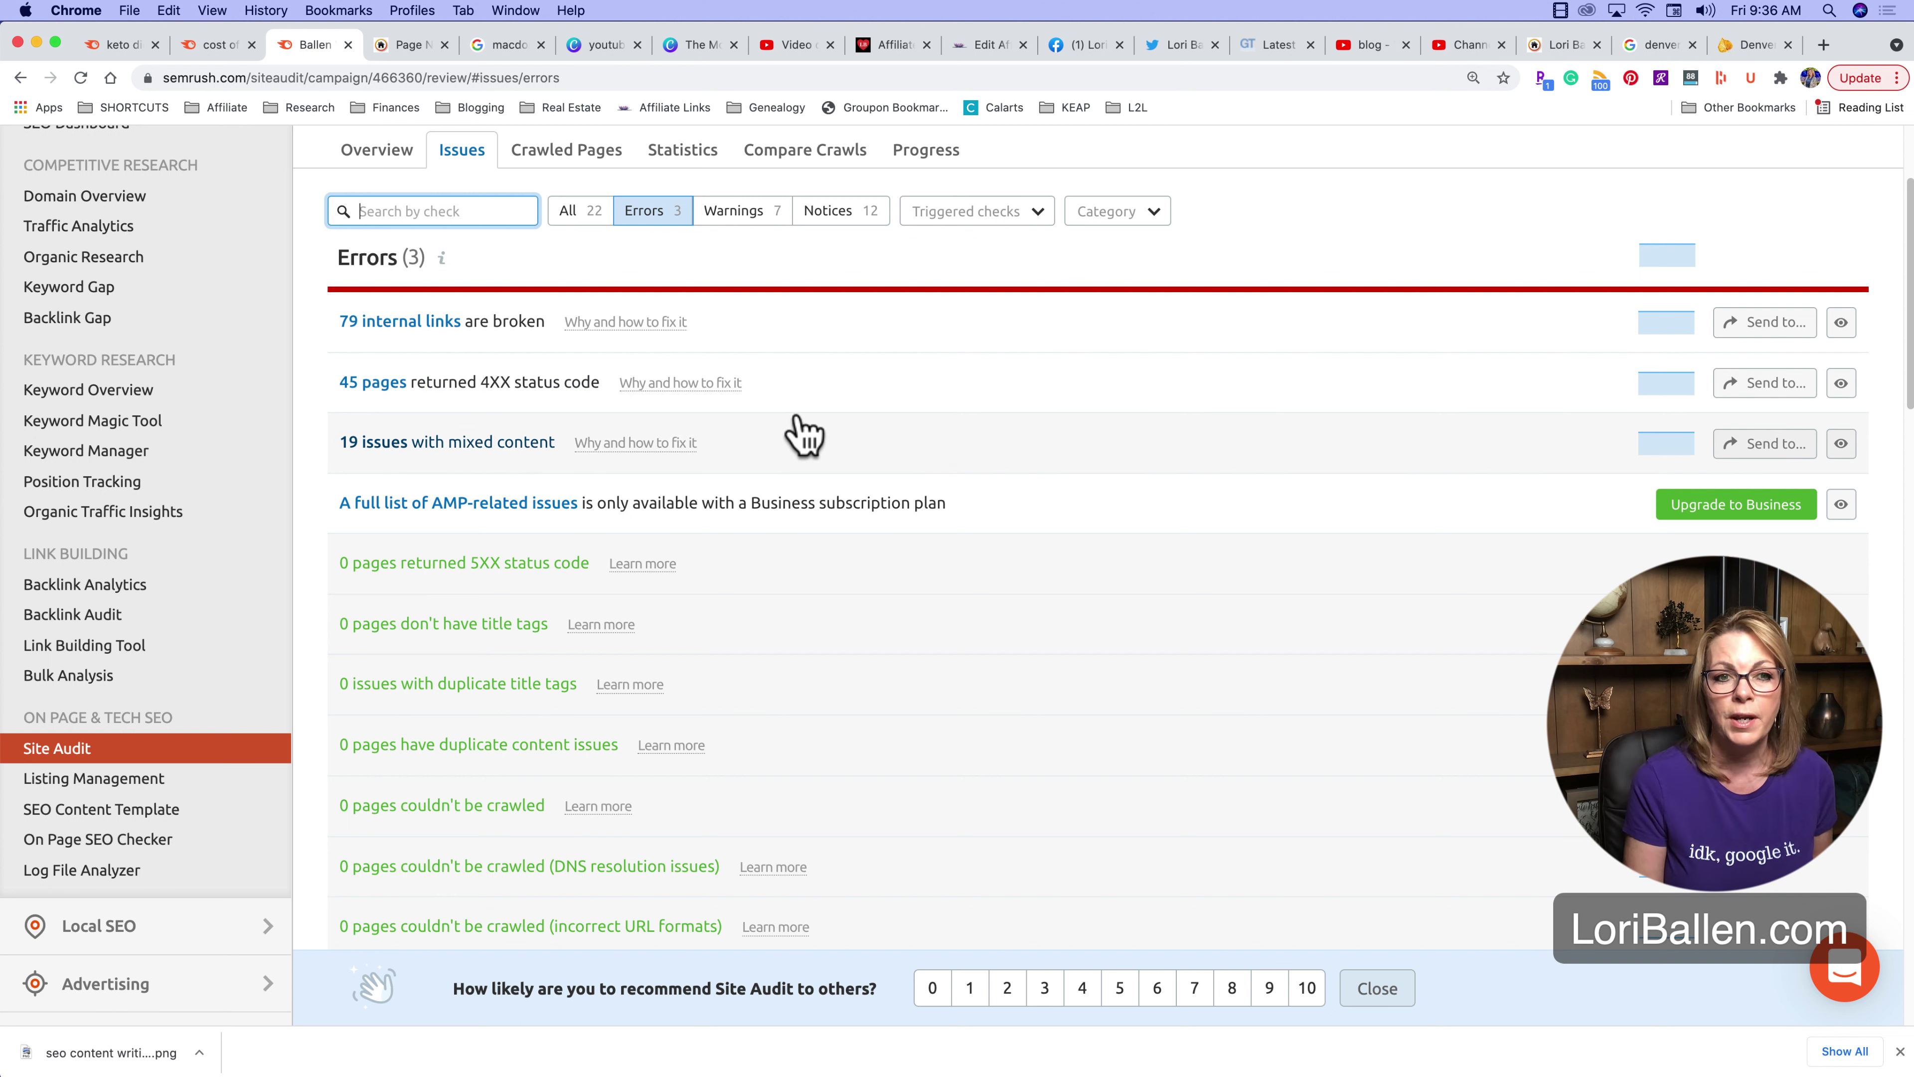
{"action": "scroll", "coordinate": [850, 479], "scroll_direction": "up", "scroll_amount": 2}
{"action": "scroll", "coordinate": [857, 479], "scroll_direction": "up", "scroll_amount": 1}
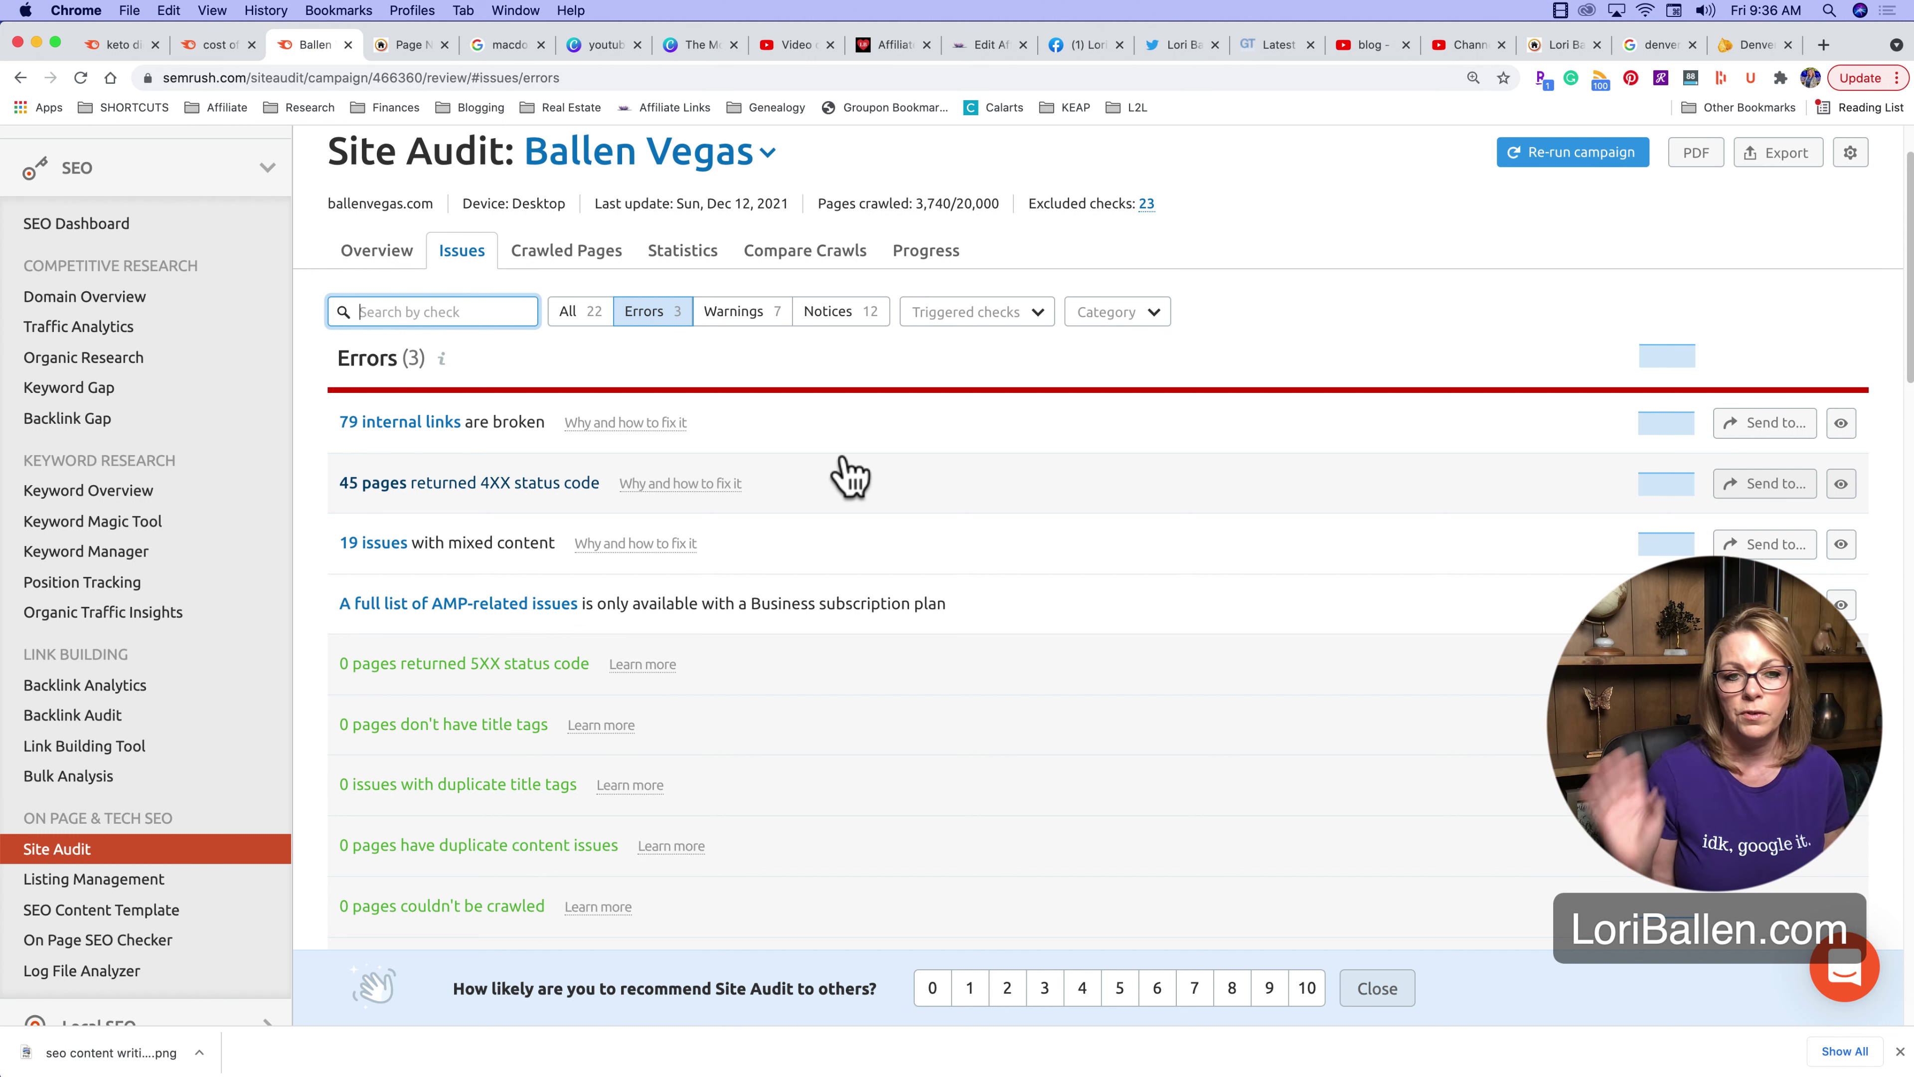
{"action": "scroll", "coordinate": [521, 394], "scroll_direction": "up", "scroll_amount": 3}
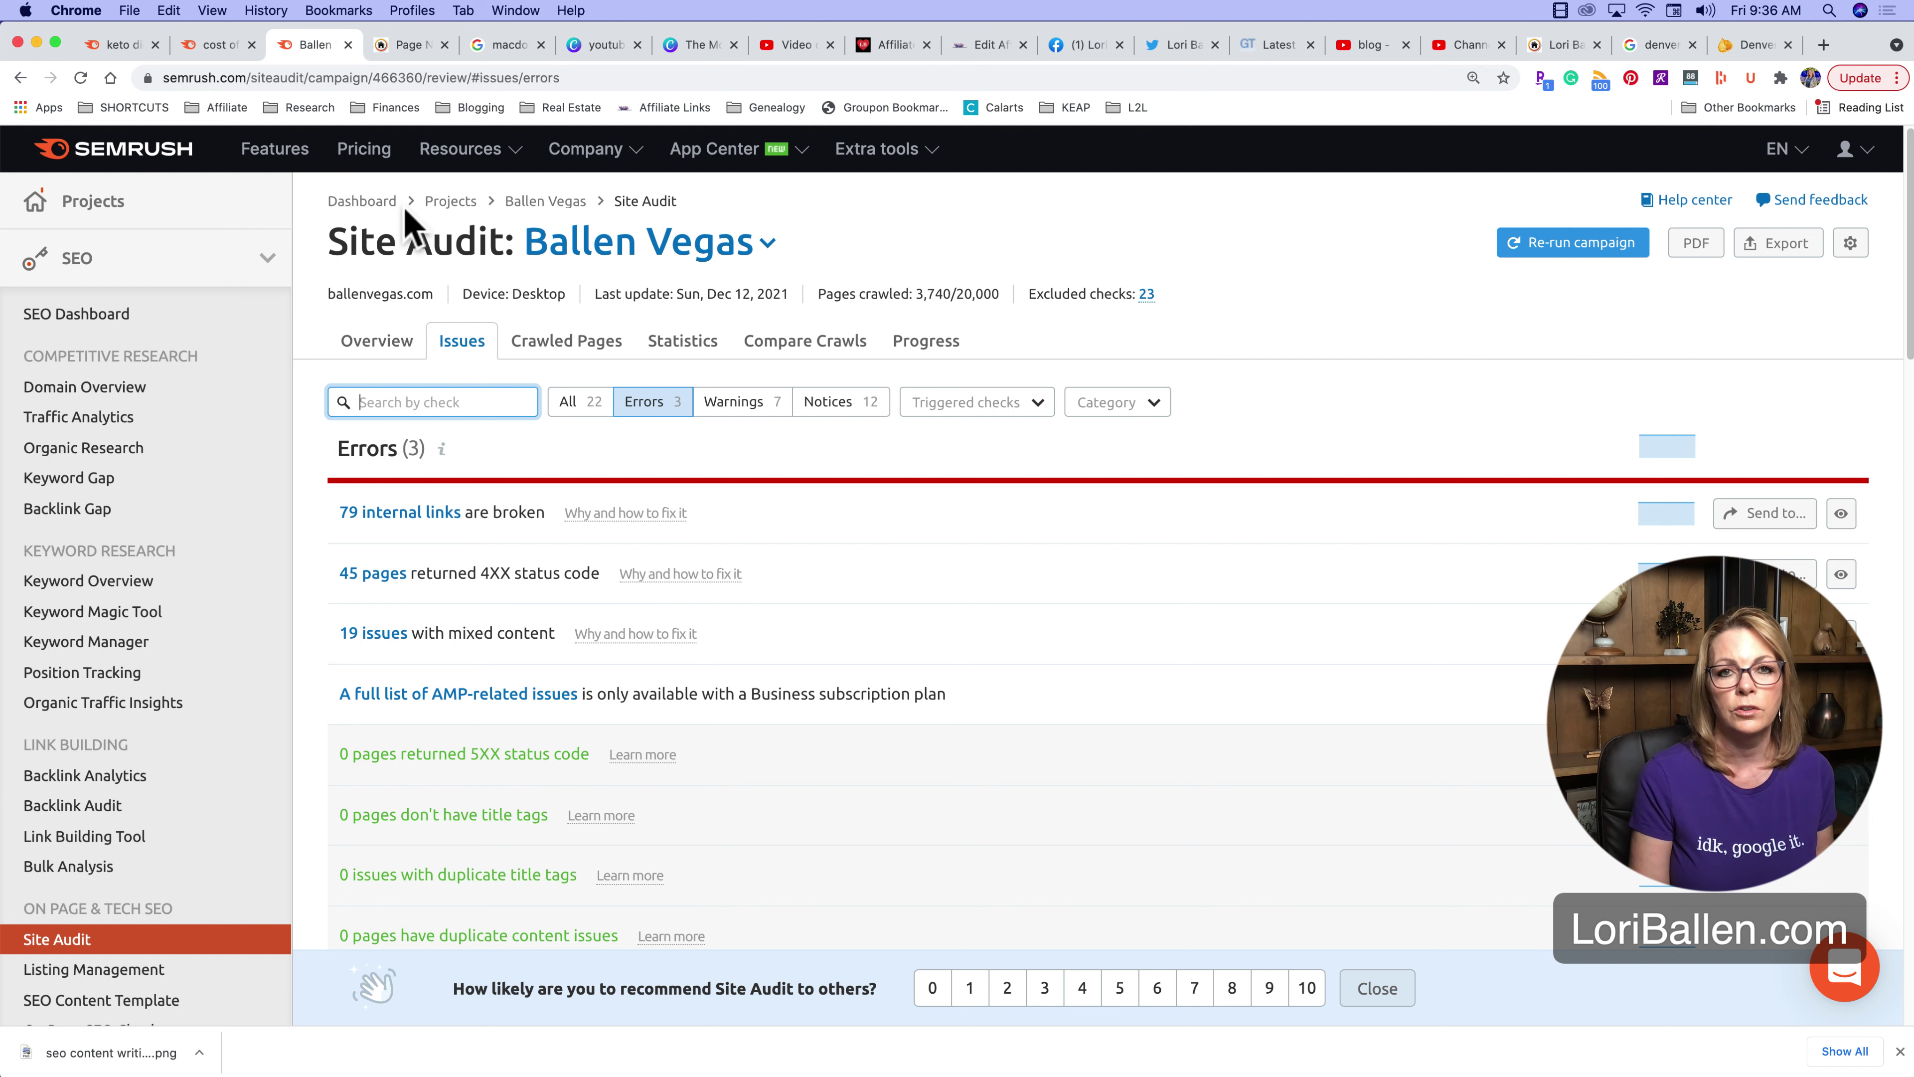
{"action": "scroll", "coordinate": [158, 590], "scroll_direction": "down", "scroll_amount": 5}
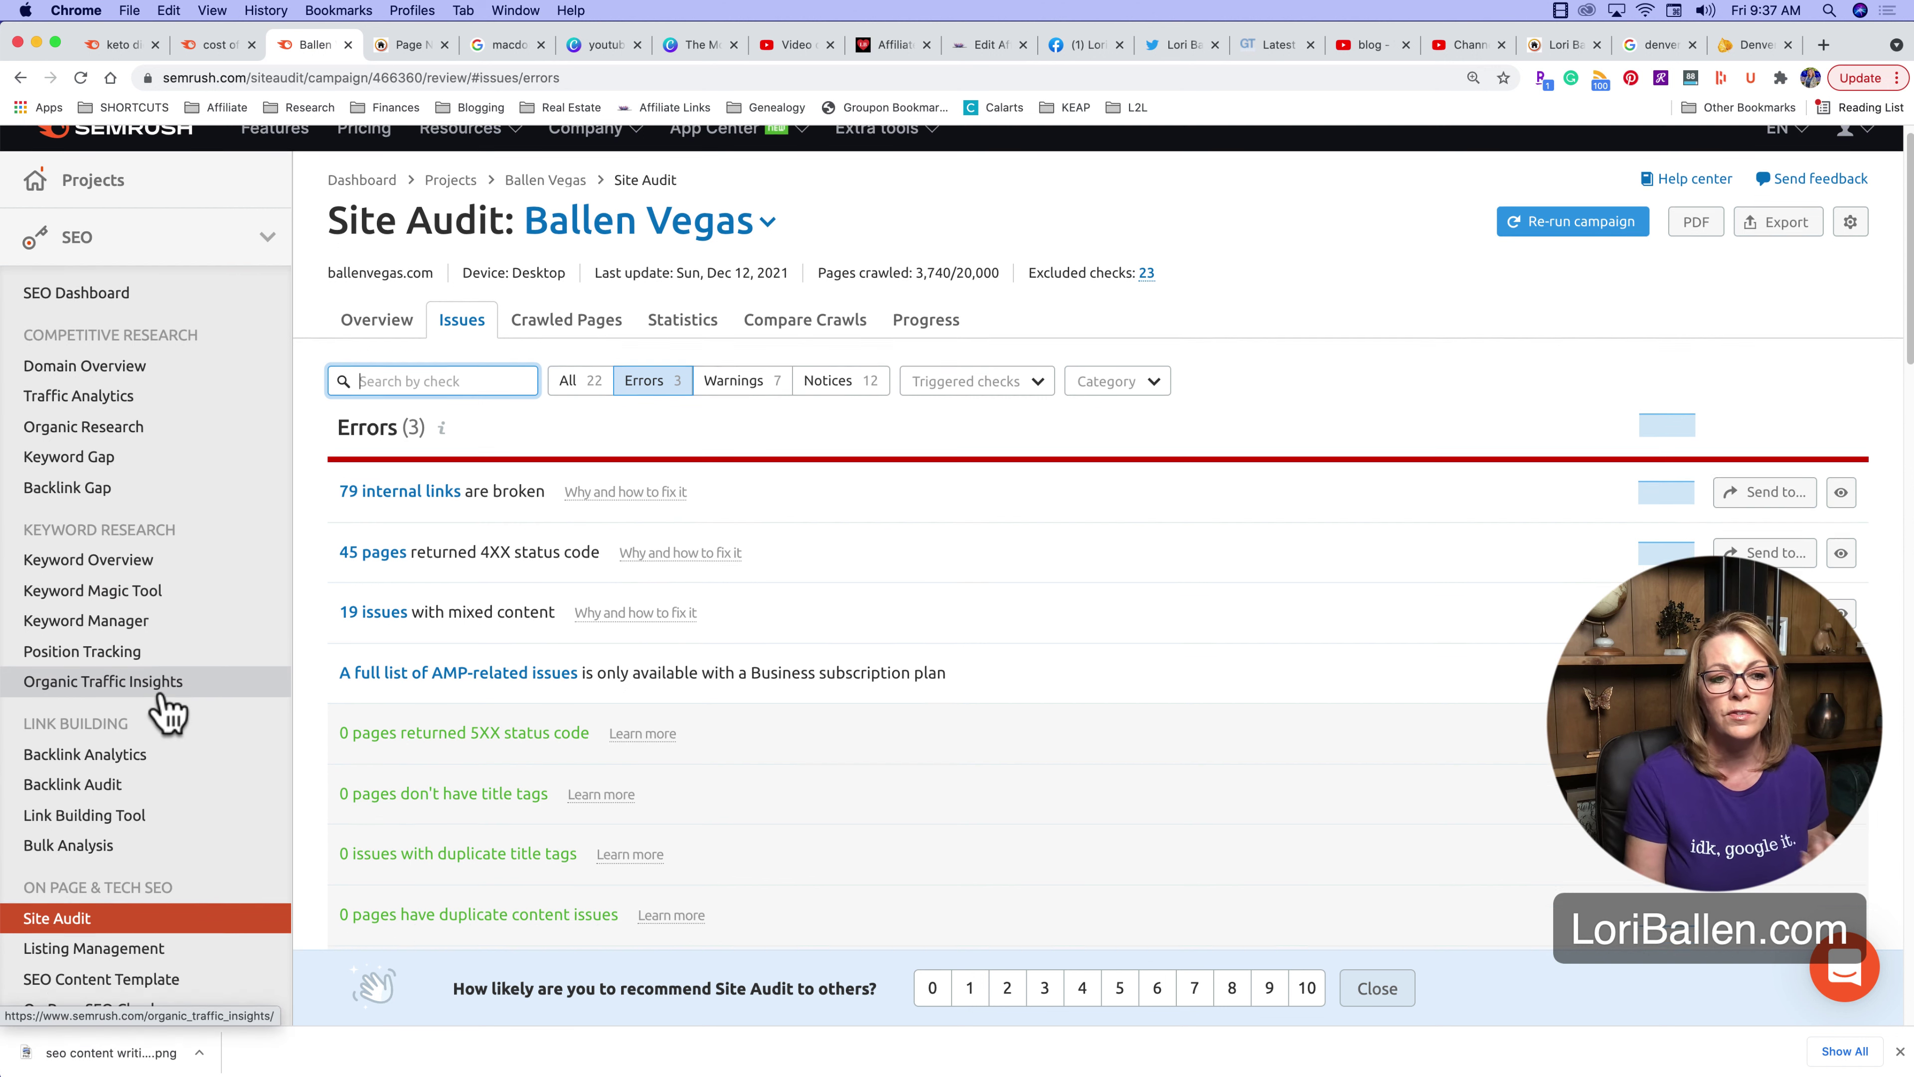
{"action": "scroll", "coordinate": [162, 779], "scroll_direction": "up", "scroll_amount": 5}
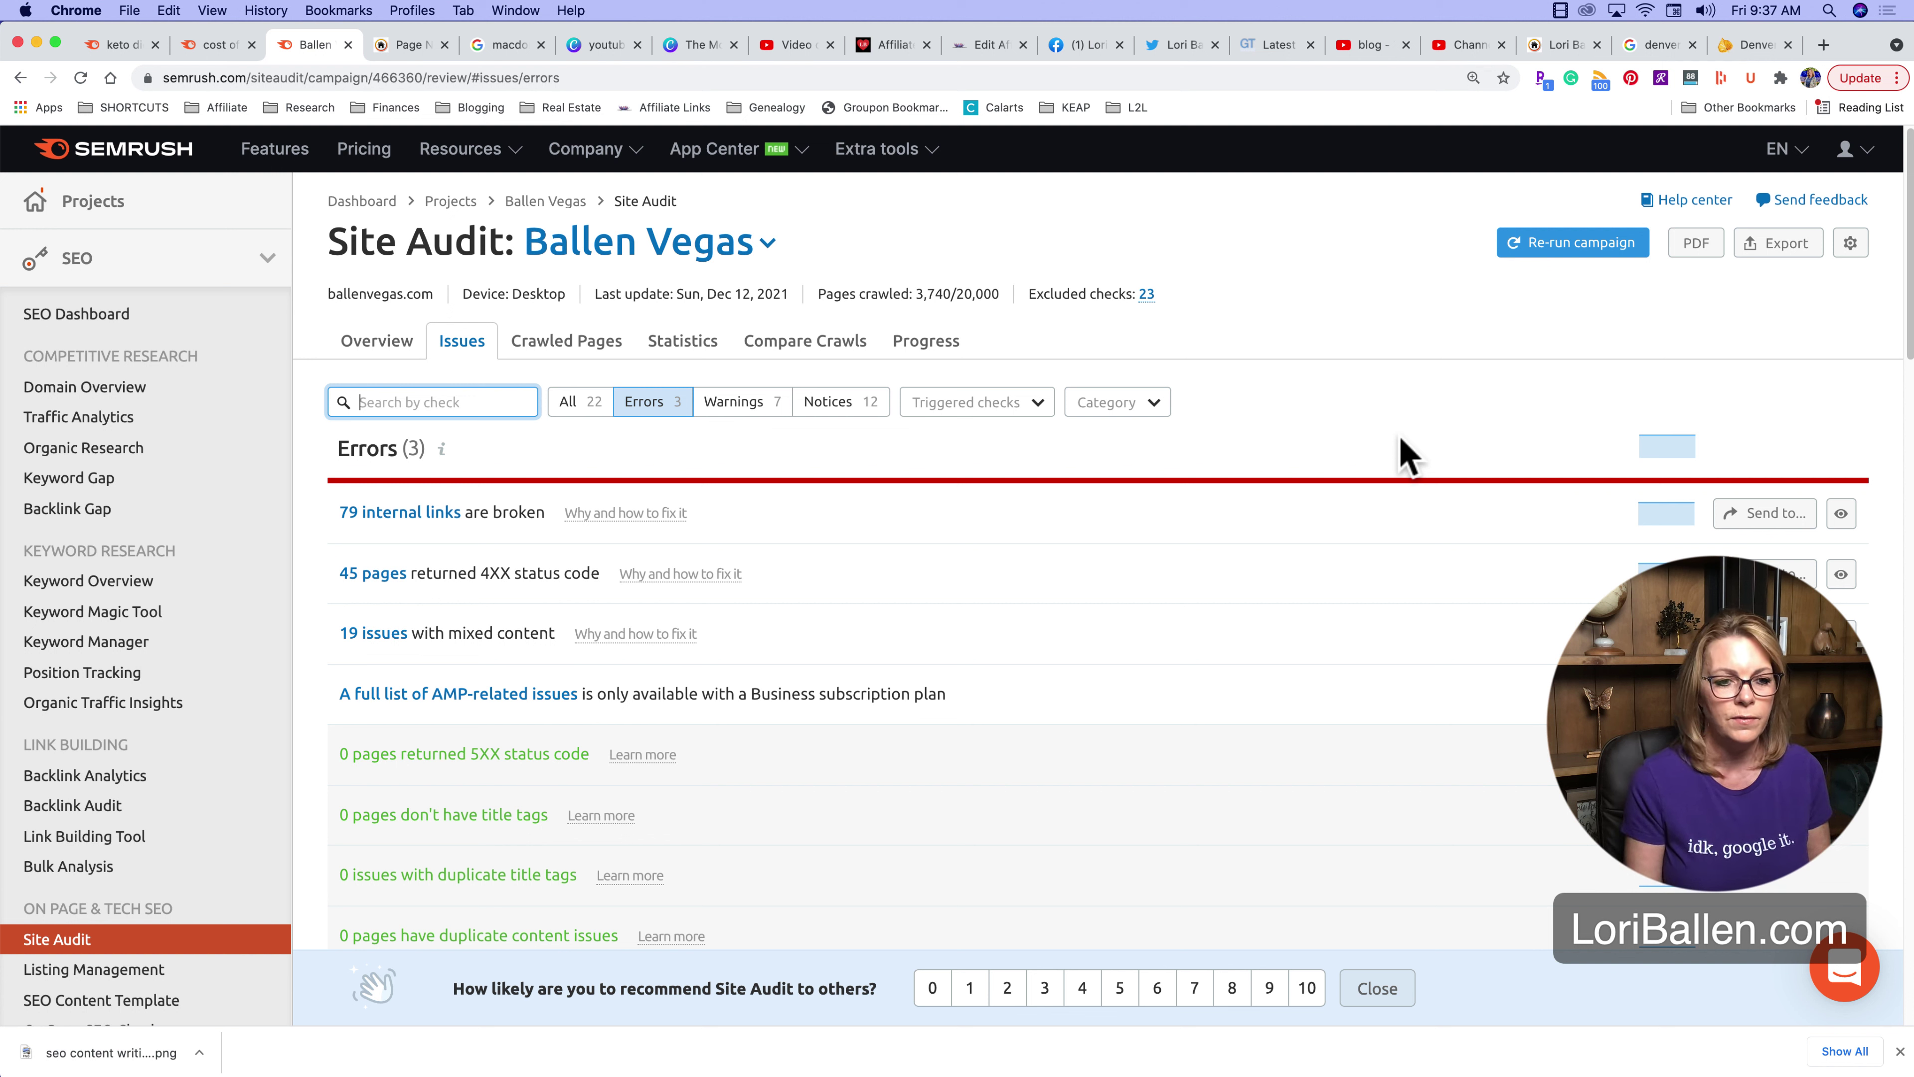
Open Backlink Analytics and activate the field for the domain or URL to analyze
{"action": "scroll", "coordinate": [73, 793], "scroll_direction": "down", "scroll_amount": 2}
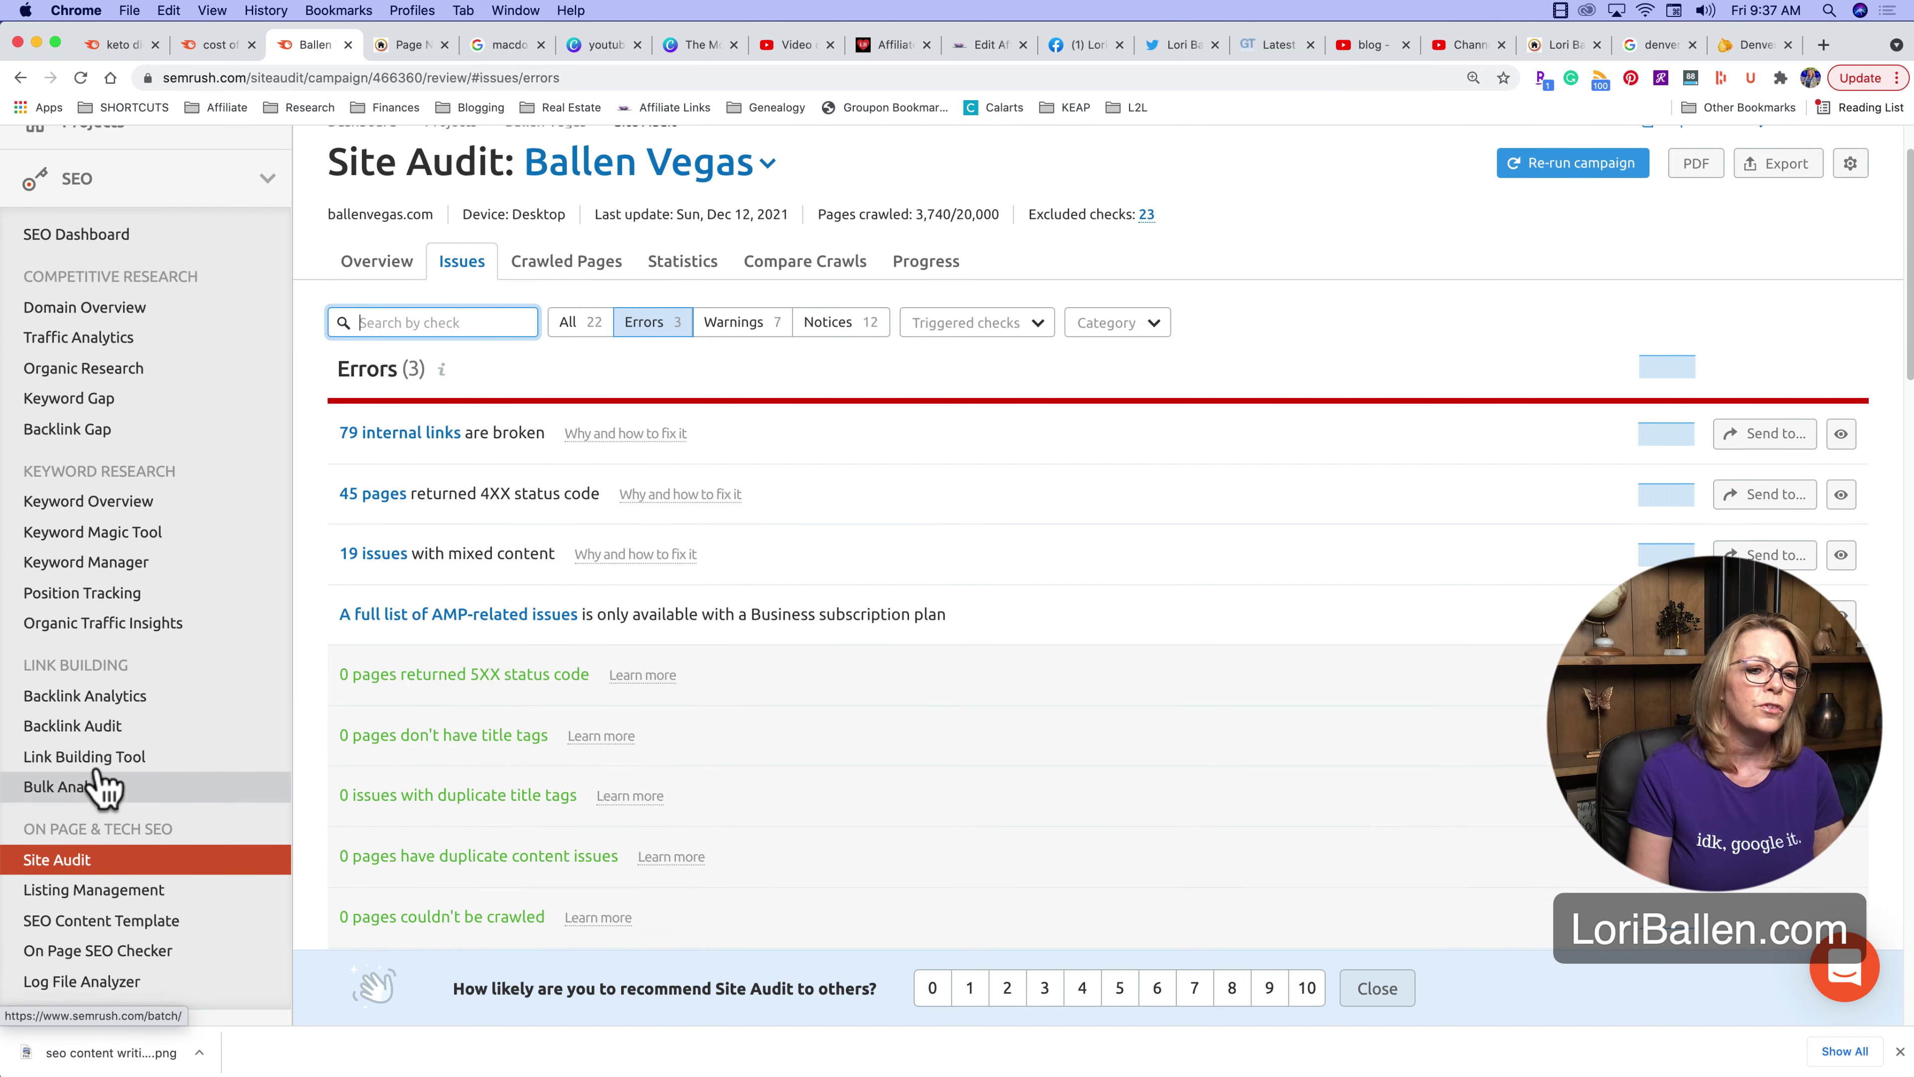
{"action": "left_click", "coordinate": [107, 706]}
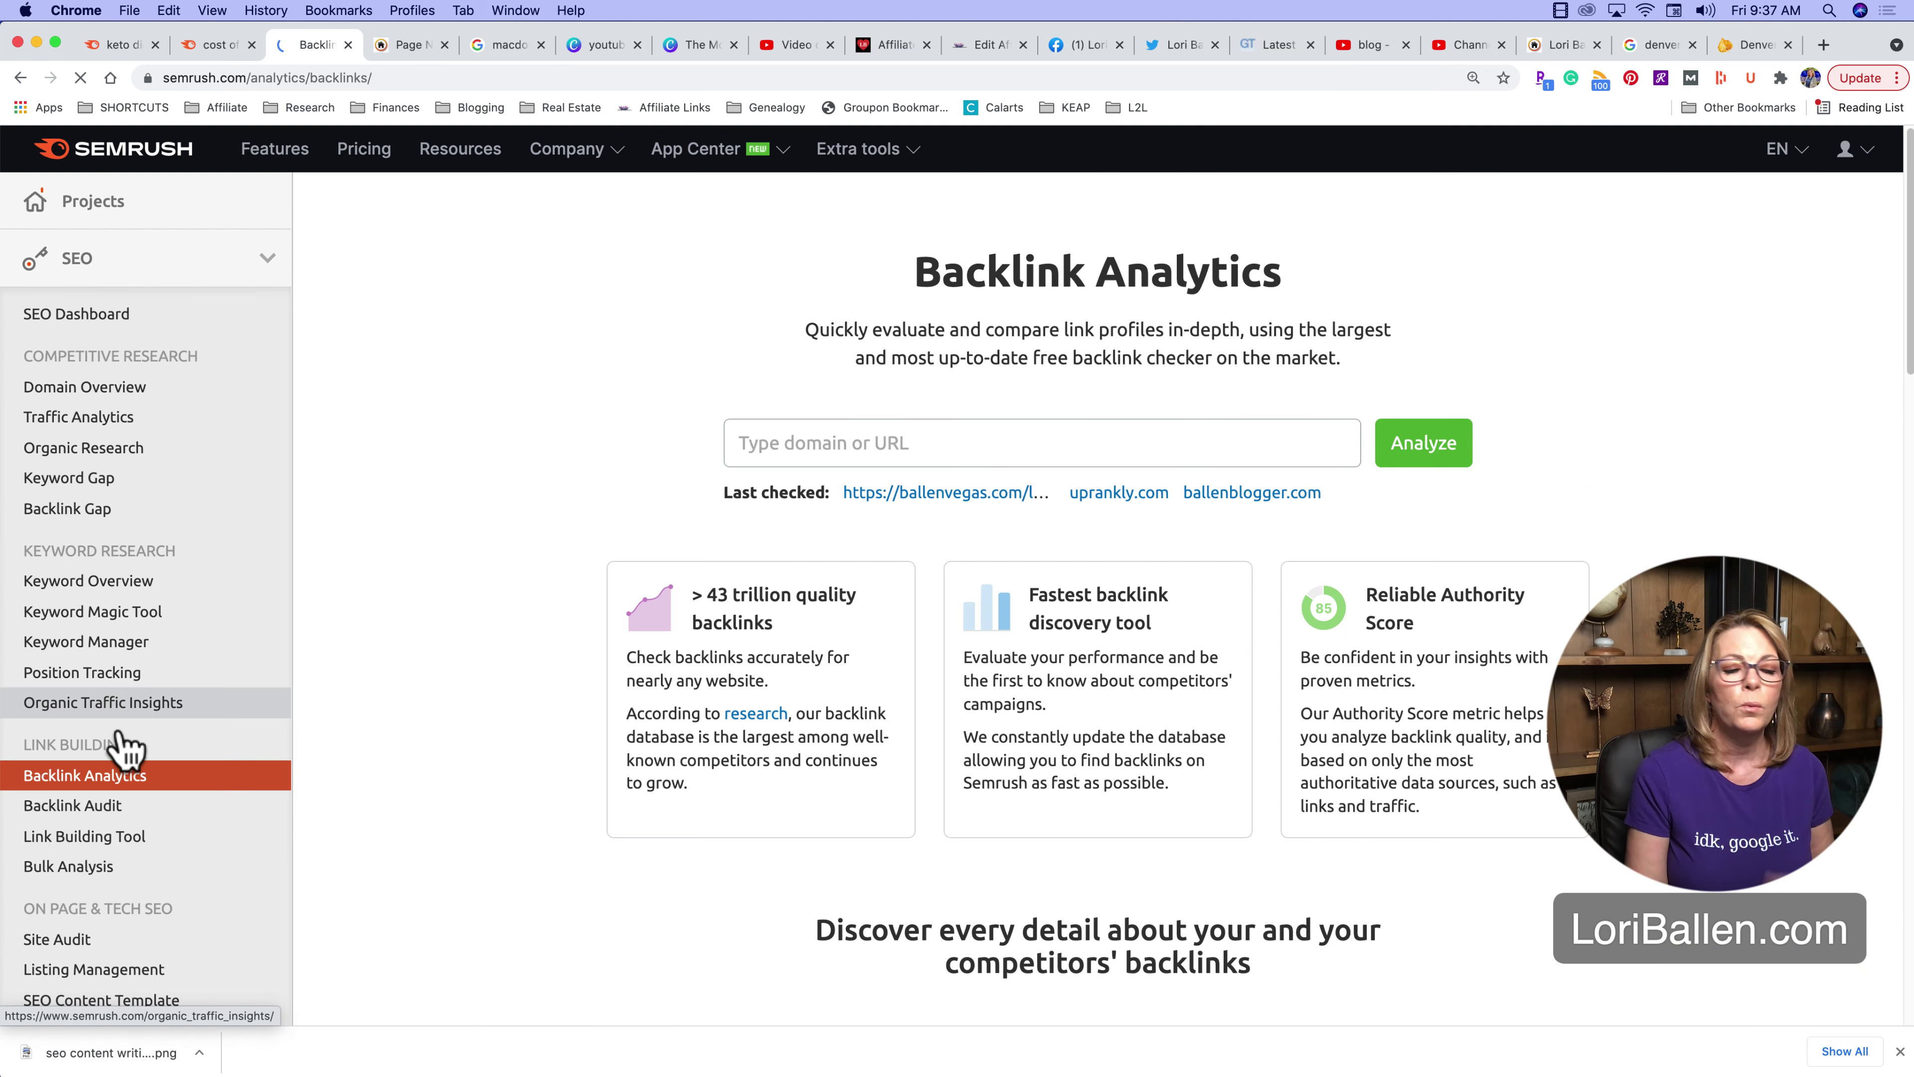
{"action": "left_click", "coordinate": [808, 456]}
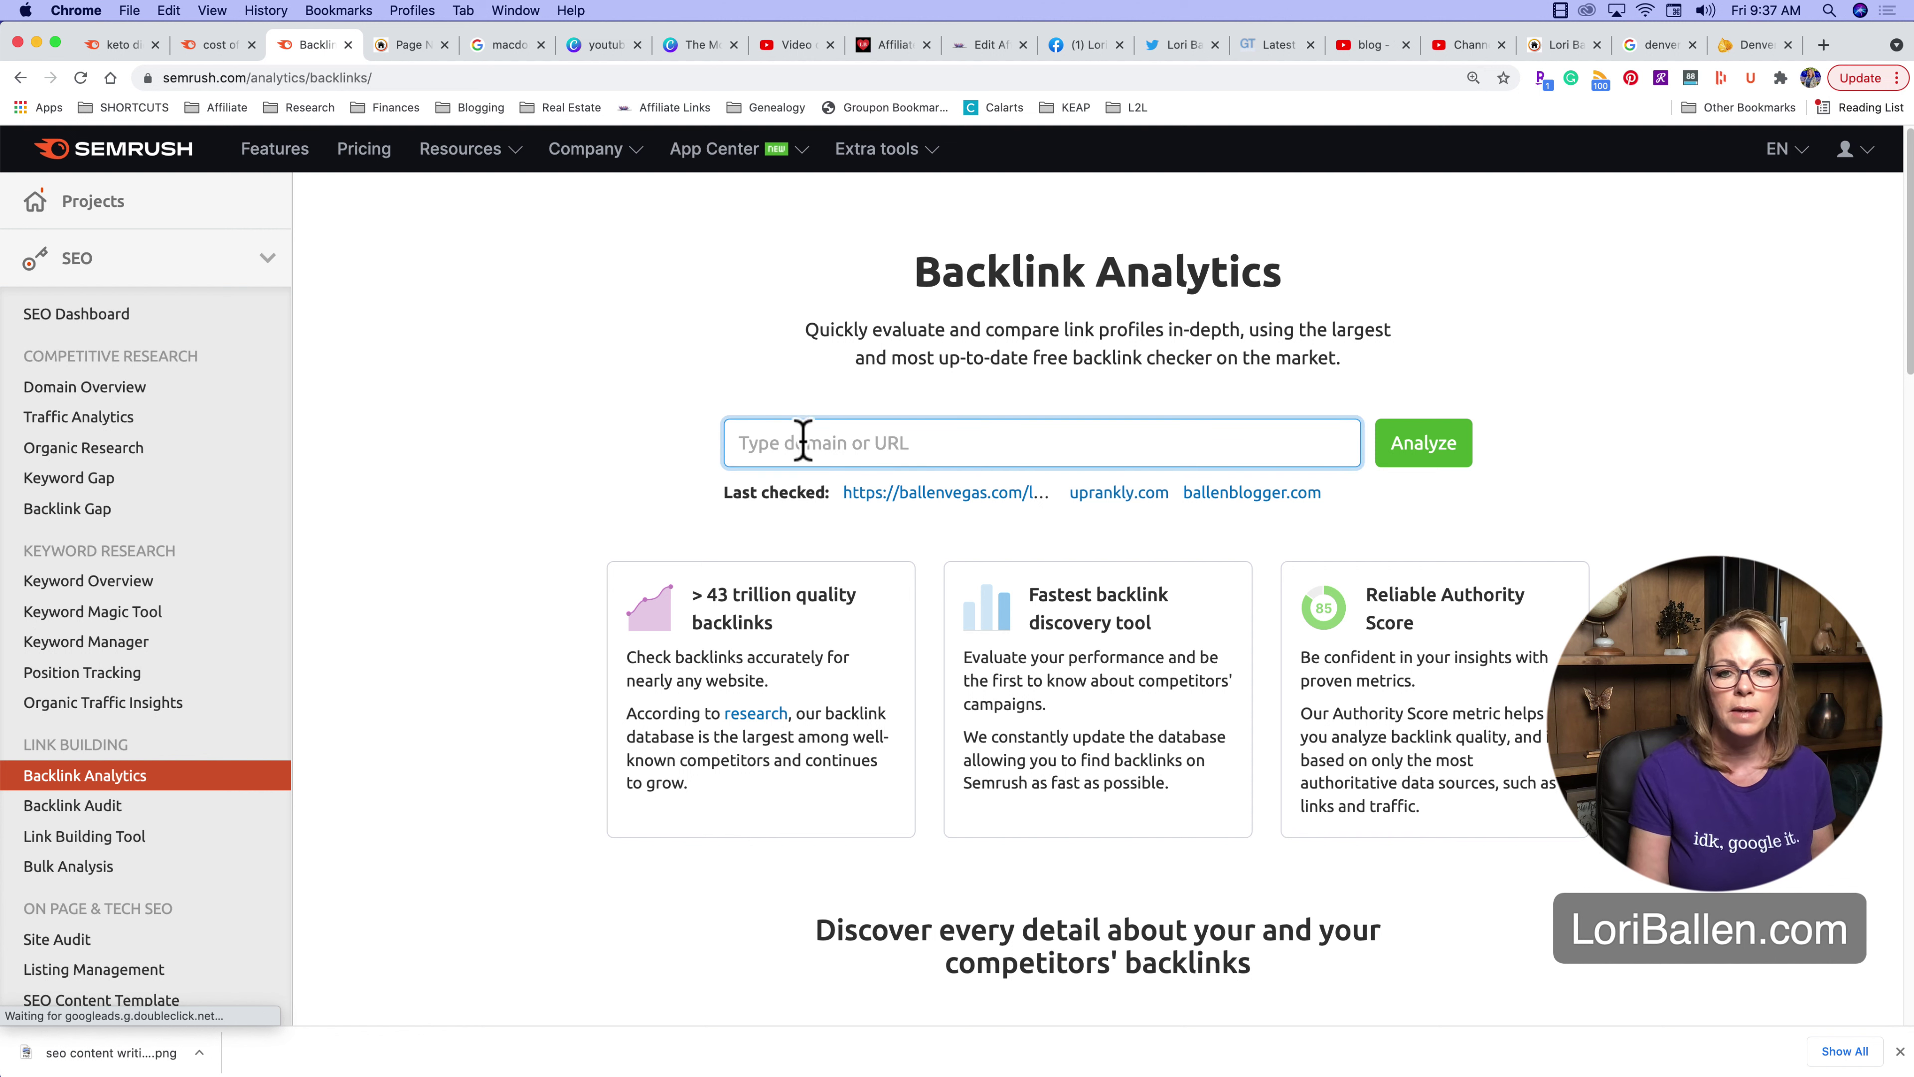
Look through the other available toolkits and expand the Social Media tools
{"action": "scroll", "coordinate": [230, 668], "scroll_direction": "down", "scroll_amount": 5}
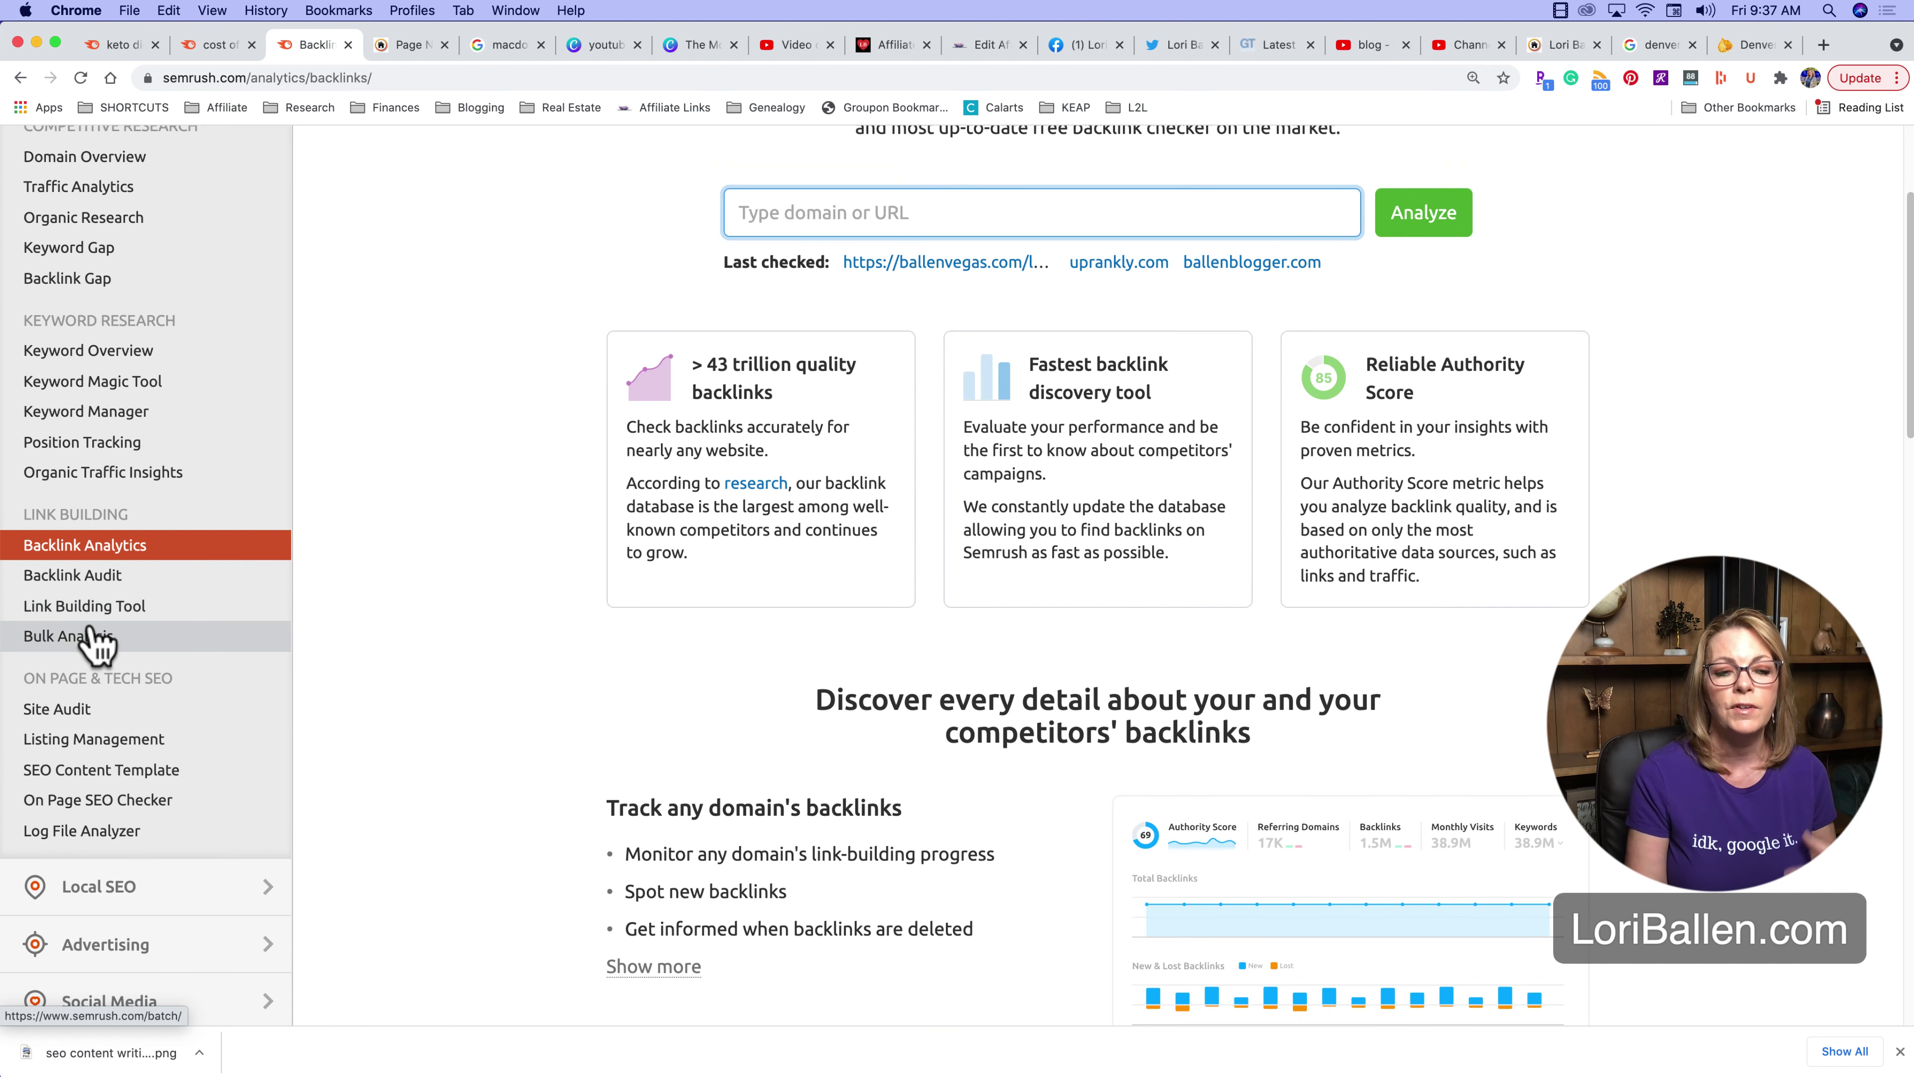
{"action": "scroll", "coordinate": [98, 664], "scroll_direction": "down", "scroll_amount": 2}
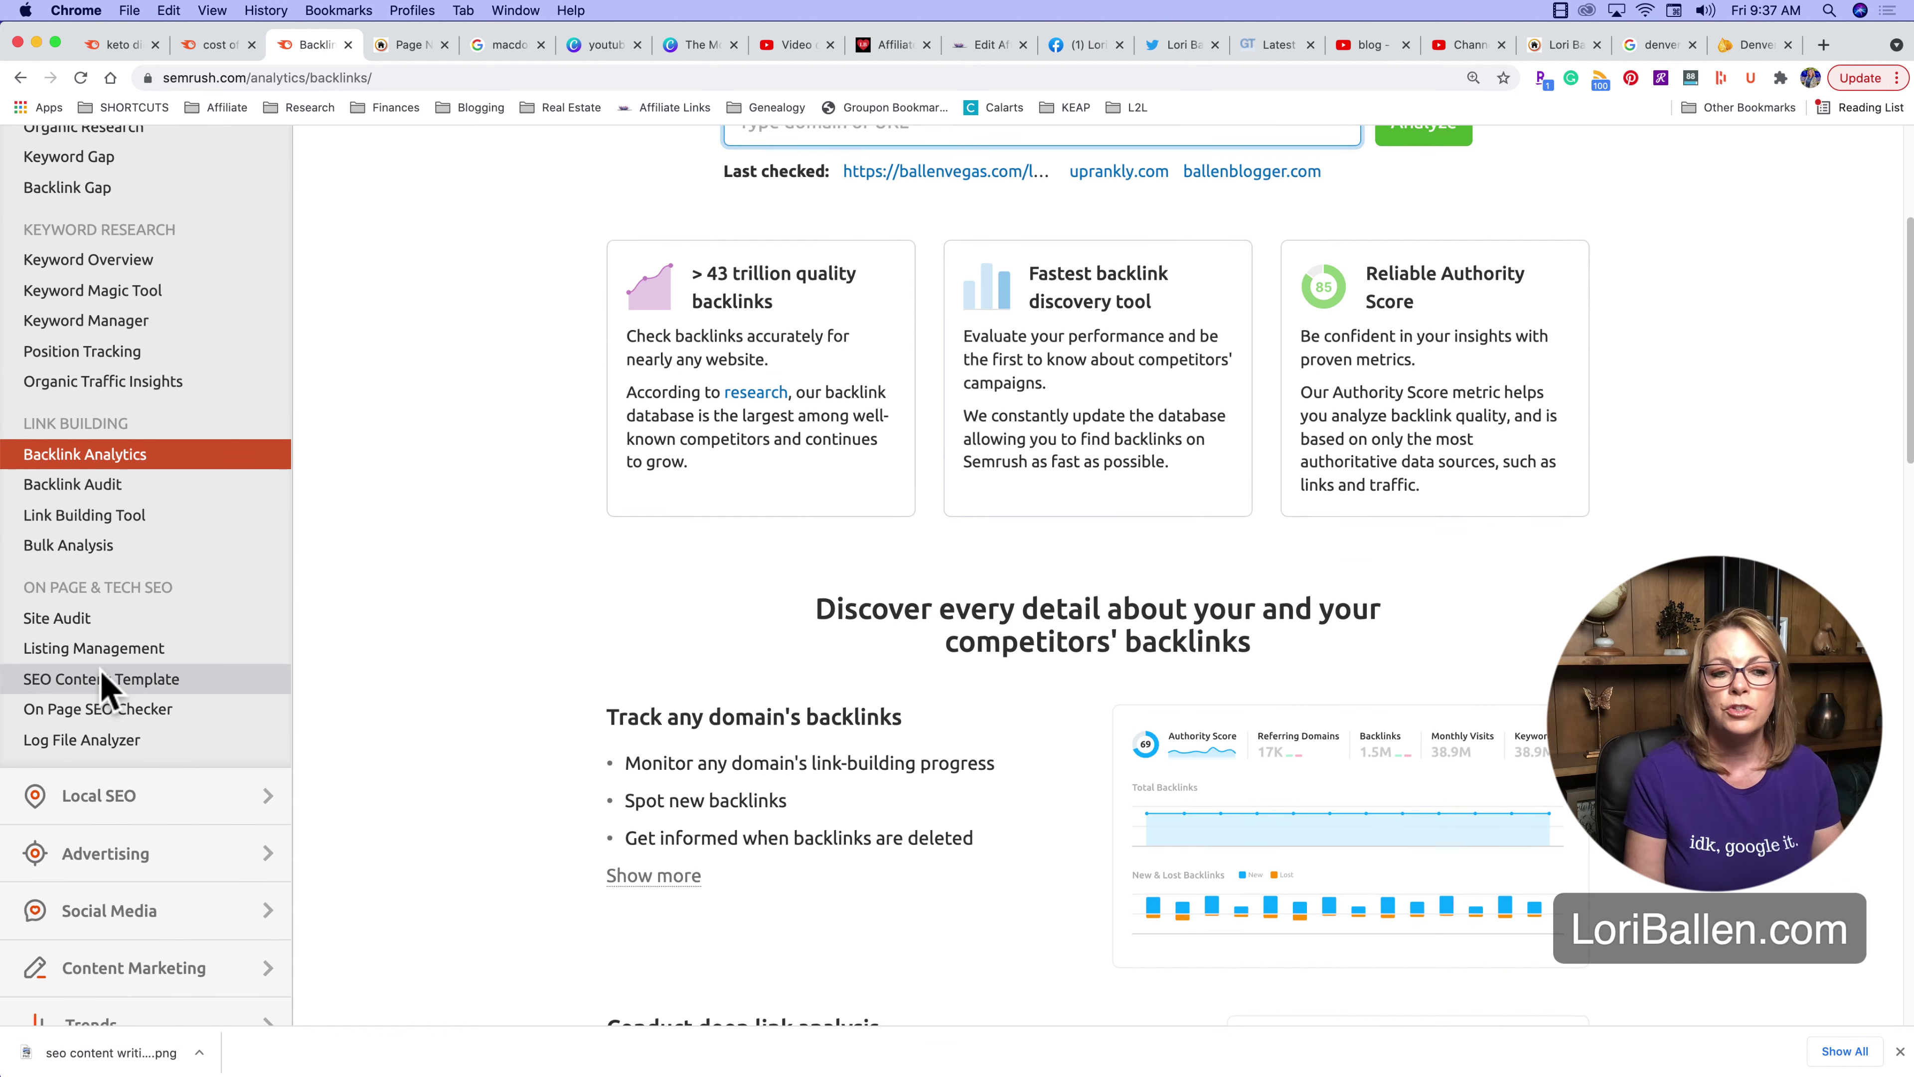
{"action": "scroll", "coordinate": [106, 683], "scroll_direction": "down", "scroll_amount": 5}
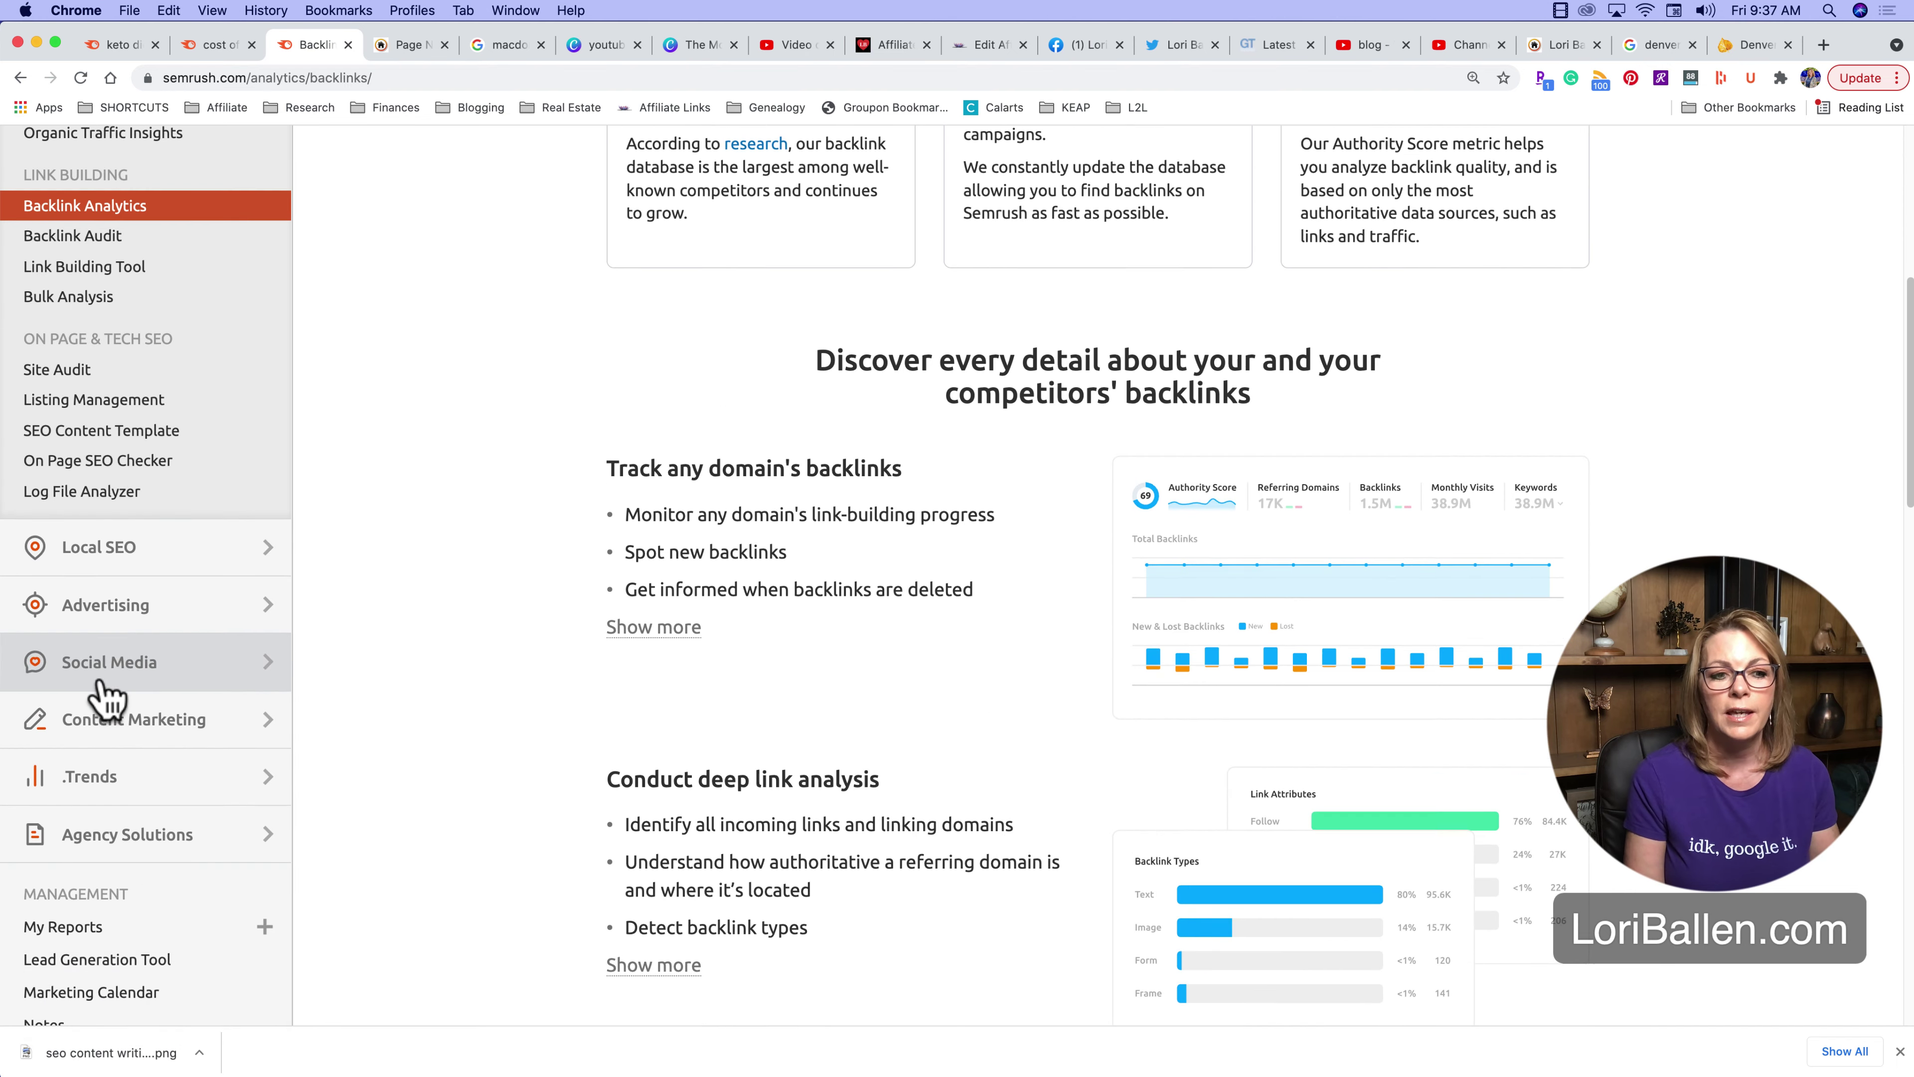
{"action": "left_click", "coordinate": [128, 596]}
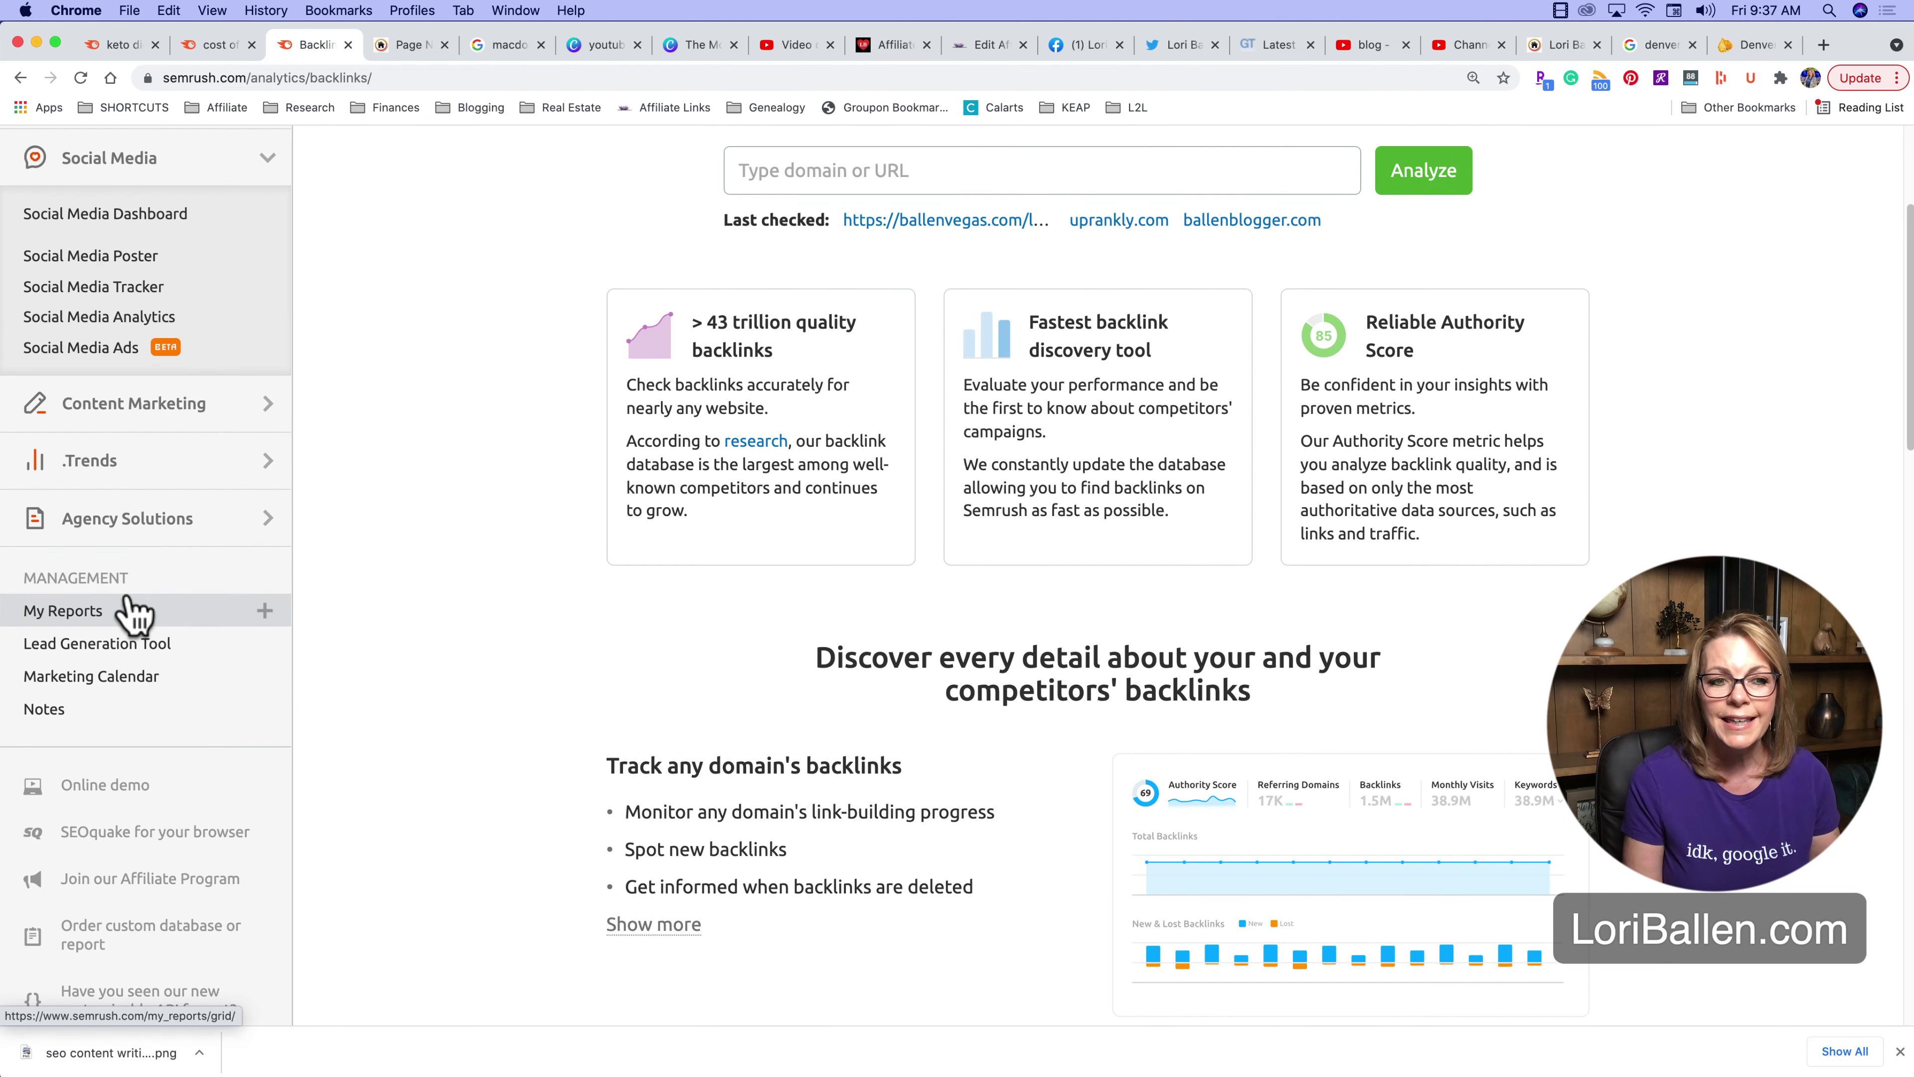
{"action": "scroll", "coordinate": [570, 641], "scroll_direction": "up", "scroll_amount": 5}
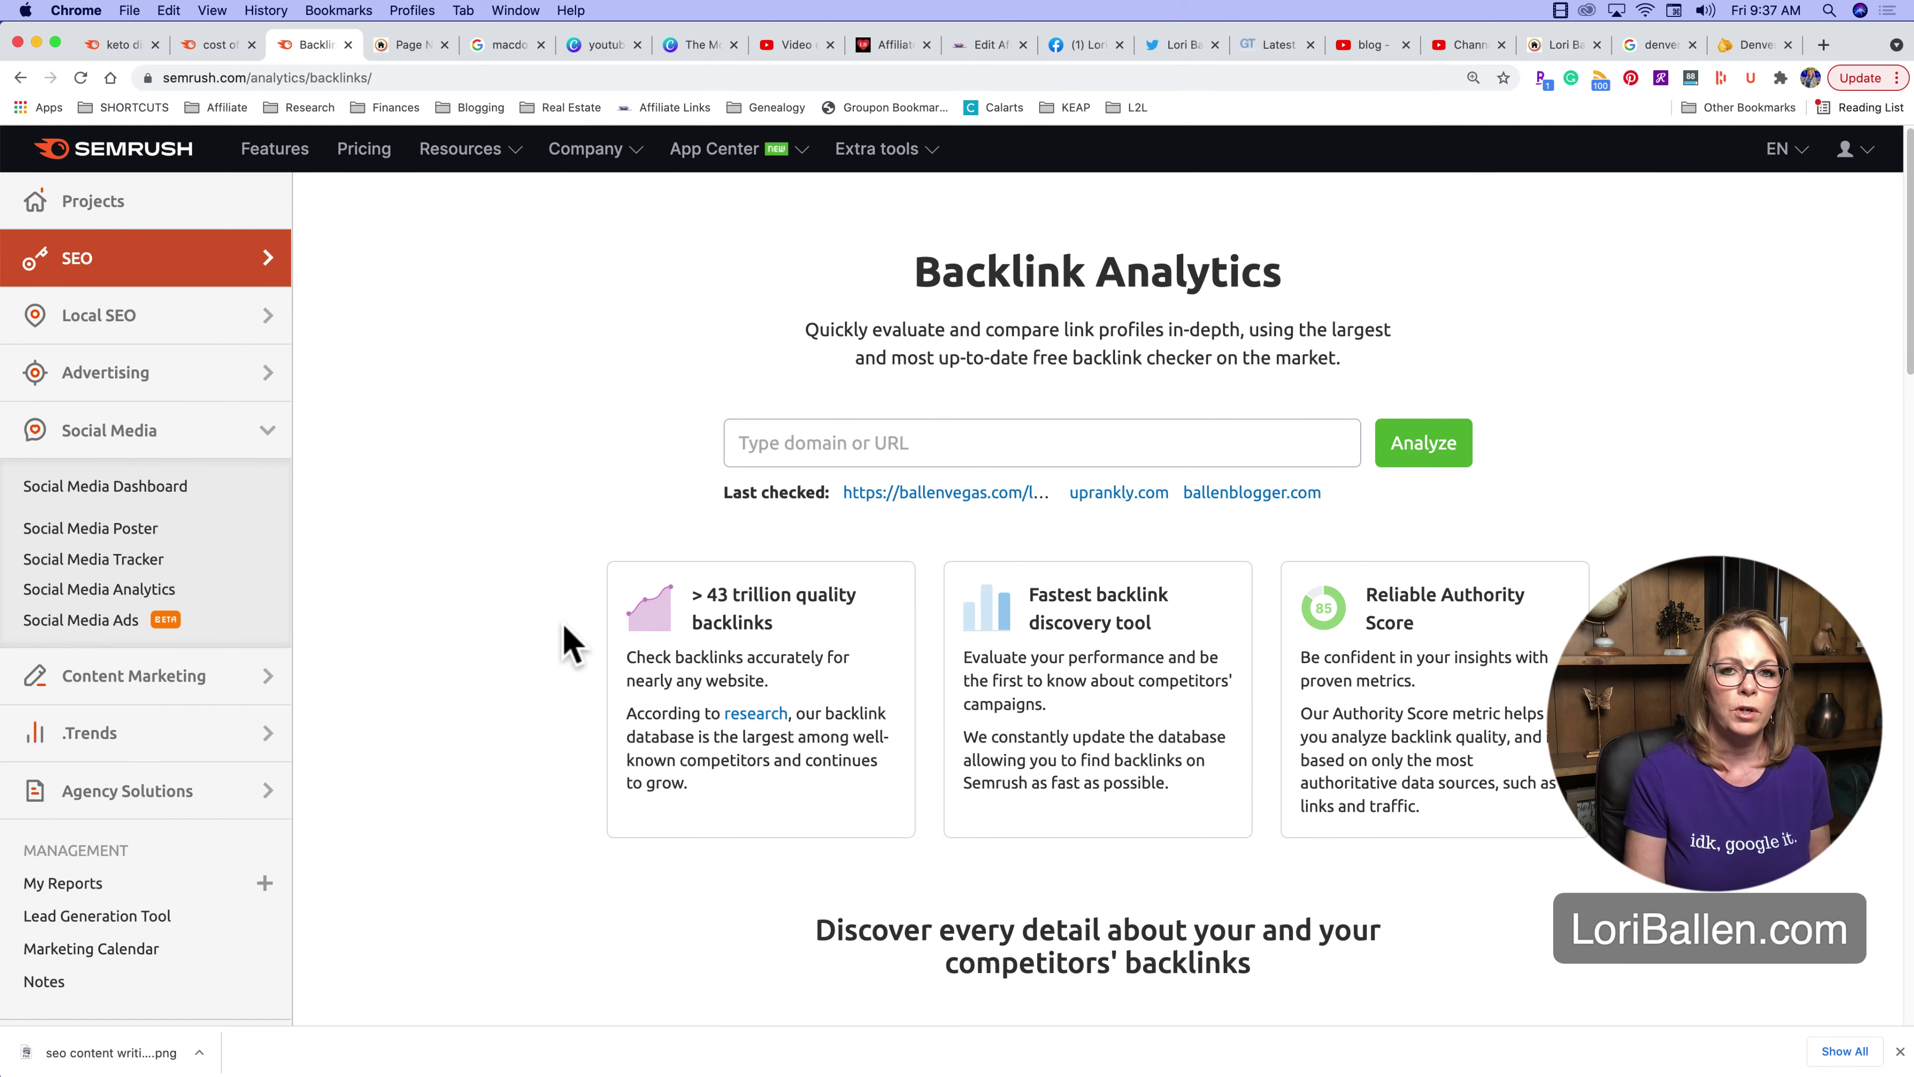